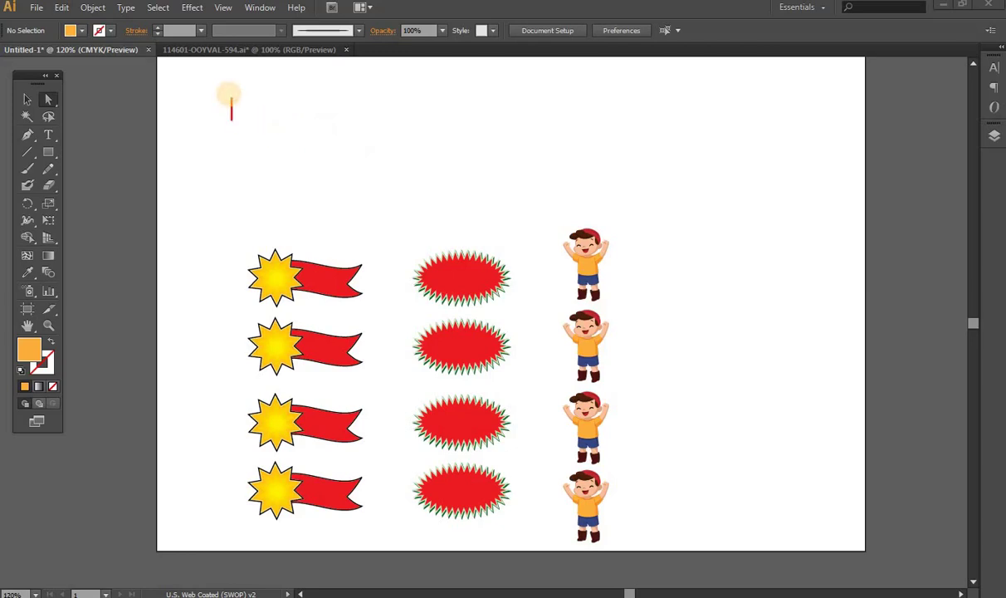
Type the caption 'THIS LESSION IS DESCRIBING/BRIEFING ON' / 'GROUP AND DIRECT SELECTION TECHNIQUE'
text(this less)
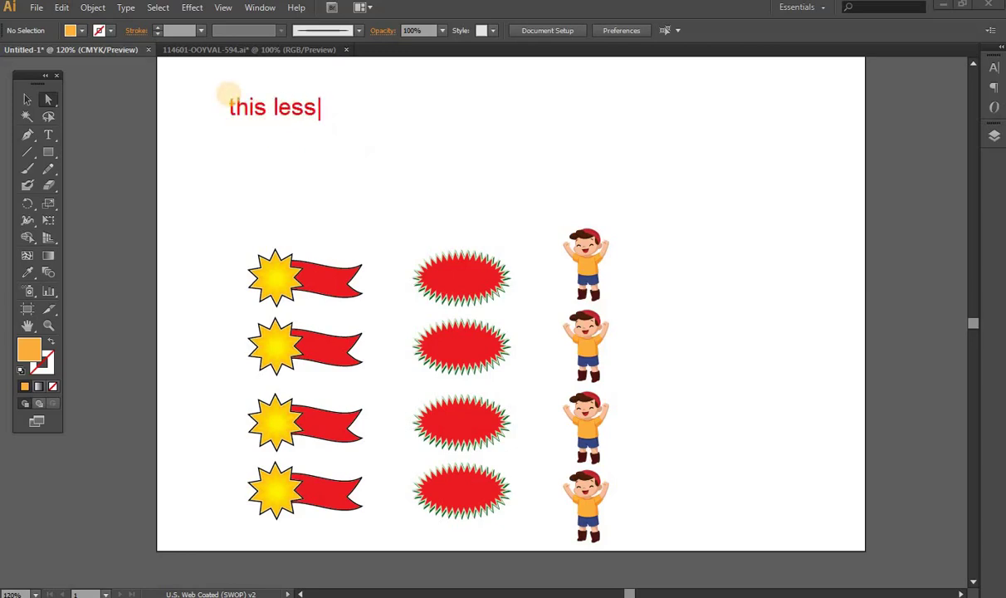
key(BackSpace)
key(BackSpace)
key(BackSpace)
key(BackSpace)
key(BackSpace)
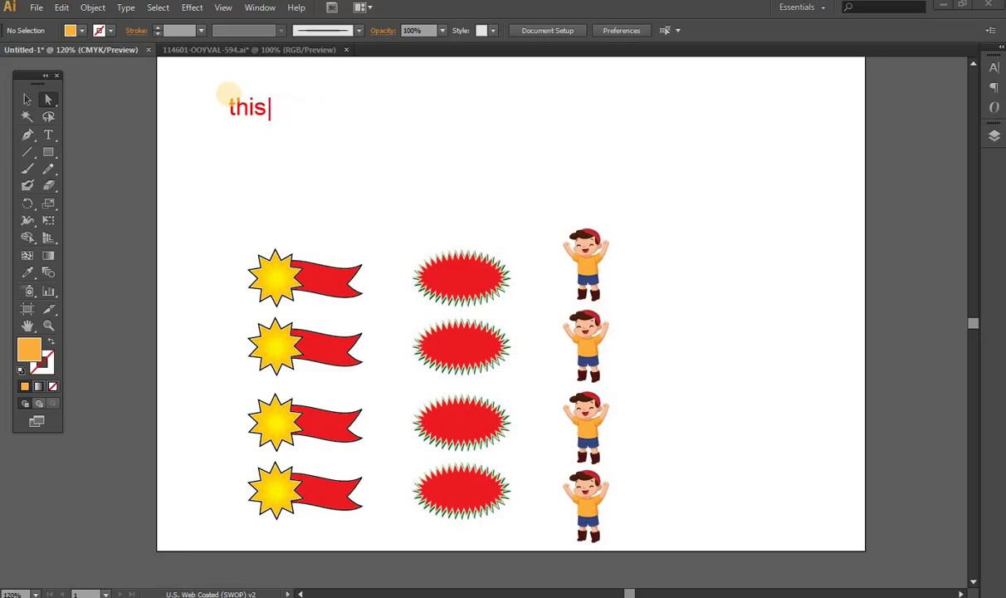
key(BackSpace)
key(BackSpace)
key(BackSpace)
text(THIS LE)
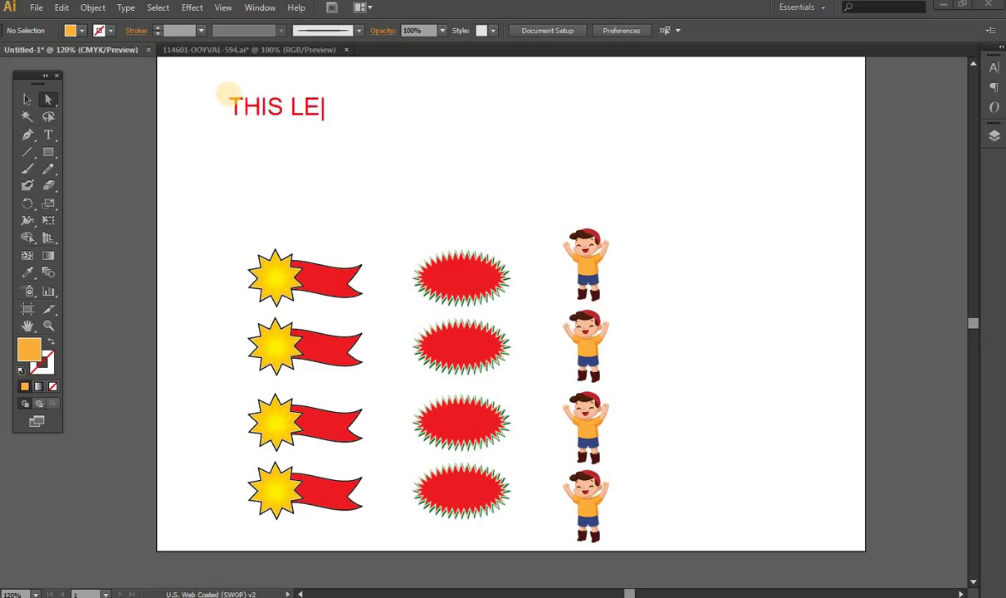
text(SSION IS DES)
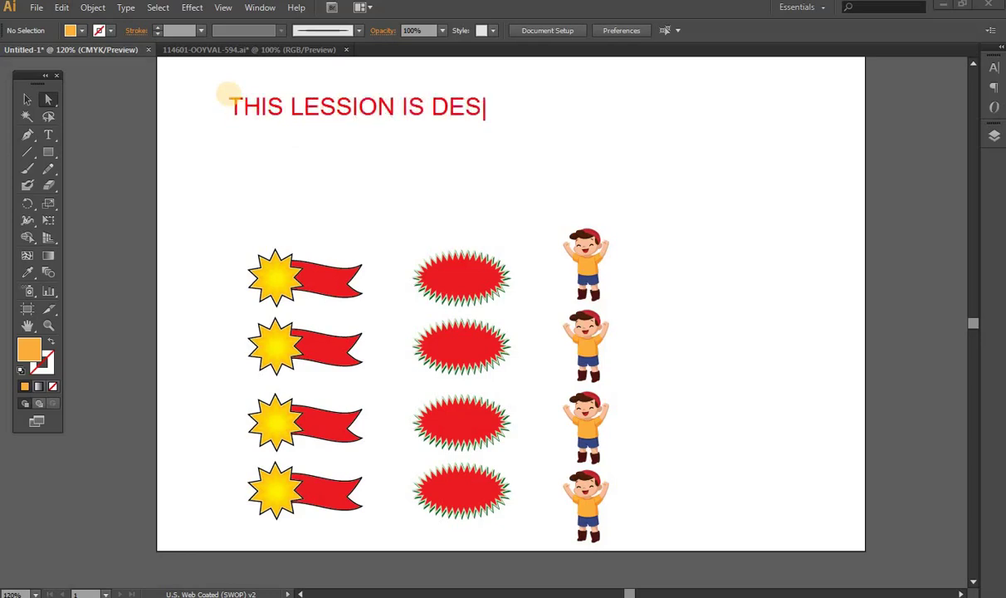
text(CRIBING)
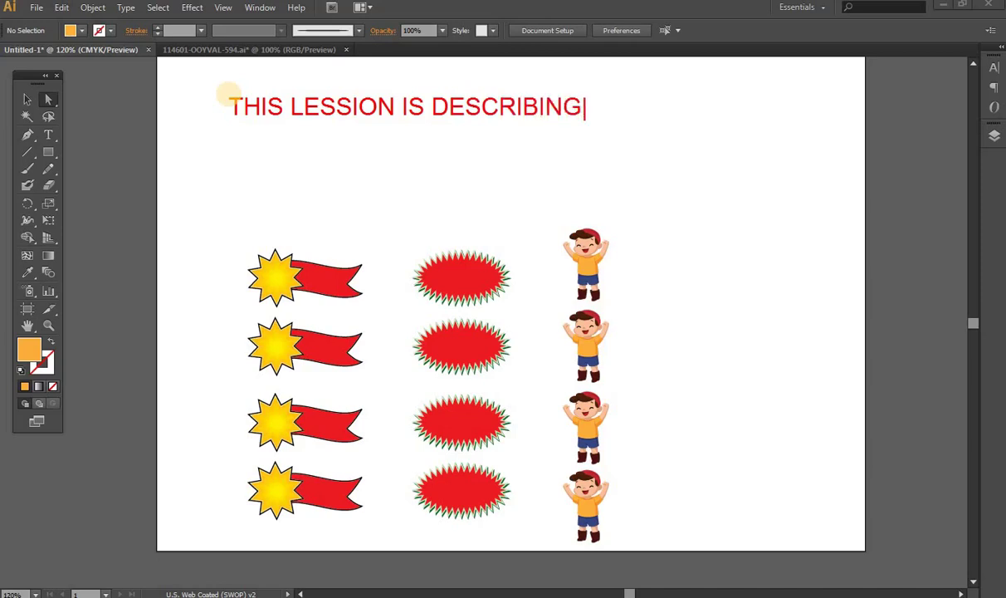
text(/BRIE)
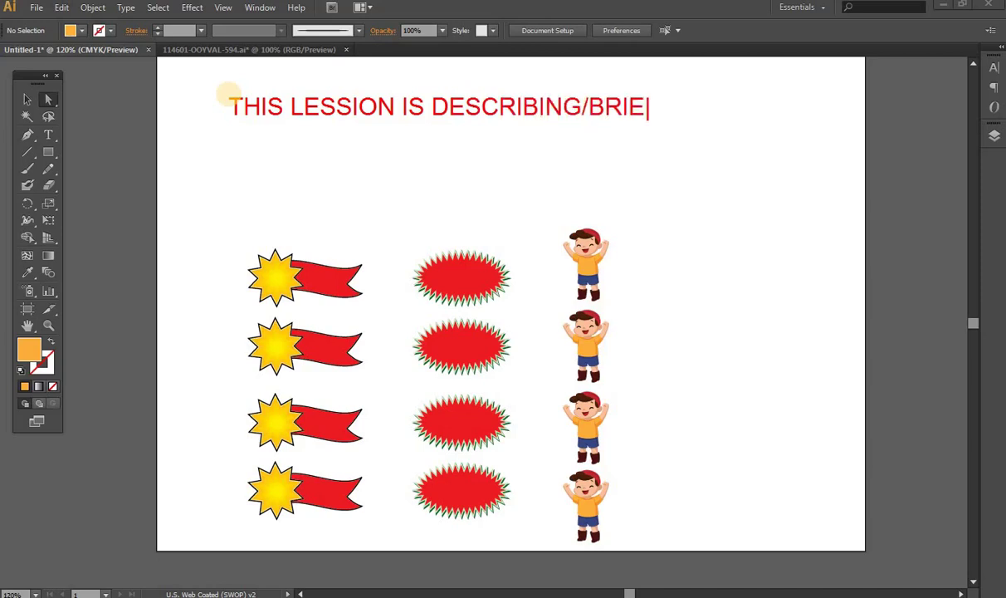
text(FING ON)
key(Return)
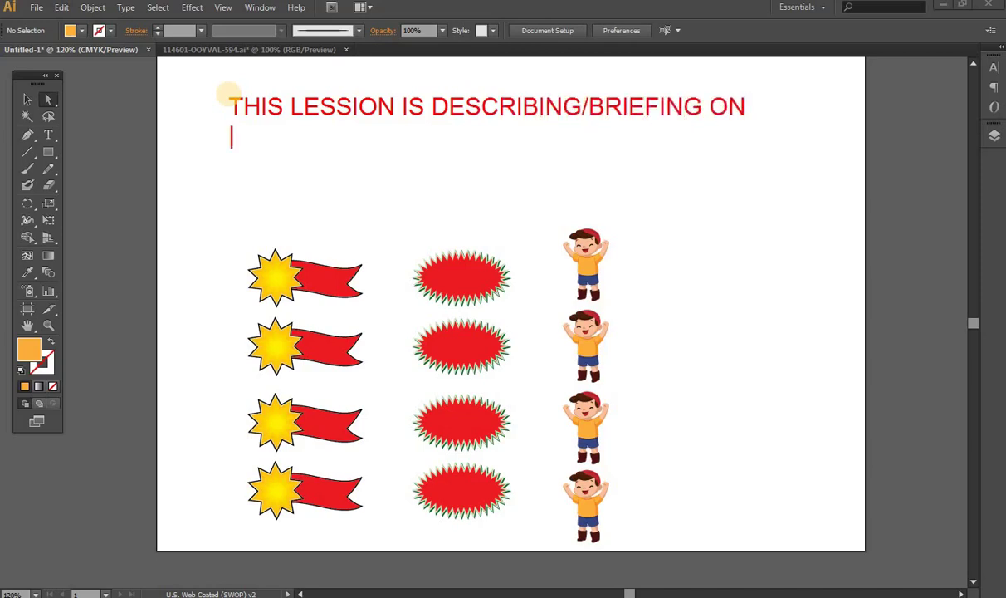
text(G)
text(RUP)
key(BackSpace)
key(BackSpace)
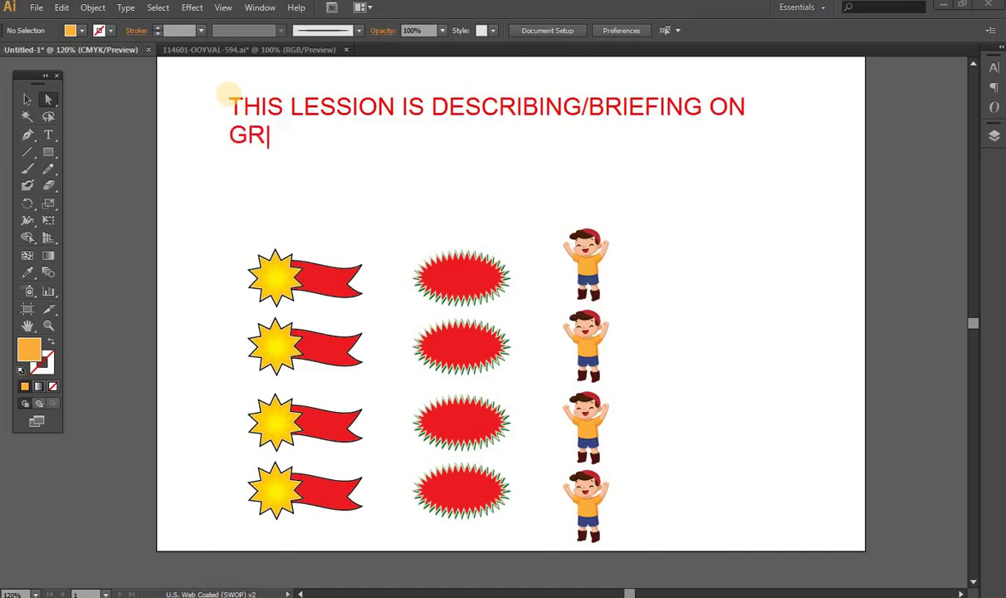
text(OUP AND )
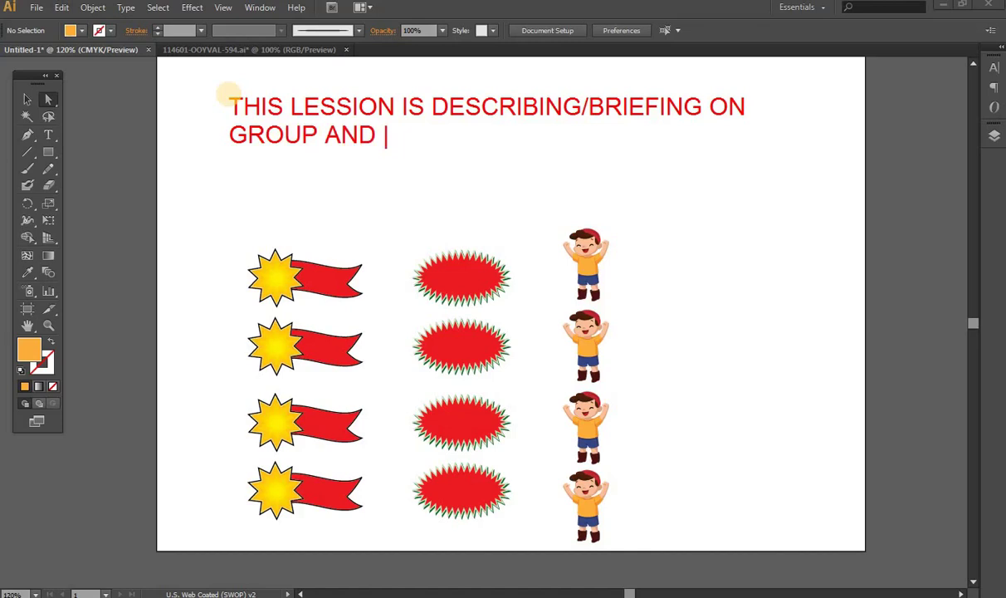
text(DIRE)
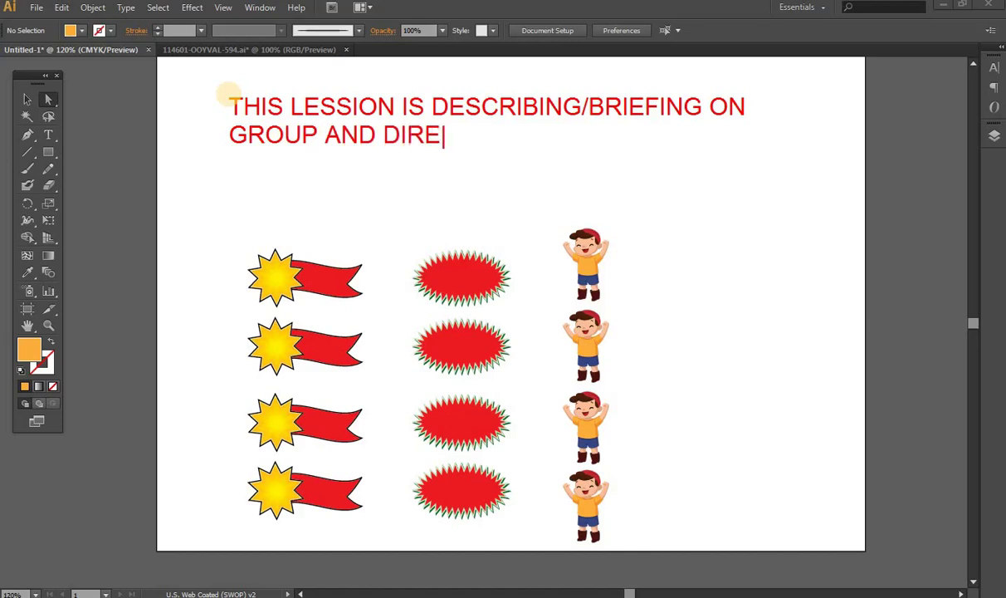
text(CT SE)
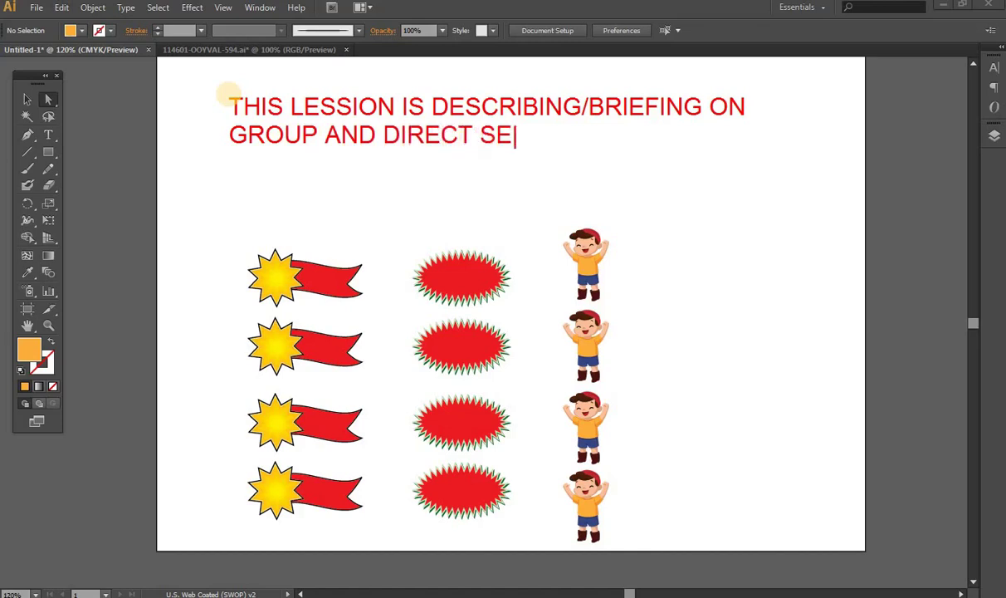
text(LECTION T)
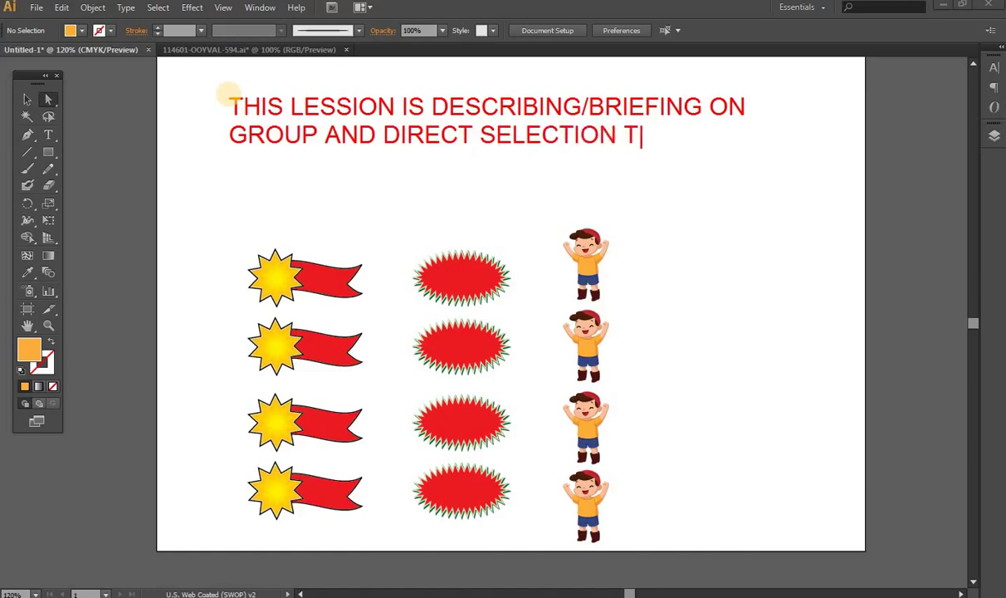
text(ECHNIQUE)
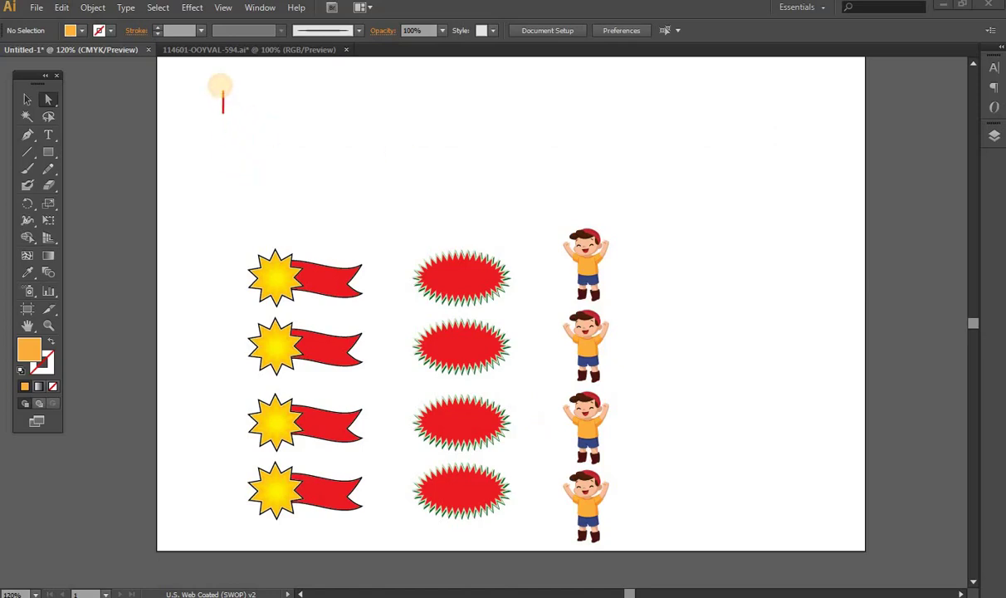
Add 'WE HAVE REGULAR SELECTION TOO' and link it to the Selection tool with a red loop
text(WE HAVE)
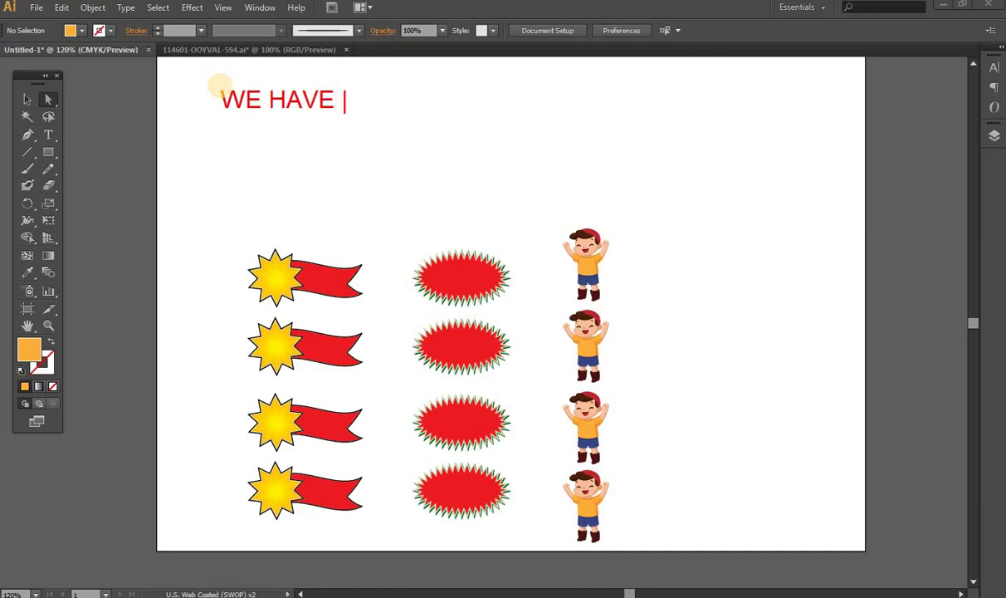
text(R)
text(EGUL)
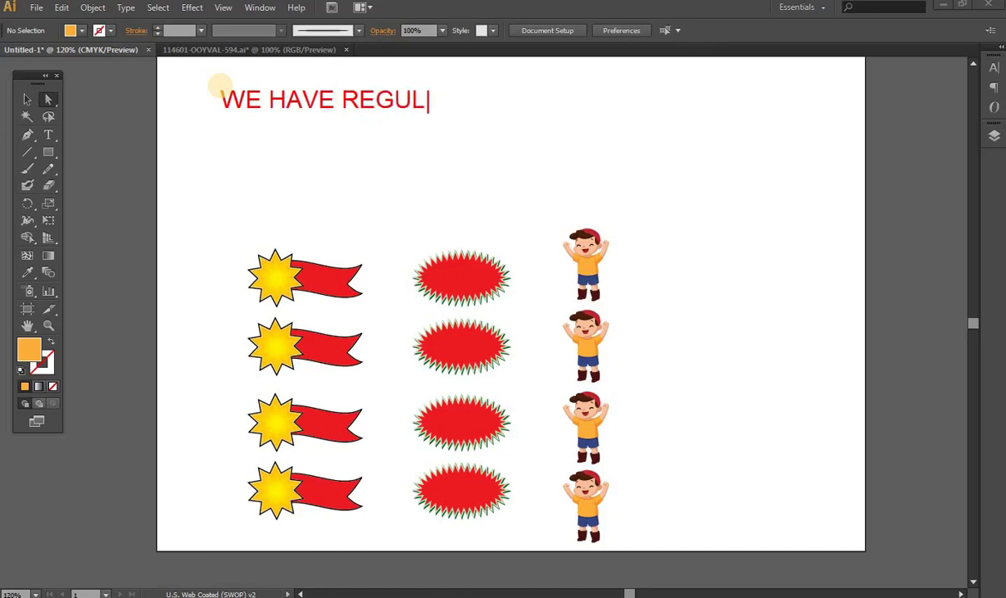
text(AR )
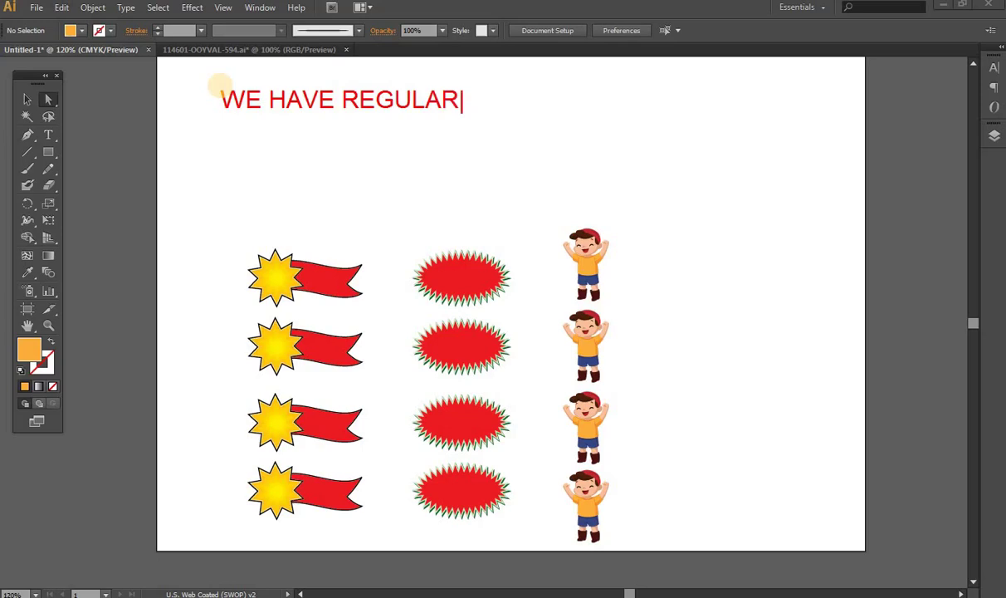
text(SEL)
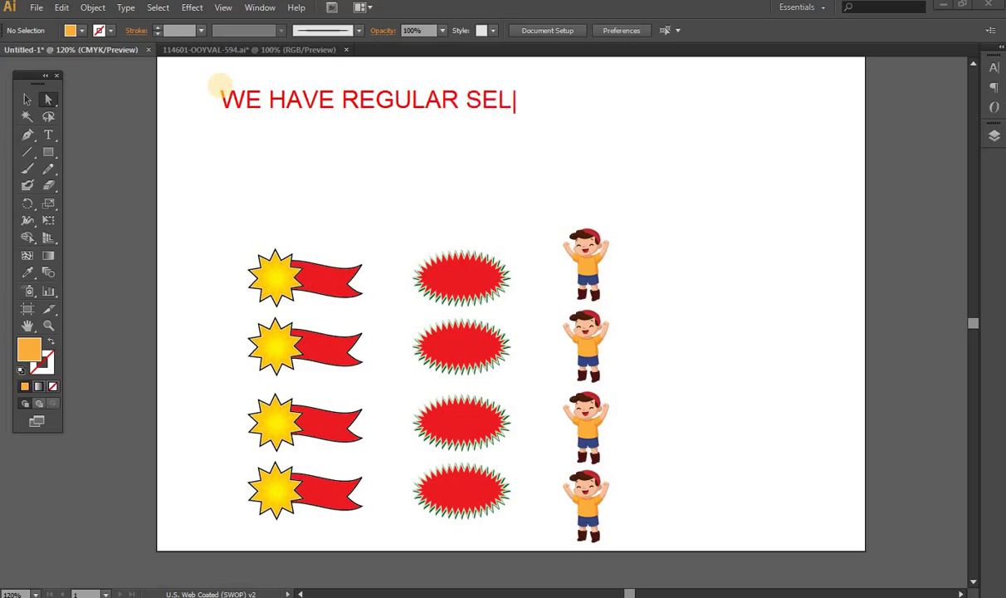
text(ECTI)
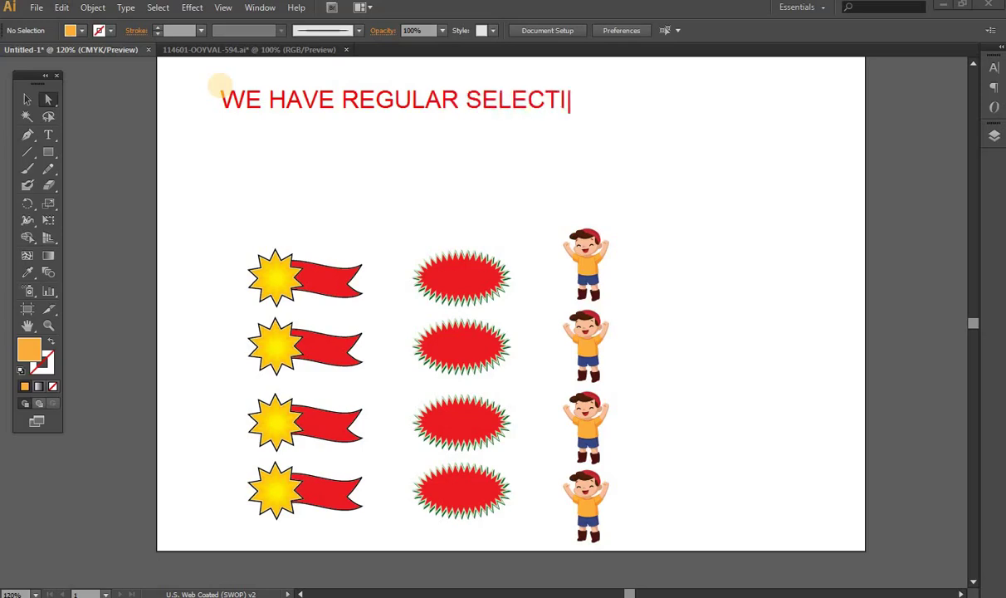
text(ON TOOL)
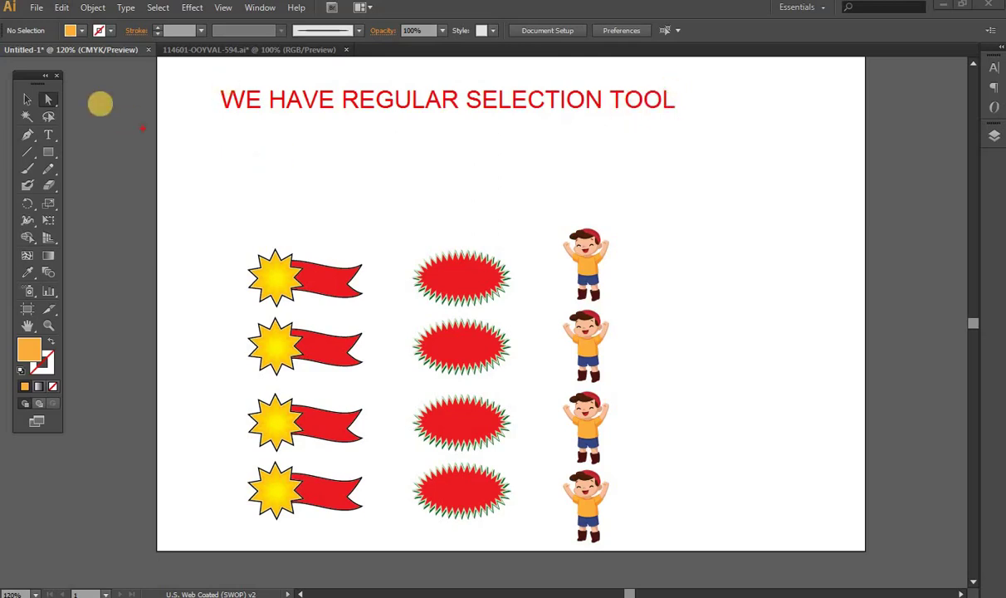
click(28, 100)
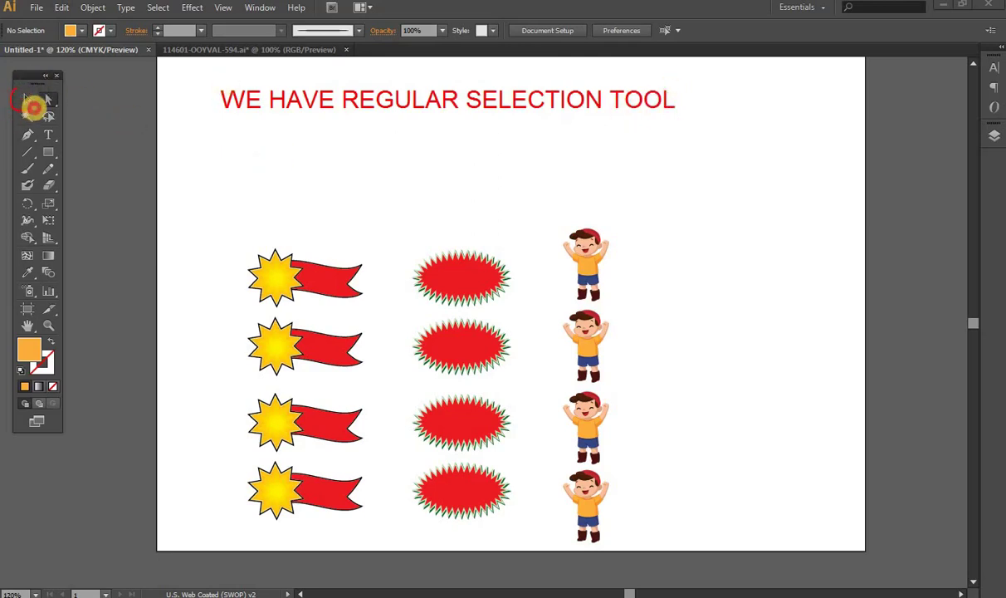
drag(10, 91, 218, 98)
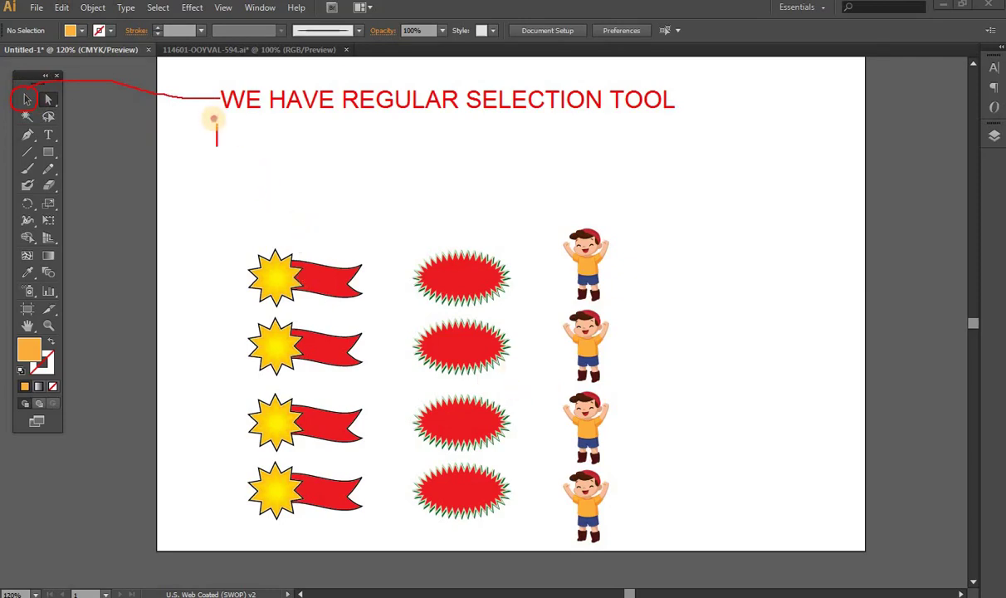
Type 'DIRECT SELECTION AND GROUP SELECTION TOOL', correcting the misspellings
text(DIRE)
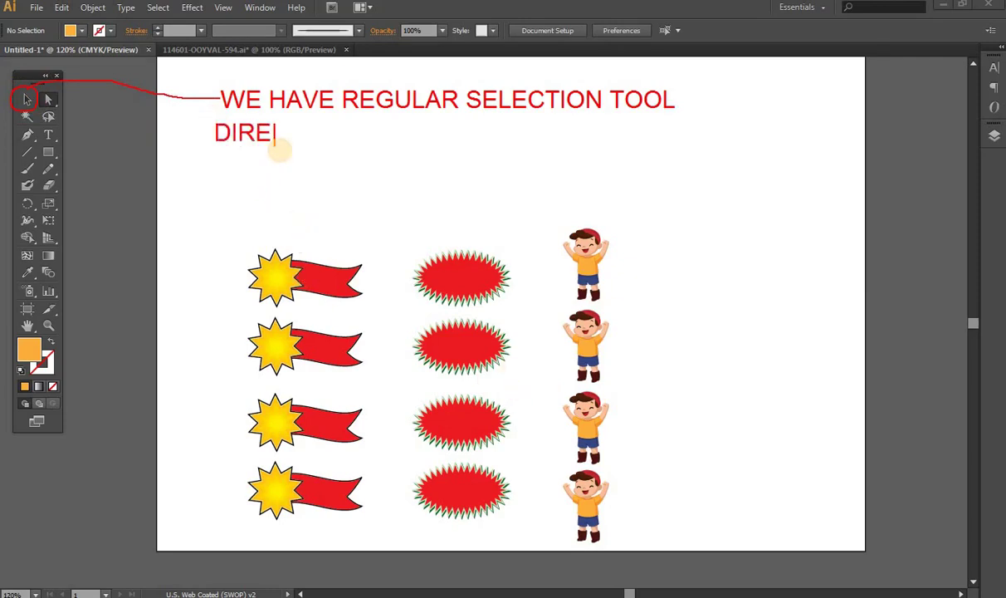
text(CT SE)
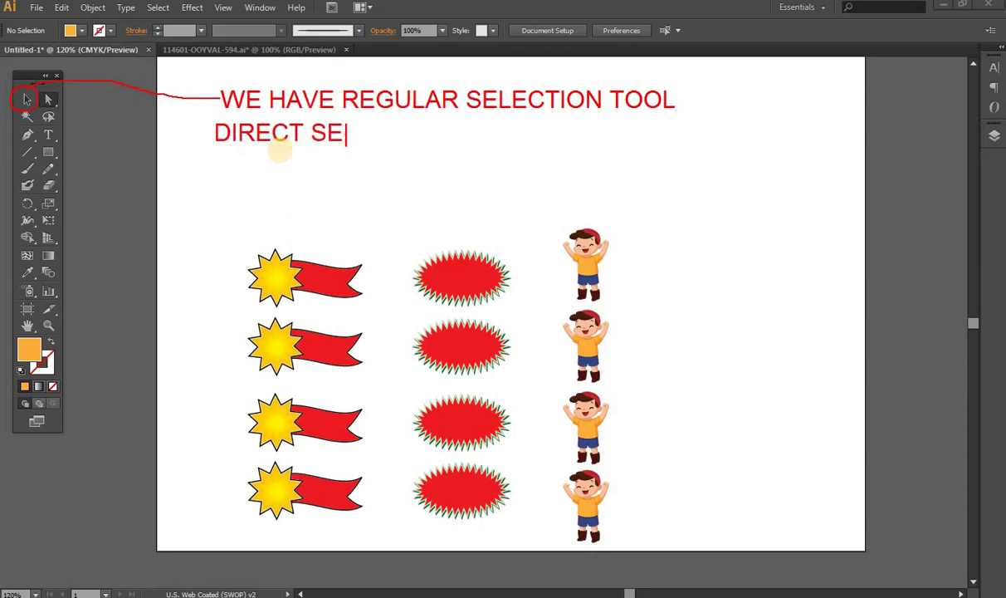
text(ELECTIN)
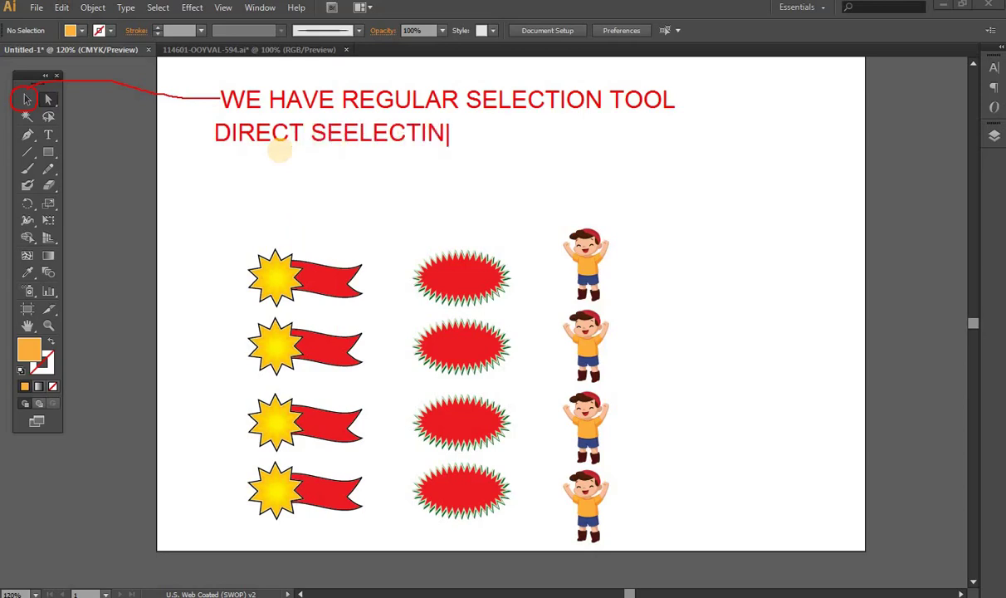
key(BackSpace)
key(BackSpace)
key(BackSpace)
key(BackSpace)
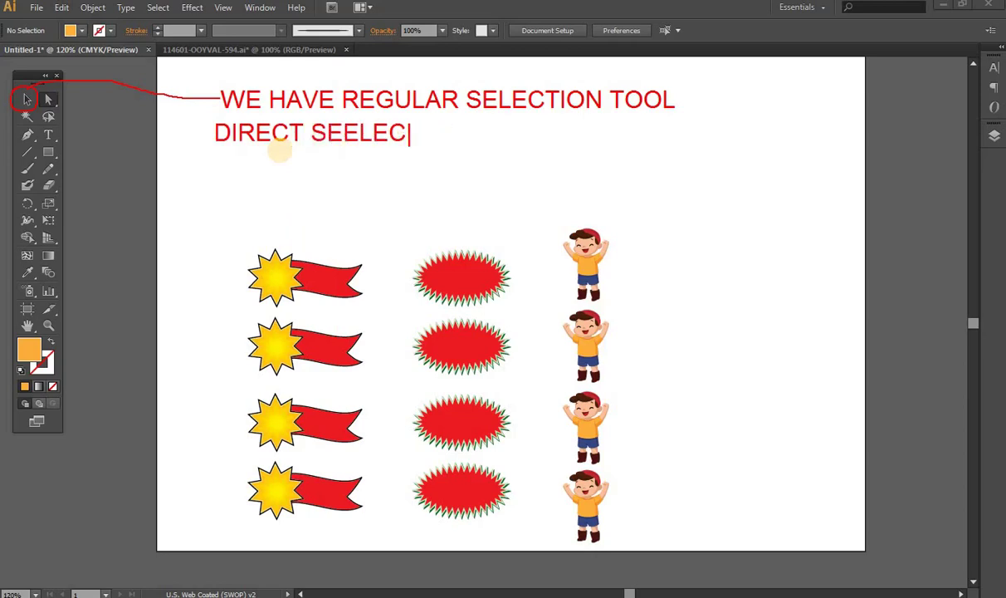
text(IO)
key(BackSpace)
key(BackSpace)
key(BackSpace)
text(C)
text(TION AND )
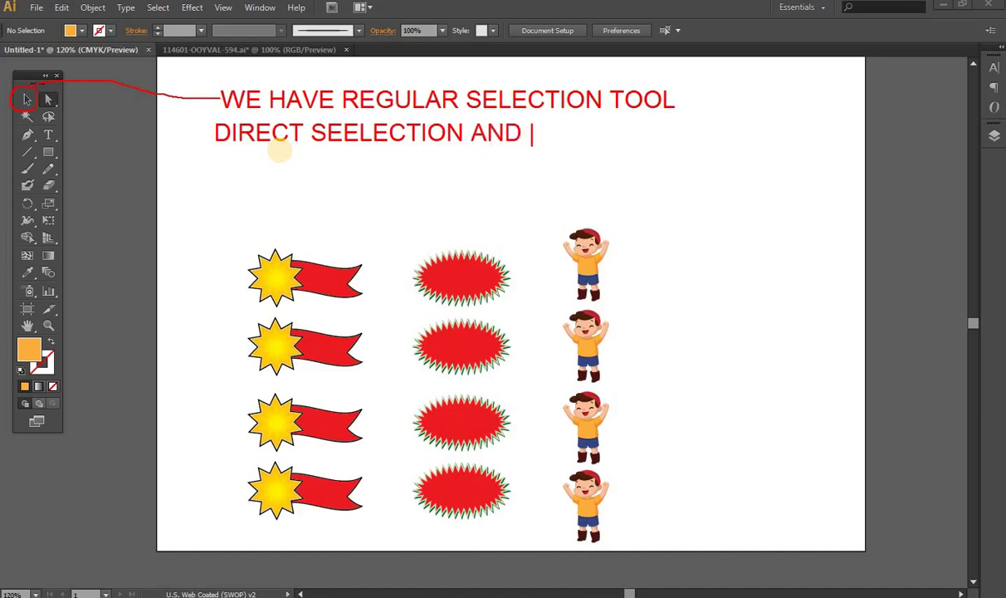
text(GORUP)
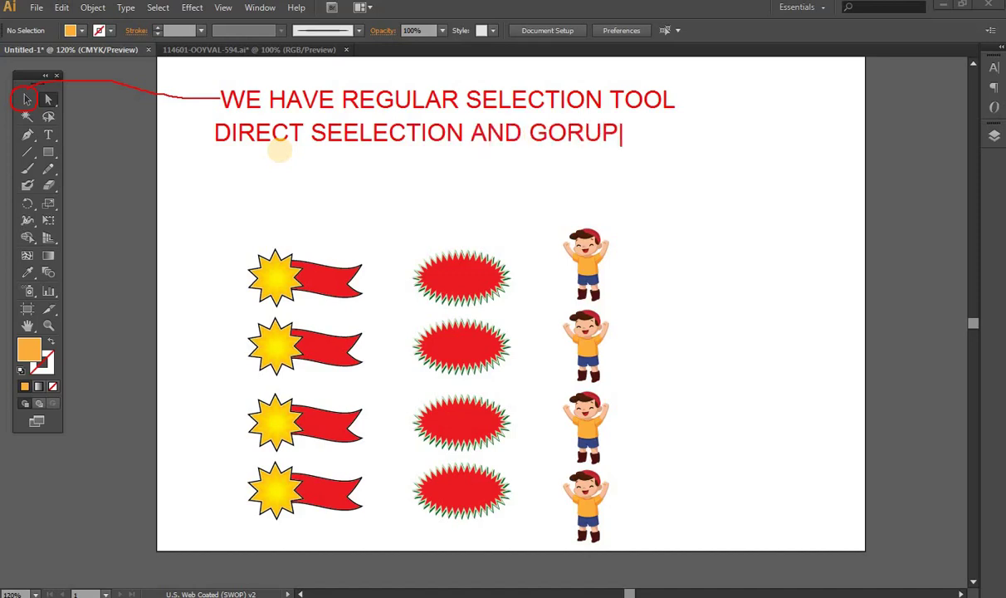
key(BackSpace)
key(BackSpace)
key(BackSpace)
key(BackSpace)
text(ROU)
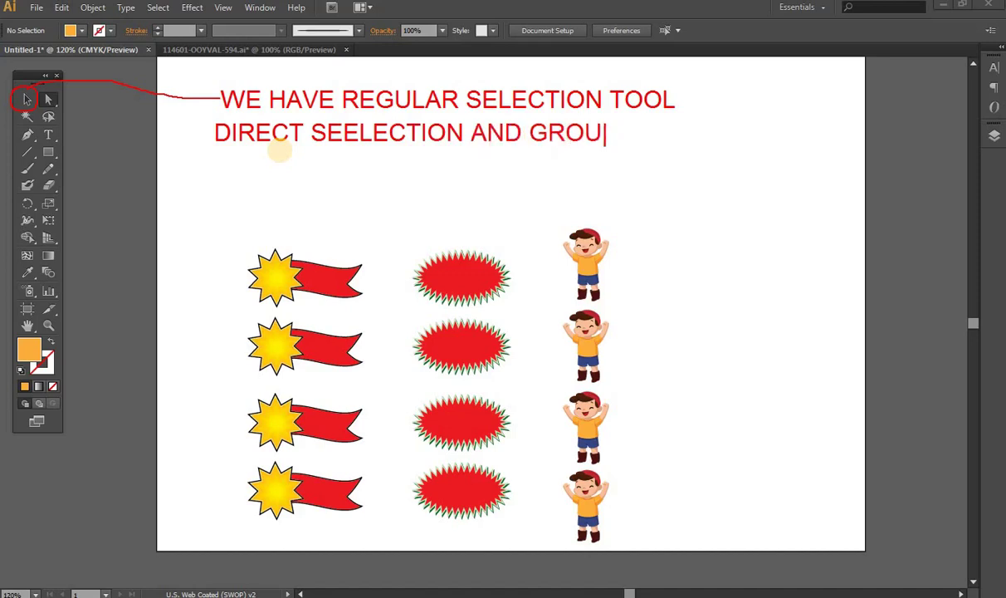
text(P SELECTION)
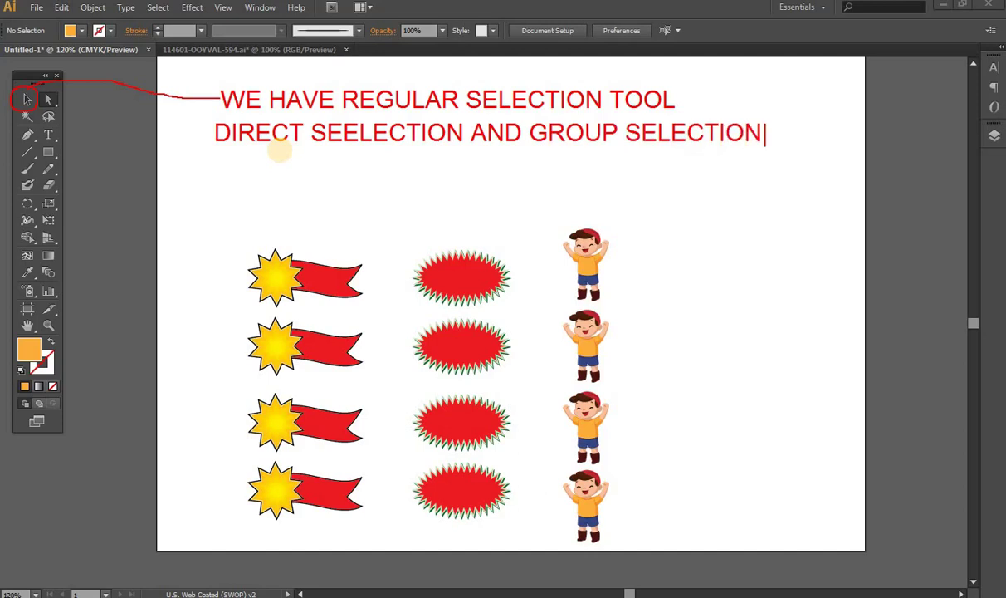
text( TOOL)
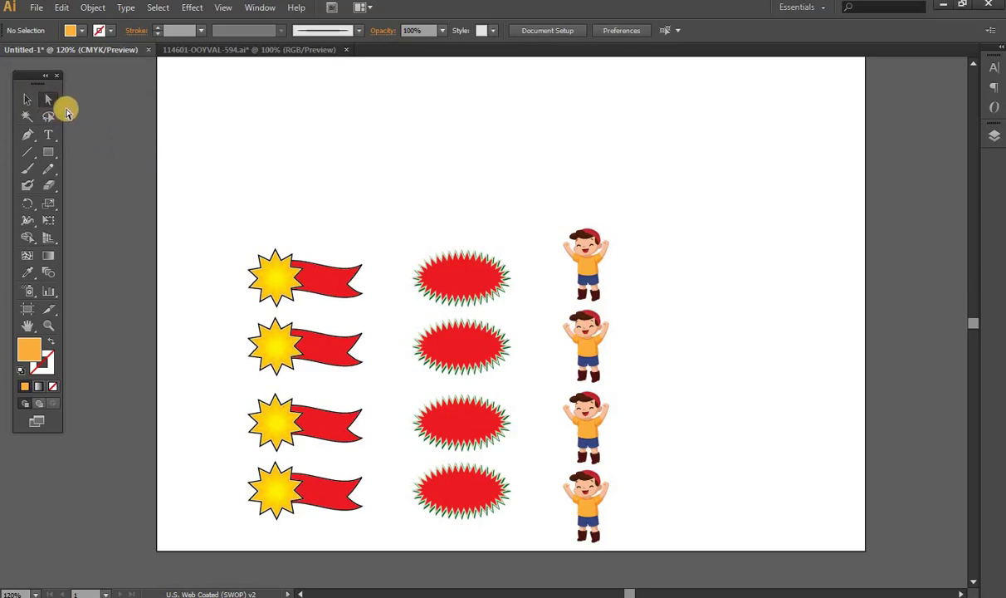
Reveal the Direct and Group Selection tool flyout and mark it with red strokes
click(48, 100)
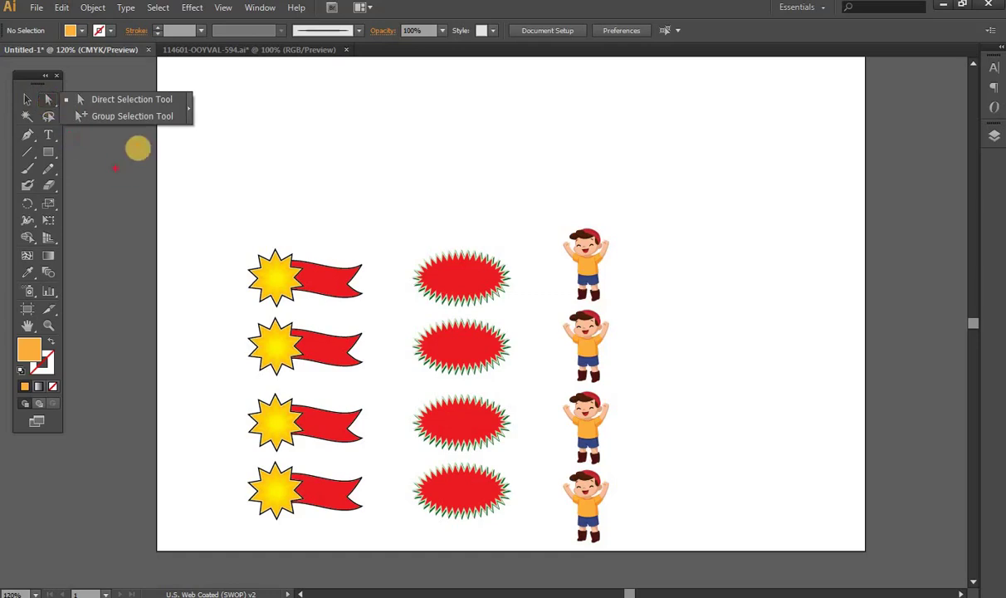
mouse_move(64, 81)
mouse_down()
mouse_move(192, 109)
mouse_move(67, 90)
mouse_up()
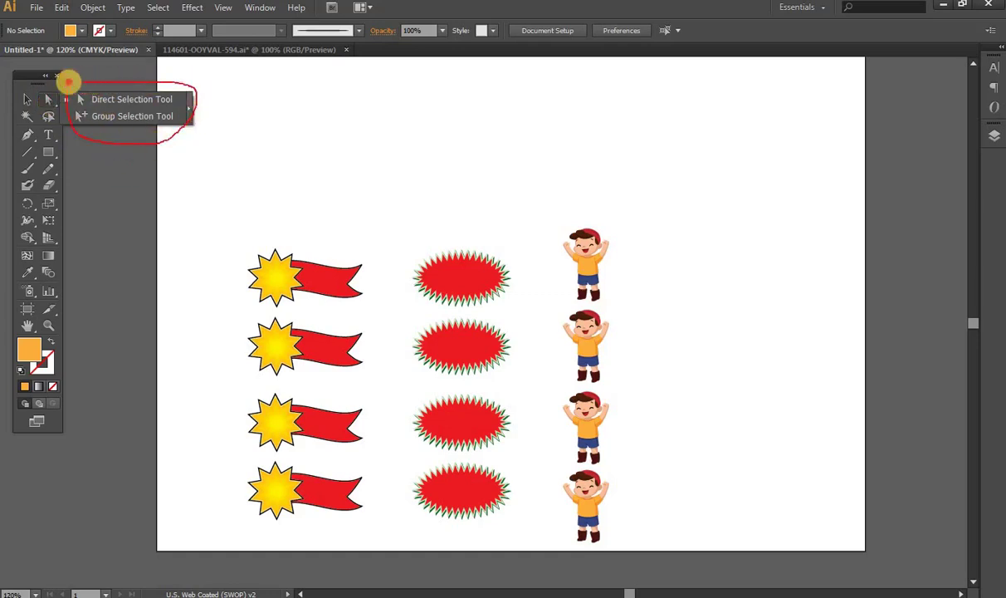
drag(191, 106, 286, 106)
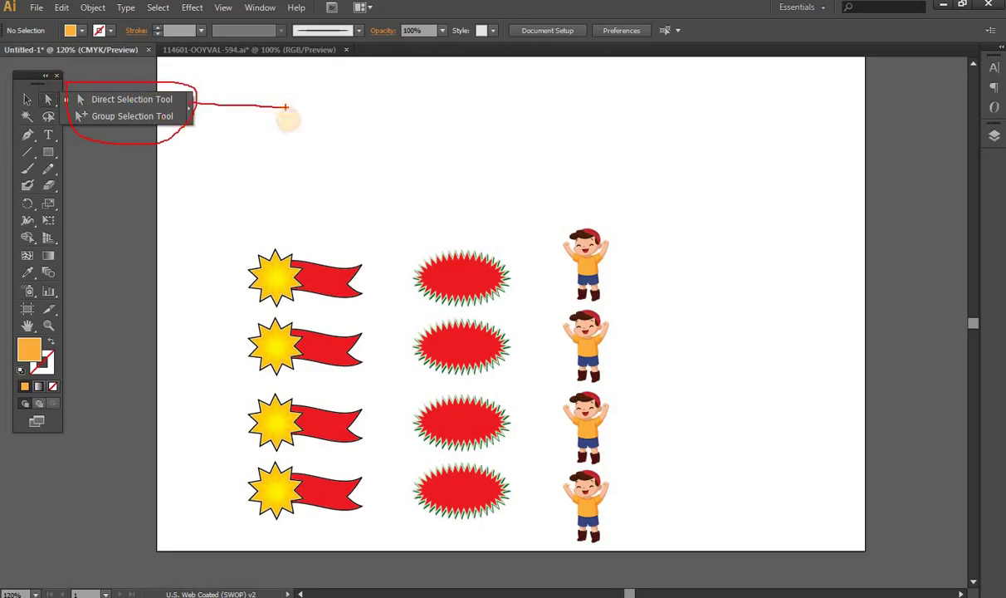
drag(327, 158, 327, 141)
drag(292, 95, 293, 111)
Caption the flyout on two lines: 'RECT SELECTION TOOL AND' / 'GROUP SELECTION TOO'
text(REC)
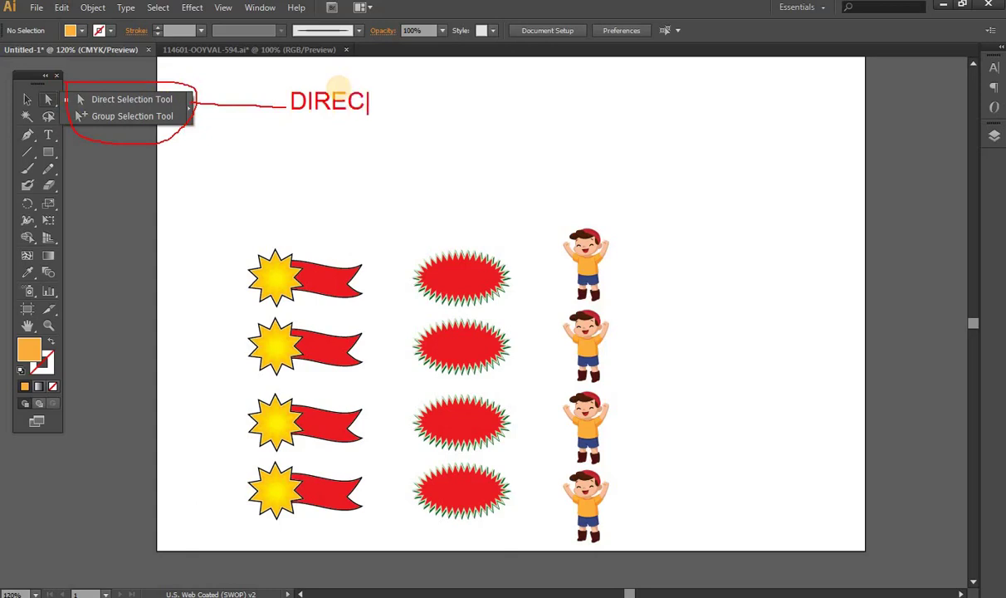
text(T SELEC)
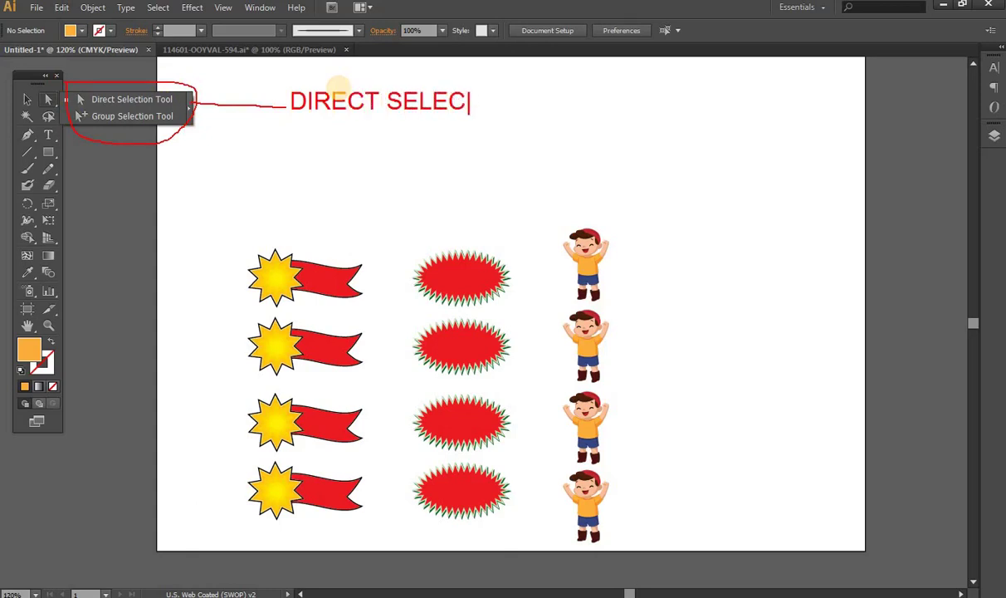
text(TION TOOL A)
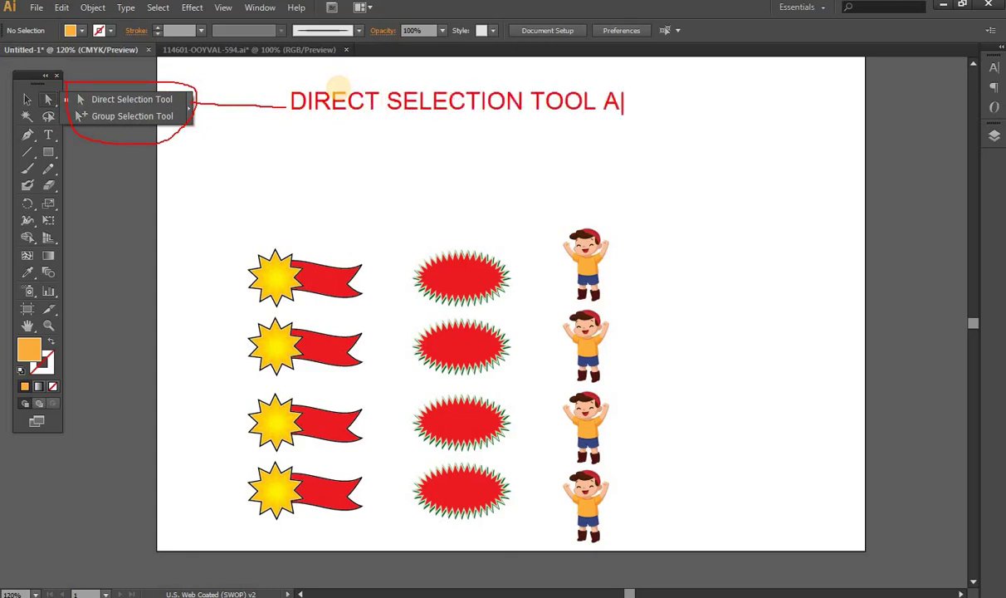
text(ND)
key(Return)
text(G)
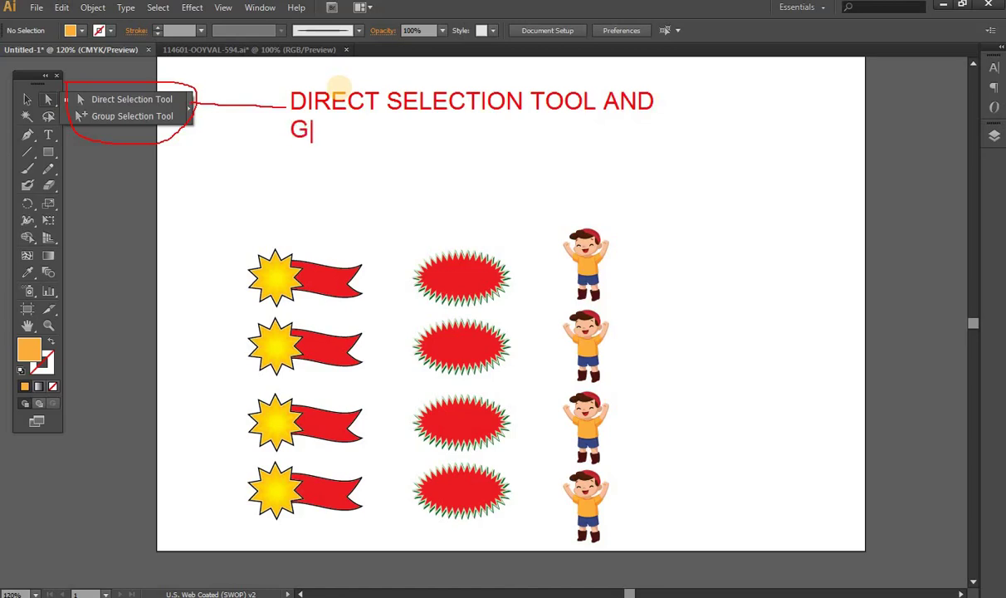
text(ROUP SELEC)
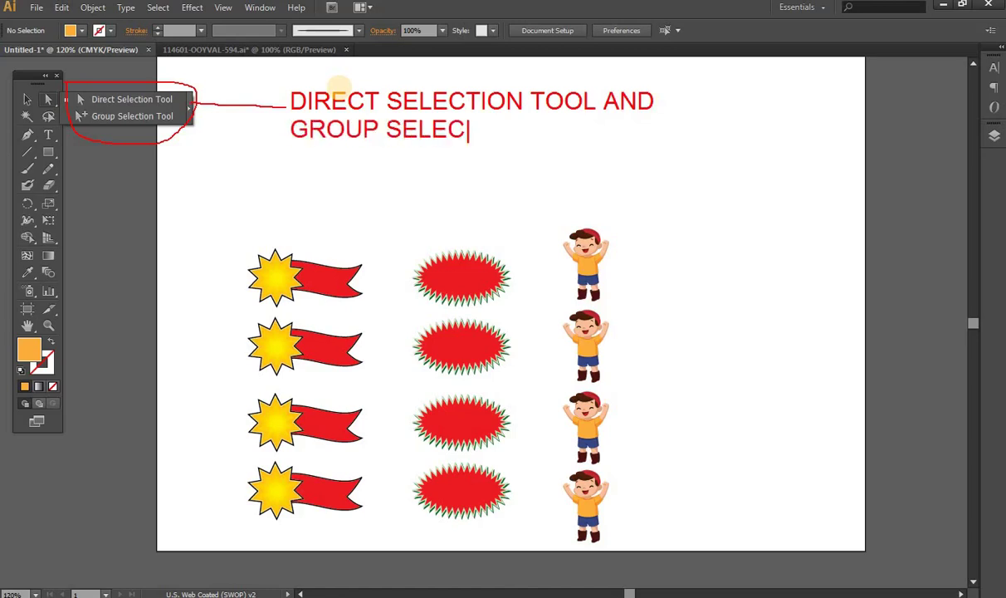
text(TION TOOL)
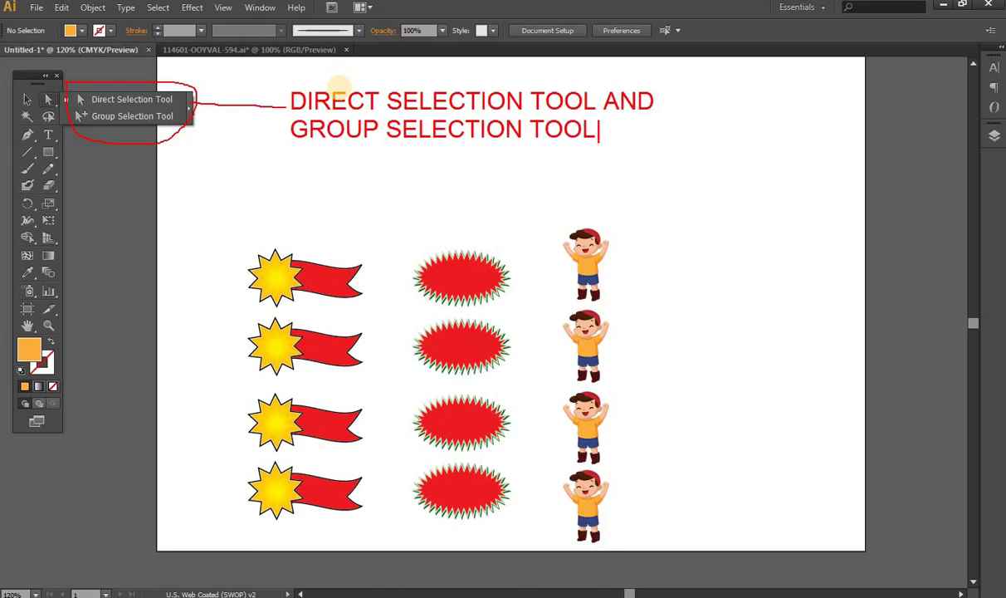
key(Escape)
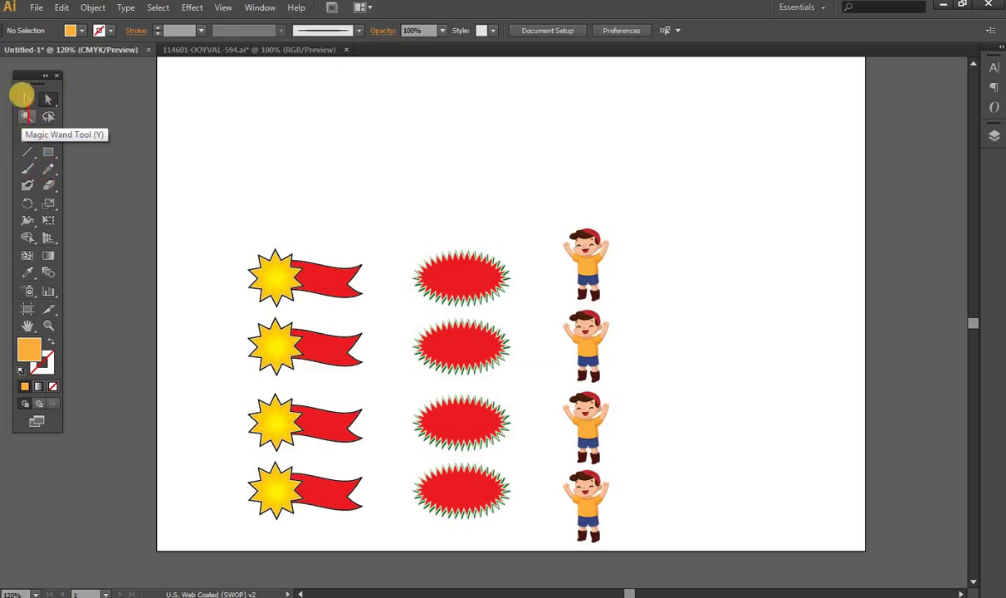
Loop the Magic Wand tool in red and caption it as the Magic Wand selection tool
click(27, 115)
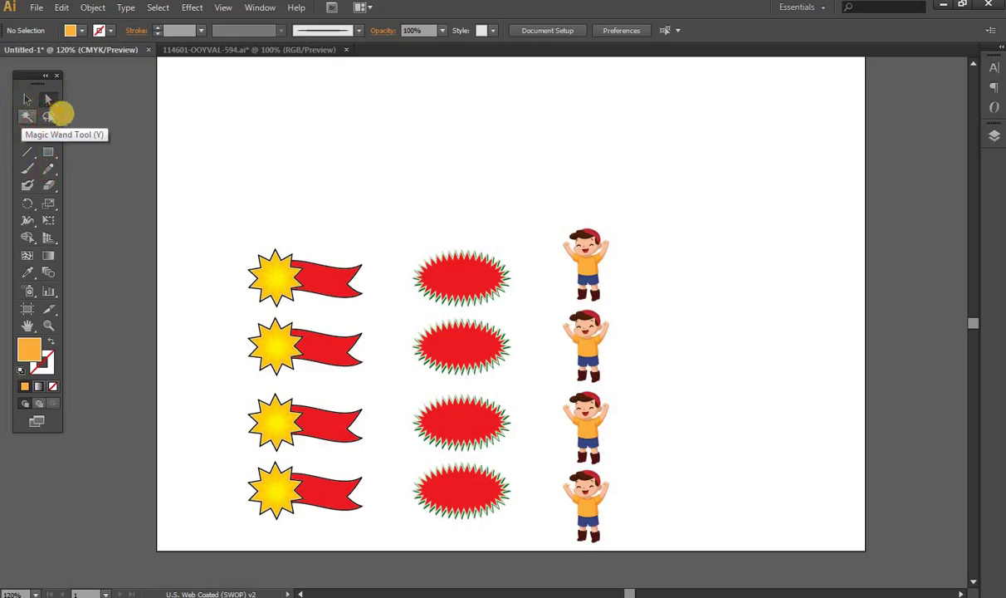
click(26, 105)
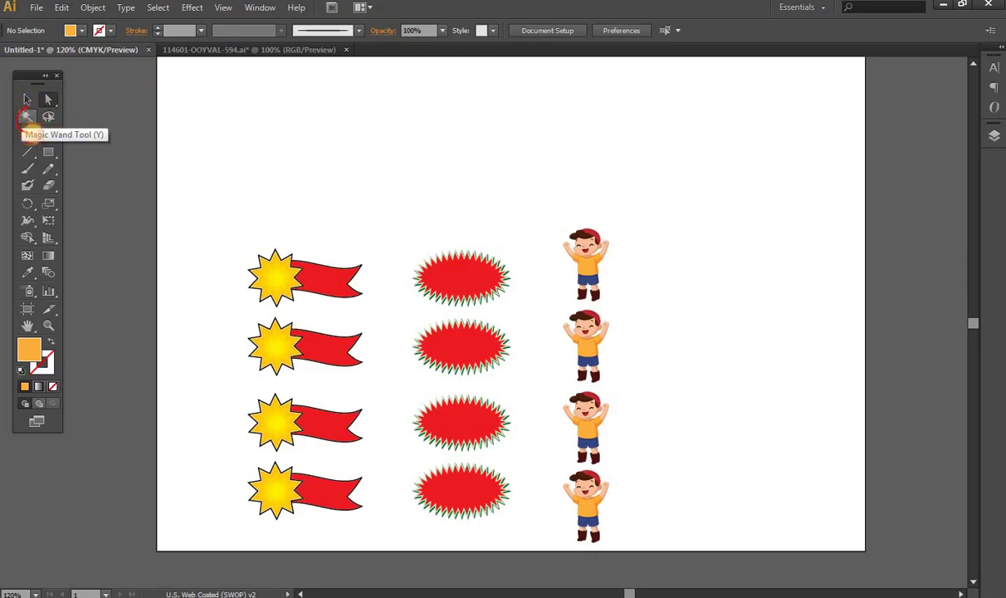
drag(24, 106, 220, 140)
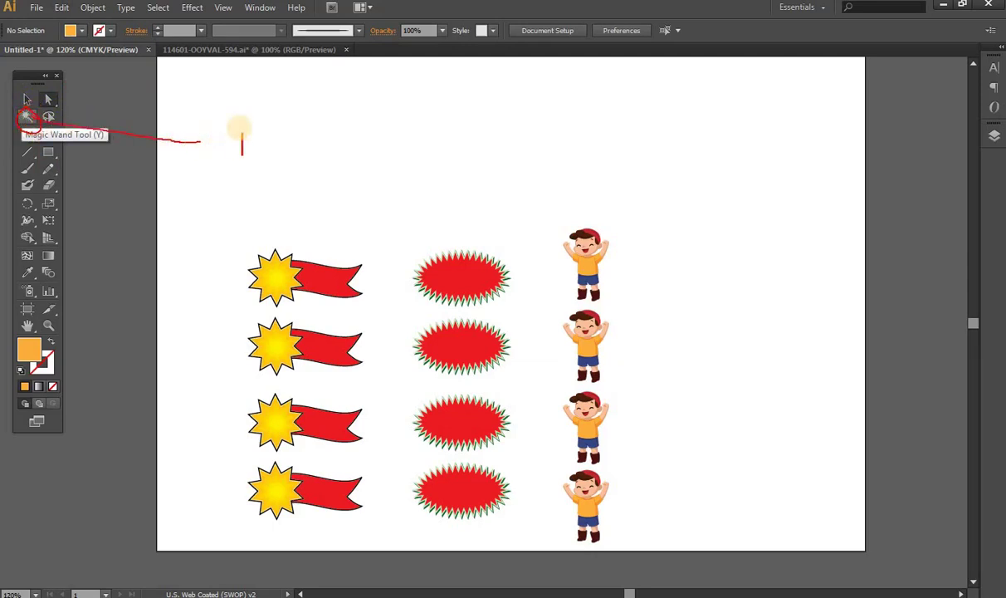
text(MA)
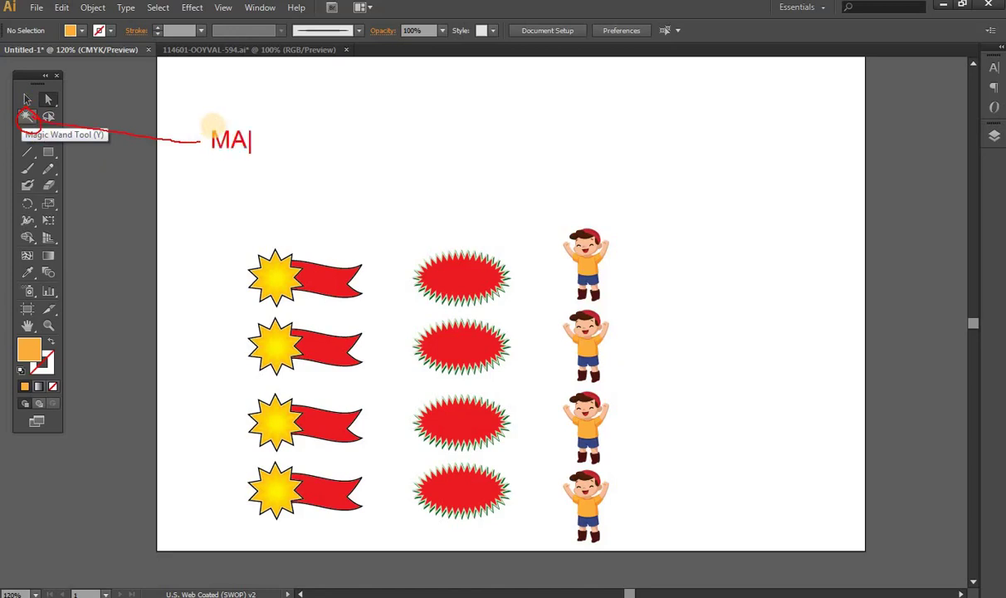
text(GIC WND)
key(BackSpace)
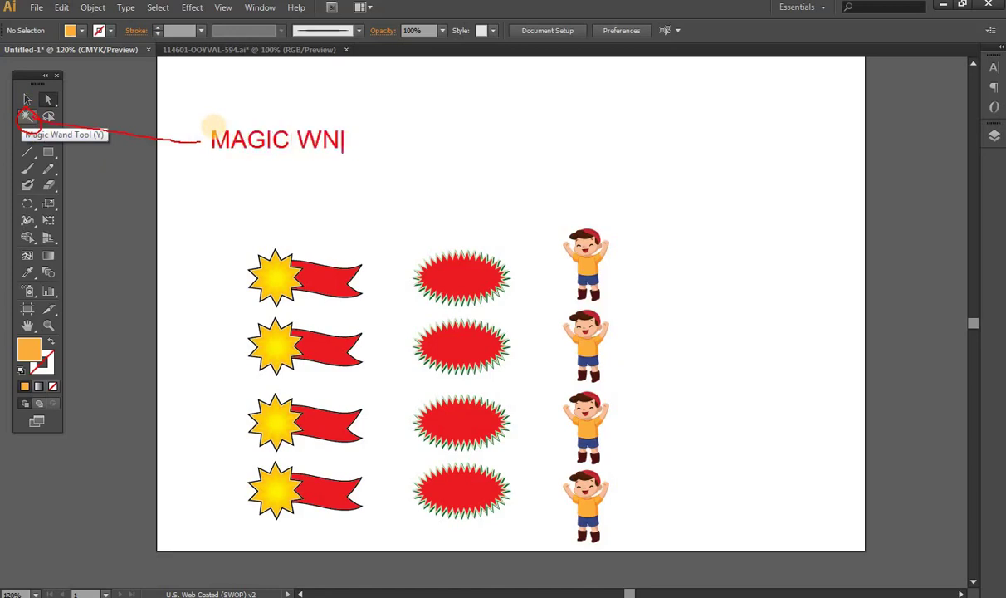
key(BackSpace)
text(A)
text(ND S)
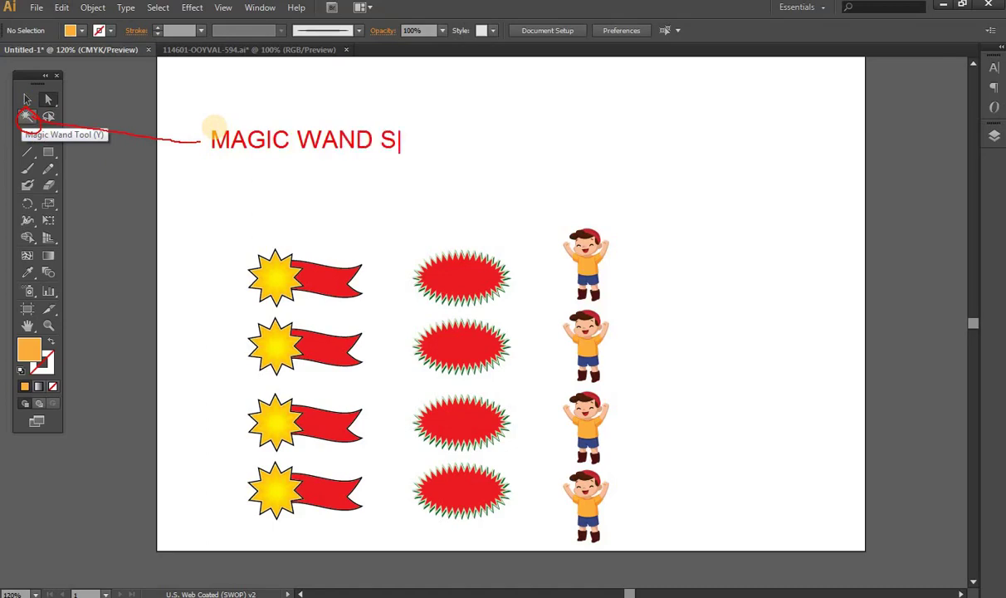
text(LE)
key(BackSpace)
key(BackSpace)
key(BackSpace)
text(SELECTION T)
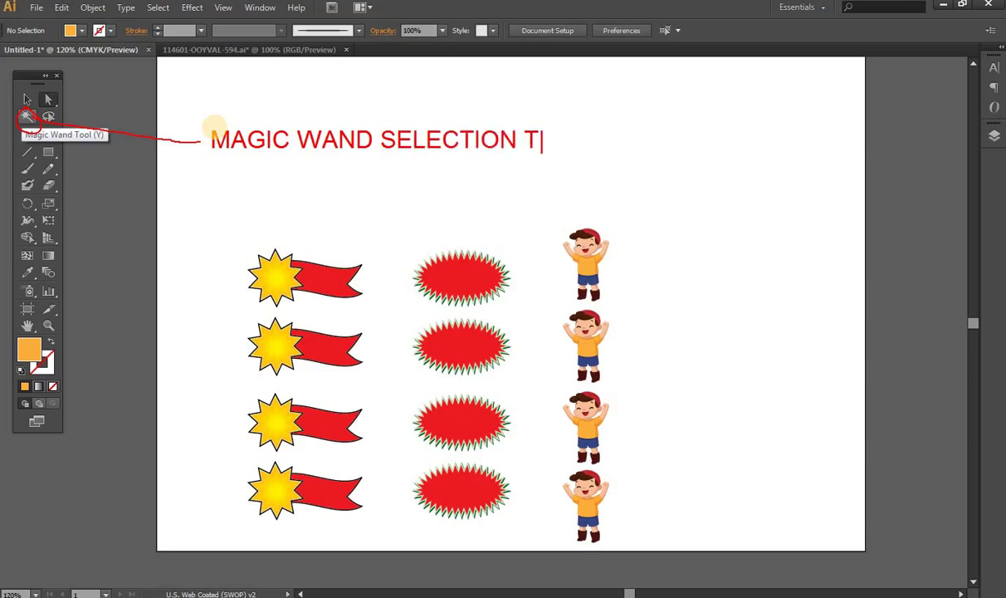
text(OOL A)
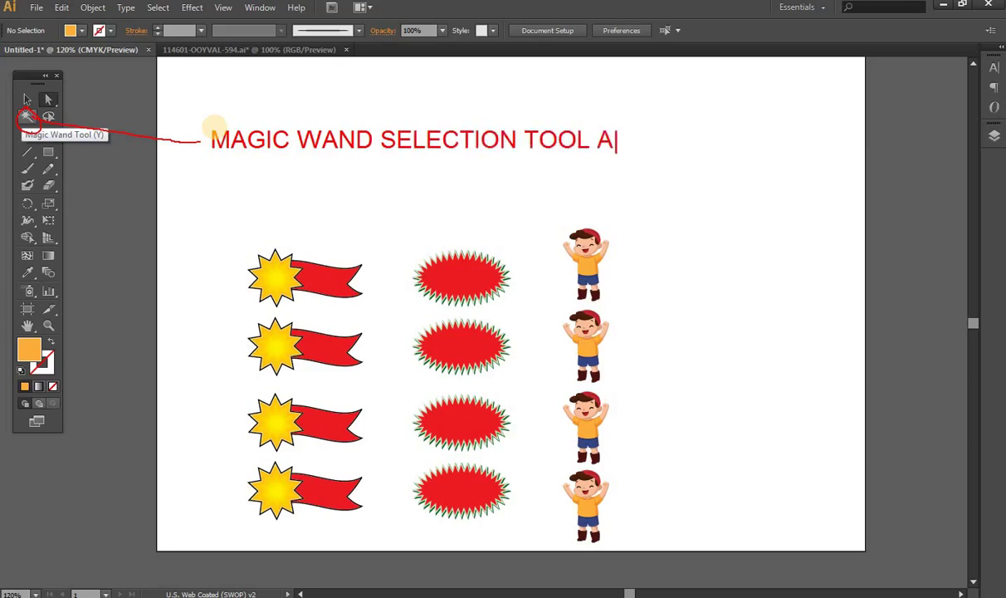
key(BackSpace)
key(Escape)
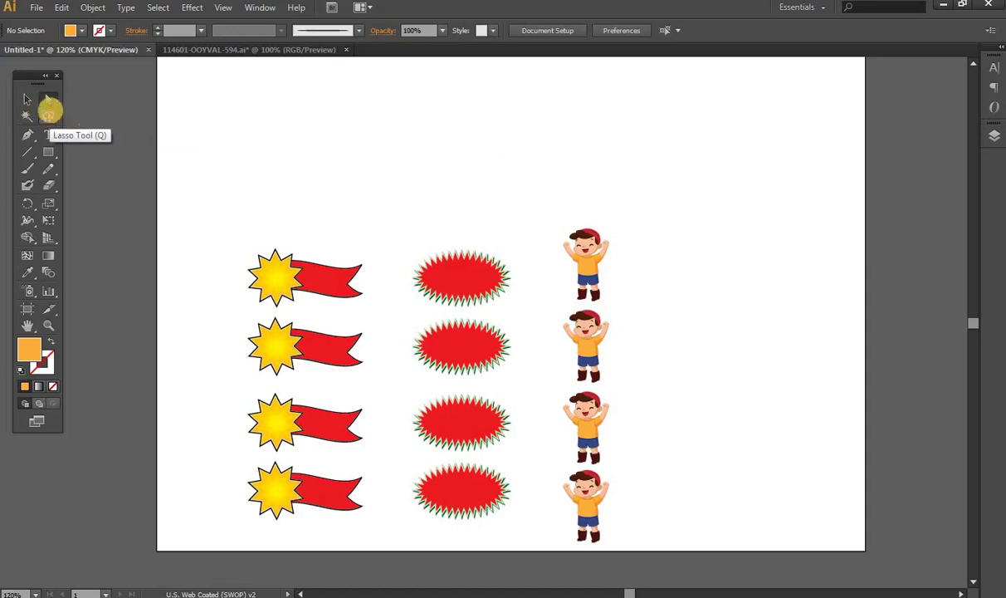
Mark the Lasso tool, caption it 'LASSO SELECTION TOOL', and switch to the Type tool
click(47, 104)
drag(43, 109, 71, 106)
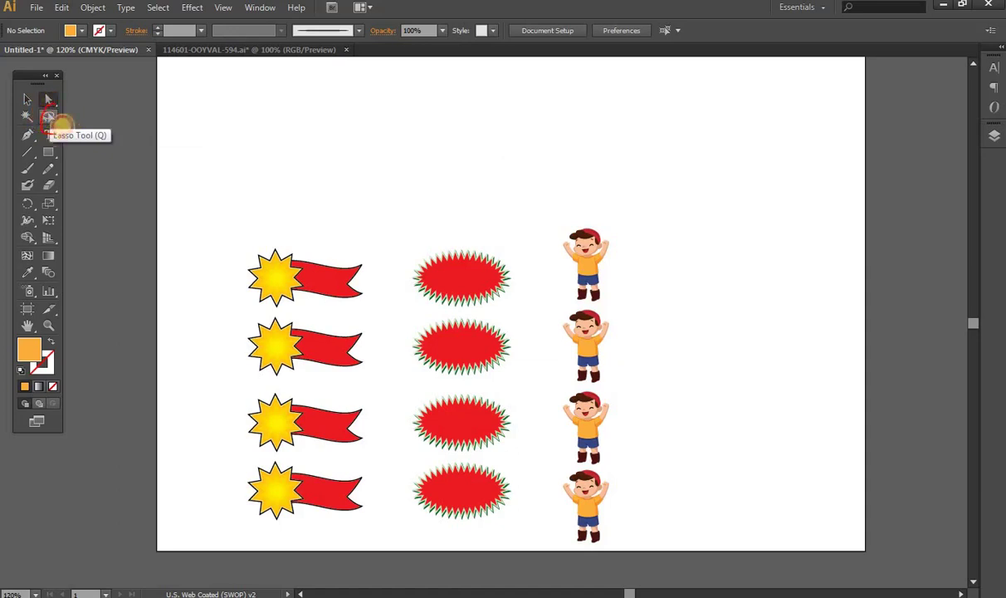
drag(167, 108, 196, 108)
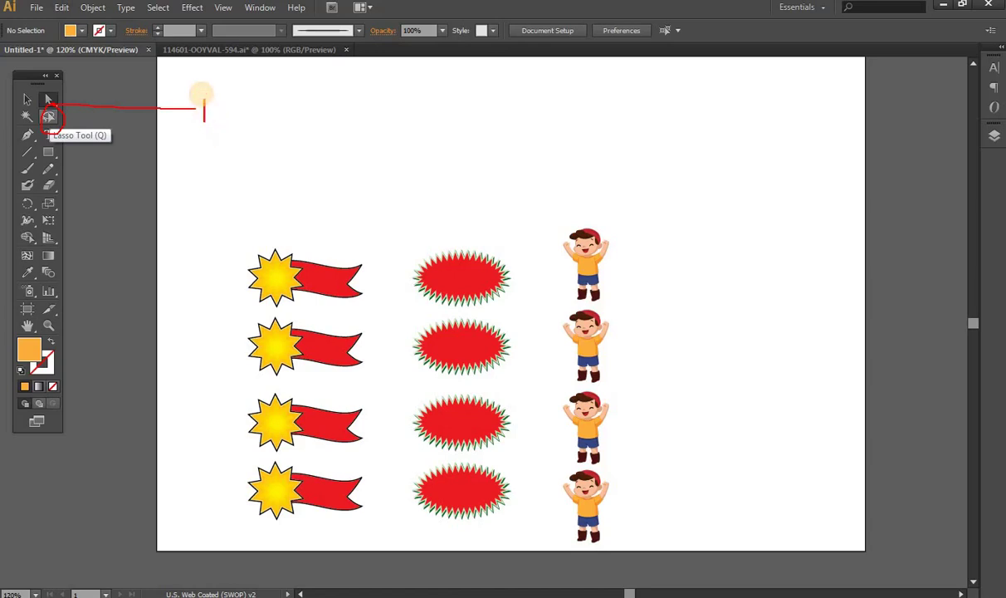
text(AND S)
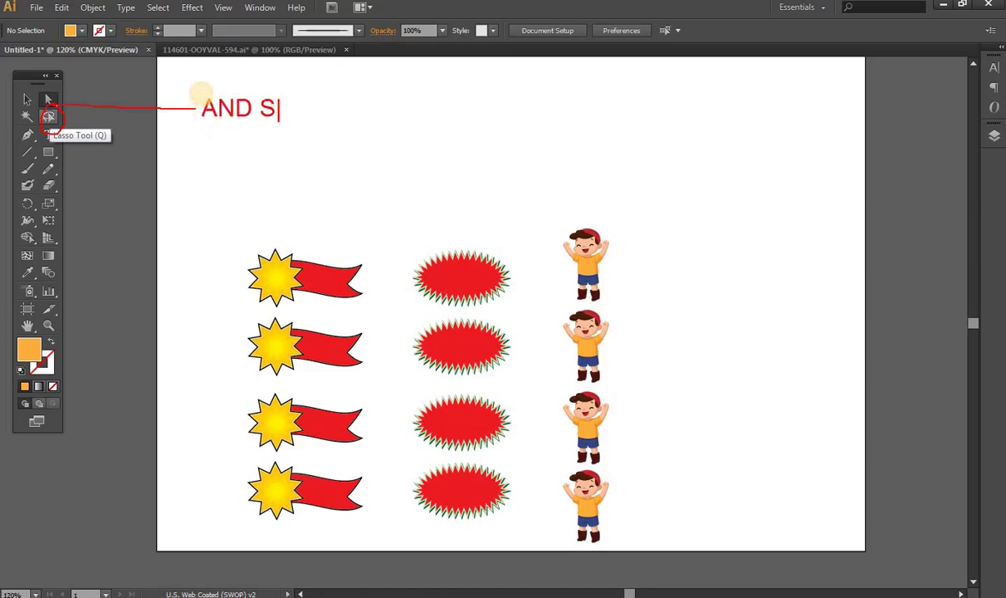
key(BackSpace)
text(LASSO S)
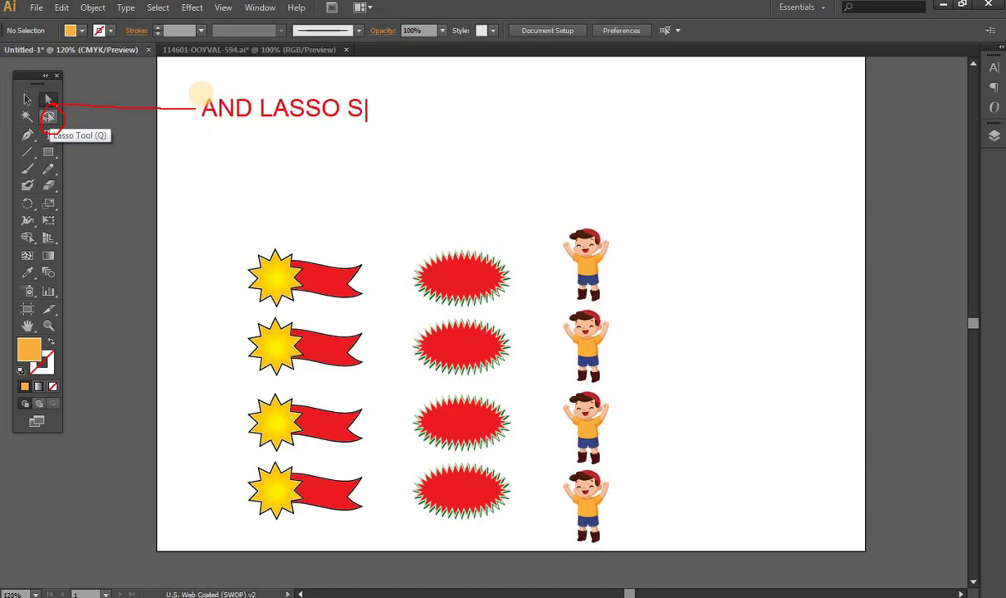
text(ELECTION )
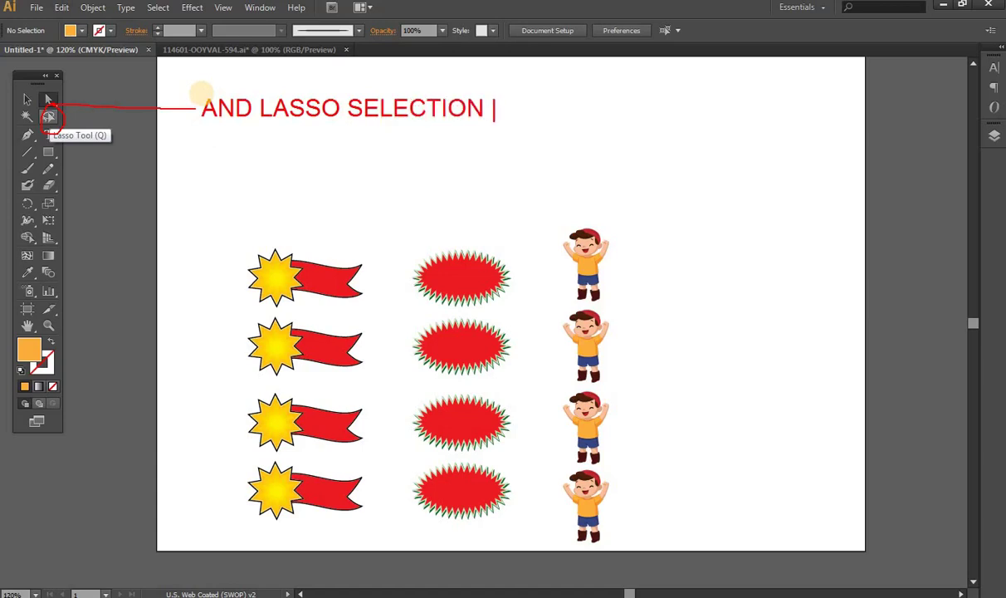
text(TOOL)
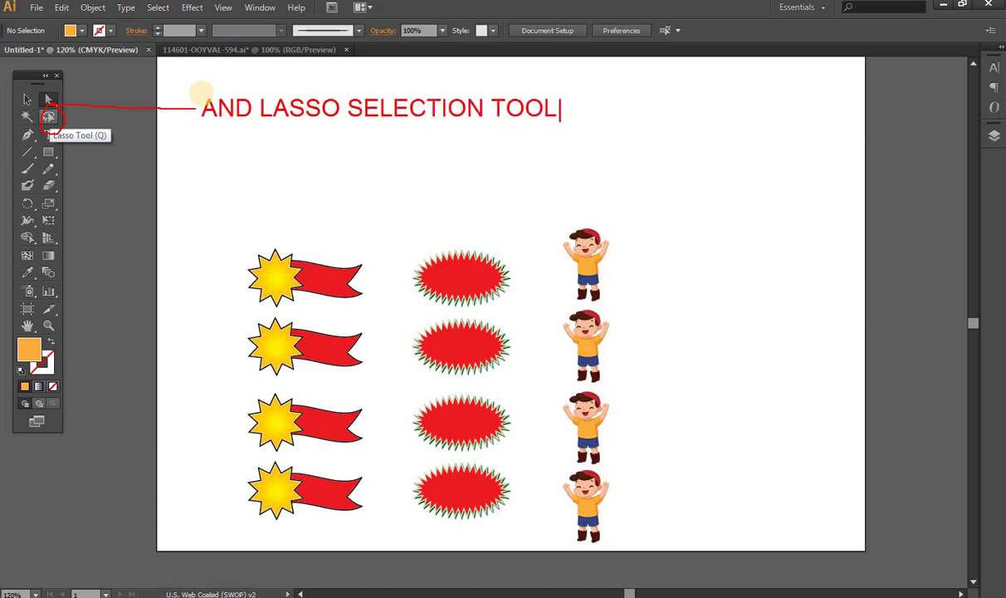
key(Escape)
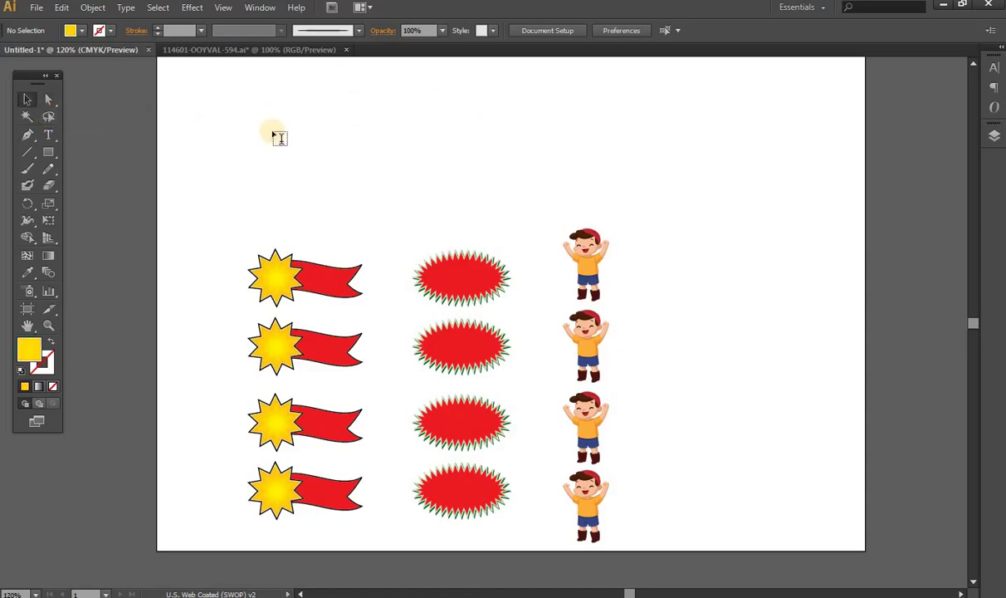
key(t)
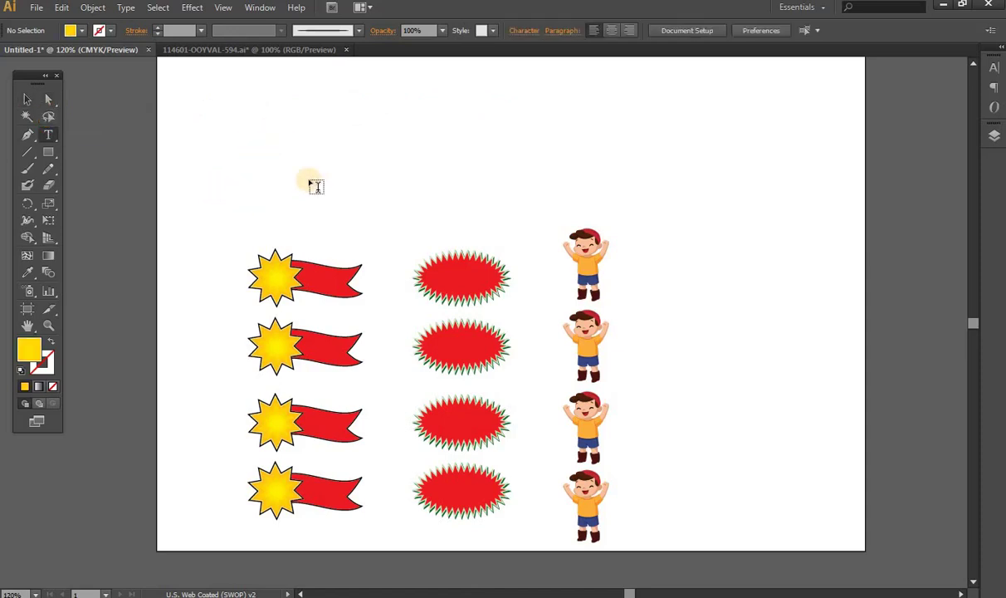
Place a text insertion point above the shapes near the top of the artboard
right_click(283, 139)
click(255, 128)
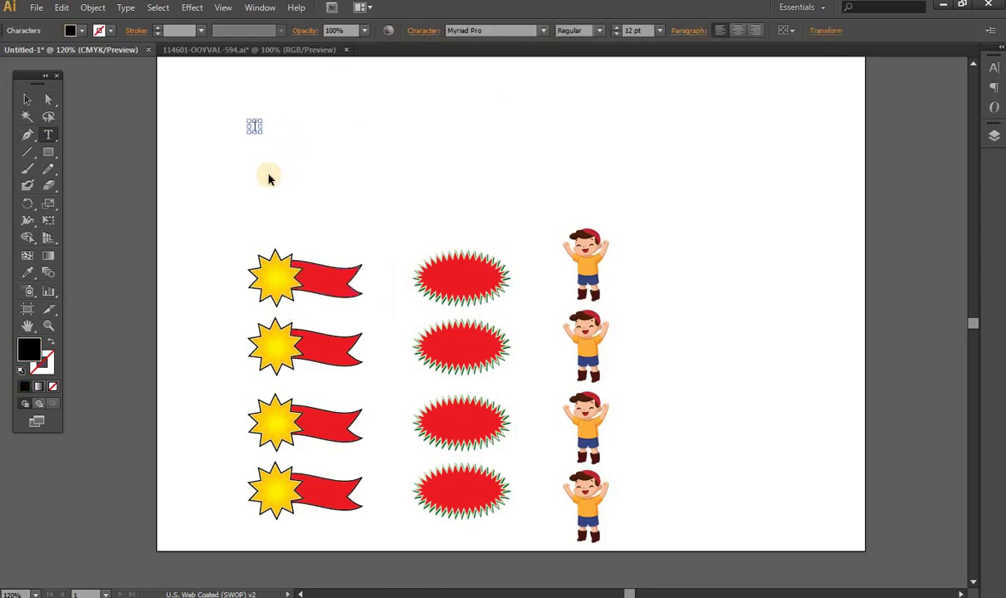
key(v)
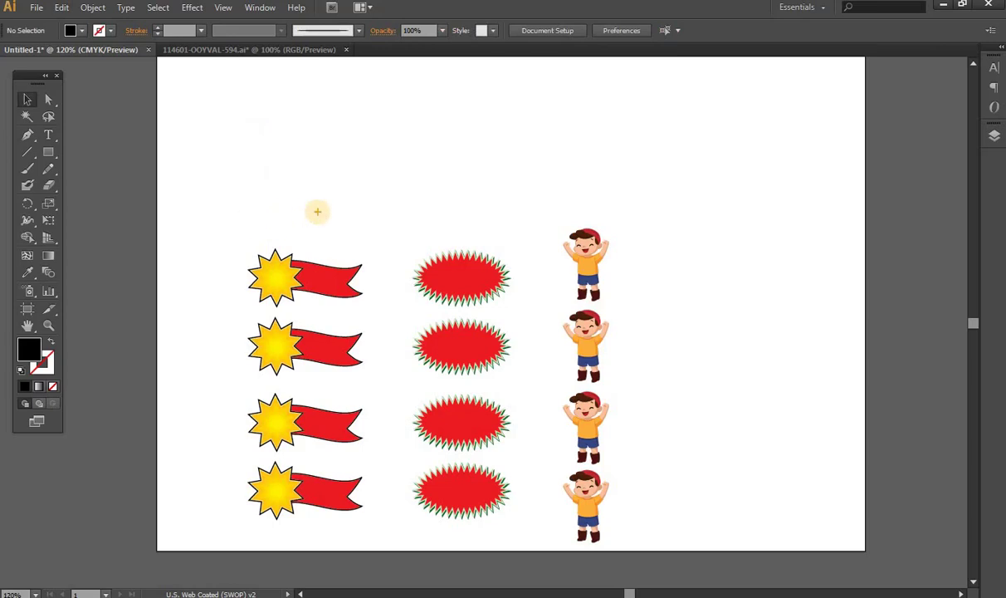
click(233, 118)
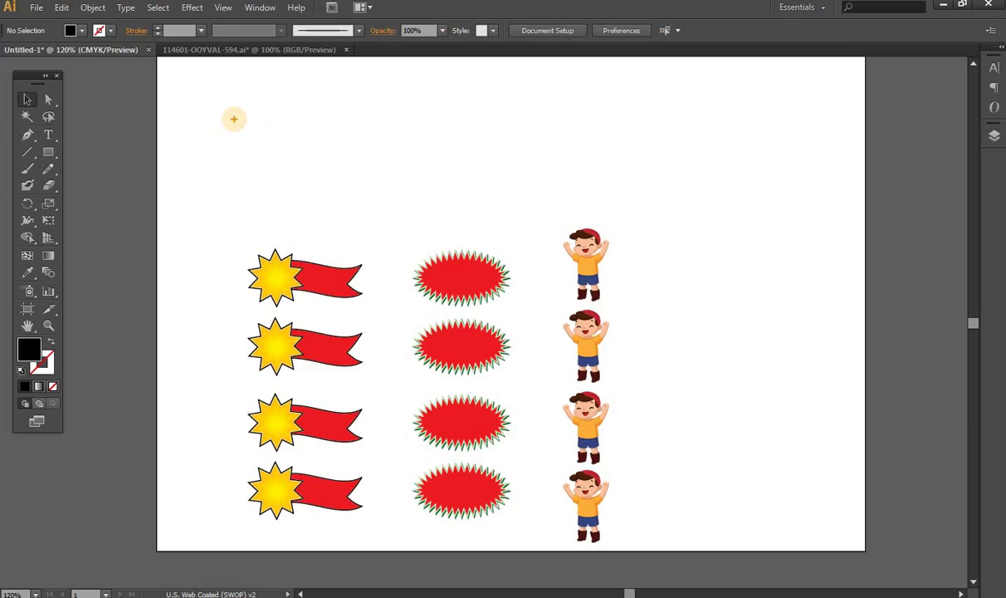
click(233, 119)
Type 'WE SELECT THE GROUP AND DRAG AND DROP' / 'FOR SELECTION OF ANCHORS'
text(WE SELE)
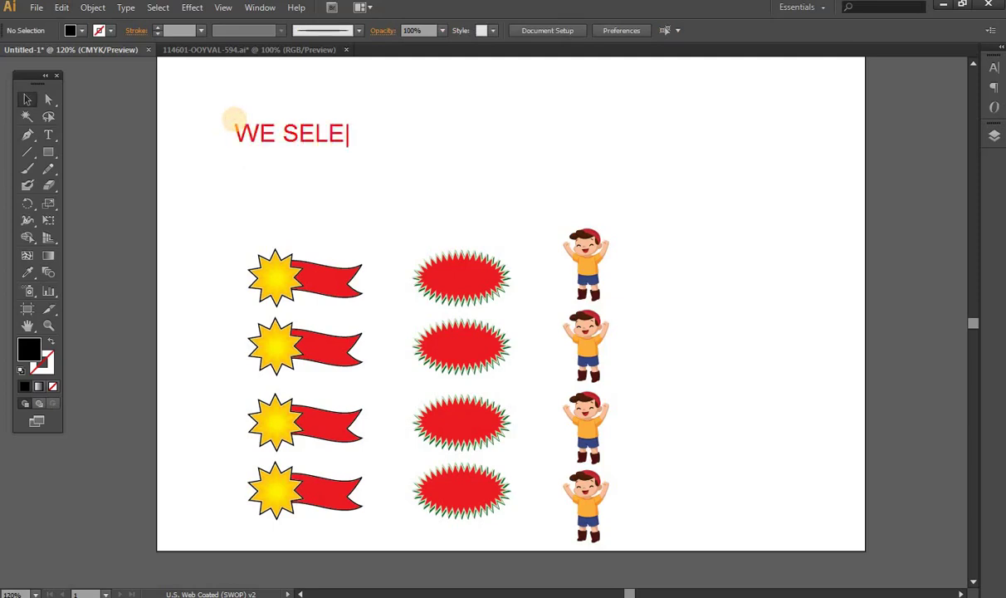
text(CT THE )
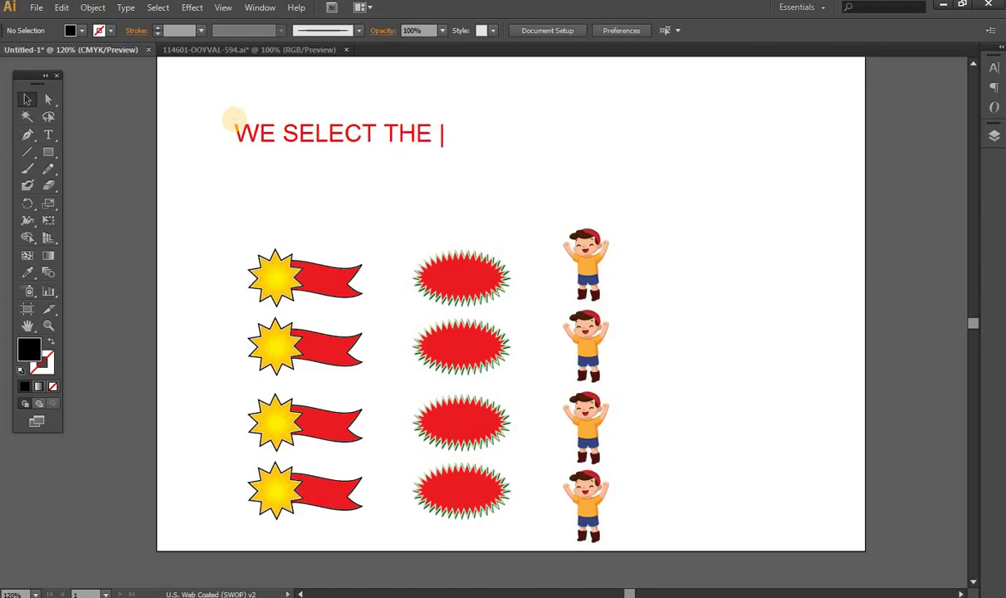
text(GROUP A)
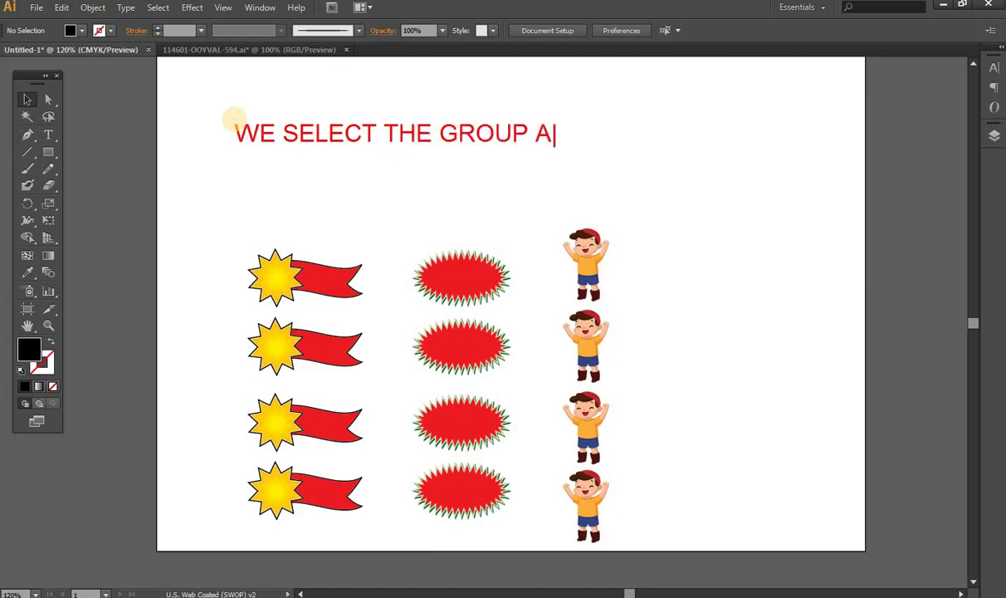
text(ND D)
key(BackSpace)
text(D)
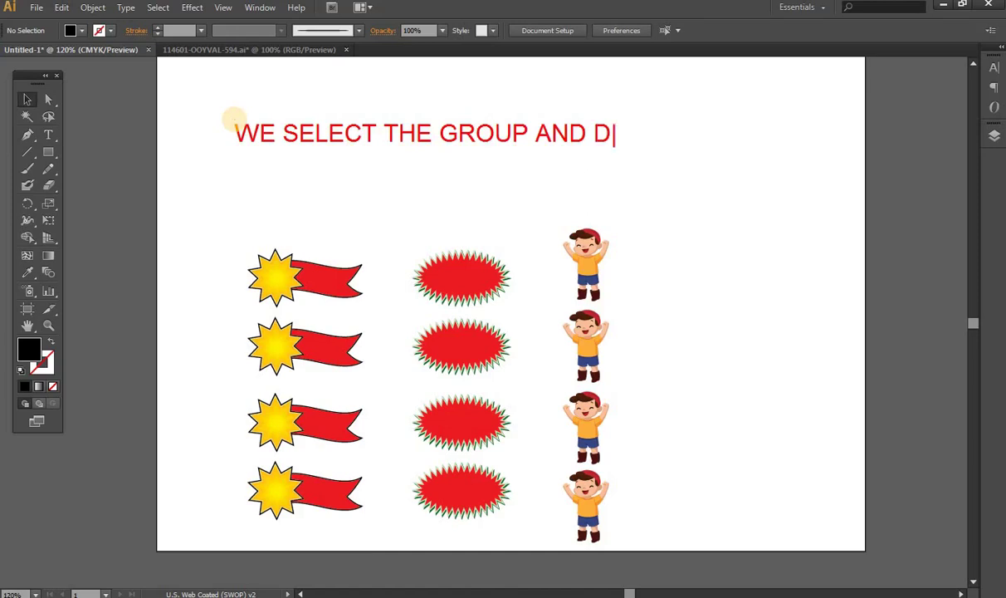
text(RAG AND)
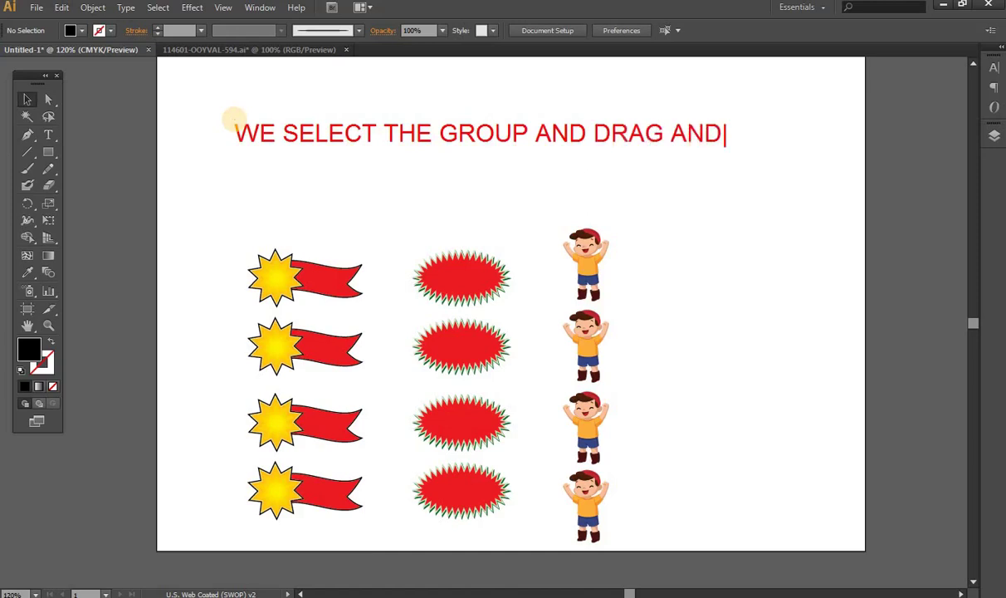
text( D)
text(ROP)
key(Return)
text(FO)
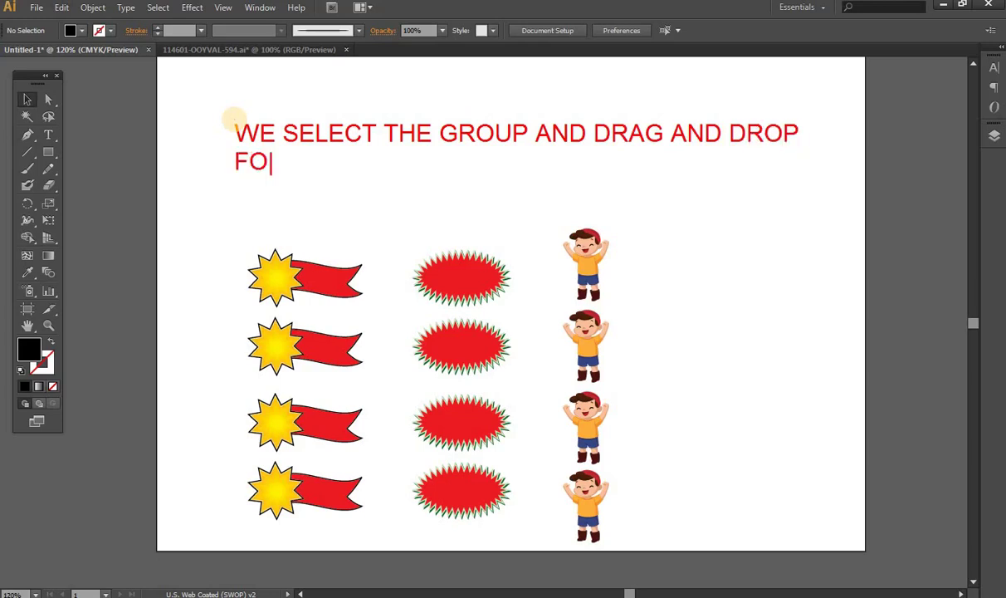
text(R SELEC)
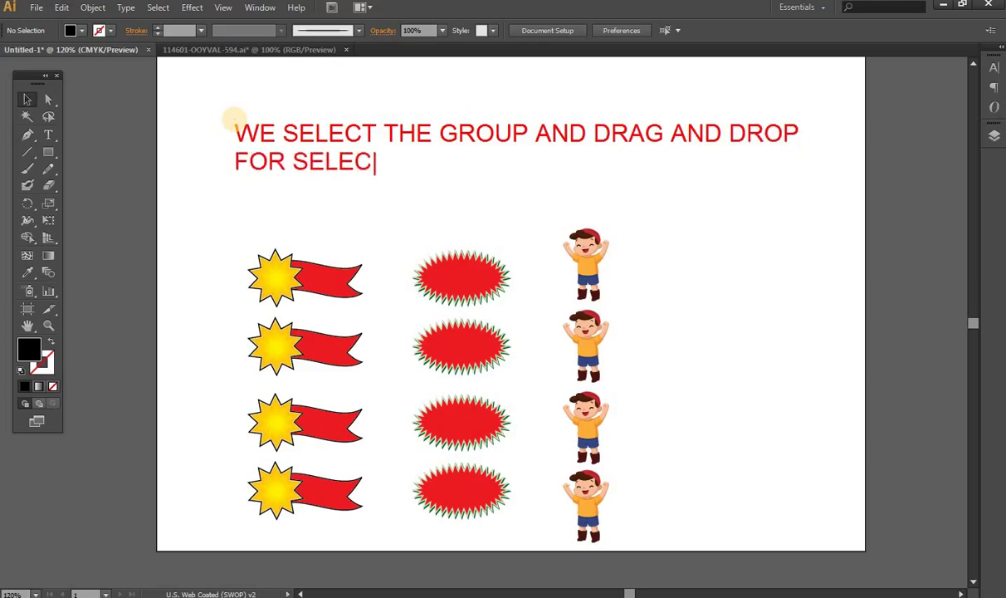
text(TION )
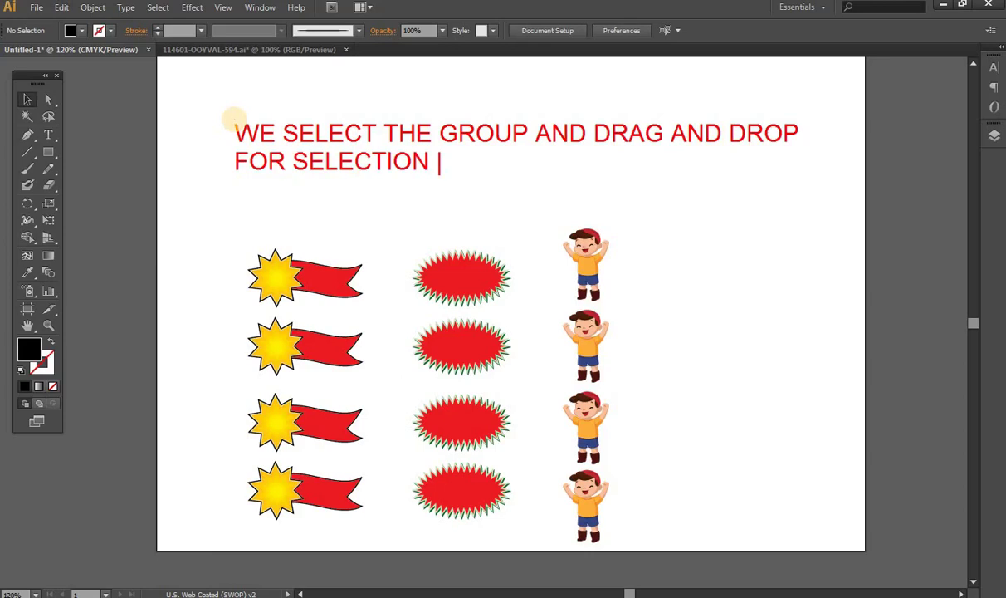
text(OF )
text(ANCHORS)
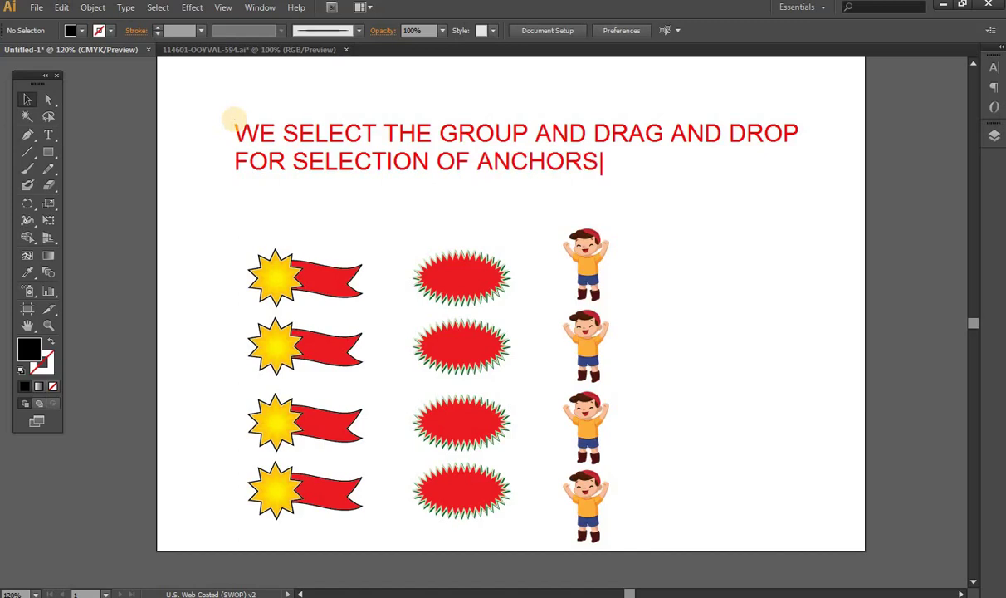
Backspace to erase the caption back toward its first words
key(BackSpace)
key(BackSpace)
key(BackSpace)
key(BackSpace)
key(BackSpace)
key(BackSpace)
key(BackSpace)
key(BackSpace)
key(BackSpace)
key(BackSpace)
key(BackSpace)
key(BackSpace)
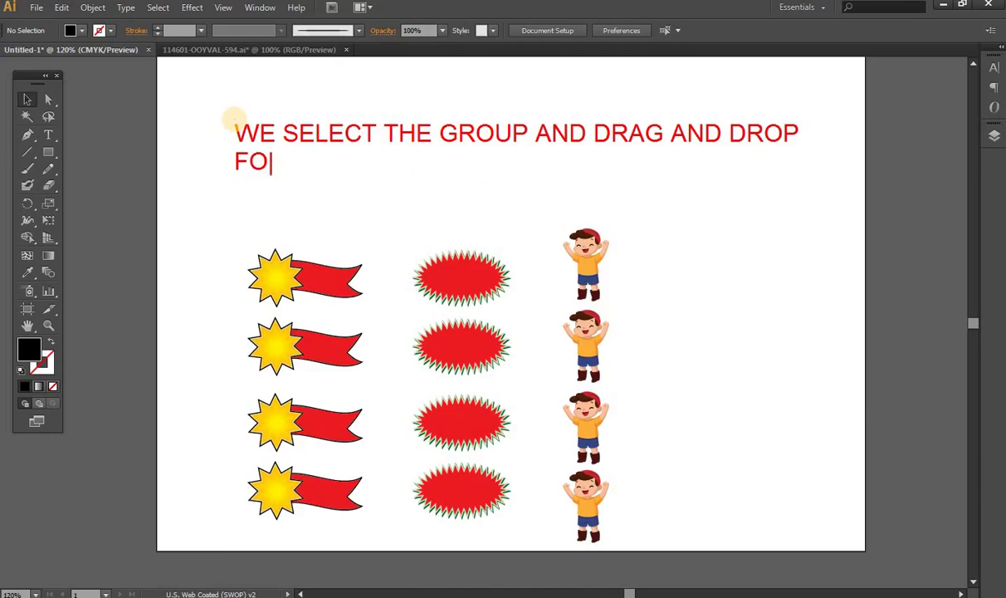
key(BackSpace)
key(BackSpace)
key(BackSpace)
key(BackSpace)
key(BackSpace)
key(BackSpace)
key(BackSpace)
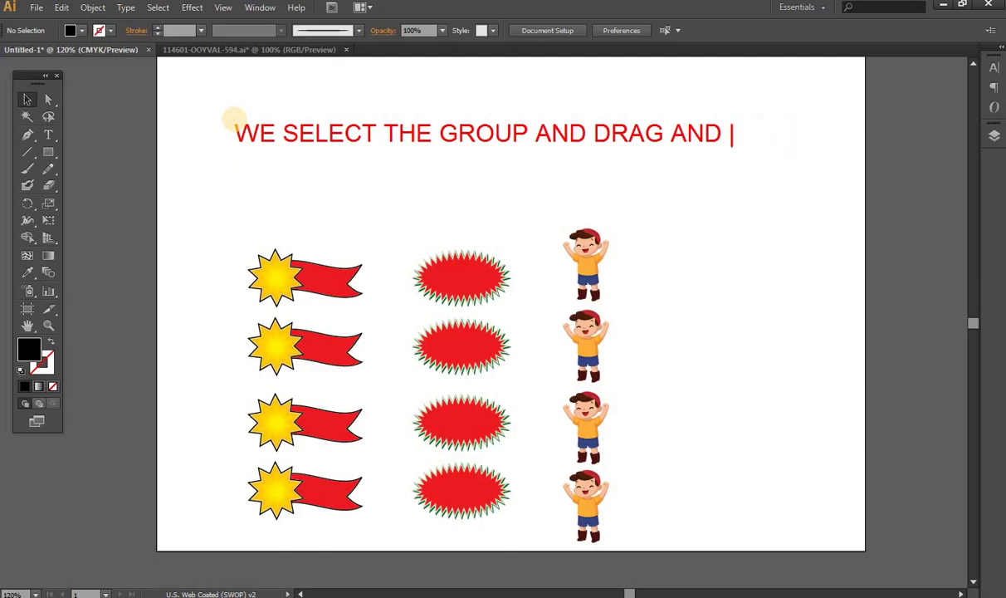
key(BackSpace)
key(BackSpace)
key(BackSpace)
key(BackSpace)
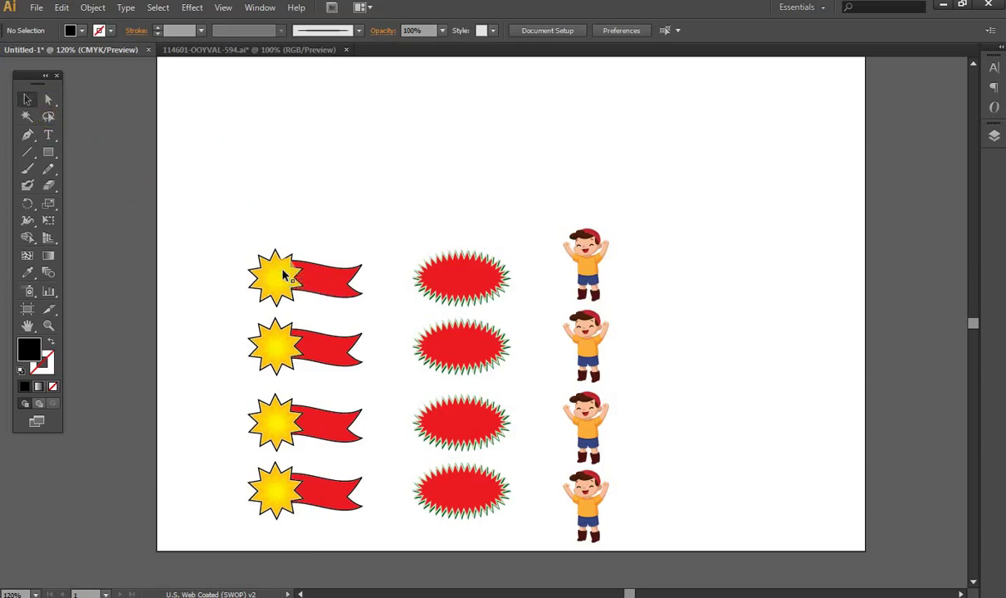
click(318, 278)
drag(318, 278, 316, 152)
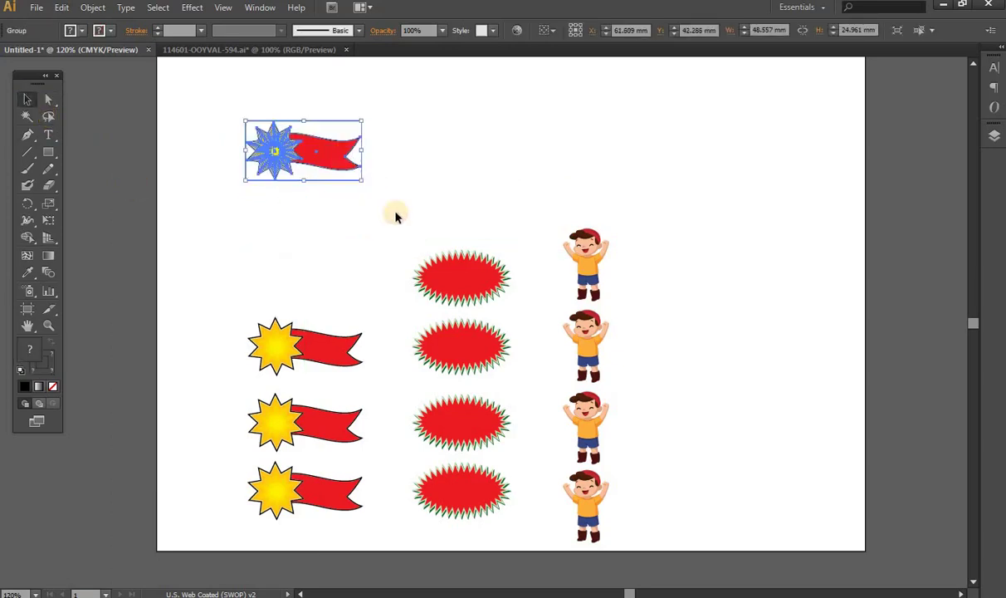
mouse_move(361, 184)
mouse_down()
mouse_move(418, 230)
mouse_move(356, 122)
mouse_move(392, 104)
mouse_up()
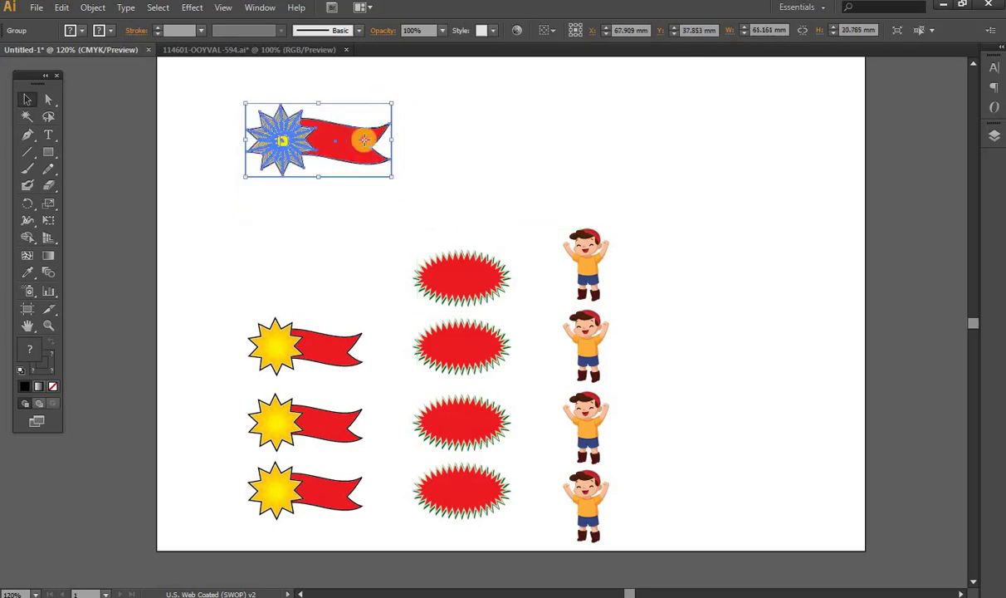
drag(366, 140, 327, 192)
key(ctrl+z)
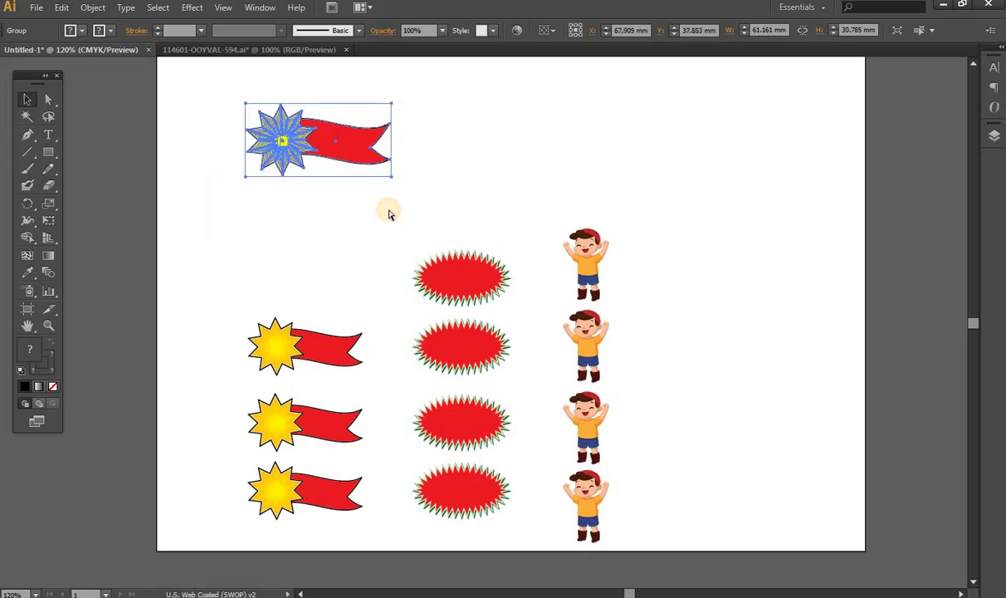
key(ctrl+z)
key(ctrl+shift+z)
key(ctrl+z)
key(ctrl+shift+z)
key(ctrl+shift+z)
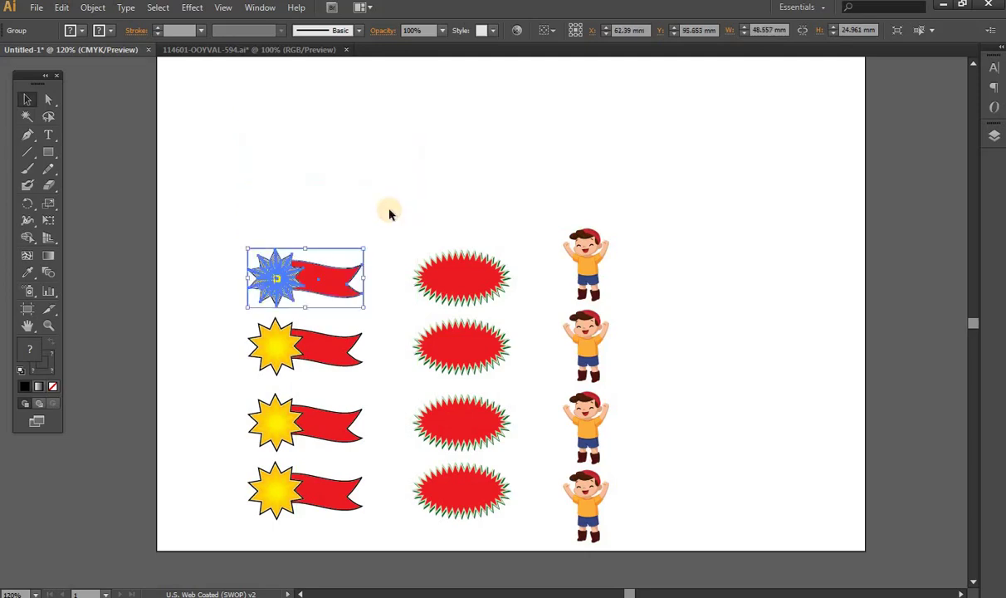
click(126, 195)
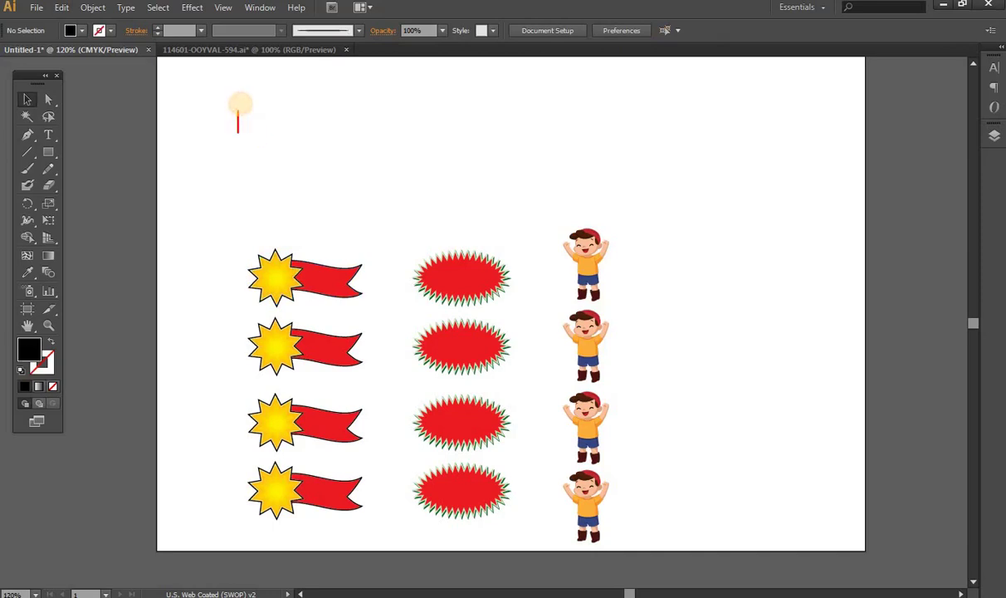
Type 'DIRECT SELECTION TOOL ALOWS TO SELECT' and, on a new line, 'AND CHANGE OBJECT INSIDE A GROUP'
text(DIRECT)
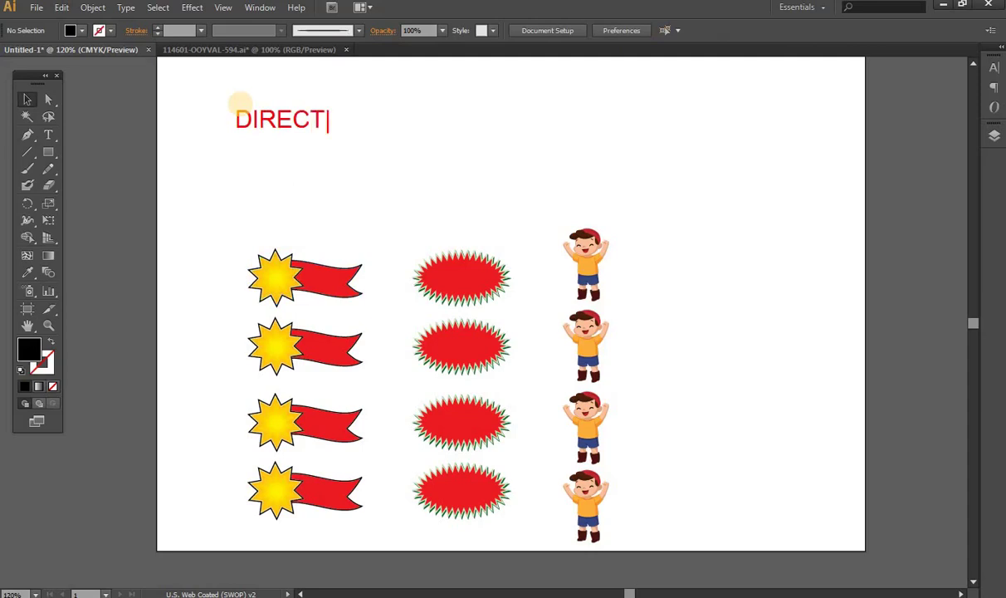
text( SELECTI)
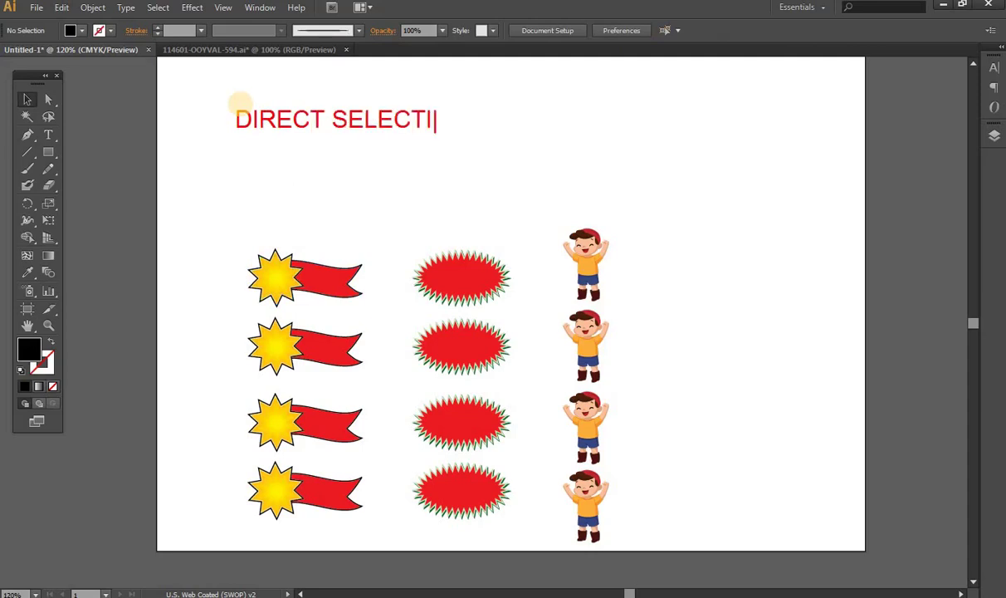
text(ON TOO)
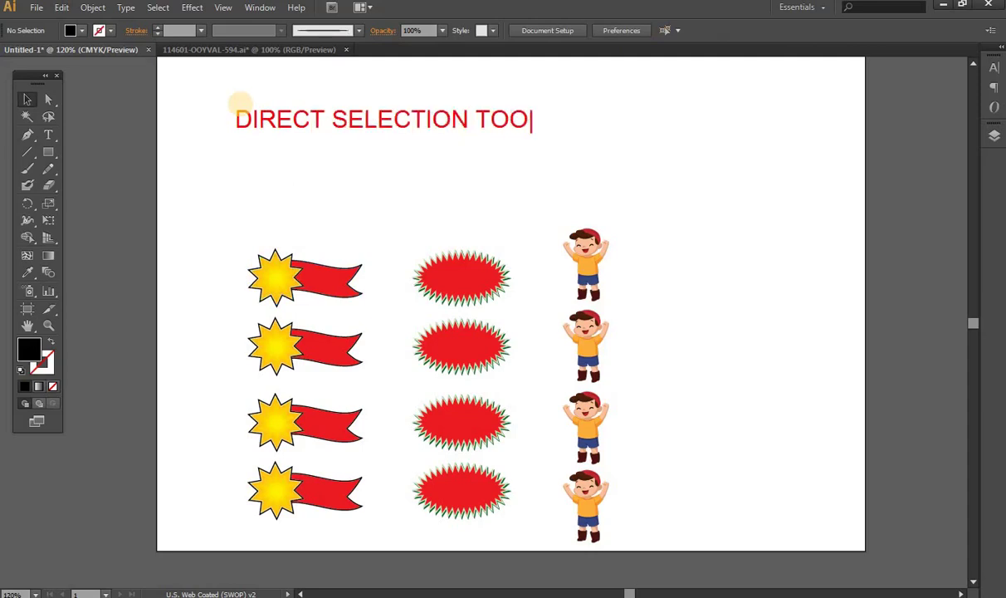
text(L ALOWS)
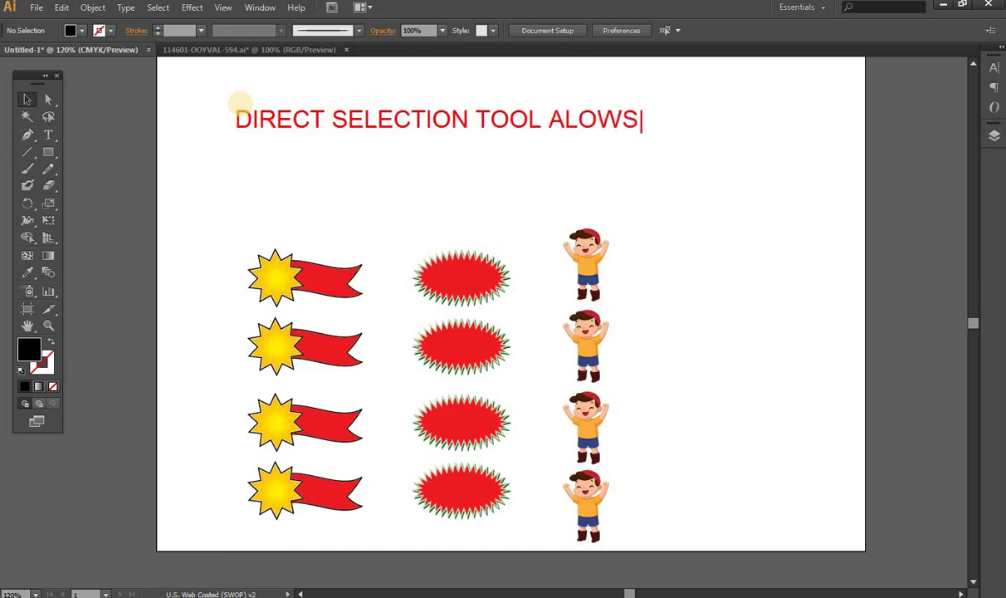
text( TO SE)
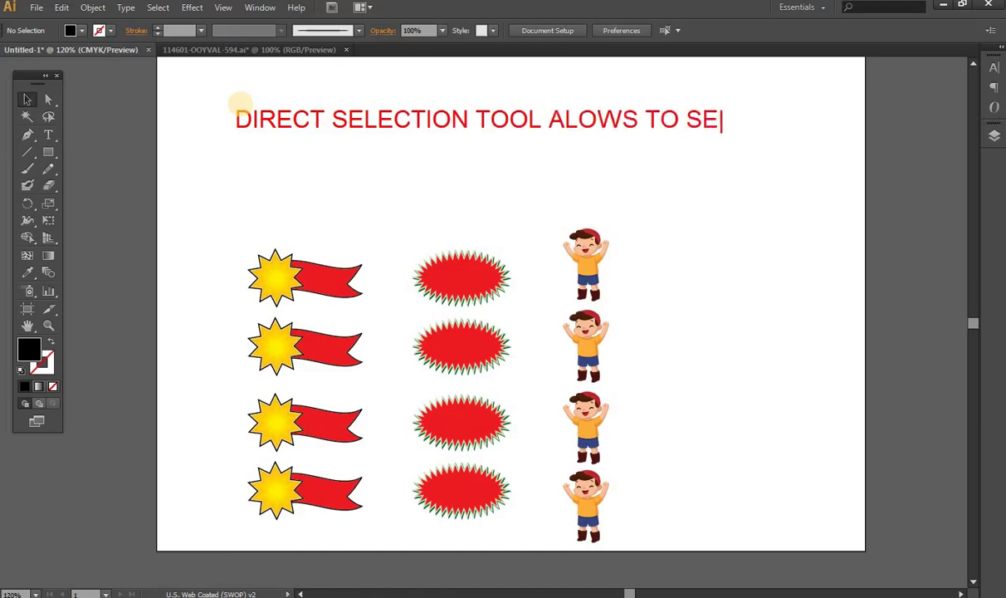
text(LECT)
key(Return)
text(A)
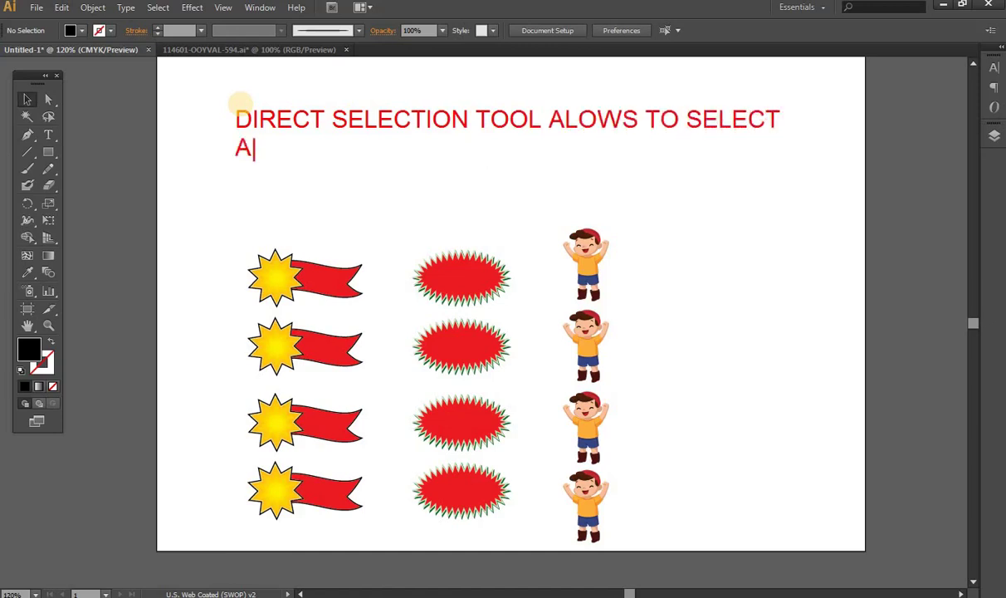
text(ND CHANG)
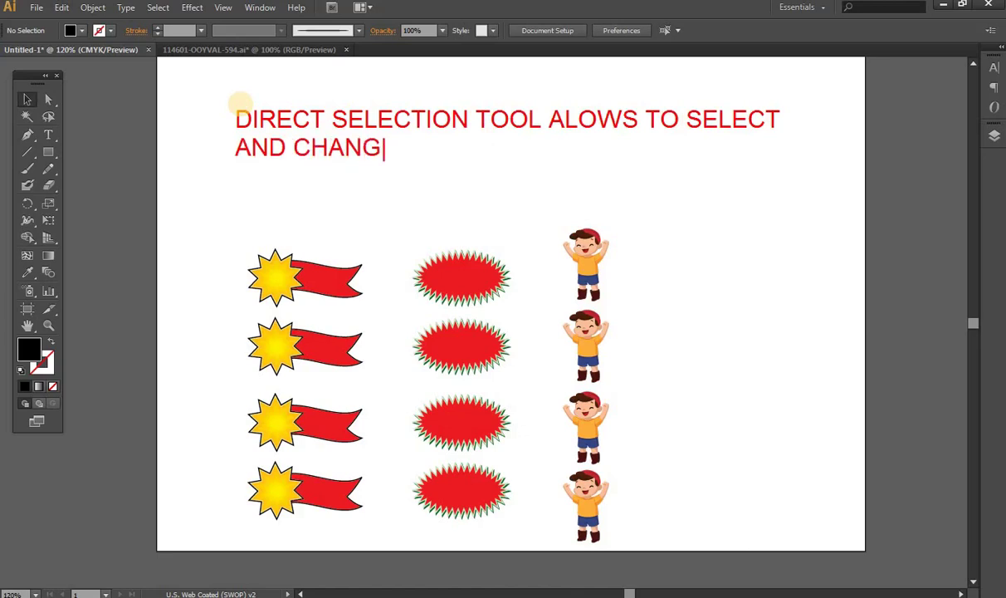
text(E OBJ)
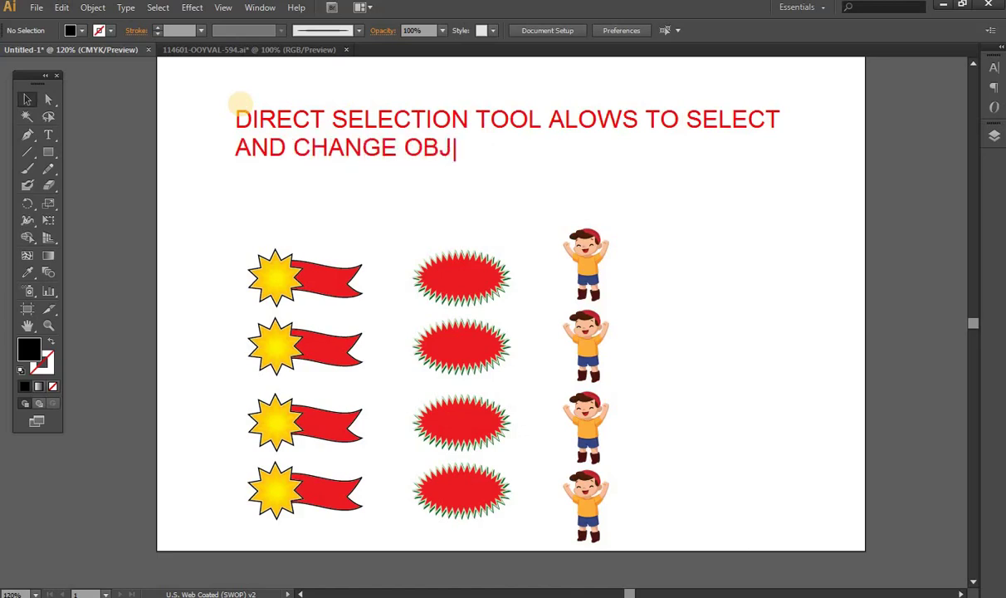
text(EC)
text(T INSIDE)
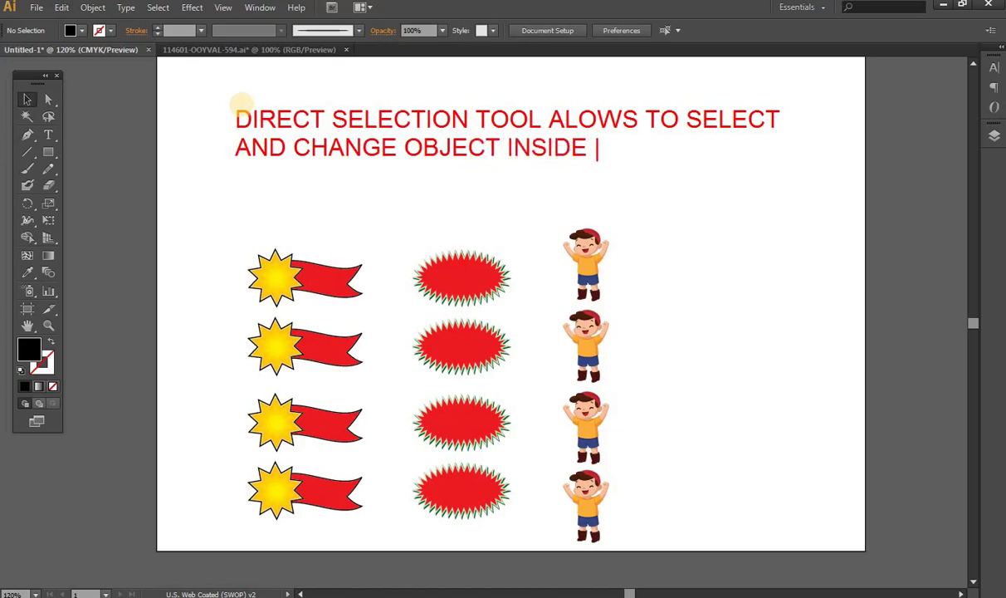
text( A GROUP)
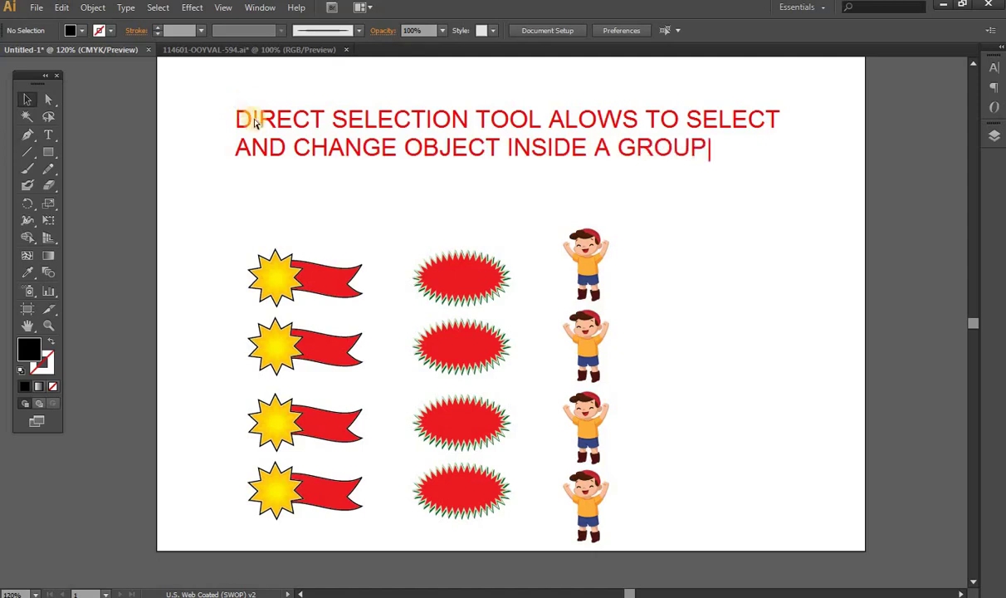
Drag the top red ribbon off its star with Direct Selection, undo it, and deselect
click(49, 100)
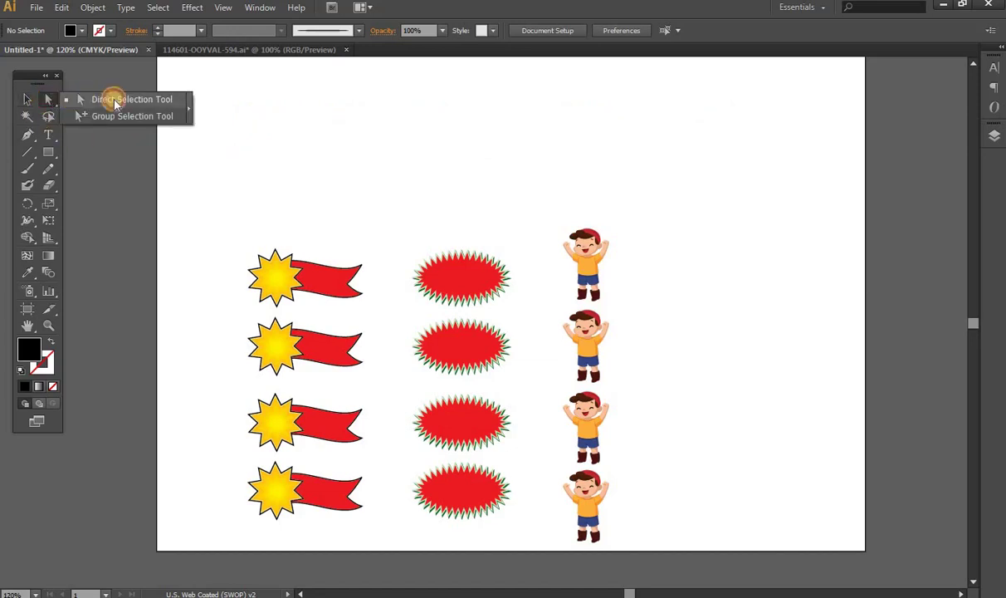
drag(66, 100, 114, 101)
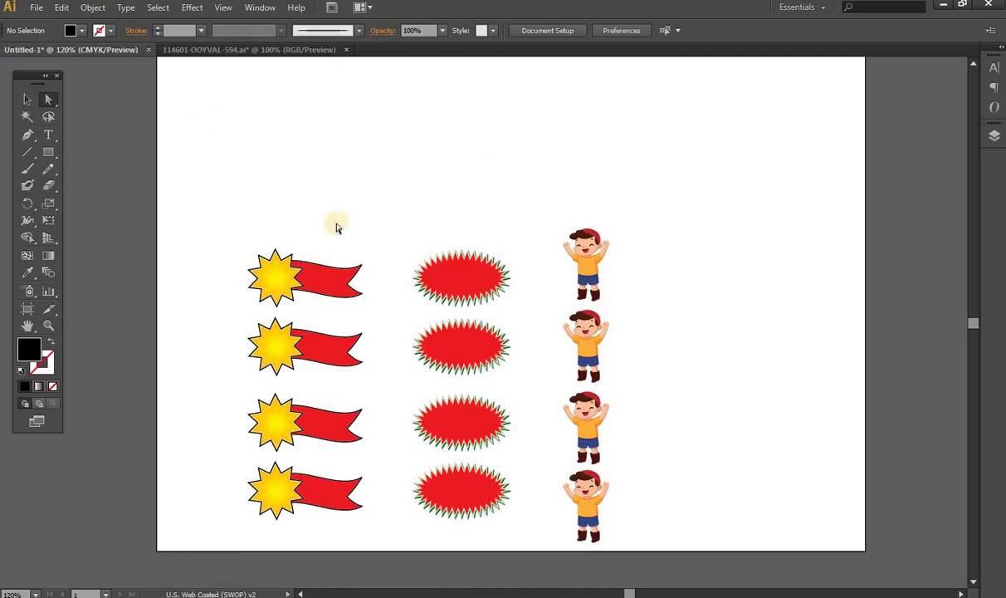
click(325, 280)
drag(325, 279, 359, 196)
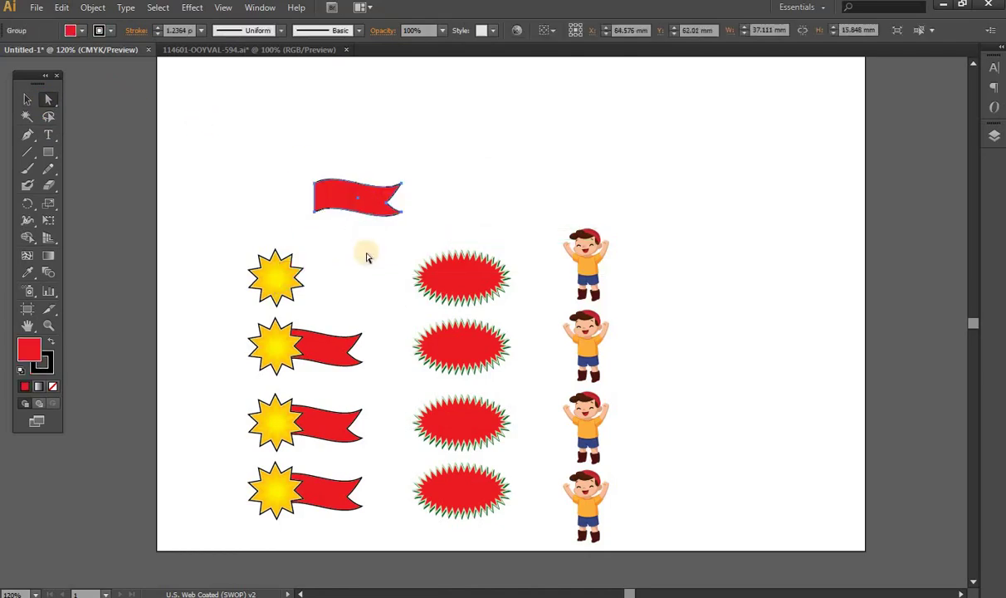
key(ctrl+z)
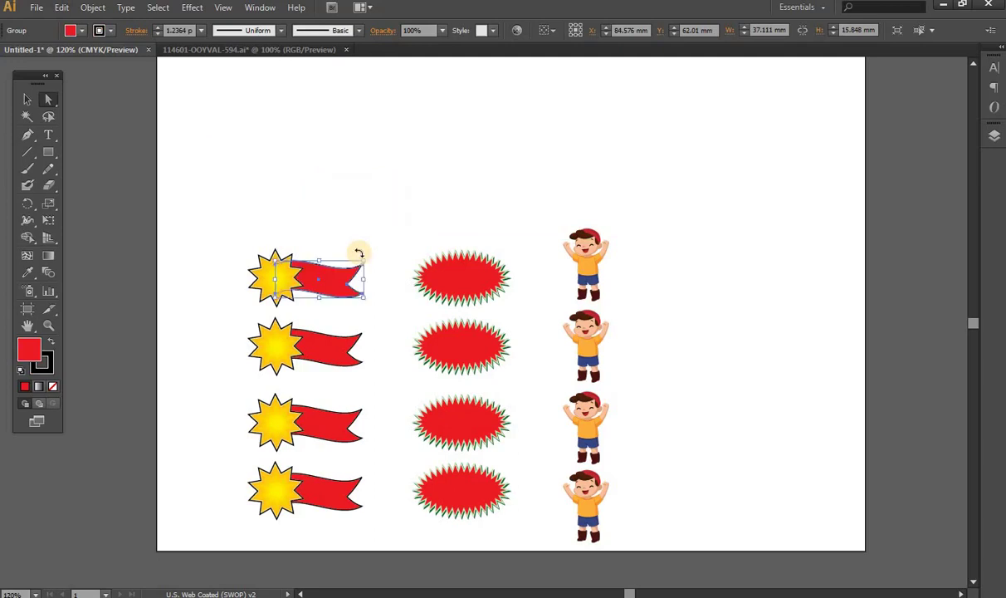
click(273, 189)
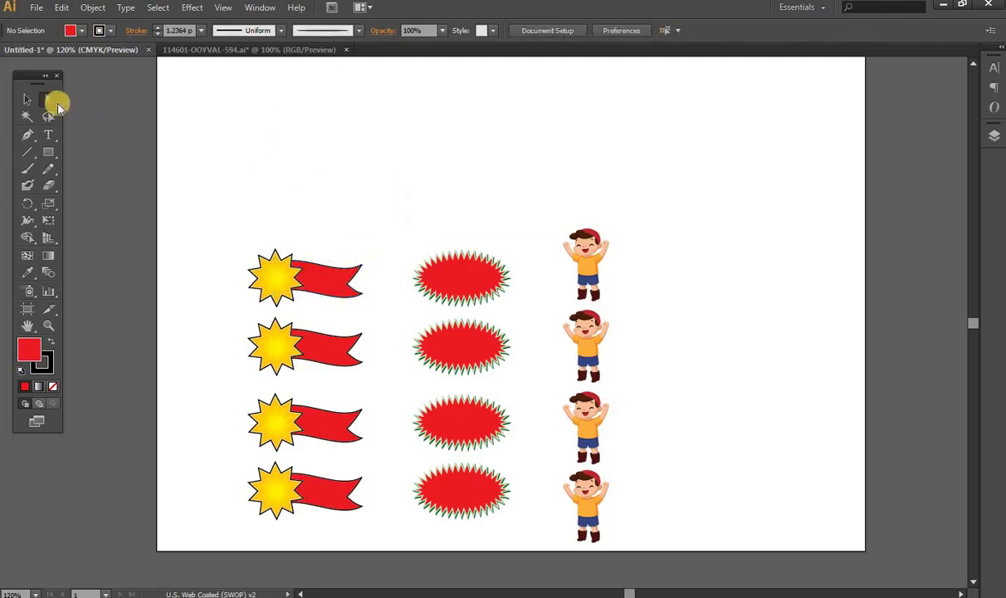
Move the top star-and-ribbon group up, then back down slightly left with the Selection tool
click(28, 98)
click(290, 254)
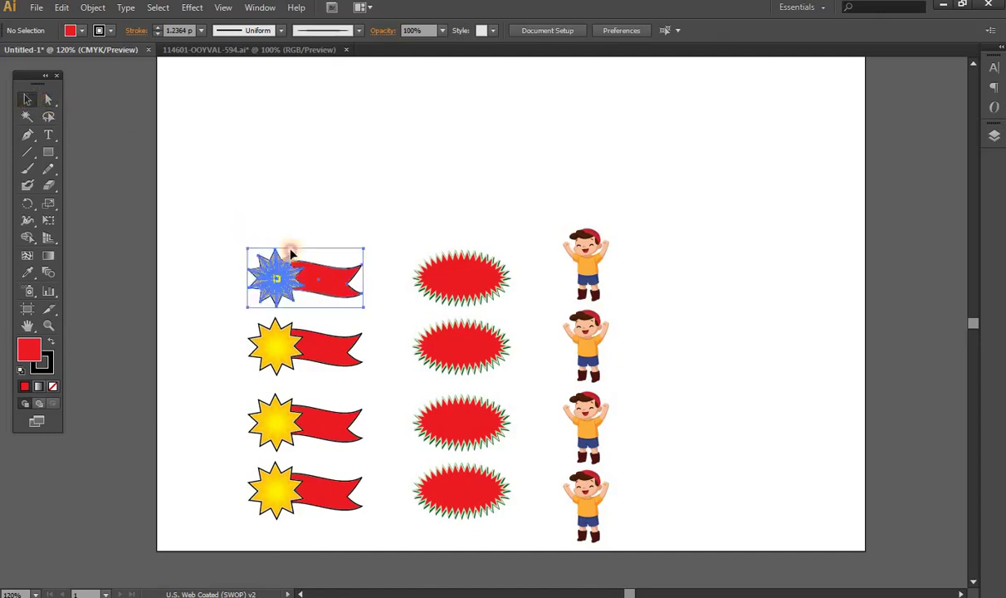
drag(291, 254, 295, 176)
mouse_move(346, 216)
mouse_down()
mouse_move(324, 270)
mouse_move(333, 296)
mouse_up()
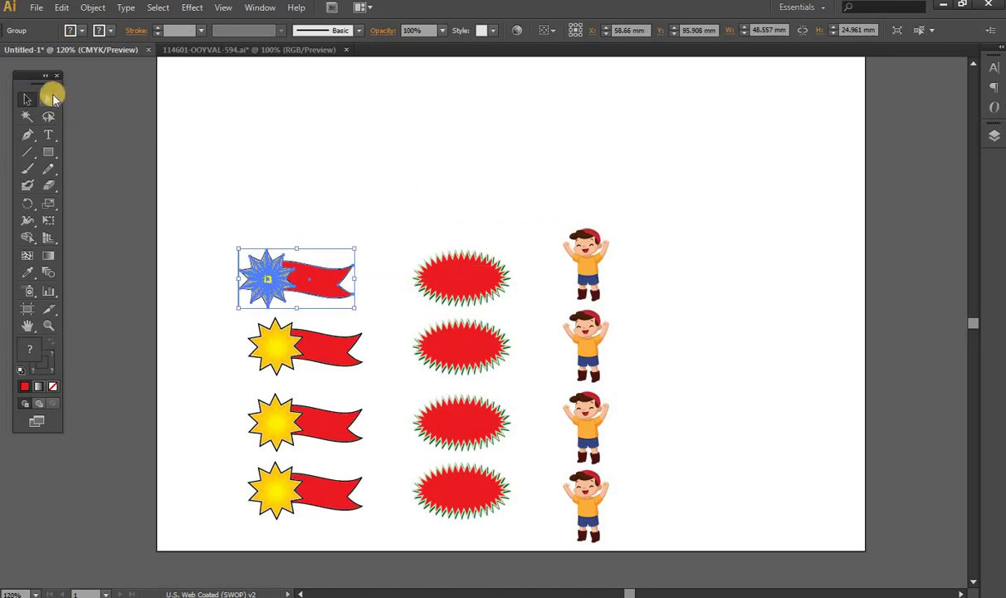
Pull the red ribbon off its star with Direct Selection, then undo and clear the selection
drag(49, 97, 101, 99)
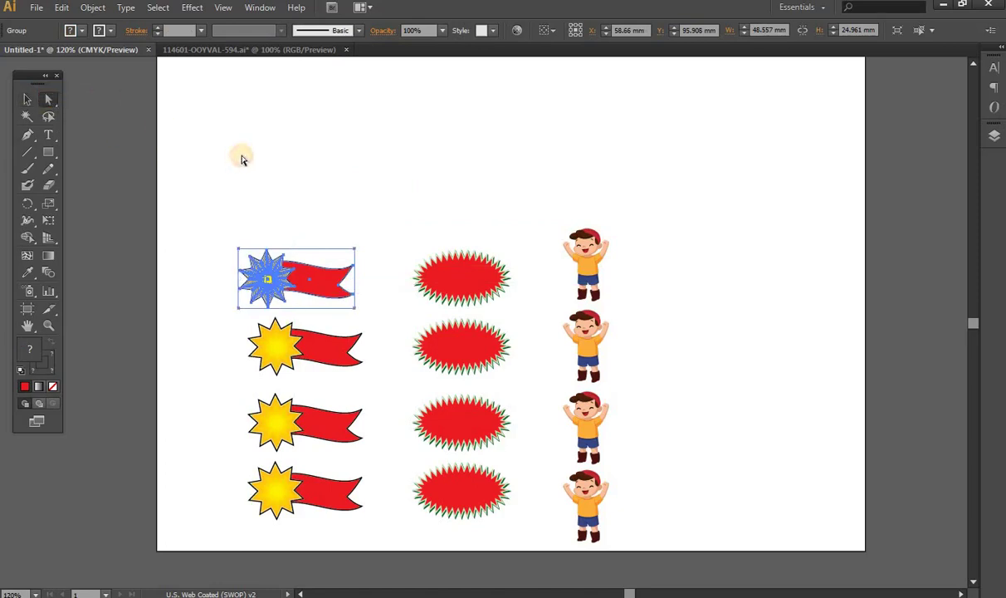
click(351, 263)
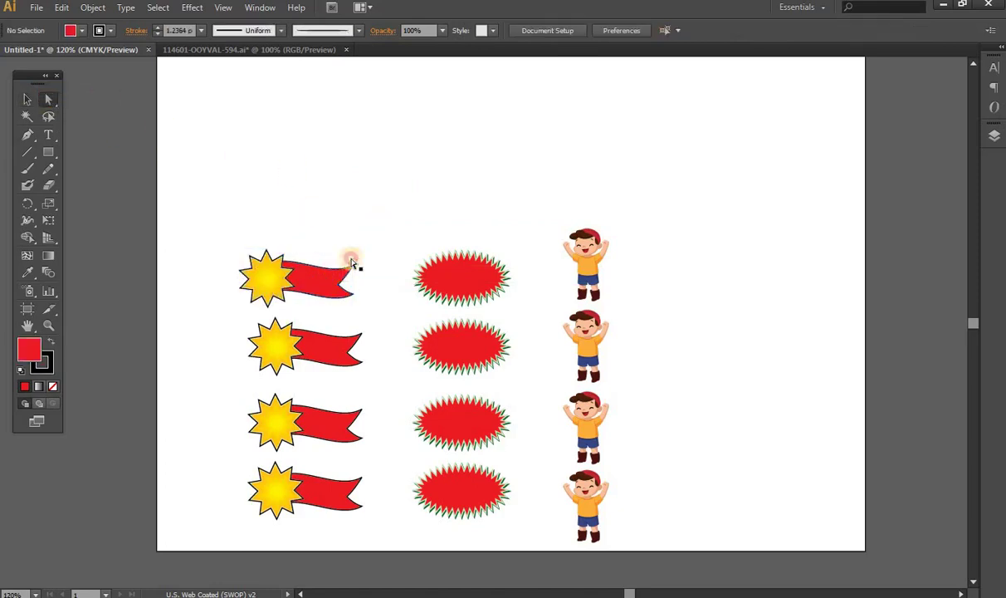
drag(332, 276, 363, 187)
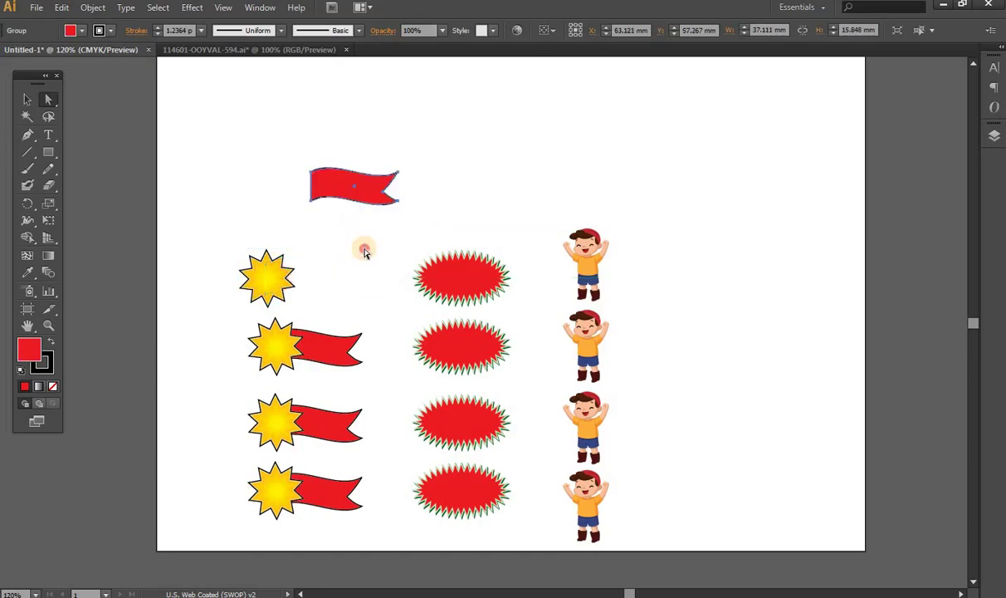
click(365, 251)
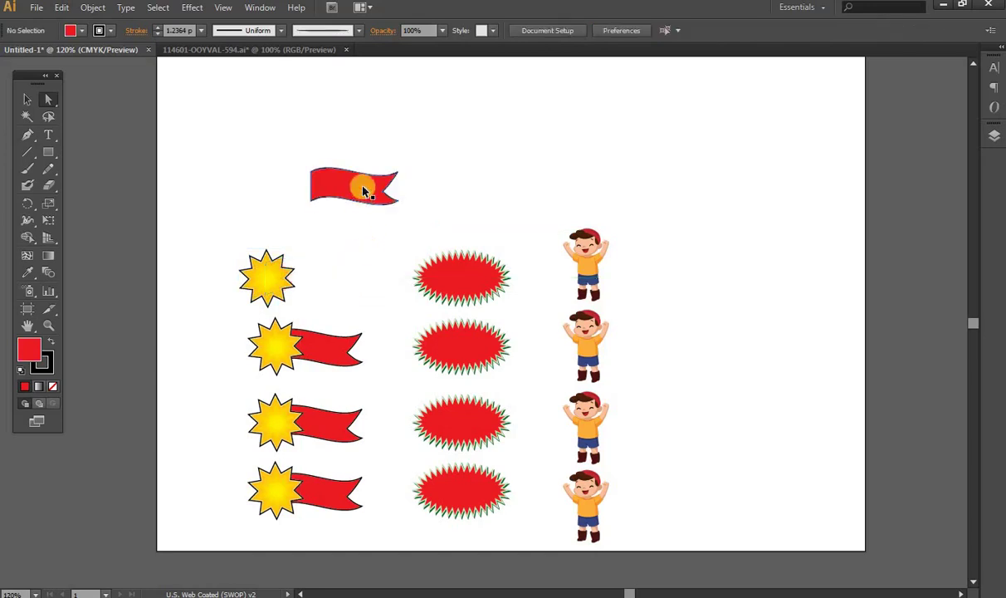
key(ctrl+z)
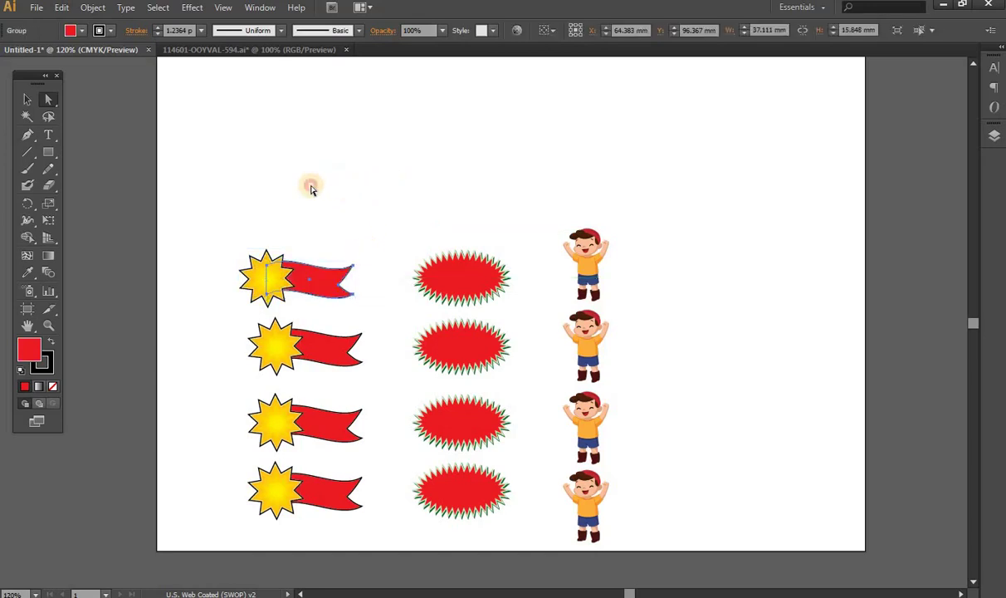
click(310, 187)
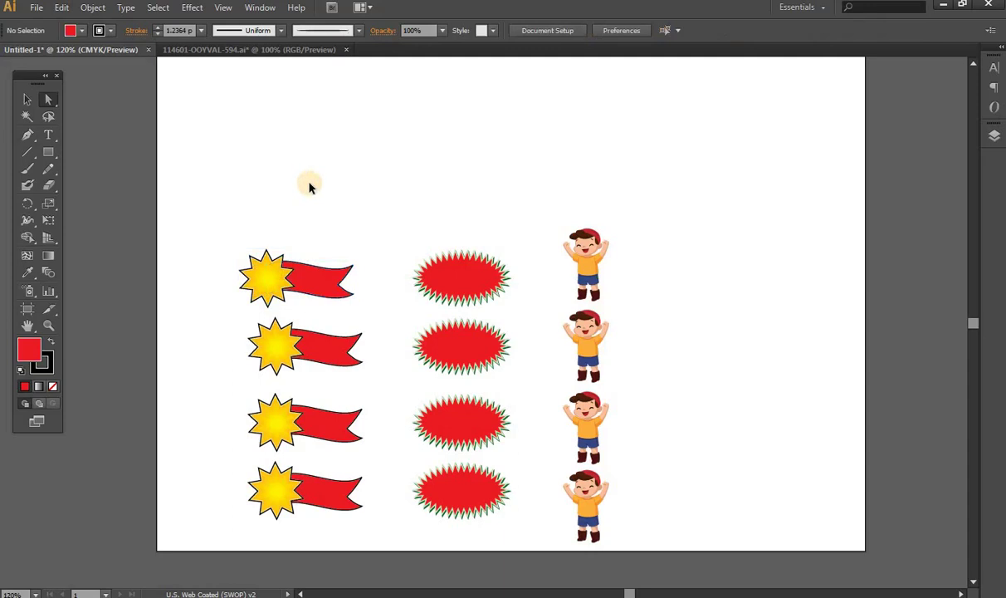
click(309, 183)
click(241, 107)
text(HOP)
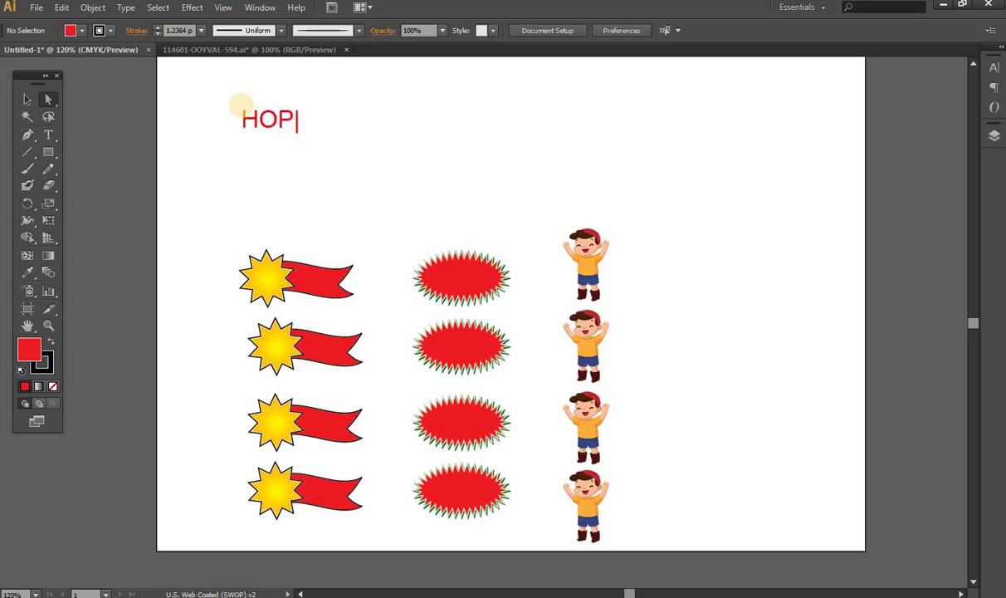
text(E YOU)
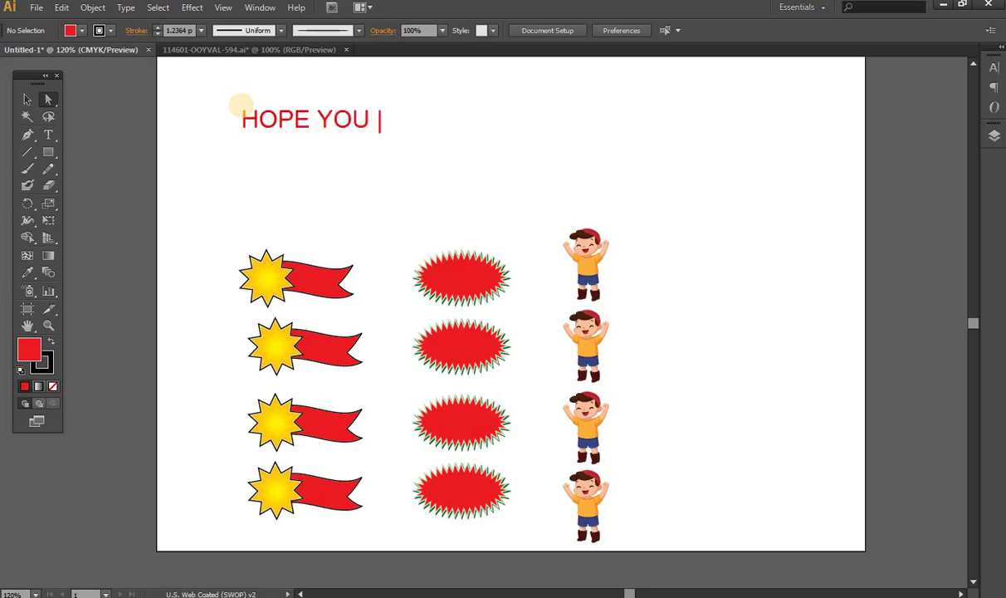
text( WILL UND)
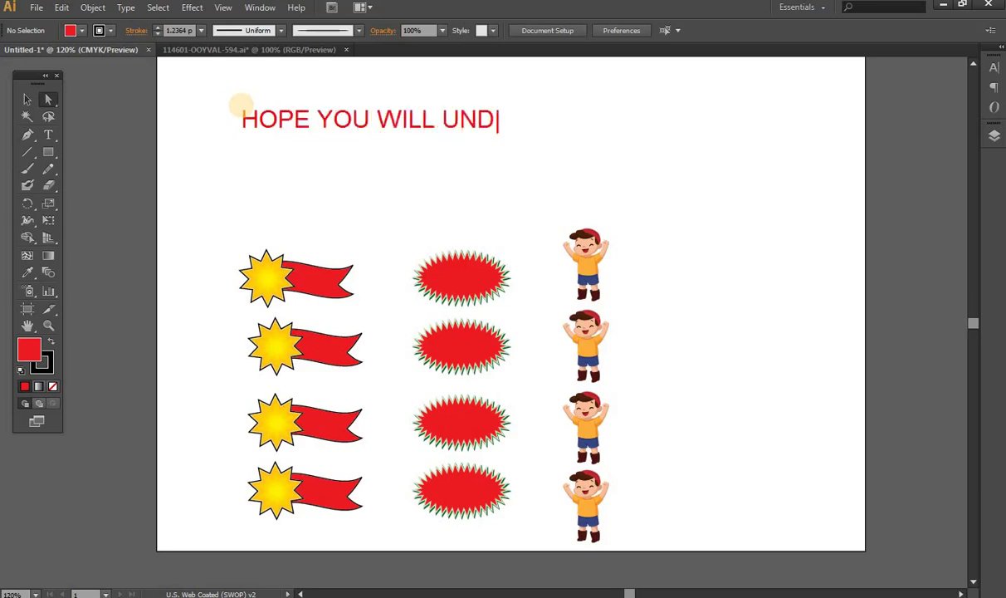
text(ER STAND)
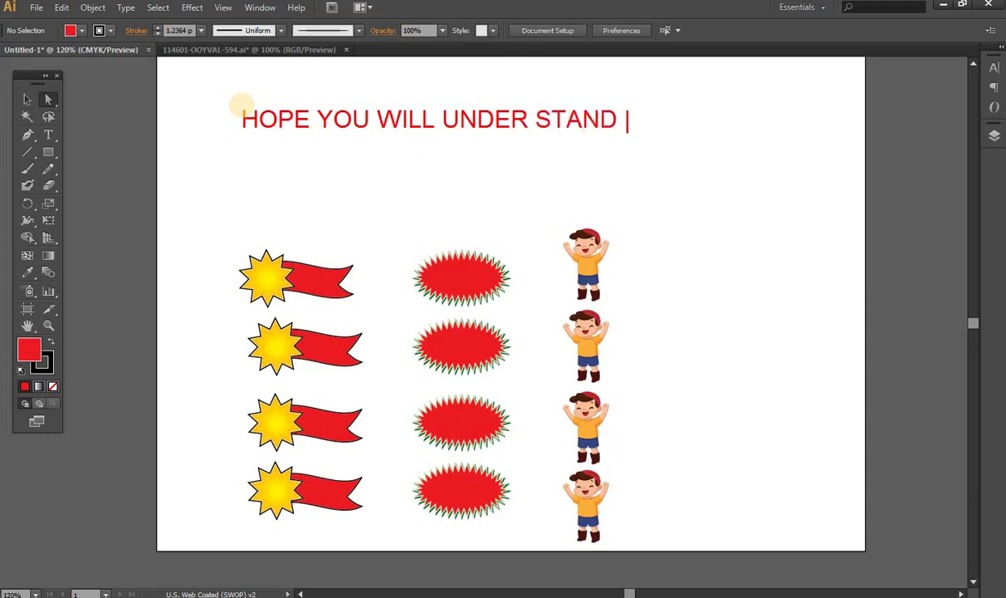
text( REGULA)
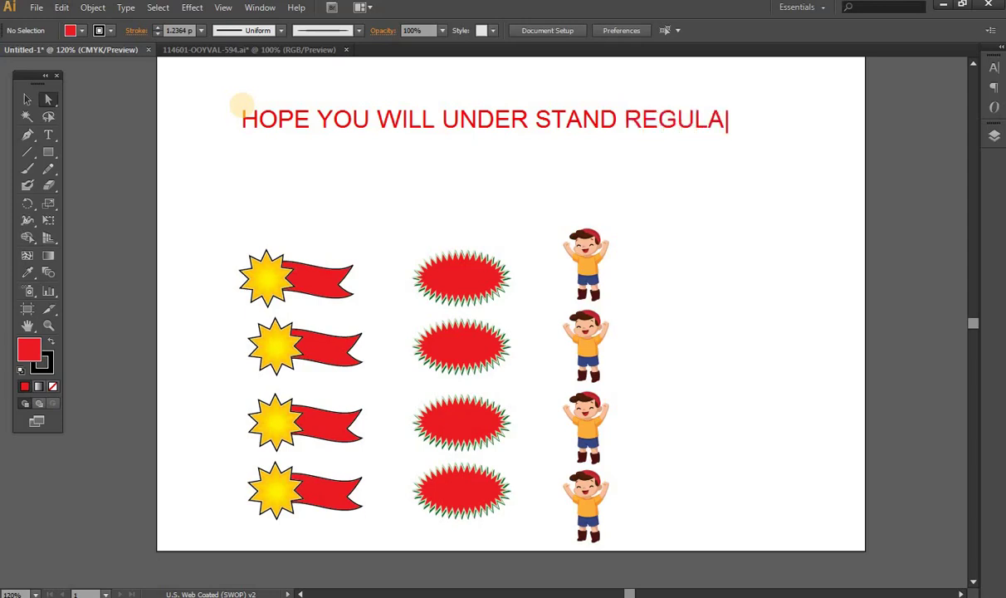
text(R SELECTI)
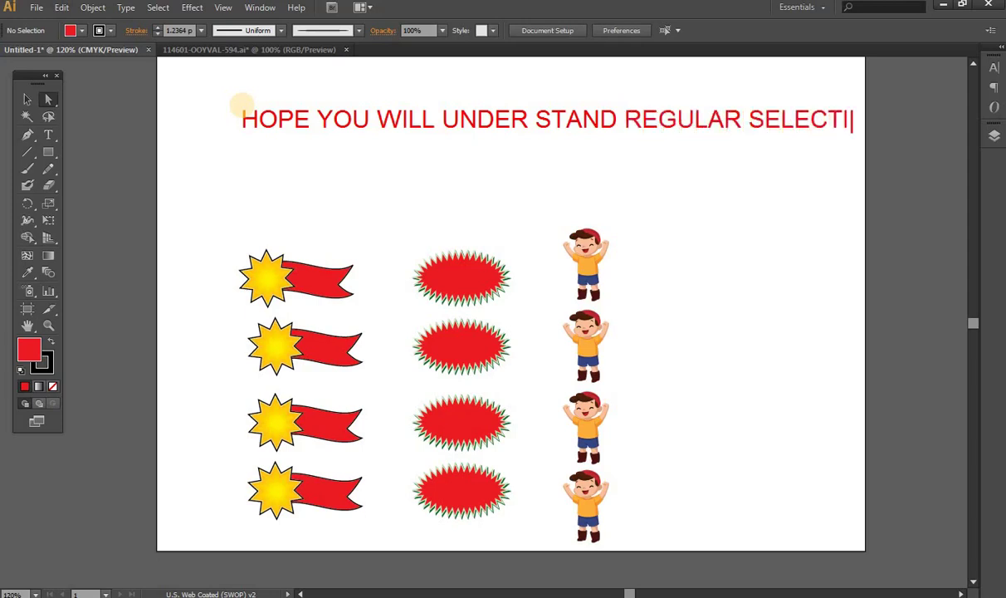
text(ON)
key(Return)
text(TOOL)
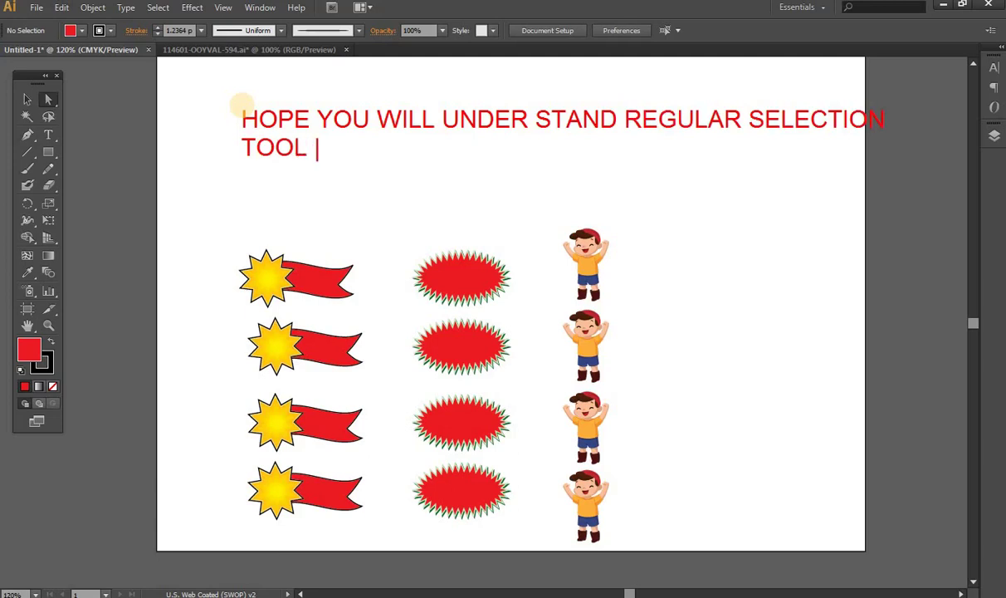
text( AND )
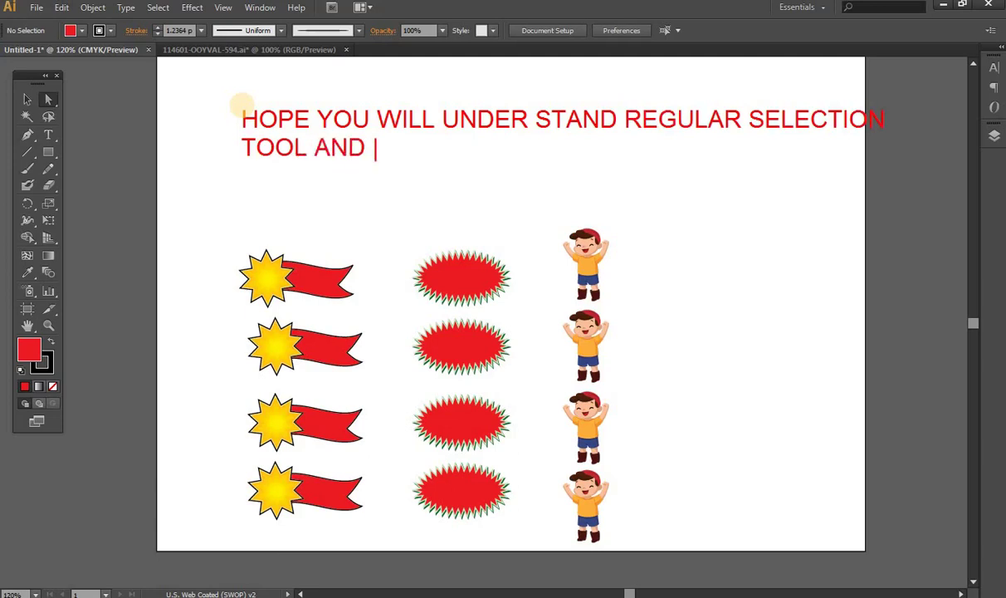
text(DIRECT SEL)
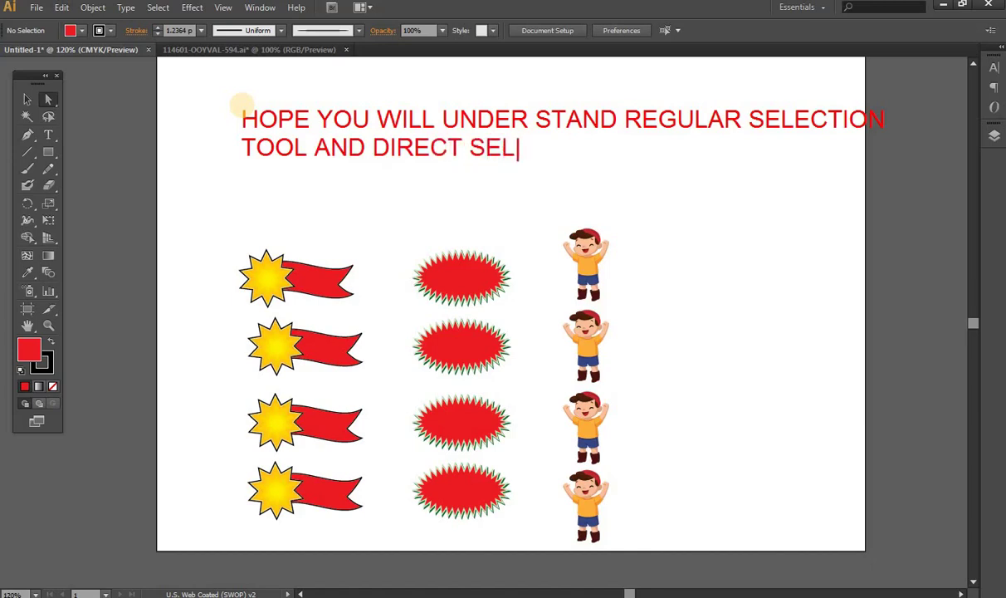
text(ECT TOOL)
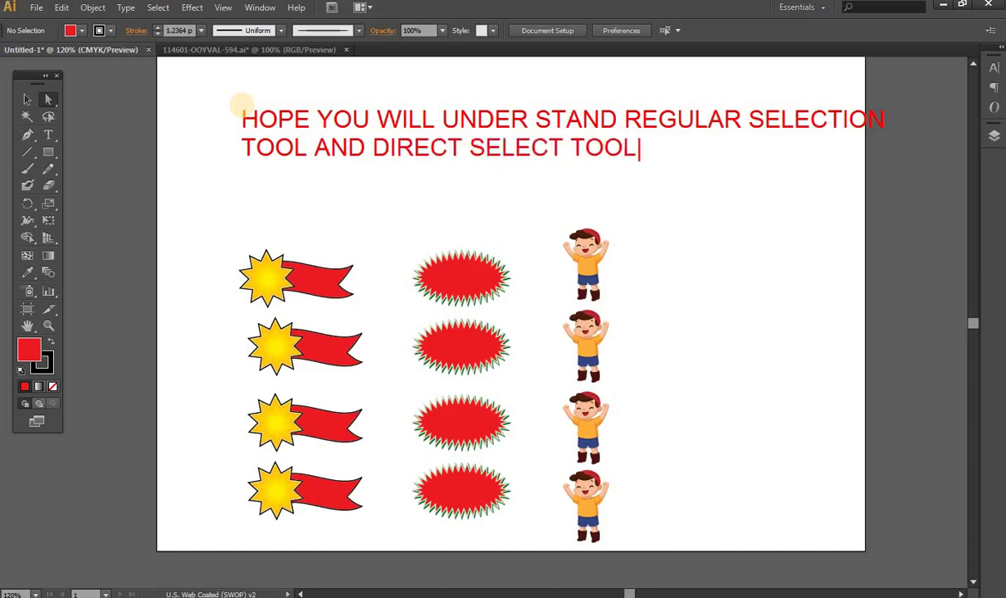
text( REG)
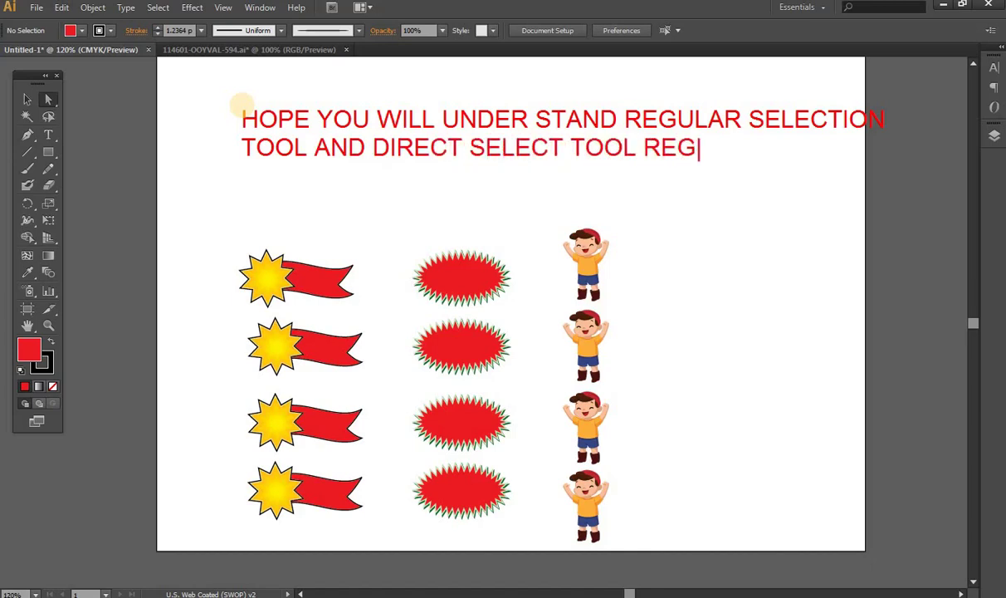
text(ULAR SELEC)
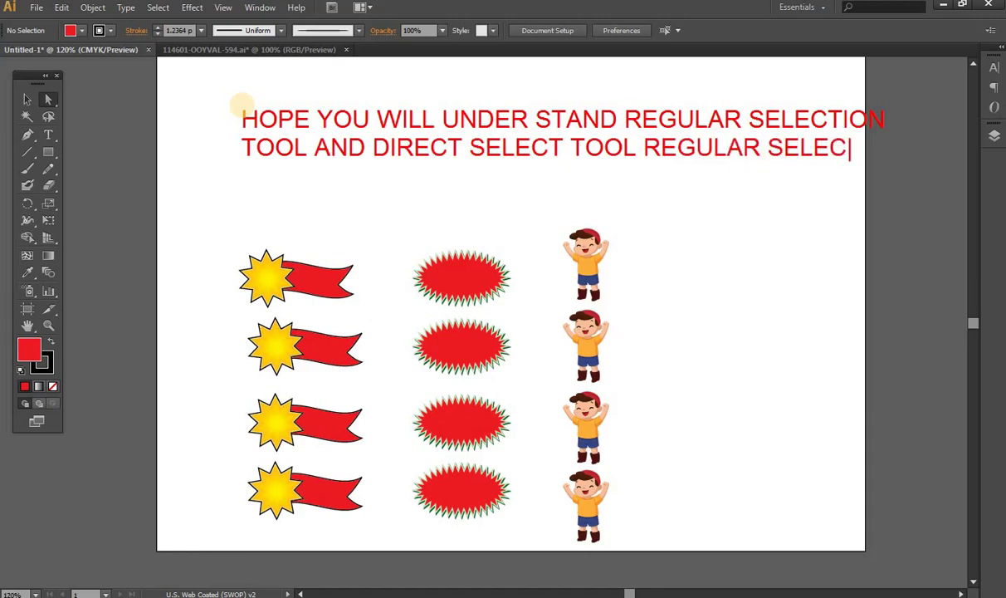
text(T TOO)
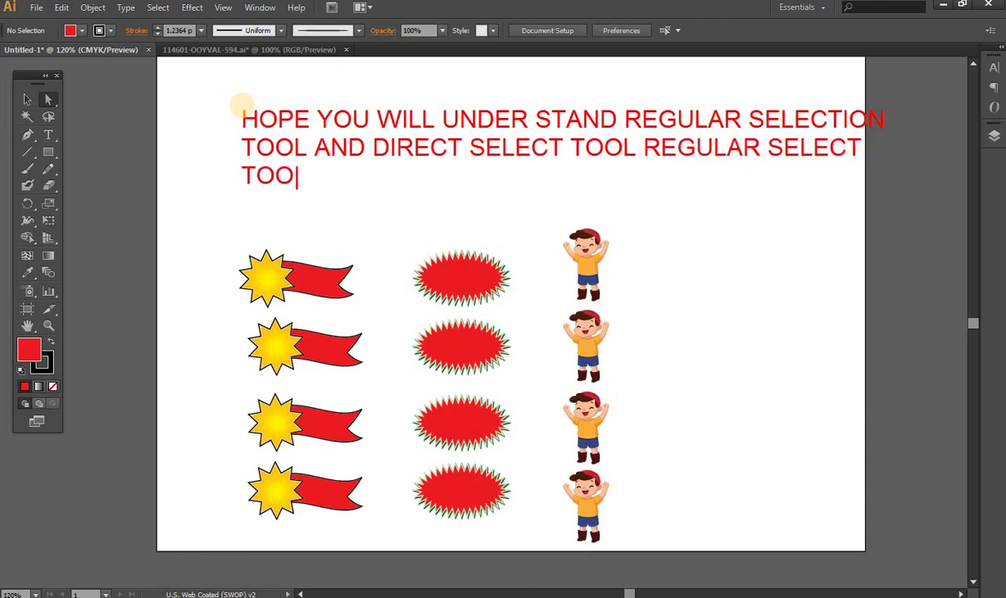
text(L SELECT)
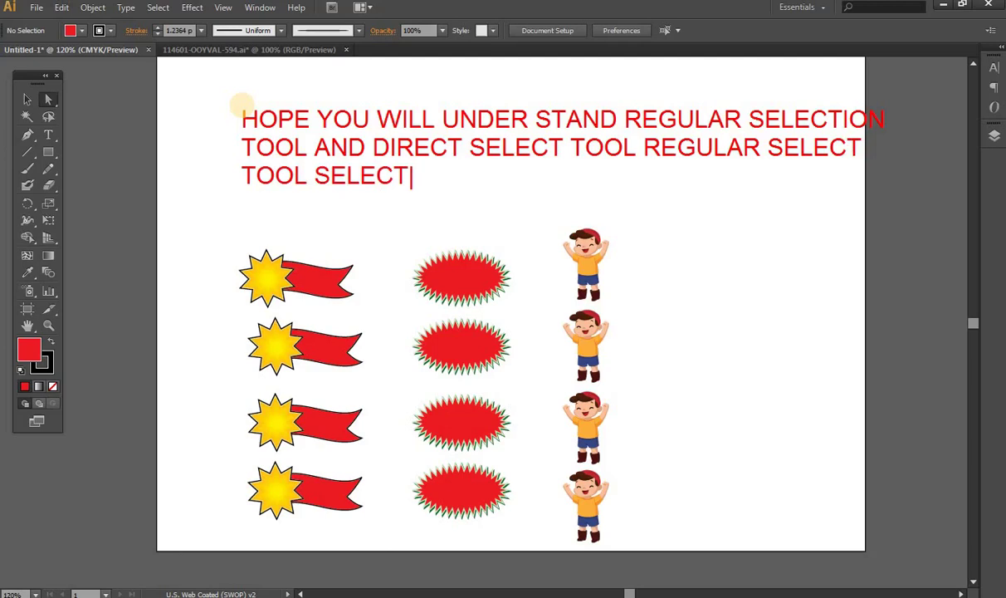
text( A WH)
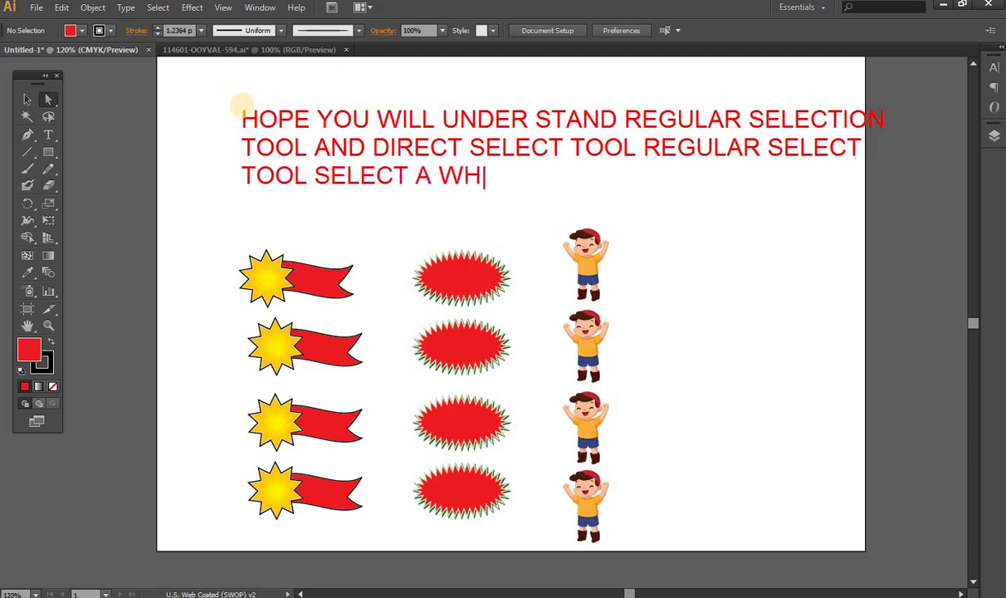
text(OLE )
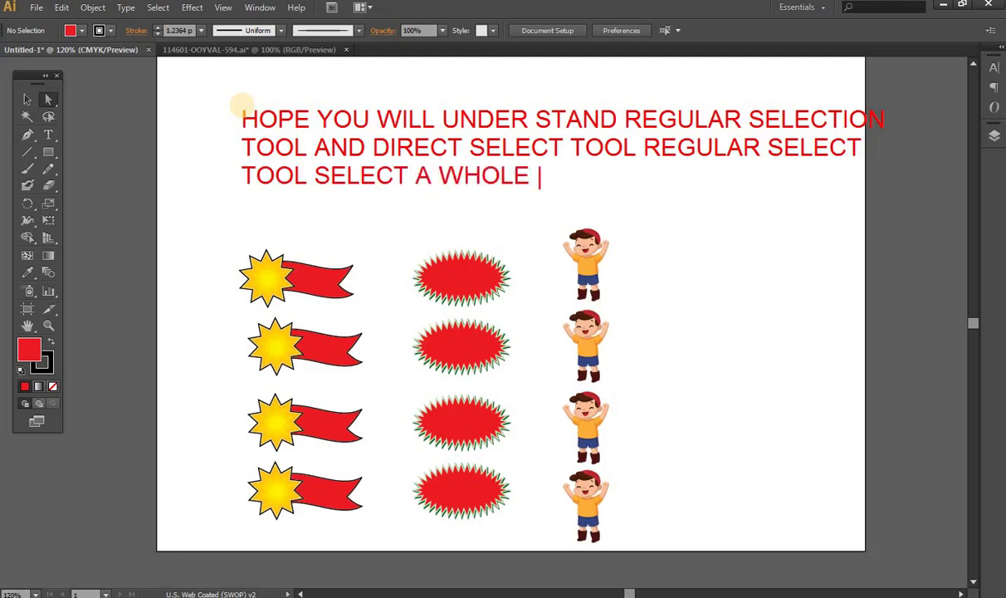
text(GROUP)
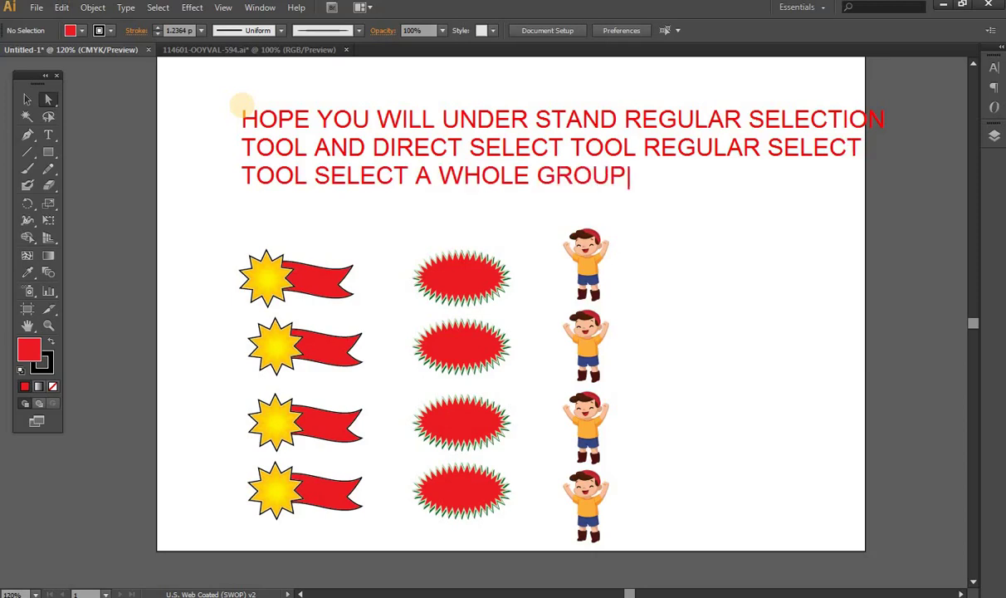
text( AND DIREC)
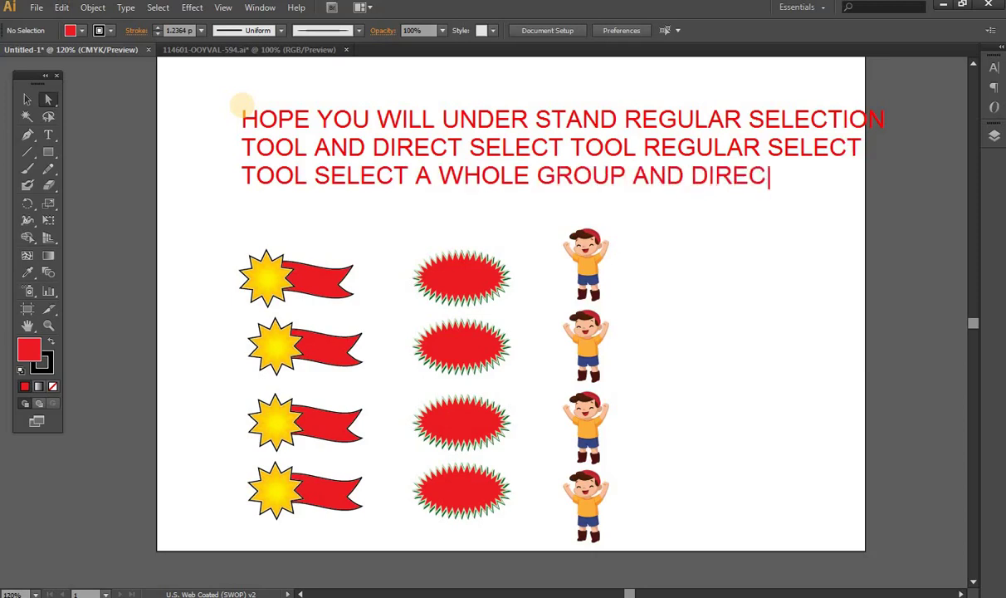
text(T)
key(Return)
text(S)
text(ELECTION )
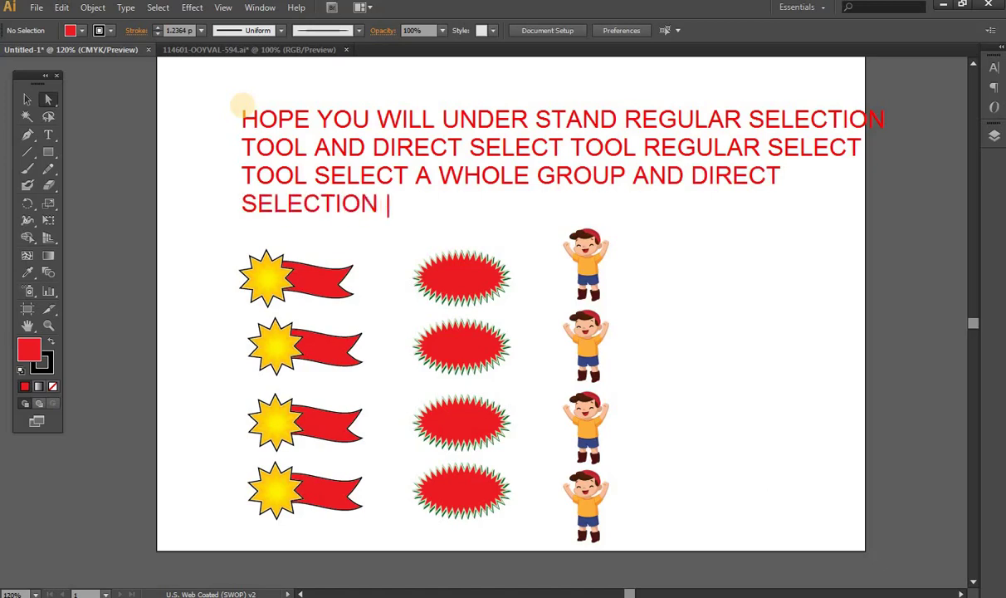
text(TOOL )
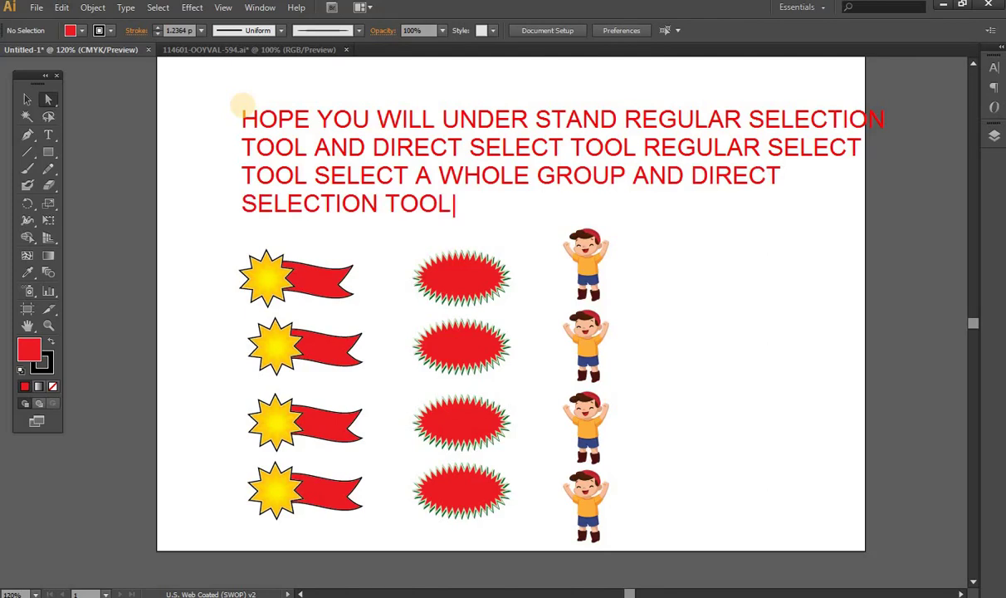
text(ALO)
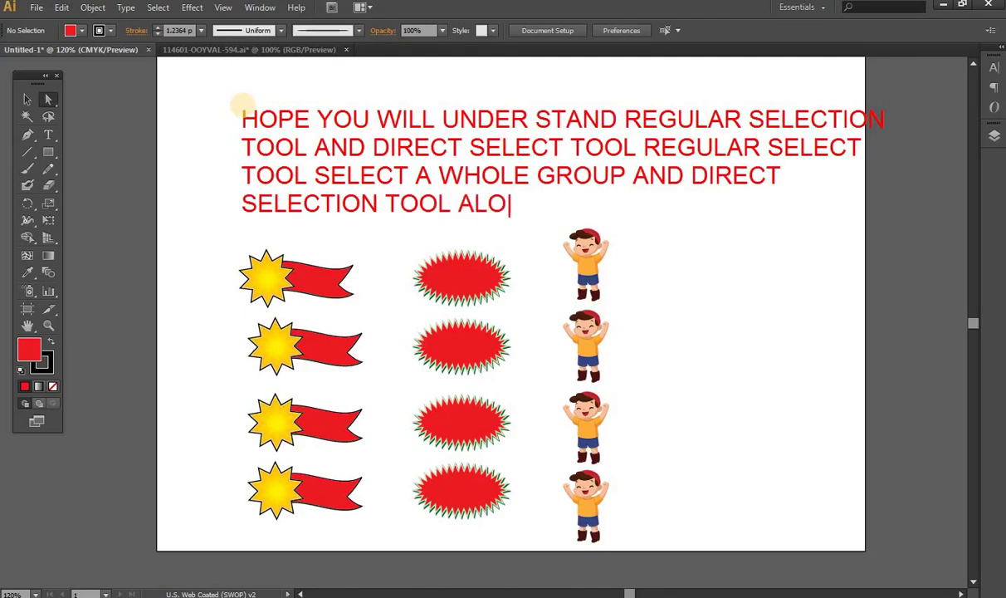
text(WS )
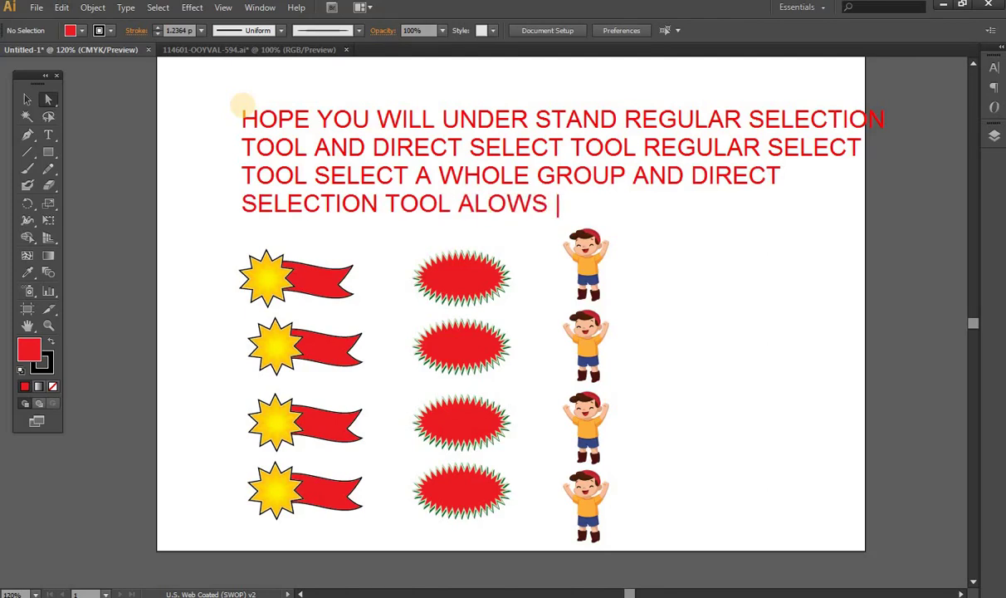
text(TO S)
text(E)
key(BackSpace)
key(BackSpace)
text(TO SELECT )
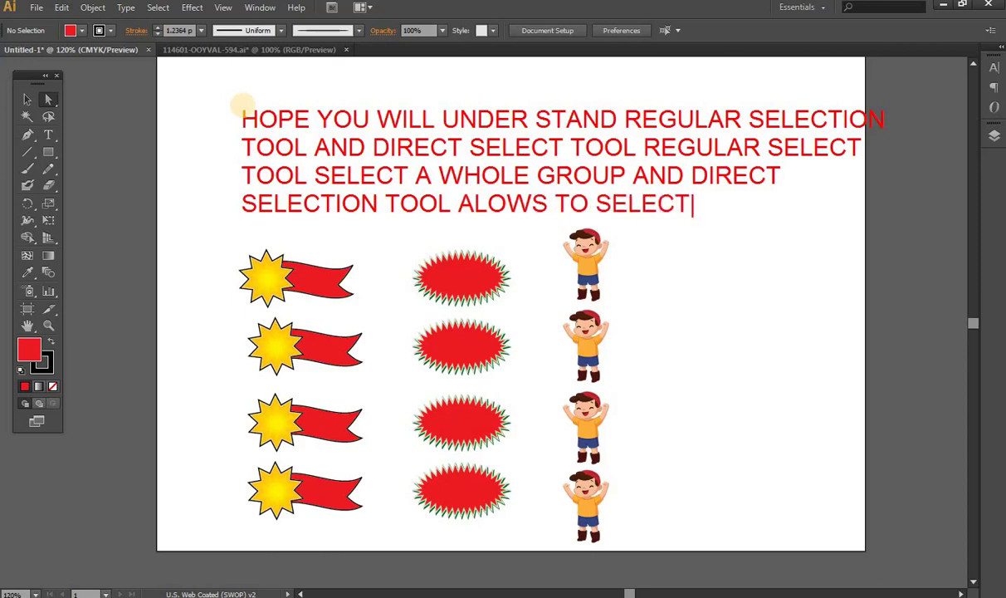
text(OB)
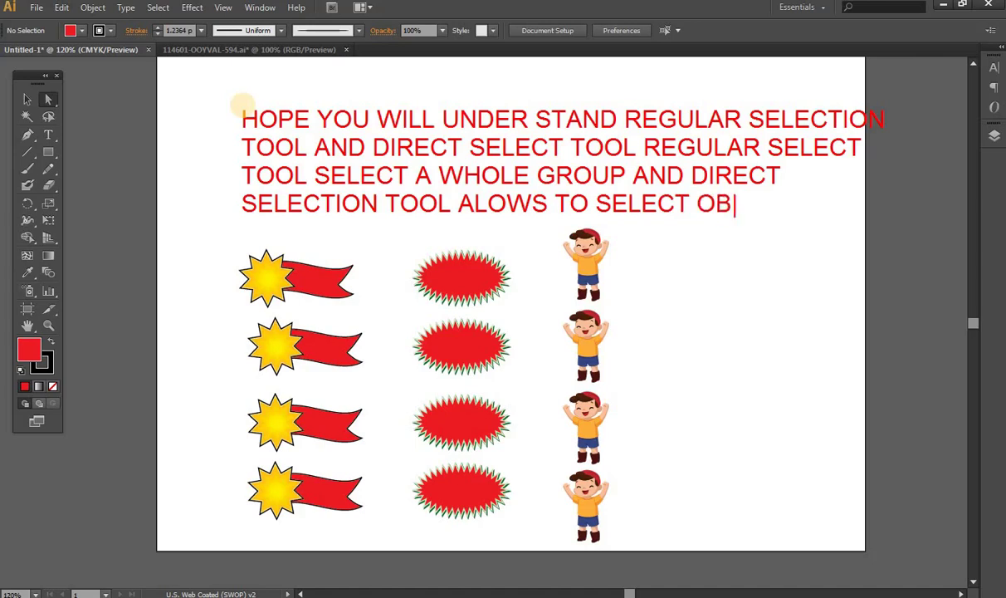
text(JECT INSID)
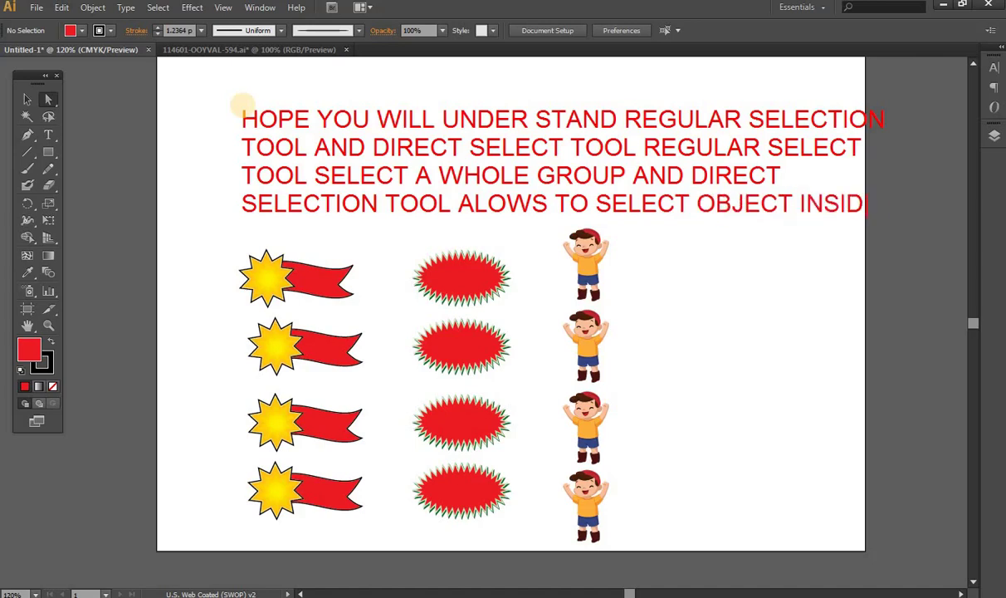
text(E)
key(Return)
text(T A WHOLE )
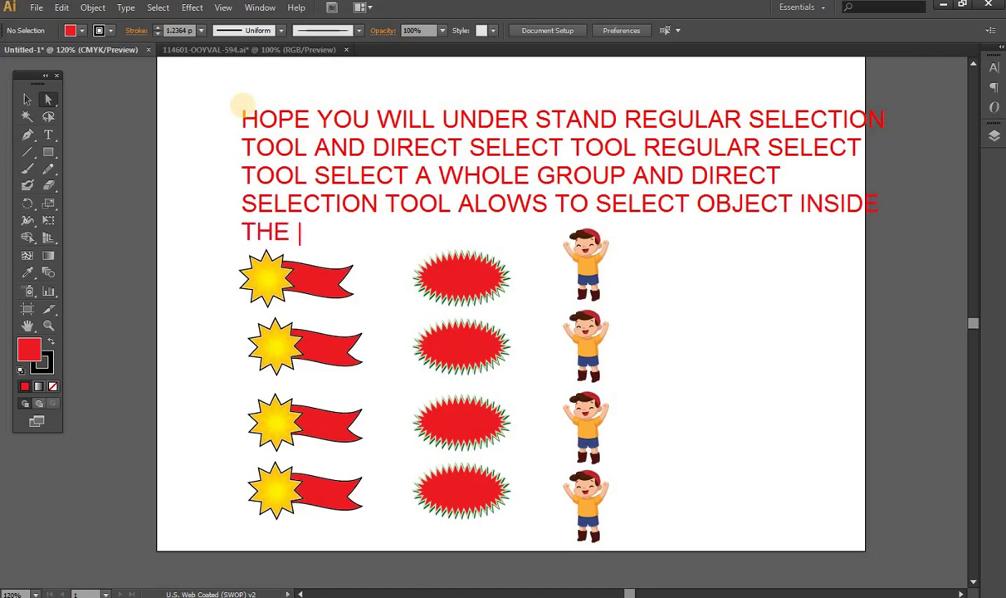
text(G)
text(ROUP)
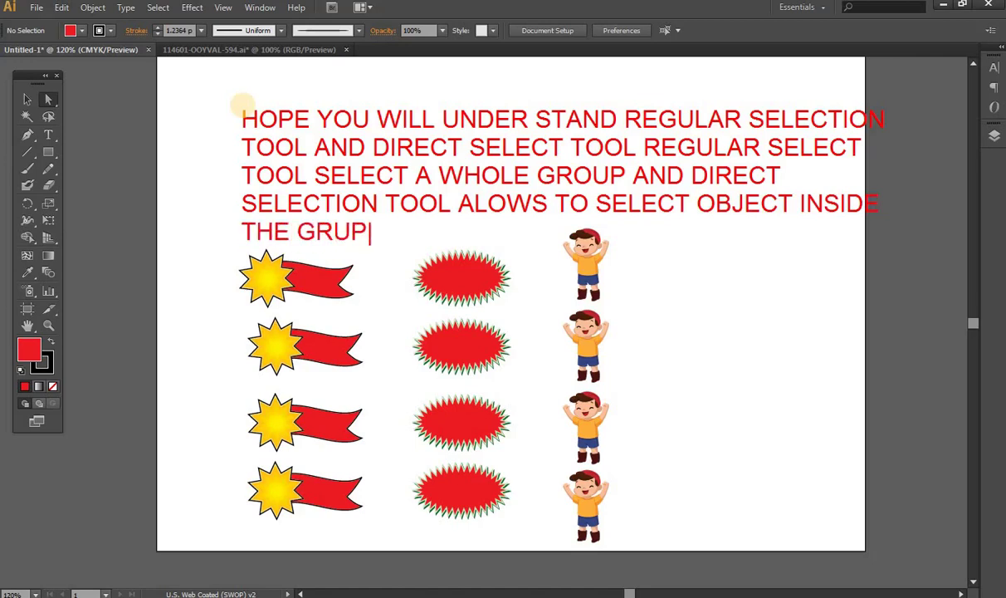
key(BackSpace)
key(BackSpace)
text(OUP)
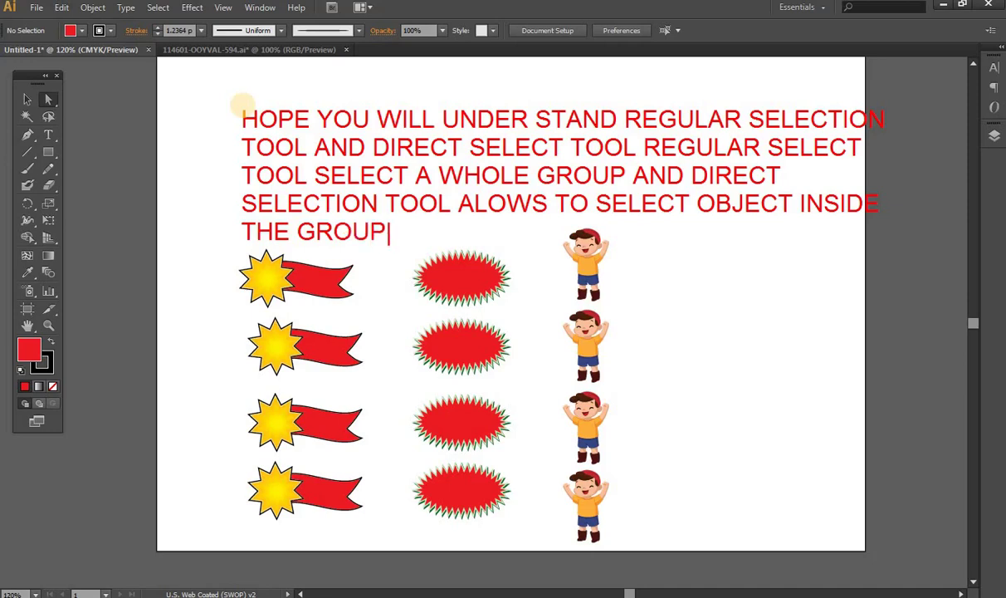
text(.)
text(v)
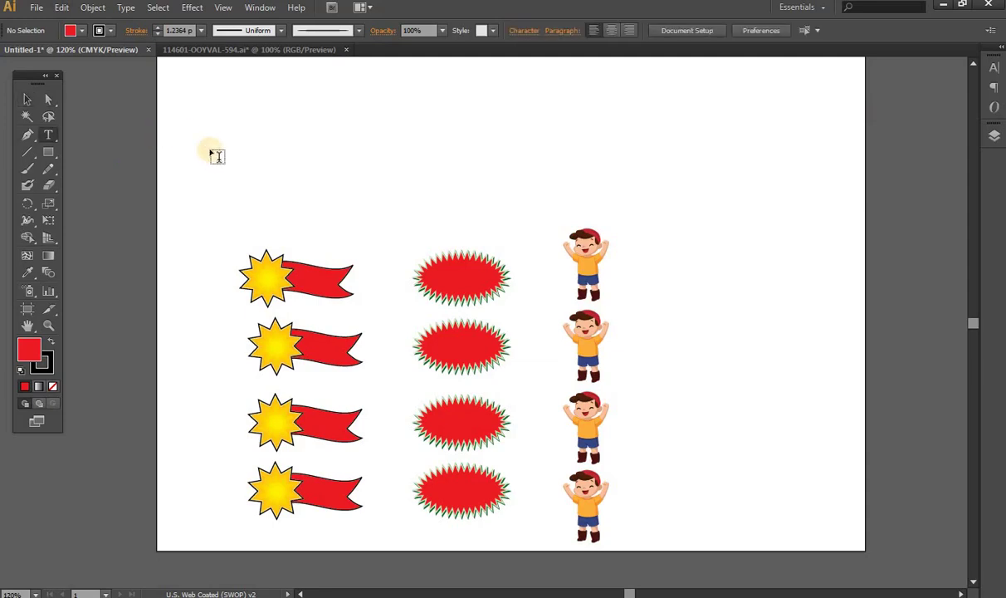
click(32, 99)
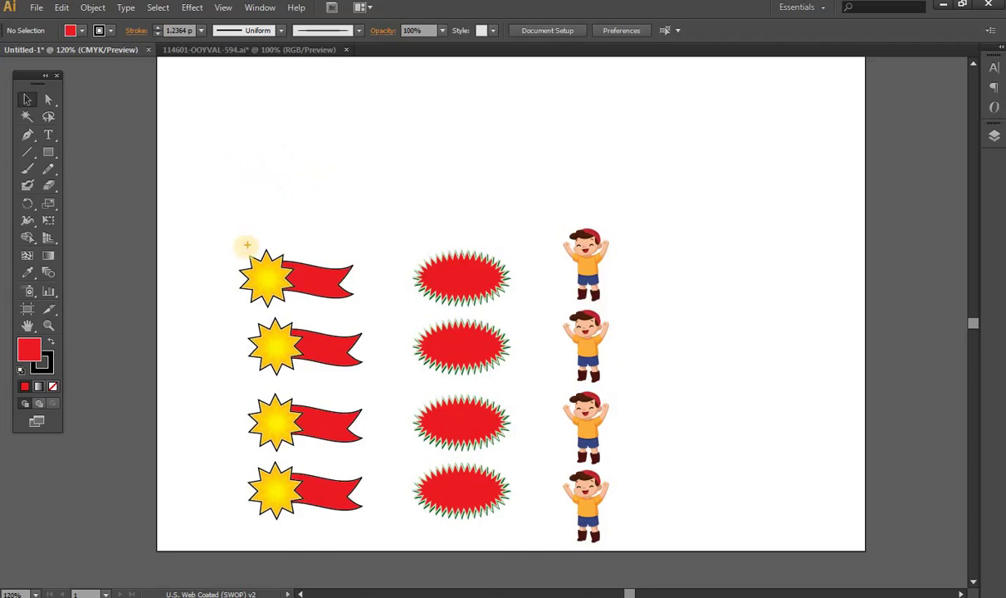
mouse_move(224, 264)
mouse_down()
mouse_move(245, 309)
mouse_move(314, 313)
mouse_move(359, 284)
mouse_move(285, 237)
mouse_move(234, 226)
mouse_move(246, 232)
mouse_move(325, 171)
mouse_up()
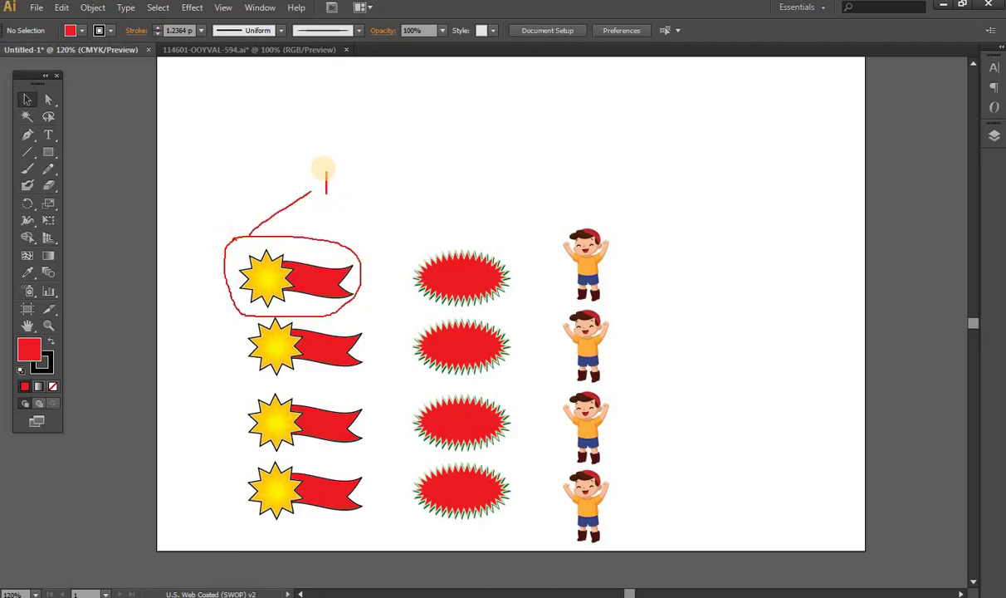
text(5HIW)
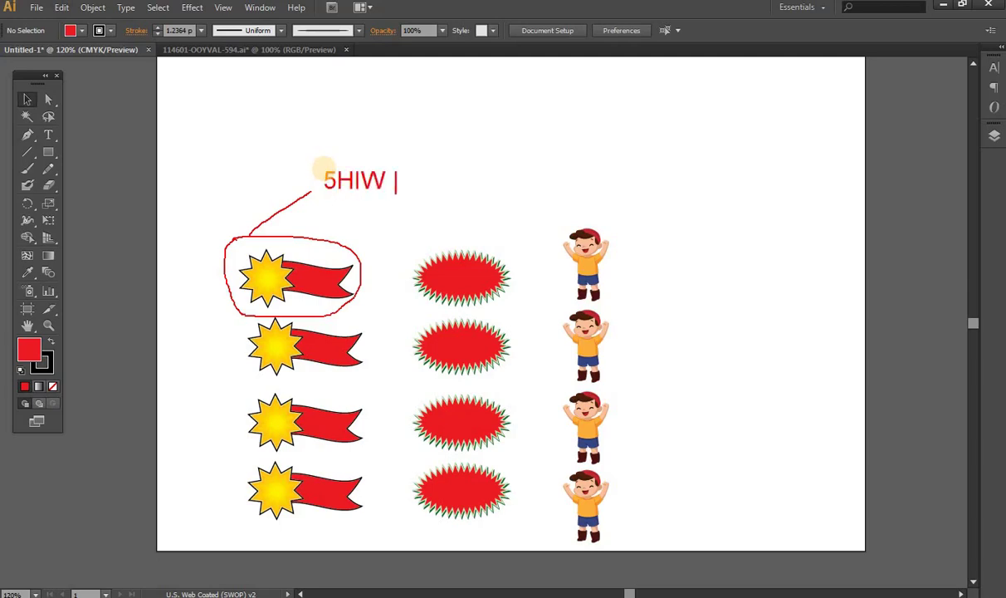
key(BackSpace)
key(BackSpace)
key(BackSpace)
key(BackSpace)
key(BackSpace)
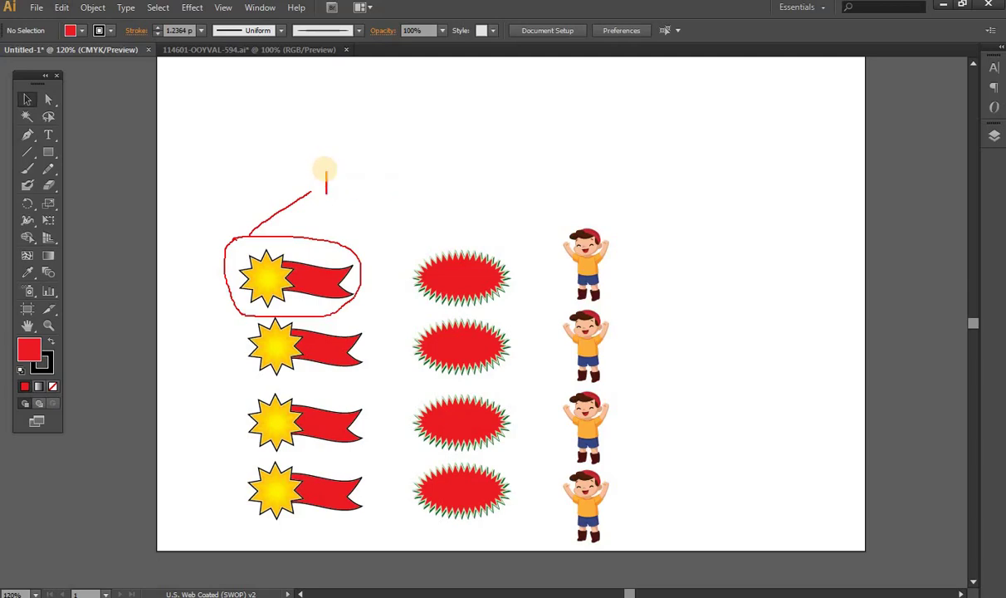
text(THIS IS )
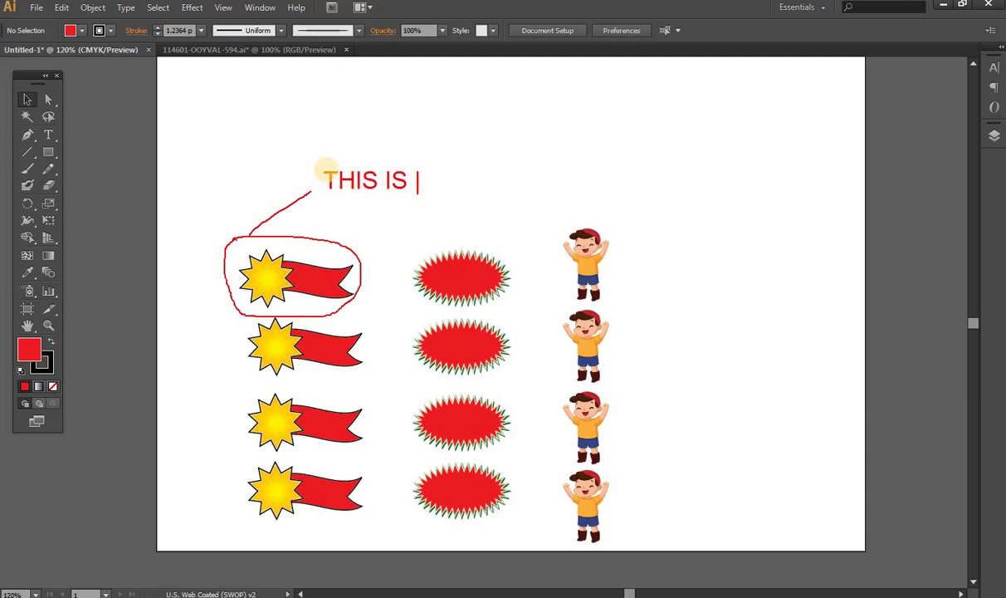
text(A G)
text(ROP)
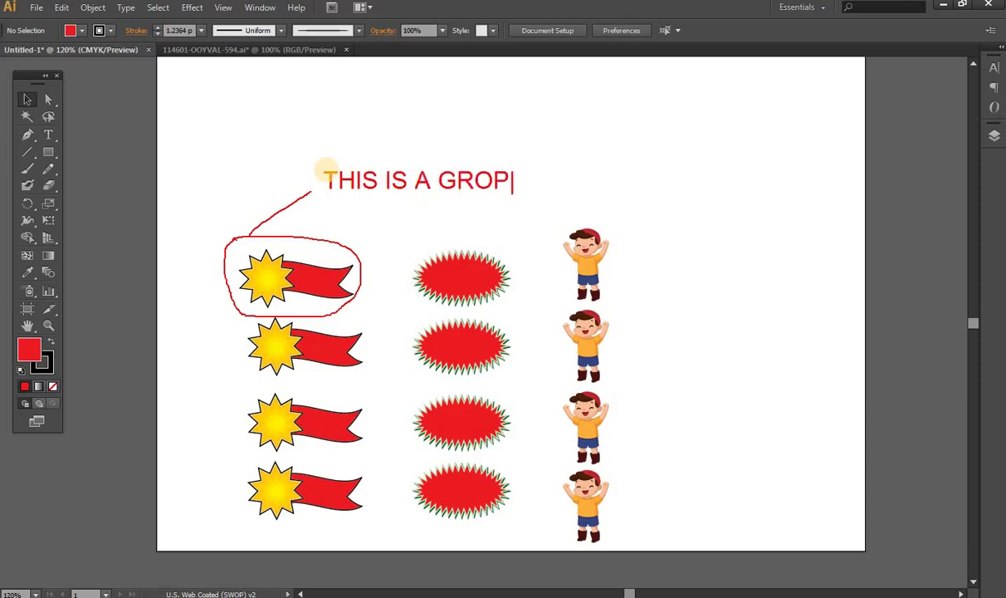
text( WHOLE )
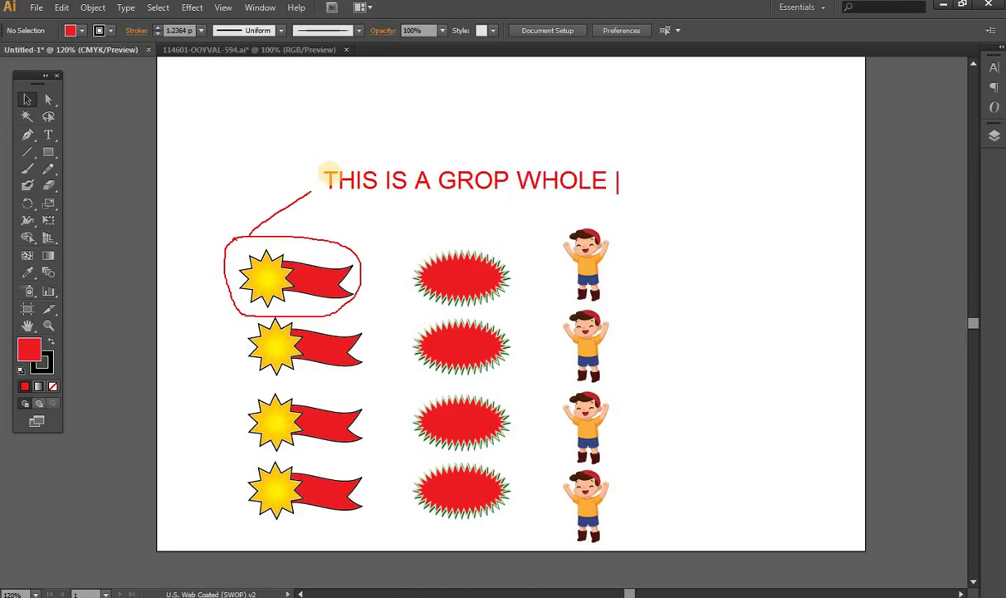
text(BUNCH O)
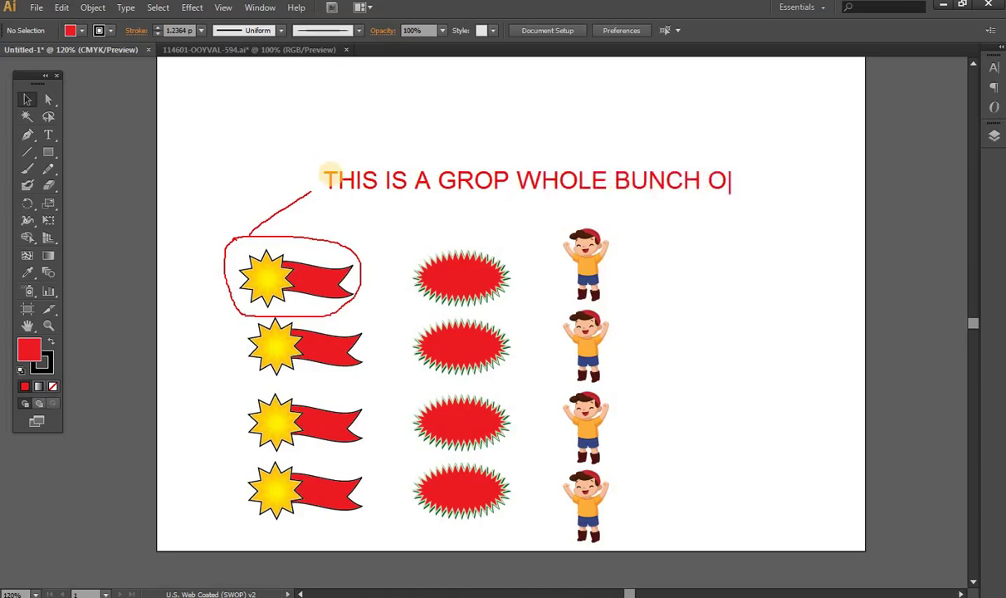
text(F OBJEC)
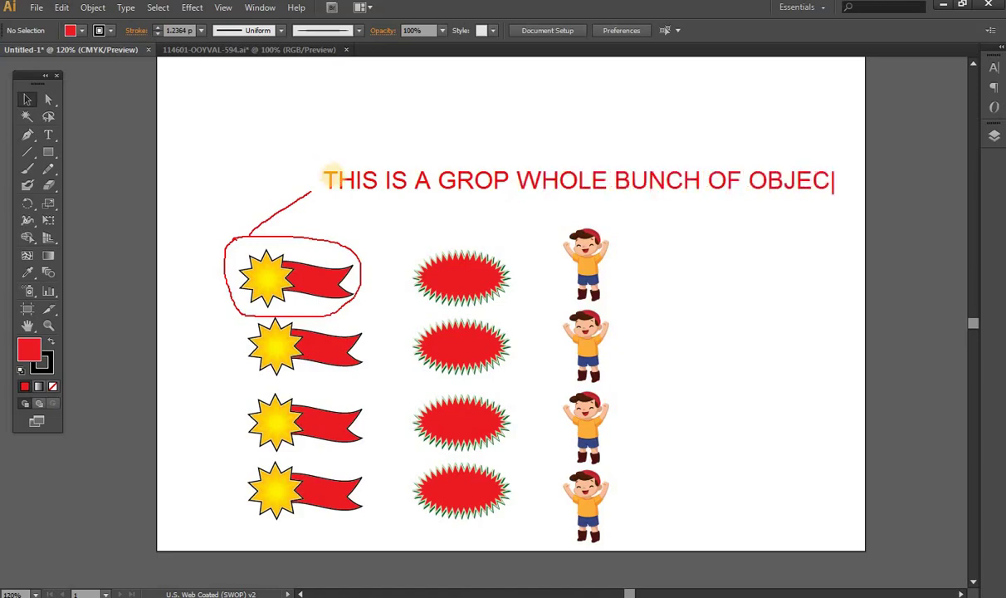
text(T)
key(Escape)
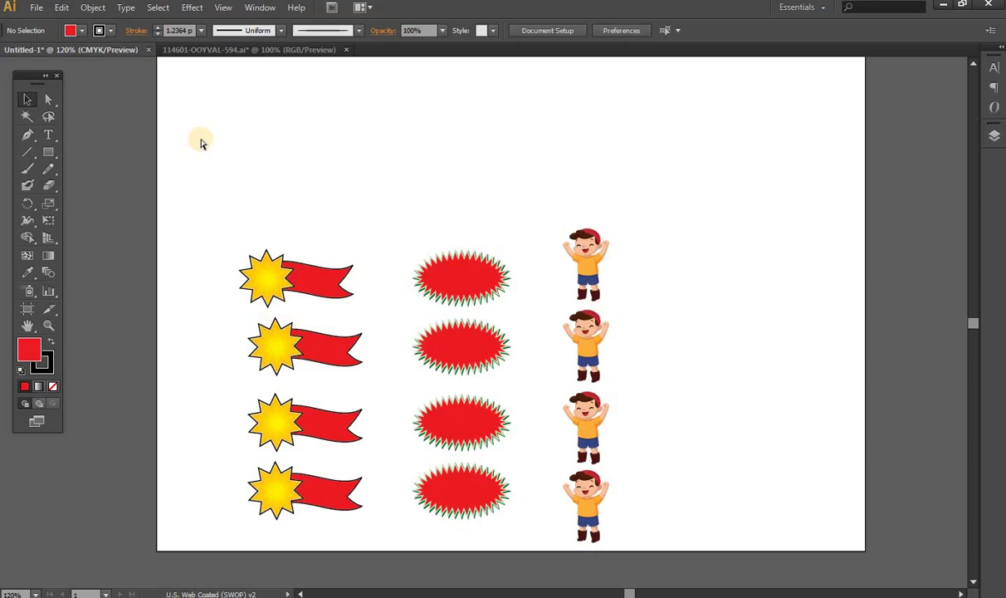
drag(188, 122, 190, 97)
text(WHE)
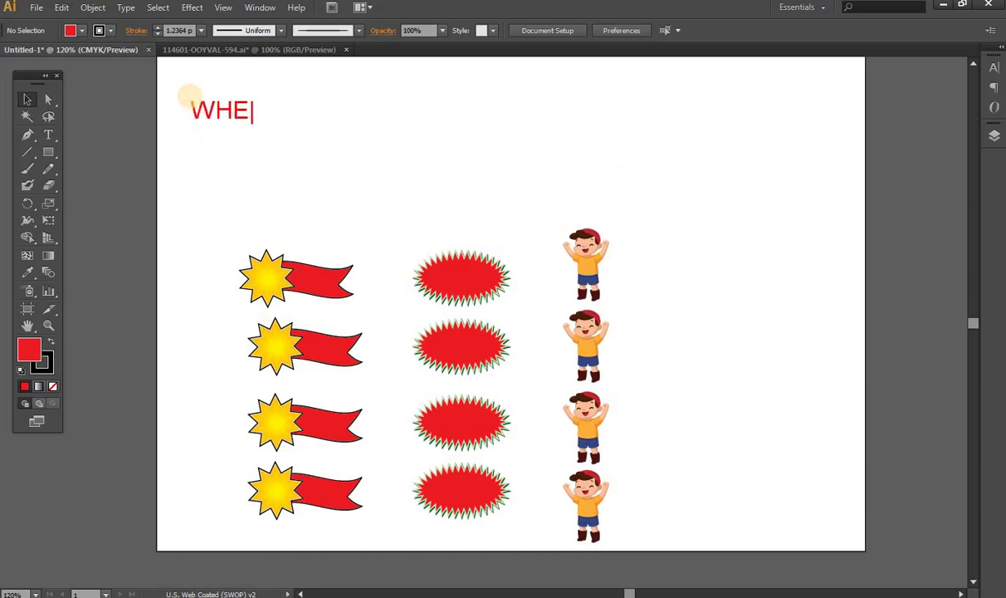
text(N I SELE)
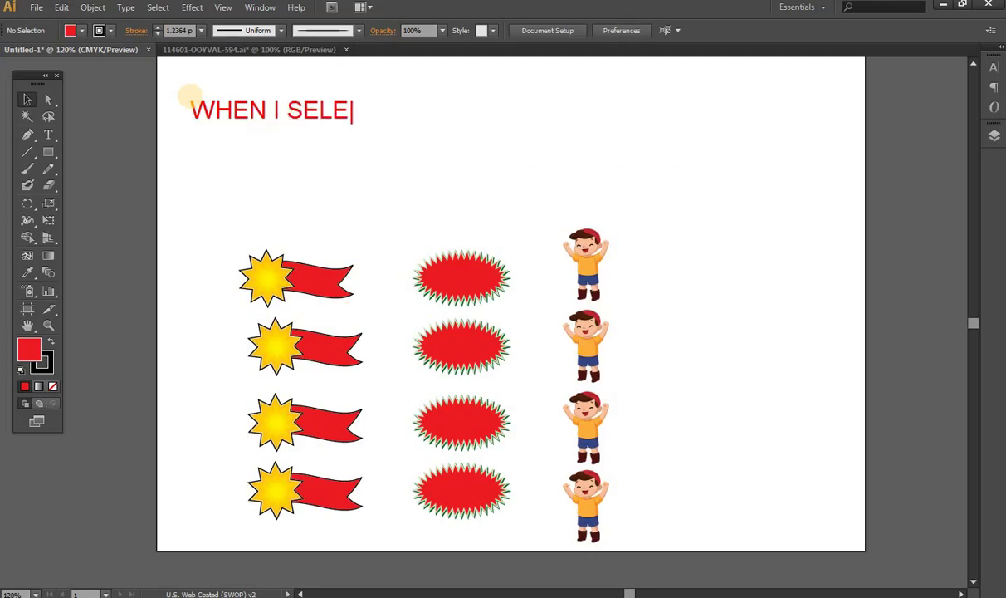
text(CT )
text(DIRECT )
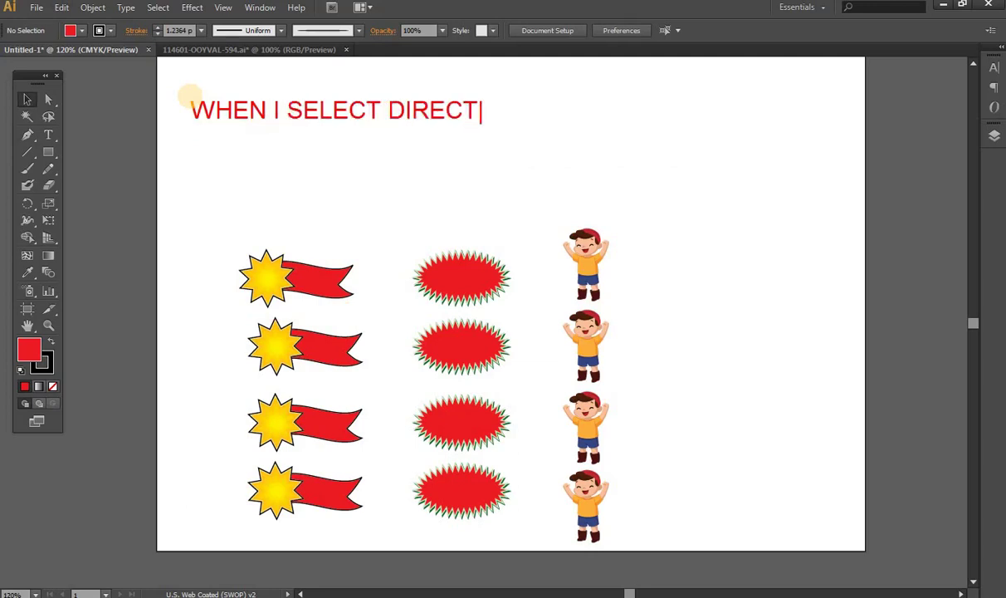
text(SELEC)
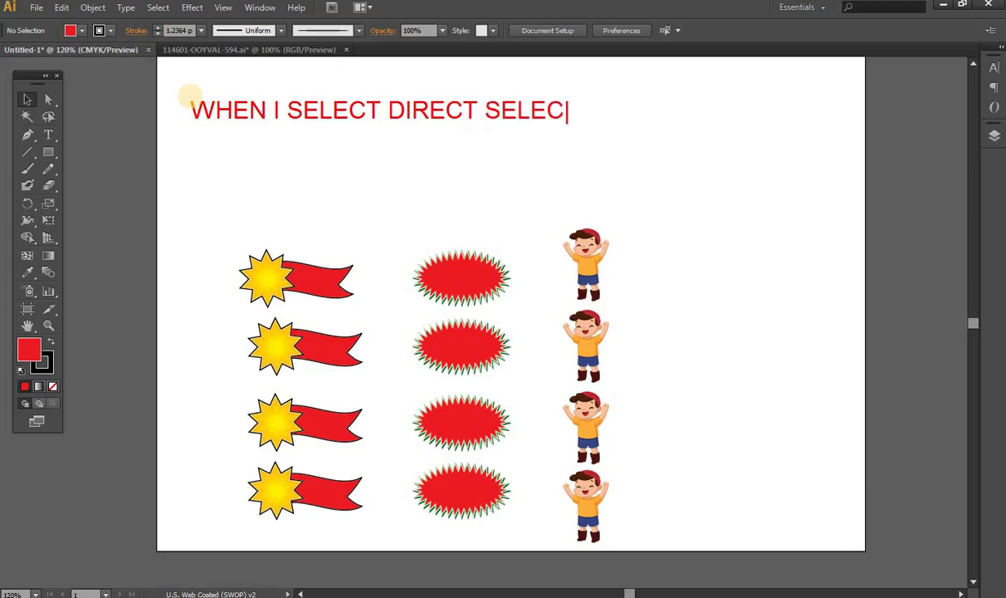
text(T TOOL )
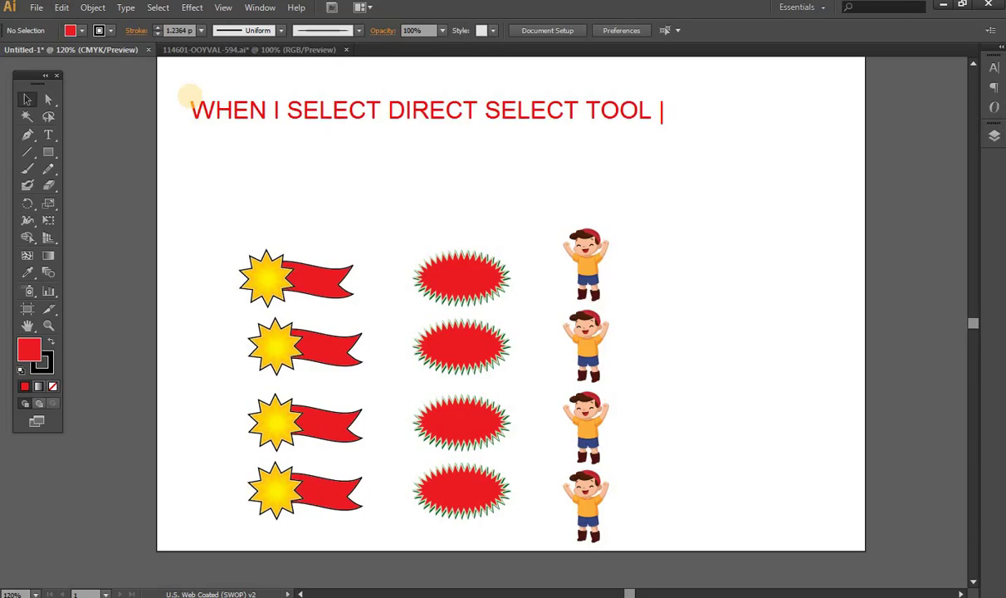
text(THEN SLEC)
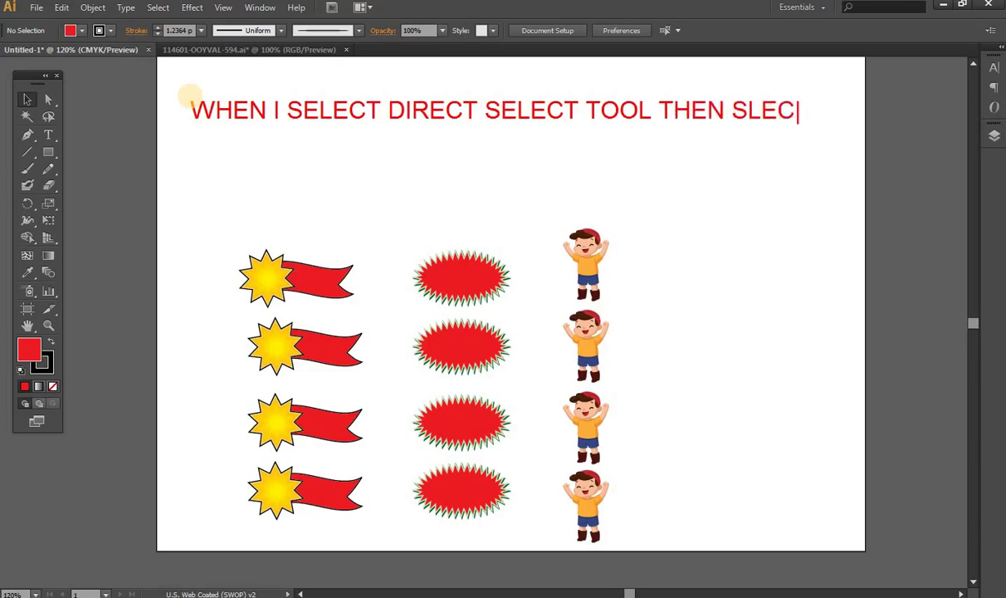
key(BackSpace)
key(BackSpace)
key(BackSpace)
text(ELEC)
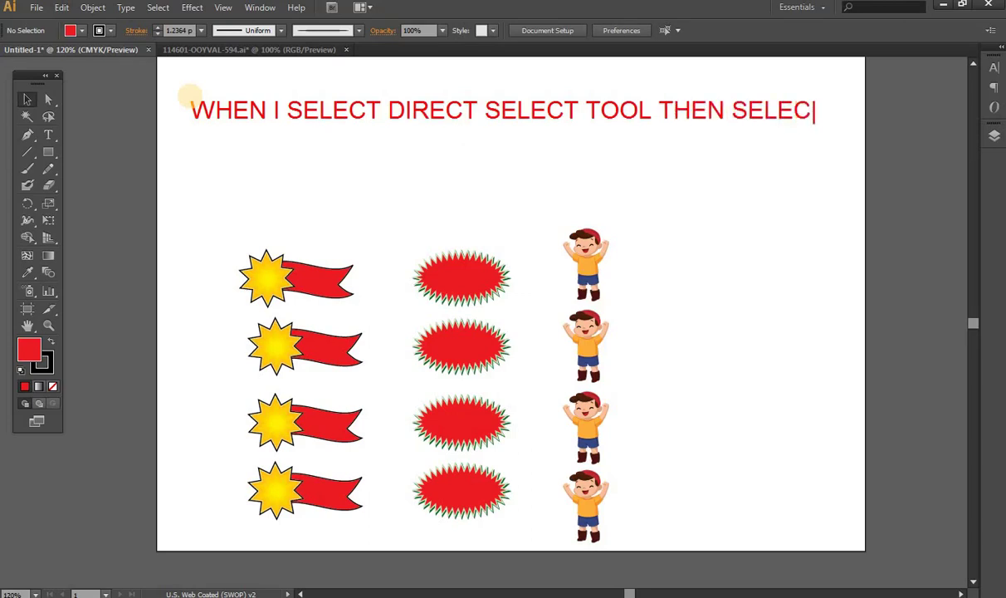
text(T)
key(Return)
text(OBJECT INS)
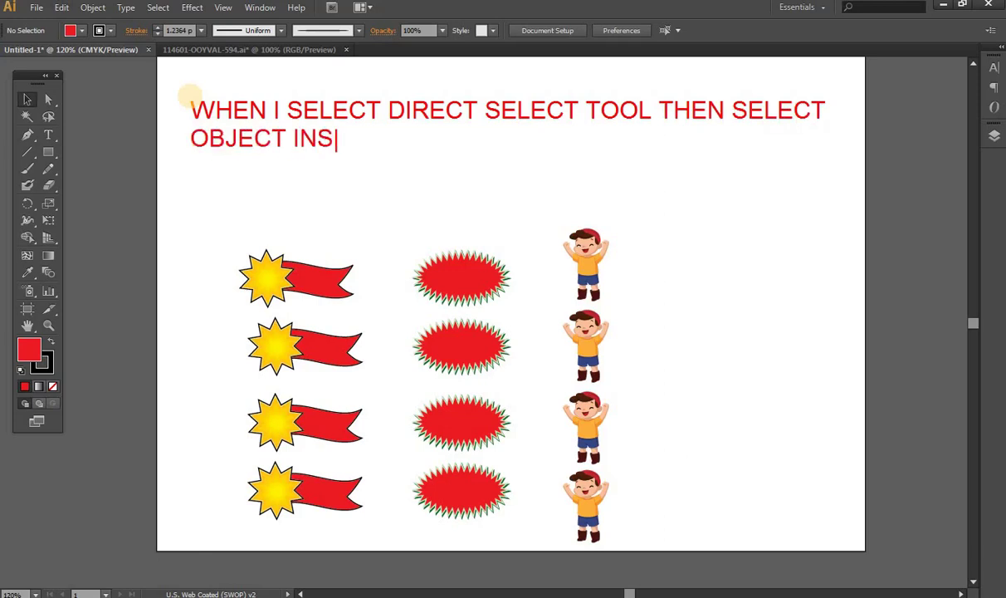
text(IDE THE )
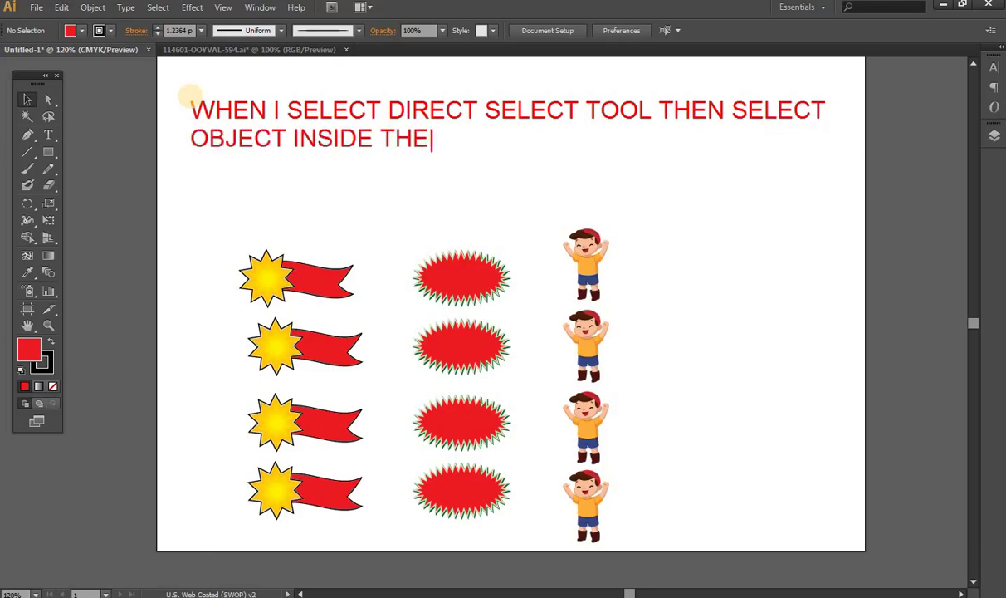
text(GROUP)
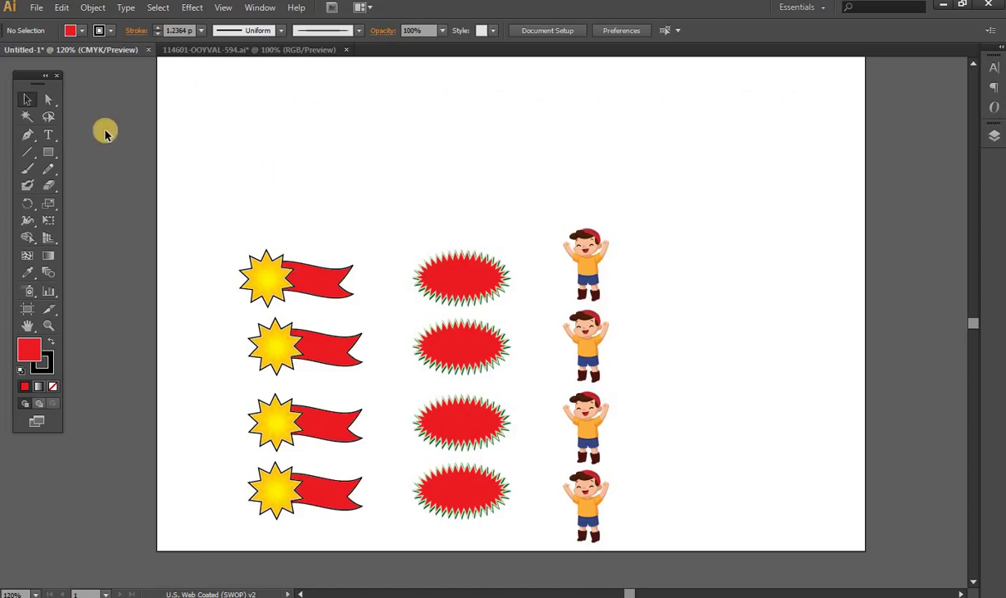
Move only the top ribbon up and right with Direct Selection, then select the whole flag group
click(49, 99)
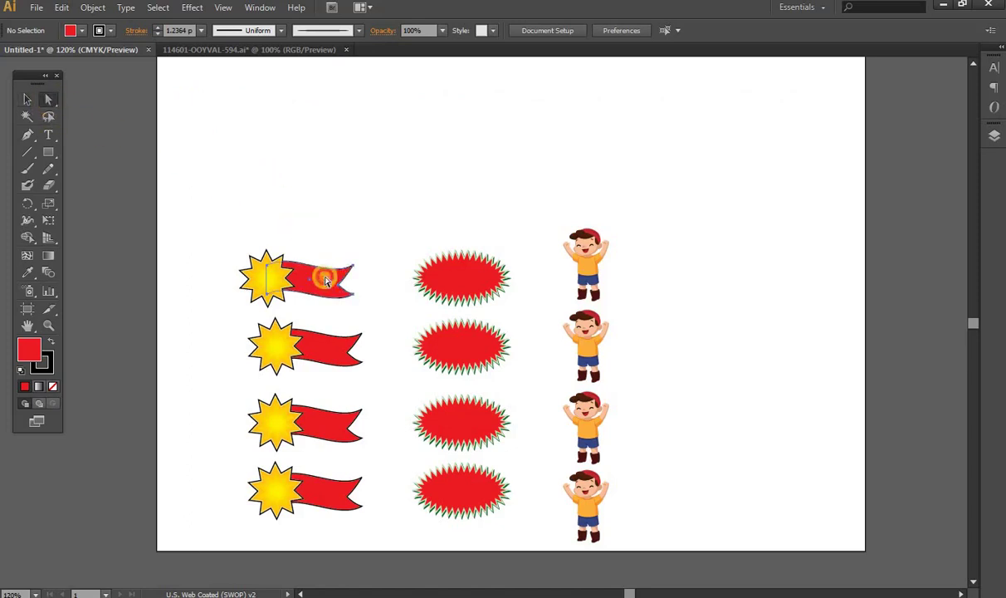
drag(321, 282, 370, 214)
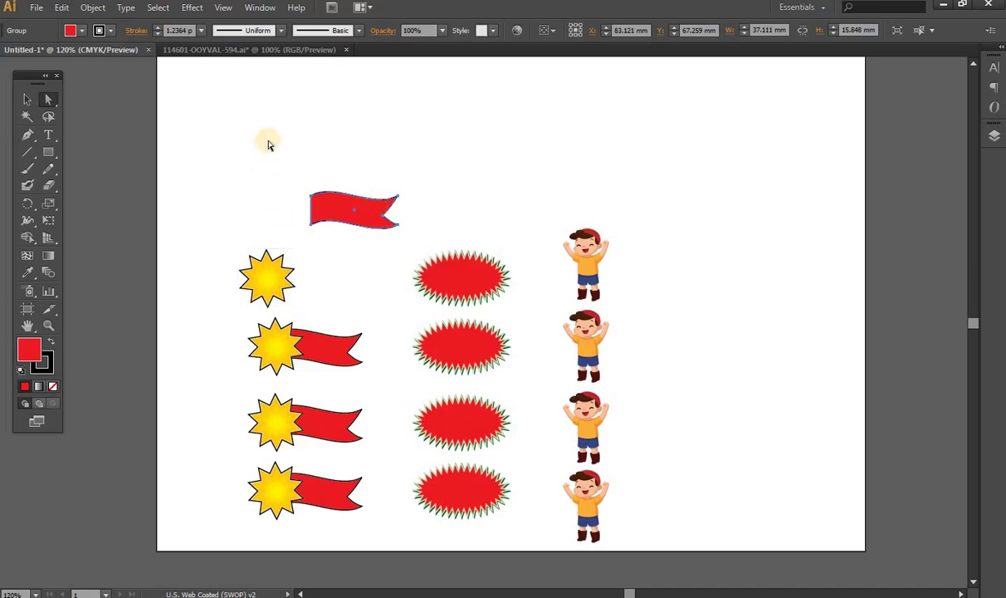
key(ctrl+shift+b)
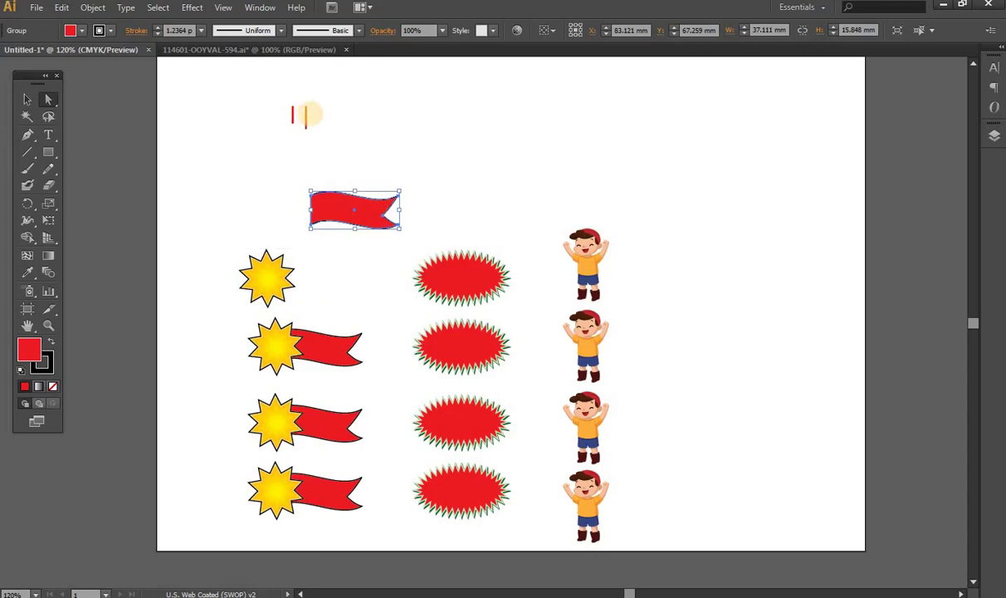
Type 'I CAN CHANGE THIS OBJECT PROPERTY' / 'SUCH AS COLOR SIZE OR OTHER THINS INDIVIDUALLY'
text(I HAVE CHAN)
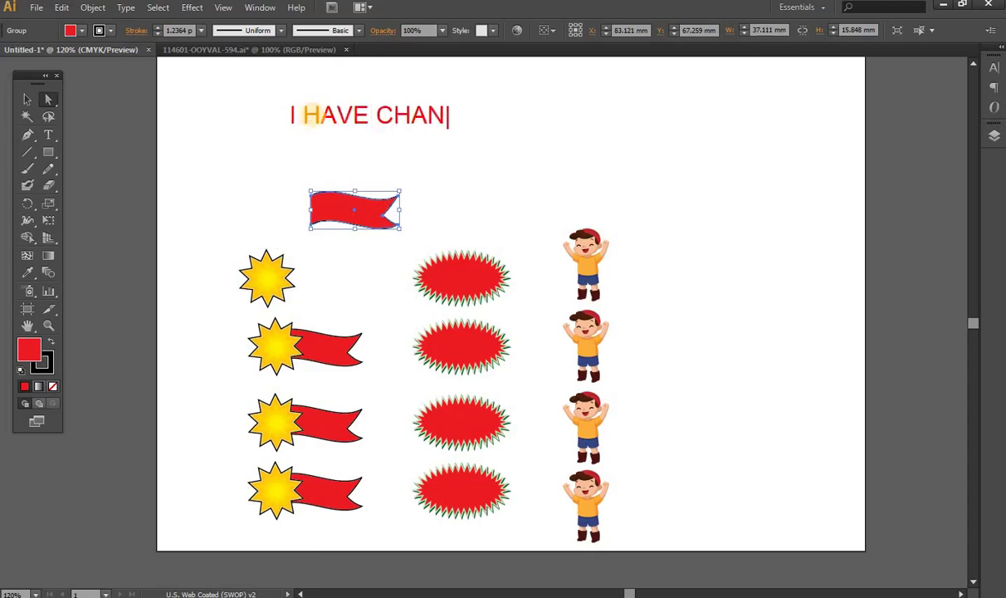
key(BackSpace)
key(BackSpace)
key(BackSpace)
key(BackSpace)
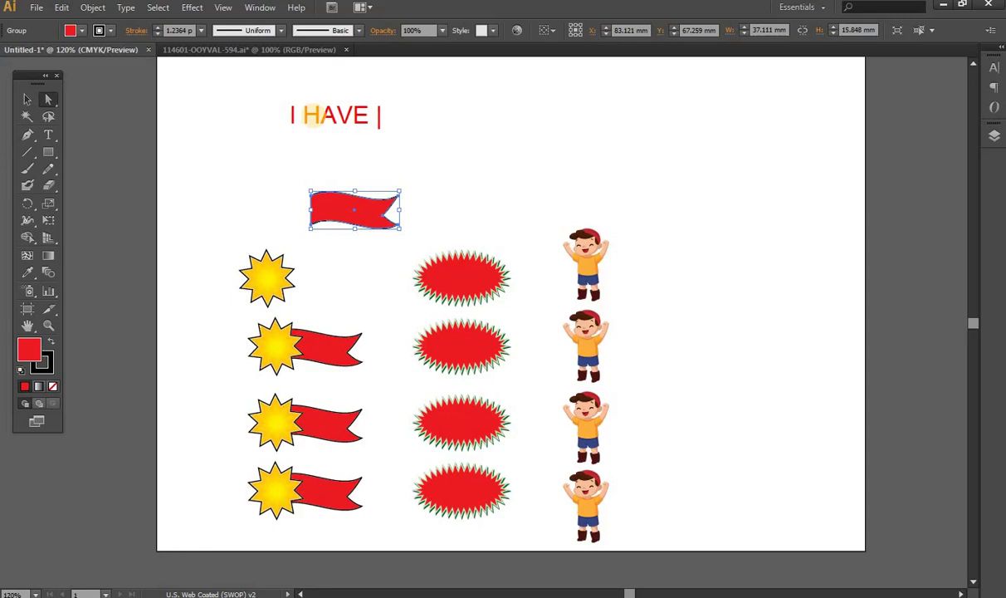
key(BackSpace)
key(BackSpace)
key(BackSpace)
key(BackSpace)
key(BackSpace)
text(CA)
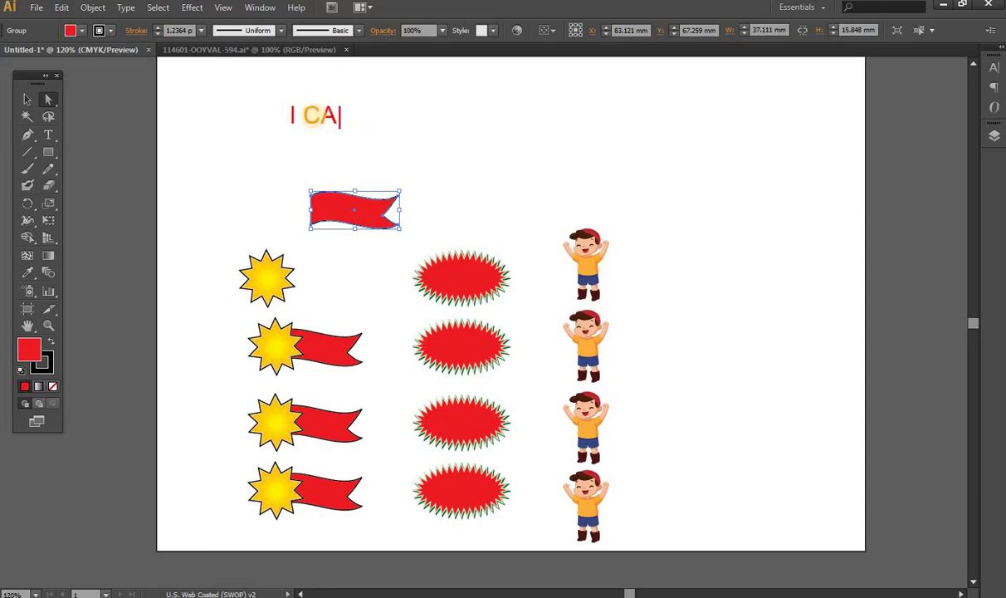
text(N CHANG)
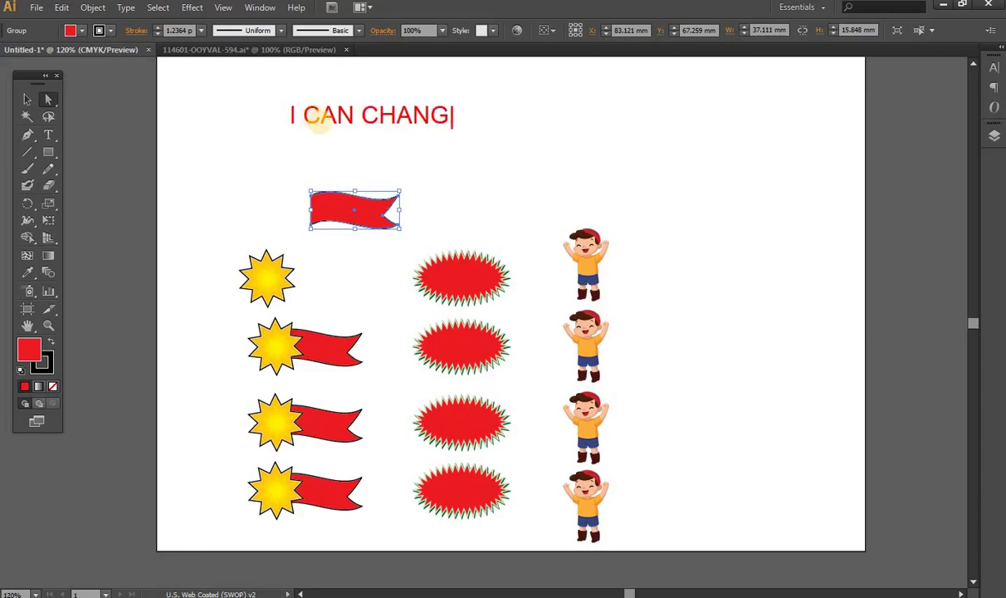
text(E )
text(THIS OBJECT )
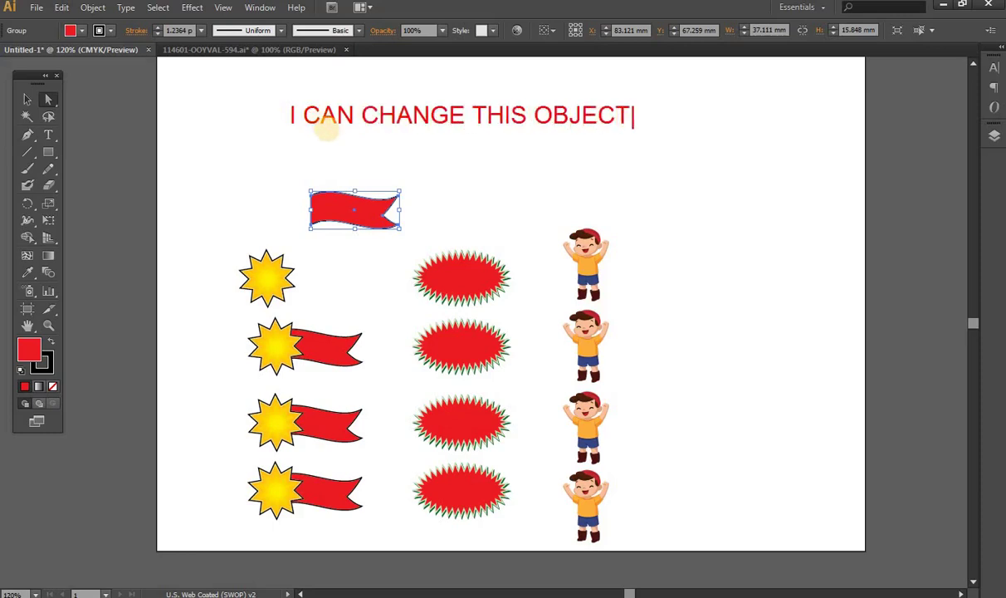
text(PROPER)
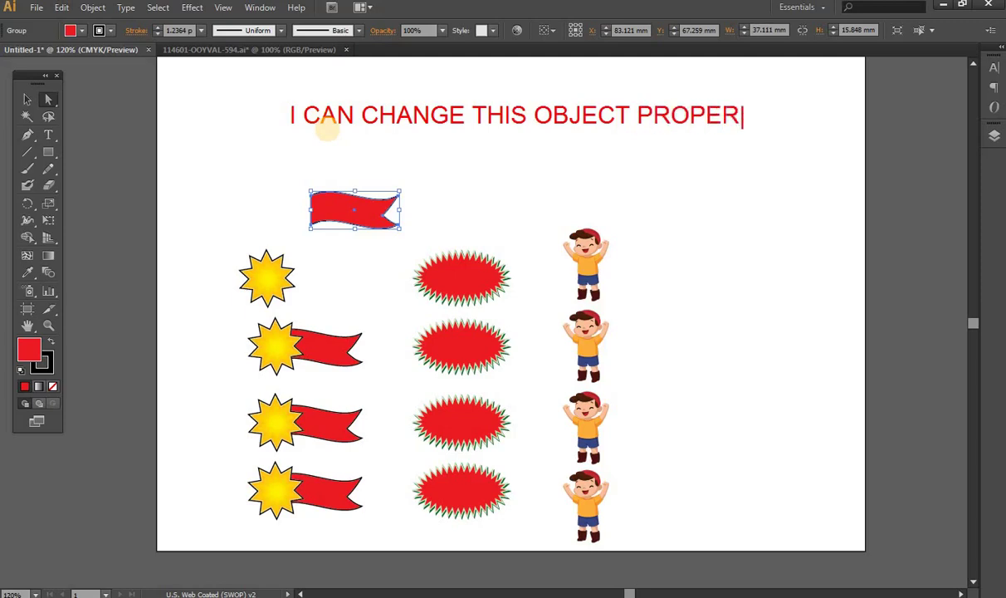
text(TY)
key(Return)
text(SUCH AS )
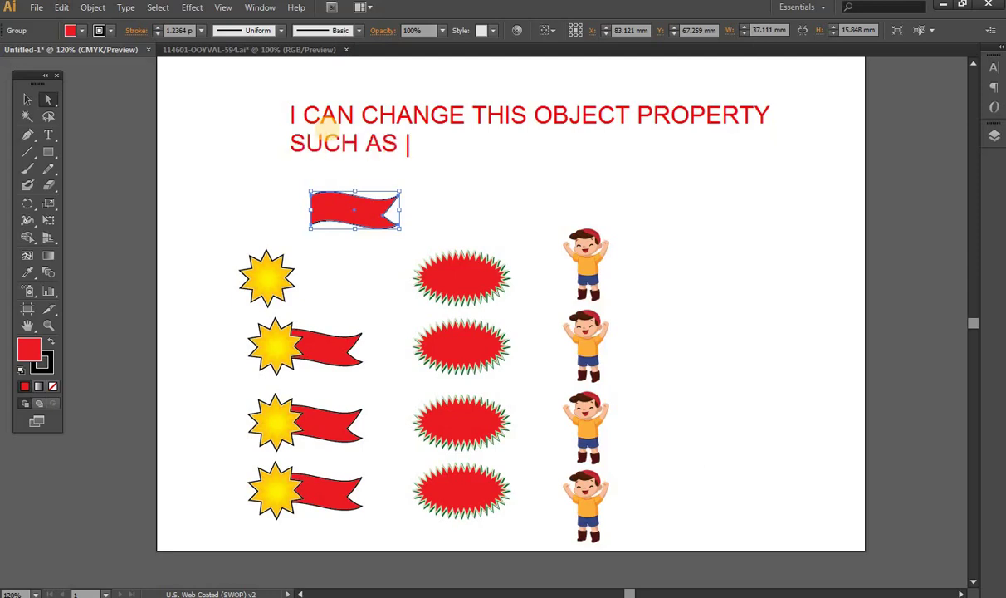
text(COL)
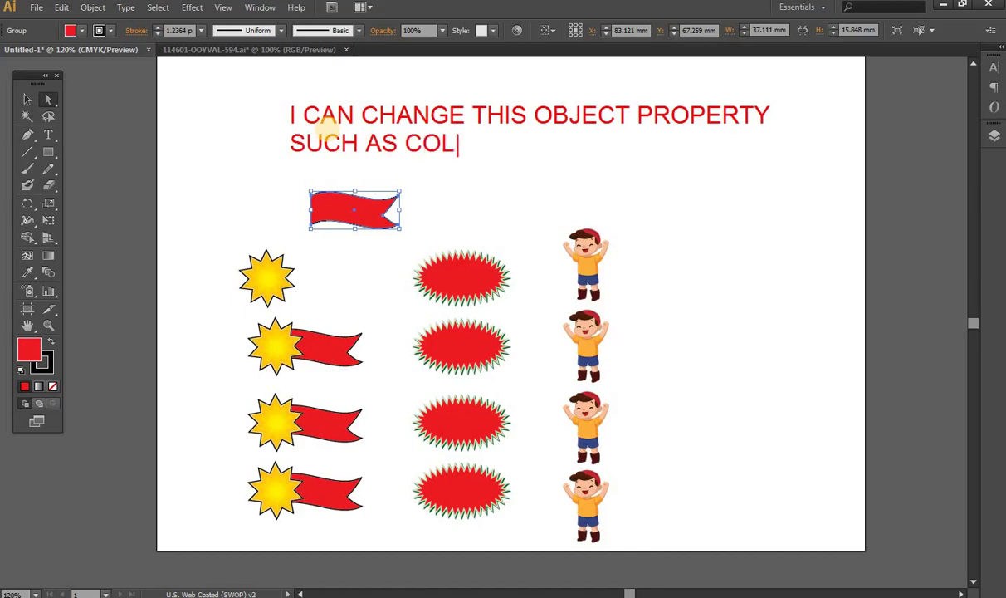
text(OR)
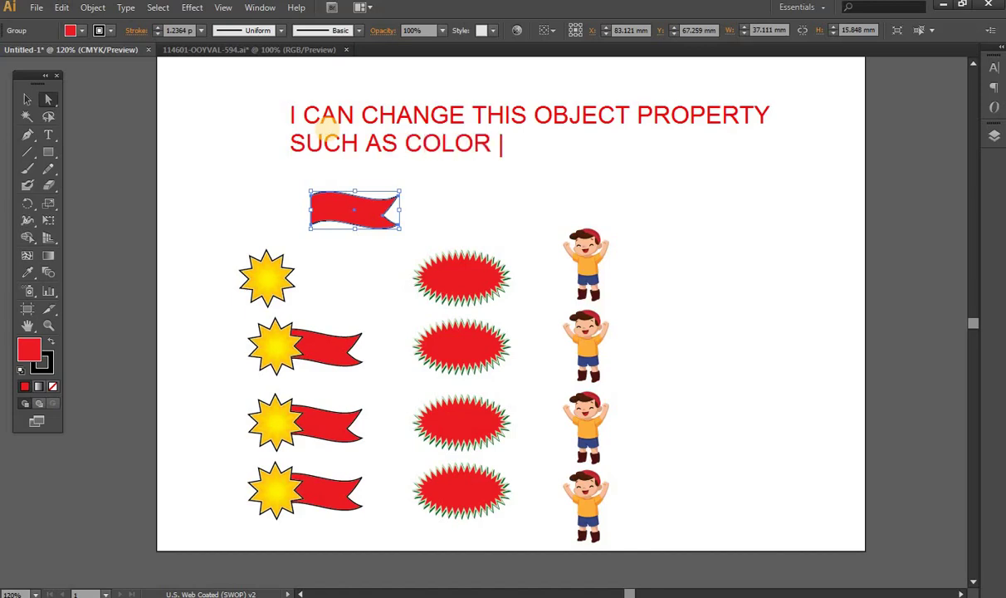
text( SIZE )
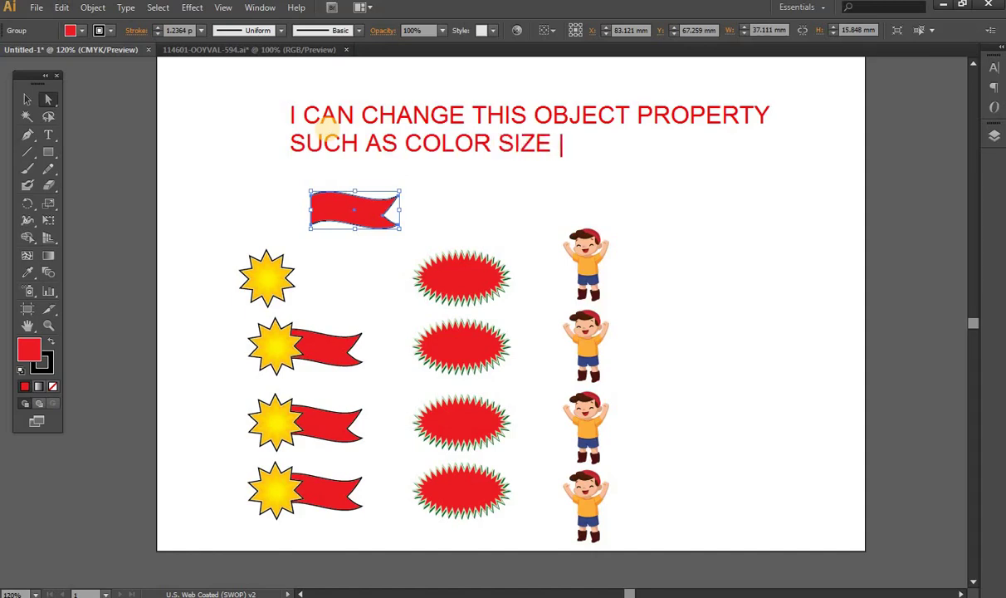
text(OR)
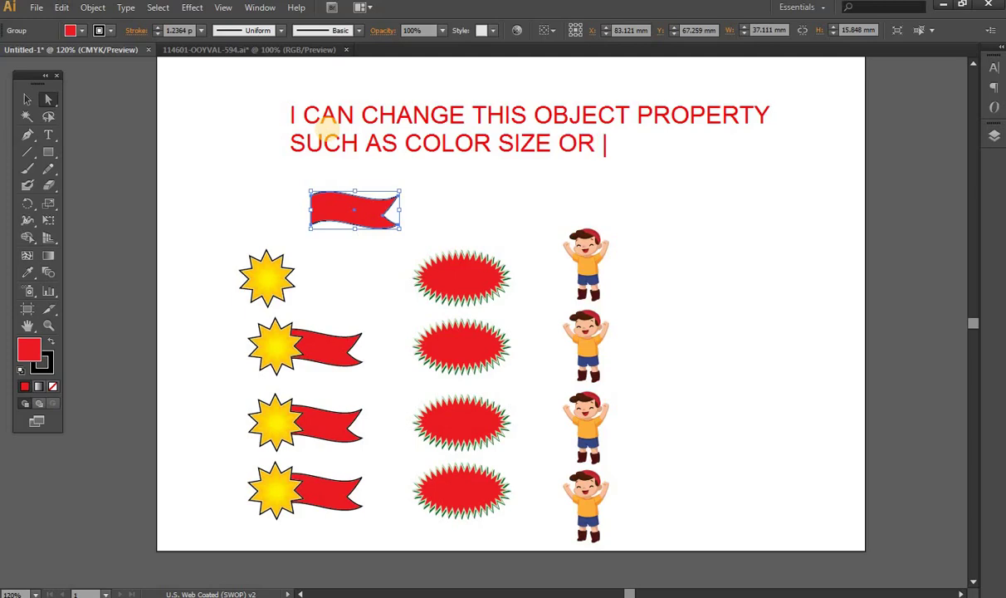
text( OTHER )
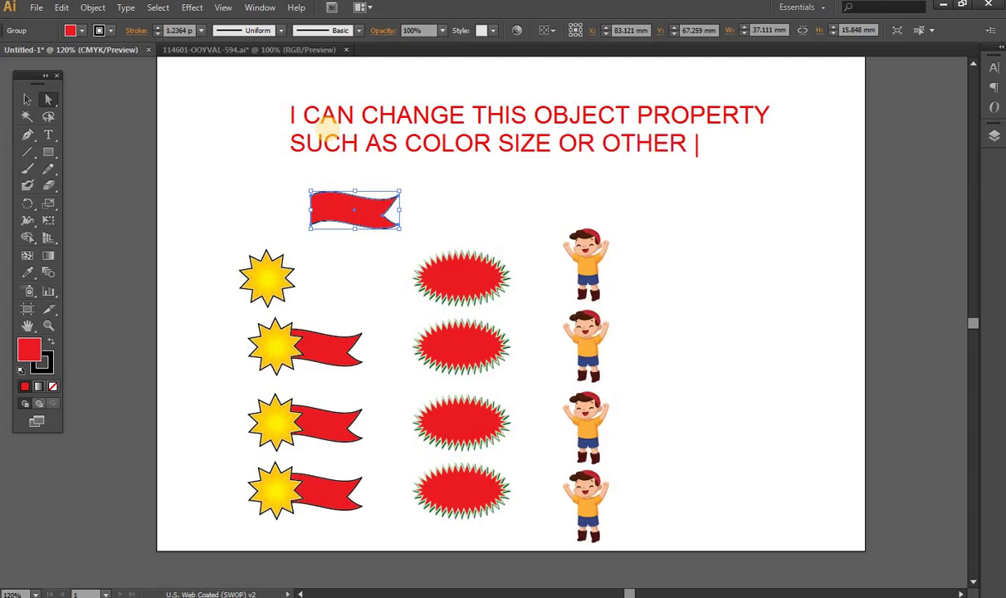
text(THINS)
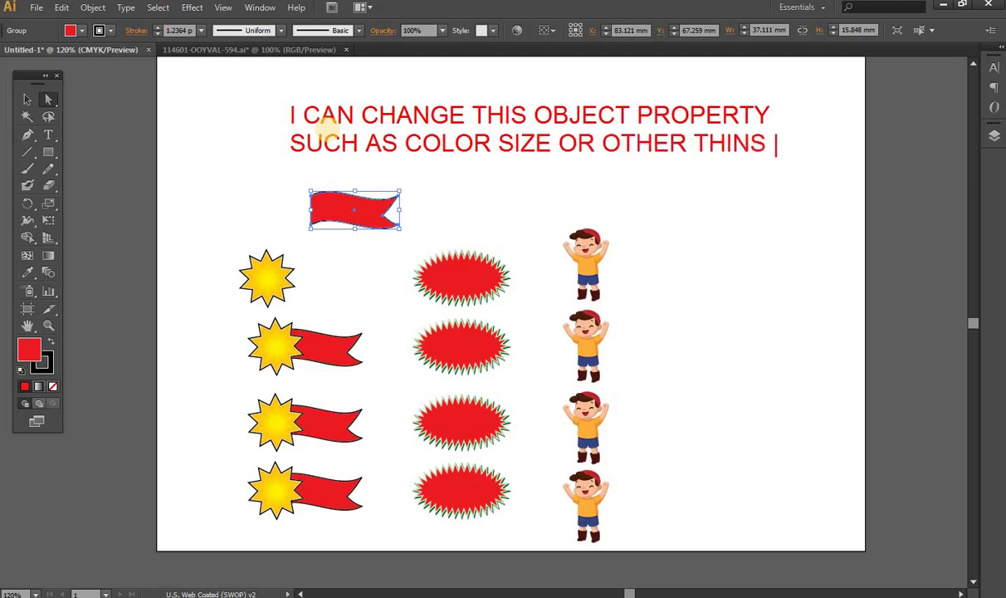
text( INDIVI)
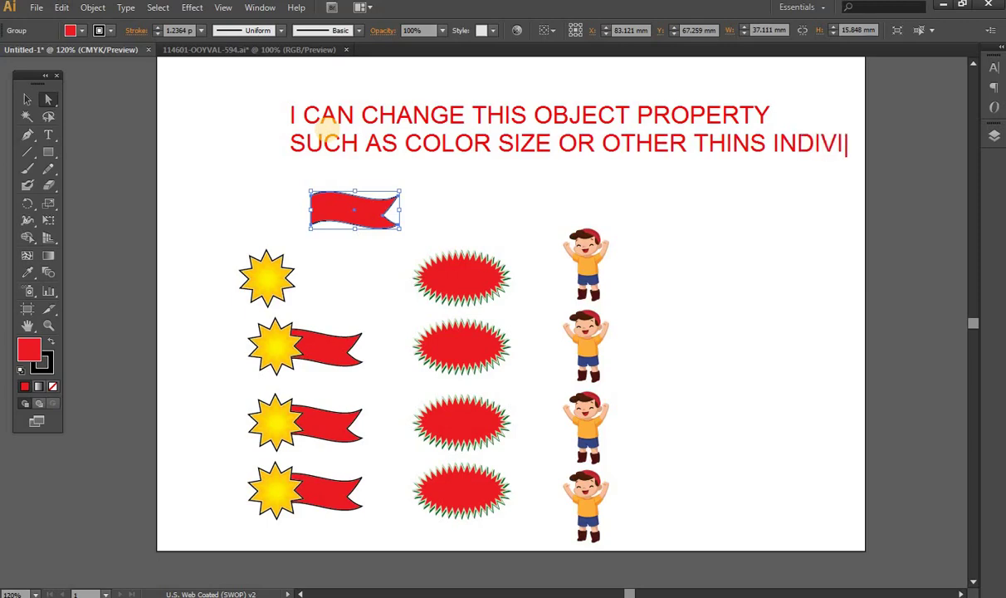
text(DUALLY)
Add a third line: 'BY SELECTION OF DIRECT SELECTION TOOL'
key(Return)
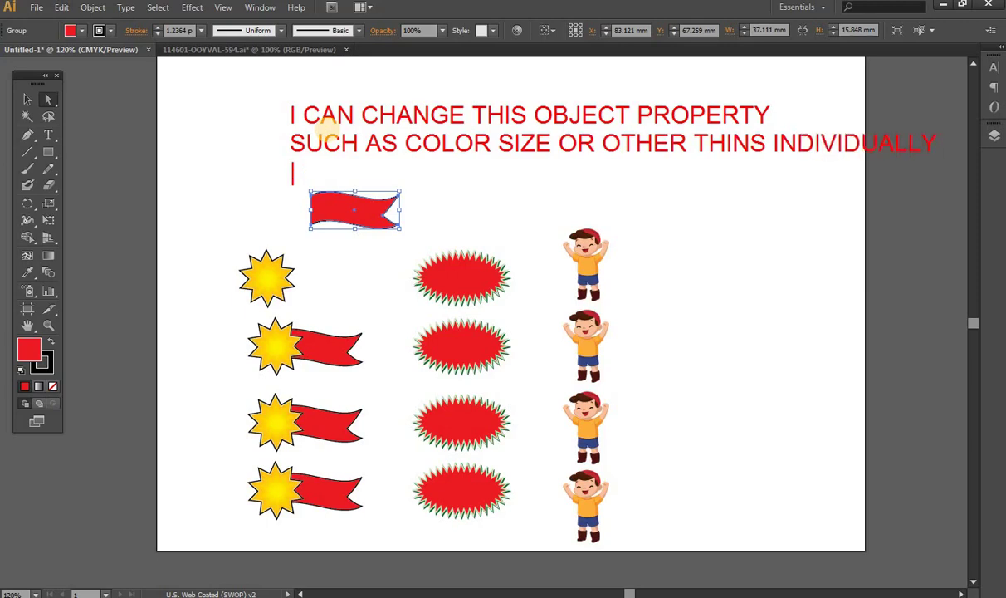
text(BY )
text(SEL)
key(BackSpace)
text(ELEC)
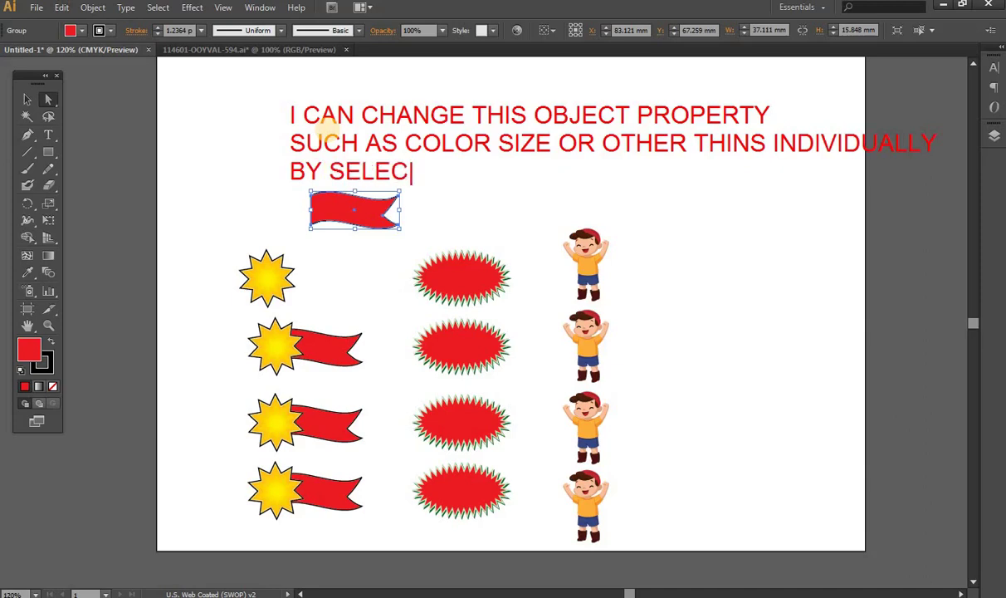
text(TION OF DIR)
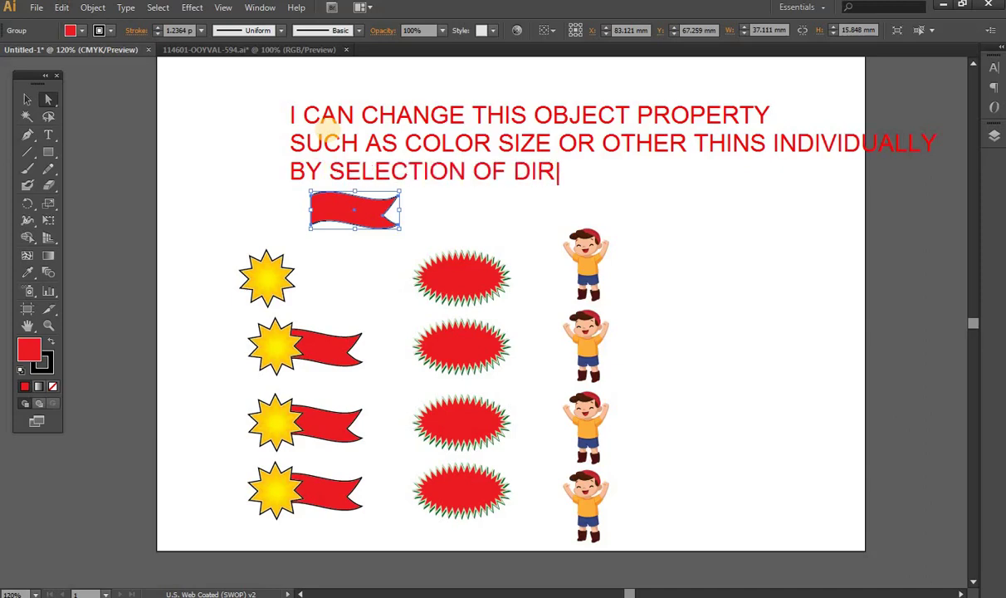
text(ECT SE)
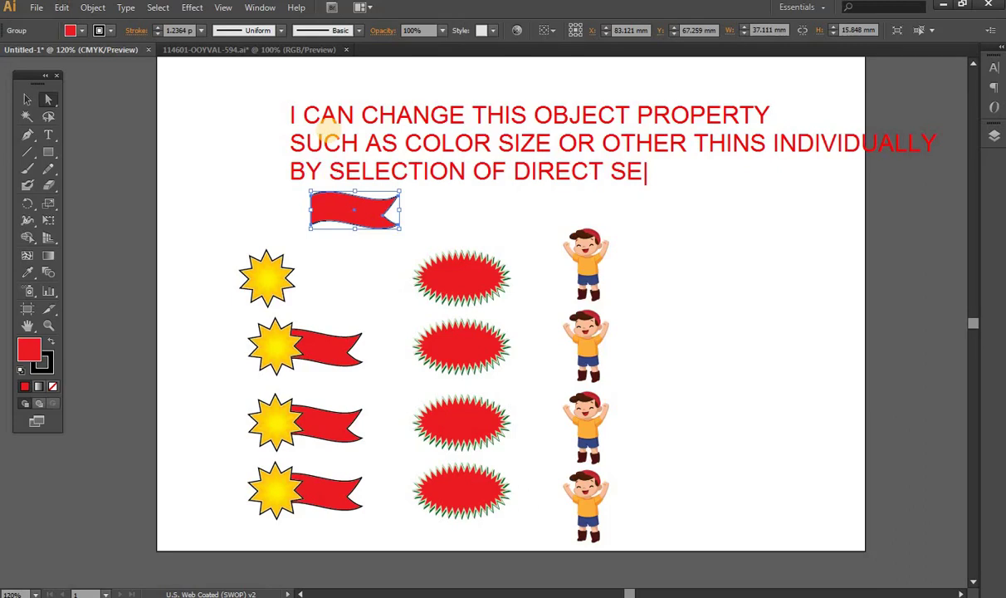
text(LECTION )
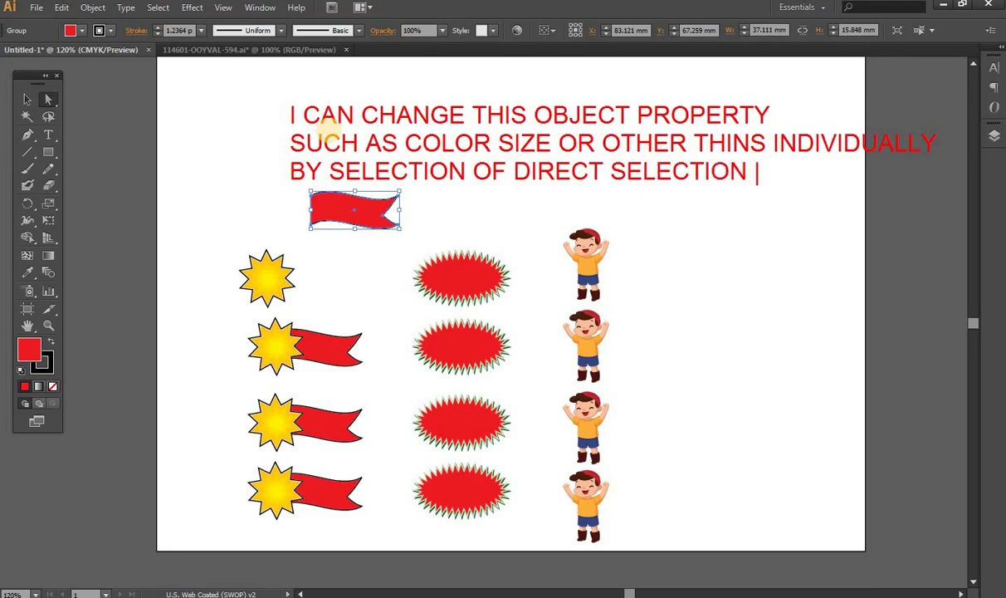
text(TOO)
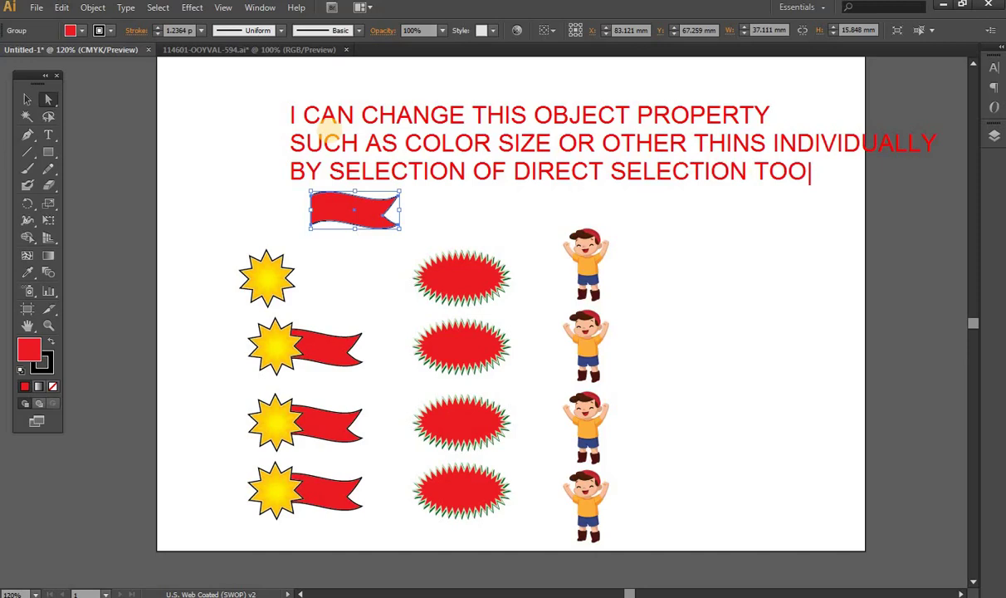
text(L)
Add 'BUT IT IS ALWAYS IN THIS CONDITION', then 'THIS IS IN INSIDE THE GROUP'
key(Return)
text(BUT )
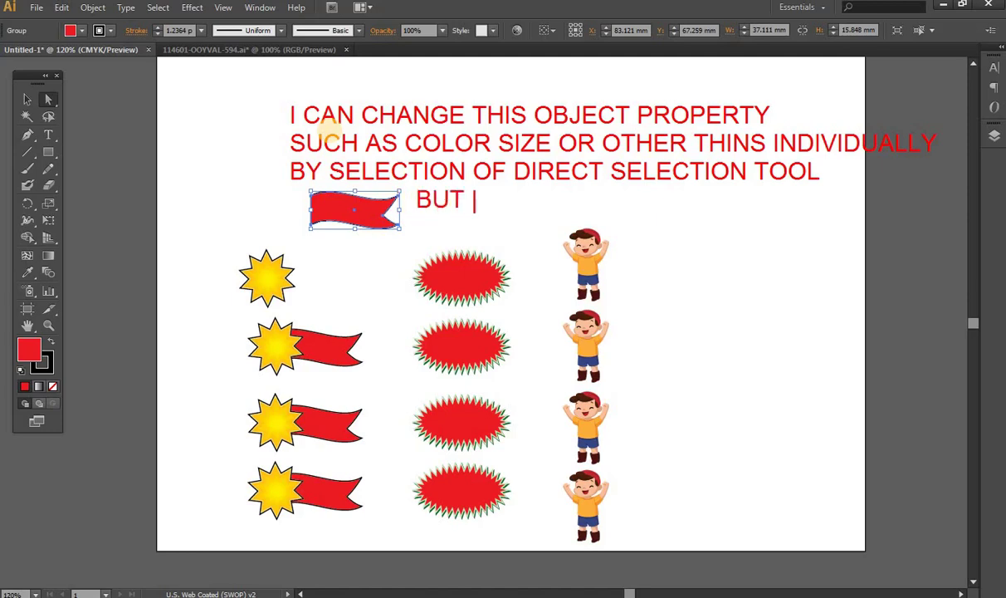
text(IT IS )
text(ALWAY )
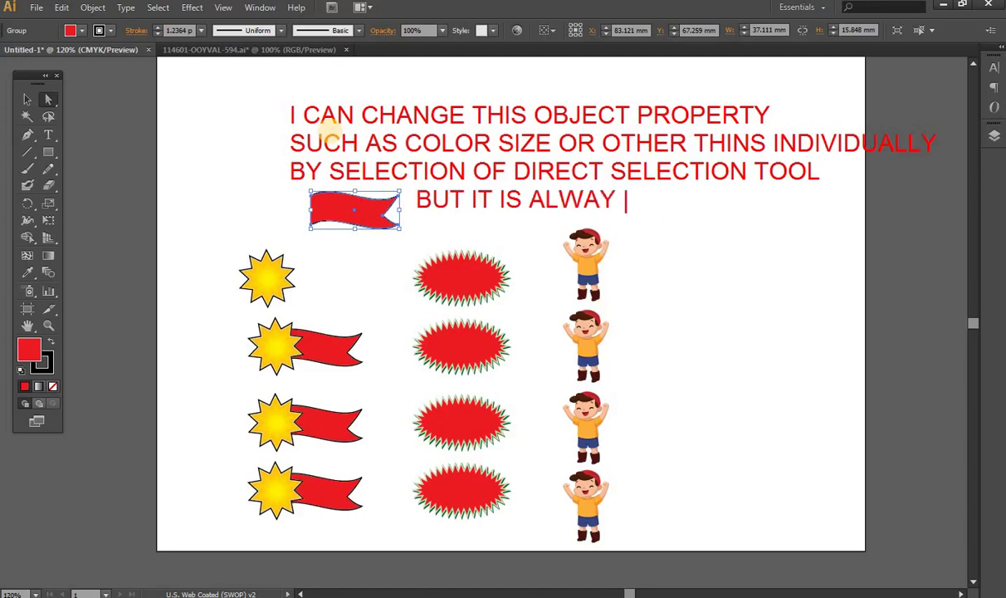
text(I)
key(BackSpace)
key(BackSpace)
text(S )
text(IN THIS )
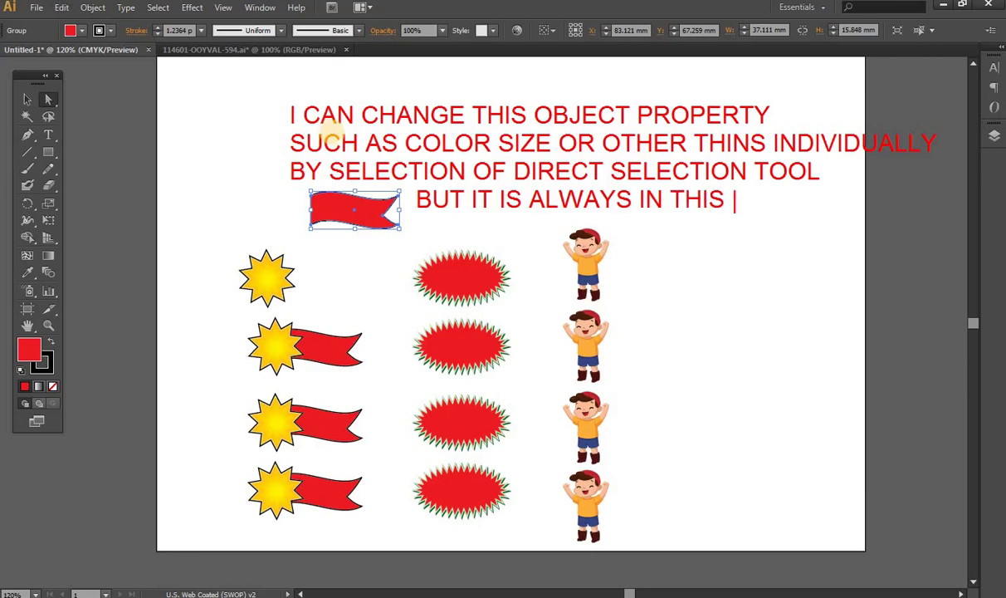
text(CONDITION)
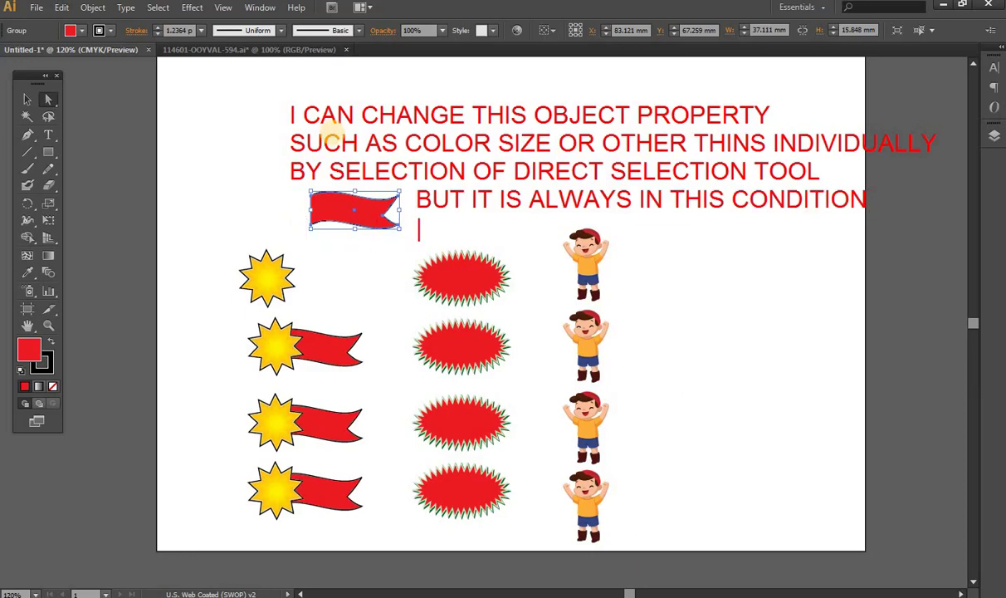
text(T)
text(HIS IS)
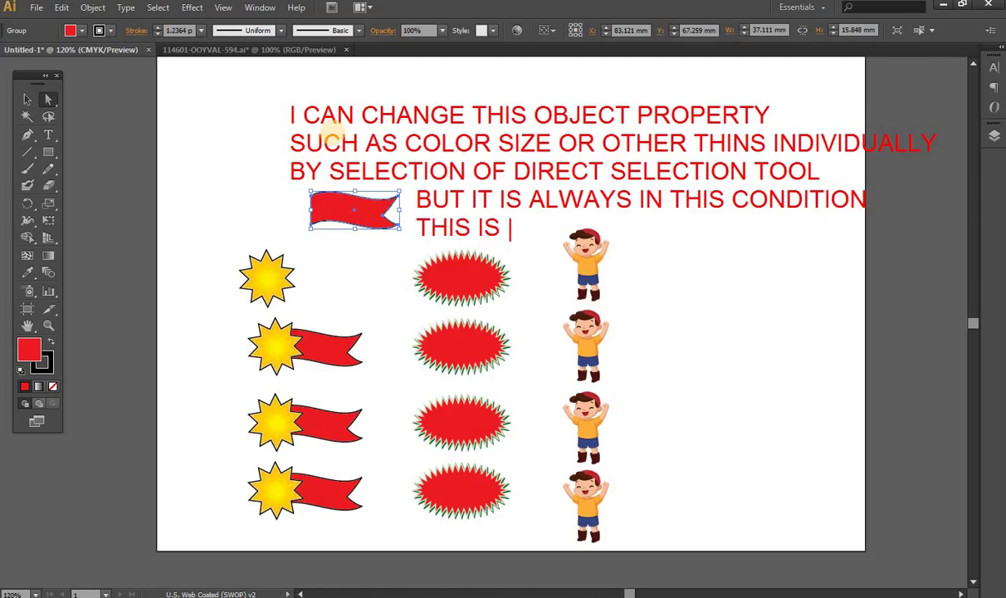
text( IN)
text(INSID)
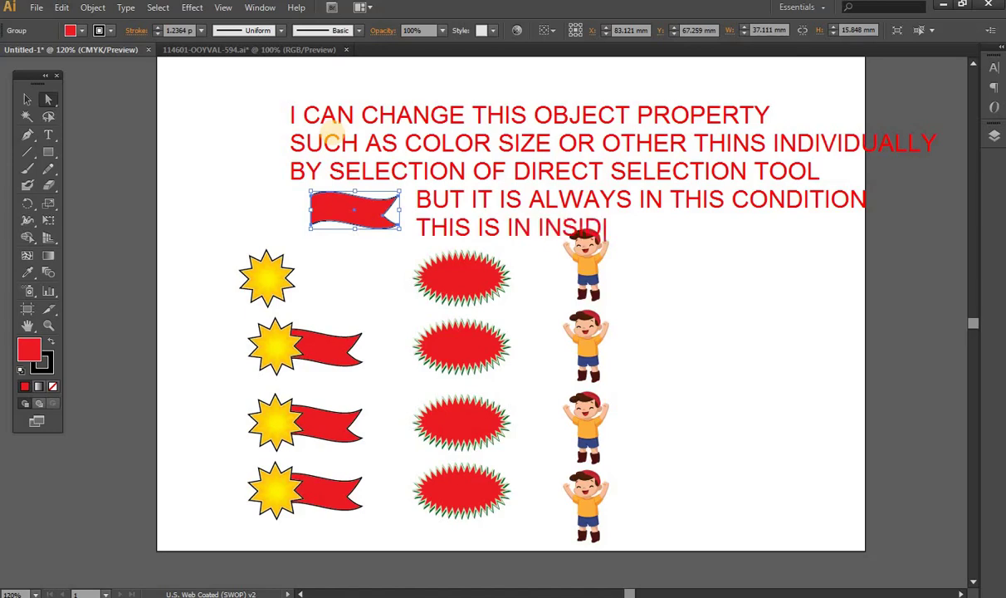
text(E THE )
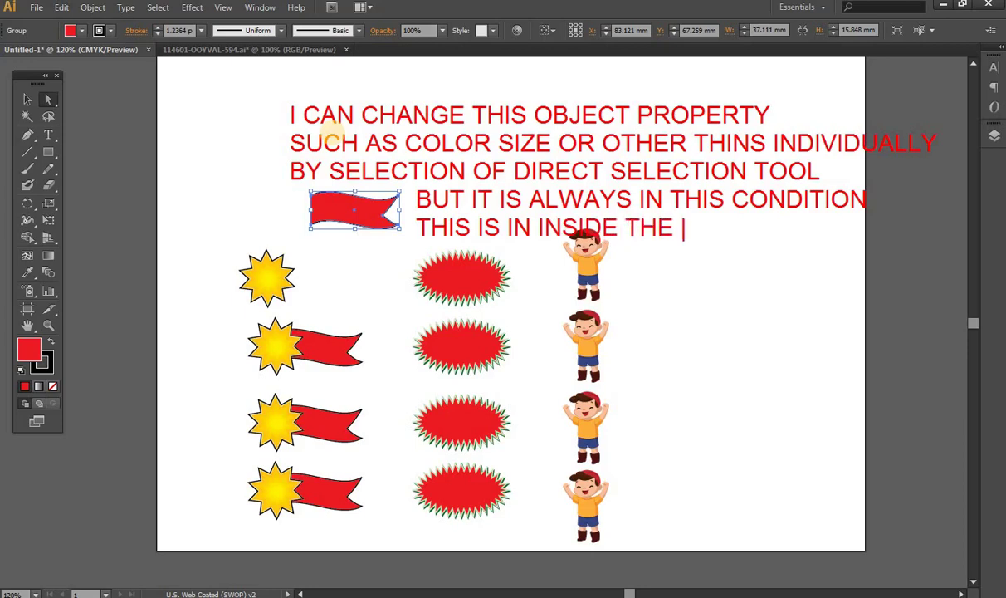
text(GROUP)
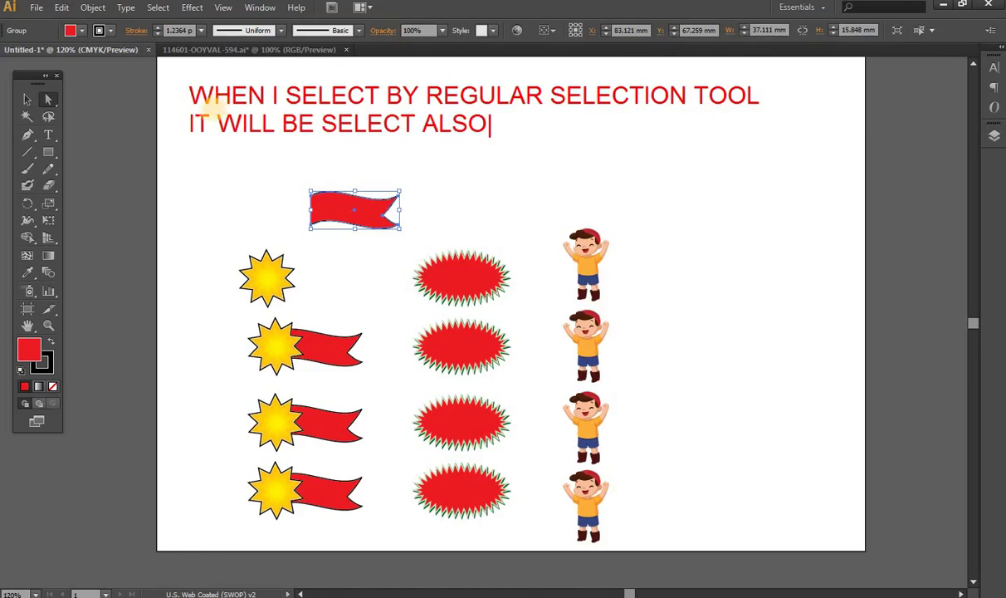
Select the top star-and-flag group with the Selection tool, then deselect it
click(29, 99)
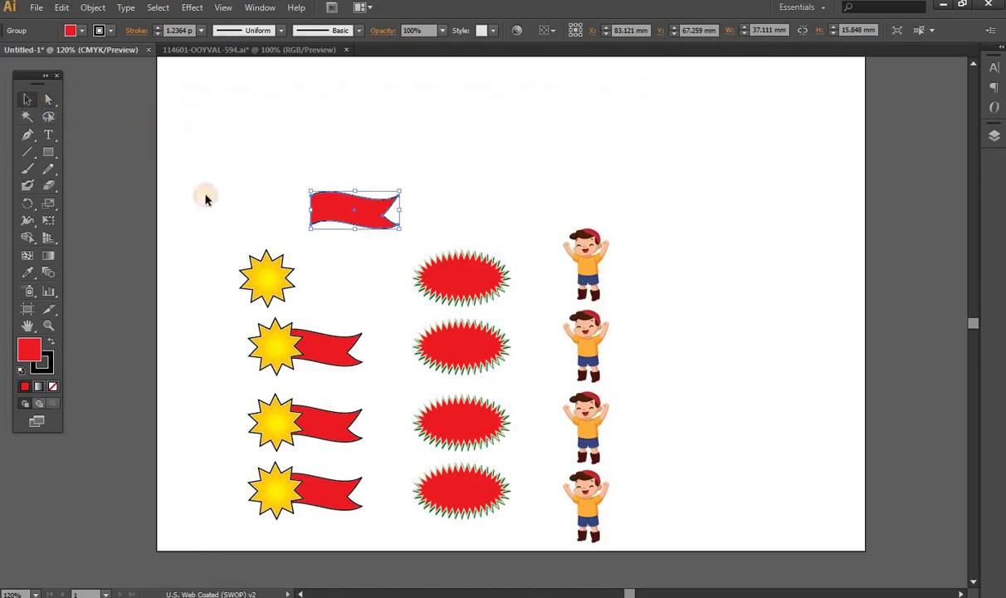
click(191, 148)
click(27, 99)
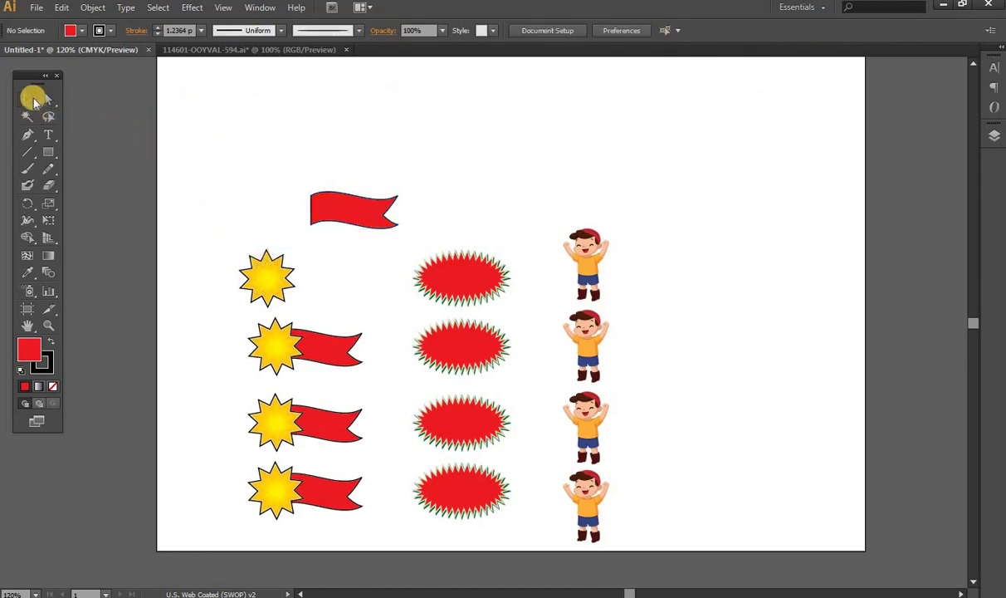
click(260, 282)
drag(260, 282, 261, 283)
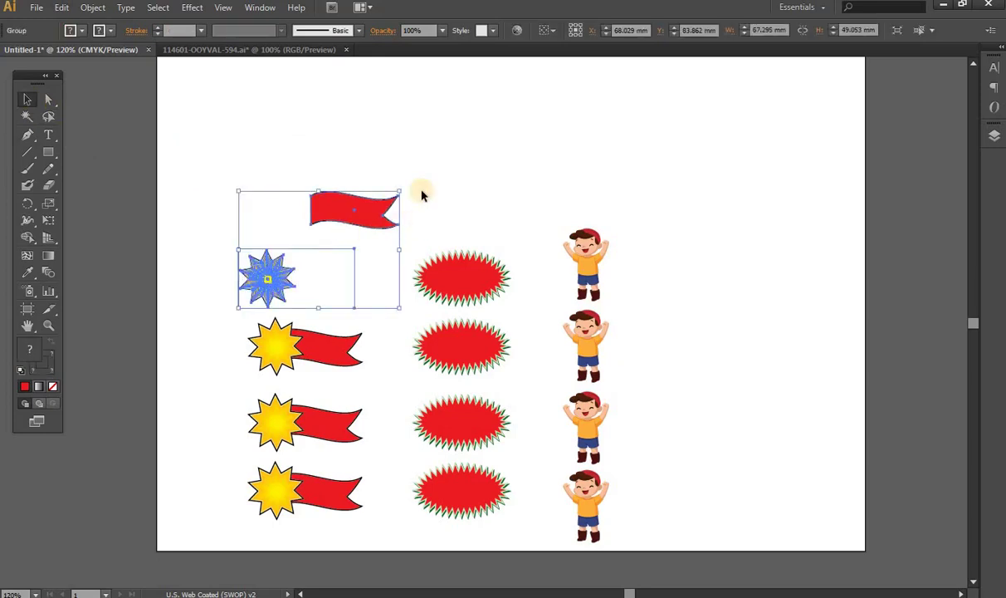
click(224, 145)
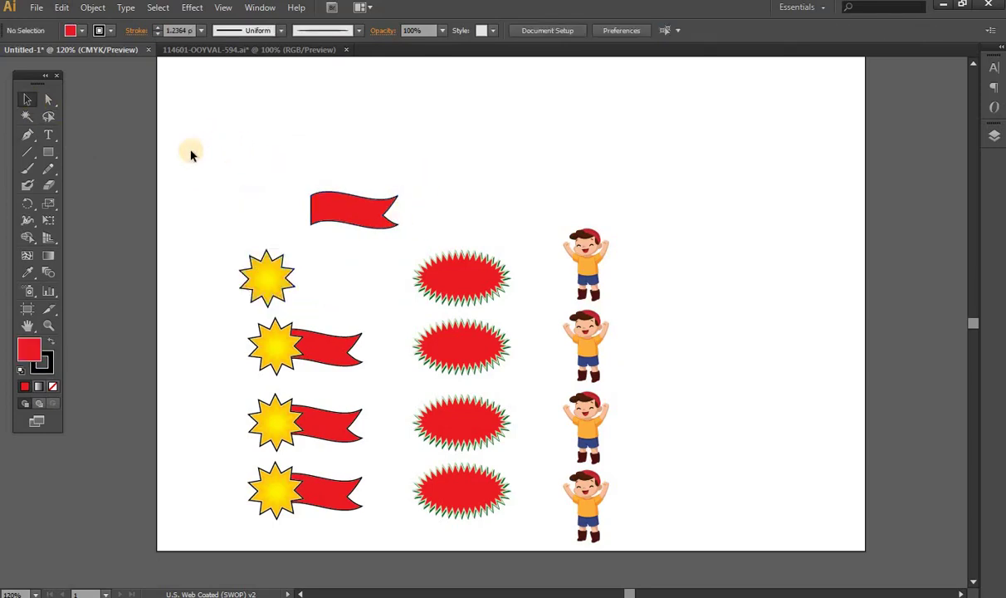
Reselect the top group, then with Direct Selection move the red flag higher up
click(25, 100)
drag(251, 273, 251, 279)
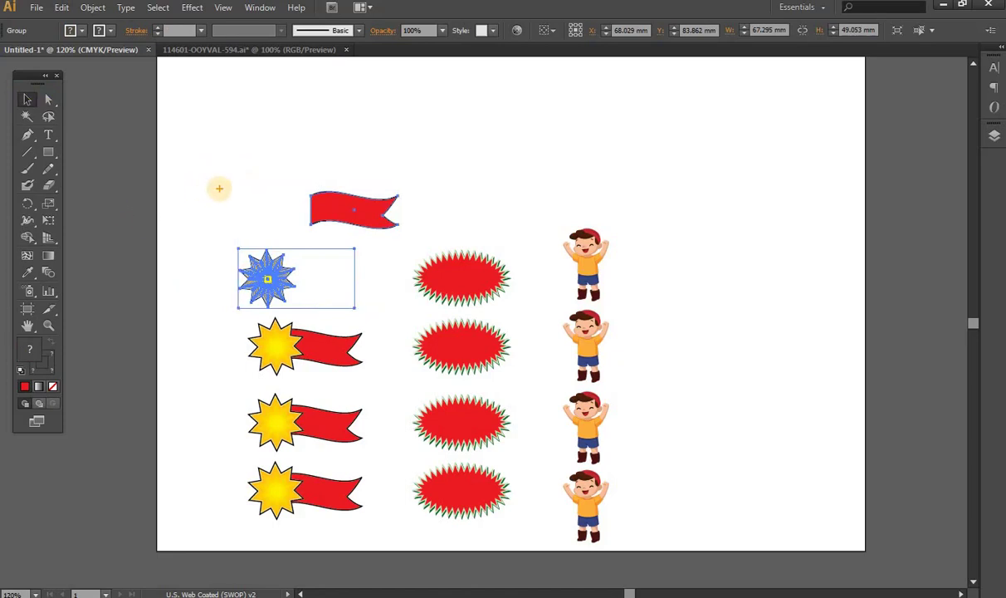
mouse_move(219, 188)
mouse_down()
mouse_move(307, 317)
mouse_move(360, 313)
mouse_move(404, 256)
mouse_move(420, 160)
mouse_move(209, 194)
mouse_up()
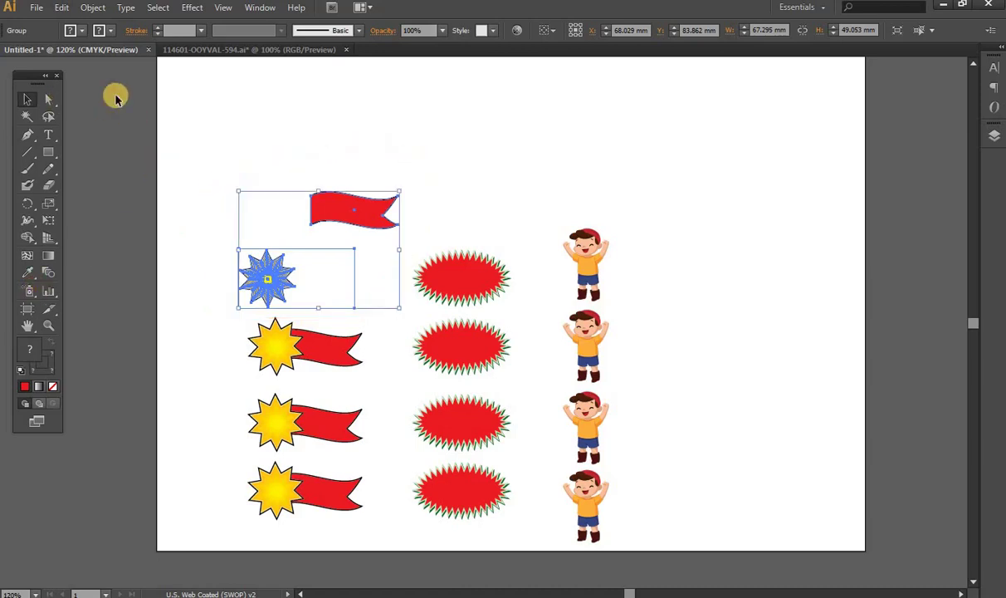
key(ctrl+shift+a)
click(53, 101)
drag(342, 204, 334, 160)
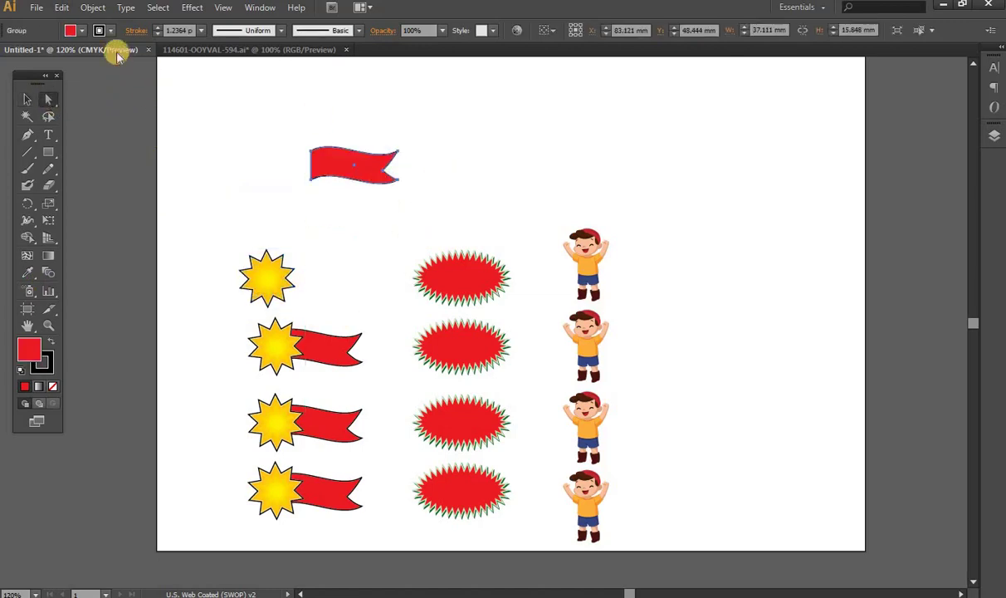
Fill the top flag with CMYK Cyan, nudge it slightly down, then deselect it
click(77, 29)
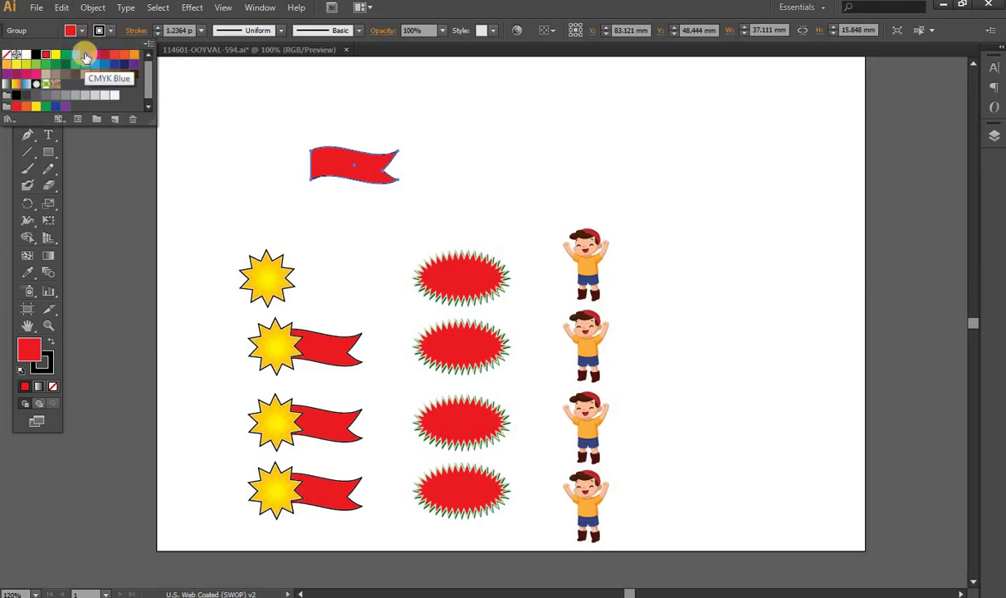
click(76, 58)
click(171, 95)
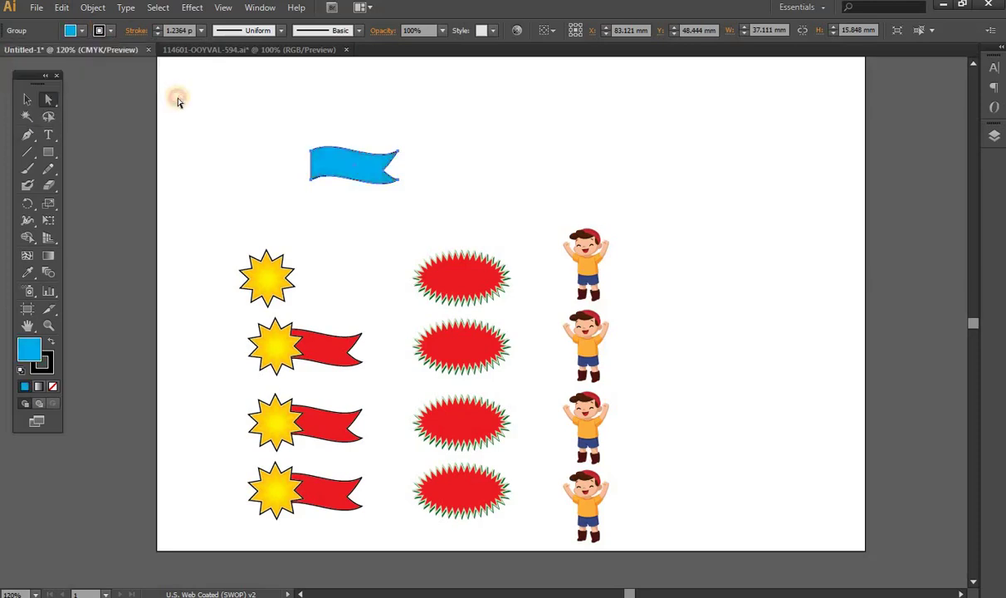
drag(336, 172, 322, 202)
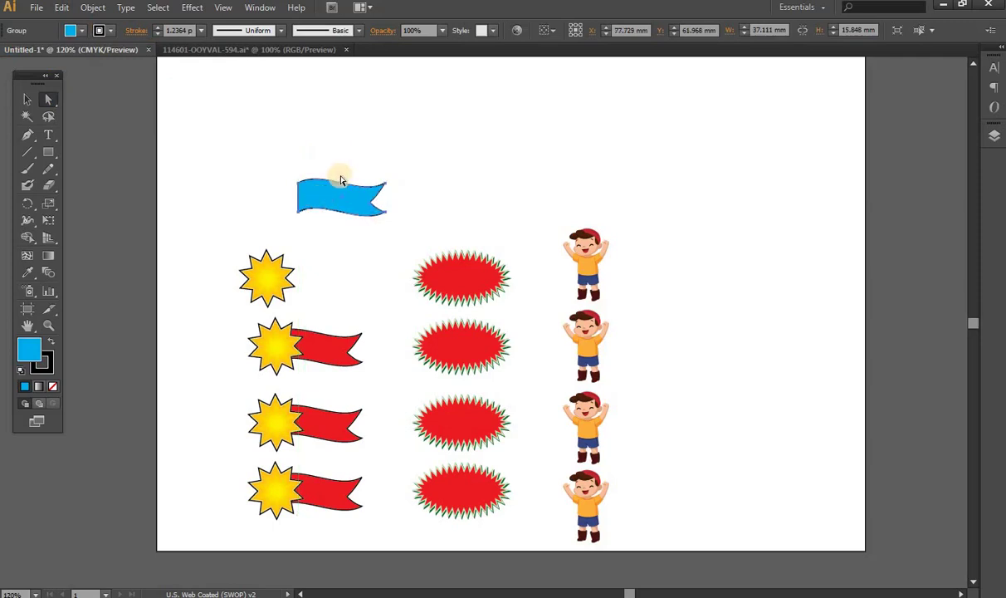
click(328, 184)
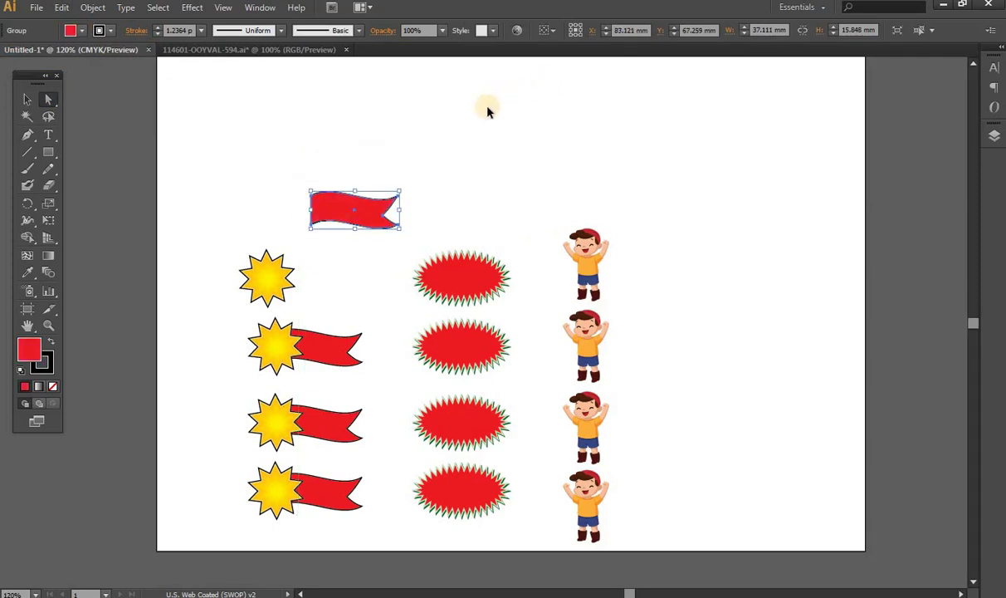
click(287, 116)
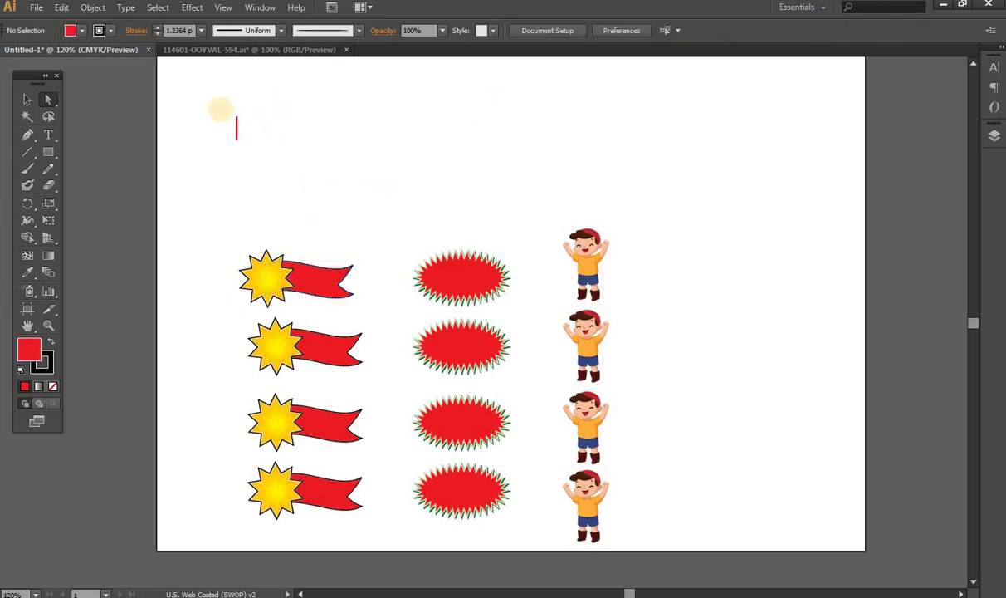
Type 'PICK UP REGULAR SELECTION TOOL AND' with 'SELECT' on a second line at the top left
click(202, 98)
text(PIC)
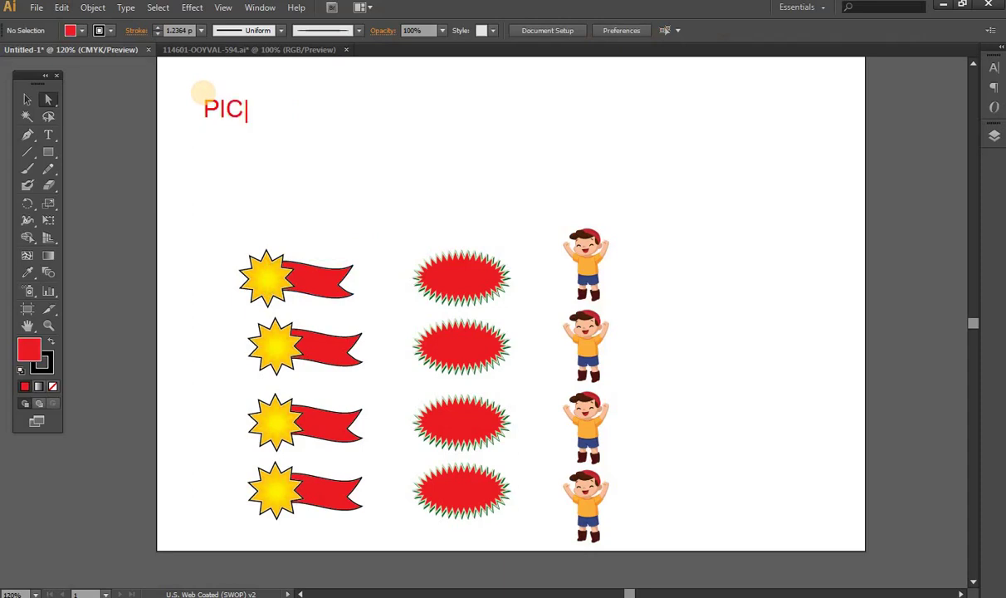
text(K UP )
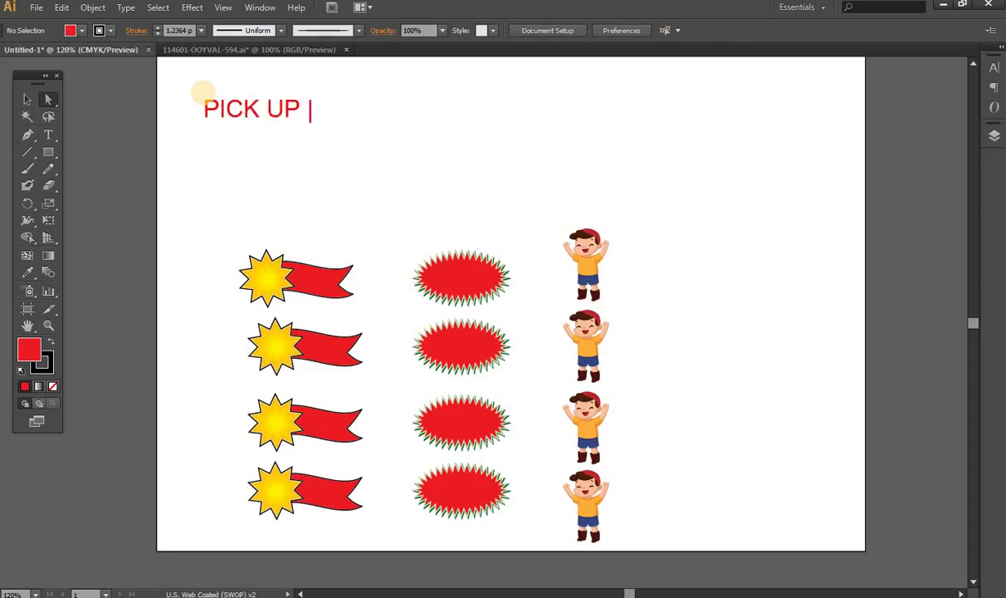
text(RE)
text(GULAR S)
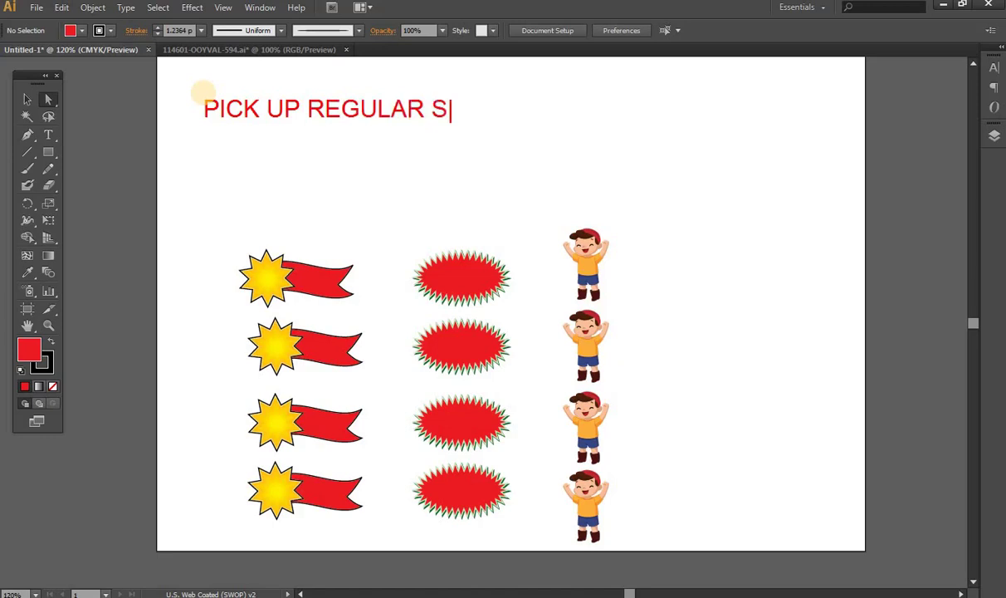
text(ELECTION )
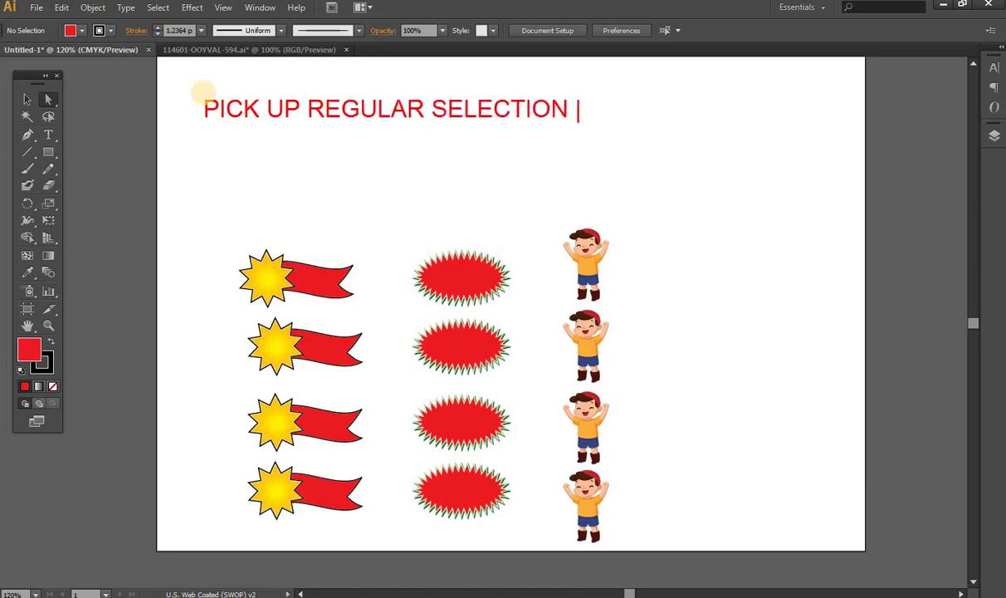
text(TOOL AN)
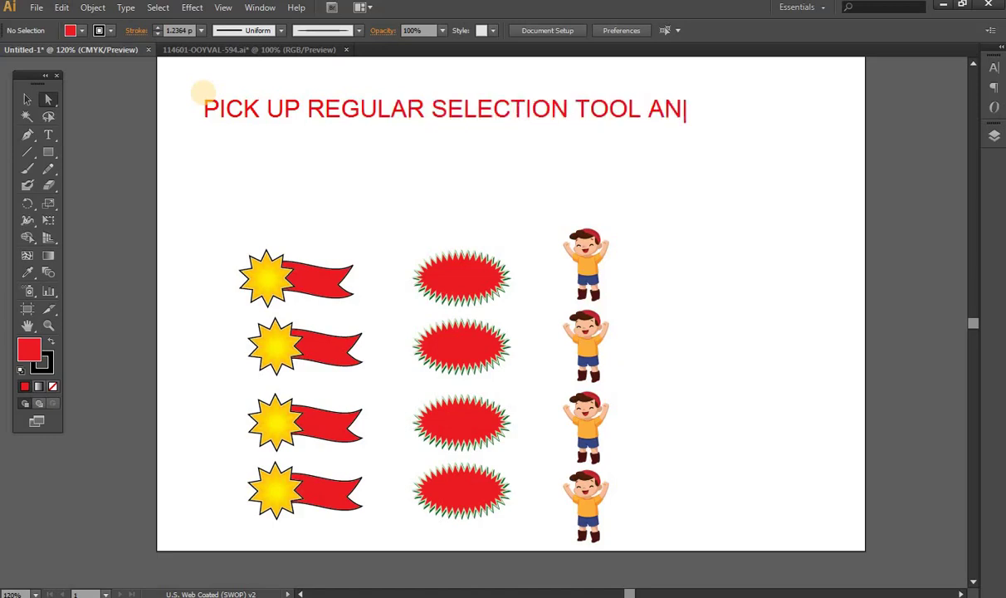
text(D)
key(Return)
text(S)
text(ELECTION)
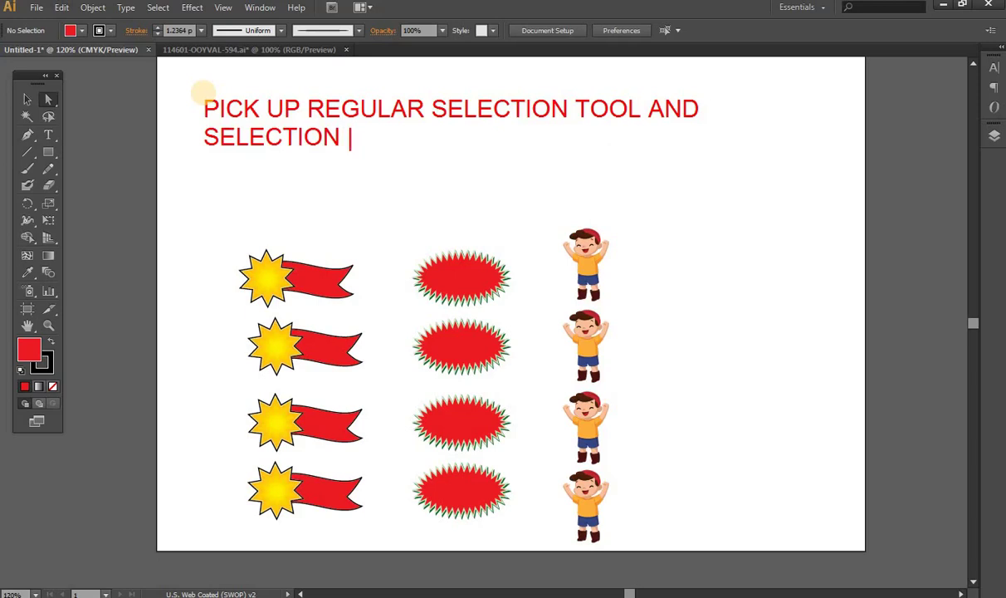
key(BackSpace)
key(BackSpace)
key(BackSpace)
key(BackSpace)
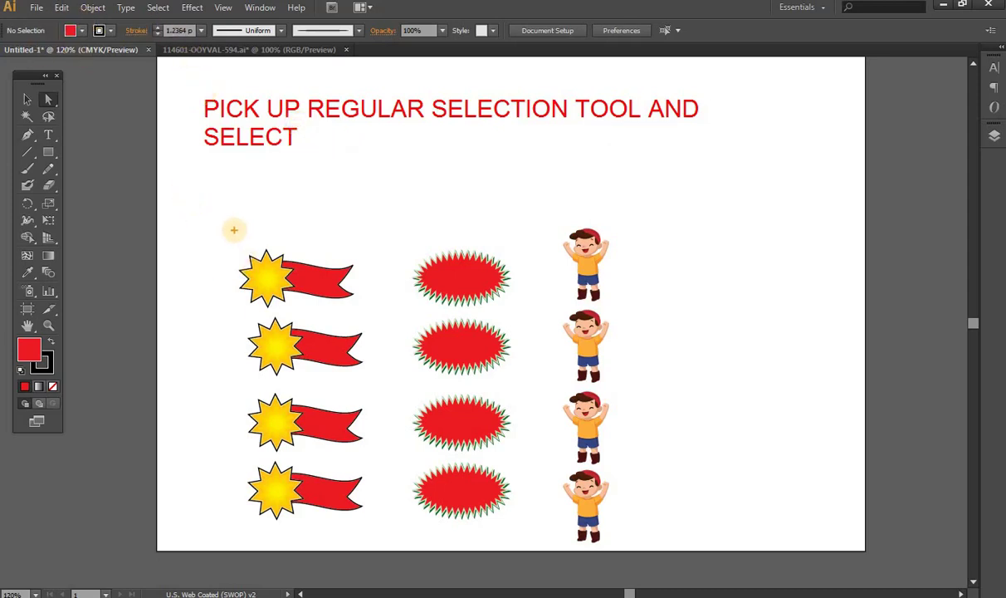
Circle the left star-and-flag column in red, add 'THESE GUYS' beside SELECT, then clear the annotations
mouse_move(235, 230)
mouse_down()
mouse_move(206, 275)
mouse_move(227, 452)
mouse_move(248, 522)
mouse_move(328, 530)
mouse_move(373, 497)
mouse_move(380, 274)
mouse_move(283, 220)
mouse_move(233, 232)
mouse_move(312, 143)
mouse_up()
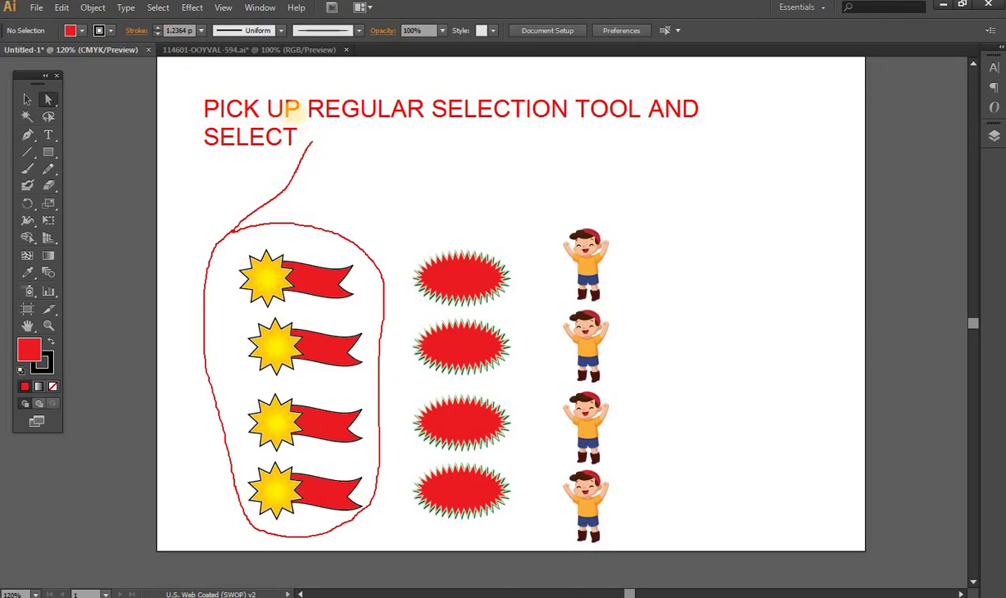
drag(321, 133, 321, 150)
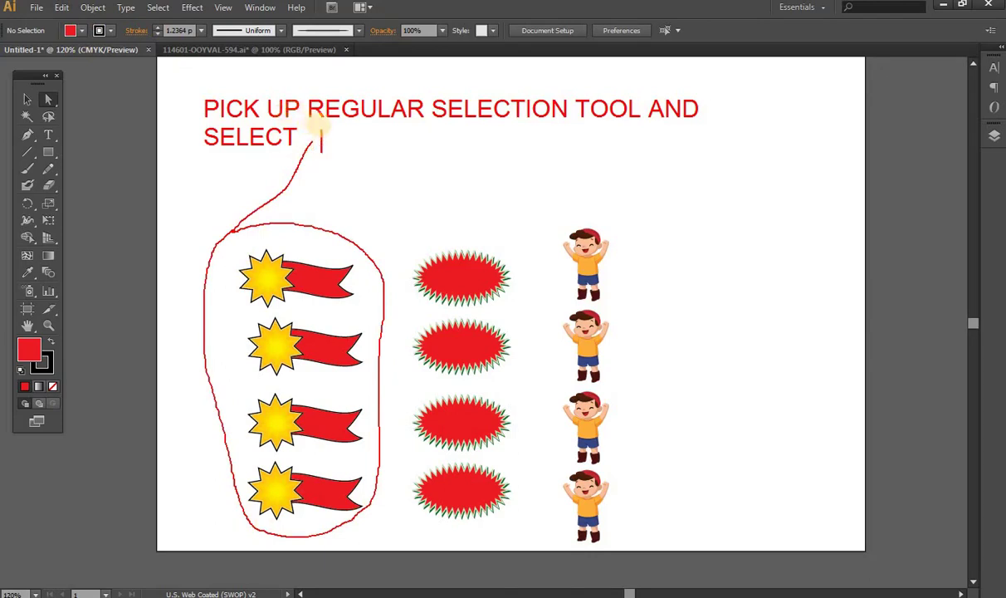
text(THE)
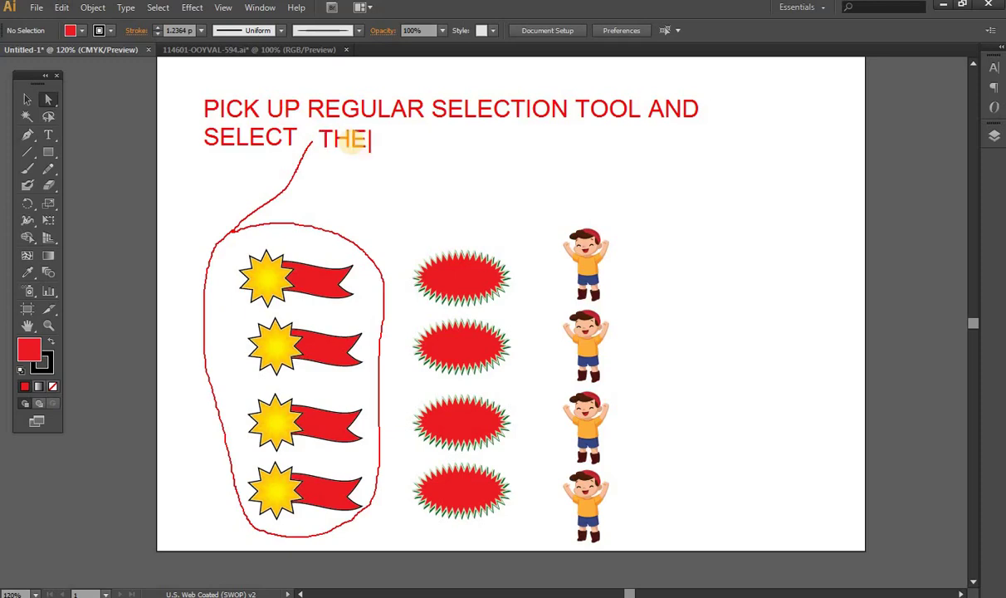
text(SE GUYES)
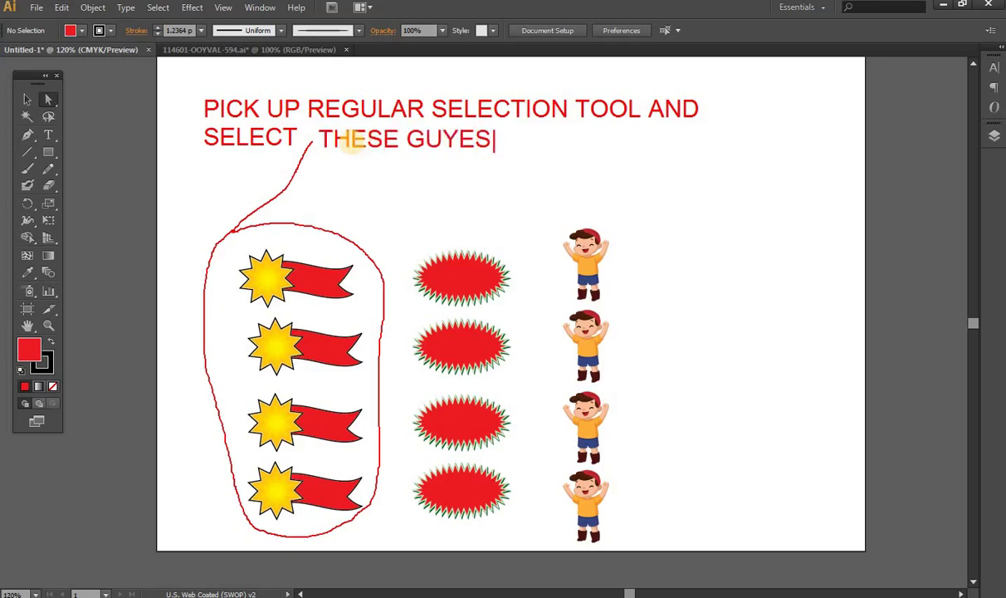
key(BackSpace)
key(BackSpace)
text(S)
key(Escape)
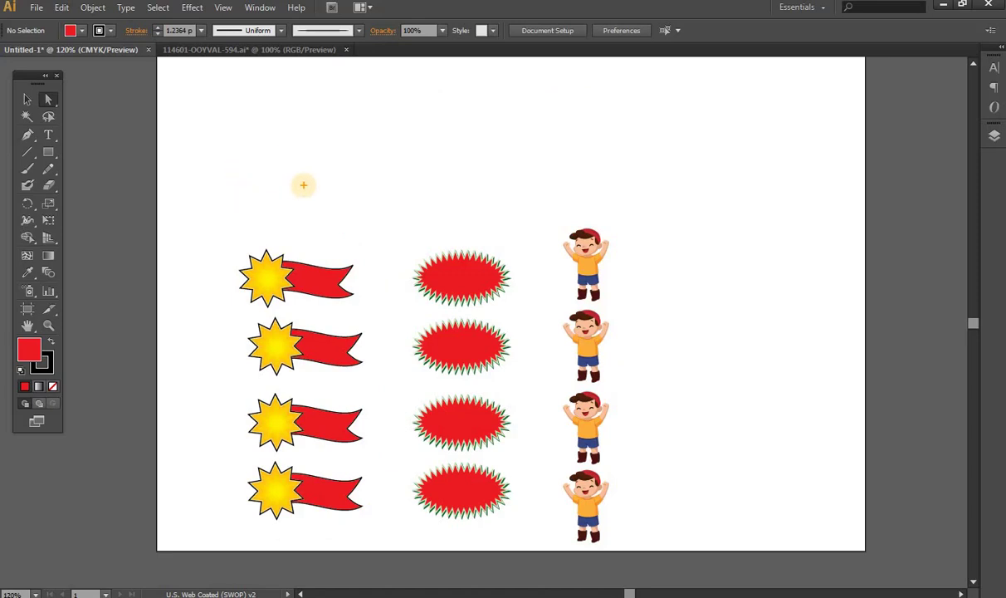
Circle the top star-and-flag pair in red with a leader line captioned 'THIS IS A GORUP'
mouse_move(305, 185)
mouse_down()
mouse_move(226, 242)
mouse_move(223, 287)
mouse_move(274, 308)
mouse_move(348, 297)
mouse_move(328, 247)
mouse_move(242, 224)
mouse_move(314, 191)
mouse_move(331, 197)
mouse_up()
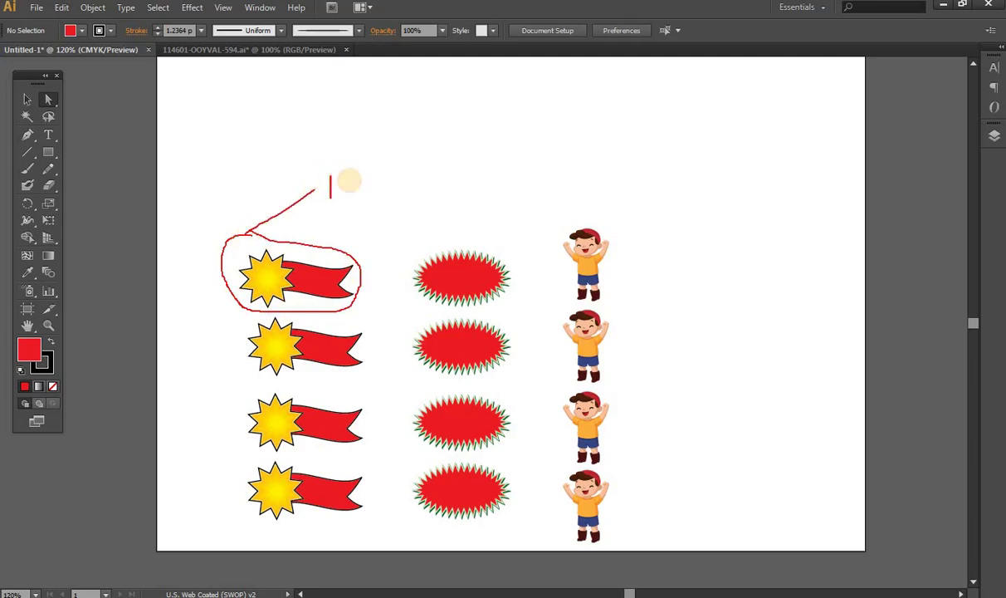
text(THIS IS A G)
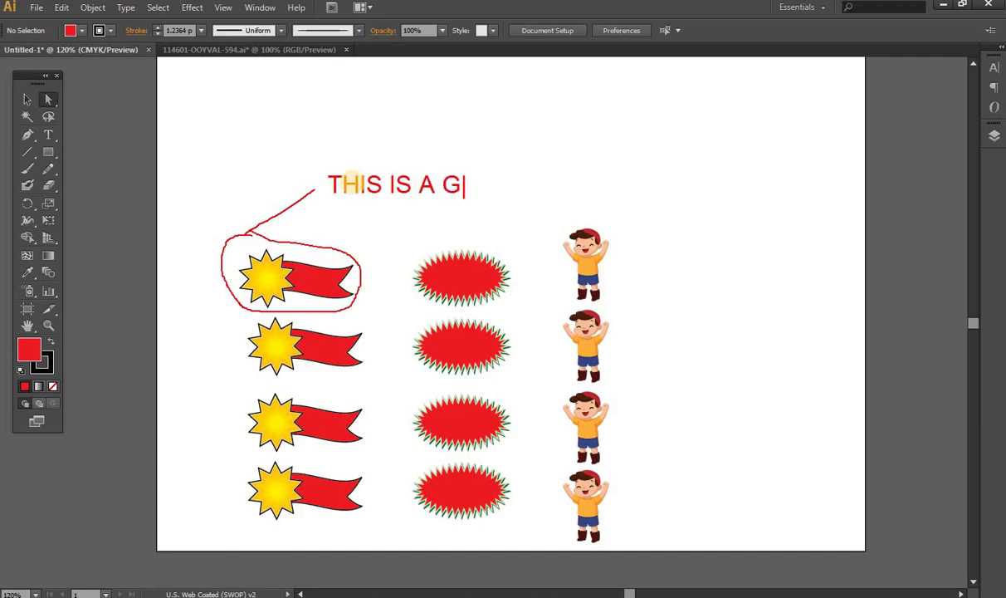
text(ORUP)
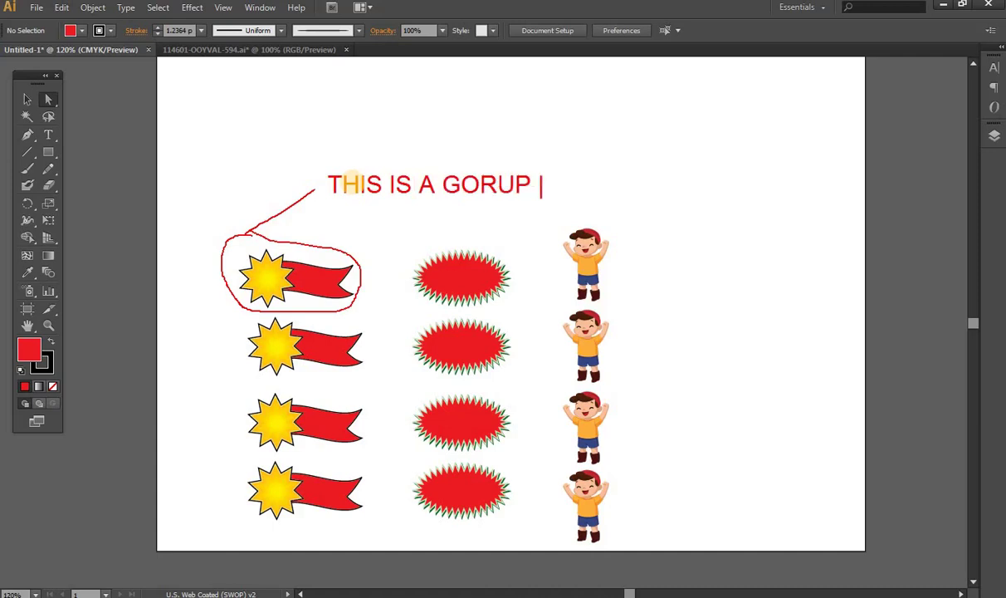
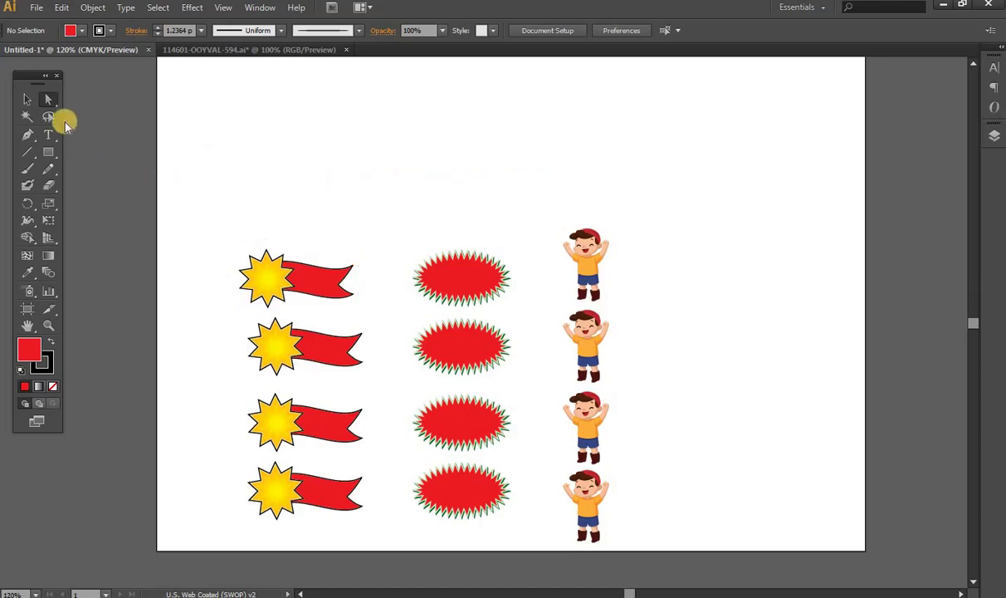
Marquee-select all four star-and-ribbon banners with the Selection tool
click(24, 102)
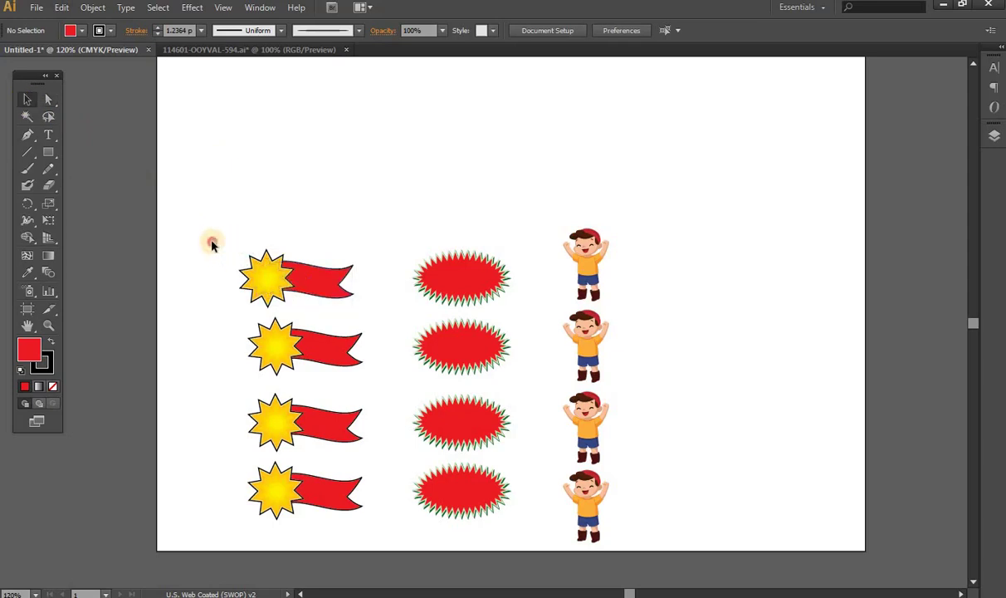
mouse_move(211, 241)
mouse_down()
mouse_move(370, 288)
mouse_move(383, 532)
mouse_up()
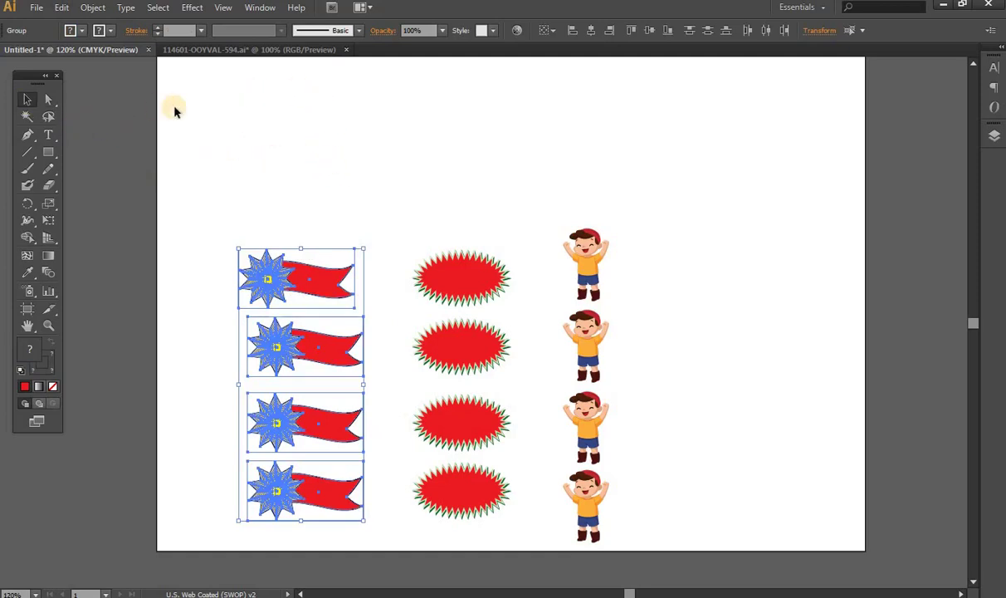
key(ctrl+shift+b)
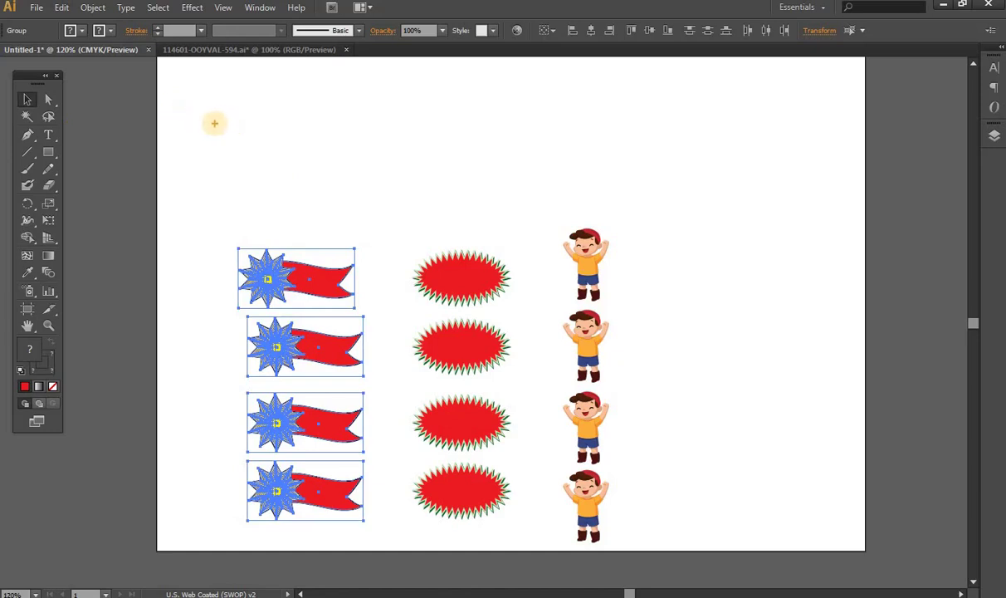
Add a two-line caption 'SELECT 4 GUYS AND MAKE A GROUP / THEN CALLED NESTED GROUP'
click(214, 123)
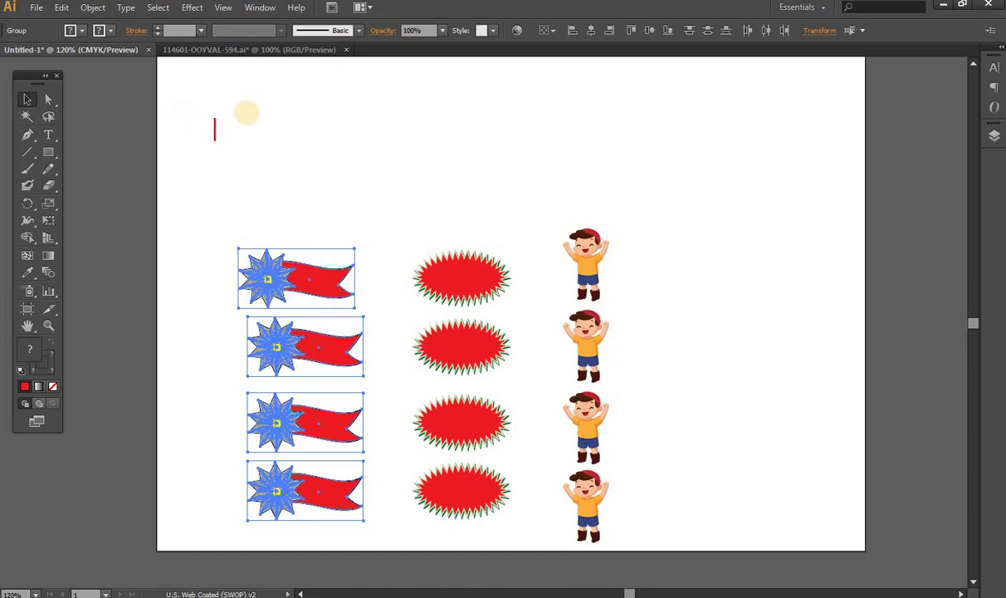
text(SE)
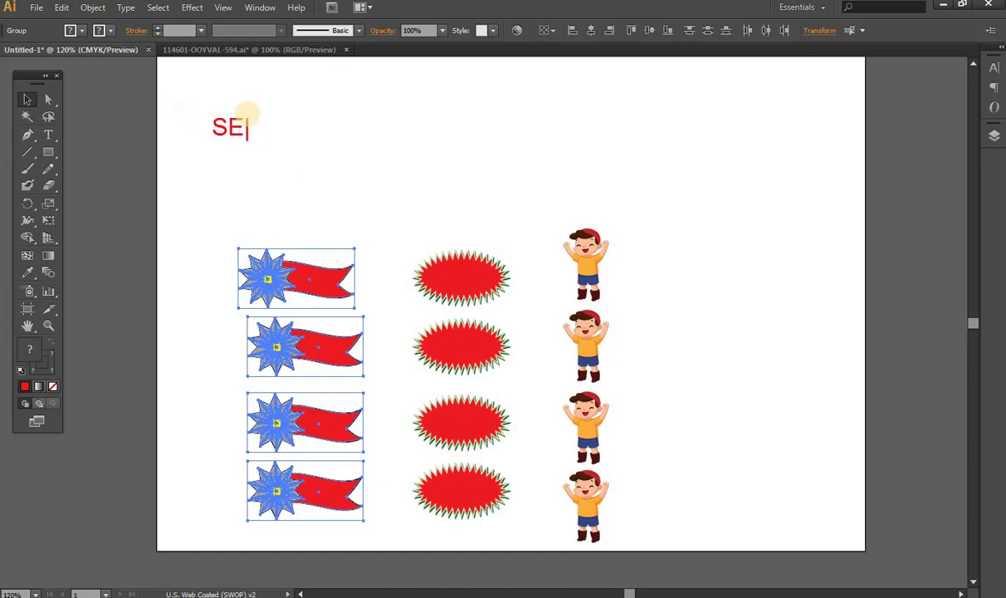
text(LECT )
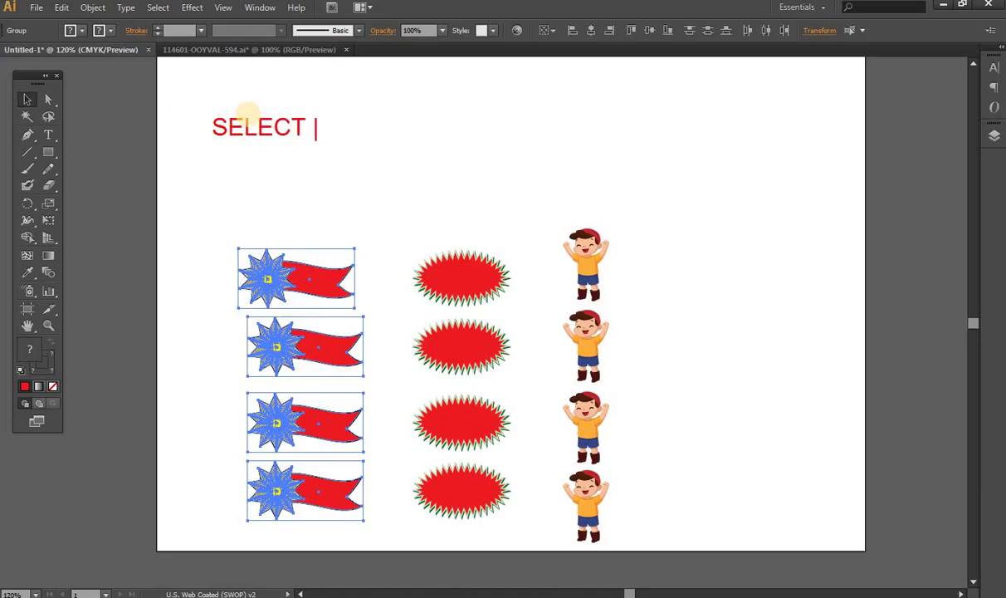
text(4 G)
text(U)
key(BackSpace)
text(UYS)
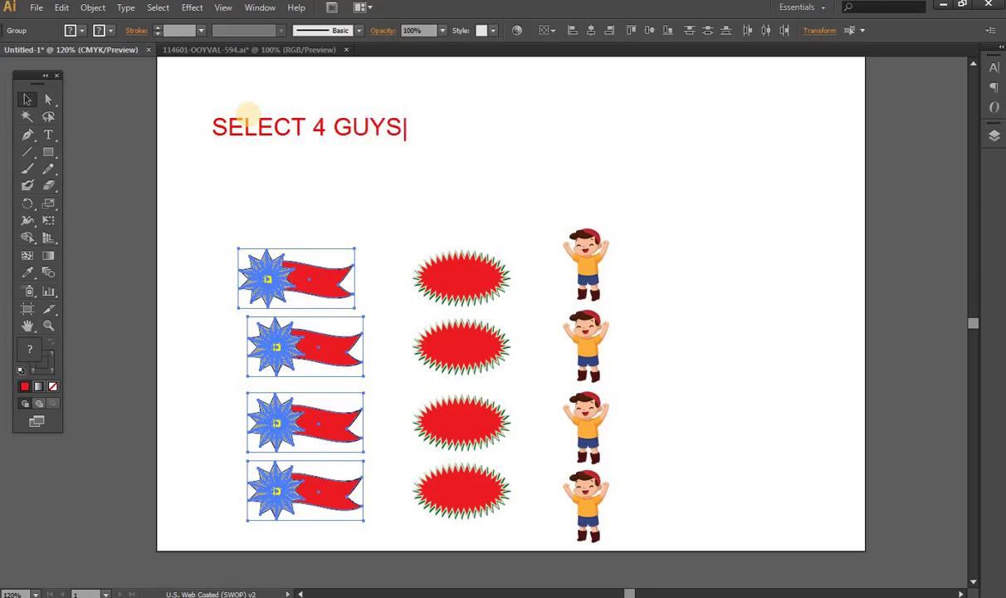
text( AND SEL)
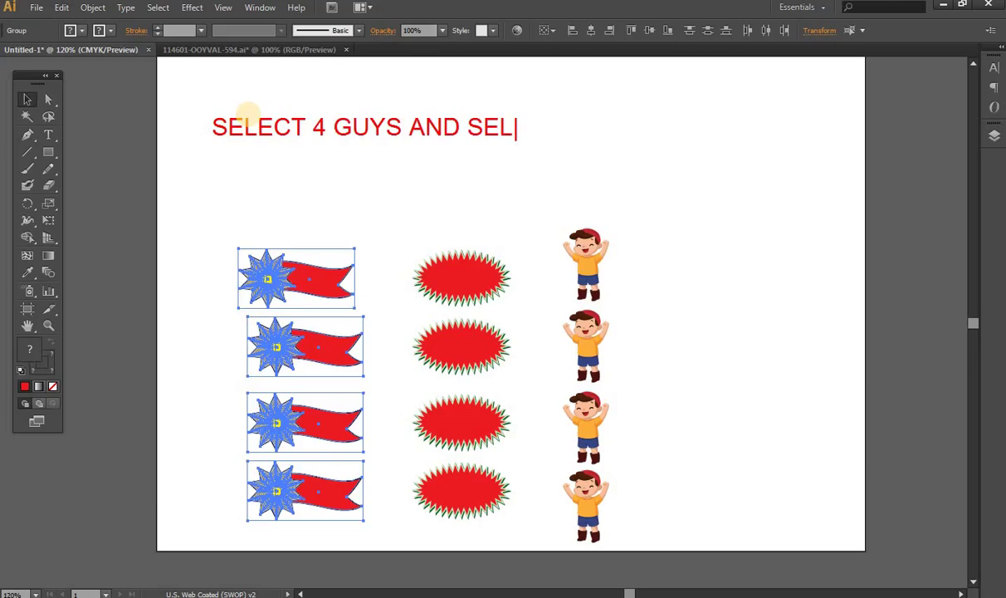
key(BackSpace)
key(BackSpace)
key(BackSpace)
text(MA)
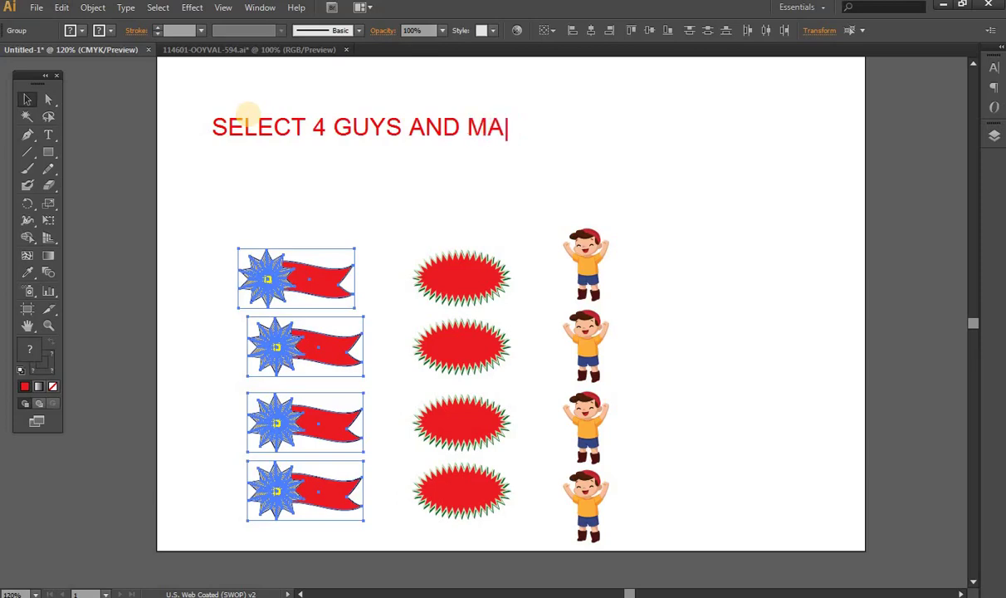
text(KE A )
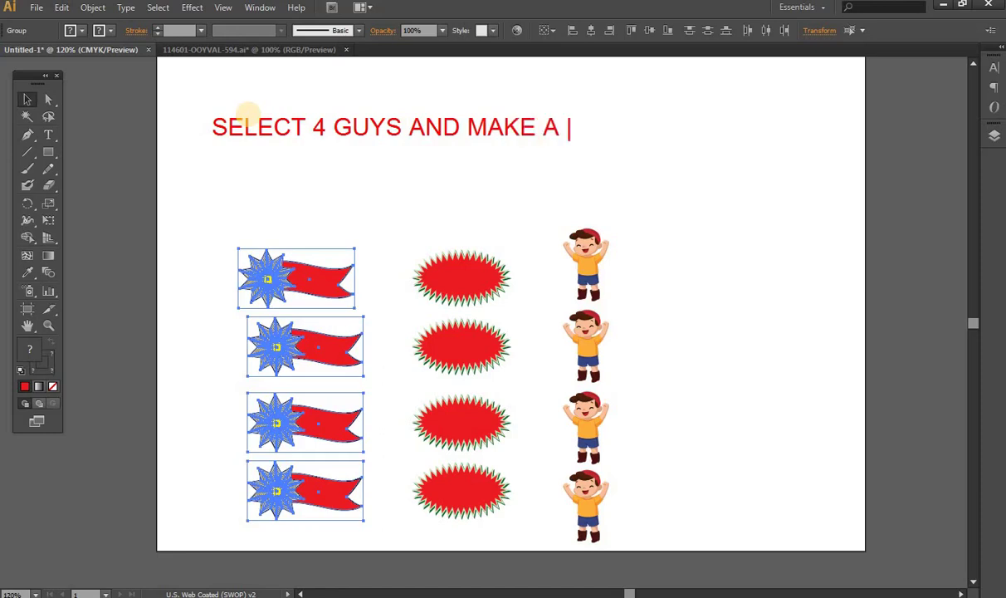
text(GROUP)
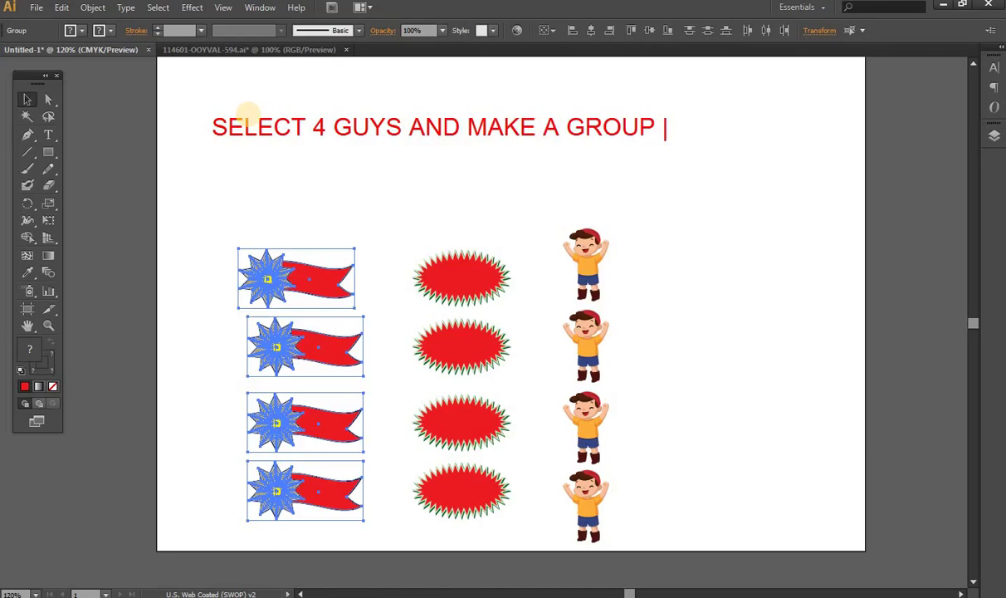
key(Return)
text(T)
text(HEN CALL)
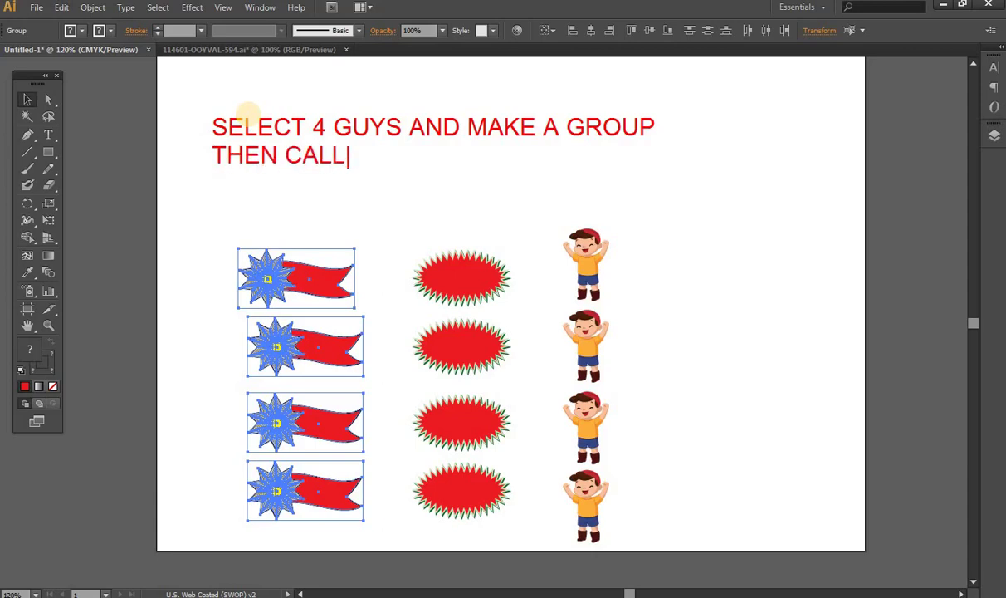
text(ED )
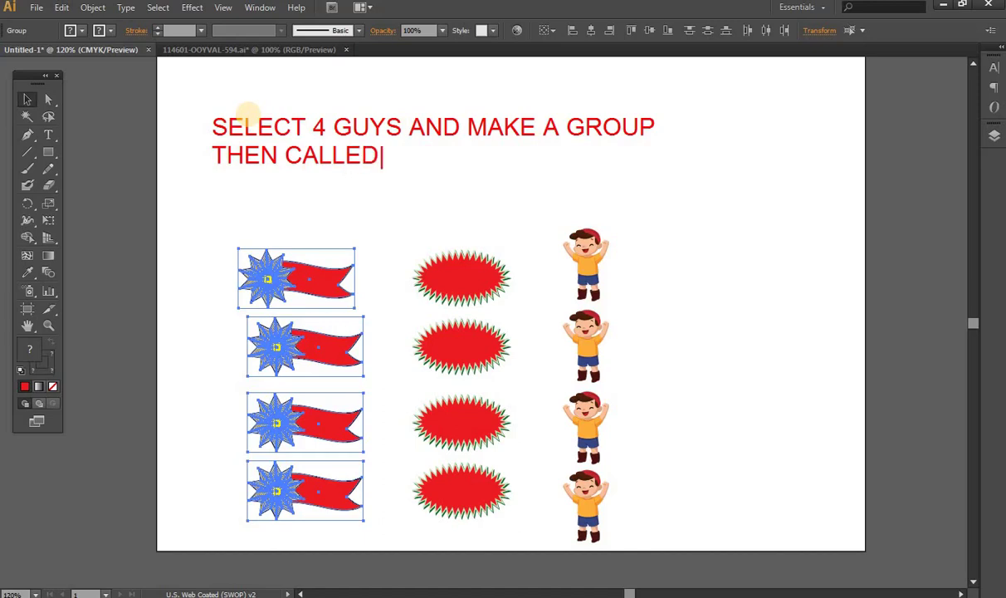
text(NEST)
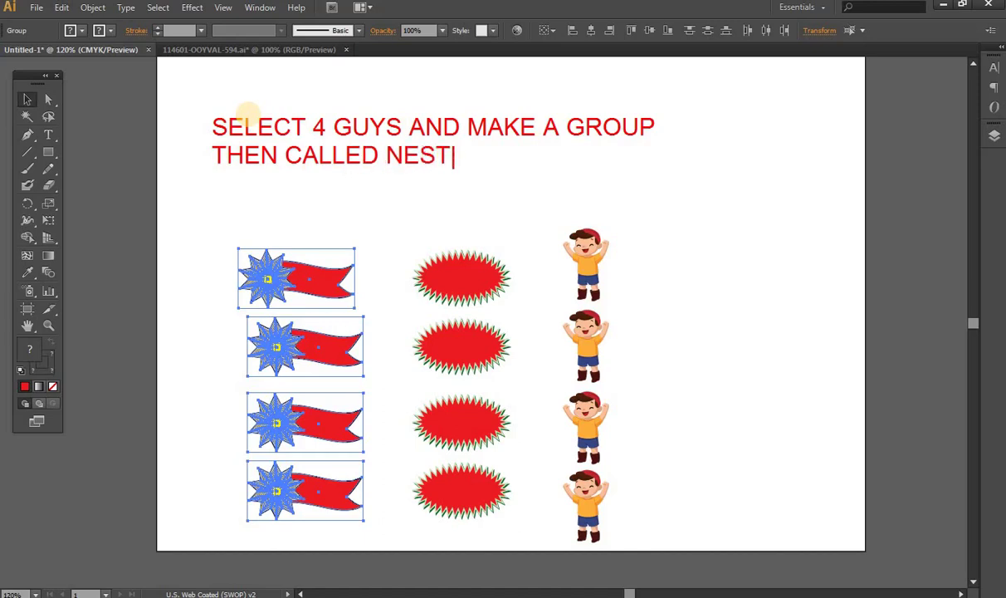
text(ED GROP)
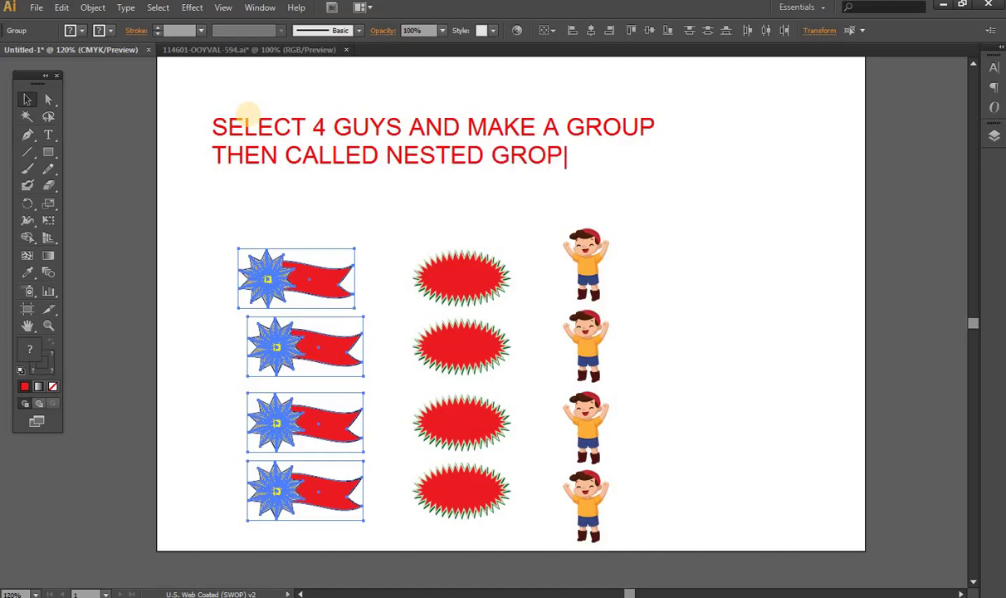
key(BackSpace)
key(BackSpace)
text(OUP)
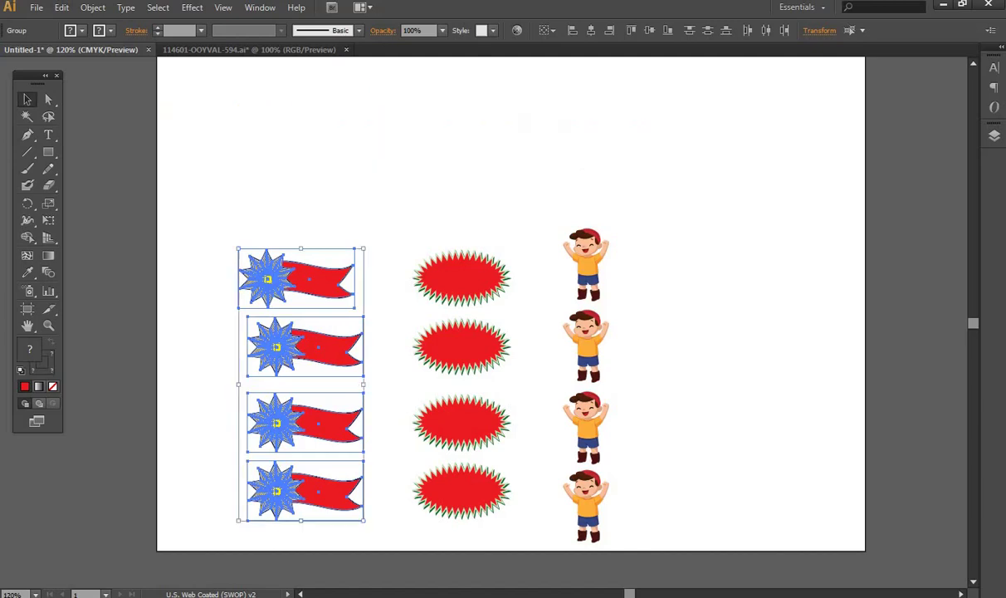
key(ctrl+g)
Group the four banners with Object > Group, then nudge the group slightly left
click(157, 8)
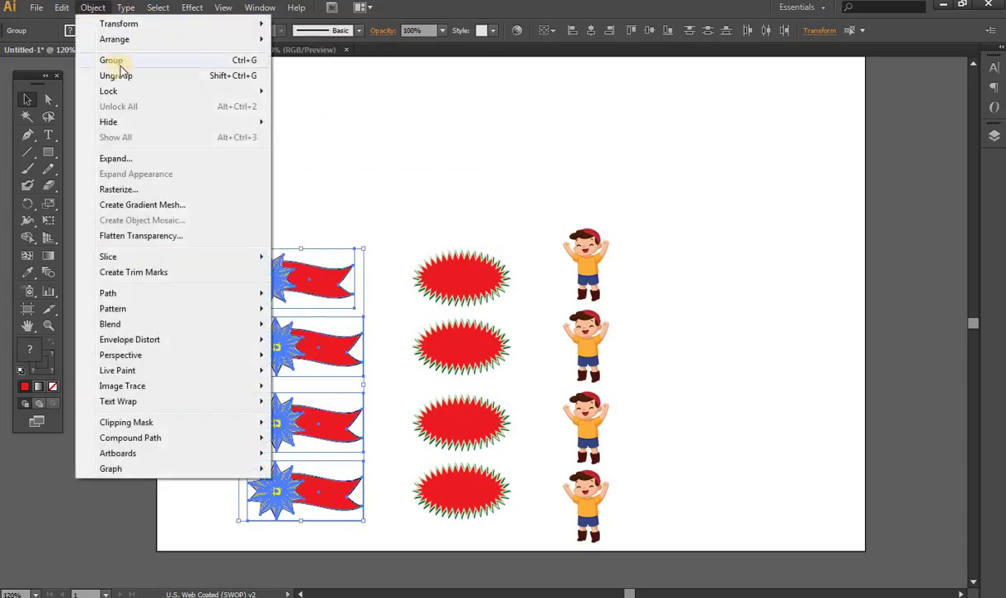
click(117, 61)
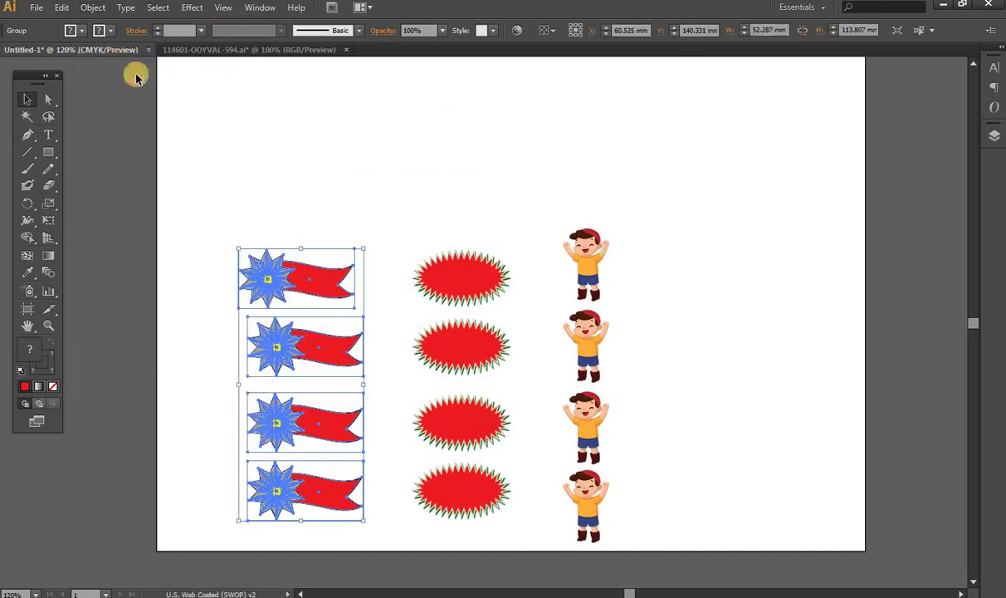
click(212, 122)
click(272, 282)
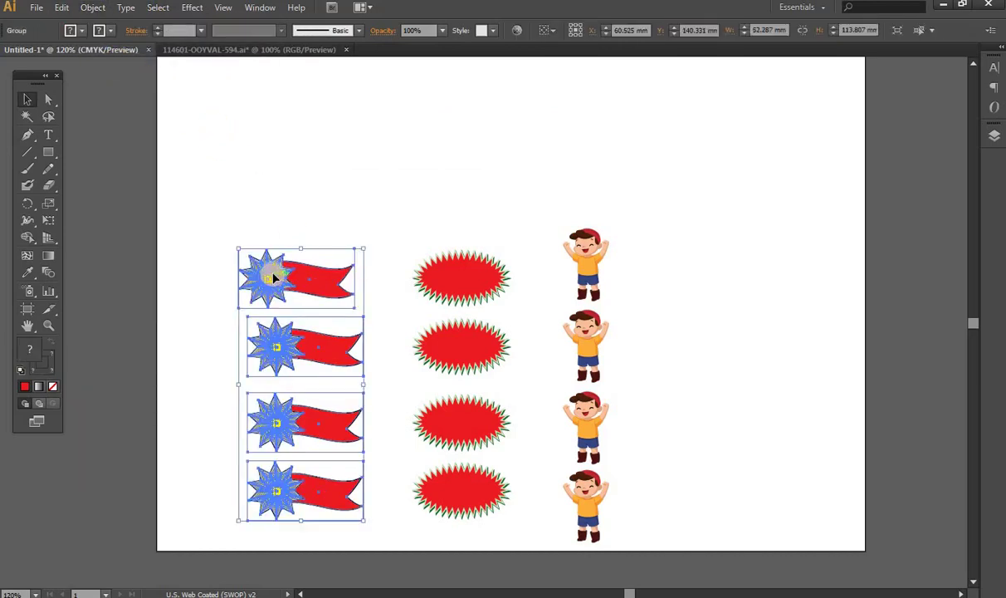
mouse_move(318, 287)
mouse_down()
mouse_move(330, 186)
mouse_move(314, 304)
mouse_move(310, 294)
mouse_up()
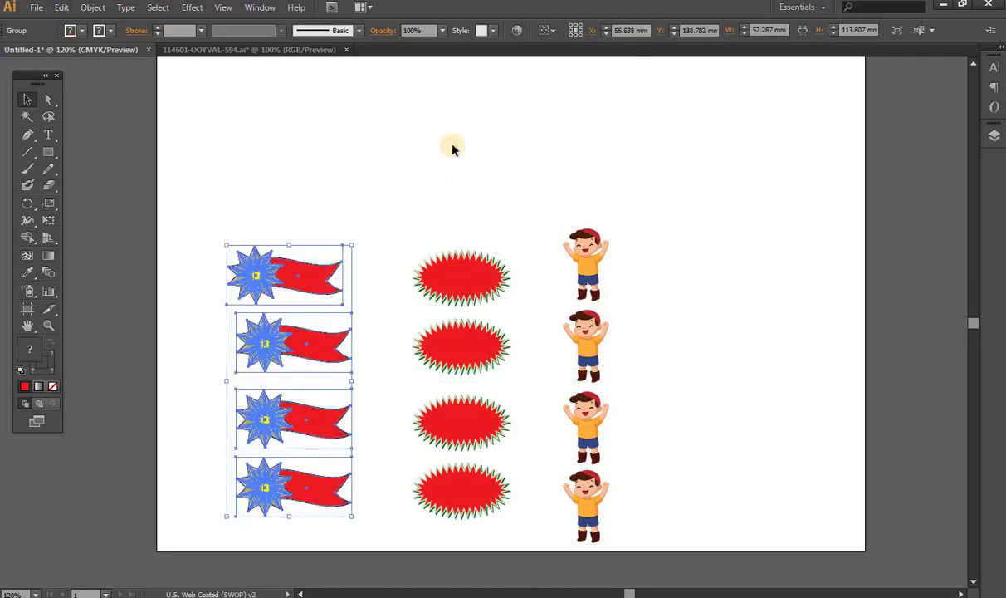
click(67, 118)
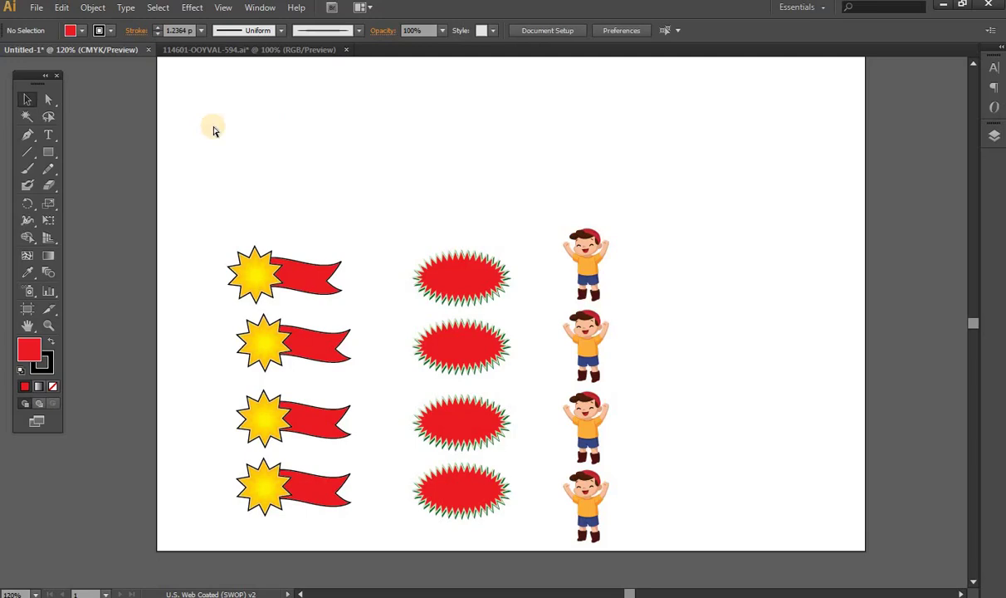
drag(225, 126, 210, 97)
text(INCL)
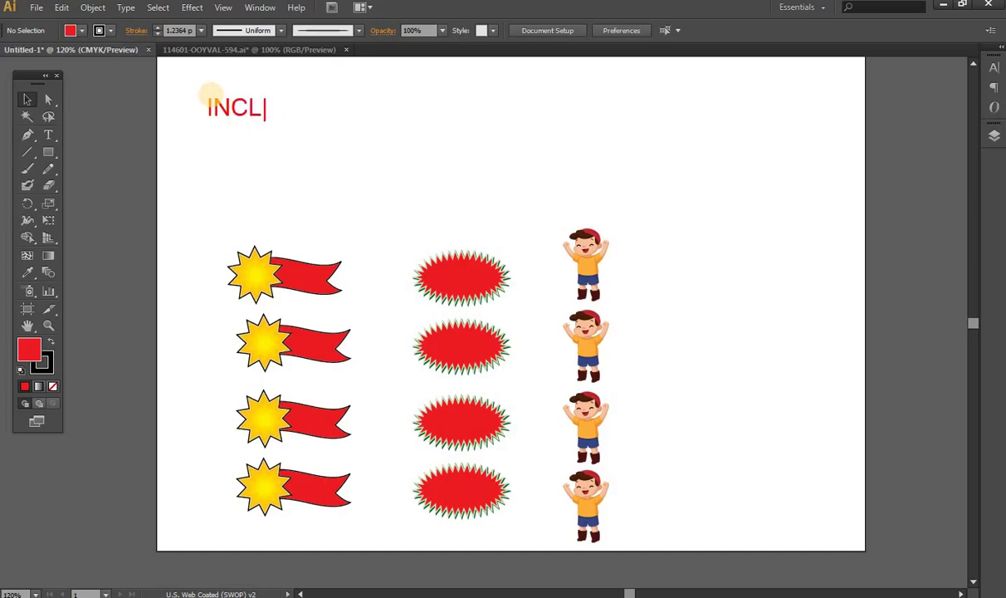
text(UDE O)
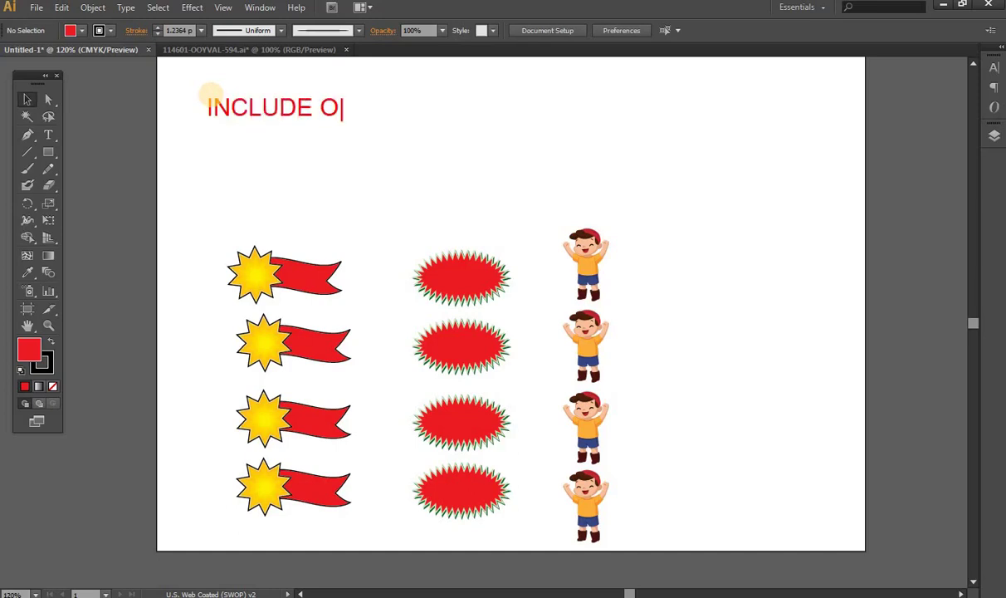
text(THER GUYES )
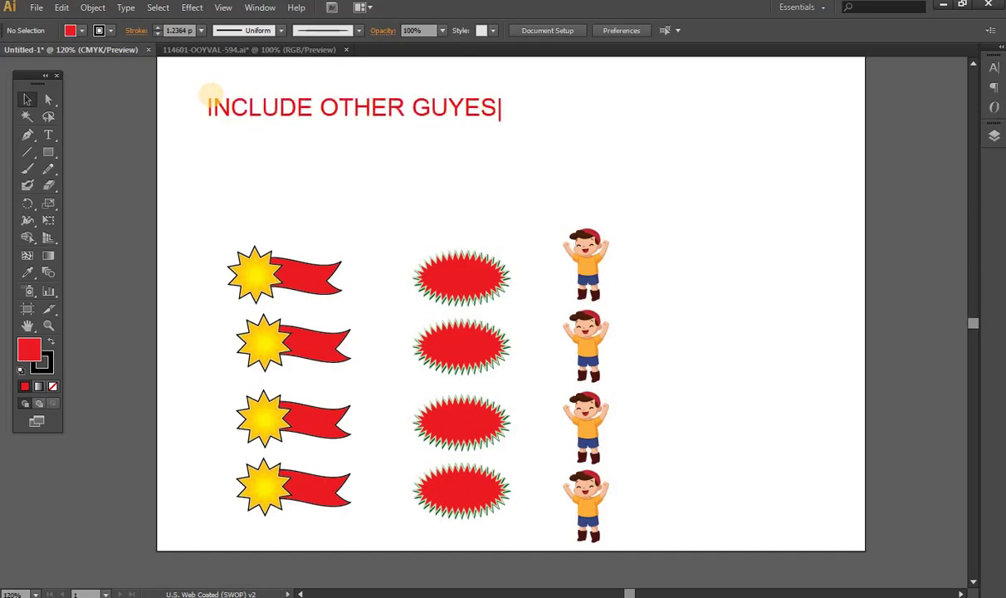
text(IN G)
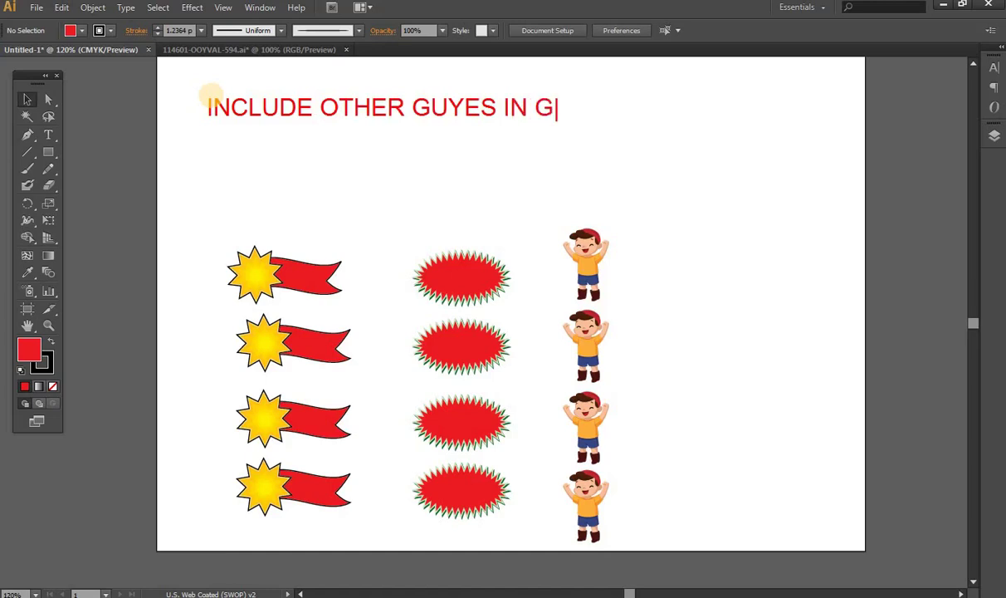
text(ORUP)
key(BackSpace)
key(BackSpace)
key(BackSpace)
key(BackSpace)
text(ROUP)
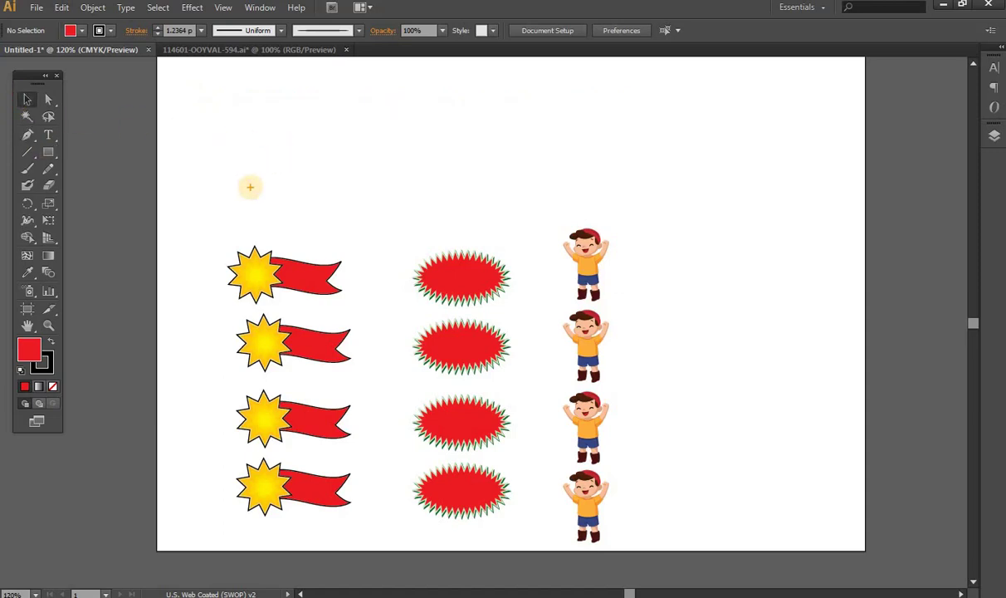
click(218, 116)
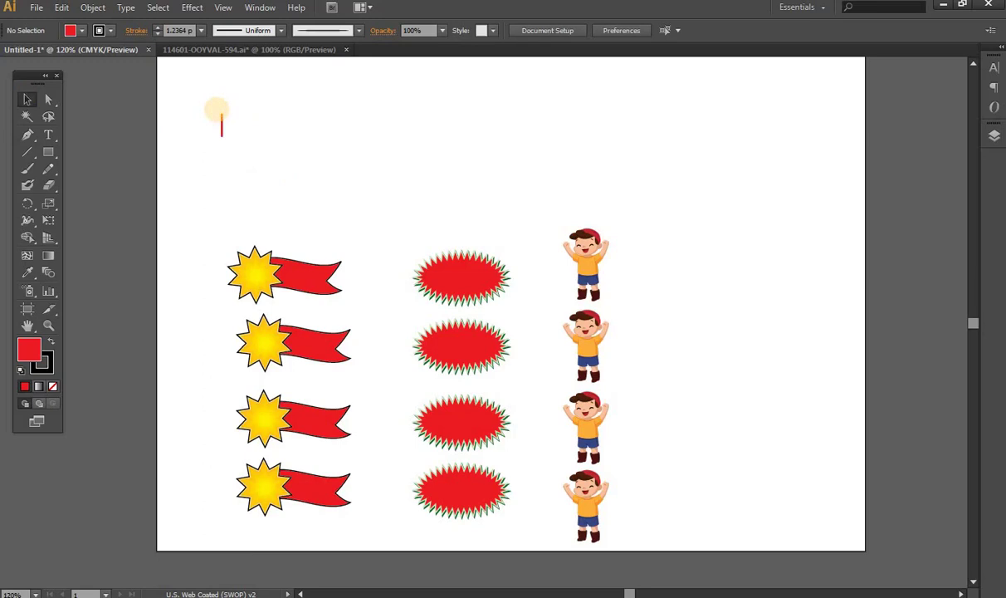
text(BY SELEC)
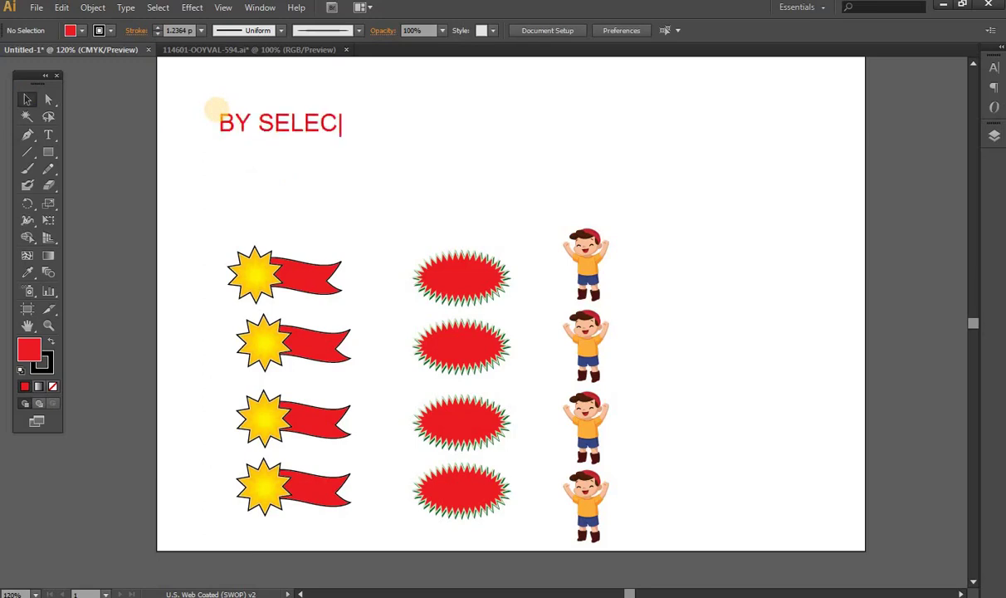
text(TION OF )
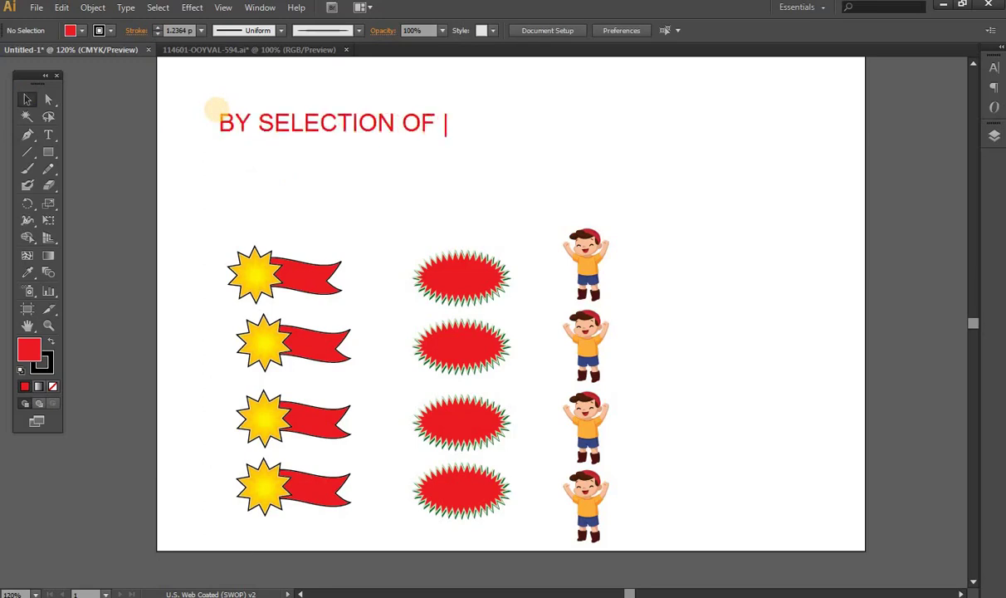
text(REGULAR )
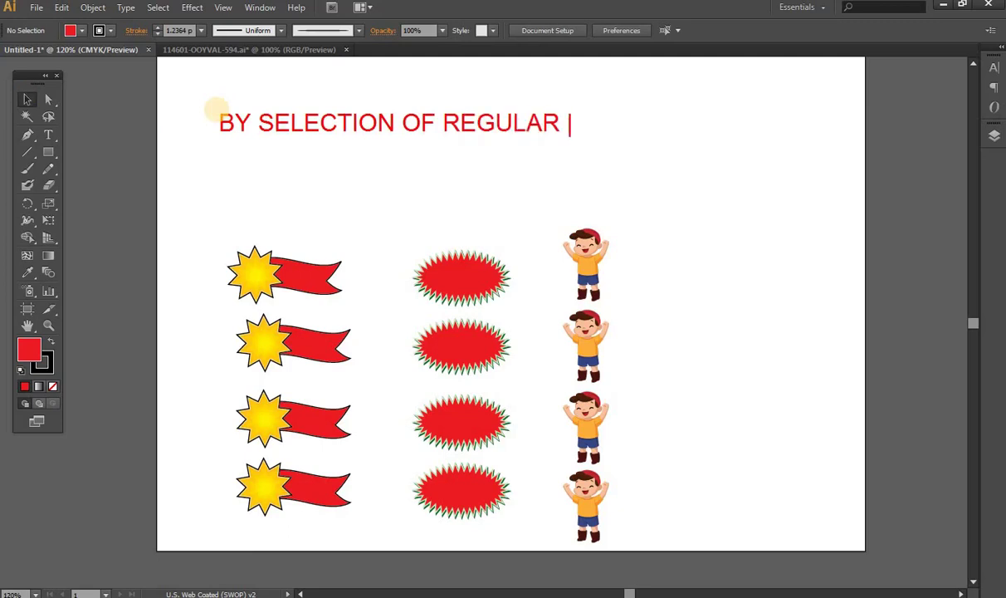
text(T)
key(BackSpace)
text(SELEC)
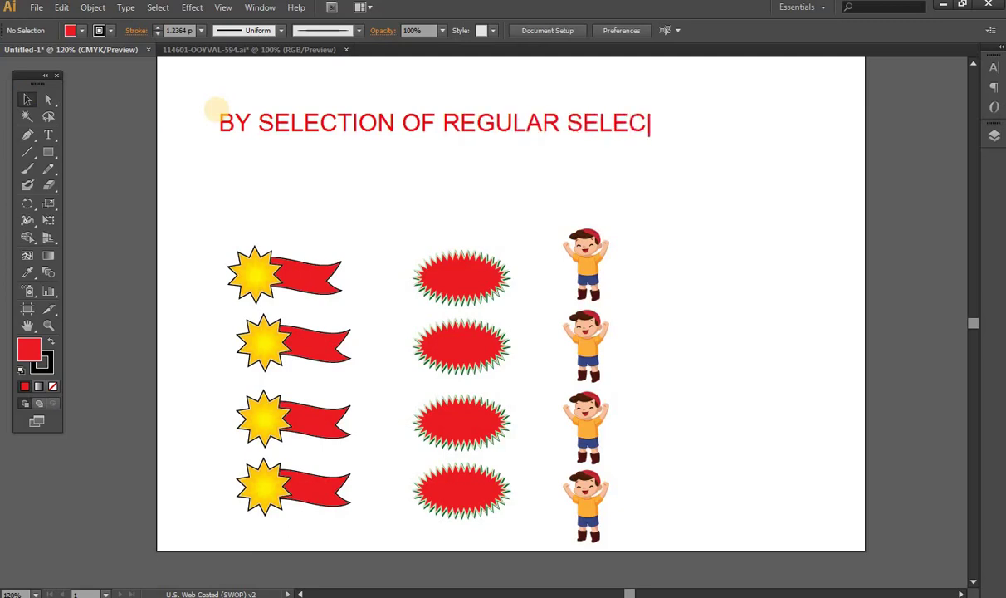
text(TION TOOL)
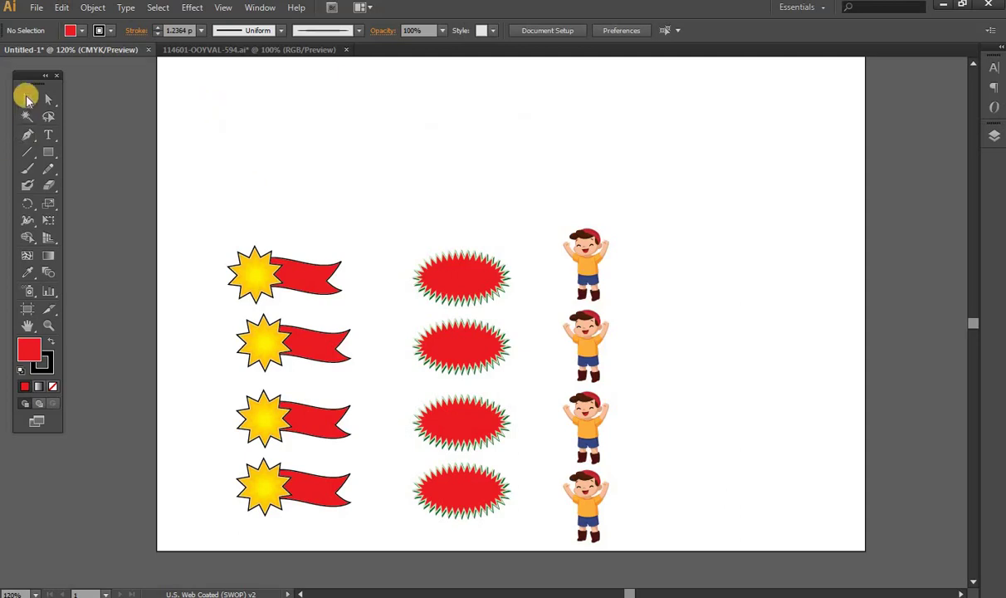
click(27, 98)
Group the four spiky red ovals, then group the four cartoon boys
drag(377, 234, 529, 528)
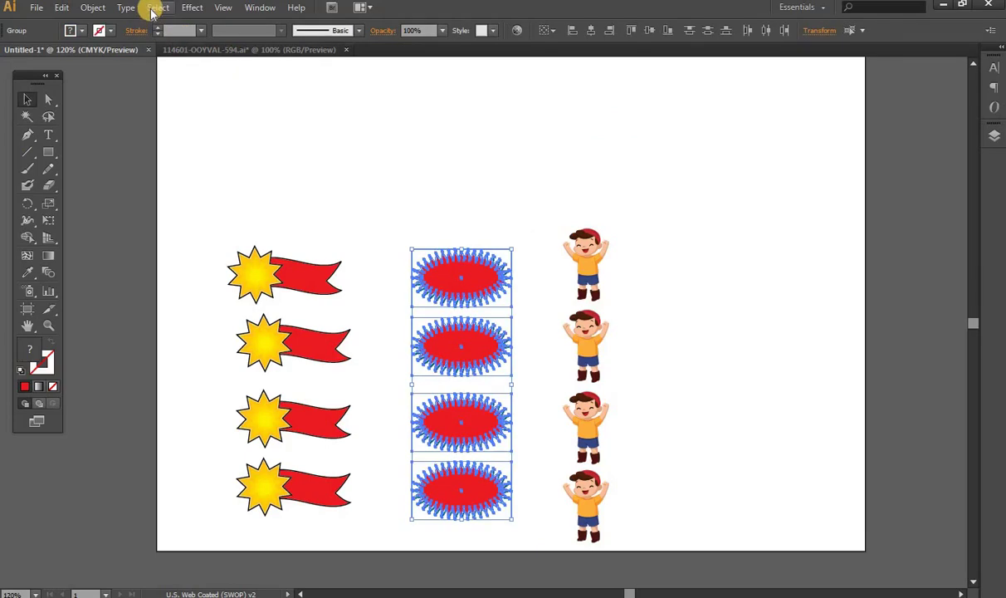
click(93, 9)
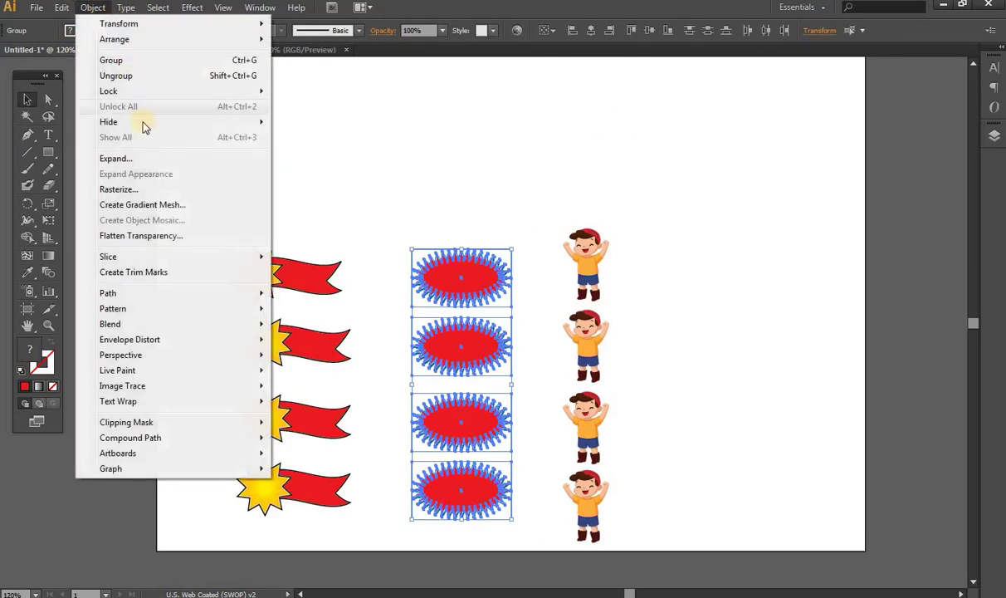
click(112, 60)
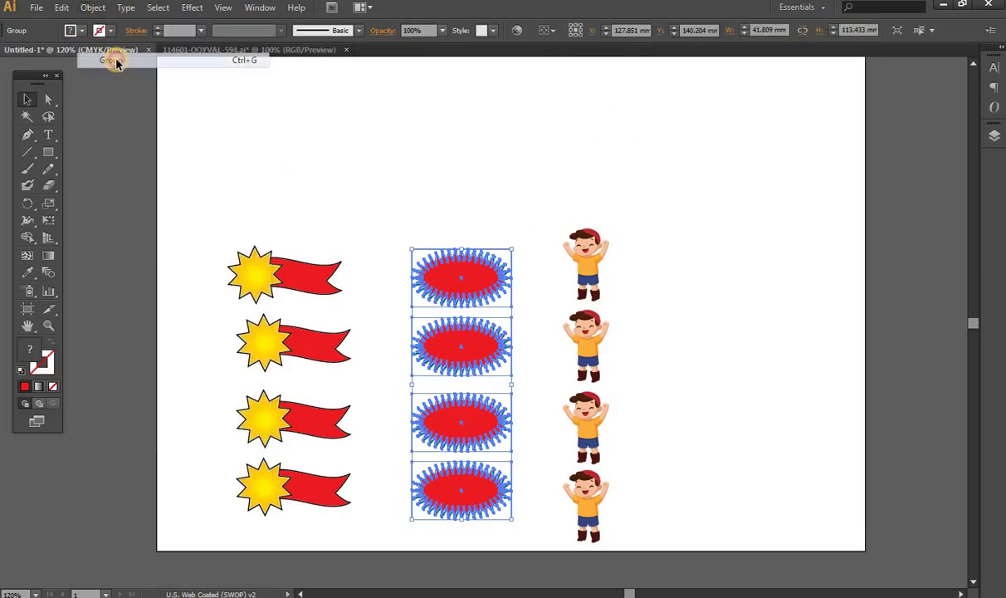
click(538, 222)
drag(538, 222, 636, 546)
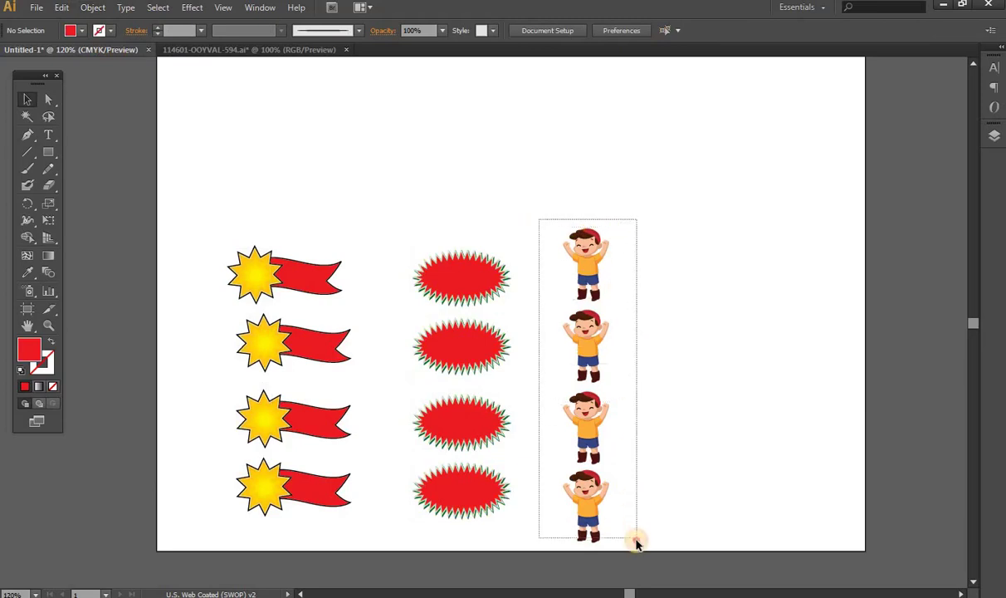
click(93, 9)
click(114, 60)
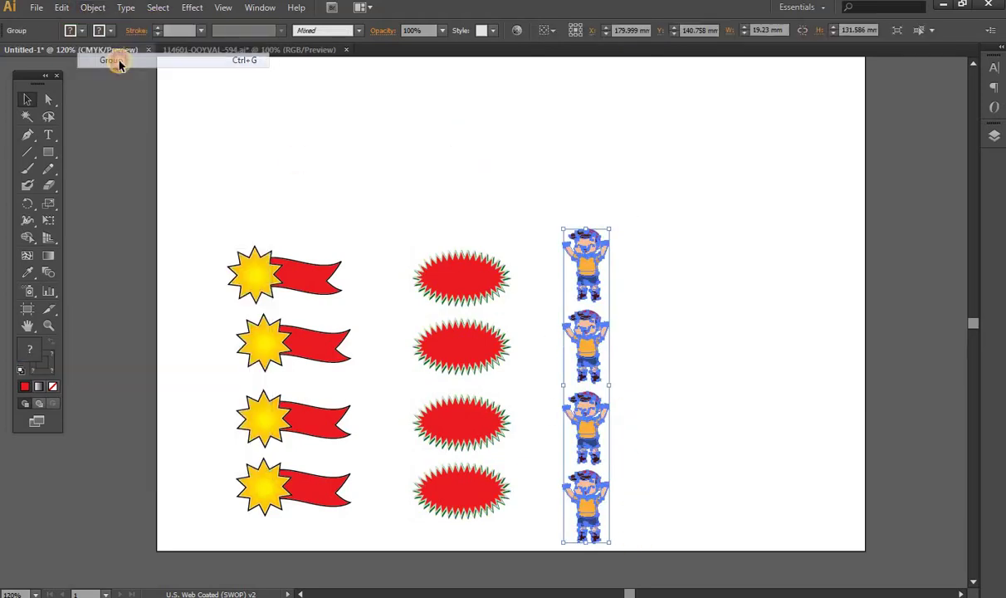
click(341, 169)
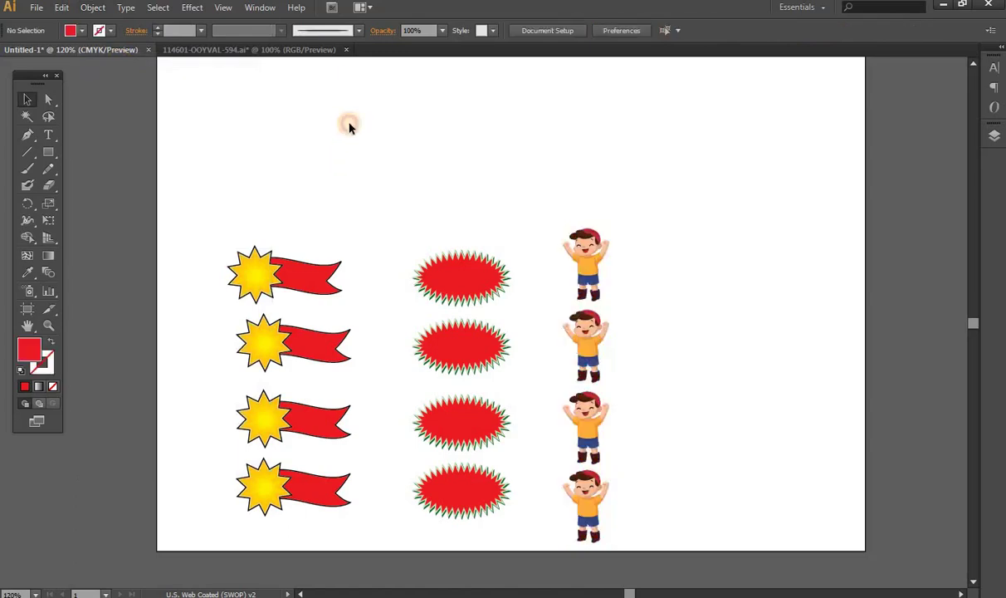
Click the banner, oval and boy columns in turn to confirm each selects as one group
click(289, 278)
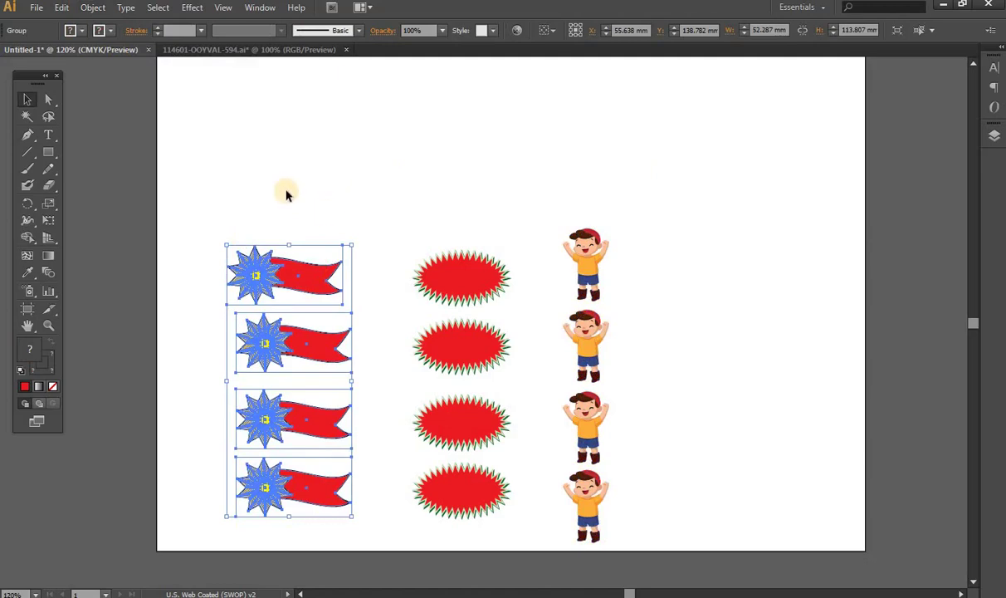
click(310, 191)
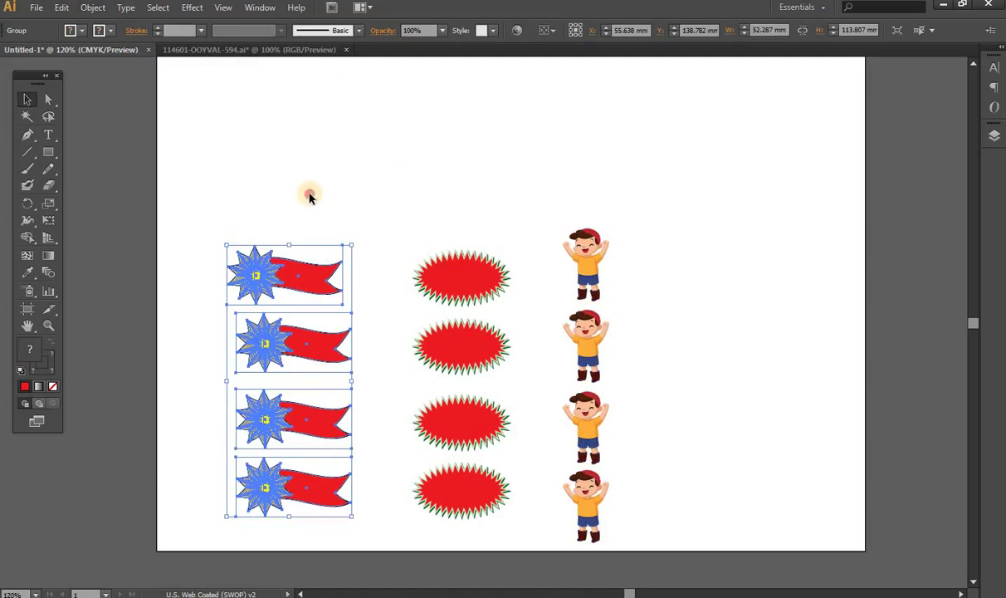
click(448, 283)
click(480, 215)
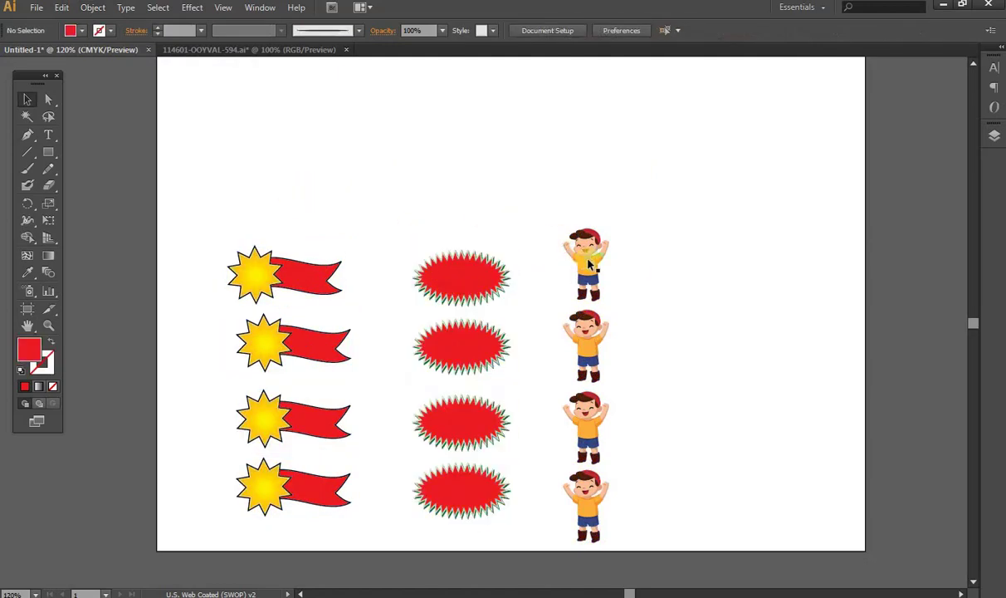
click(586, 244)
click(563, 194)
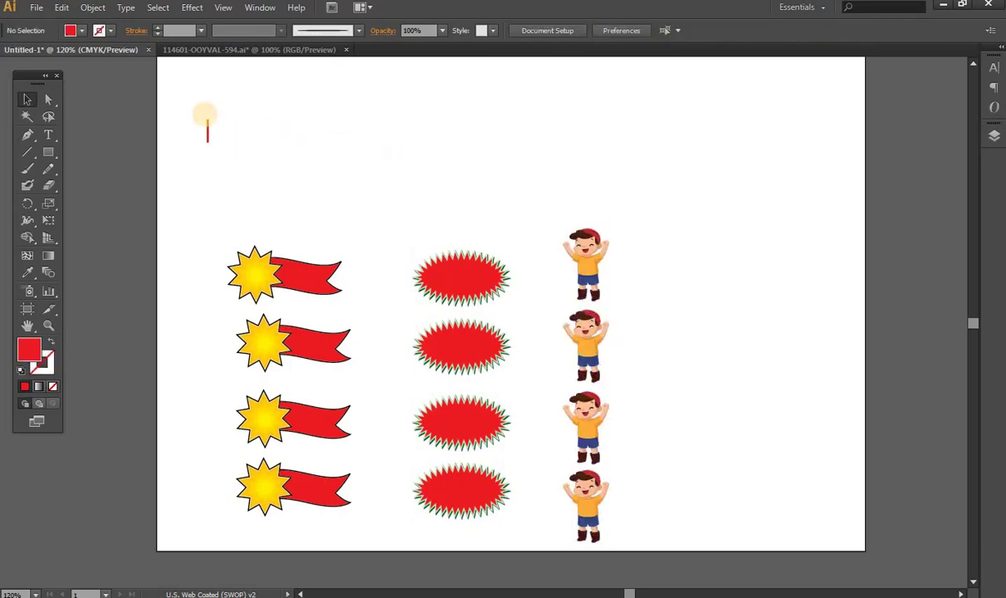
text(EA)
text(CH )
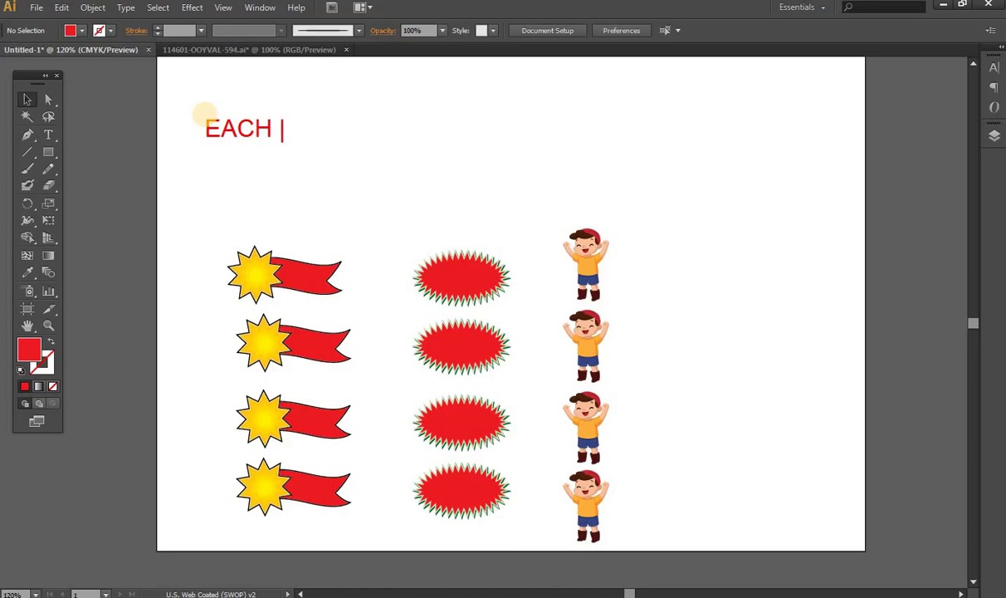
text(LINE)
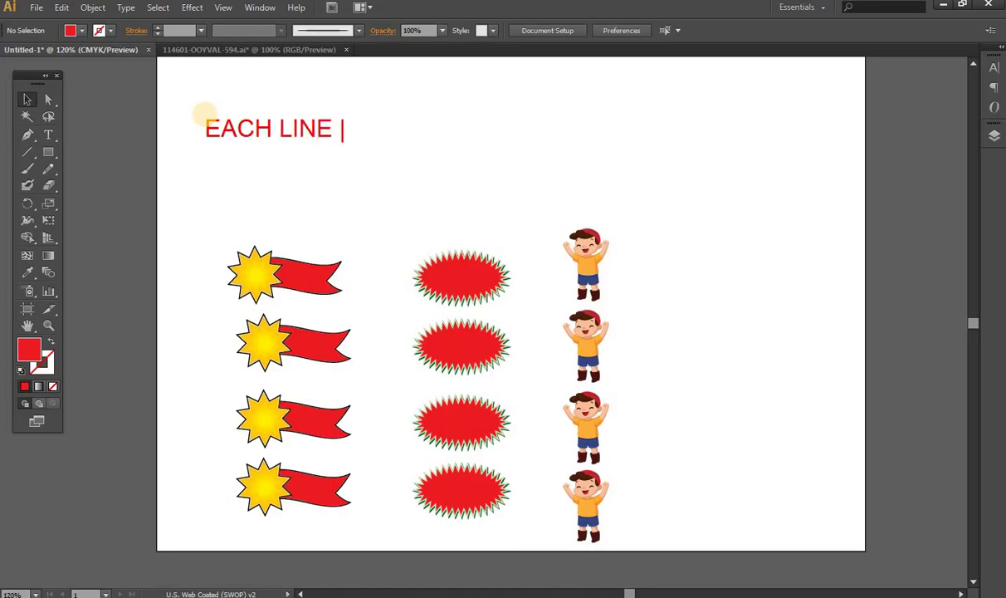
text( EACH)
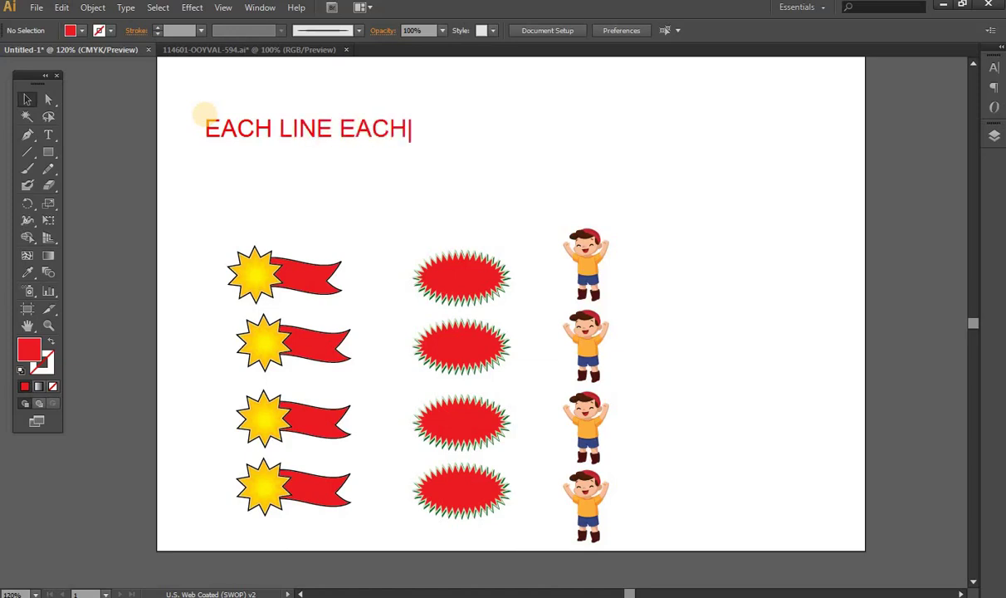
text( ONE I)
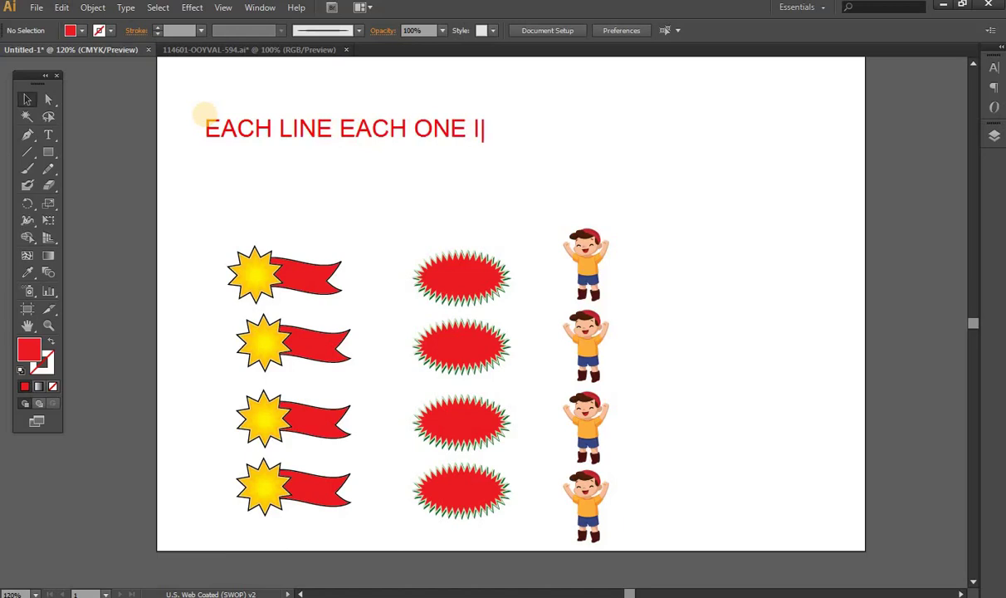
text(S )
text(CLL)
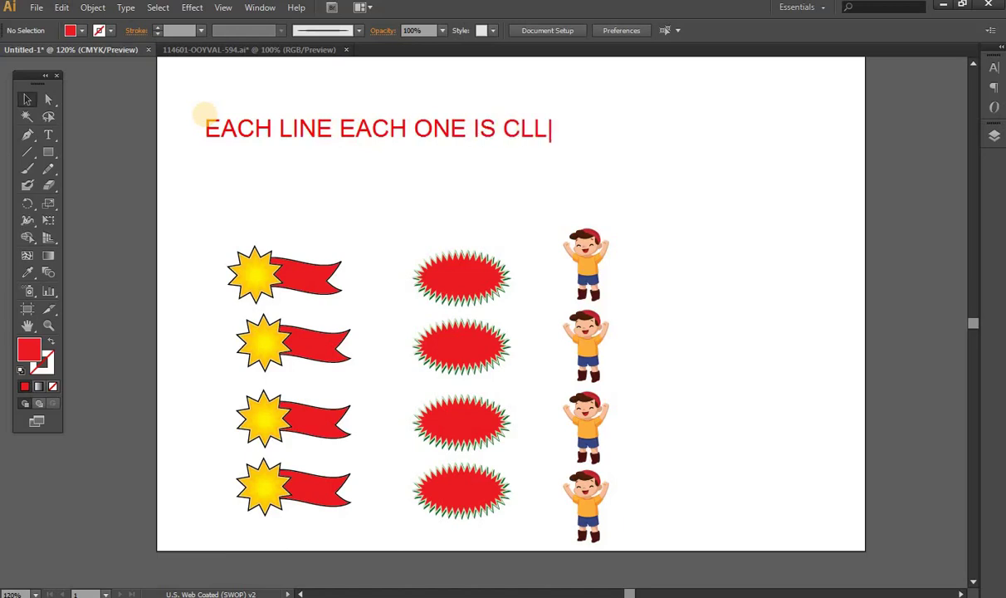
text(ED)
text( NESTED )
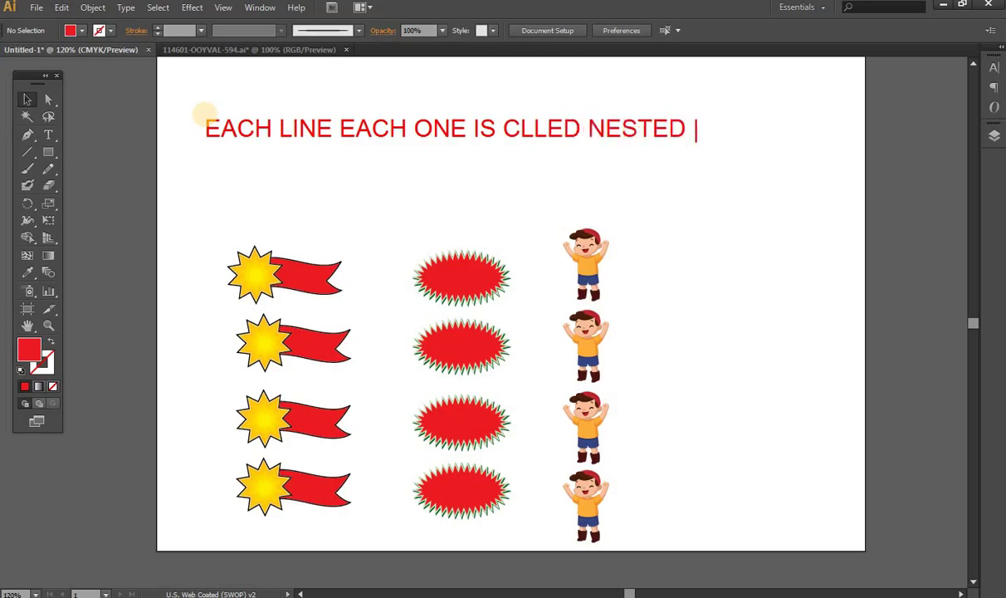
text(GROUP)
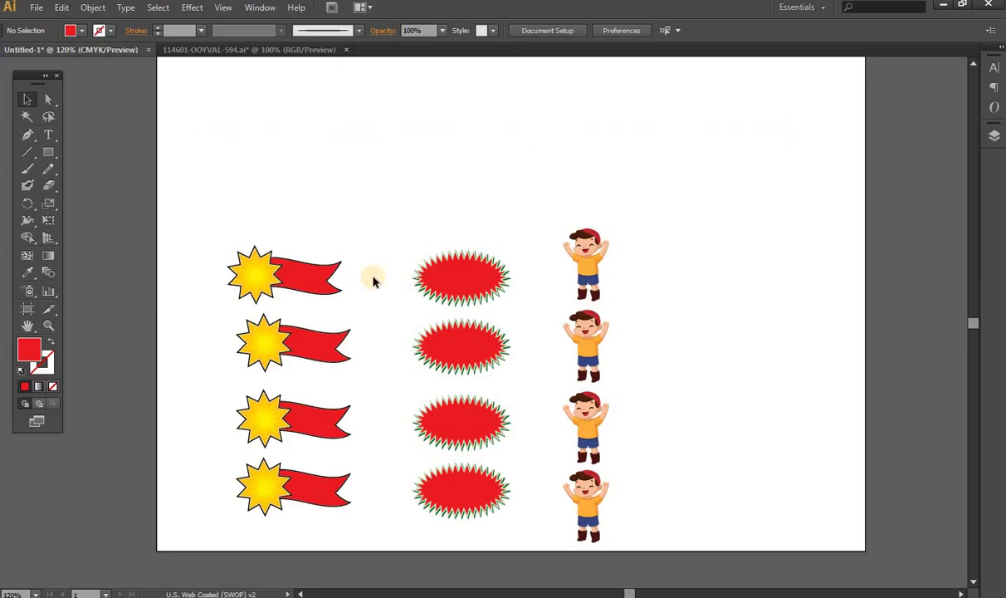
click(336, 267)
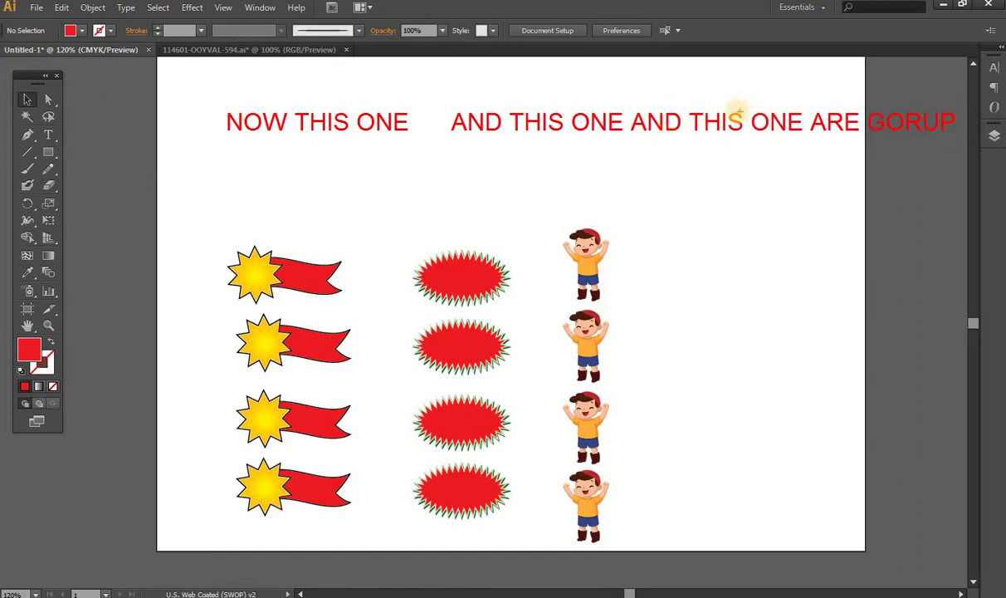
drag(349, 138, 281, 245)
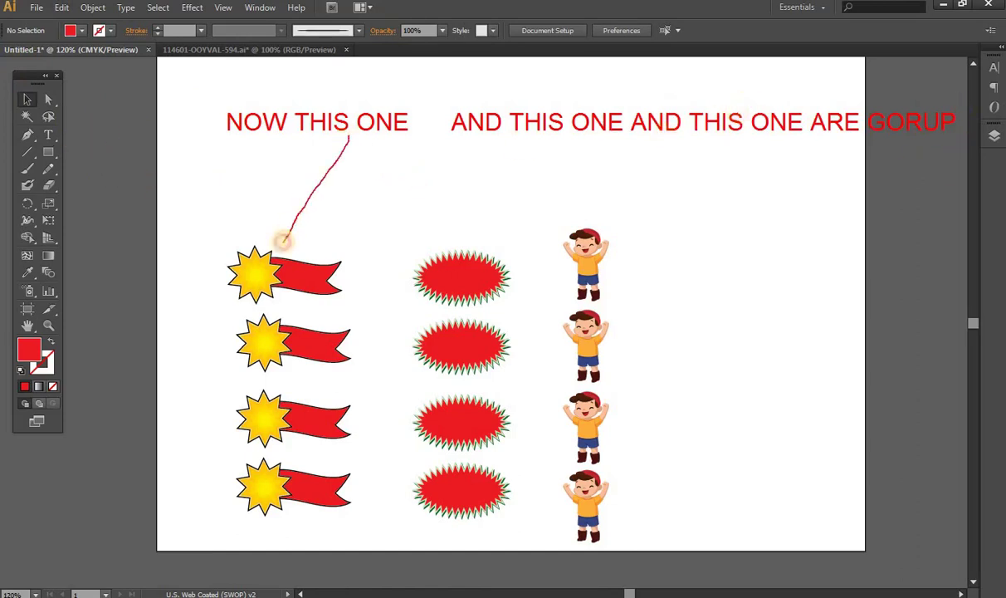
drag(544, 137, 465, 237)
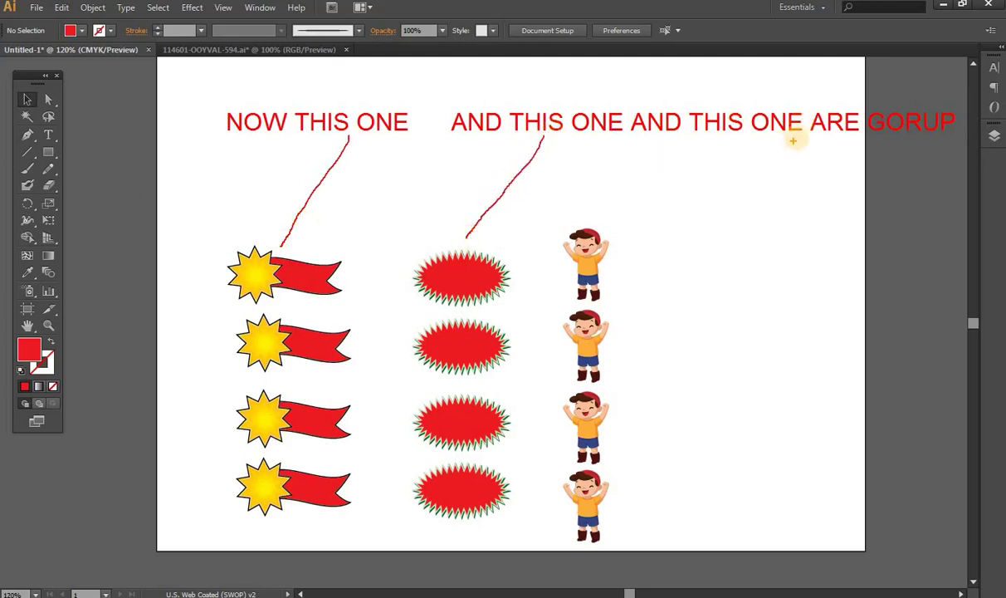
drag(800, 135, 611, 236)
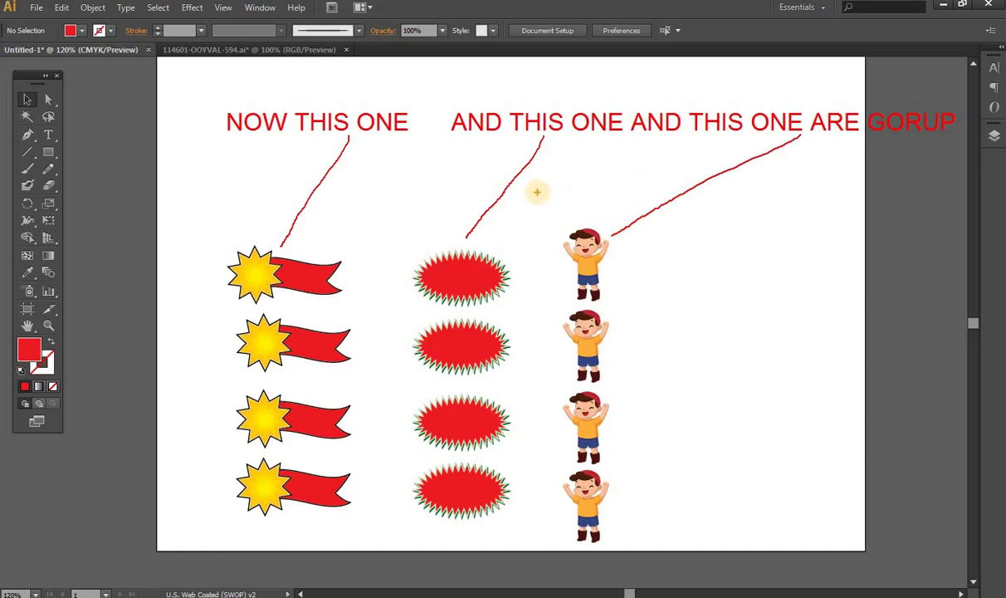
key(Escape)
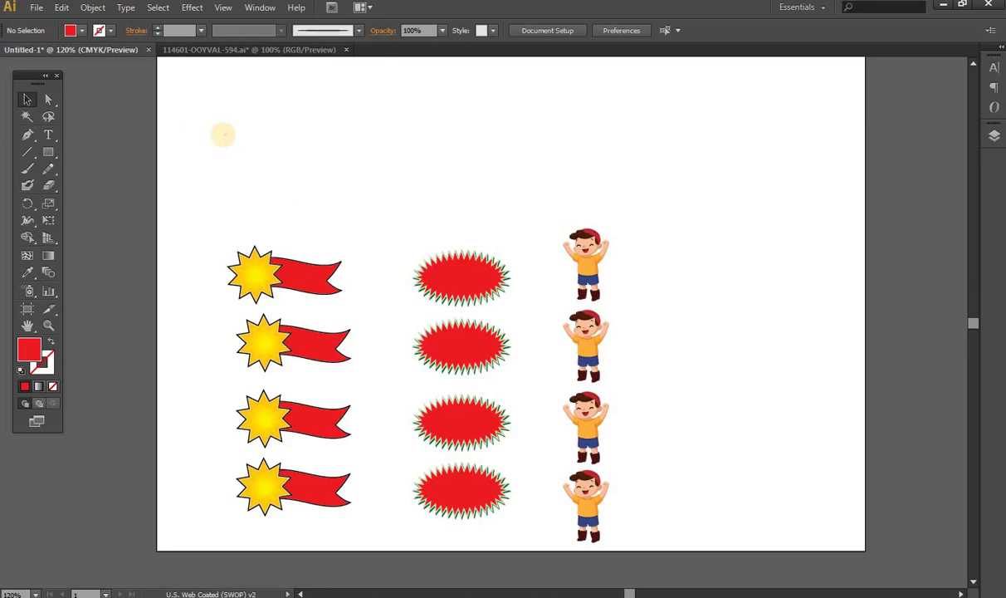
Type the top caption 'NOW SELECT BOTH GROUP LINE AND…', correcting its typos
key(ctrl+2)
drag(213, 120, 214, 98)
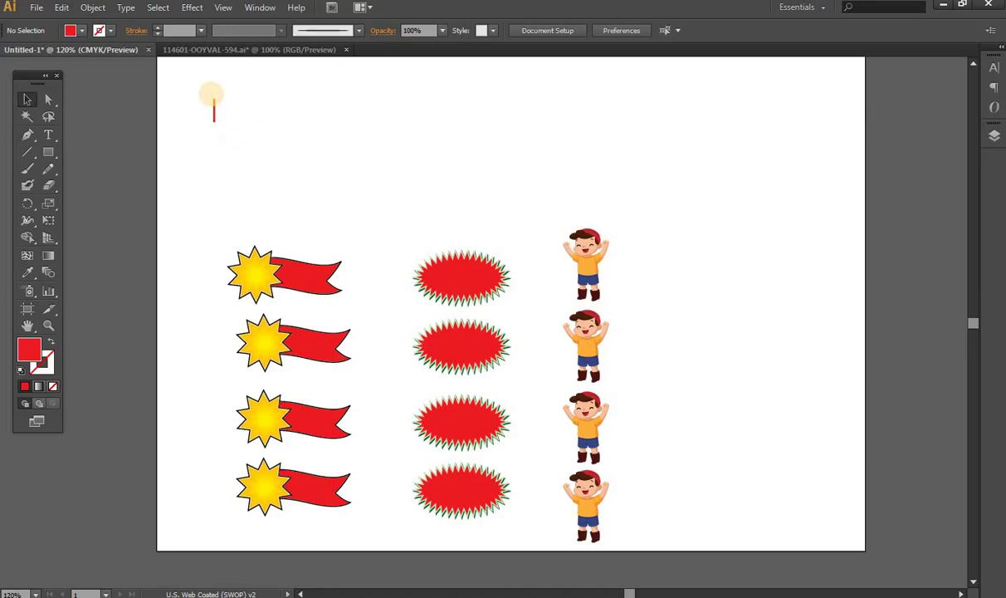
text(NOW S)
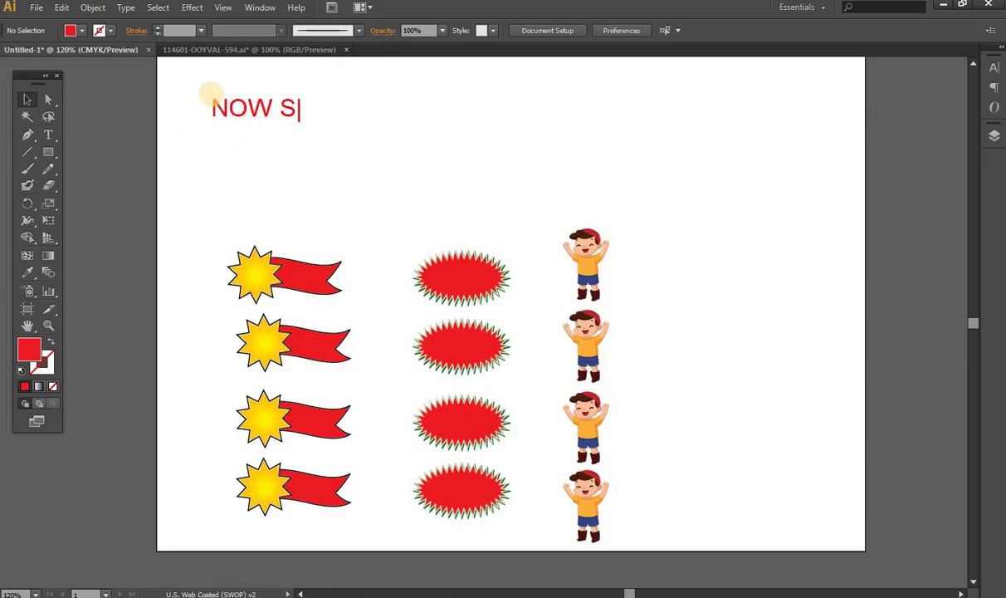
text(ELECT )
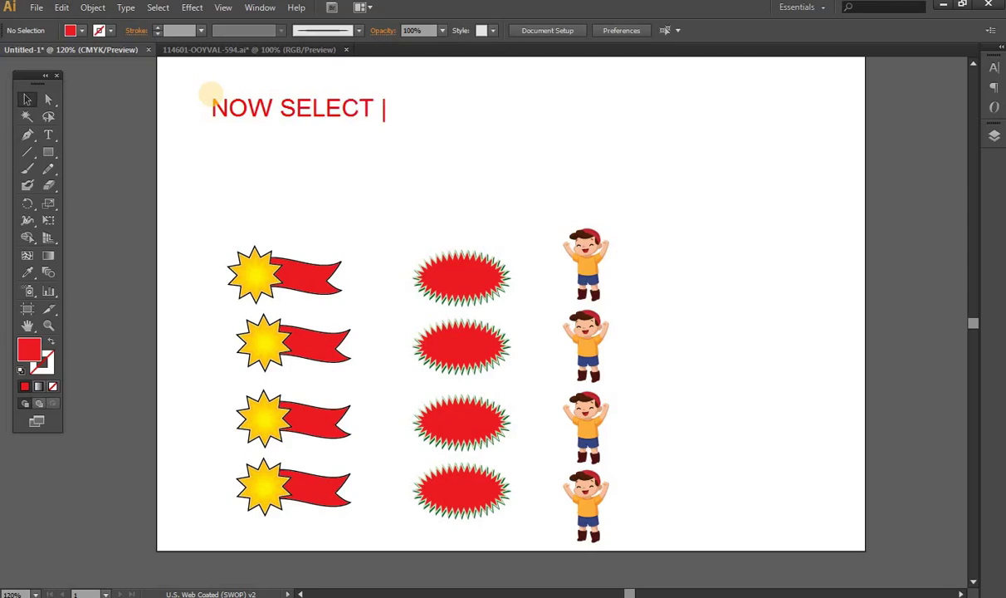
text(BO)
text(TH G)
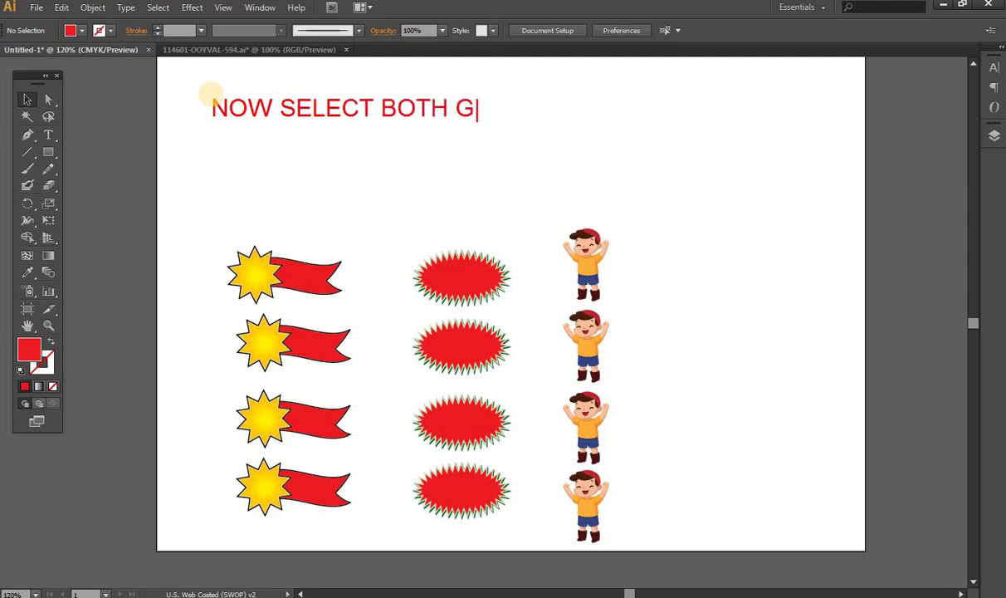
text(ROUP)
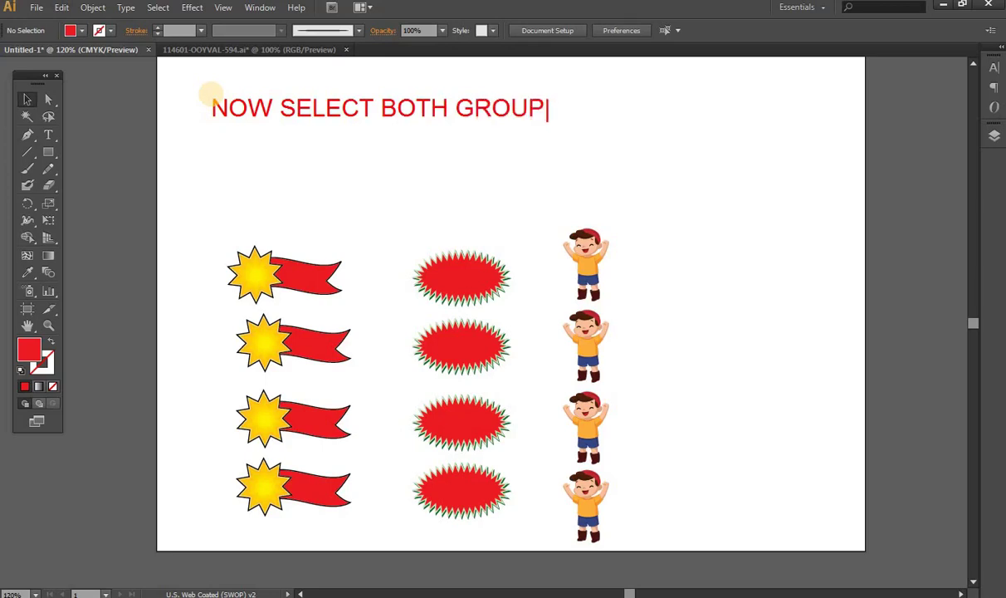
text( LILN)
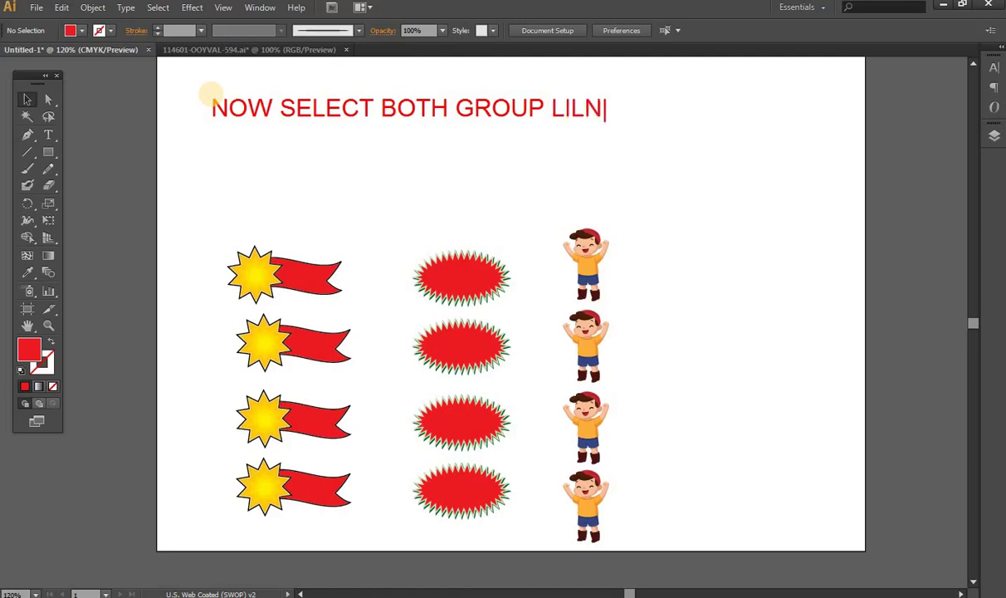
text(E)
key(BackSpace)
key(BackSpace)
key(BackSpace)
key(BackSpace)
key(BackSpace)
text(LIN)
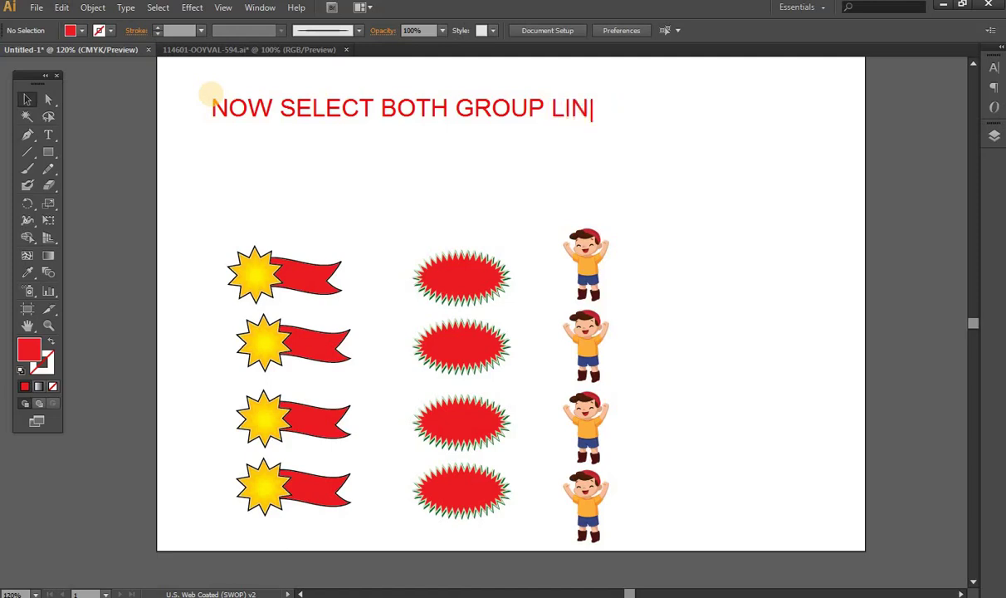
text(E)
text( AND IN)
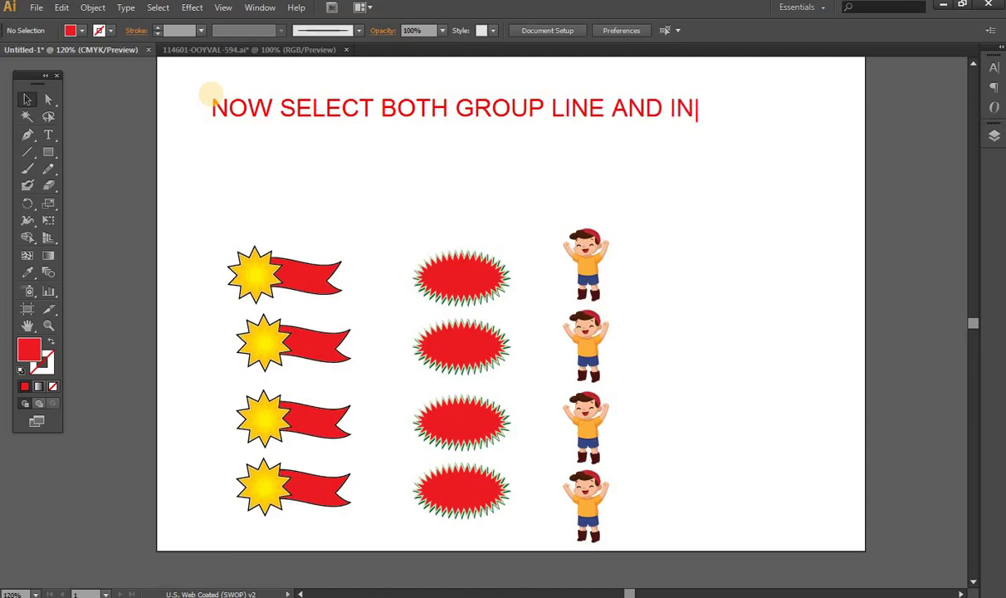
key(BackSpace)
key(BackSpace)
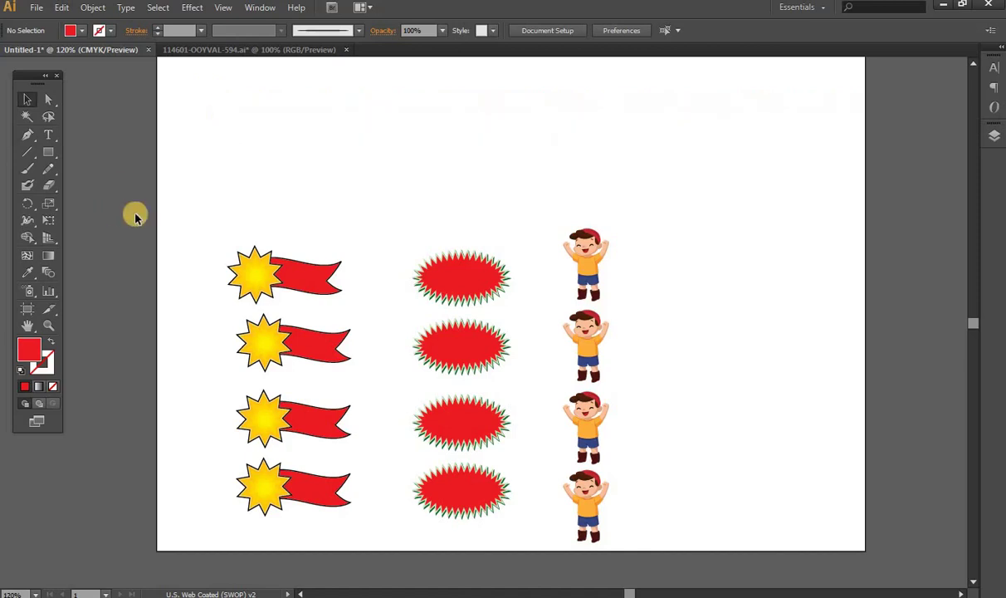
Marquee-select the star-banners and red bursts together, group them, then undo
mouse_move(213, 223)
mouse_down()
mouse_move(530, 529)
mouse_move(512, 517)
mouse_up()
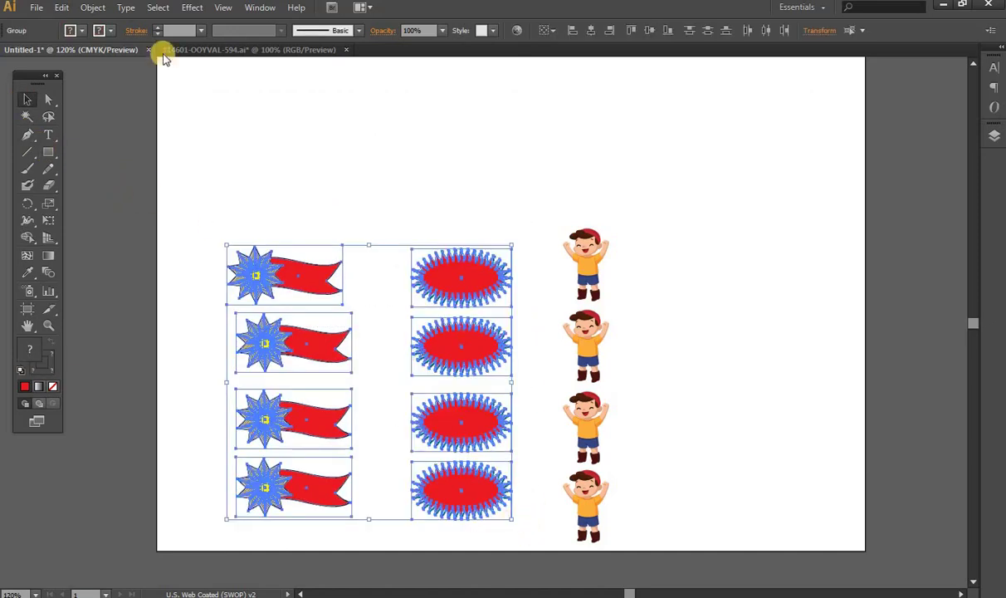
click(94, 8)
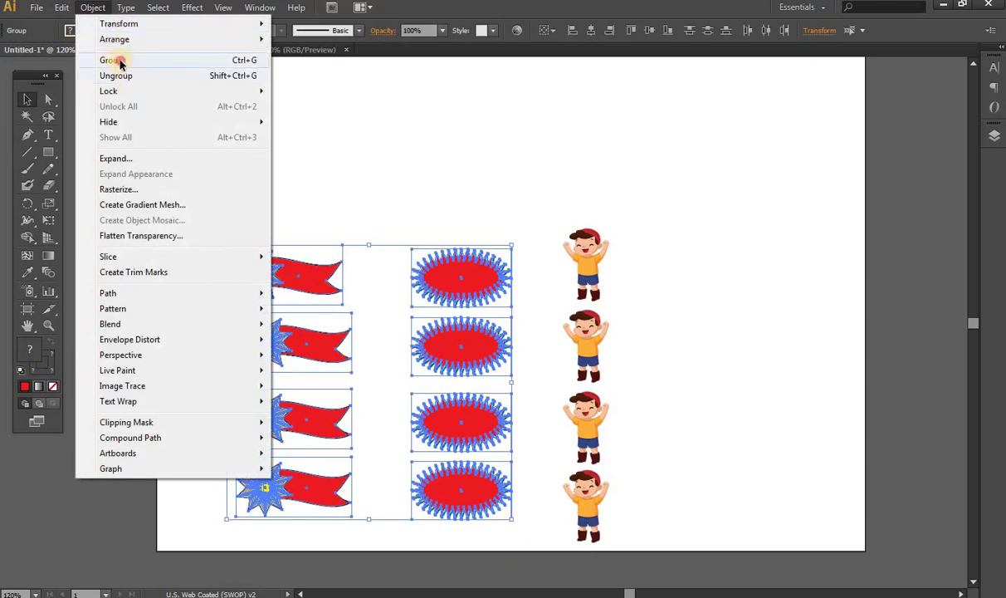
click(120, 61)
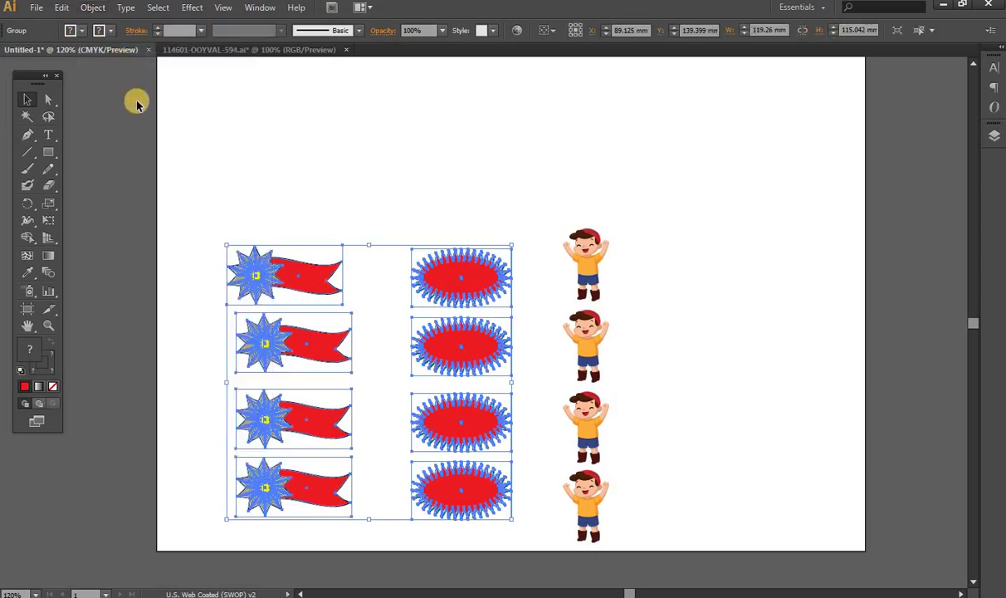
key(ctrl+shift+b)
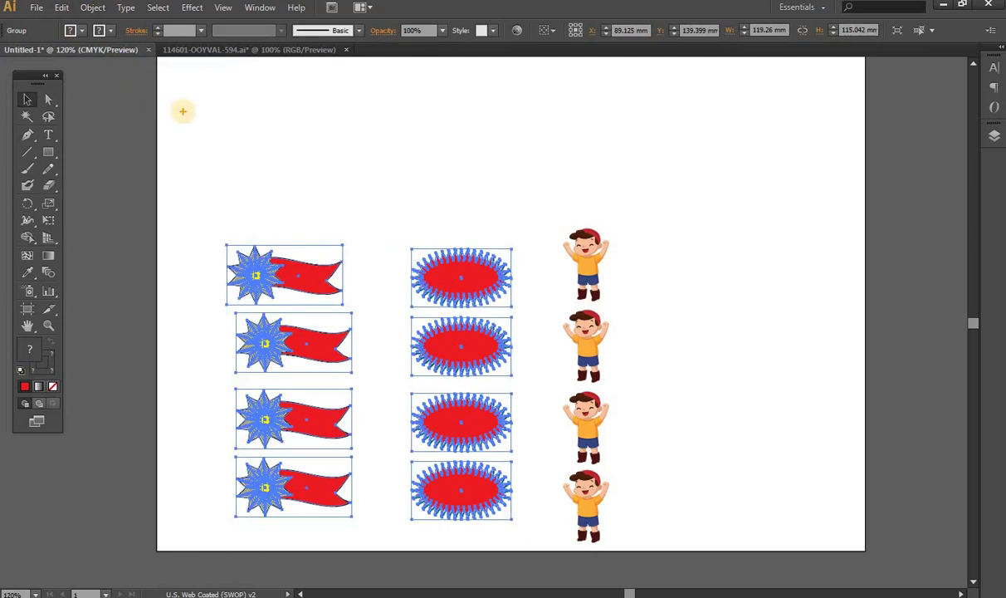
Add the caption 'HOLD THE SHIF KEY AND SELECT OTHER ONE AND INCLUDE IN GROUP'
drag(222, 98, 225, 118)
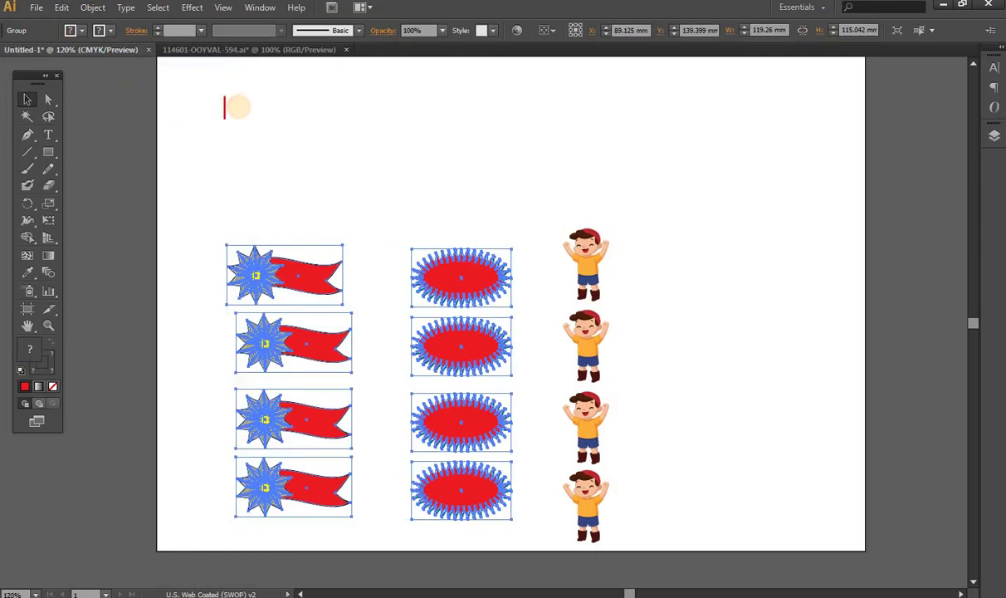
text(HOLD THE)
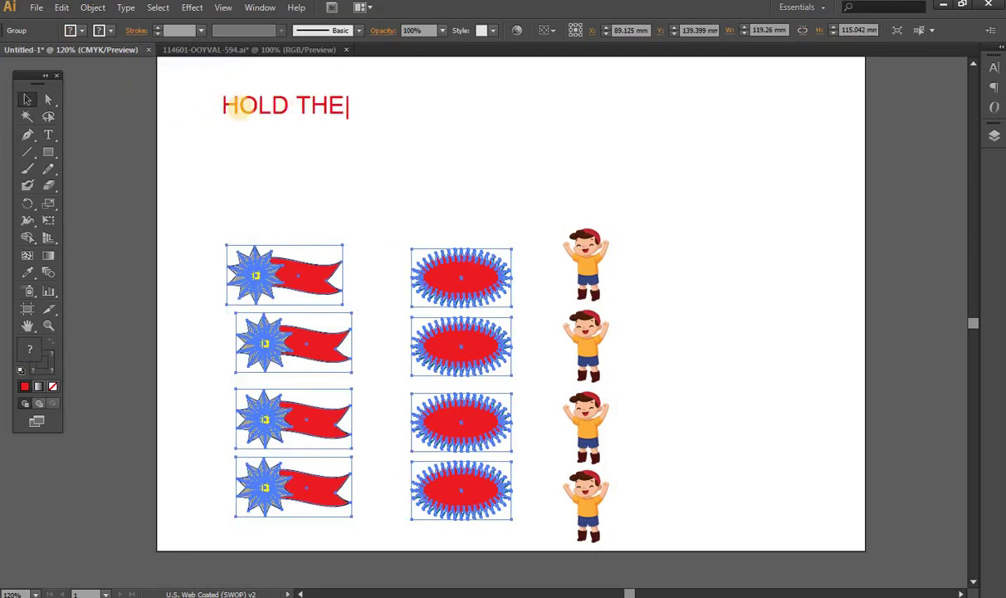
text( SHIF KEY)
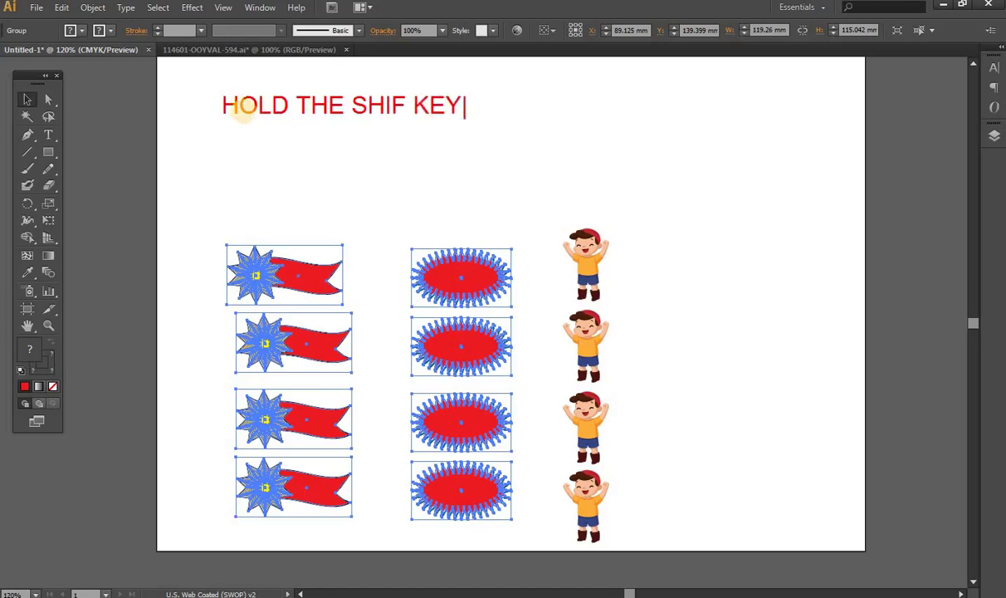
text( AND S)
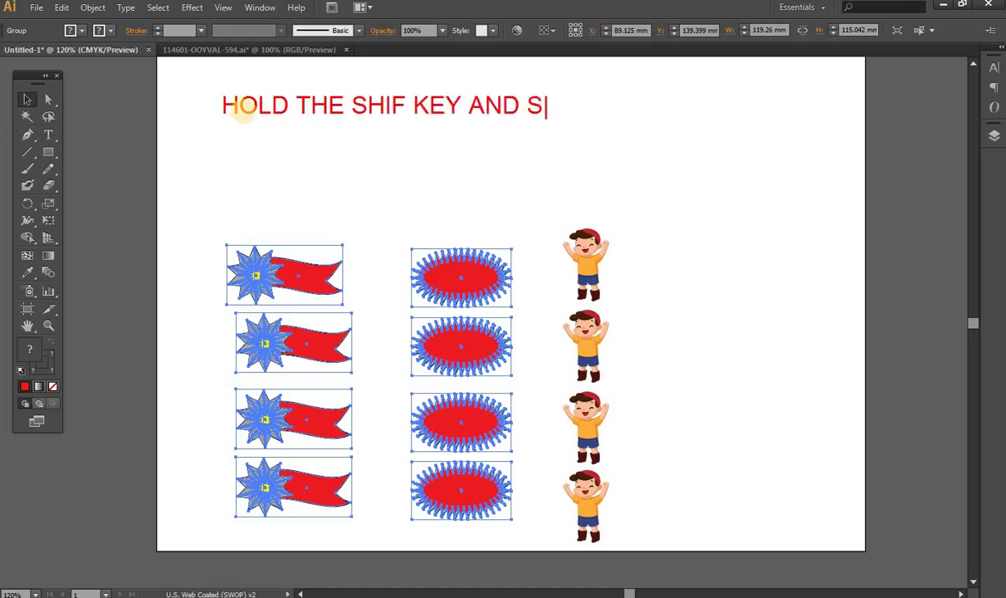
text(ELE)
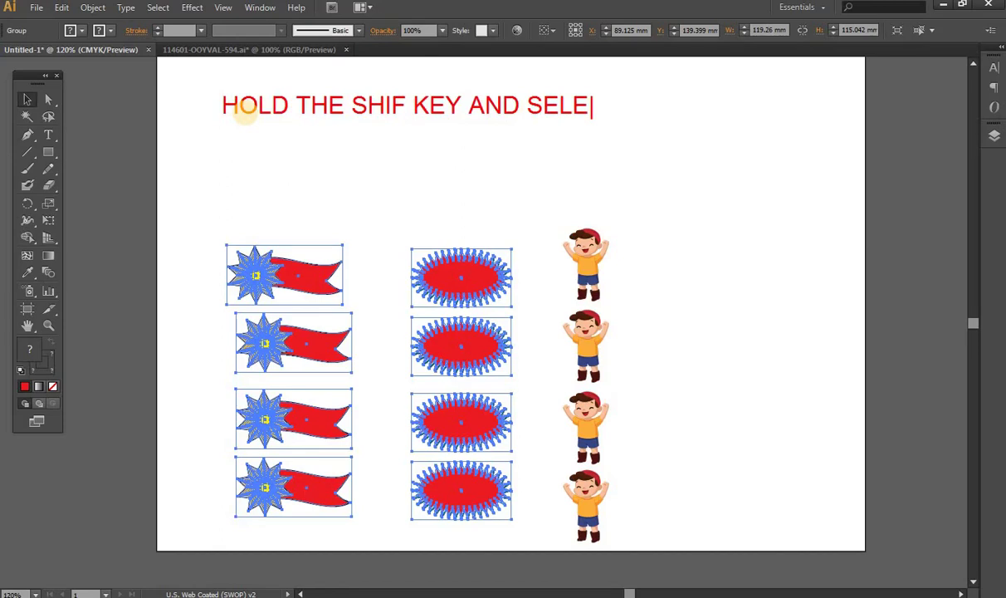
text(CT )
text(OTHER ONE )
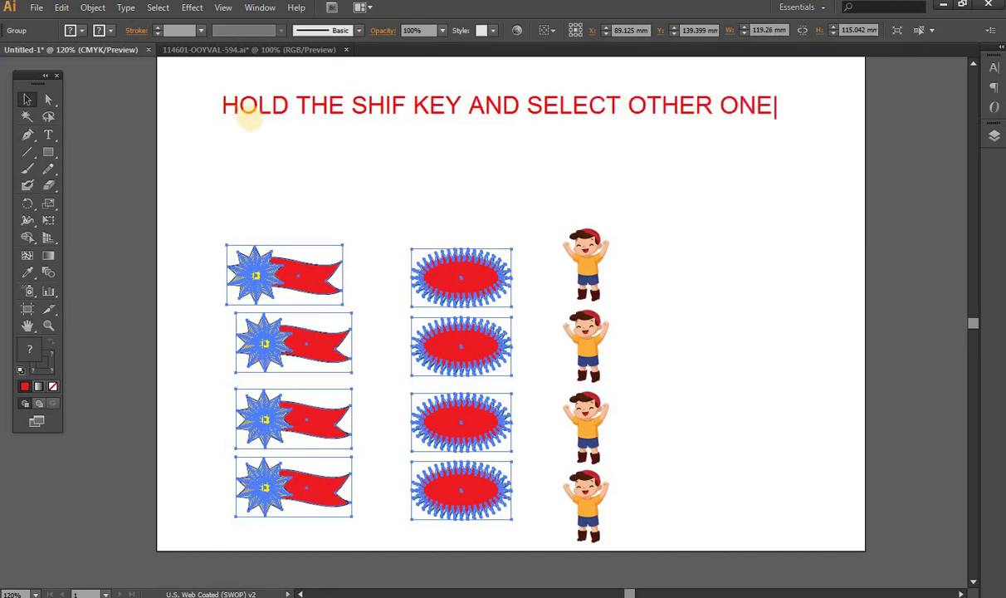
text(AND )
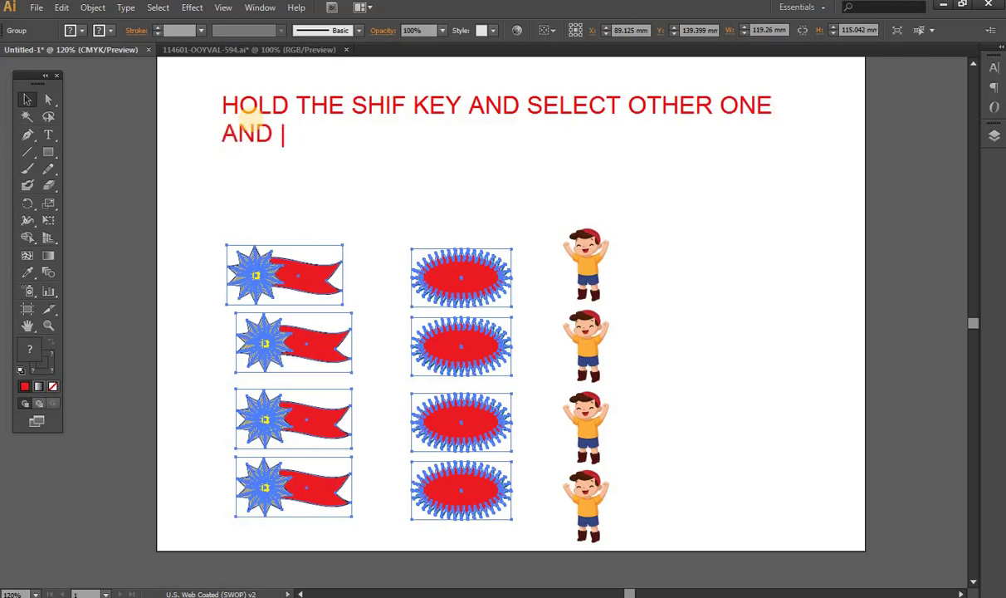
text(INCLUDE I)
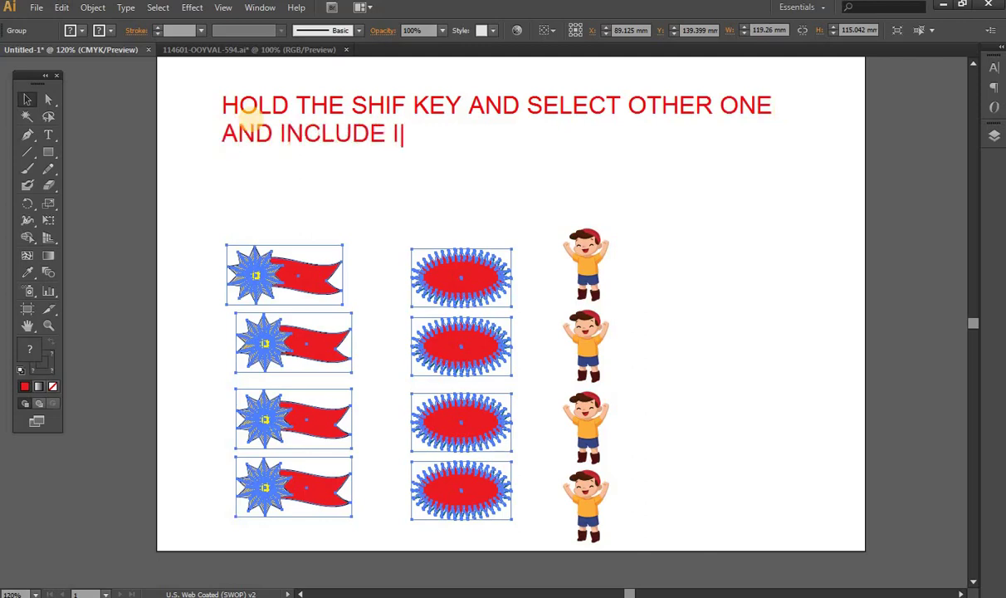
text(N GROUP)
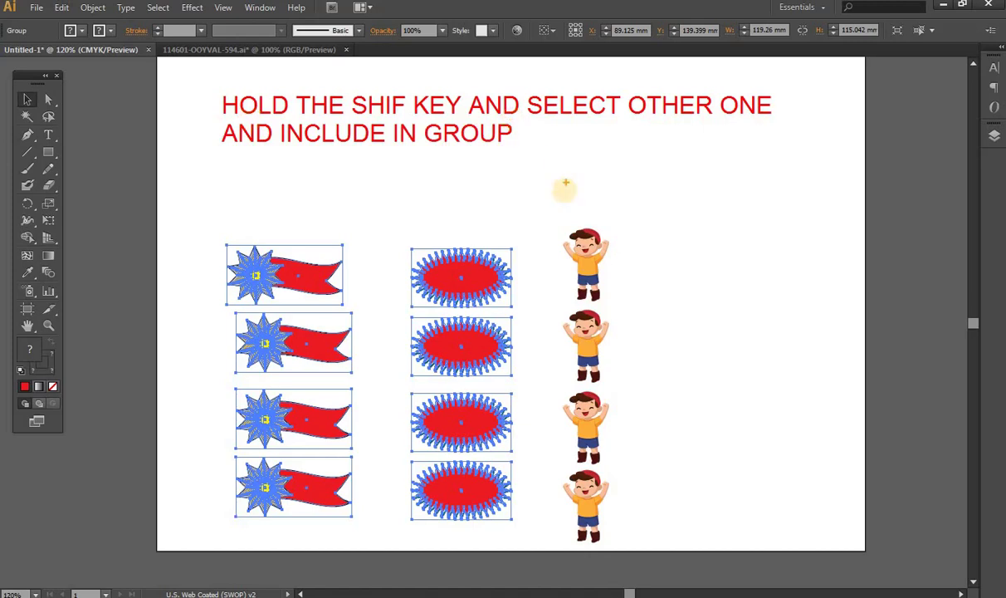
Restore the banner-burst group, add the four boys, and group everything together
key(ctrl+g)
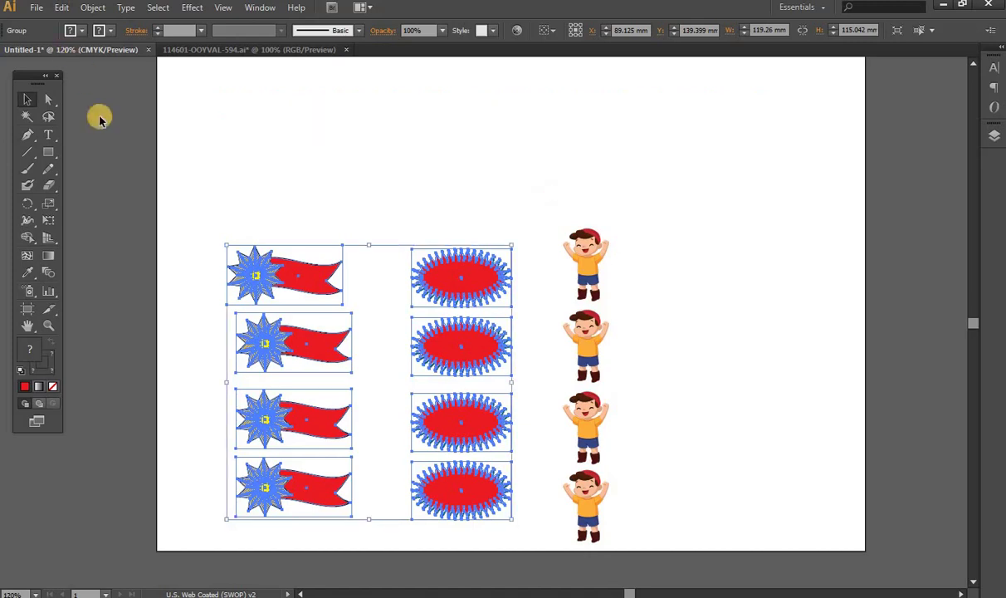
shift+click(585, 264)
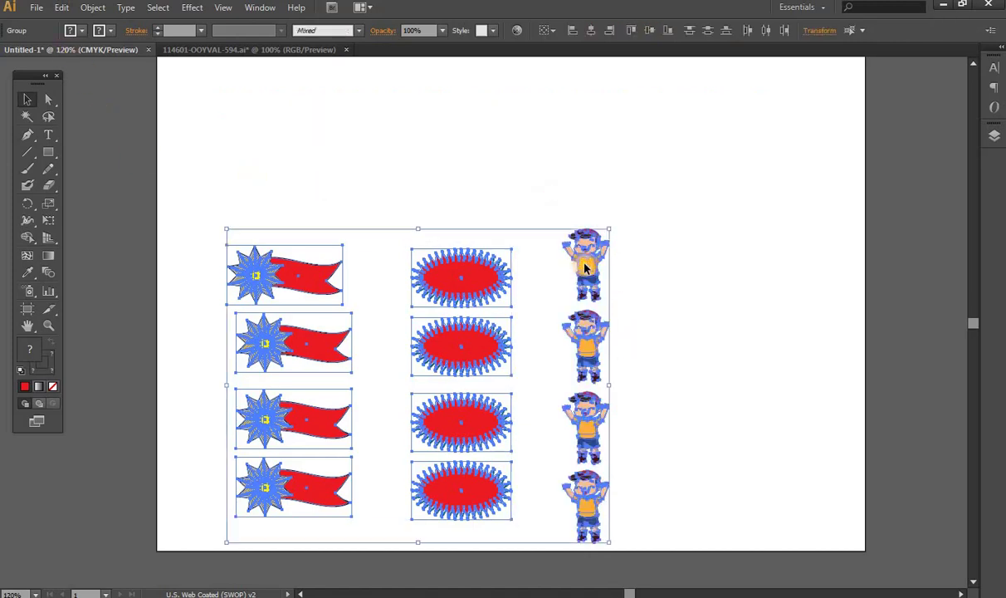
click(126, 8)
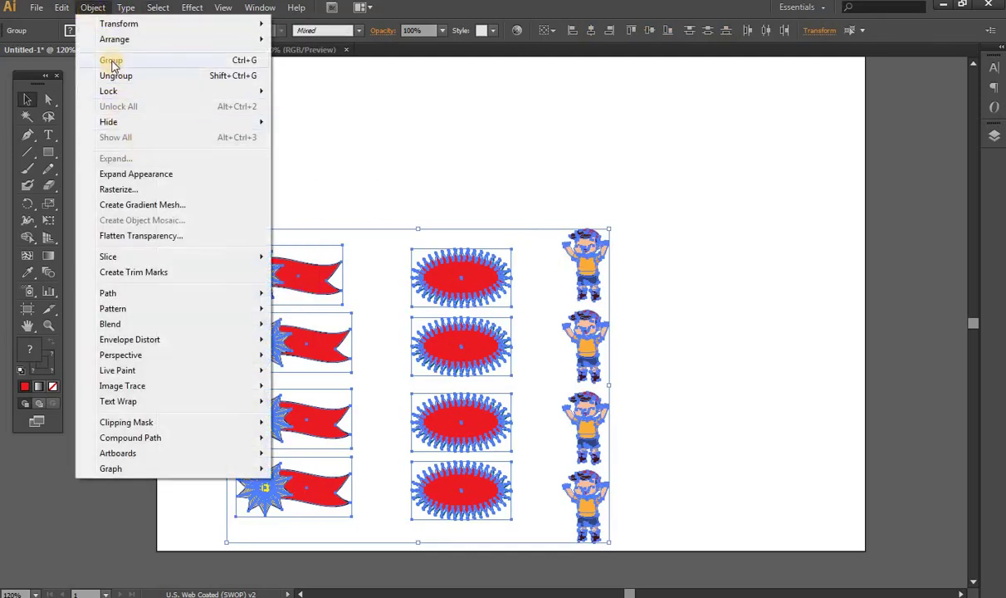
click(111, 60)
click(282, 182)
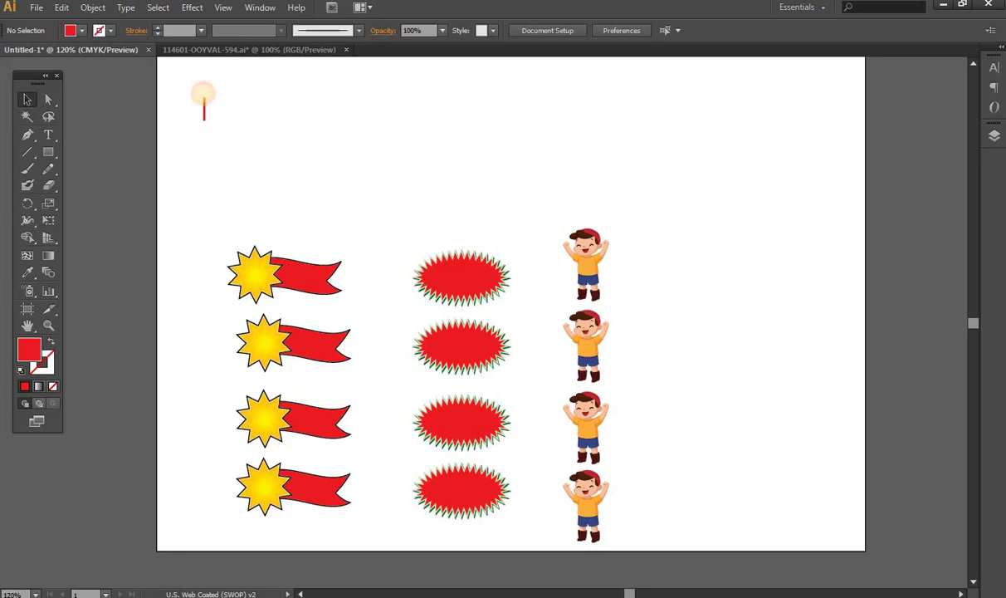
Write 'SO NOW WE HAVE A GROUP INSIDE A GROUP' and circle the star-banner column
text(SO N)
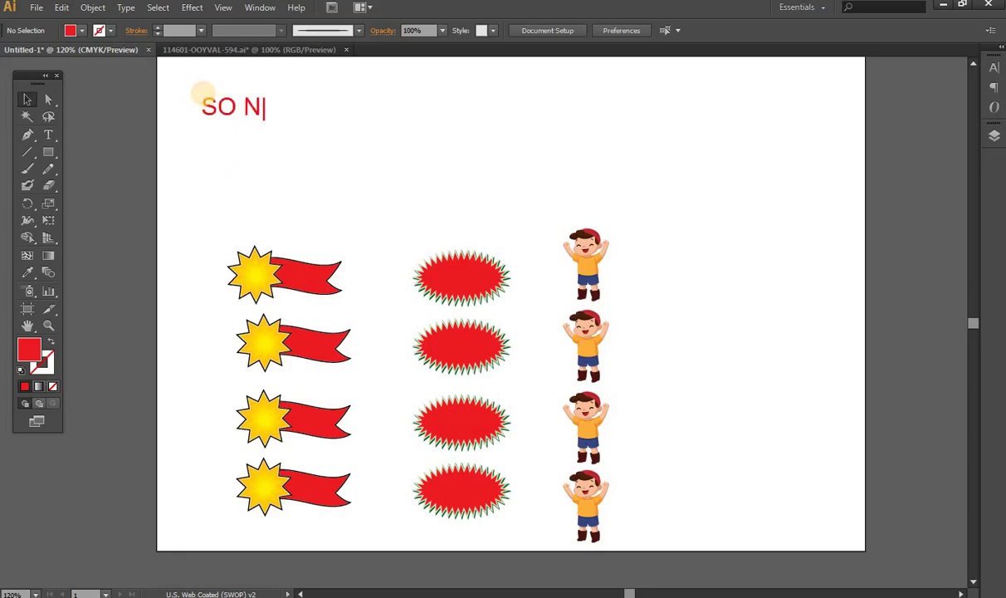
text(OW WE HA)
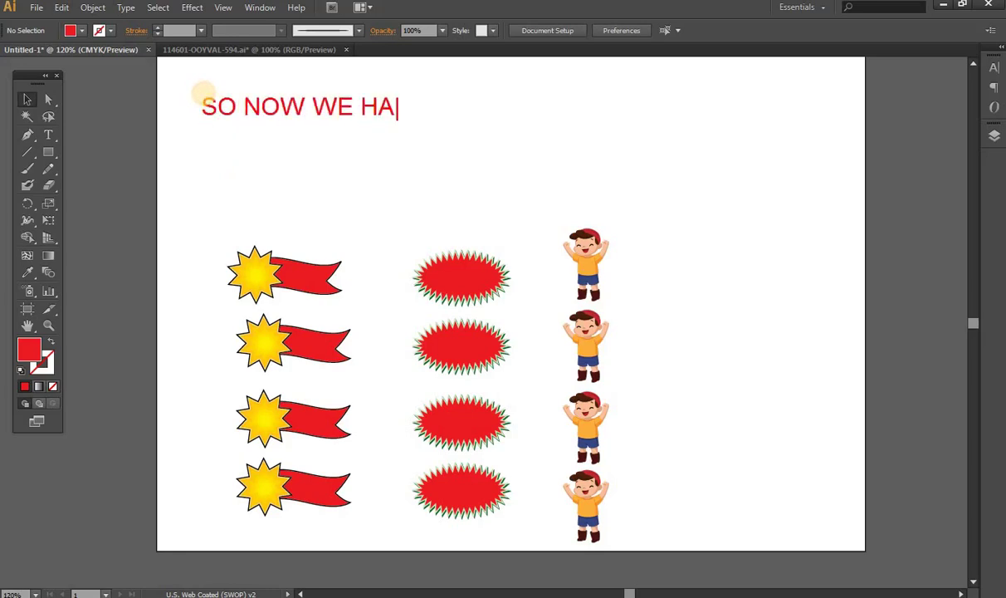
text(VE A G)
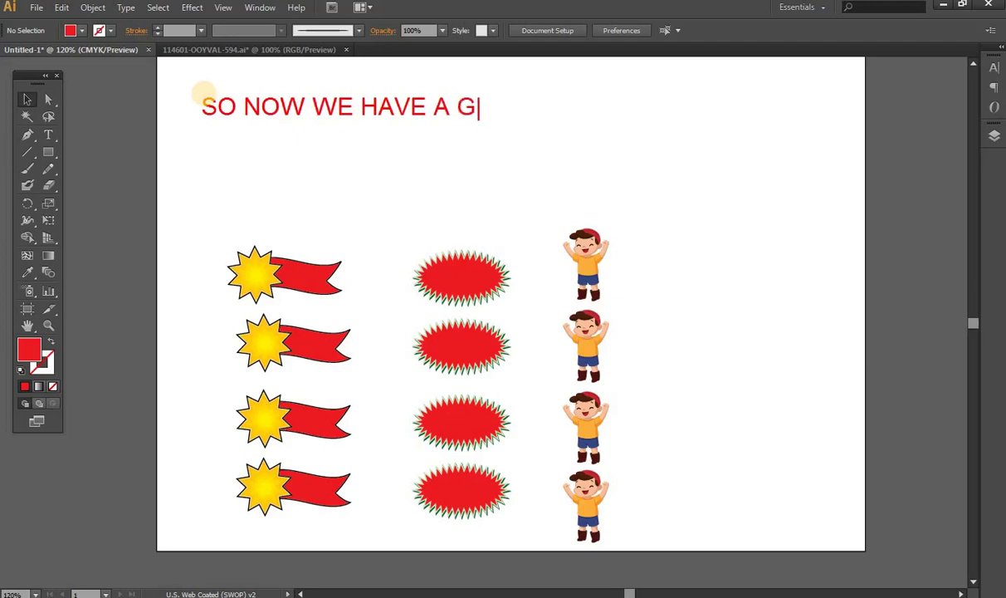
text(ROUP)
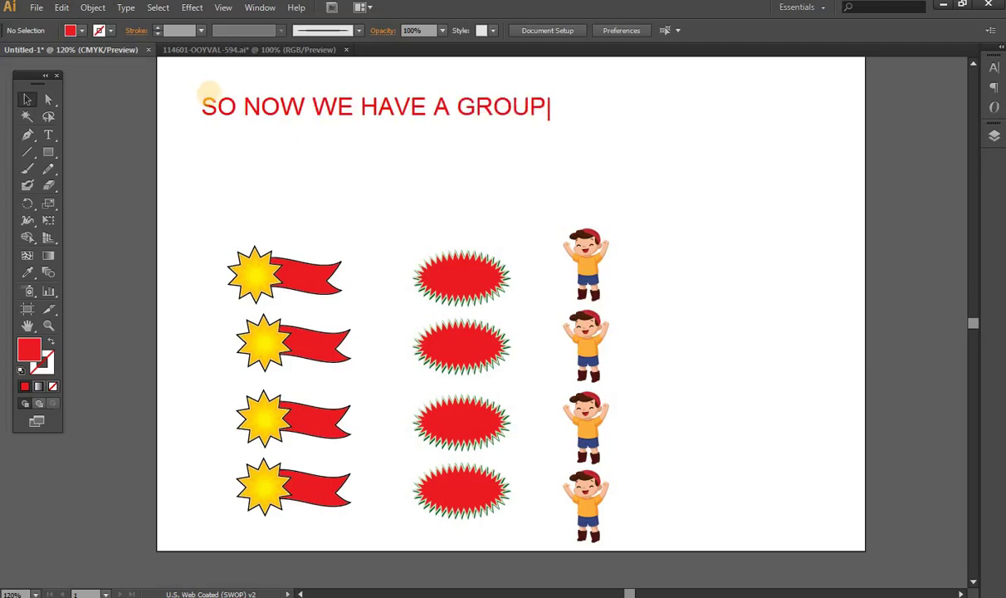
mouse_move(232, 231)
mouse_down()
mouse_move(193, 274)
mouse_move(194, 422)
mouse_move(240, 521)
mouse_move(364, 461)
mouse_move(354, 286)
mouse_move(266, 235)
mouse_move(221, 228)
mouse_up()
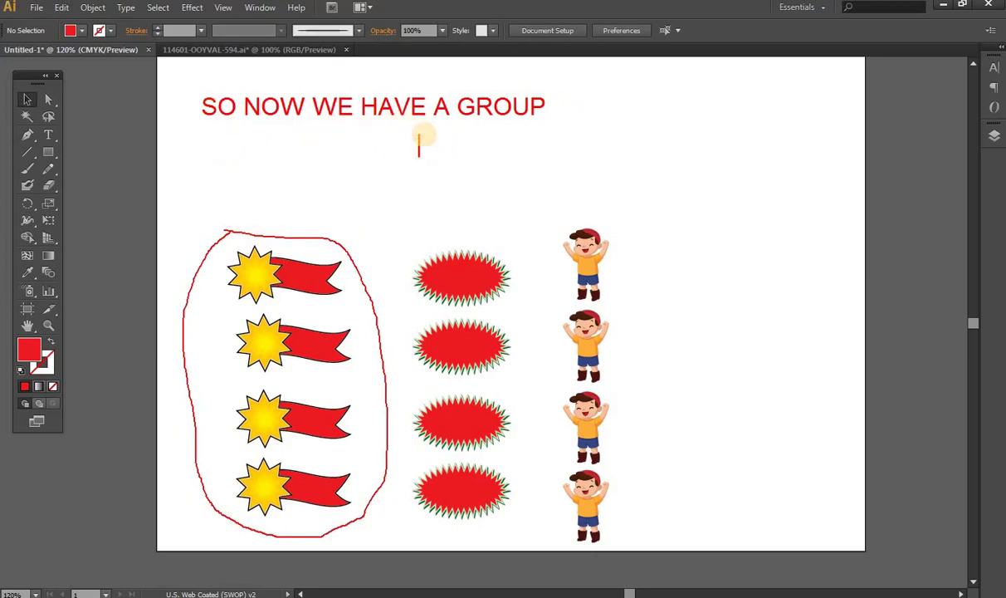
text(INSIDE A G)
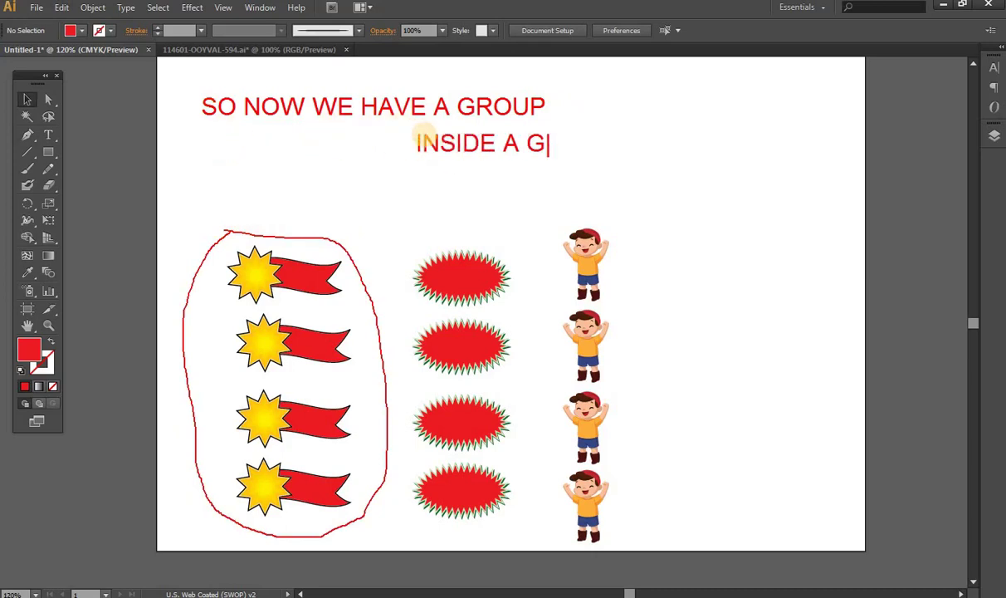
text(ROUP)
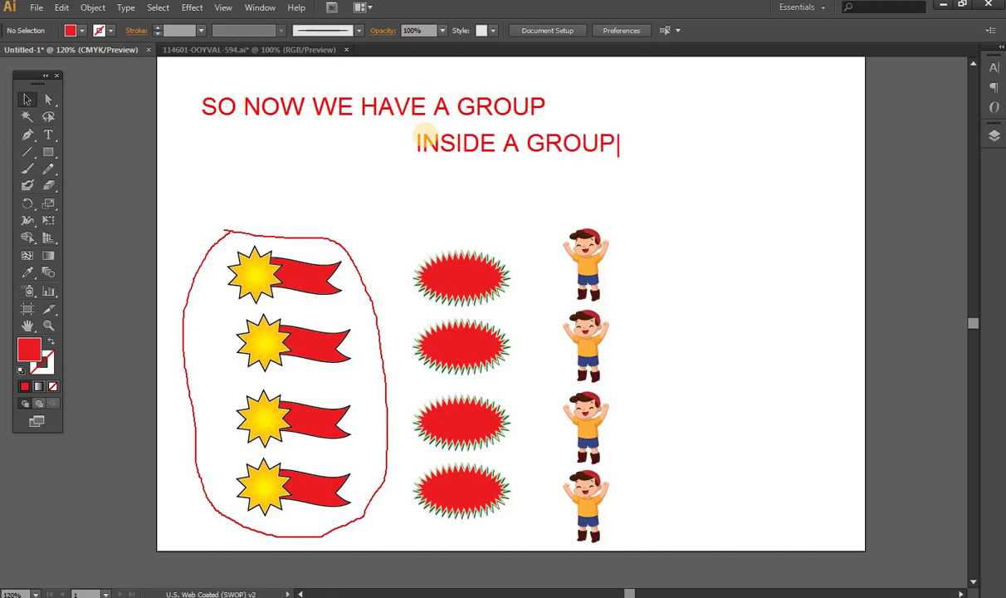
key(Escape)
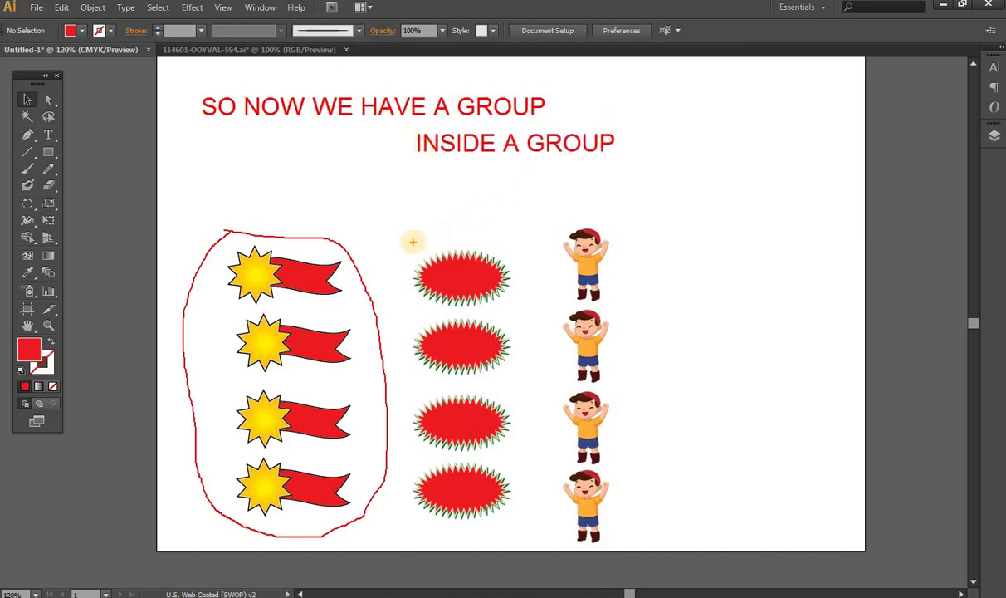
Loop around the spiky red ovals, then clear all red notes and loops
mouse_move(413, 242)
mouse_down()
mouse_move(440, 533)
mouse_move(535, 484)
mouse_move(523, 299)
mouse_move(499, 241)
mouse_move(405, 246)
mouse_up()
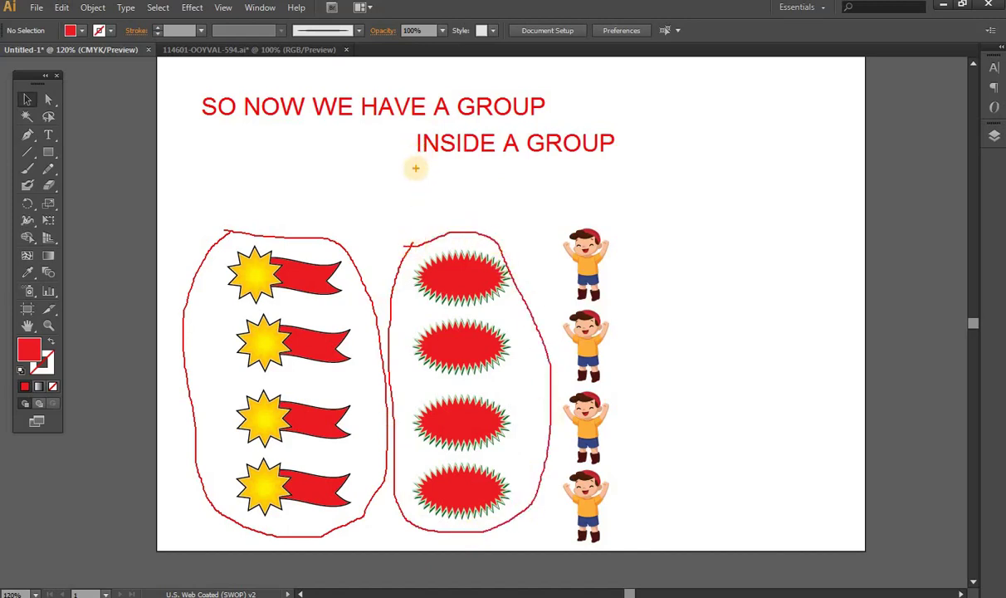
click(282, 178)
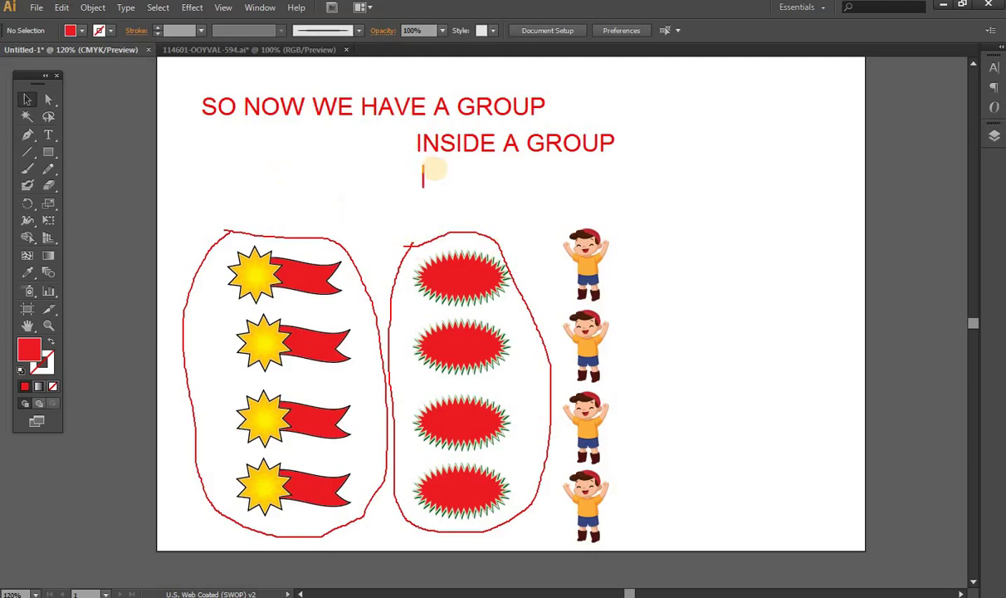
click(324, 186)
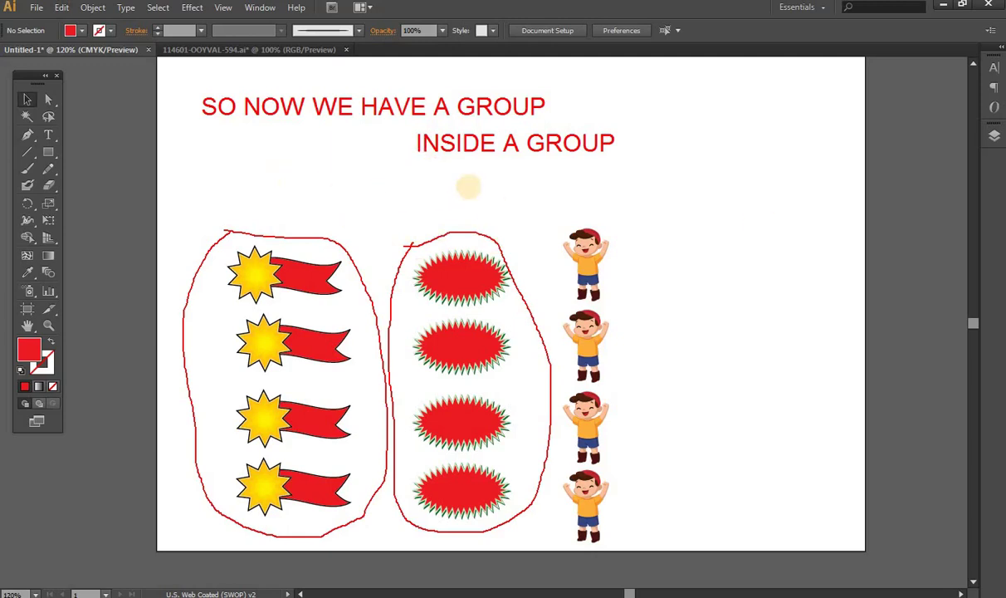
key(Escape)
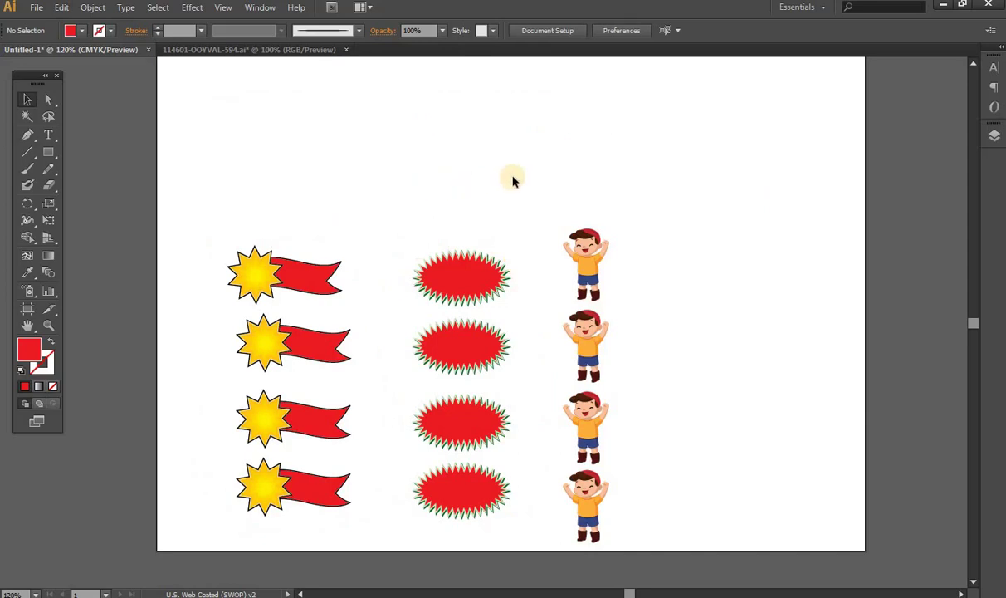
key(t)
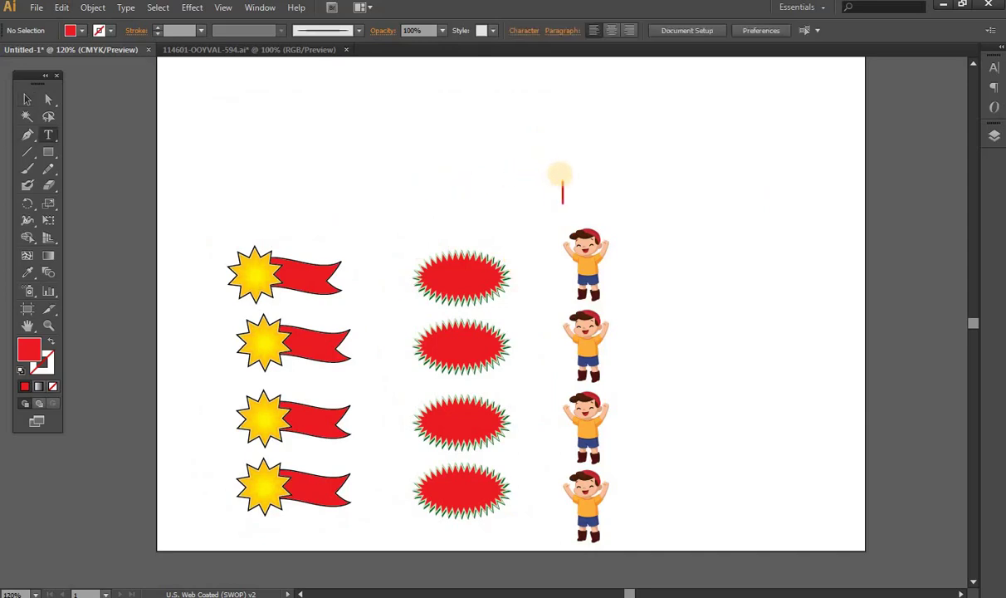
click(558, 162)
text(INS)
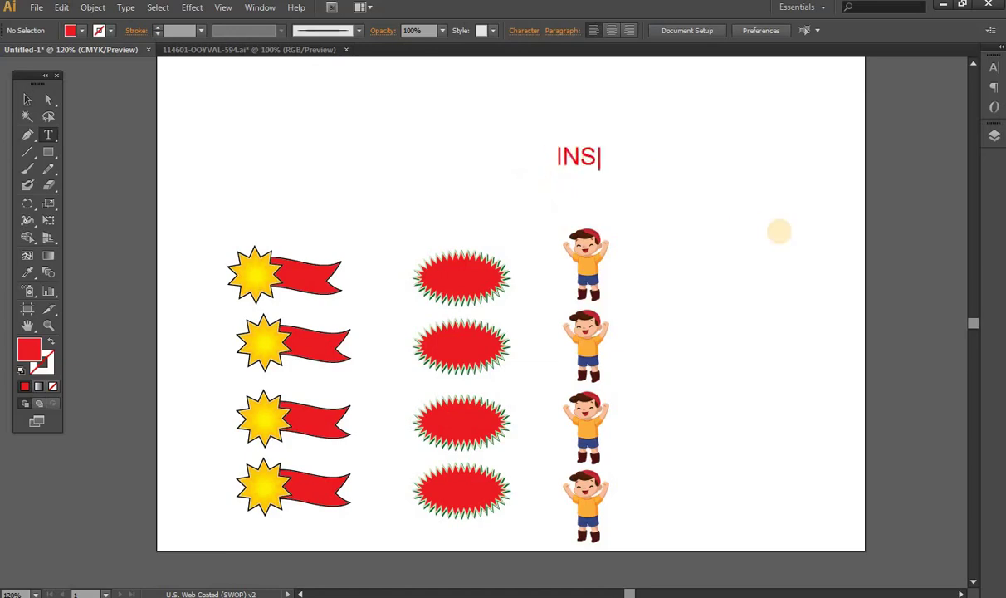
text(IDE A GRO)
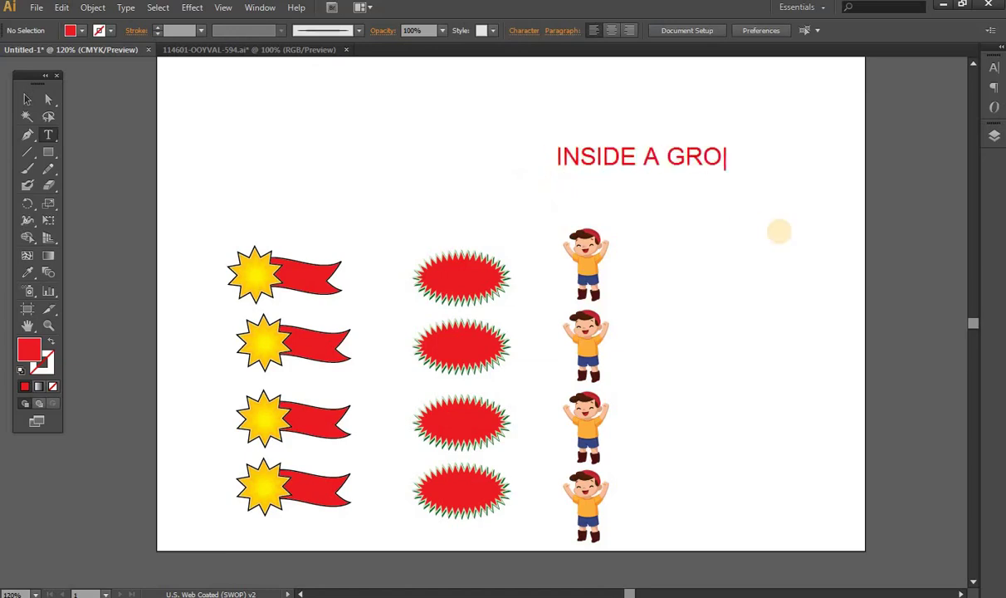
text(UP)
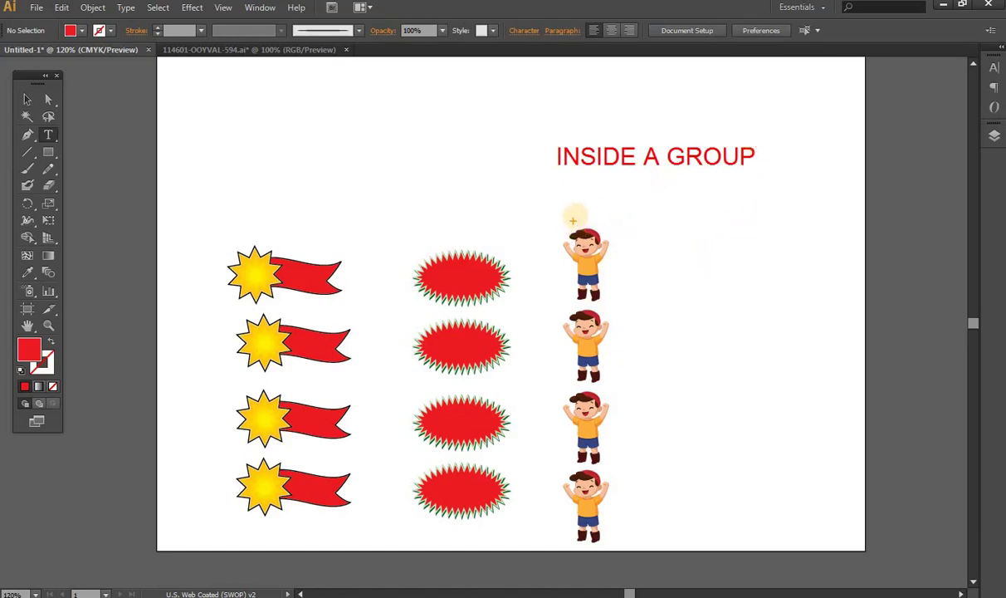
mouse_move(577, 215)
mouse_down()
mouse_move(551, 233)
mouse_move(528, 391)
mouse_move(526, 490)
mouse_move(567, 543)
mouse_move(661, 464)
mouse_move(633, 265)
mouse_move(609, 220)
mouse_move(565, 218)
mouse_up()
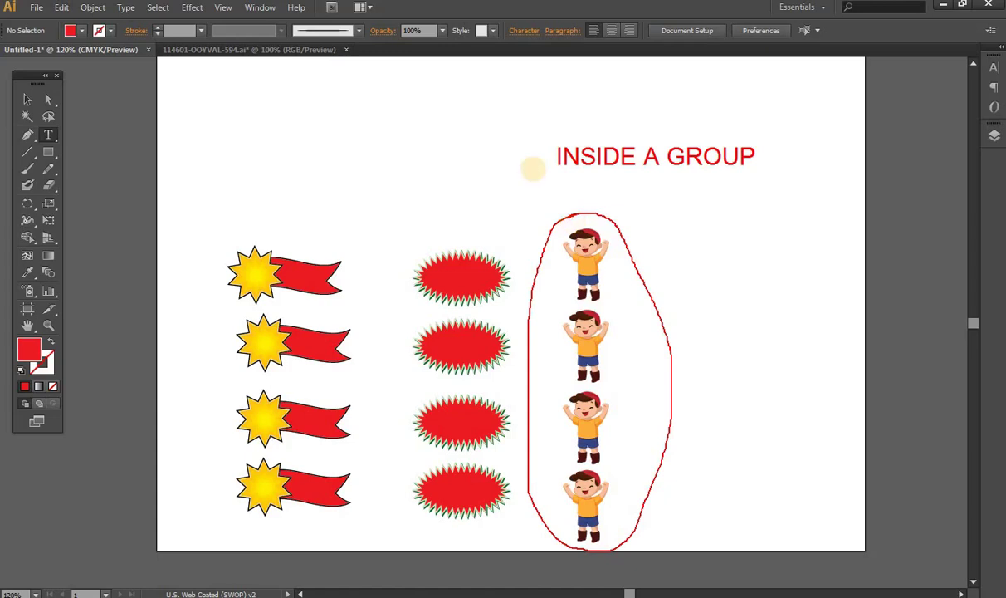
key(Escape)
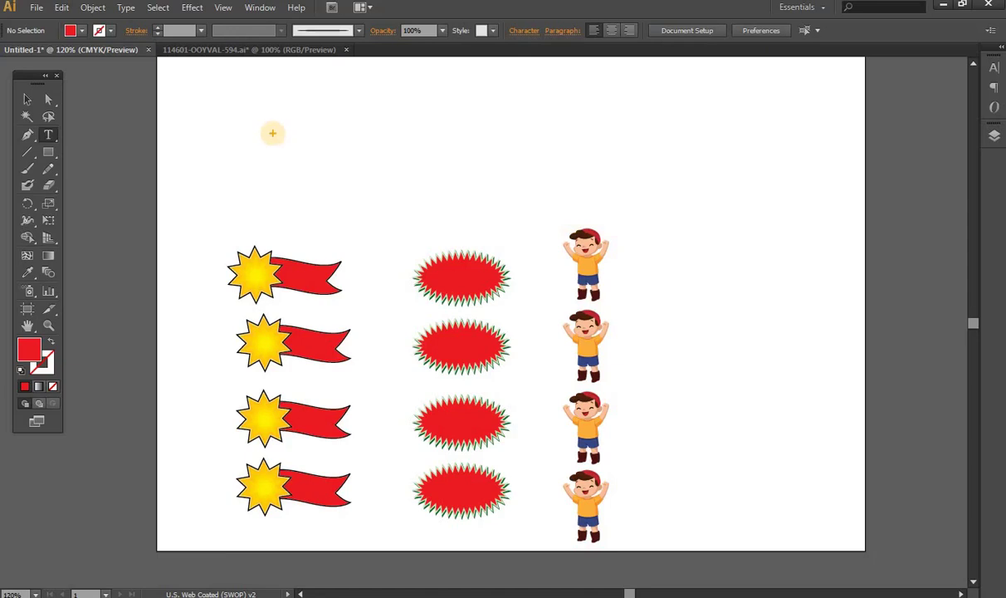
Type 'THESE ARE A NESTING OF GROUP' near the top left, rewording NESTED
click(236, 110)
text(THESE AR)
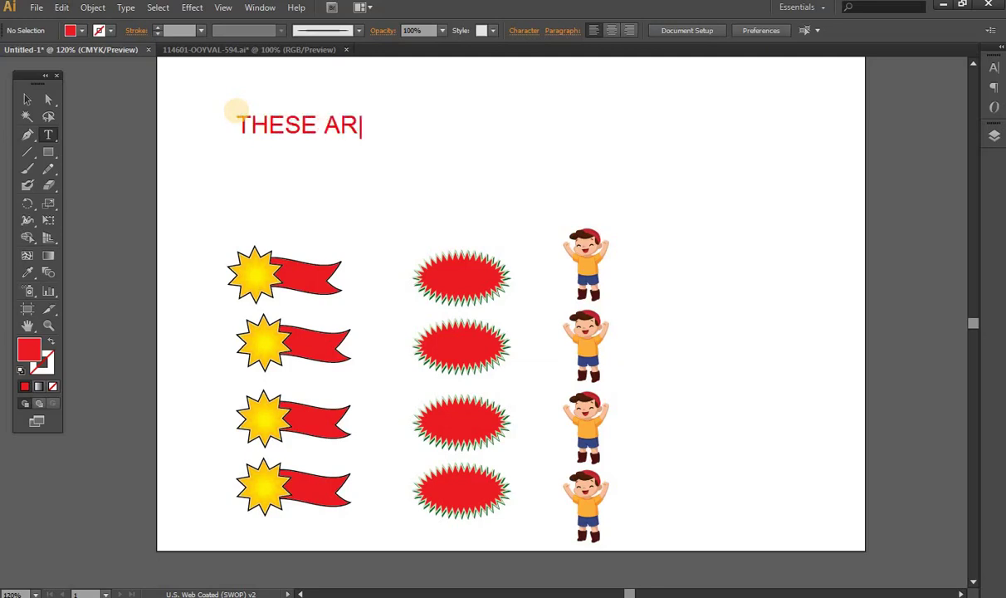
text(E A)
text( NES)
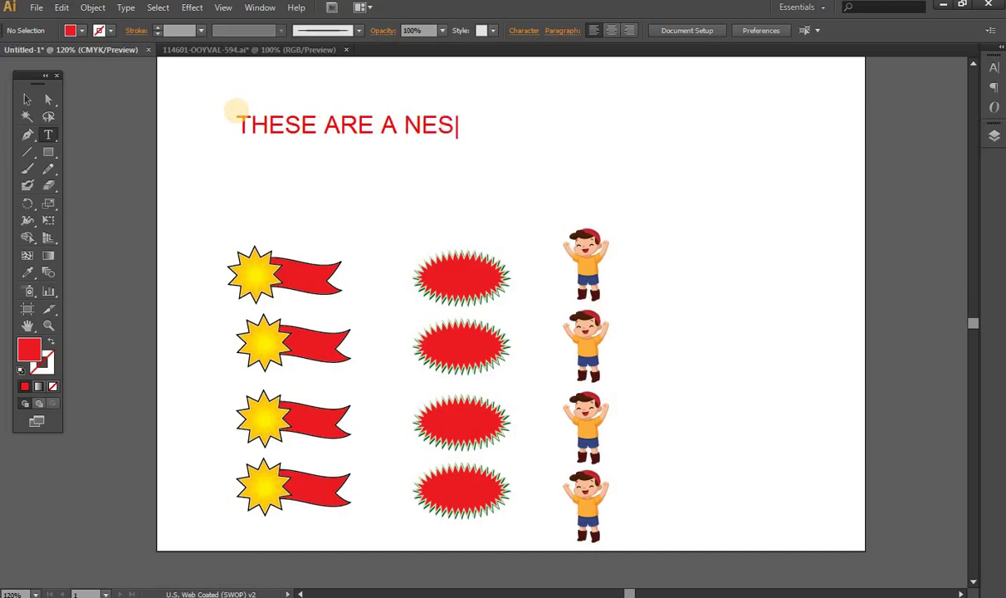
text(TED)
key(BackSpace)
key(BackSpace)
key(BackSpace)
text(ING OF)
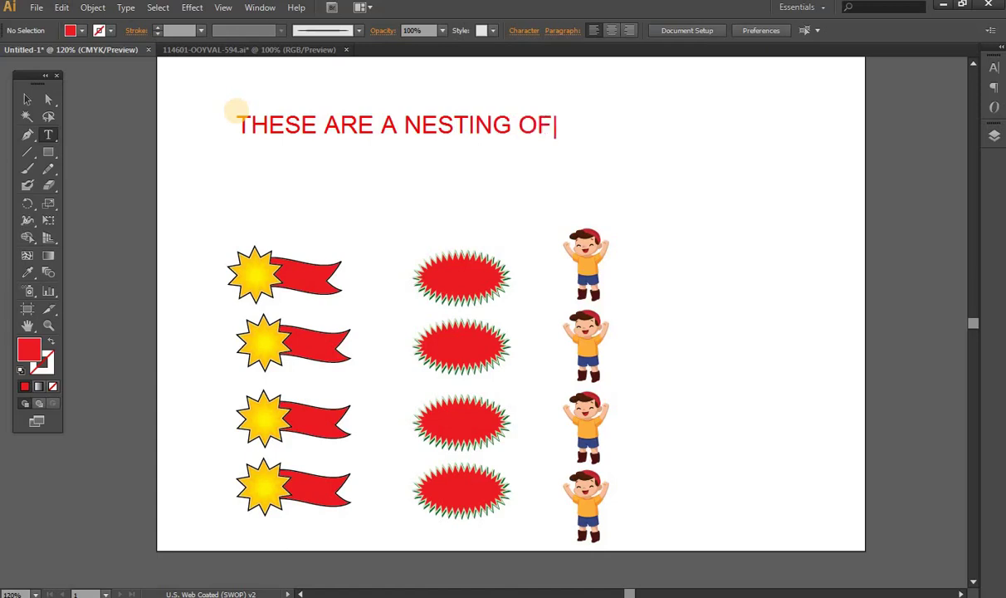
text( GROUP)
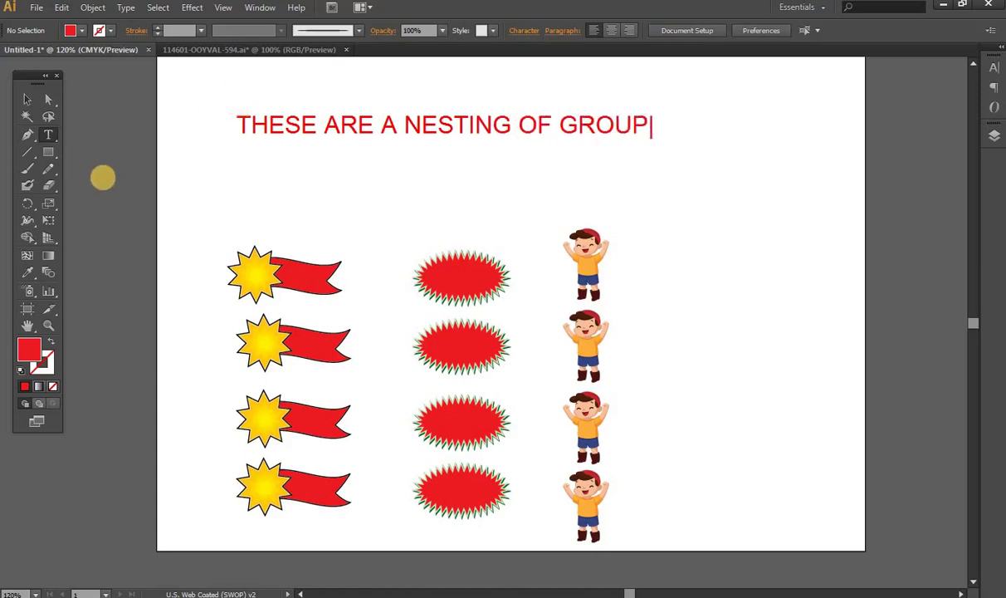
Circle the grouped artwork and type the first line 'GET THIS OBJECT INSIDE THE GROUP'
mouse_move(263, 216)
mouse_down()
mouse_move(573, 561)
mouse_move(312, 207)
mouse_move(251, 217)
mouse_up()
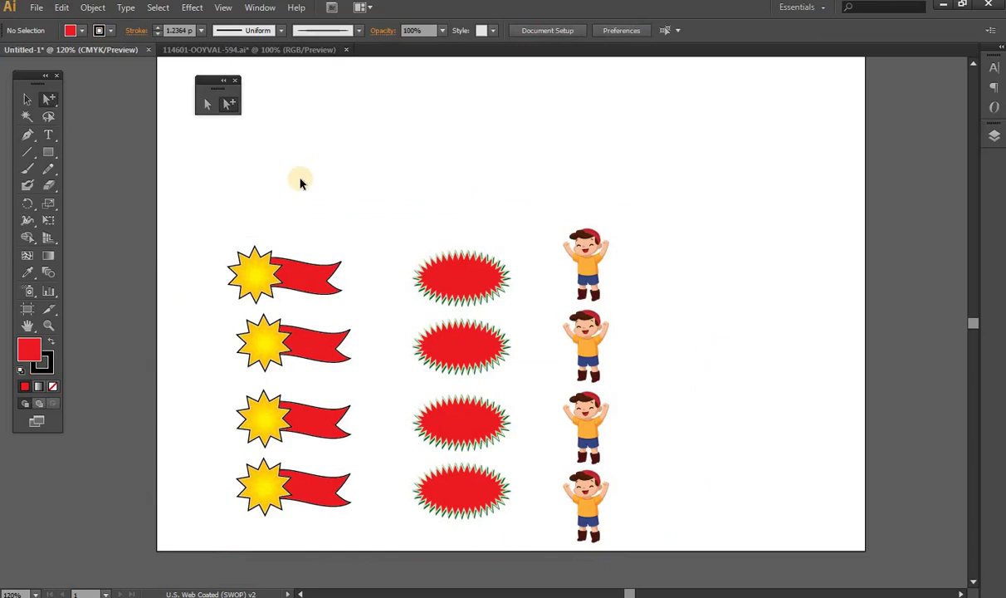
drag(247, 105, 274, 131)
text(GET THI)
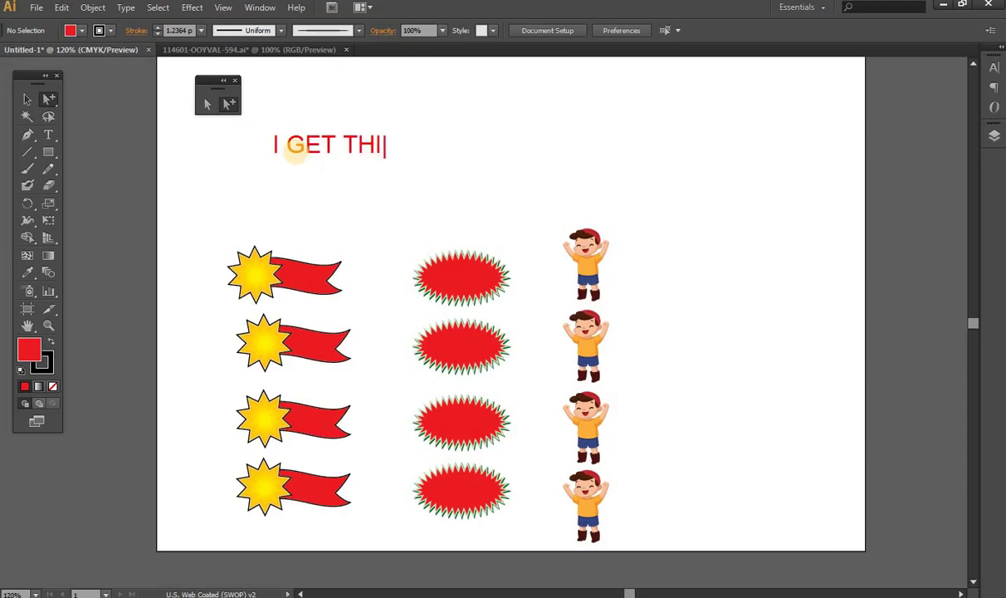
text(S )
text(OBJEC)
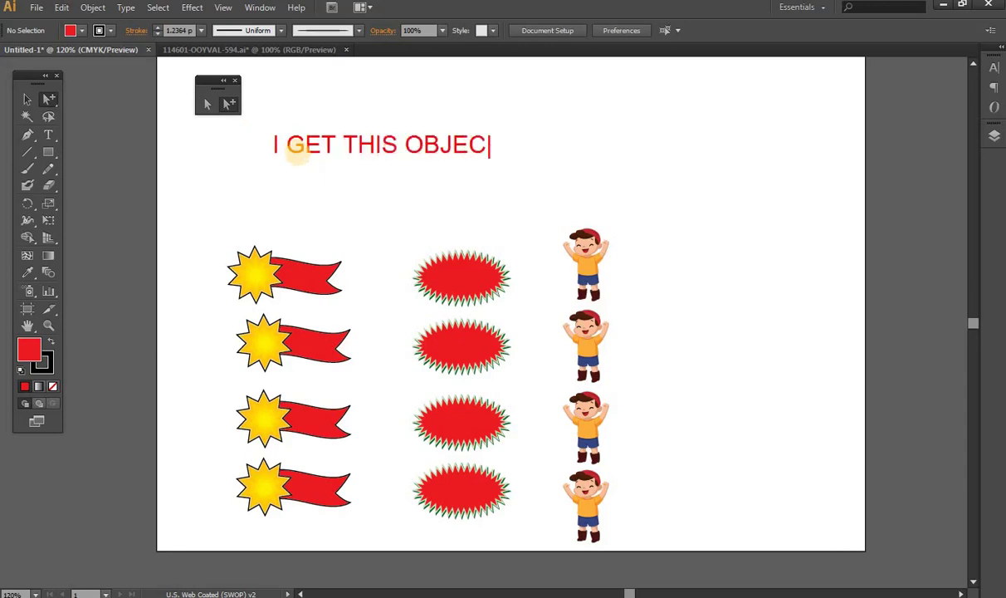
text(T INSID)
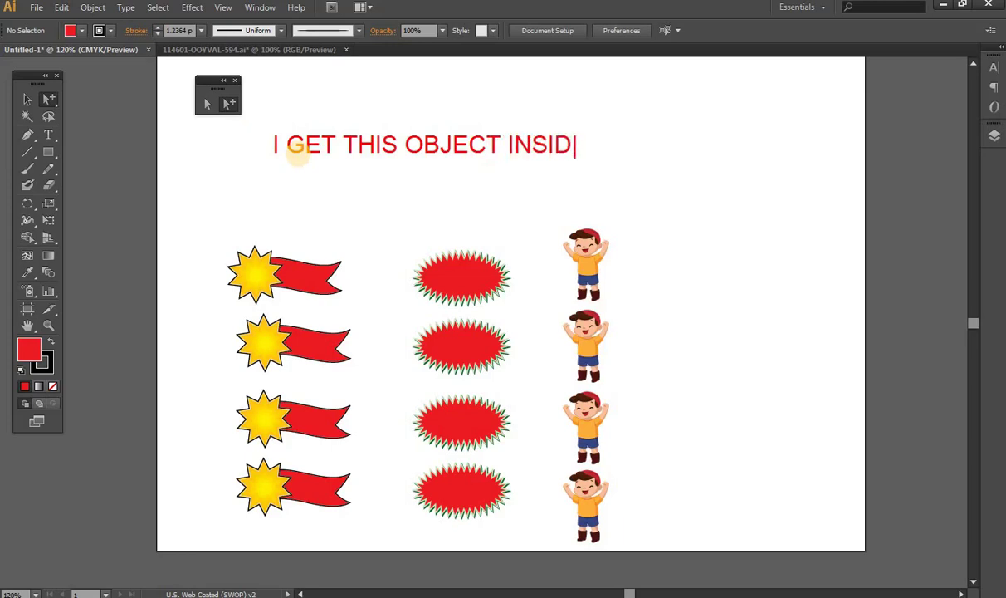
text(E THE )
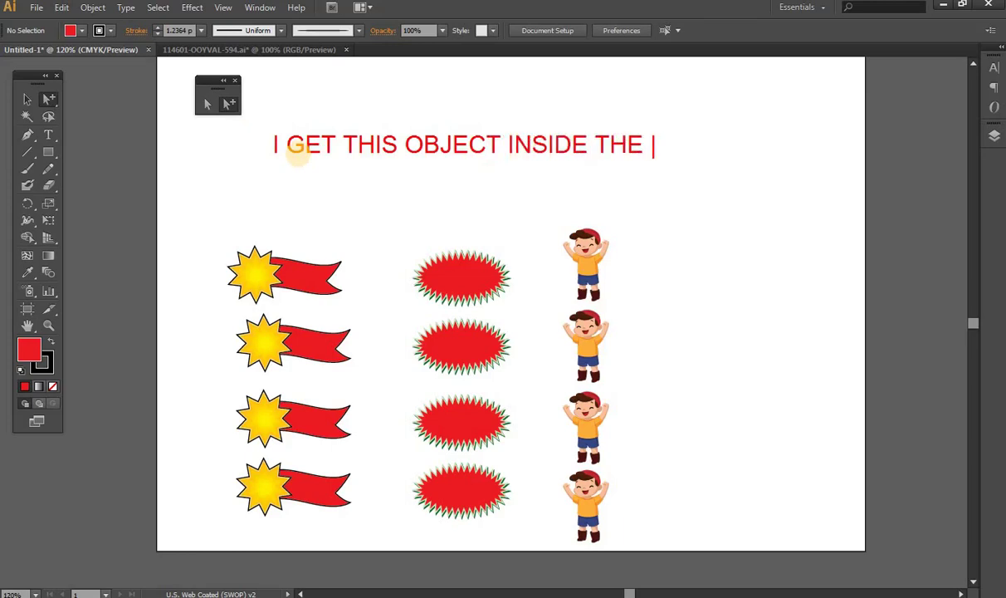
text(GROUP)
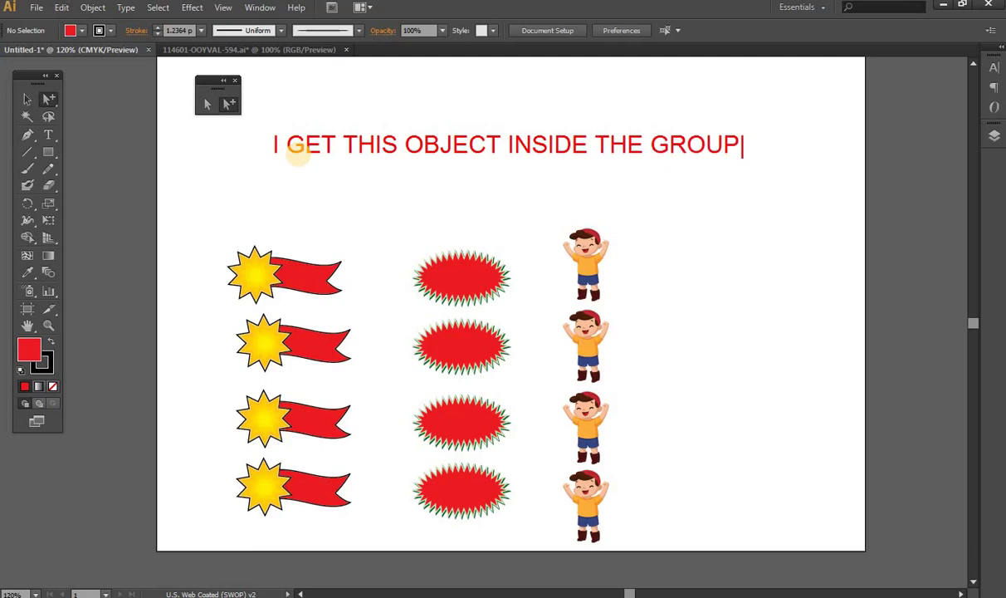
key(Return)
Finish the caption with 'AND CHANGE ITS PROPERTY SELECT BY DIRECT' and 'TOOL'
text(AND )
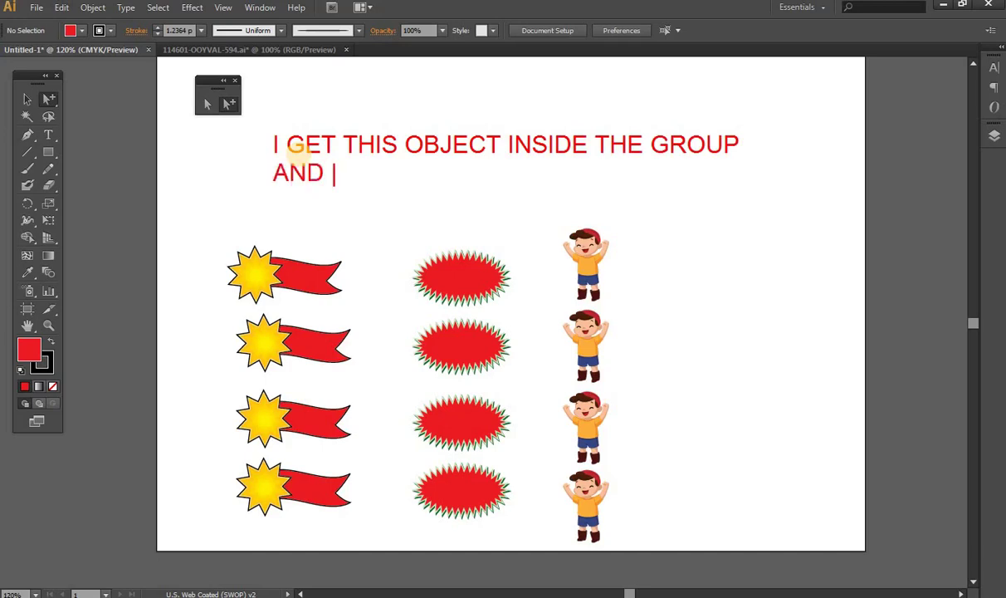
text(CHANGE )
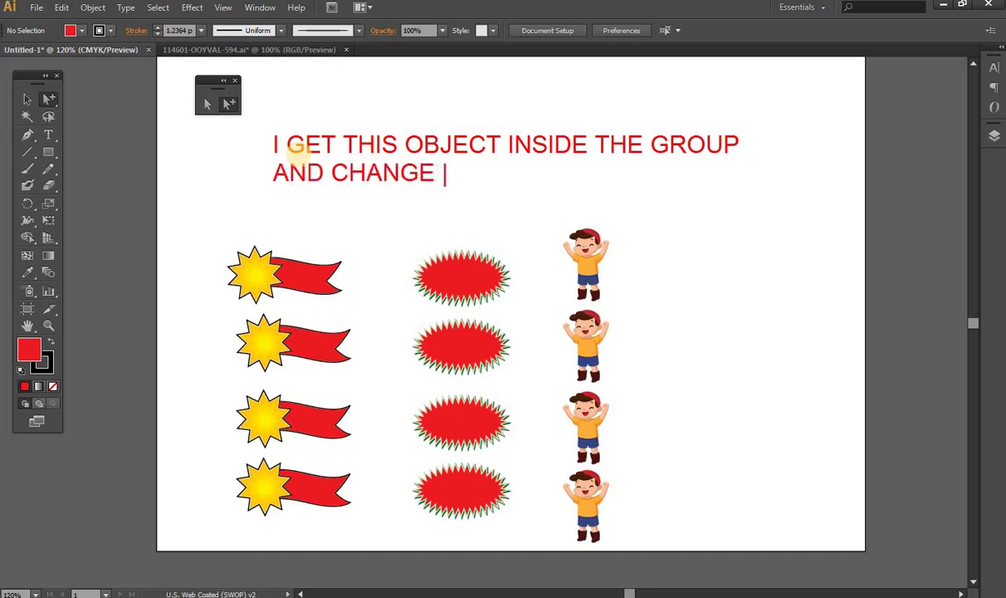
text(P)
key(BackSpace)
text(T P)
key(BackSpace)
key(BackSpace)
text(S PROP)
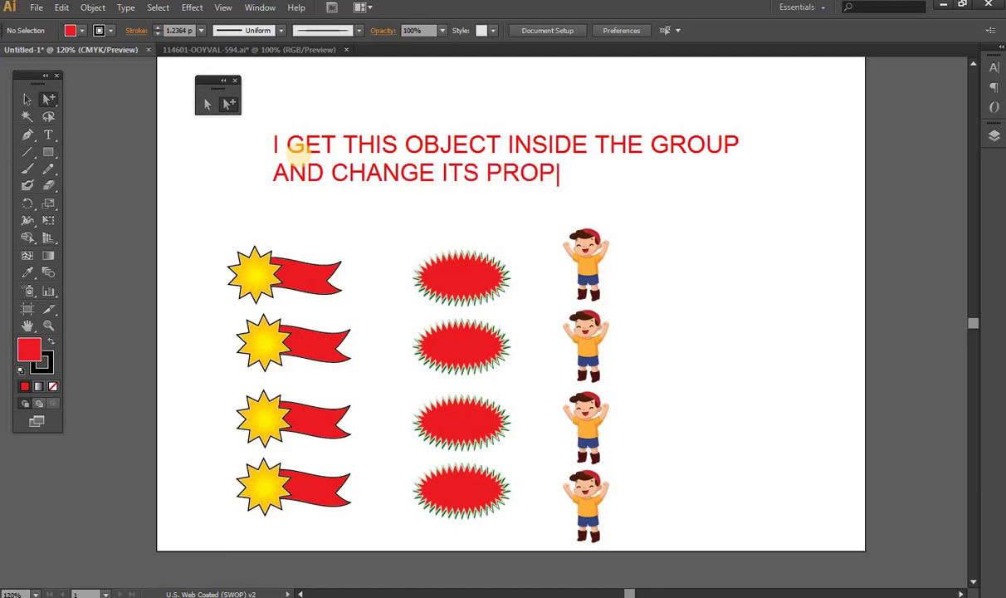
text(ERTY)
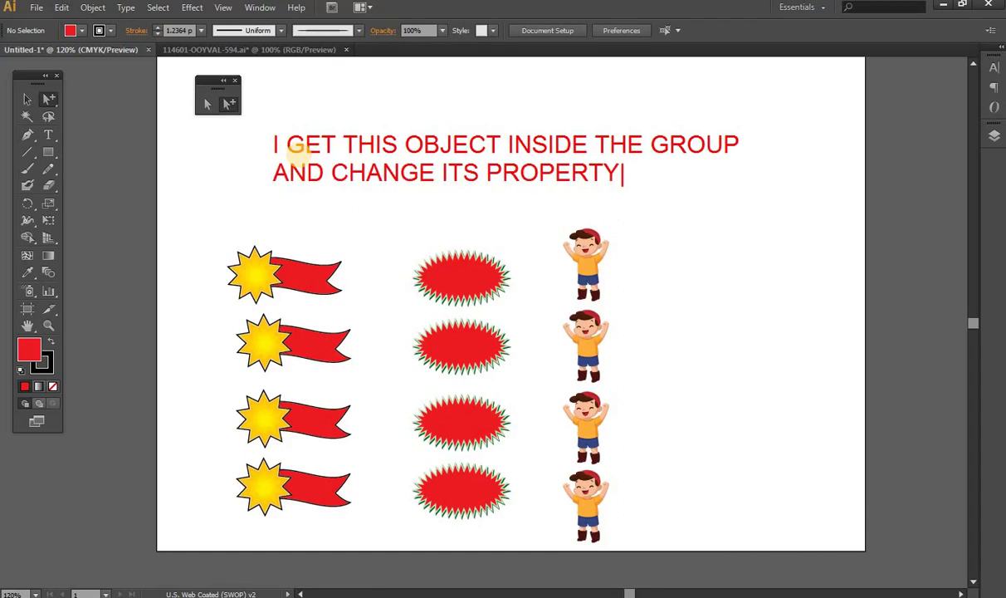
text( SELEC)
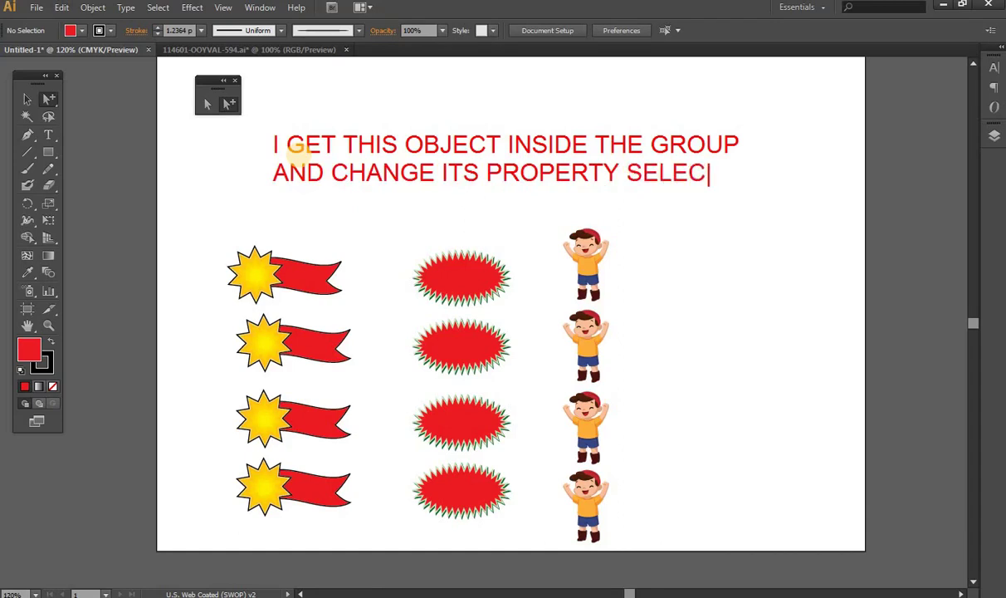
text(T BY DIRE)
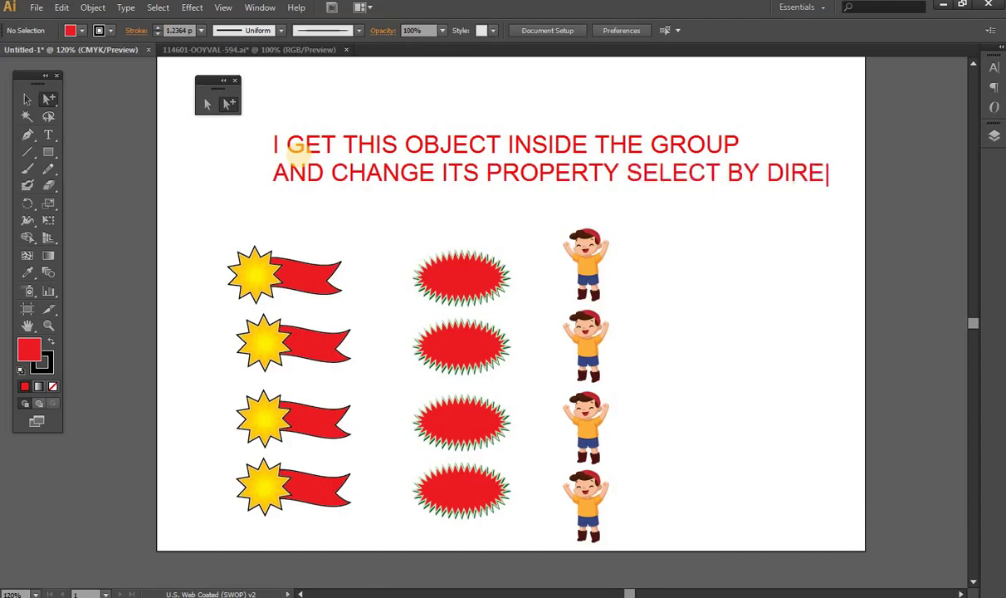
text(CT)
key(Return)
text(TOOL)
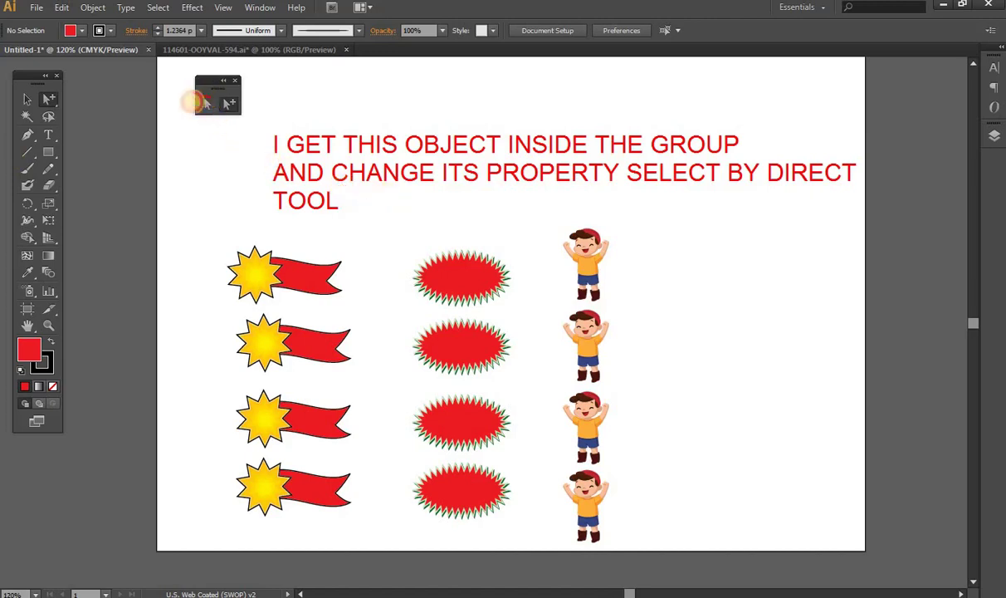
click(207, 106)
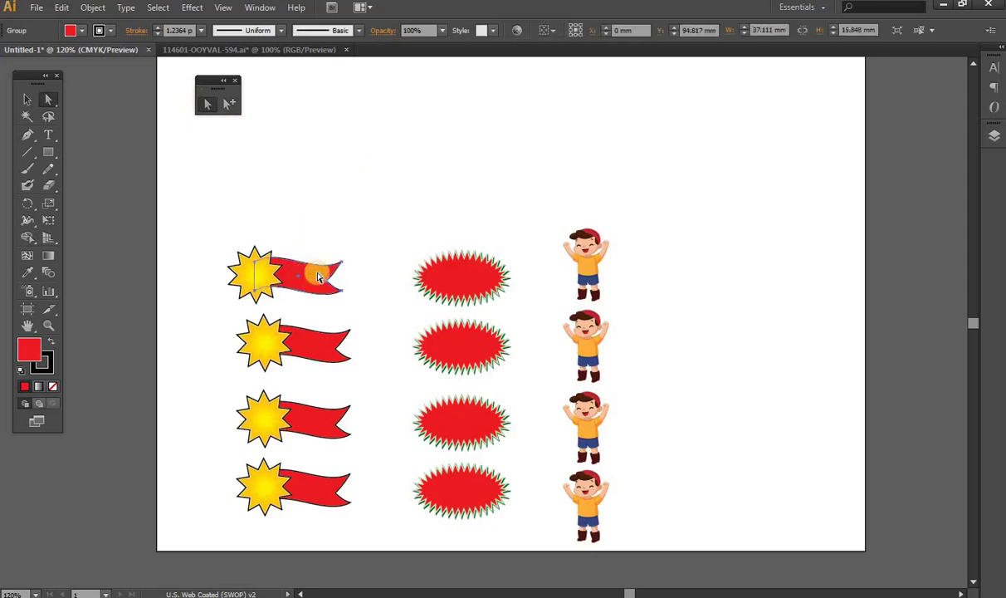
mouse_move(309, 274)
mouse_down()
mouse_move(347, 220)
mouse_move(354, 233)
mouse_move(340, 280)
mouse_up()
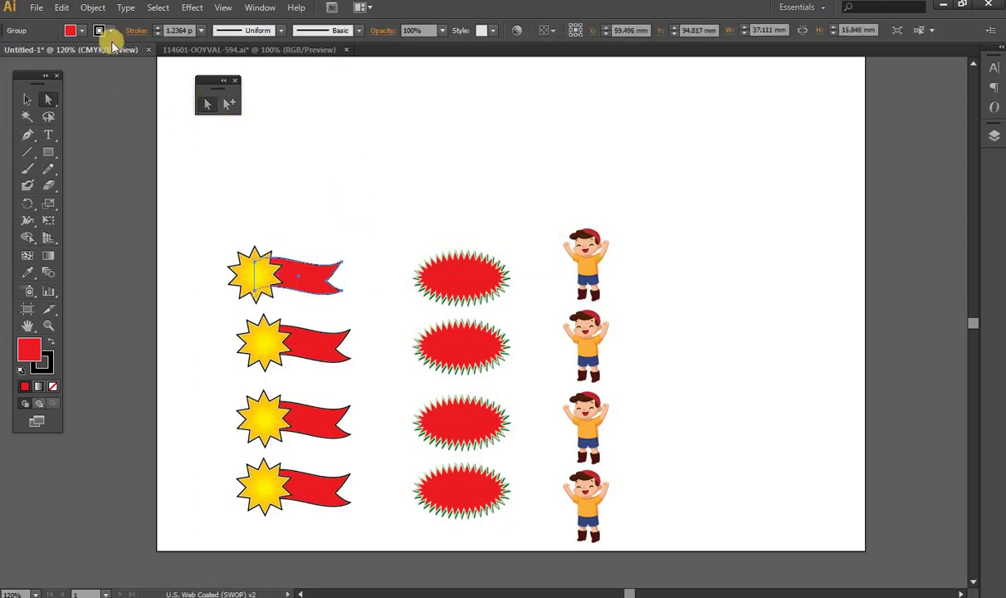
click(81, 33)
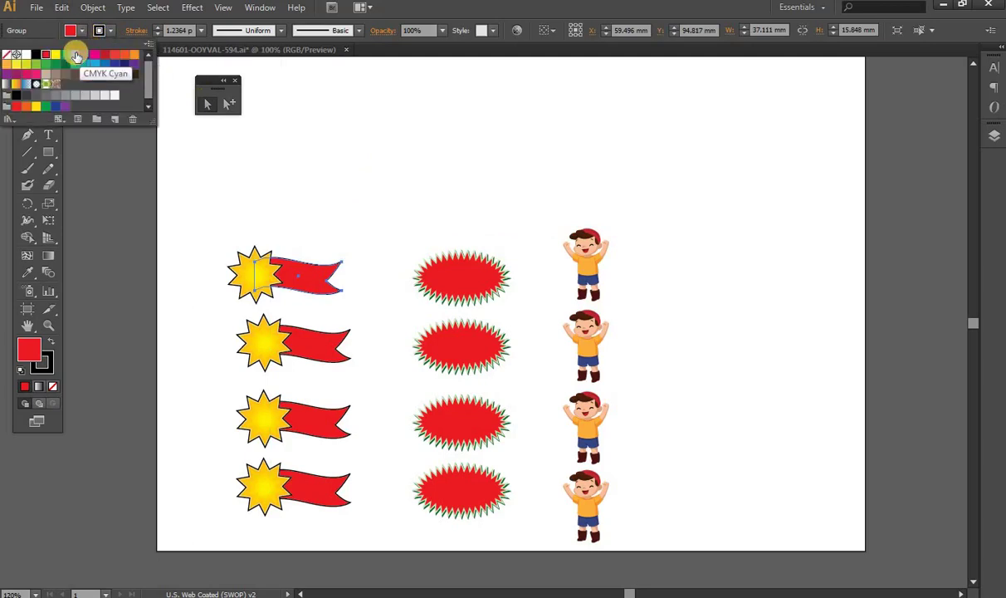
click(74, 54)
click(65, 55)
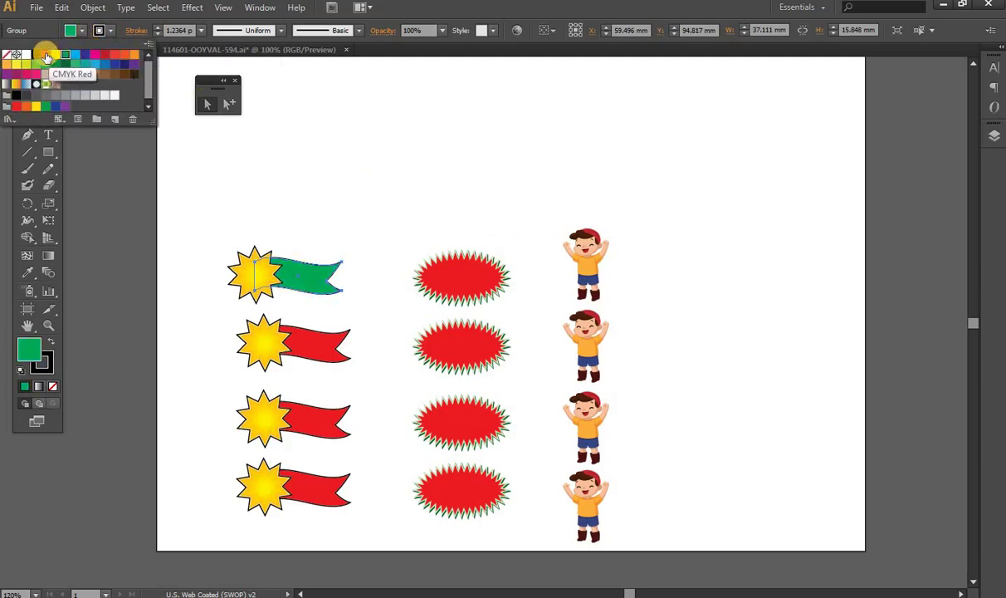
click(46, 54)
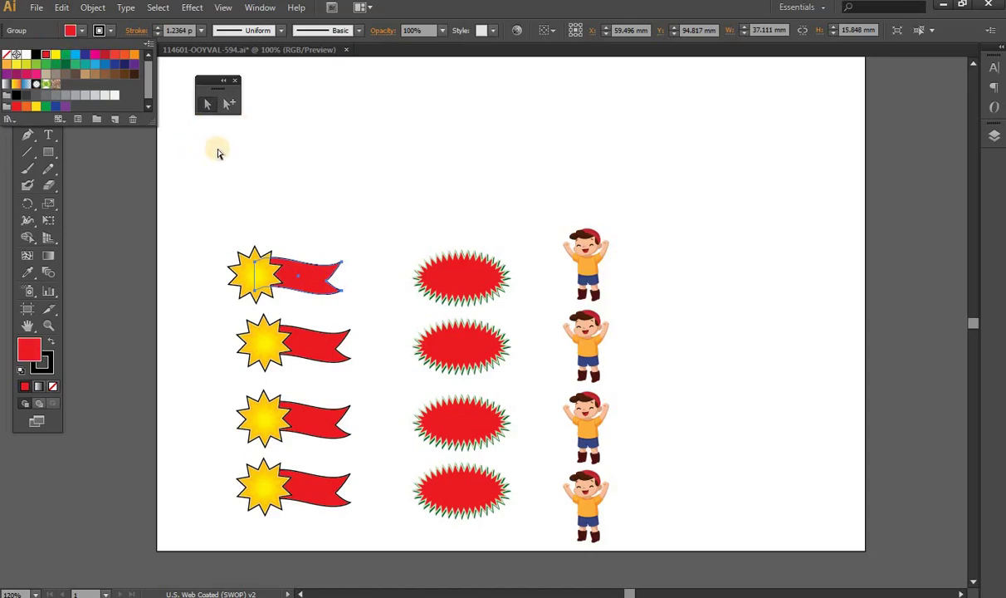
key(Escape)
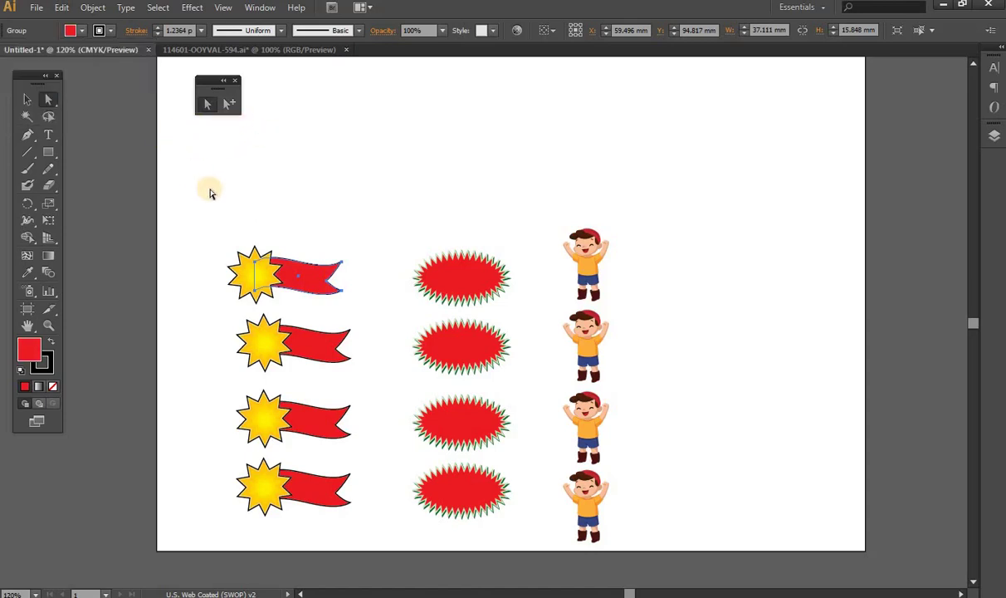
click(211, 183)
click(26, 100)
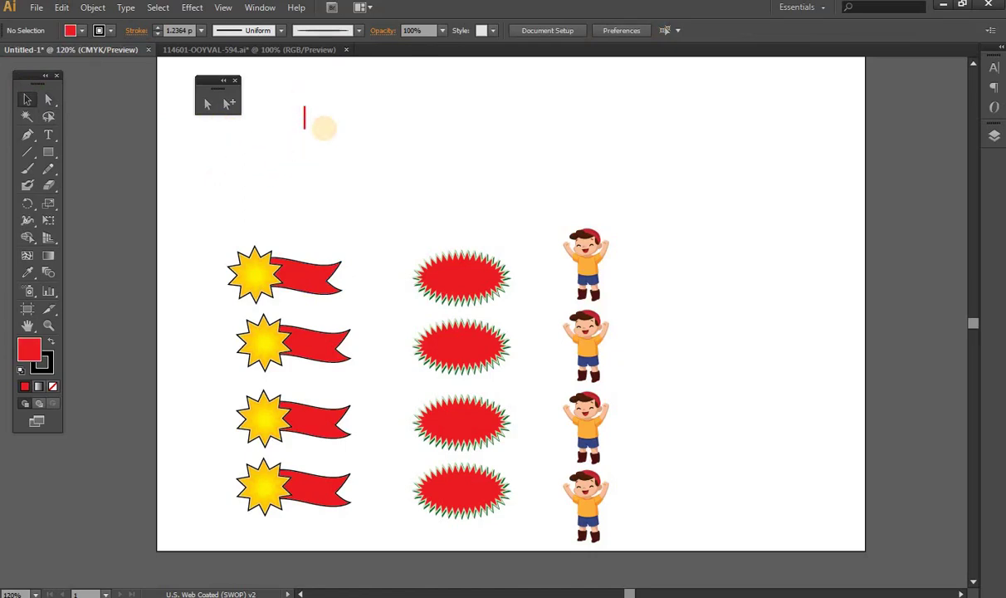
Extend the red caption: the group selection tool's first click works like direct selection, but clicking again then…
text(BUT I)
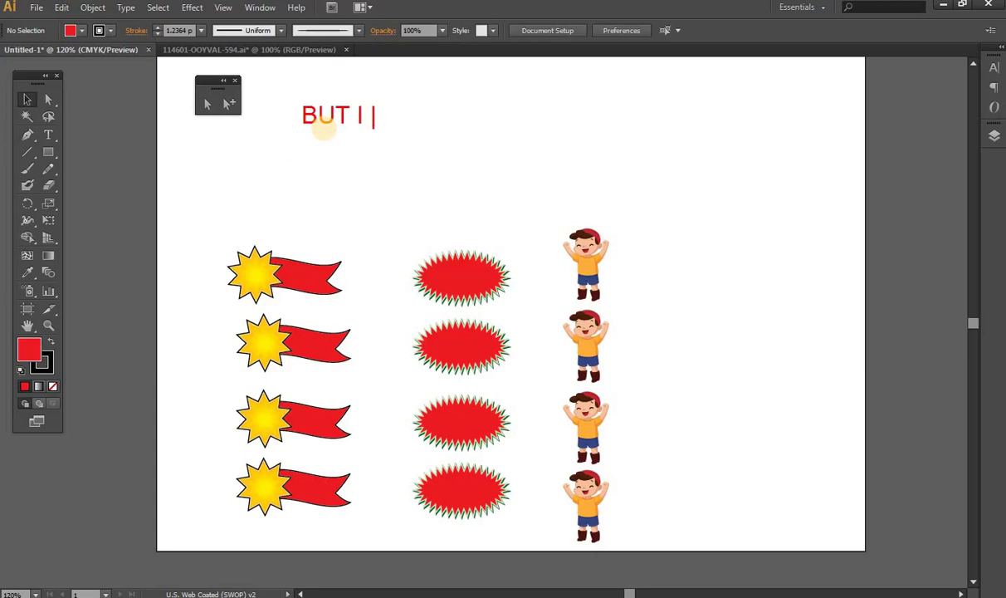
text( GROUP )
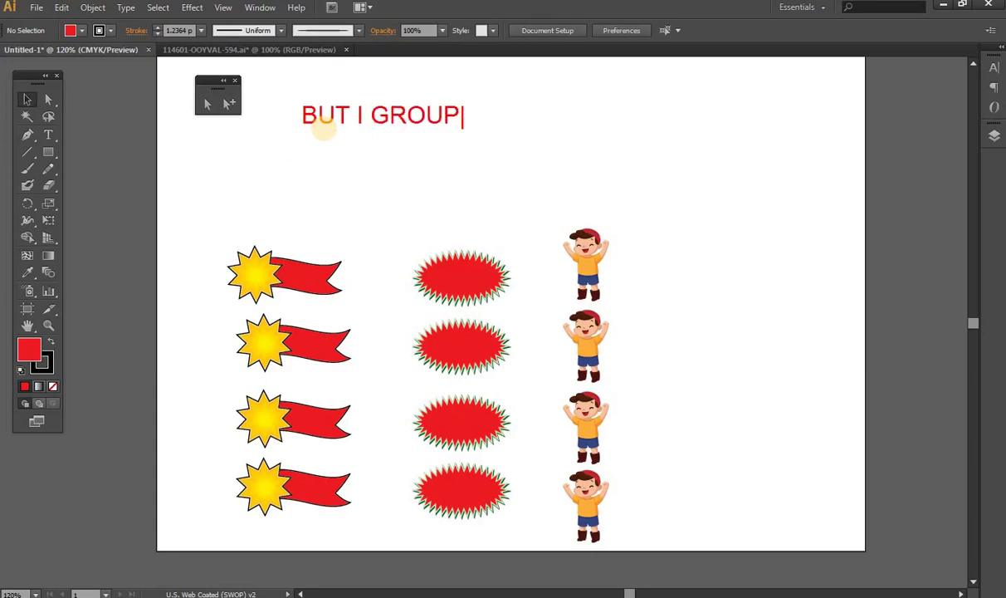
text(SELEC)
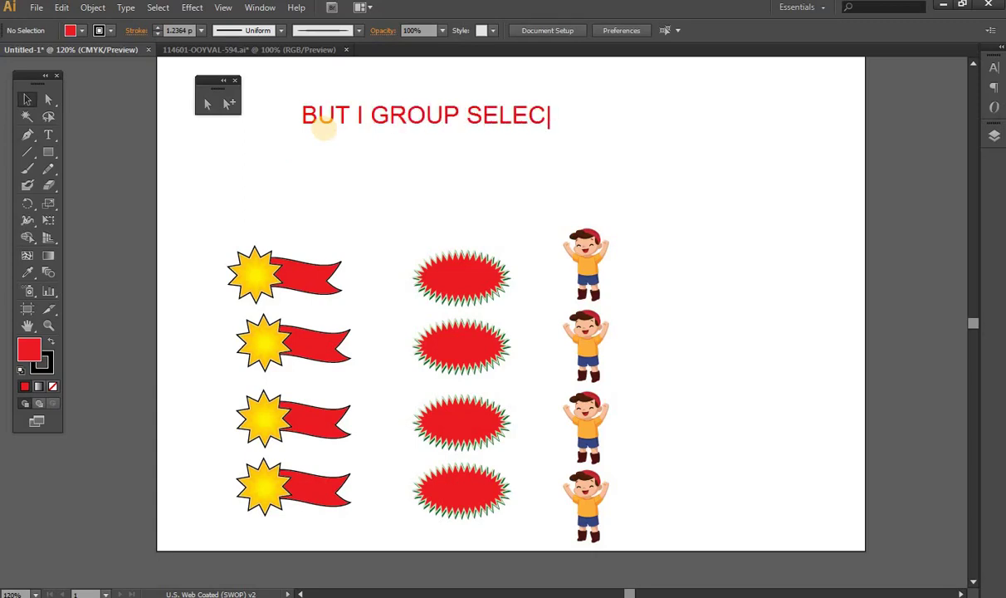
text(TION TOOL )
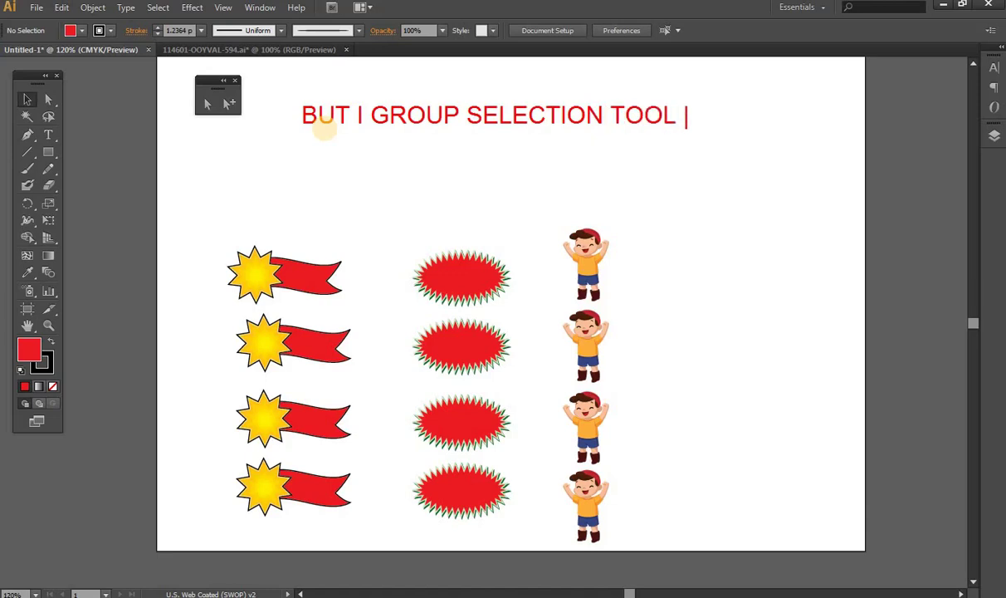
text(WORK IS)
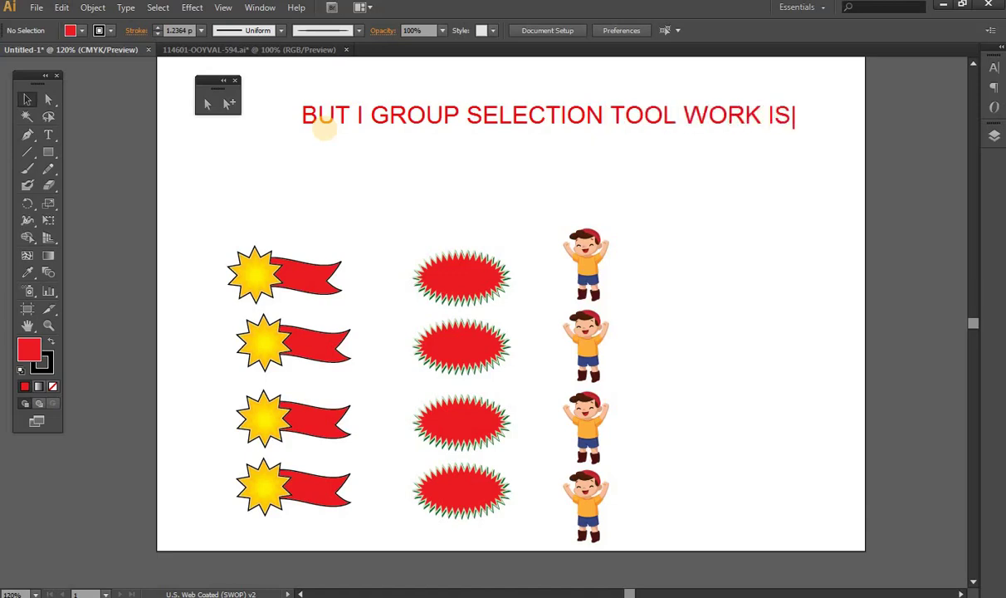
key(Return)
text(DI)
text(FFERENT )
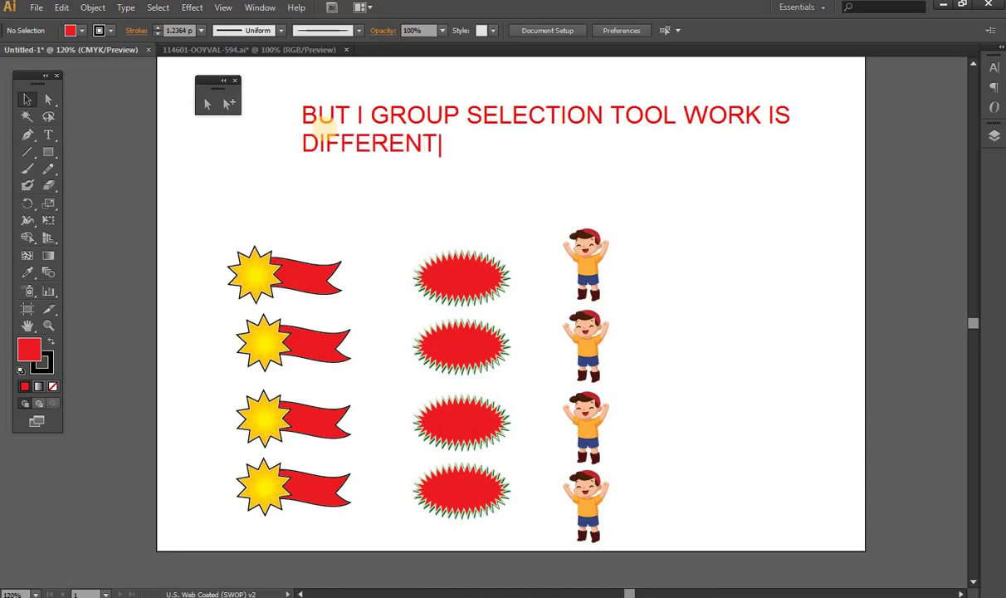
text(WHEN I )
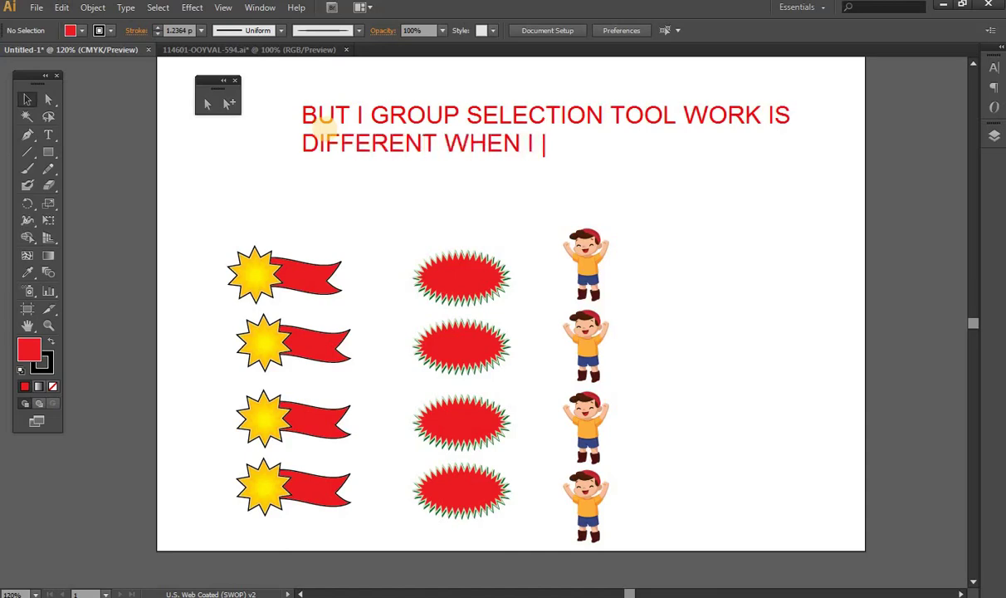
text(SELECT )
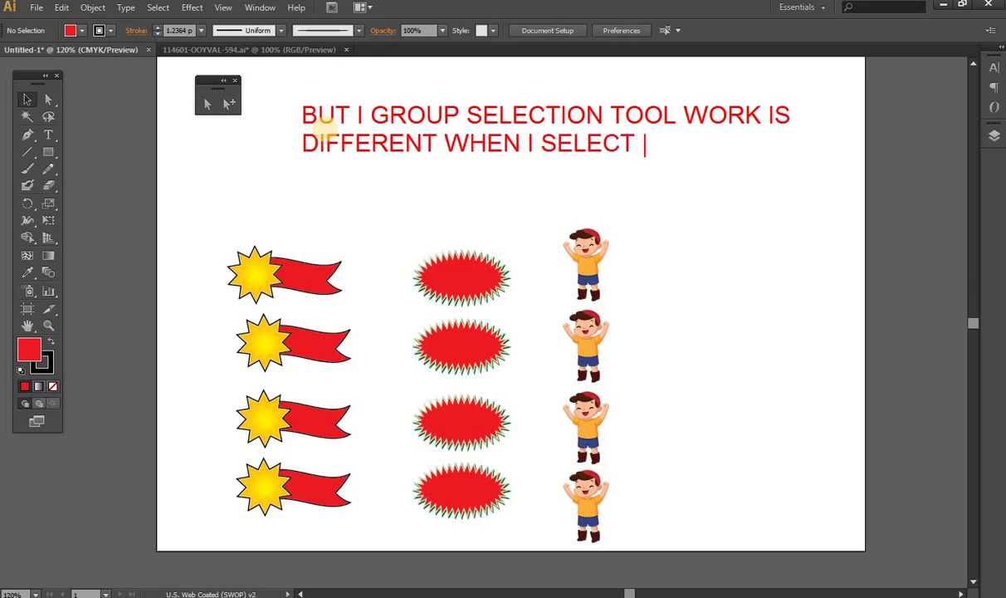
text(THE)
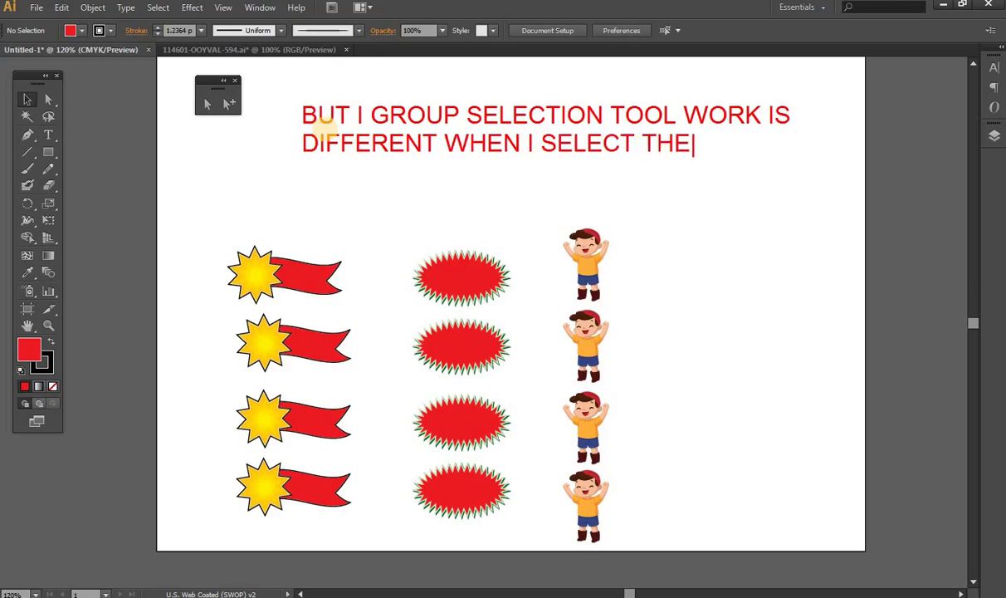
text( OBJECT )
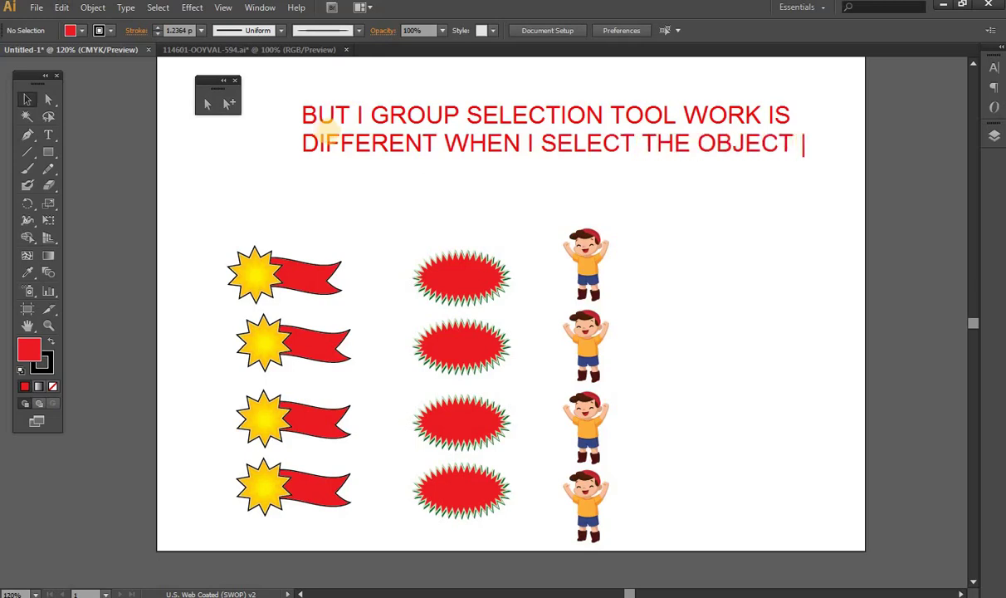
text(BY)
key(Return)
text(S)
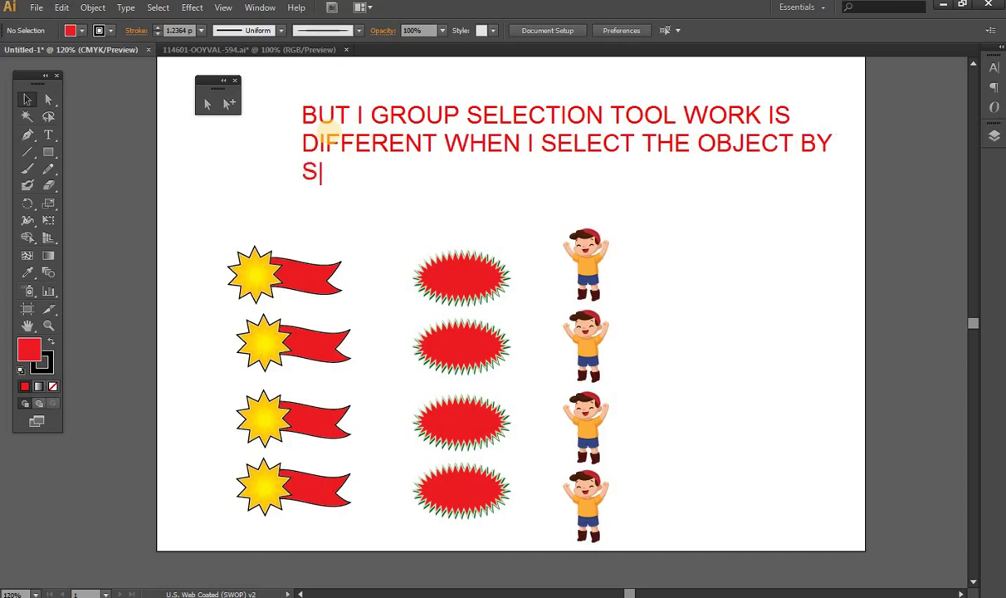
text(ELECTIO)
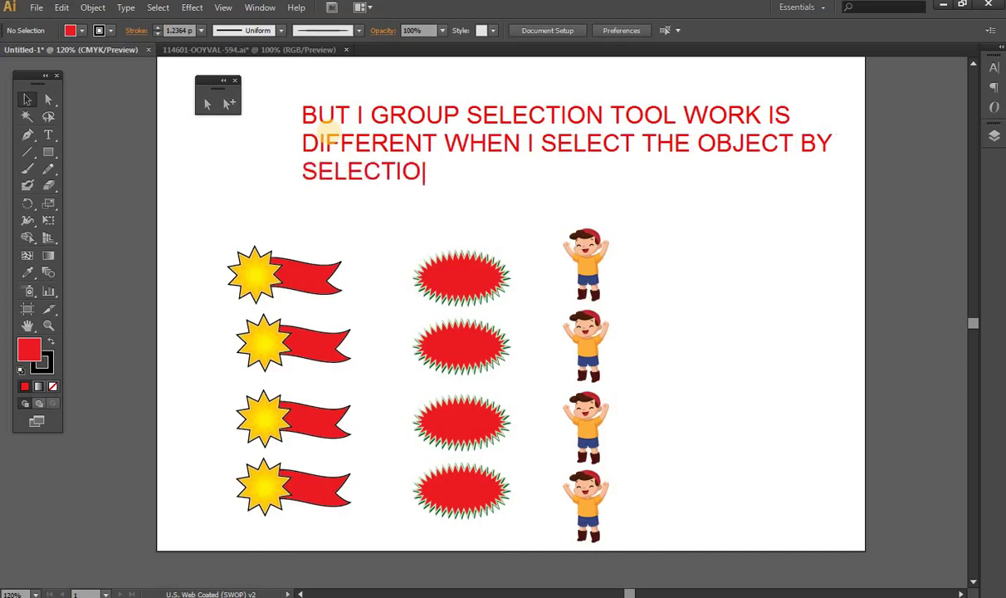
text(N OF)
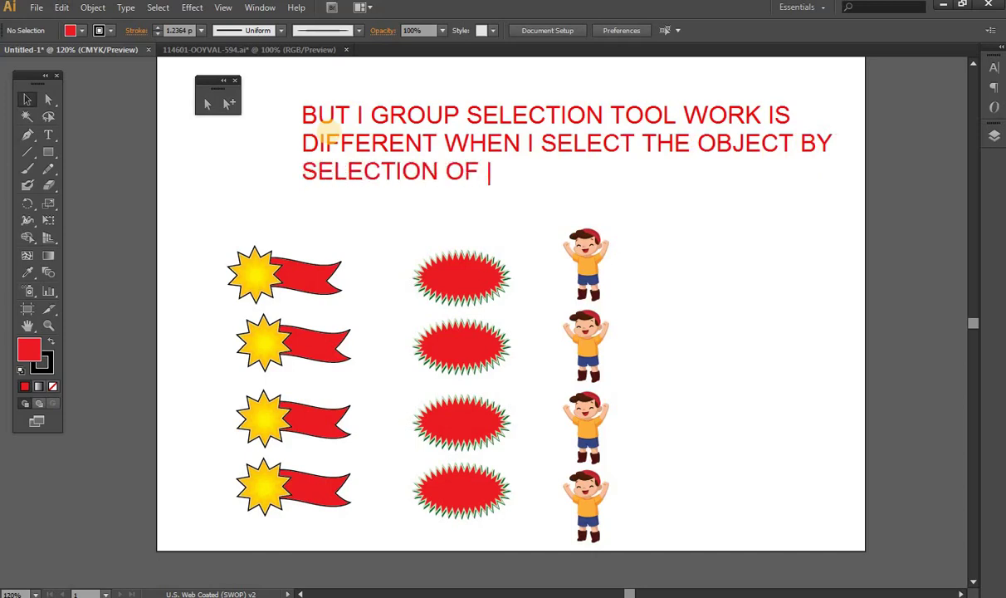
text( GROUP )
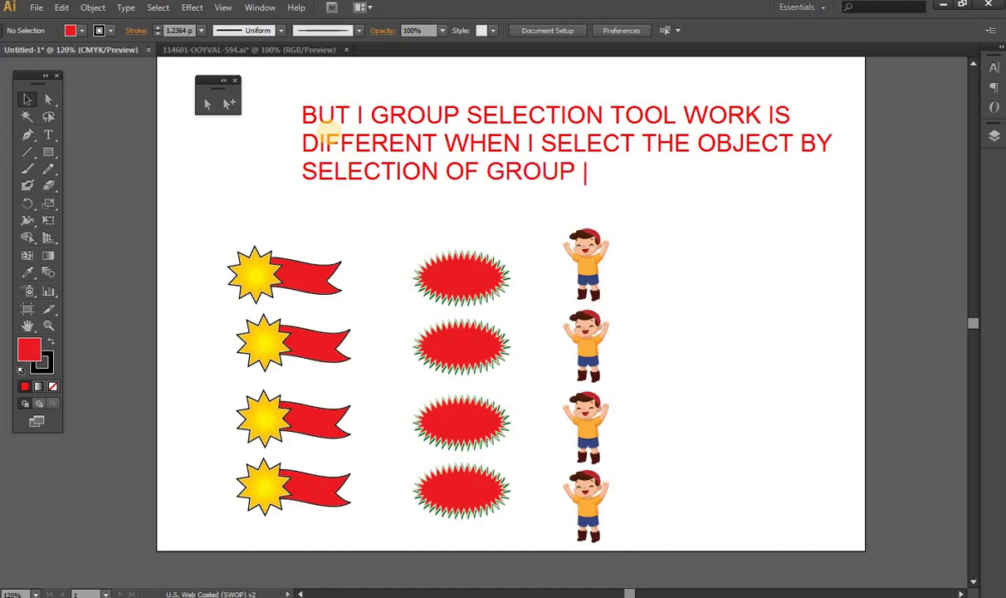
text(SELECT)
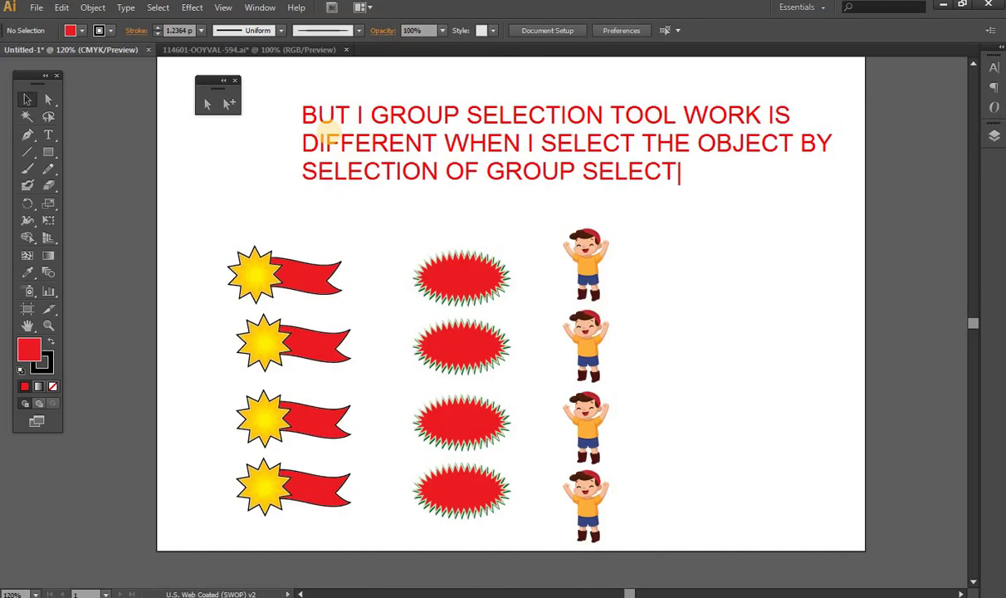
text(ION TOOL)
key(Return)
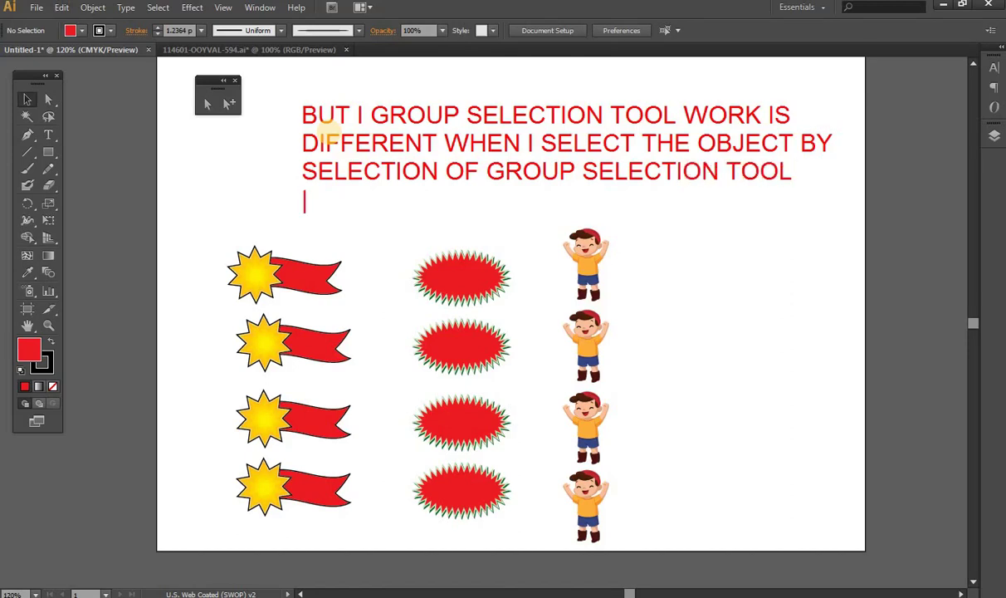
text(ON )
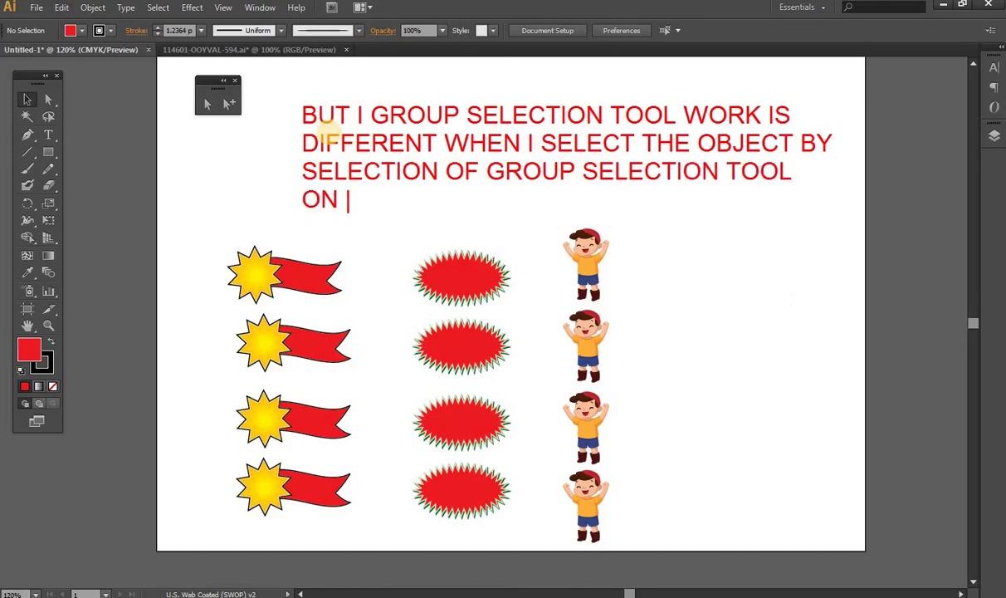
text(FIRST )
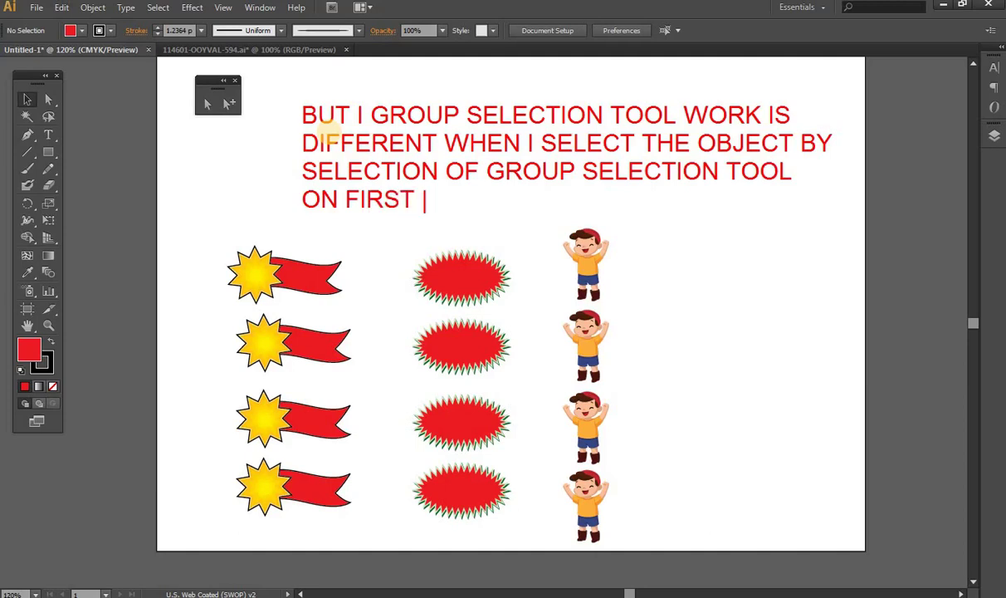
text(CLICK)
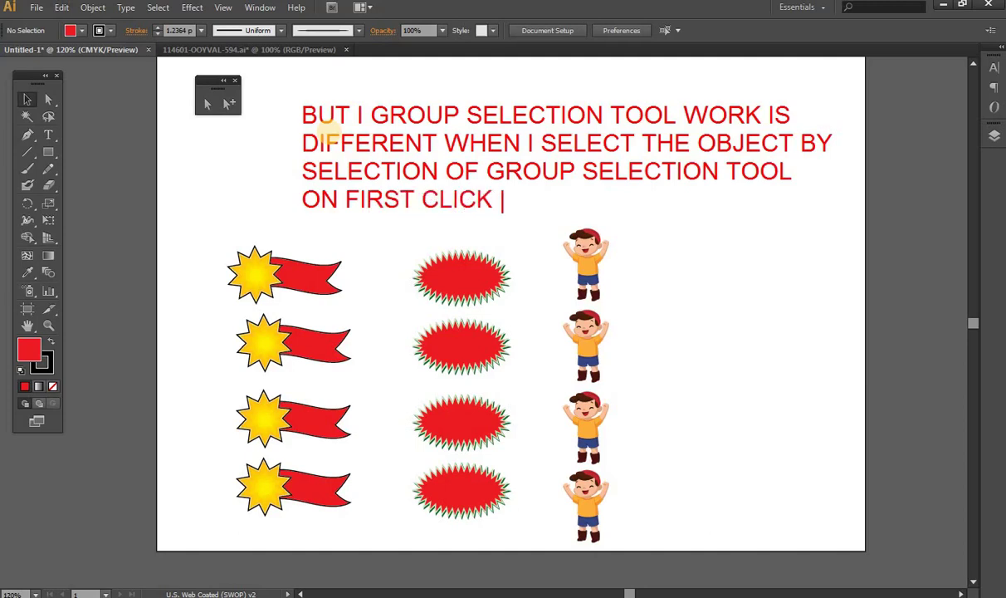
text( IS SAME WO)
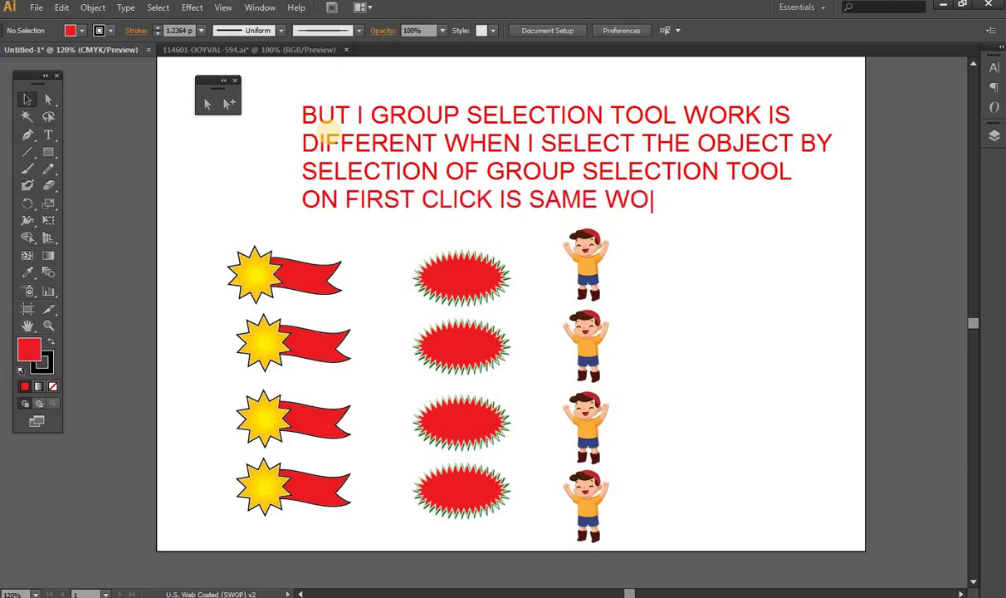
text(RK AS )
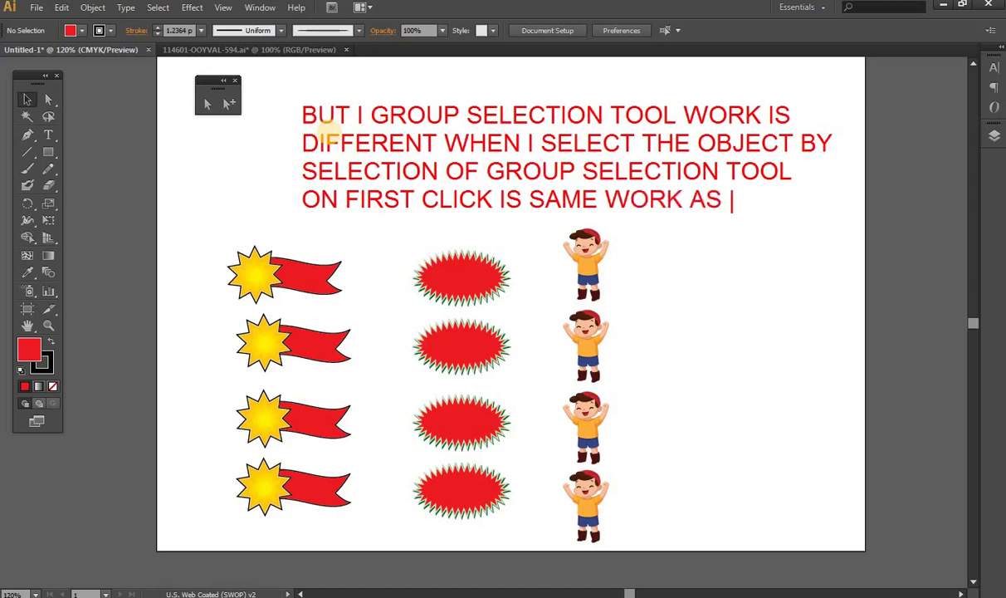
text(DIRECT)
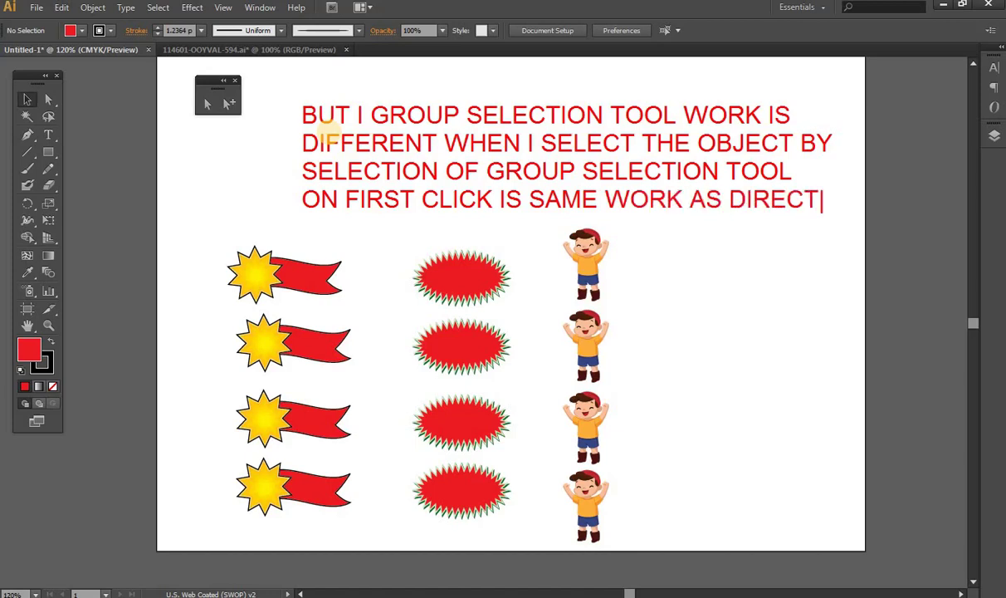
text( SE)
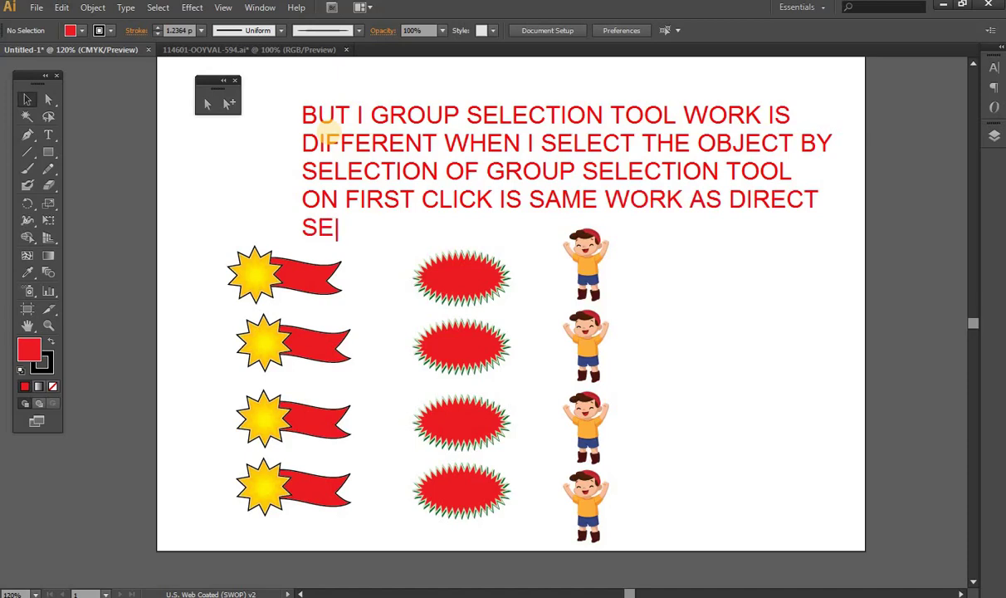
text(LECTION TO)
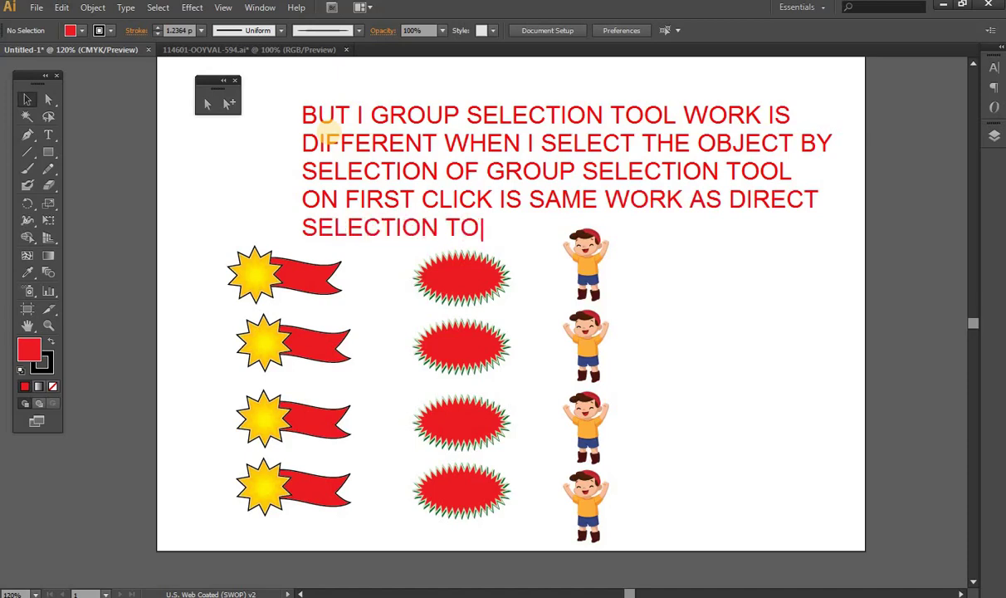
text(OL.)
key(BackSpace)
key(BackSpace)
text(BUT )
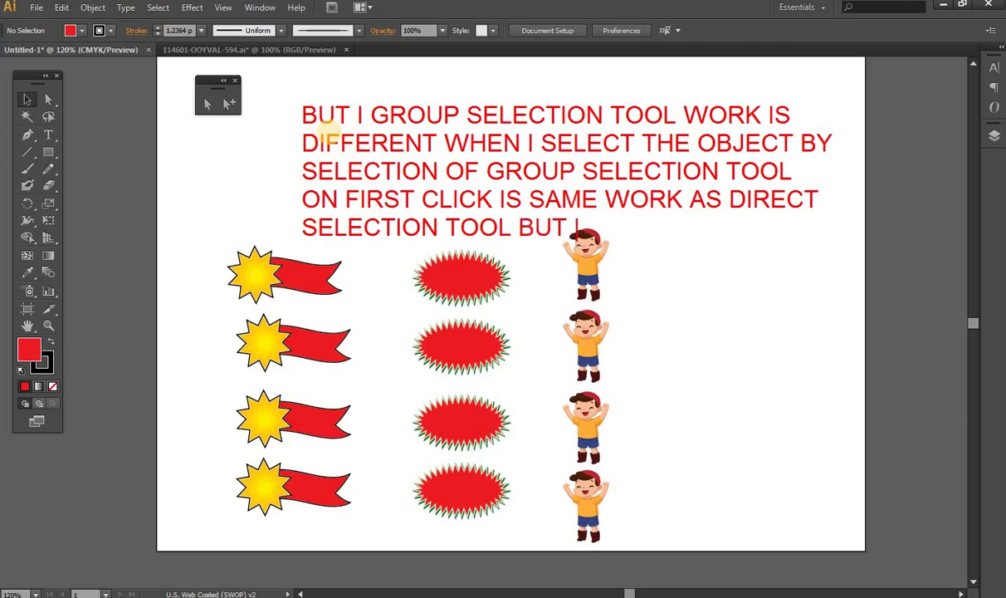
text(I )
text(CLICK AGA)
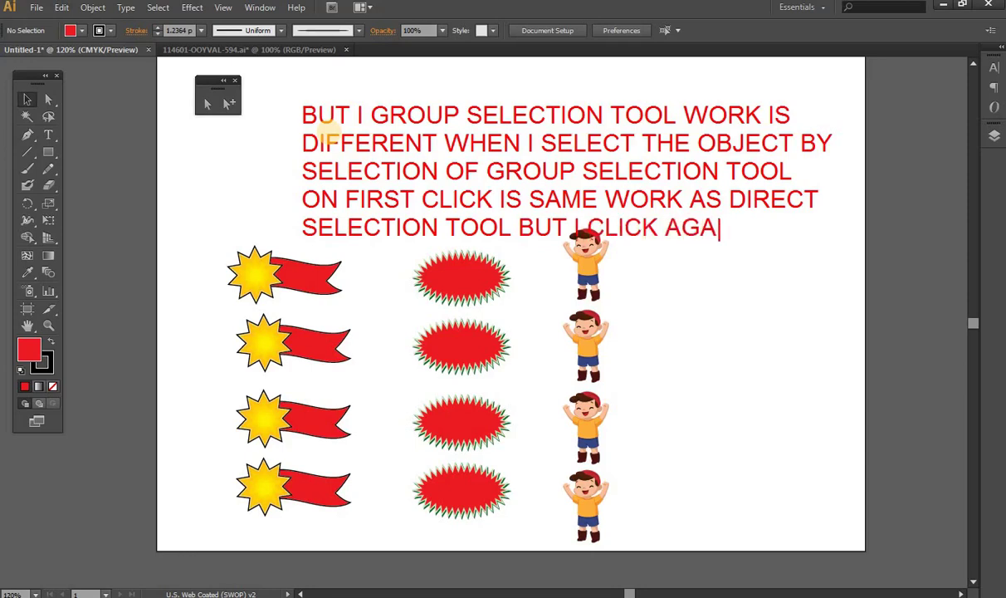
text(IN)
text( THEN)
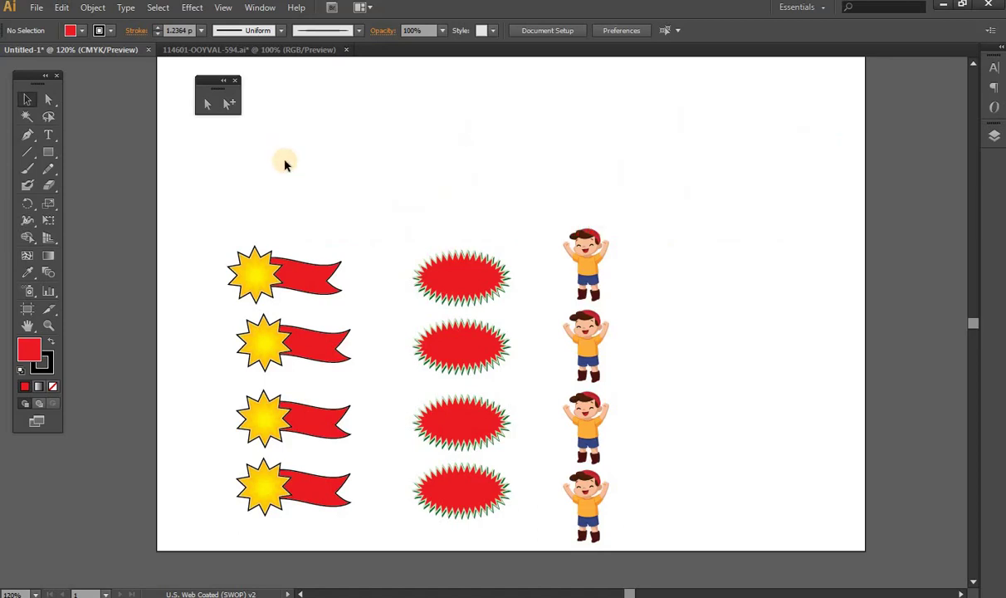
Start a red caption near the top reading 'SELECT A GROUP CLICK AGAIN SELECT'
key(t)
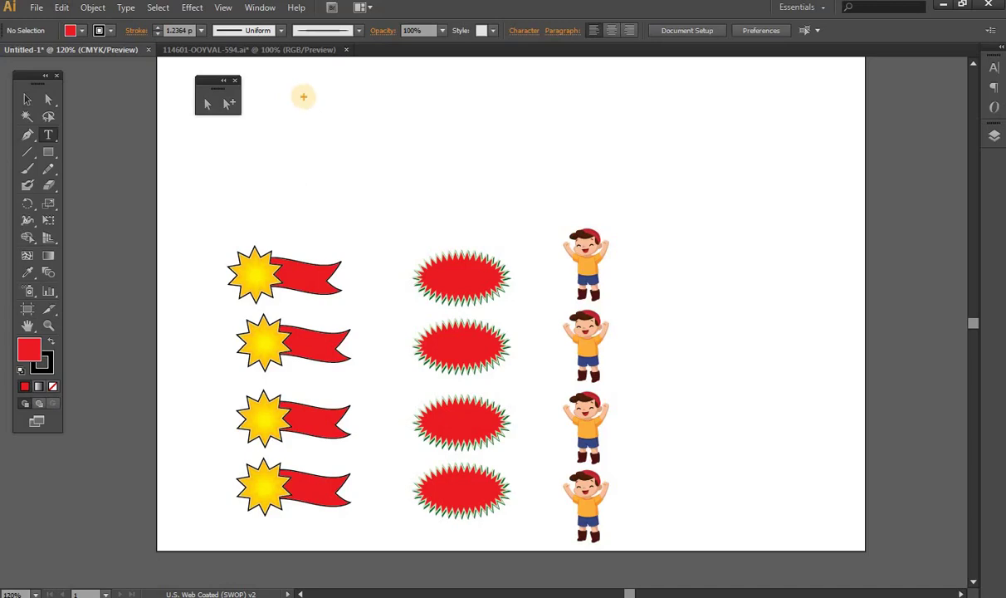
click(320, 100)
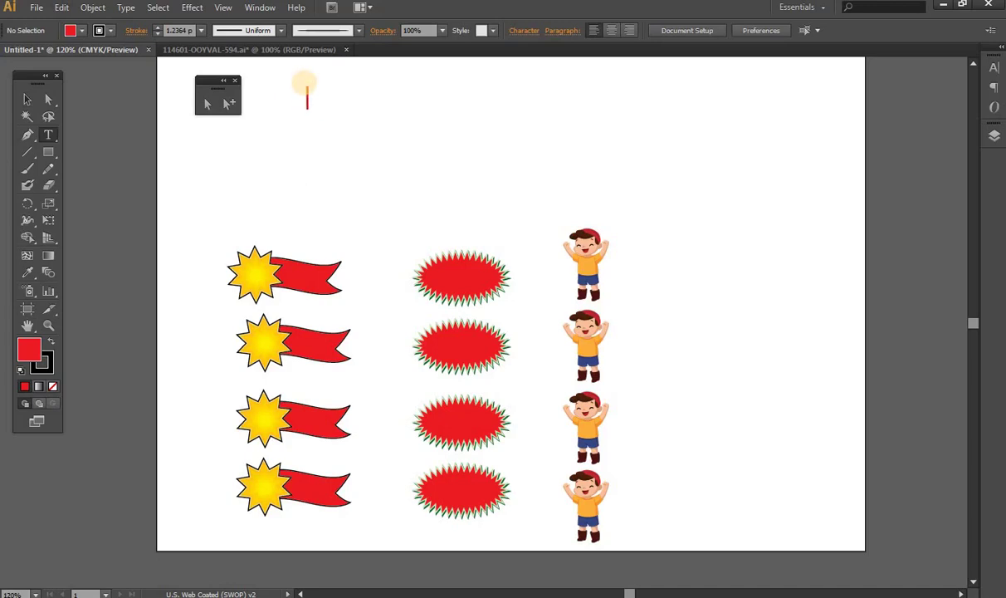
text(SELECT )
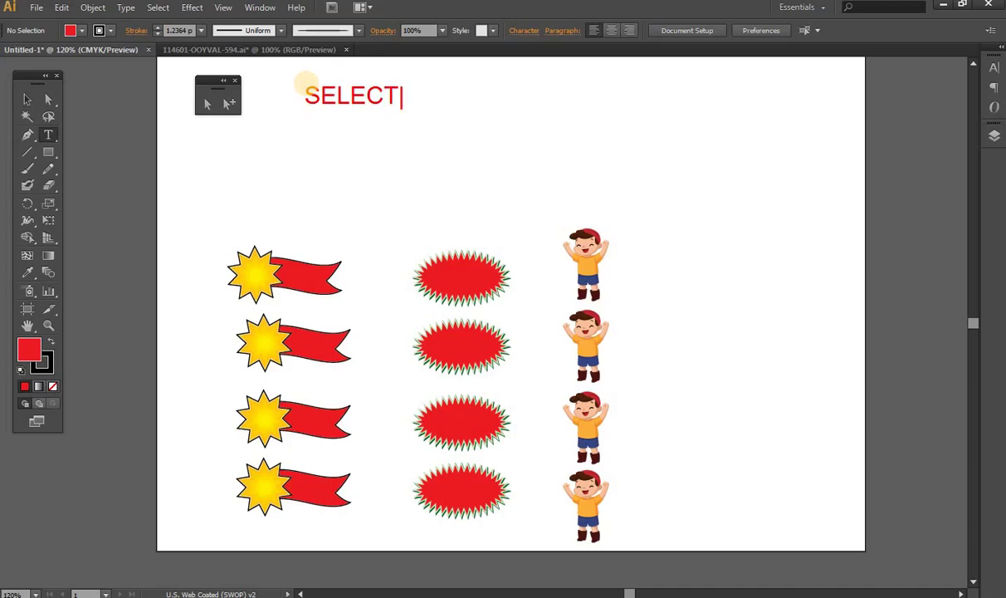
text(A)
text( GROP)
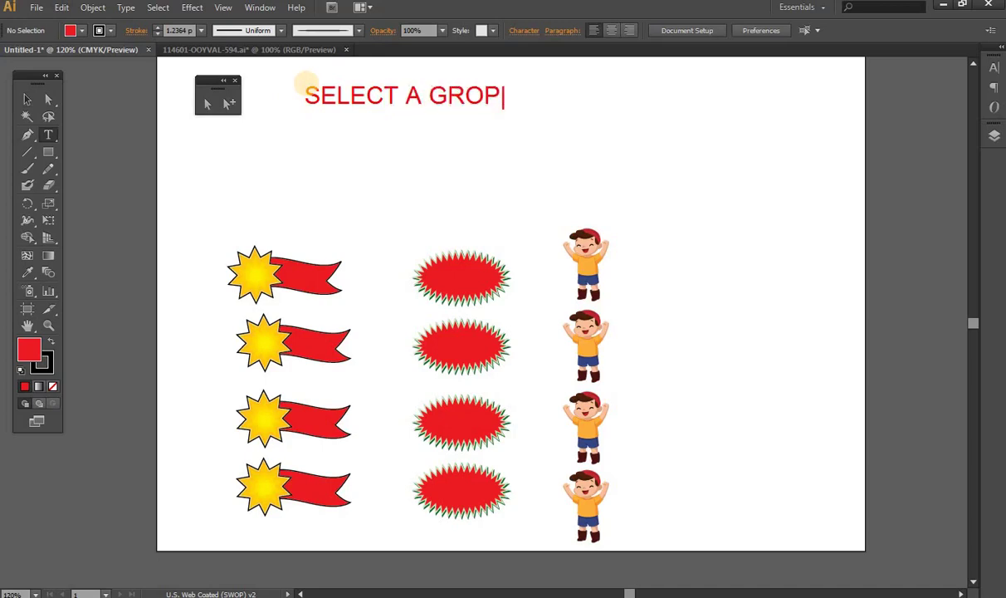
key(BackSpace)
key(BackSpace)
text(OUP )
text(A)
key(BackSpace)
text(CLICK A)
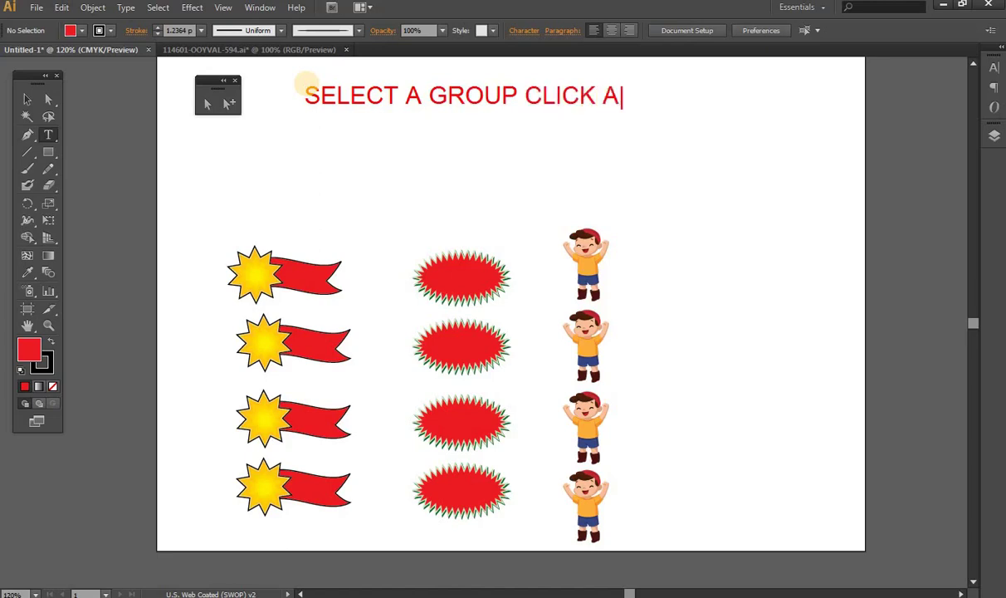
text(GAIN)
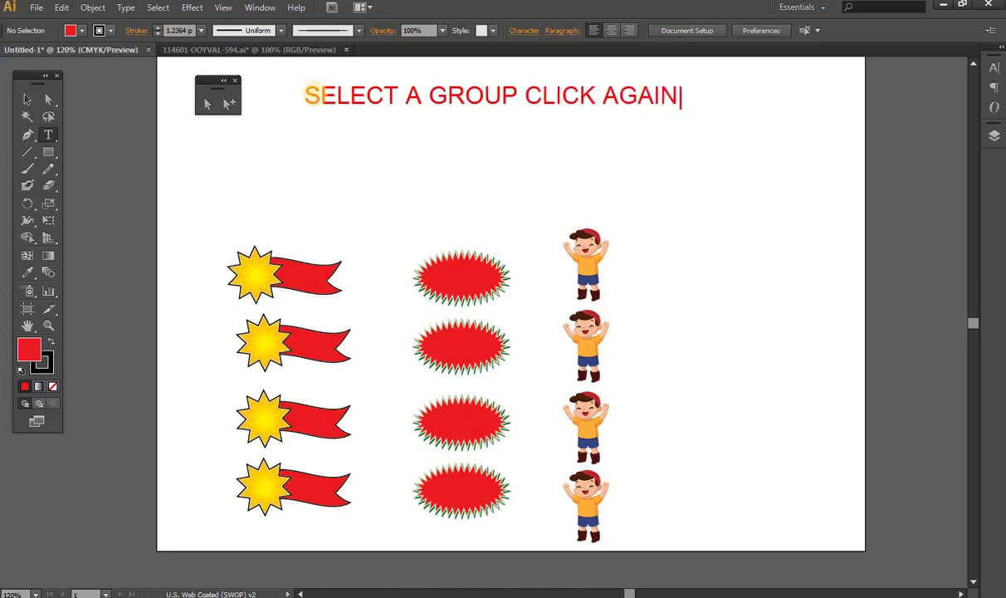
text( SELEC)
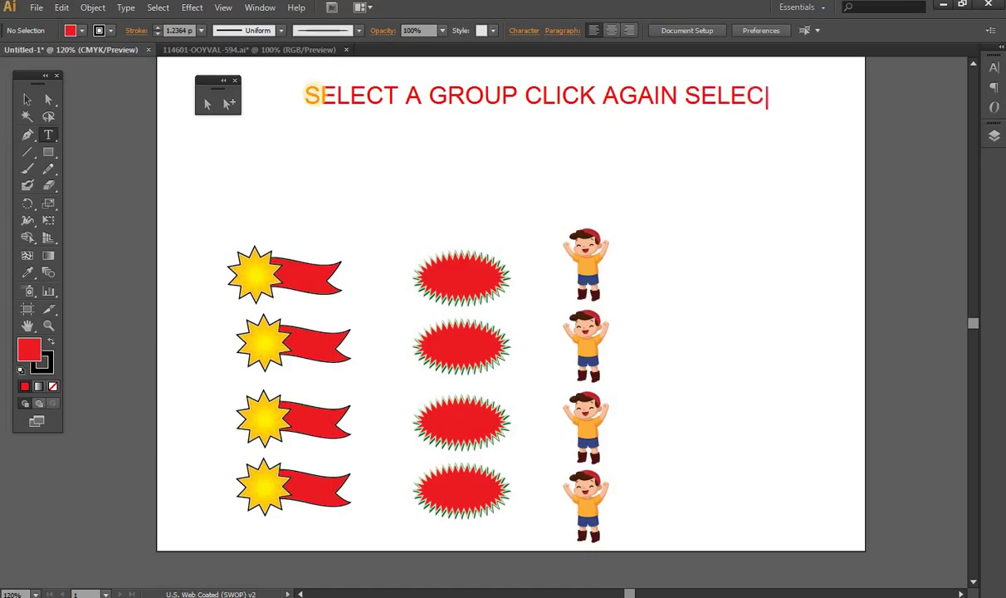
text(T)
key(Return)
Add caption lines 'ANOTHER GROUP CLICK AGAIN SELECT' and 'ANOTHER GROUP', fixing typos
text(INSIDE )
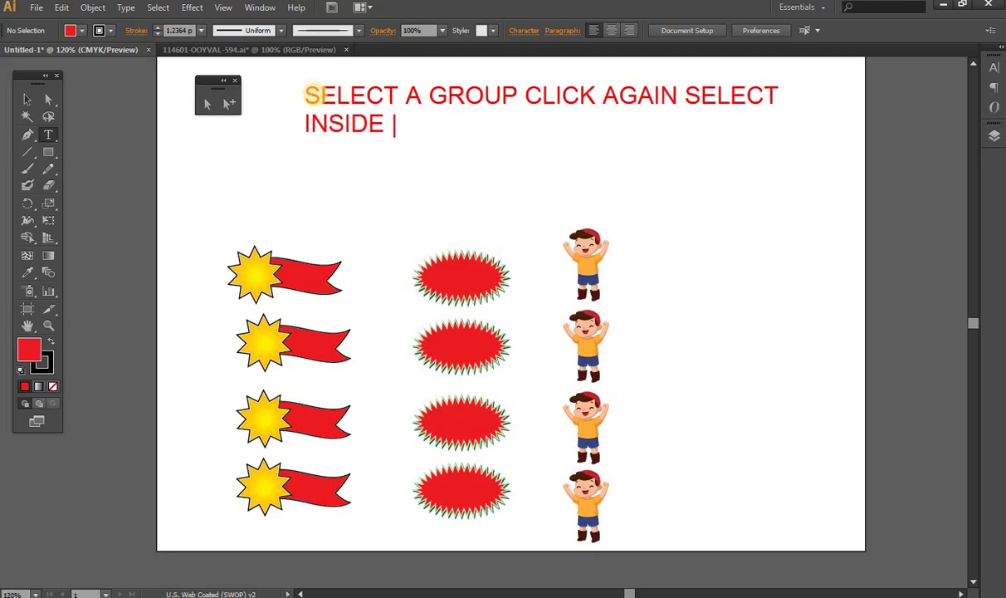
text(GROP)
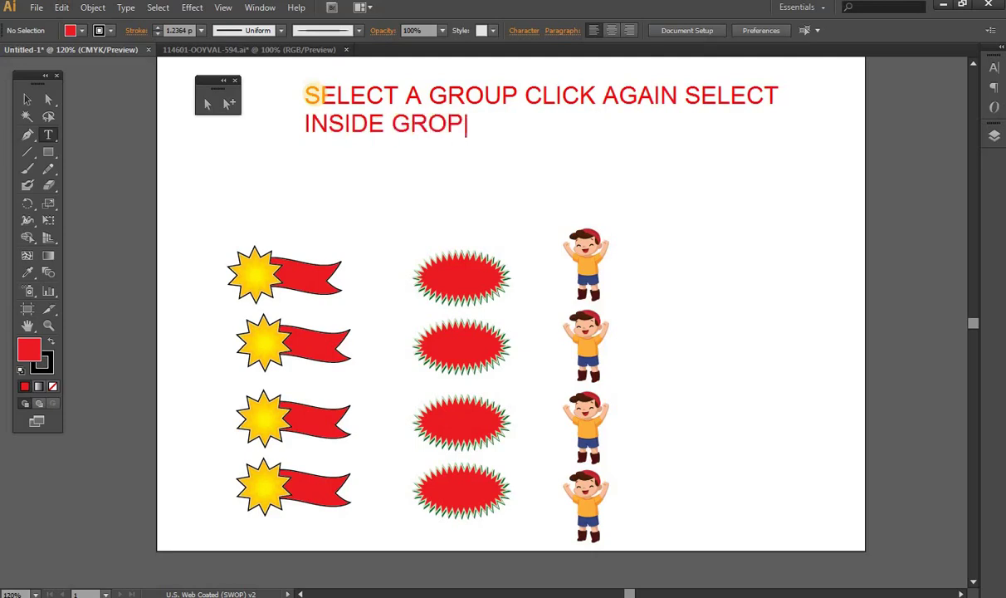
key(BackSpace)
key(BackSpace)
text(OUP)
key(BackSpace)
key(BackSpace)
key(BackSpace)
key(BackSpace)
key(BackSpace)
key(BackSpace)
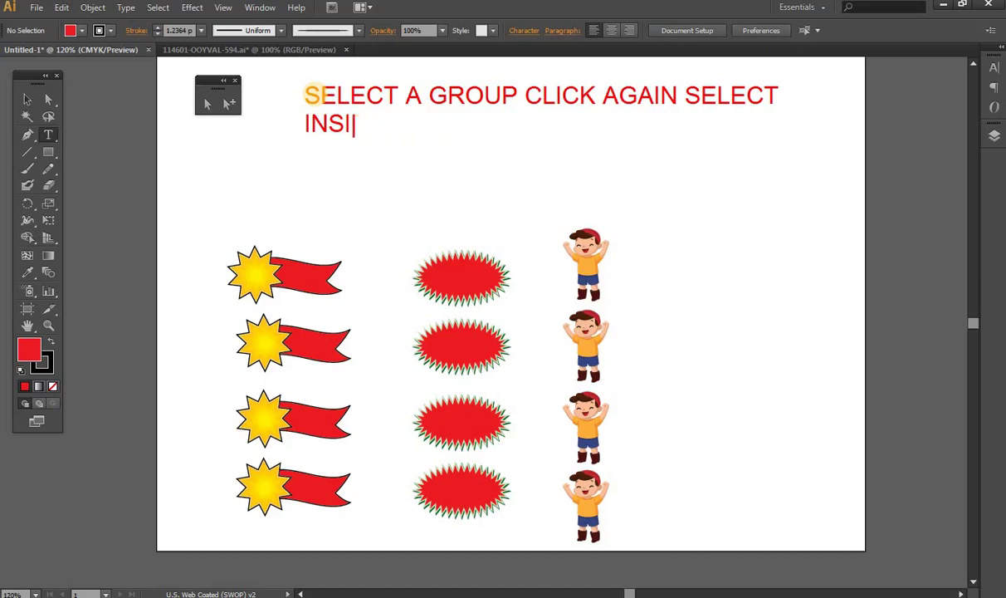
key(BackSpace)
key(BackSpace)
key(BackSpace)
key(BackSpace)
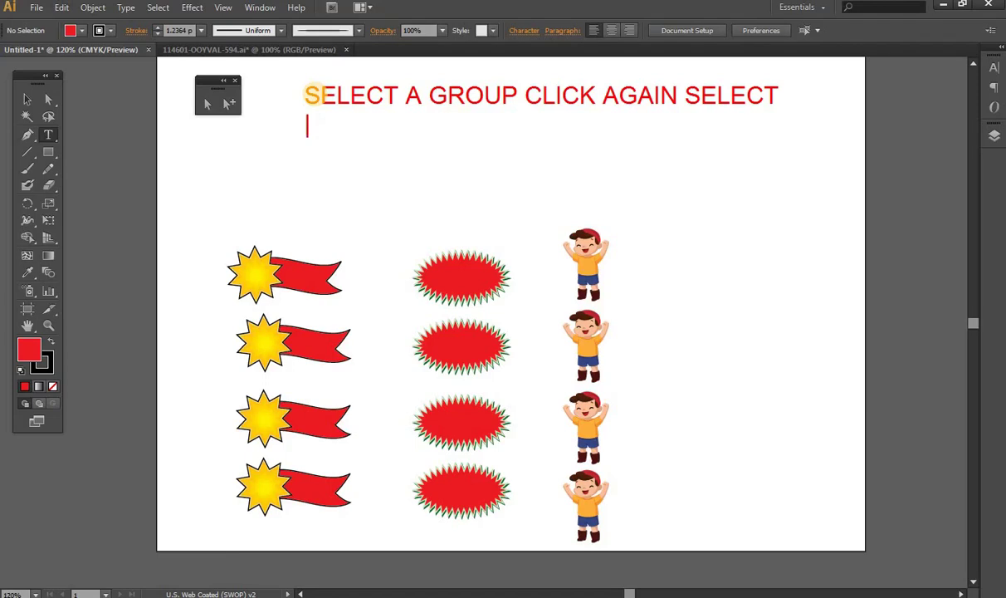
text(ANOTHE)
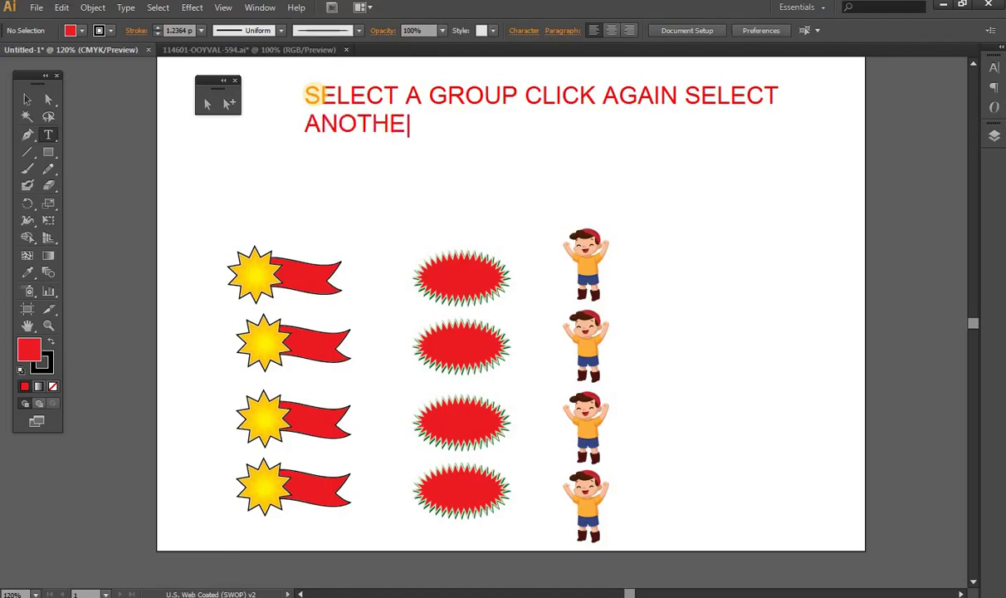
text(R )
text(GROUP)
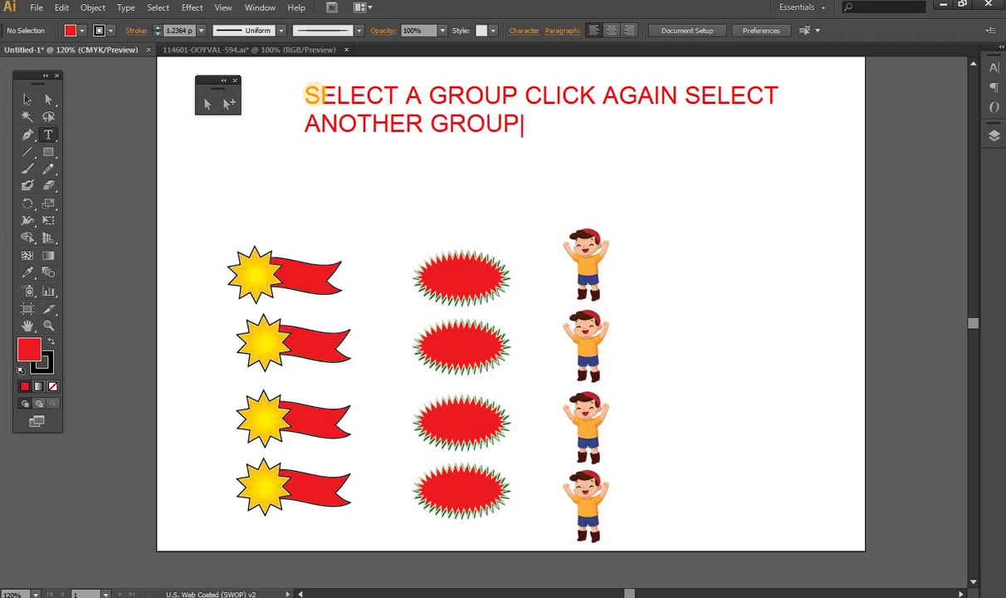
text( CLI)
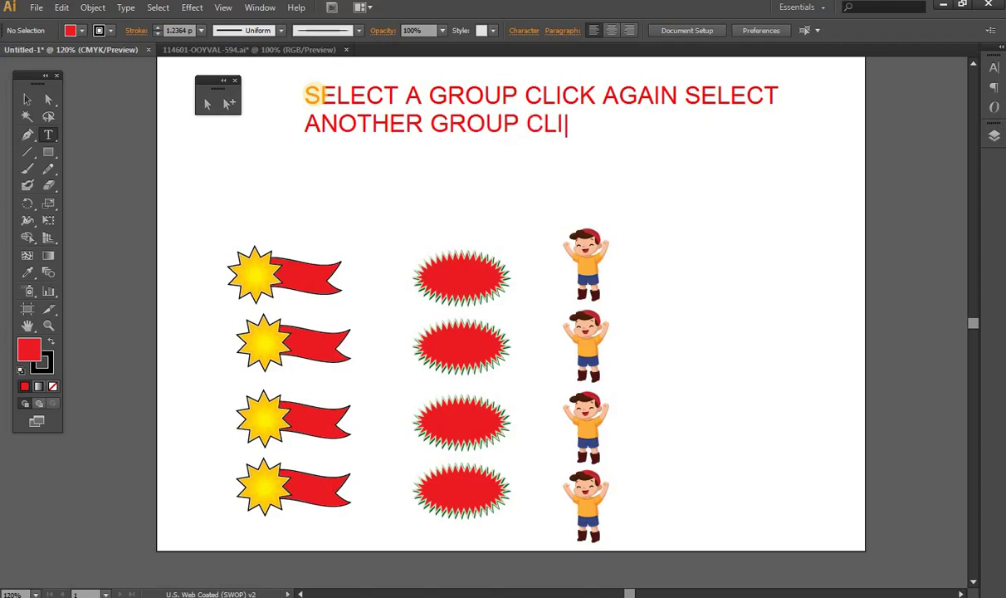
text(CK AGAIN )
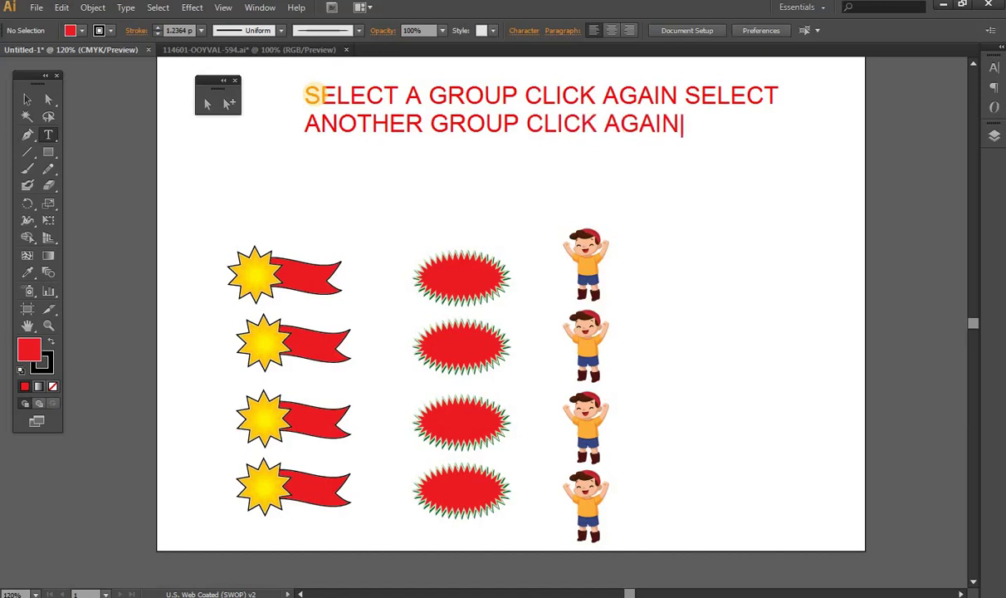
text(SELEC)
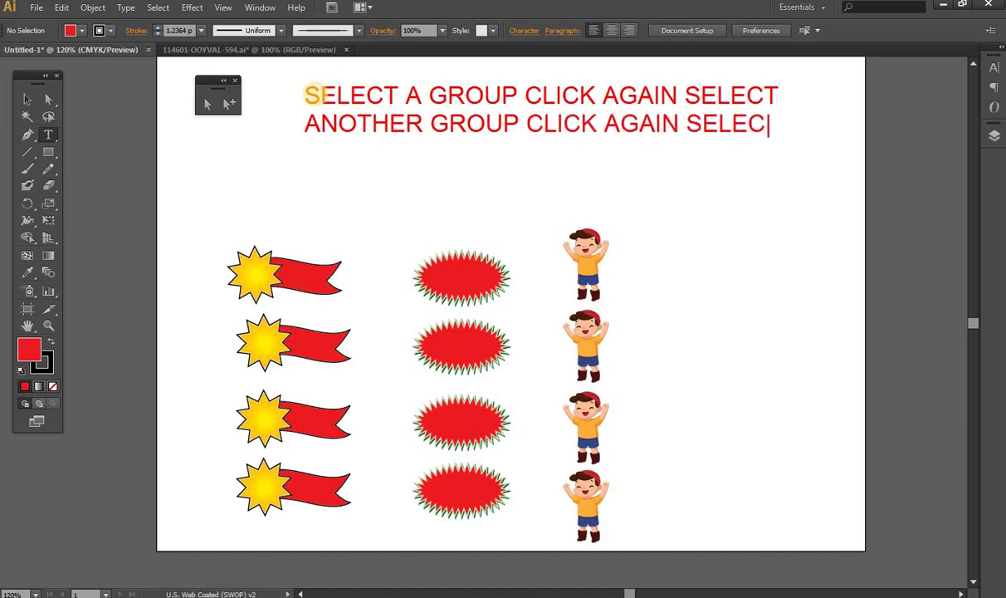
text(T)
key(Return)
text(ANOTHER)
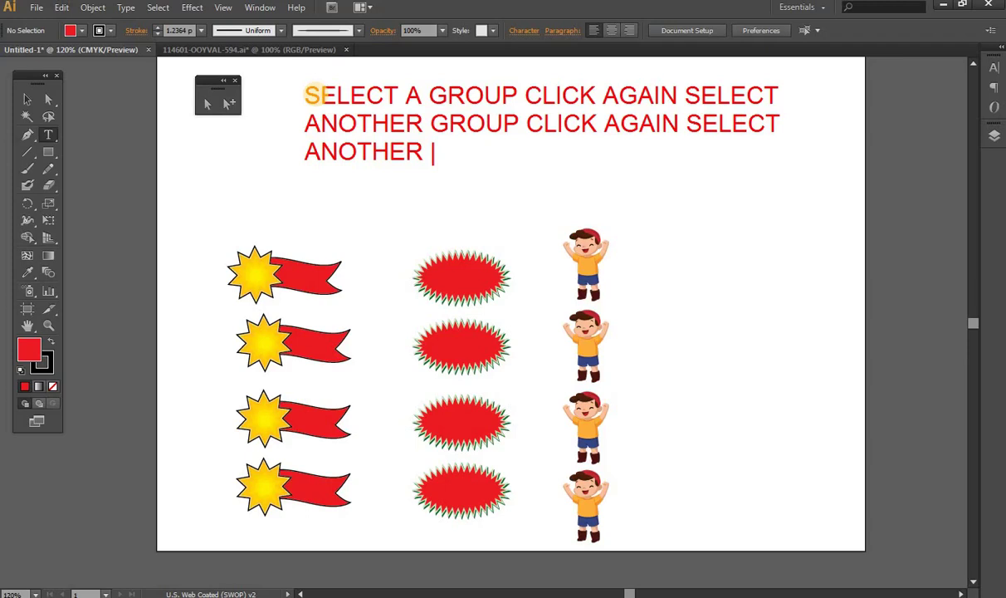
text(GROUP)
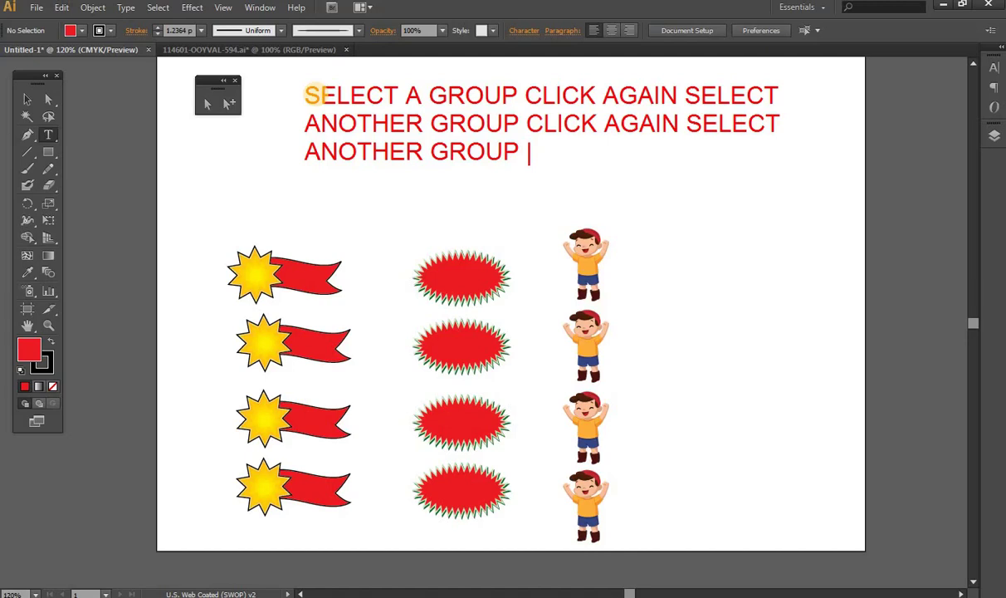
With the Group Selection Tool, climb group levels to select all four star banners, then deselect
click(224, 102)
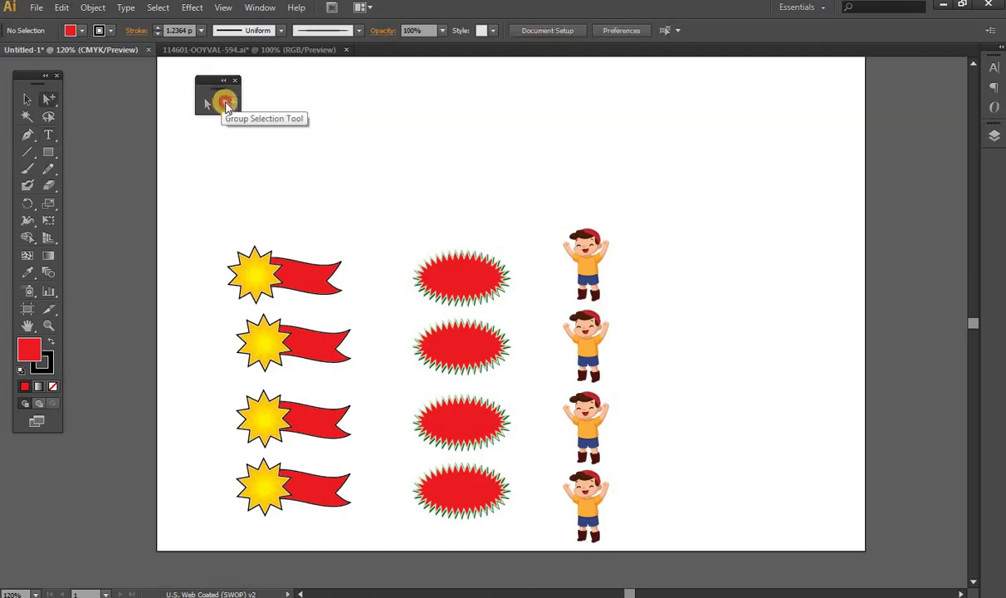
click(317, 277)
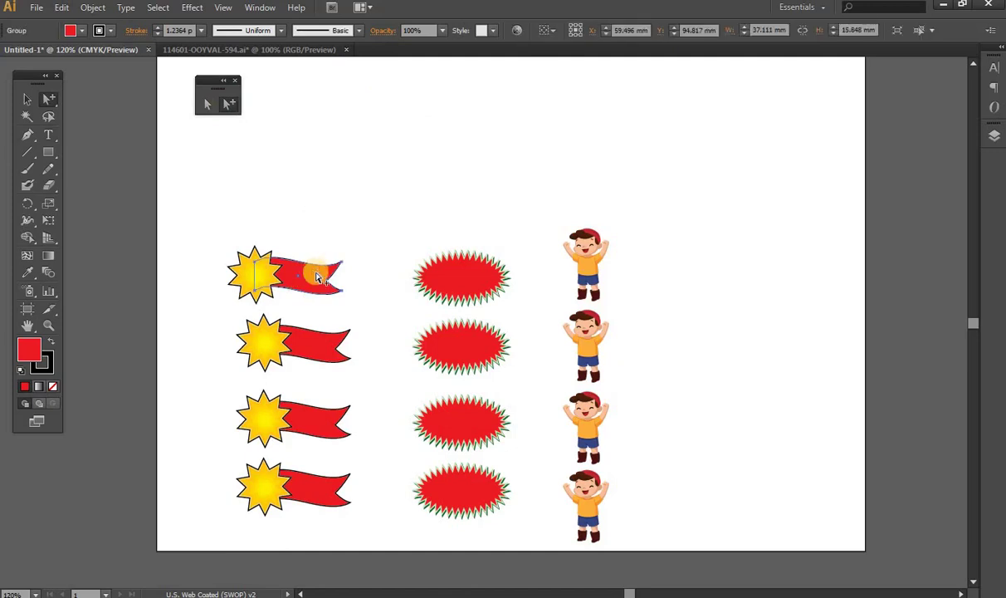
click(317, 277)
click(316, 277)
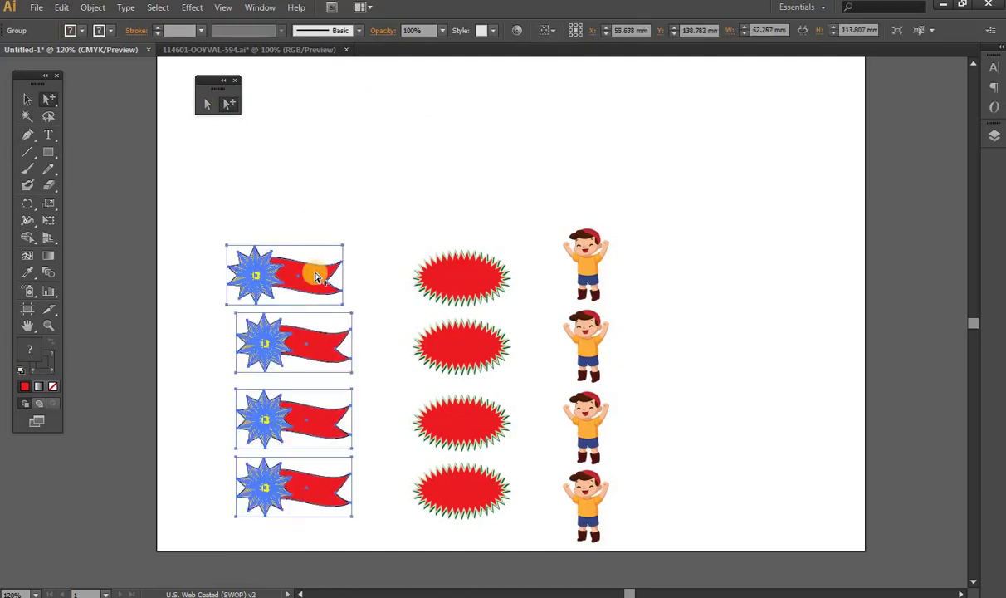
click(278, 128)
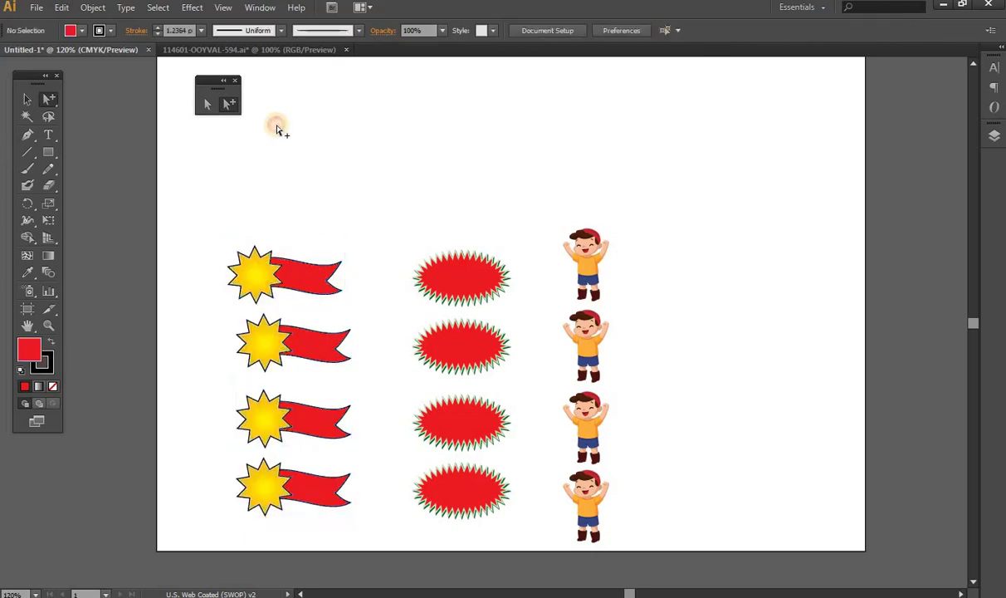
Reselect the star banners, add the spiky red ovals and cartoon boys, then select everything
click(297, 272)
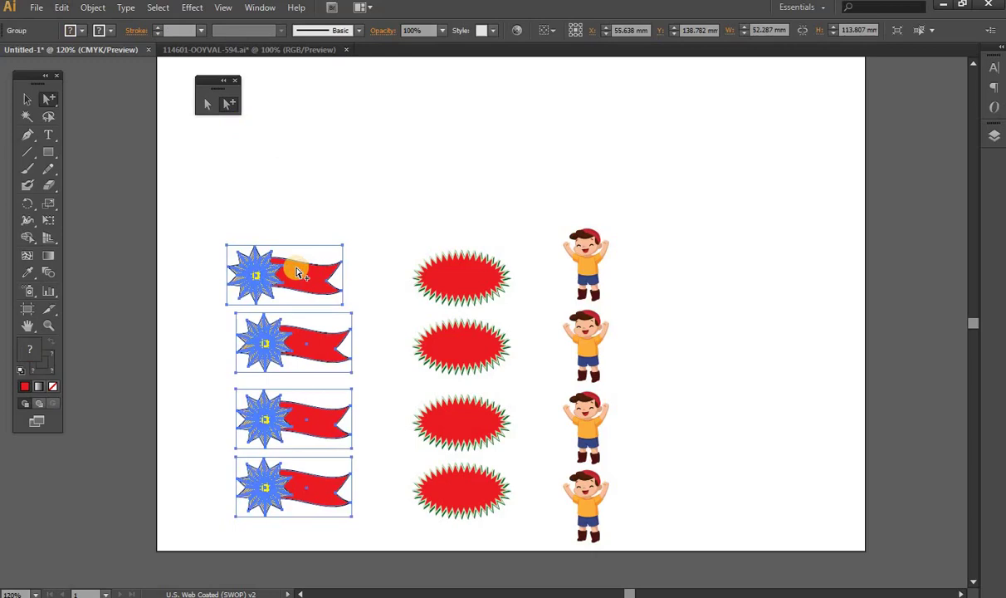
click(298, 272)
click(297, 272)
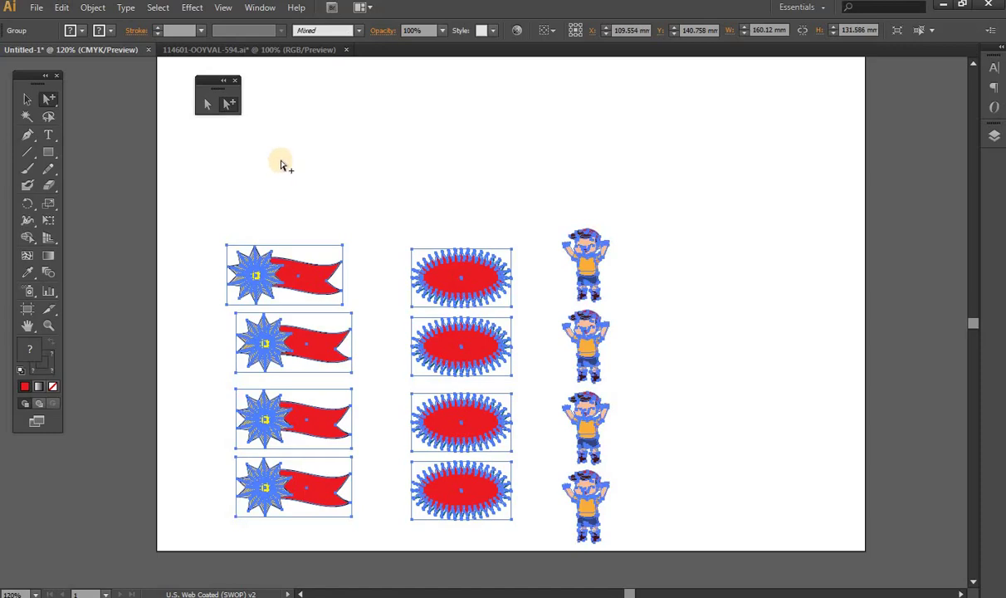
click(293, 264)
key(ctrl)
Type a red caption: 'HOPE YOU UNDERSTAND DIFRENCE BETWEEN REGULAR SELECTION TOOL, DIRECT SELECTION TOOL AND GROUP SELECTION TOOL.'
click(317, 183)
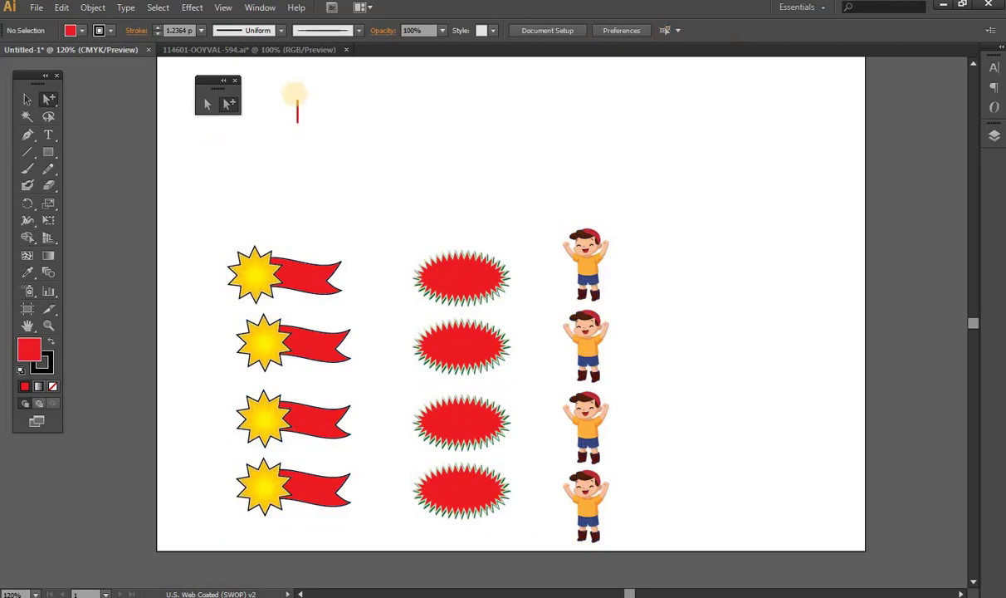
text(HOPE )
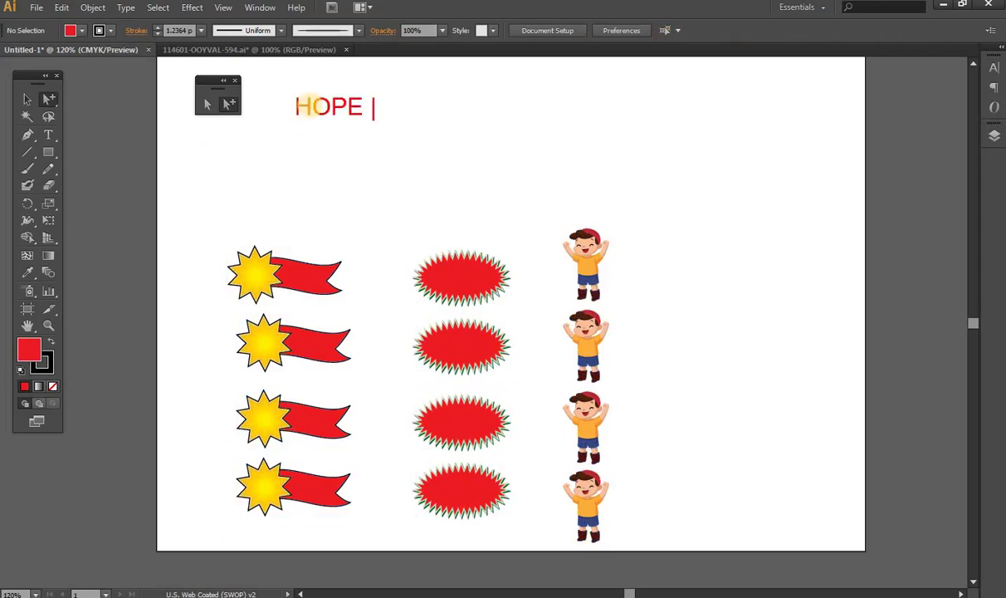
text(YOU UNDE)
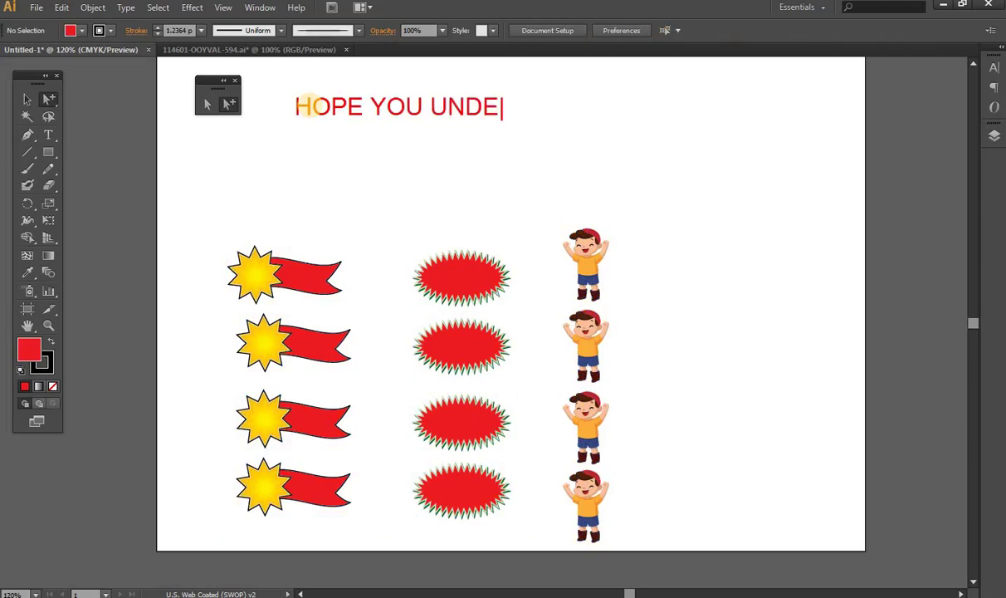
text(R IN)
key(BackSpace)
key(BackSpace)
key(BackSpace)
text(STAN)
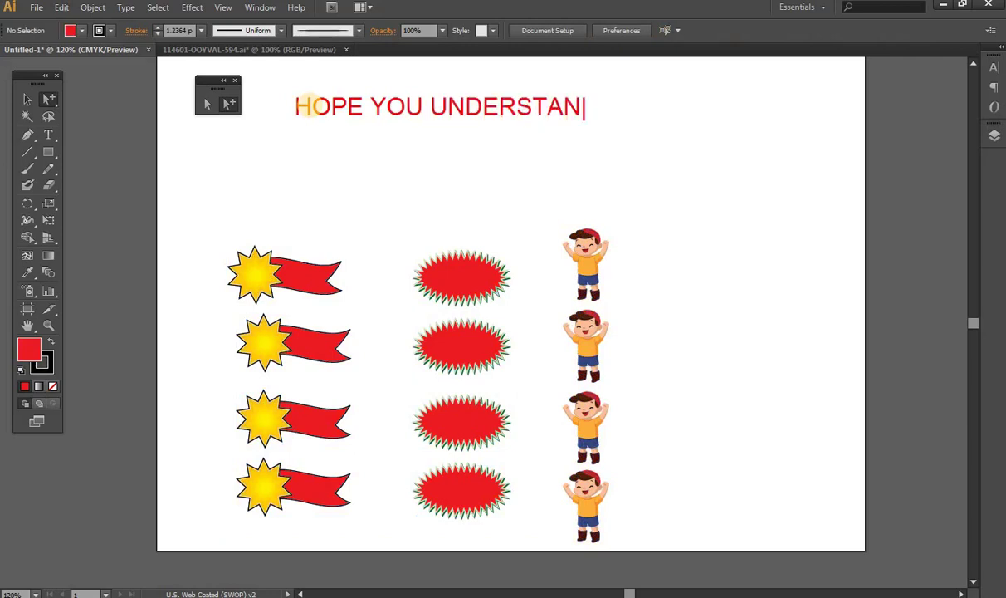
text(D DIF)
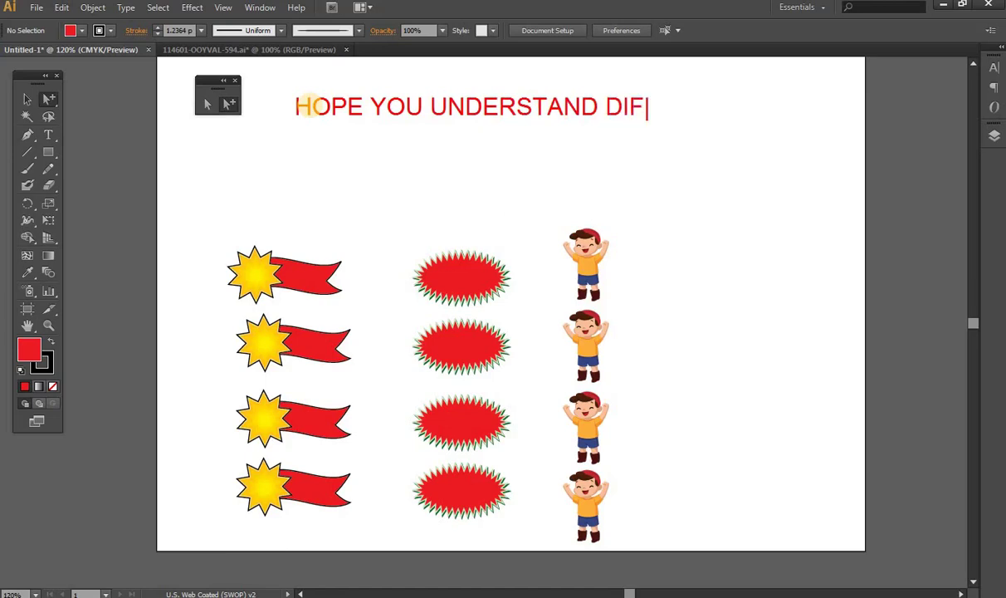
text(RENCE BE)
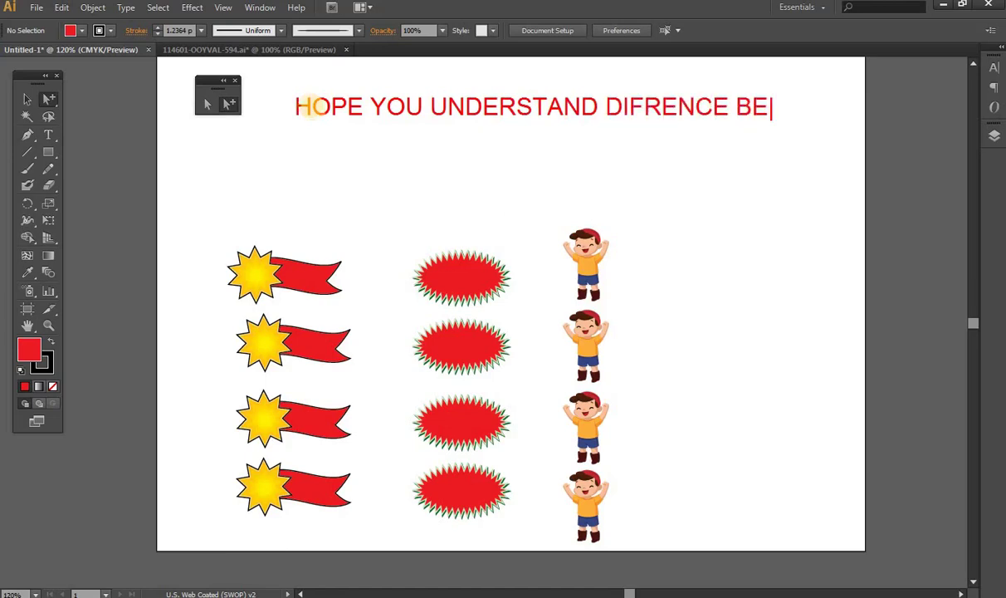
text(TWEEN)
key(Return)
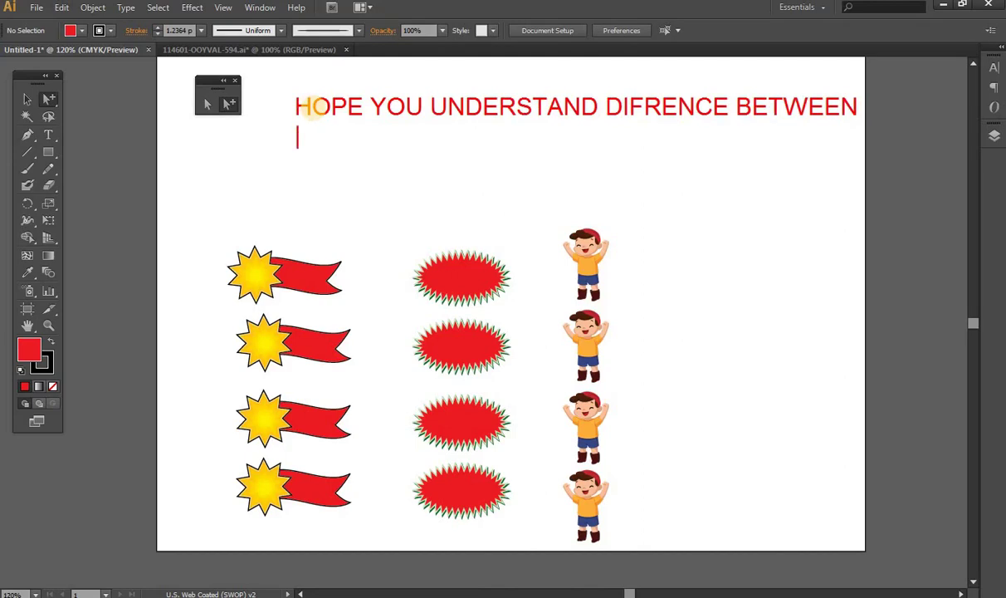
text(RE)
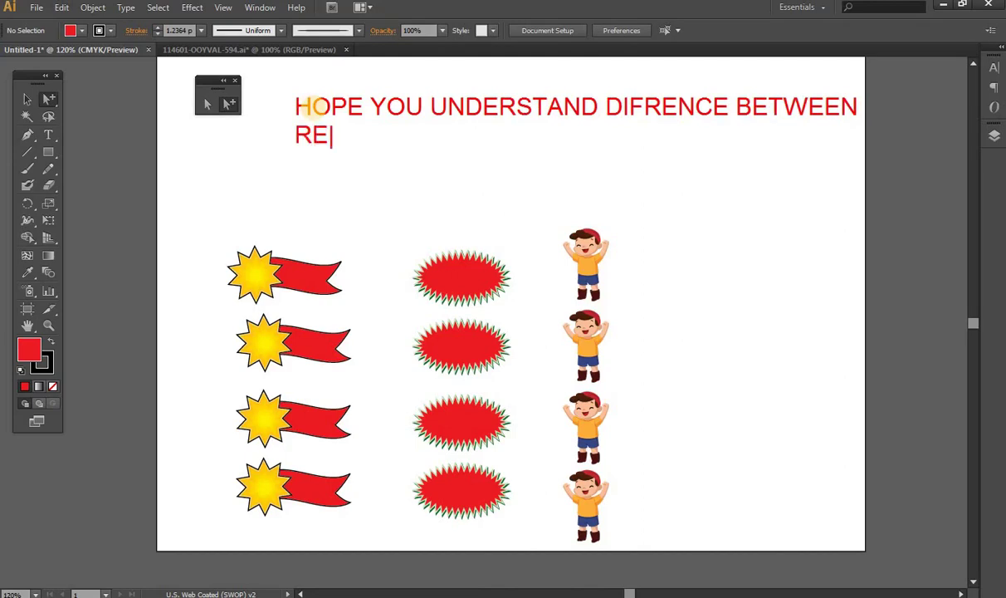
text(GULAR )
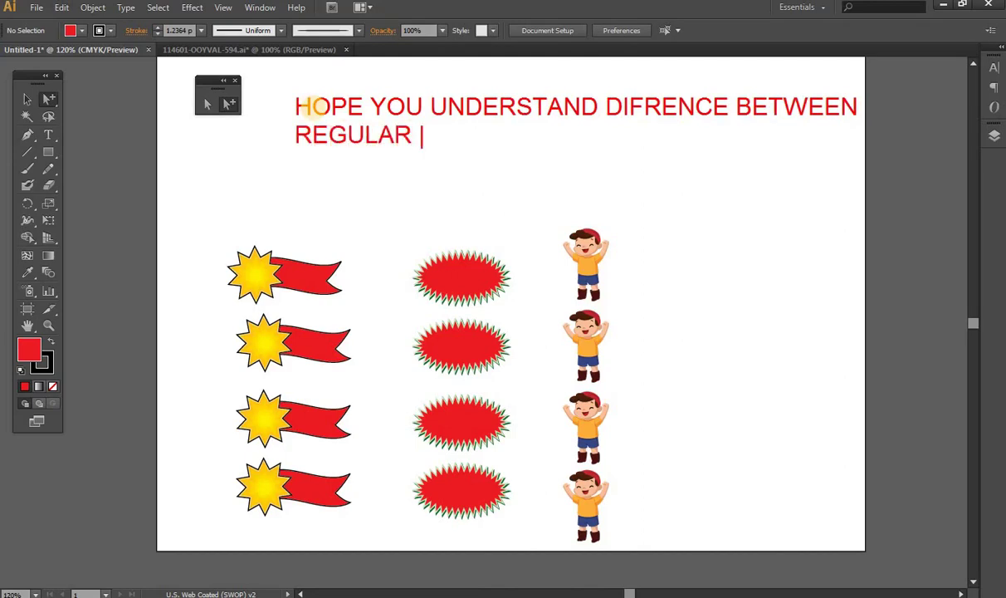
text(GROPU)
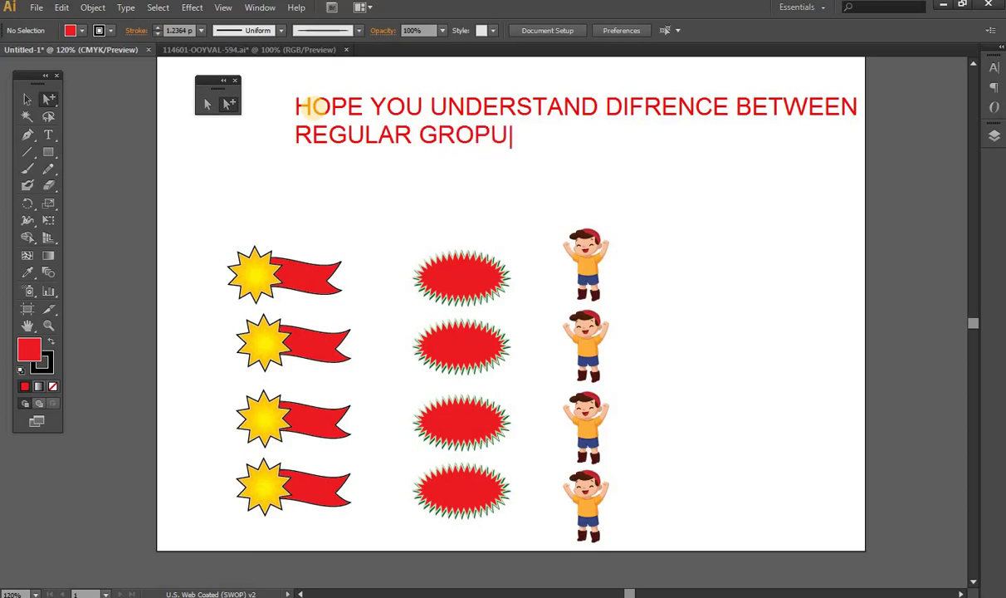
text(, DIREC)
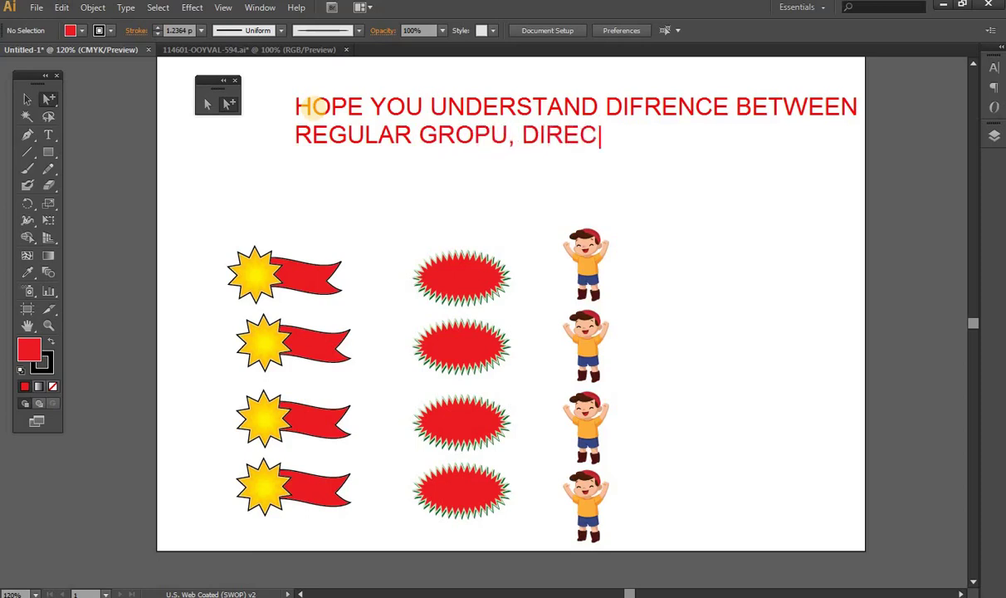
text(T SELEC)
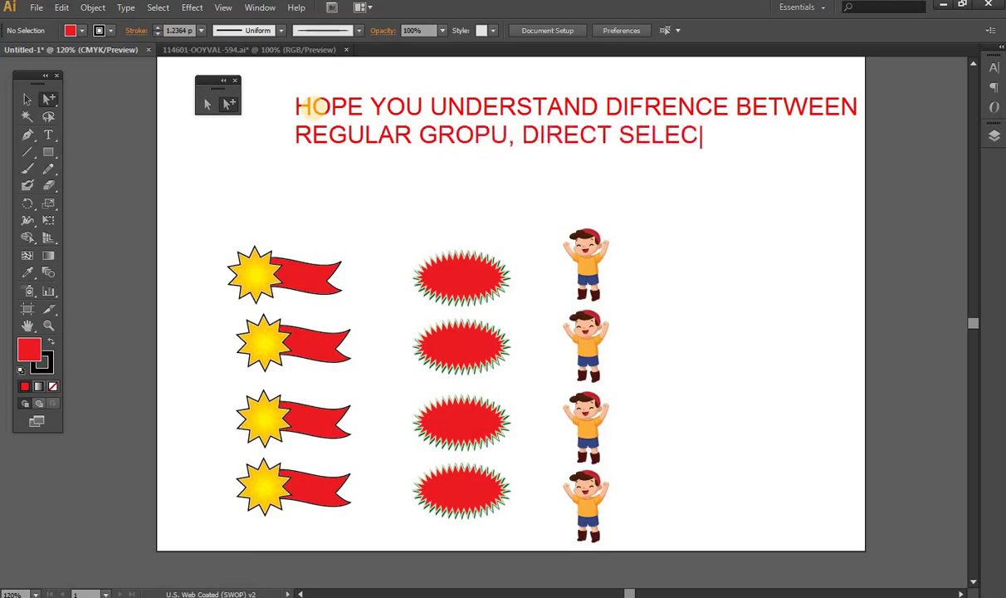
text(TION)
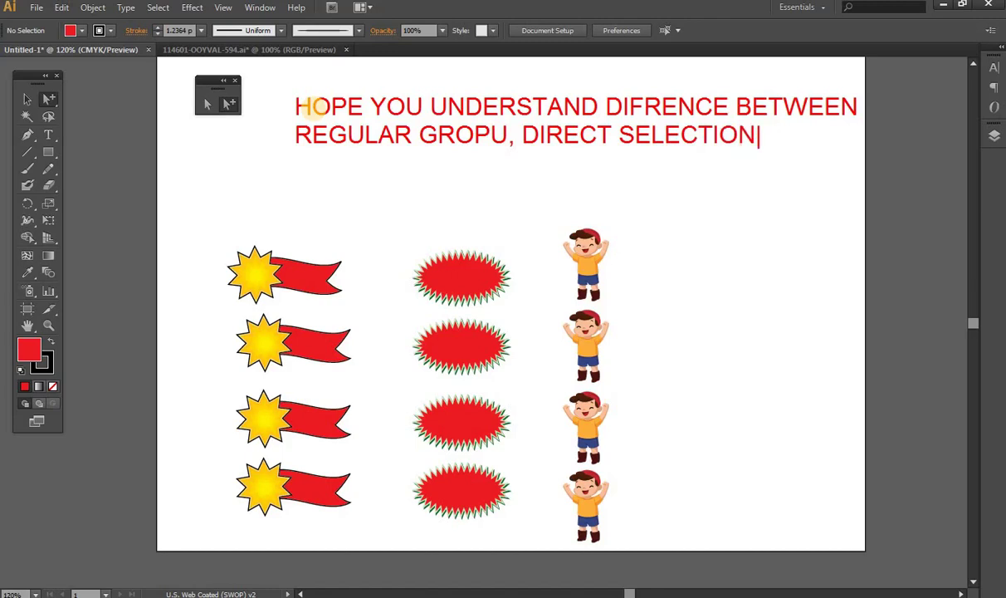
key(BackSpace)
key(BackSpace)
key(BackSpace)
key(BackSpace)
key(BackSpace)
key(BackSpace)
key(BackSpace)
key(BackSpace)
key(BackSpace)
key(BackSpace)
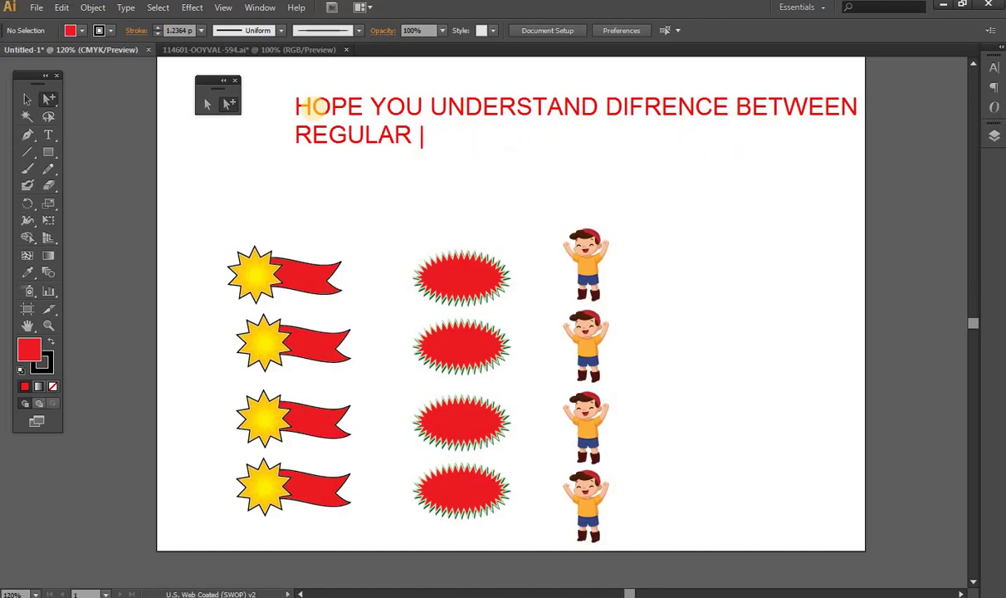
text(S)
text(ELECTION T)
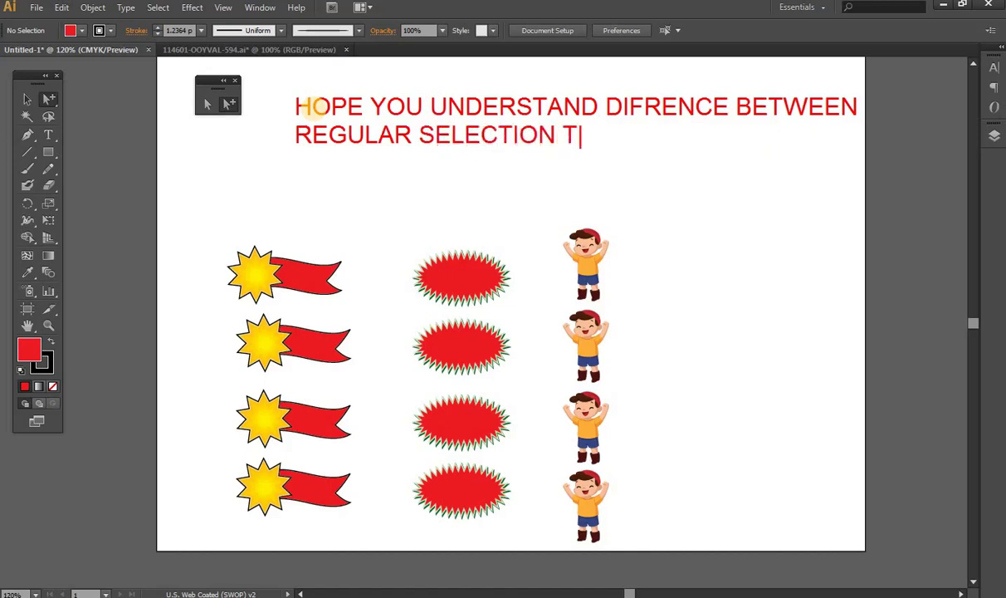
text(OOL,)
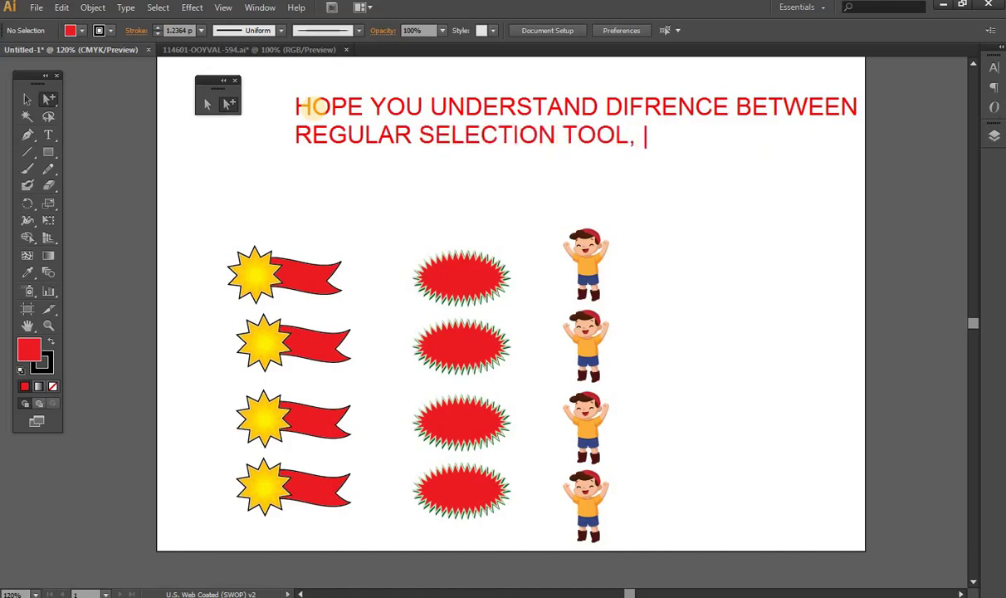
text( DIREC)
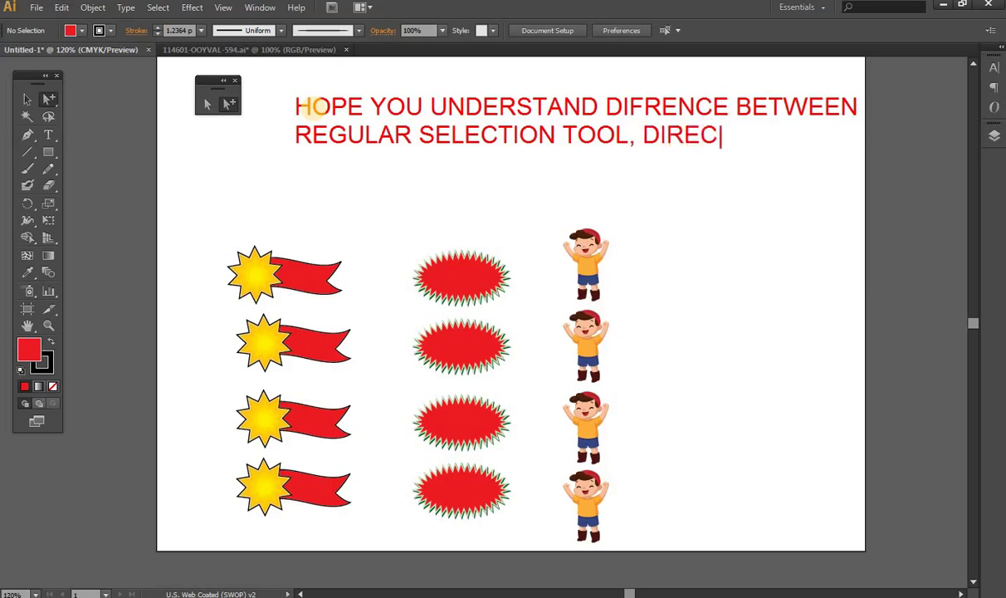
text(T SELEC)
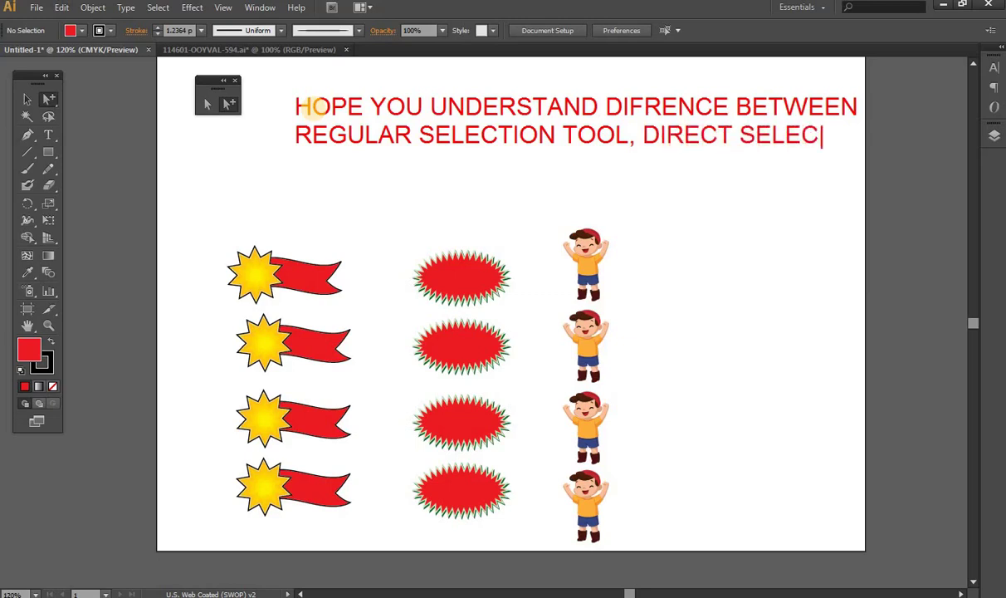
text(TION )
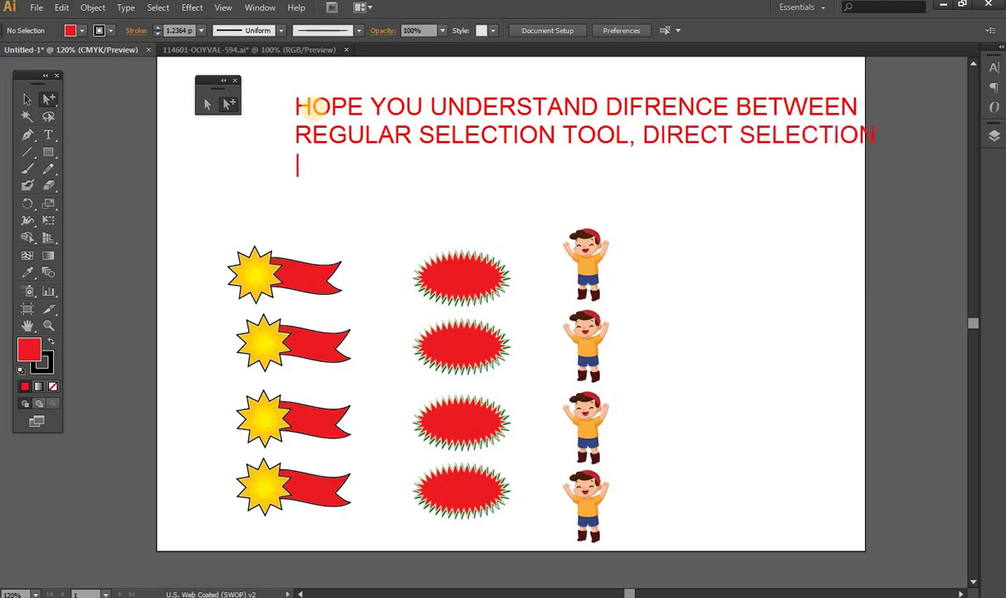
text(TOOL AND )
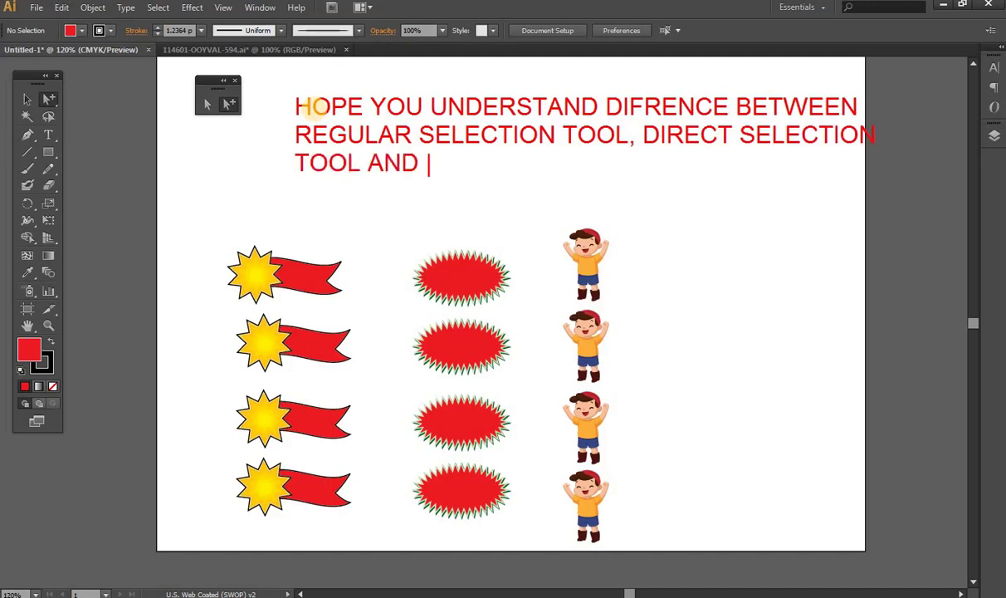
text(GROUP )
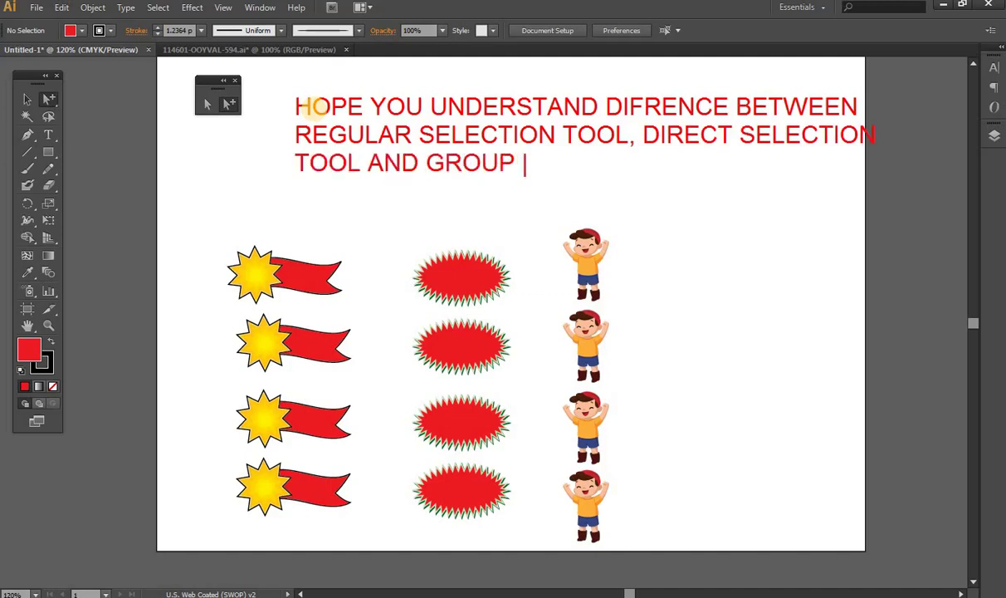
text(SELECTION )
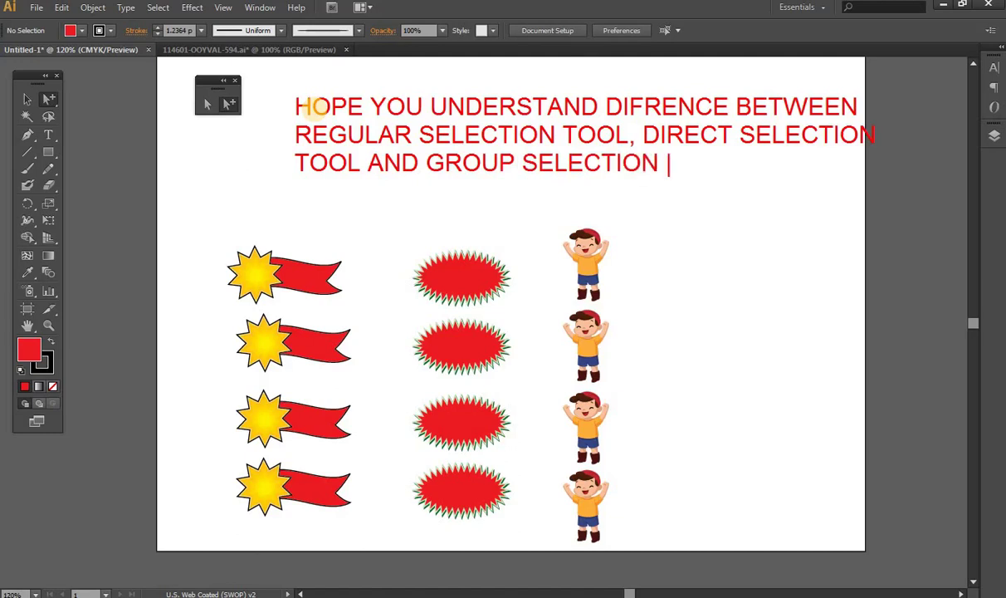
text(TOOL)
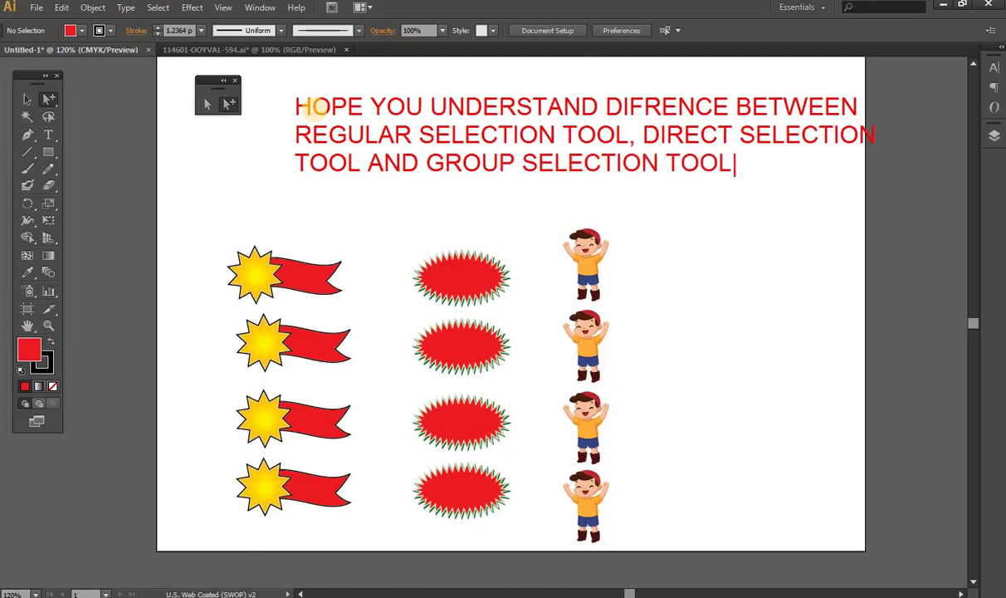
text(.)
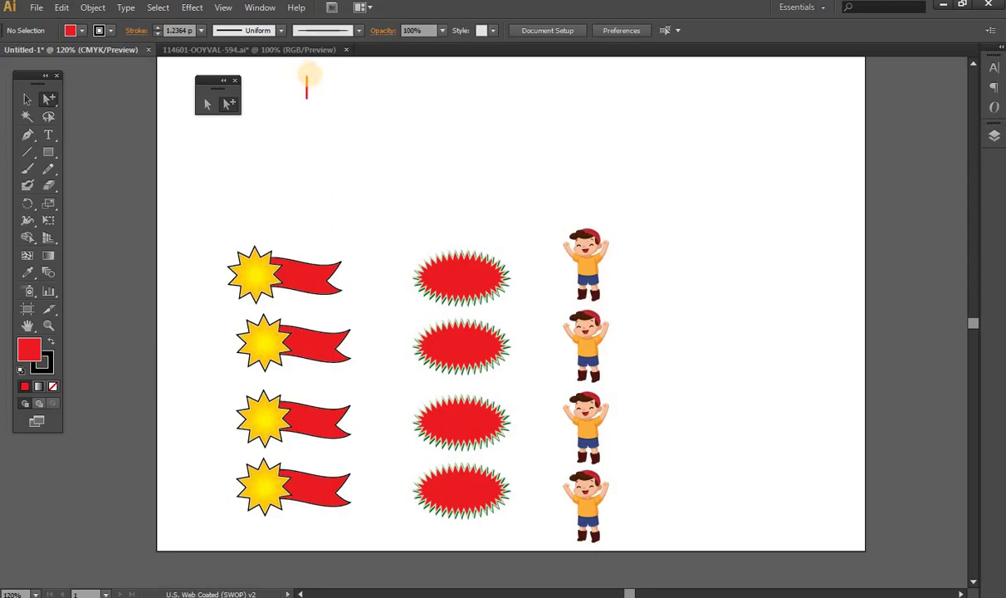
Add caption lines: regular selection tool selects bunches of objects like groups, resizes and rotates them
text(RE)
text(GULAR SE)
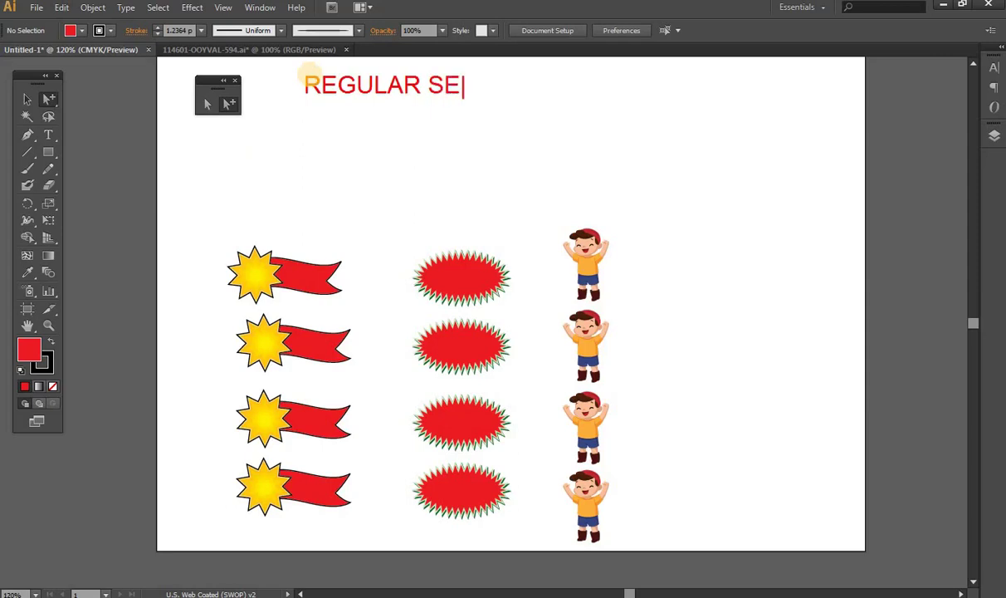
text(LECTION )
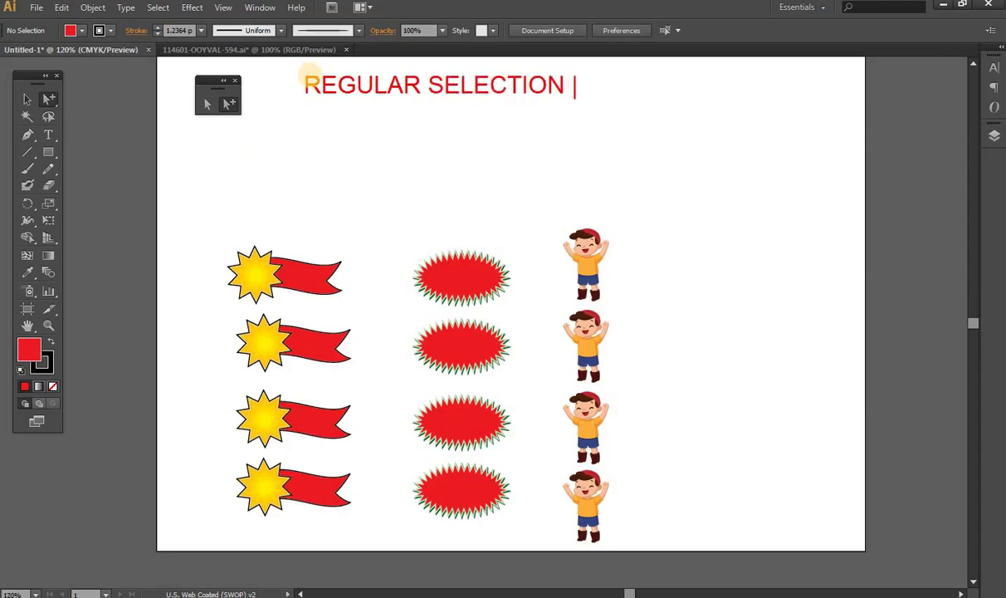
text(TOOL )
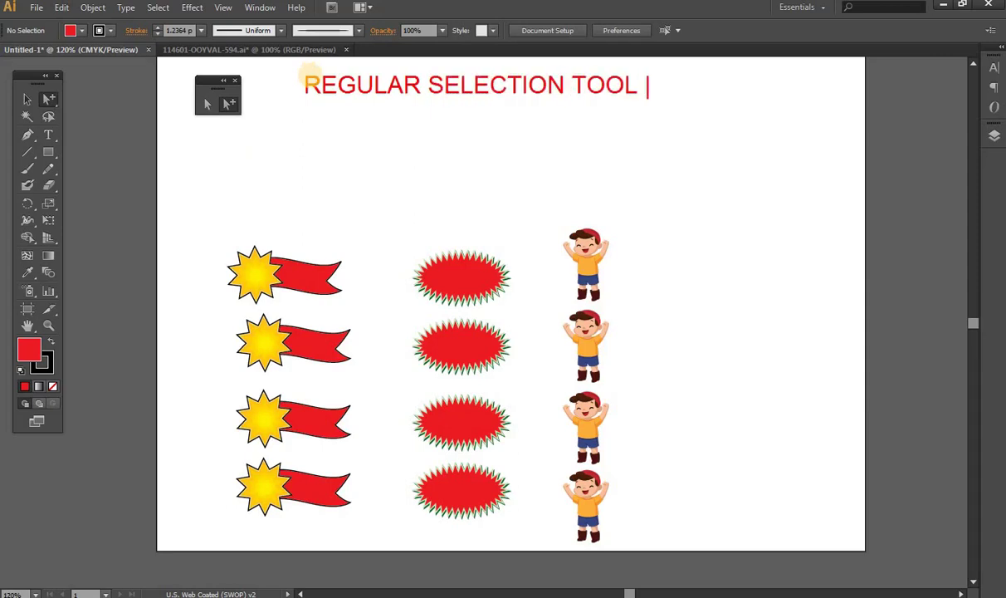
text(SELEC)
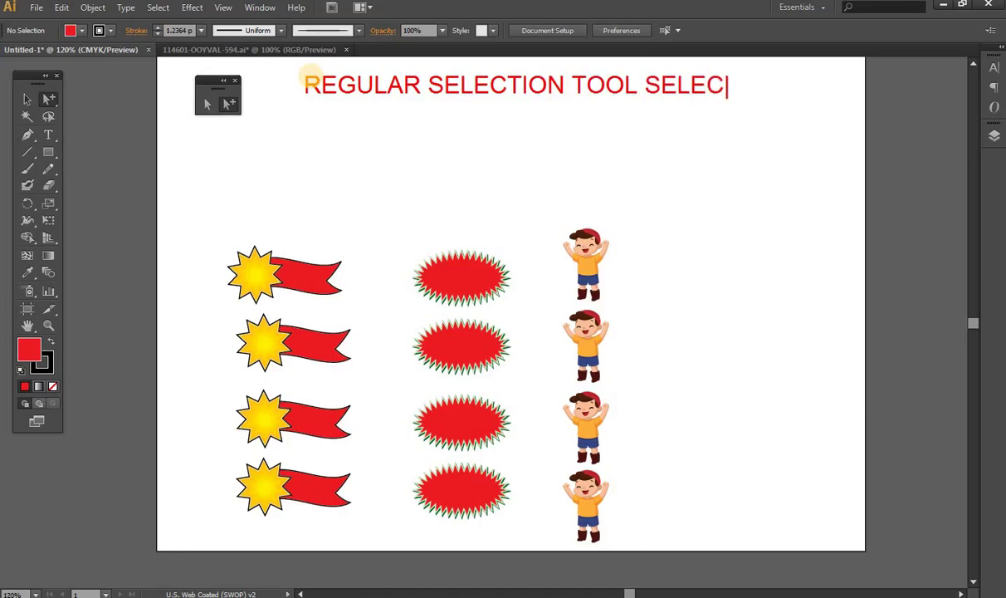
text(T THE )
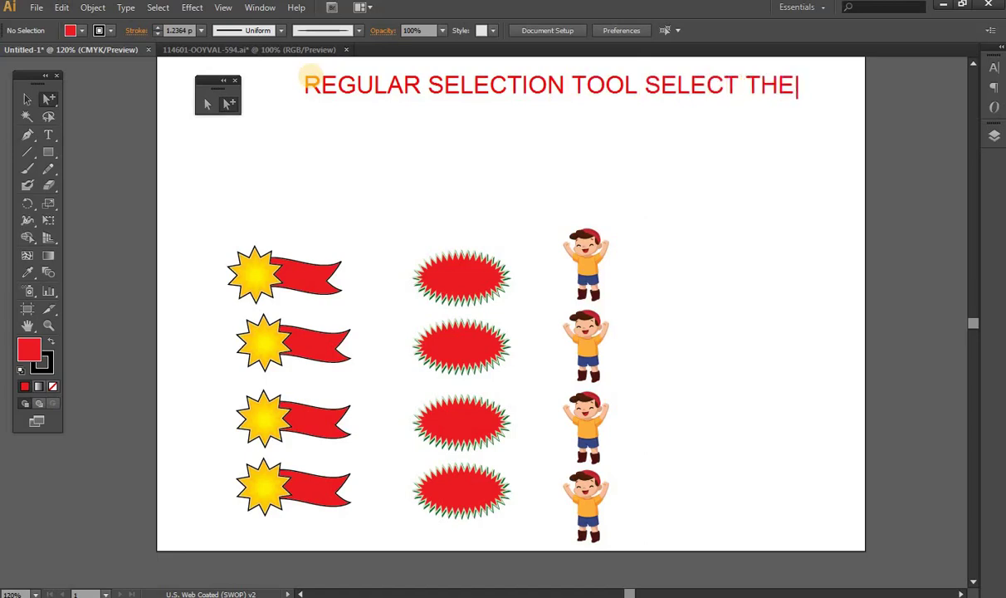
text(OBJE)
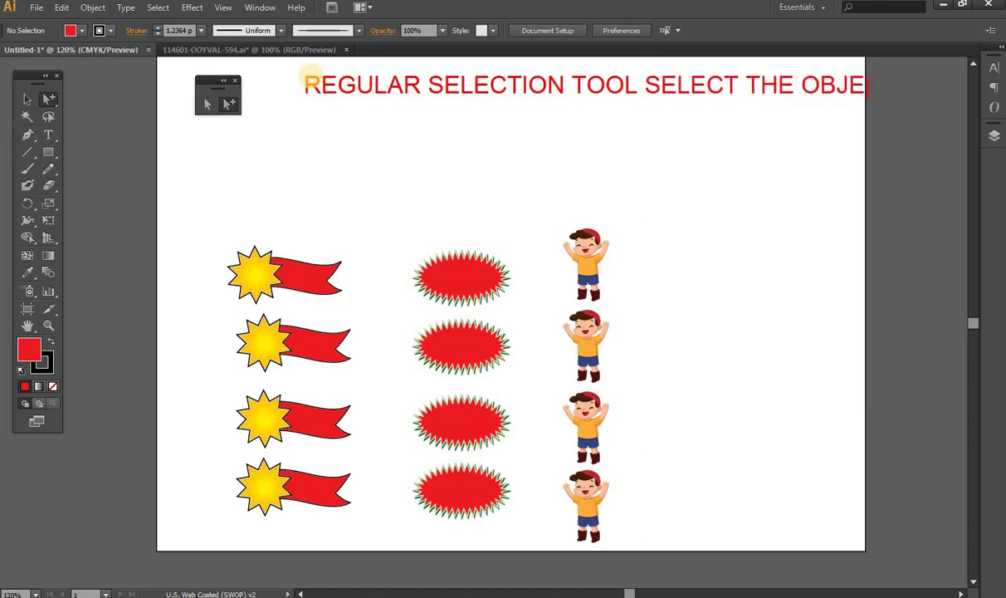
text(CT)
key(Return)
text(G)
key(BackSpace)
text(BUNC)
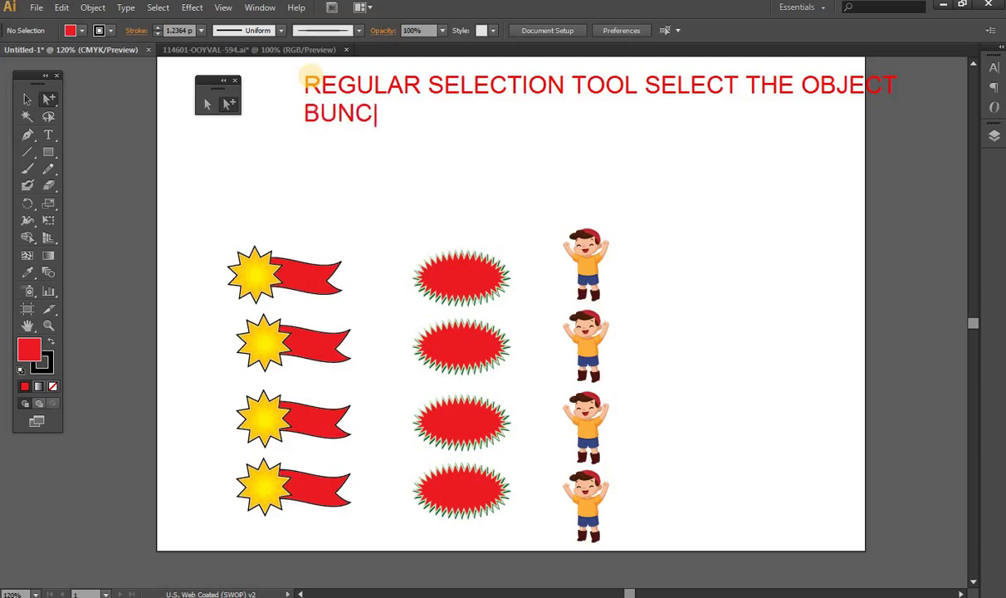
text(H OF )
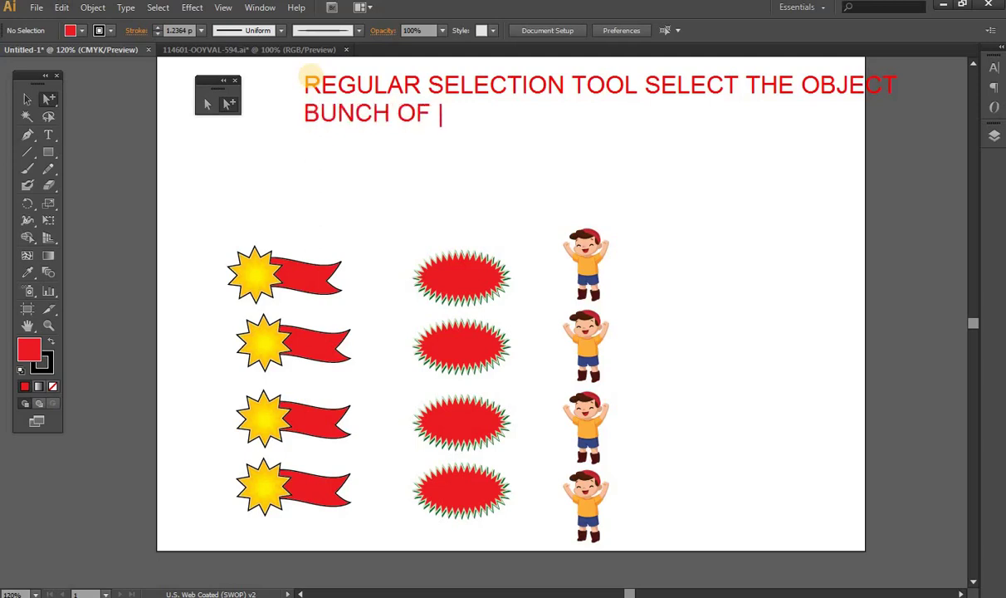
text(OBJECT )
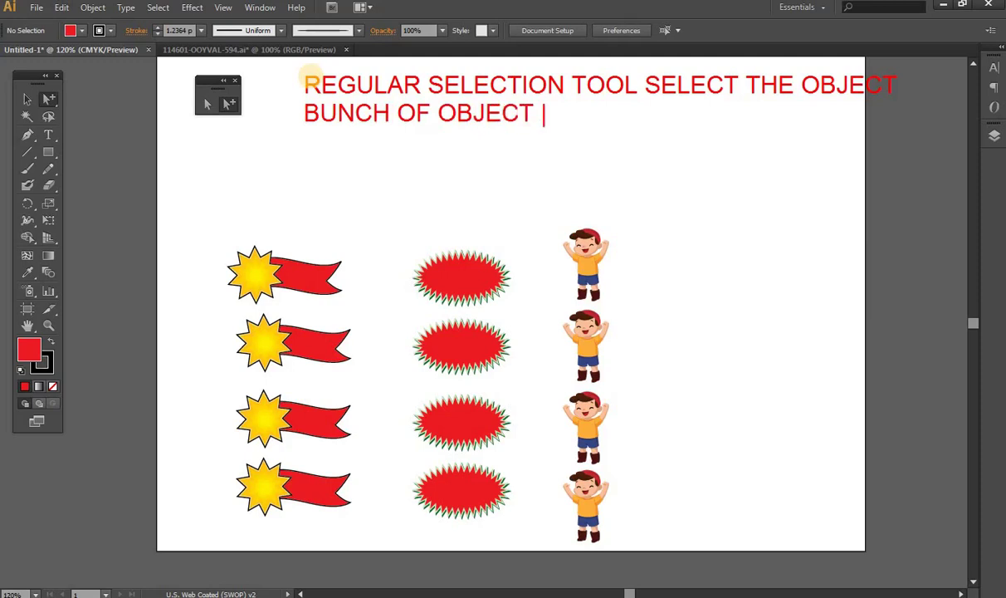
text(J)
key(BackSpace)
text(LIKE )
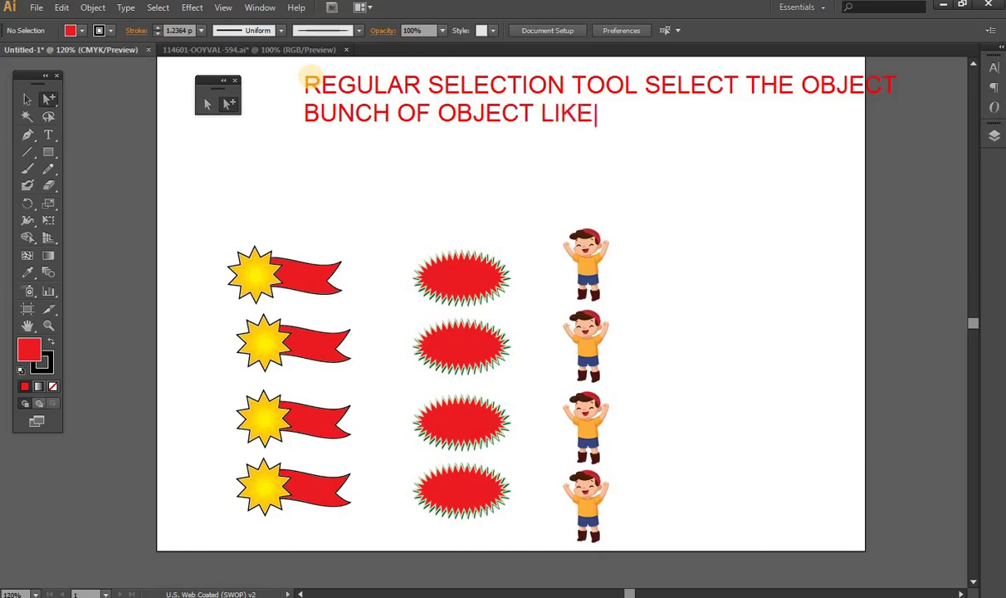
text(GROUP)
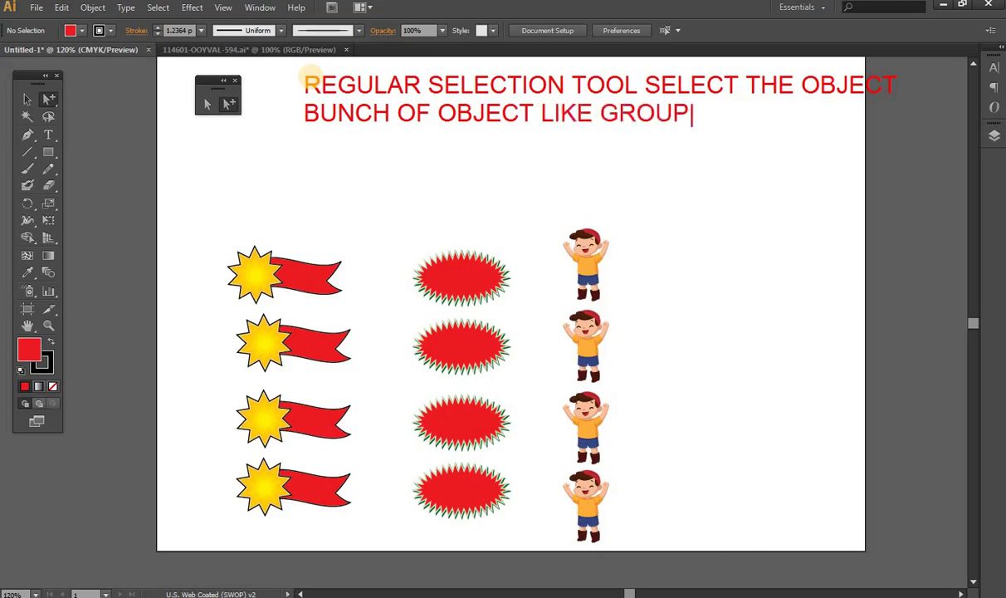
text( AND RE)
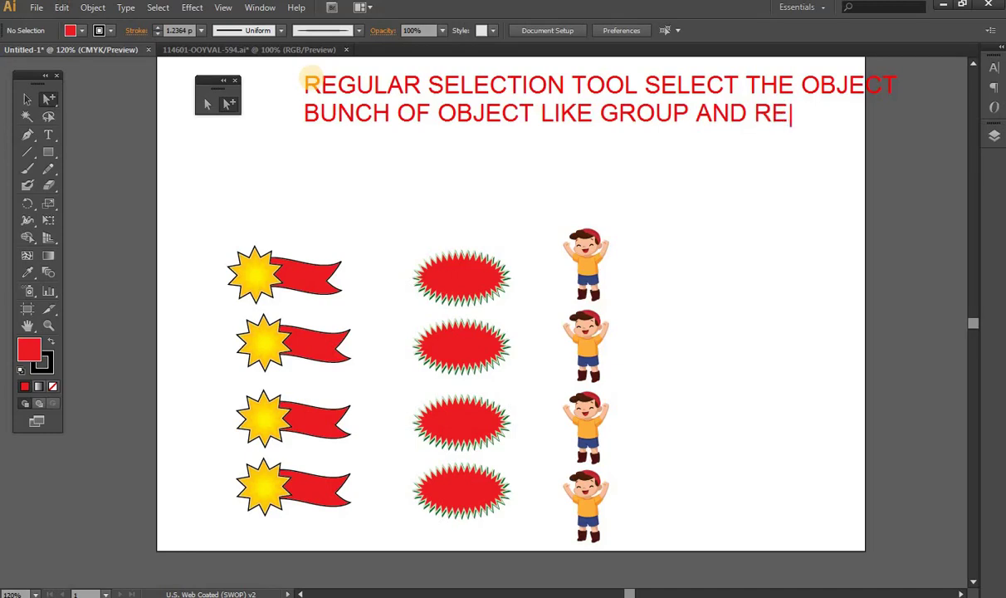
text(SIZE TH)
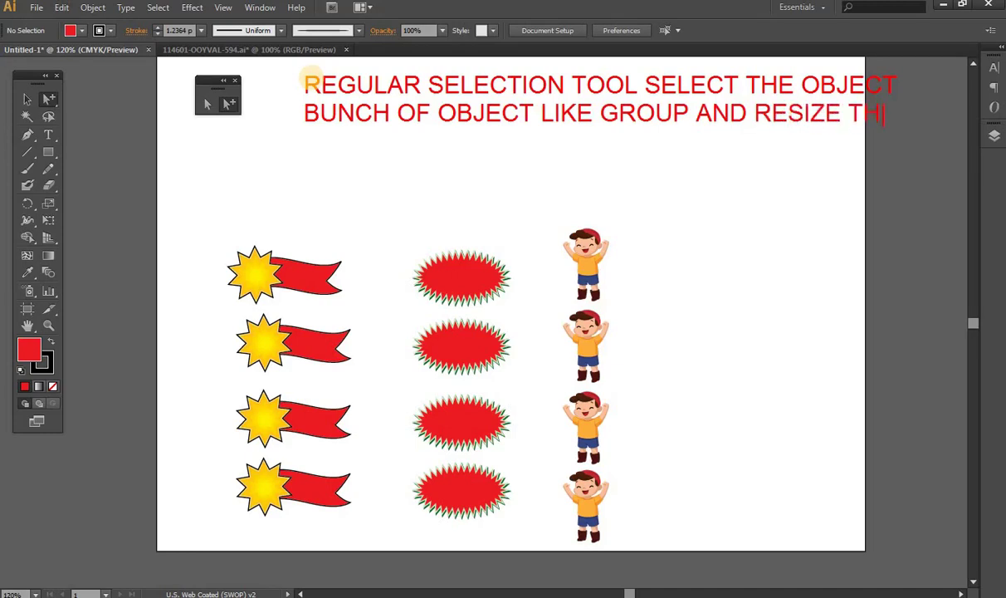
text(EIR)
key(Return)
text(SIZE)
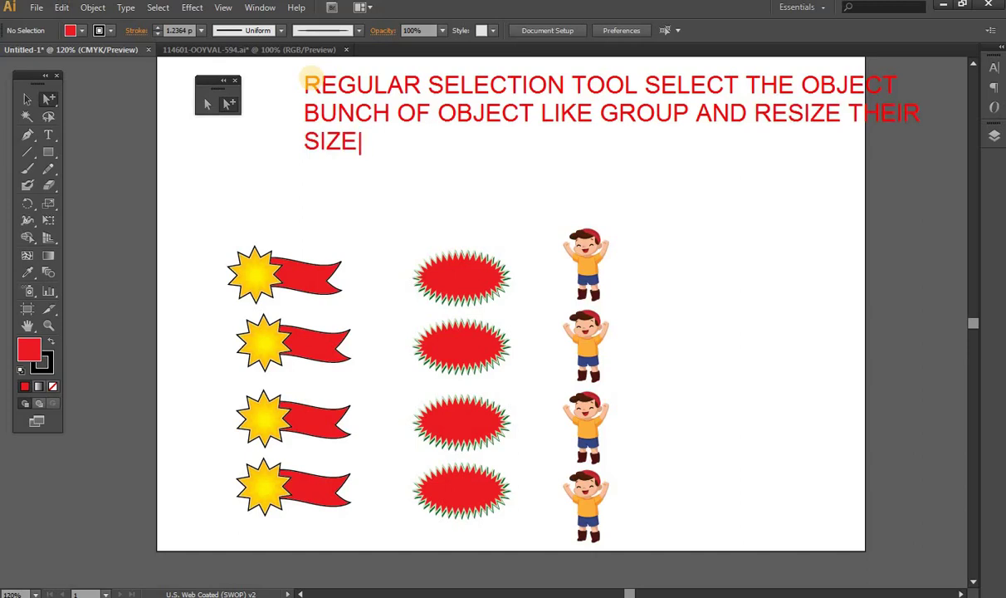
text( AND R)
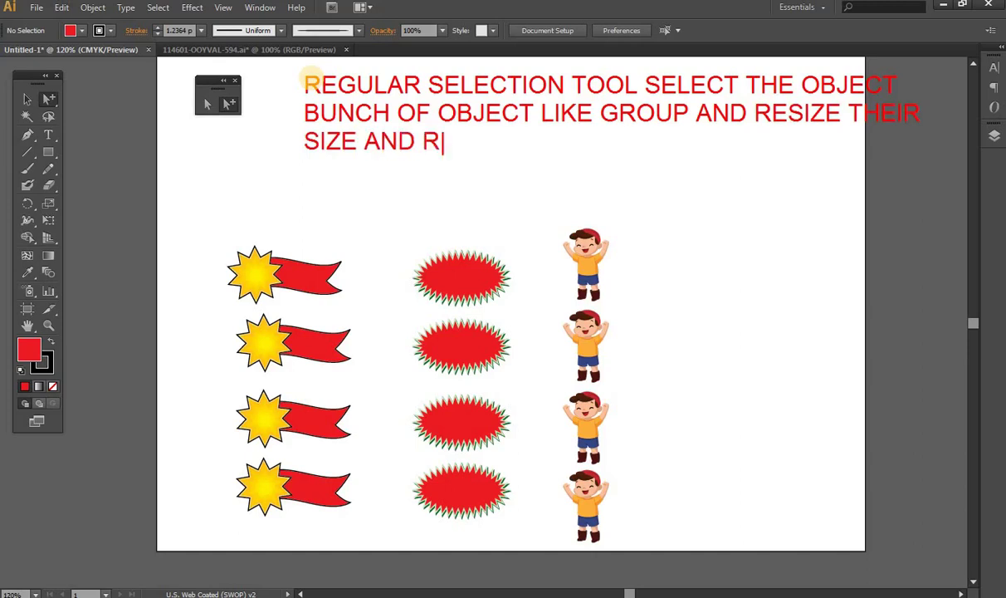
text(OTAT)
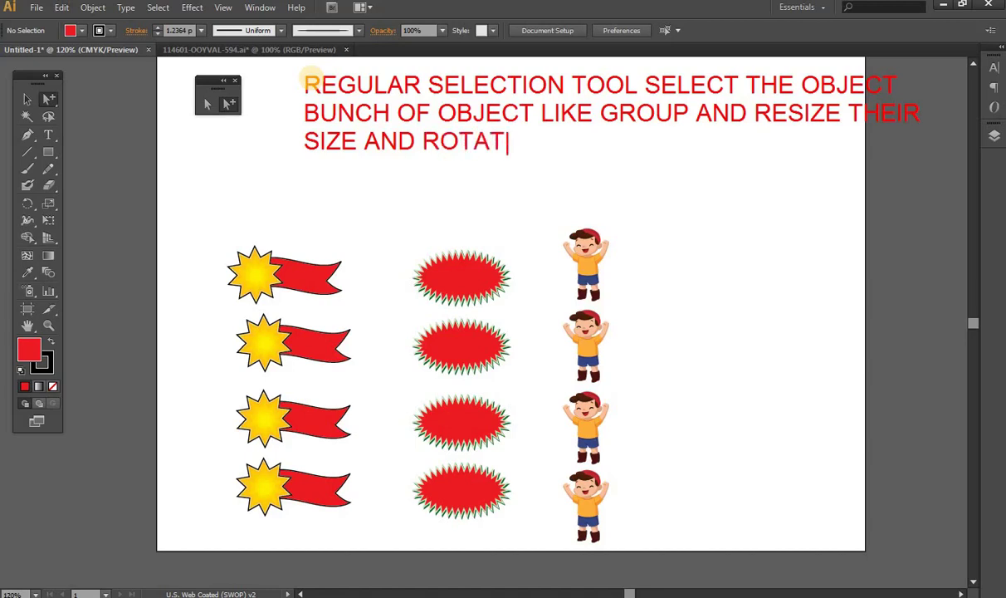
text( ALSO)
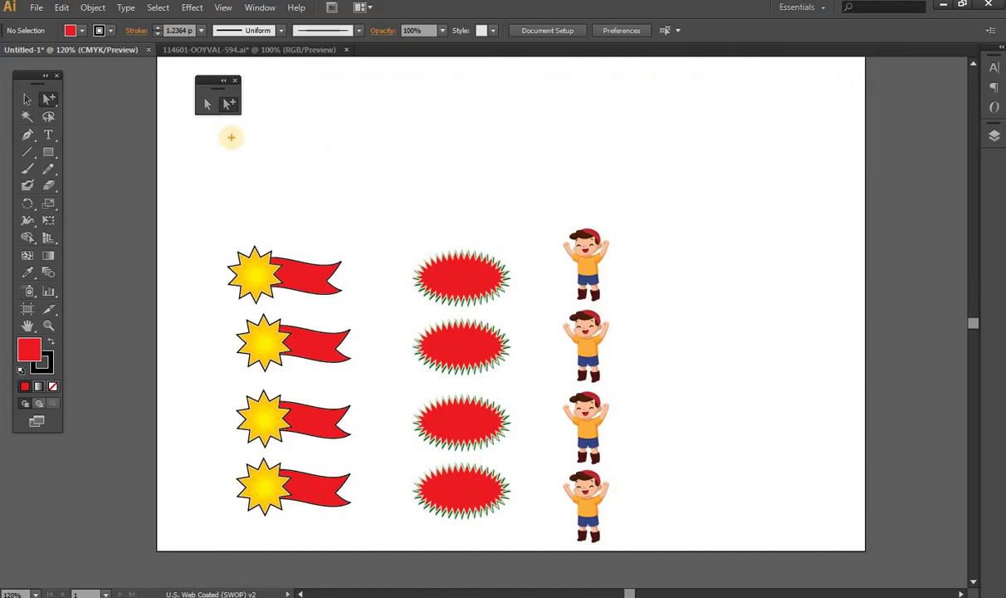
Type a two-line caption: 'DIRECT SELECTION TOOL SELECT OBJECT INSIDE THE GROUP AND ALSO CHANGE THEIR PROPERTIES'
drag(234, 143, 234, 164)
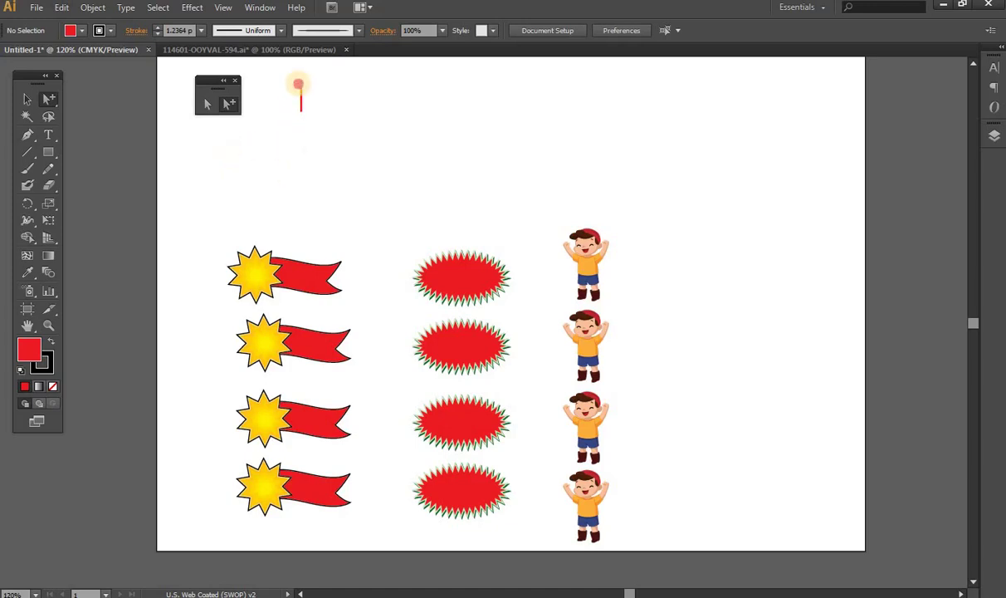
text(DIREC)
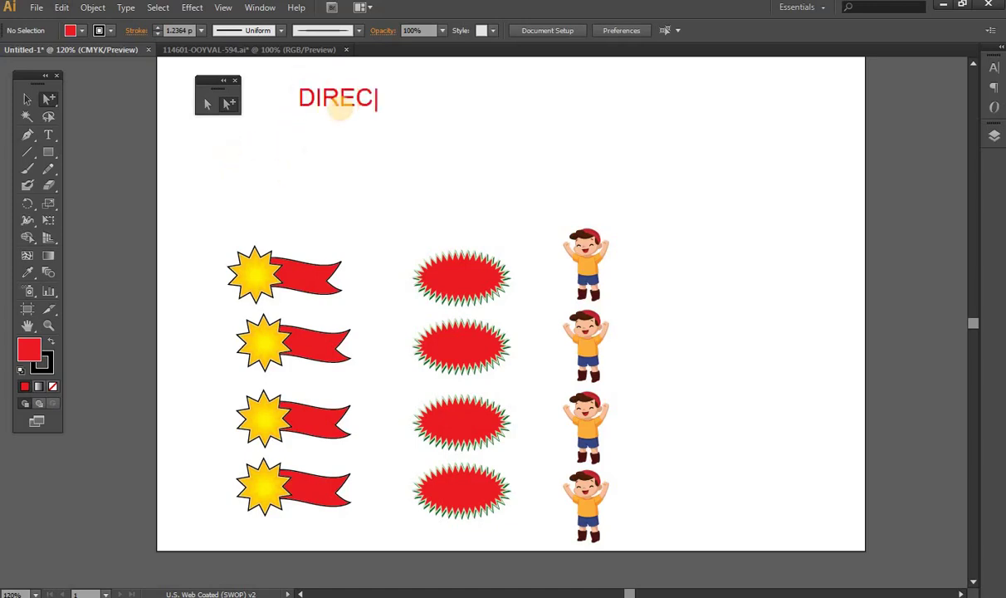
text(T SELEC)
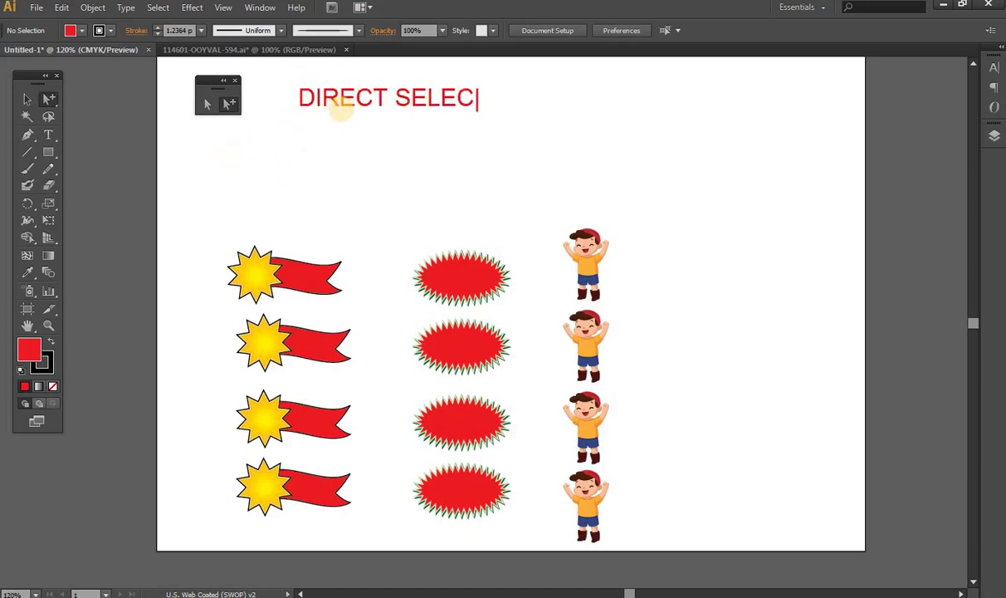
text(TION TOOL )
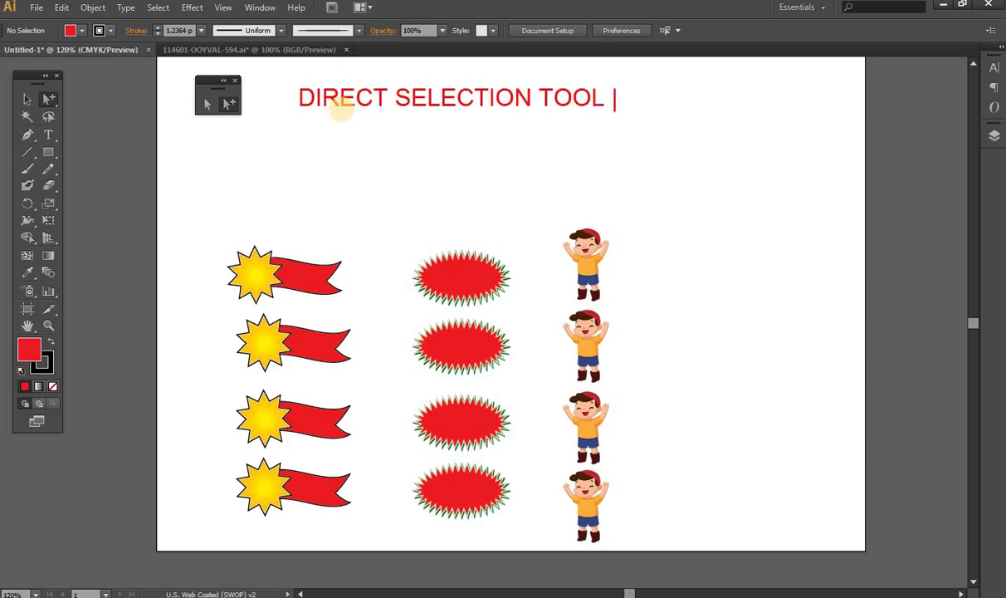
text(SELEC)
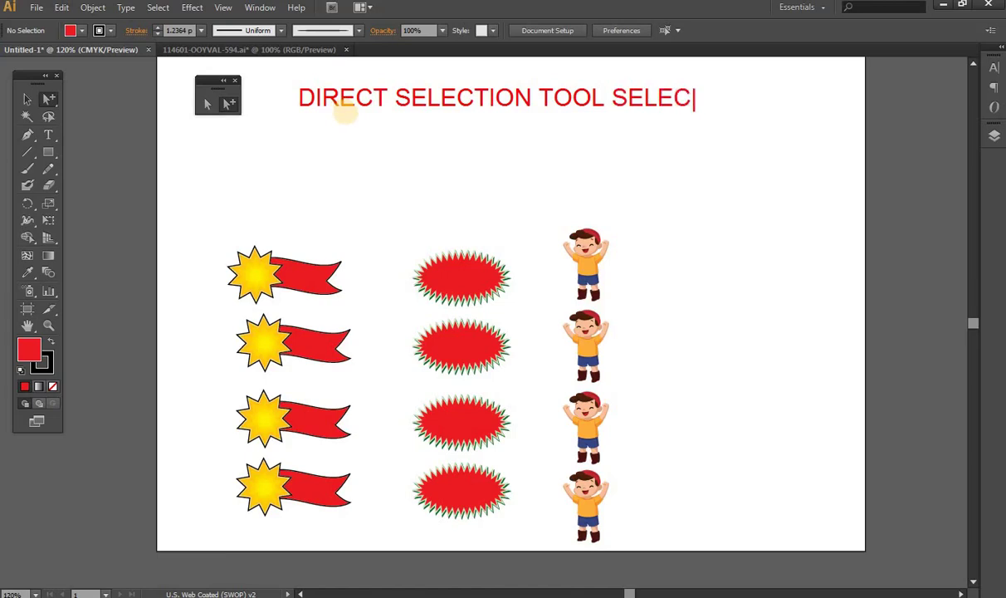
text(T OBJEC)
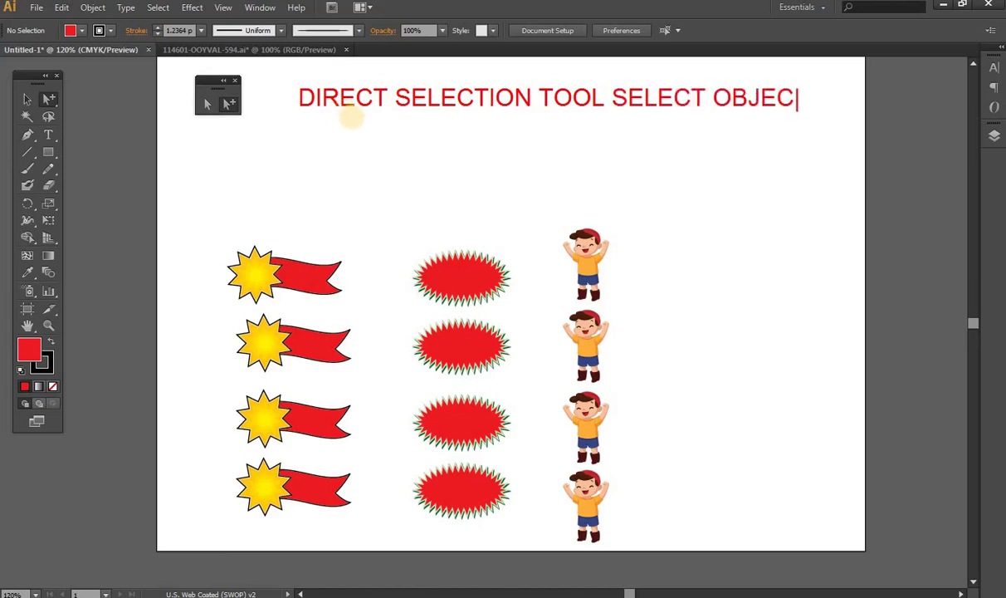
text(T)
key(Return)
text(INSD)
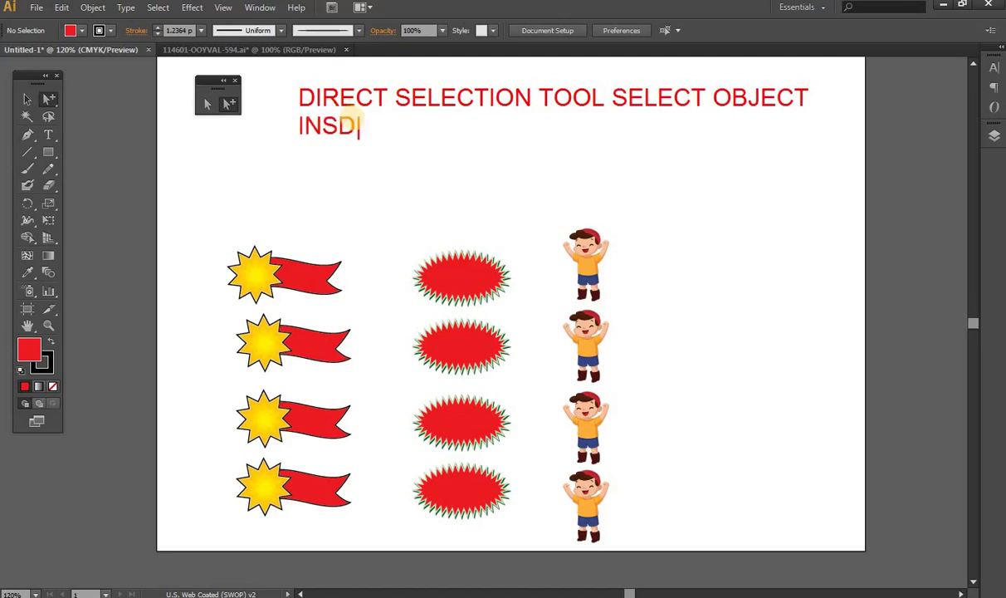
key(BackSpace)
key(BackSpace)
text(SIDE )
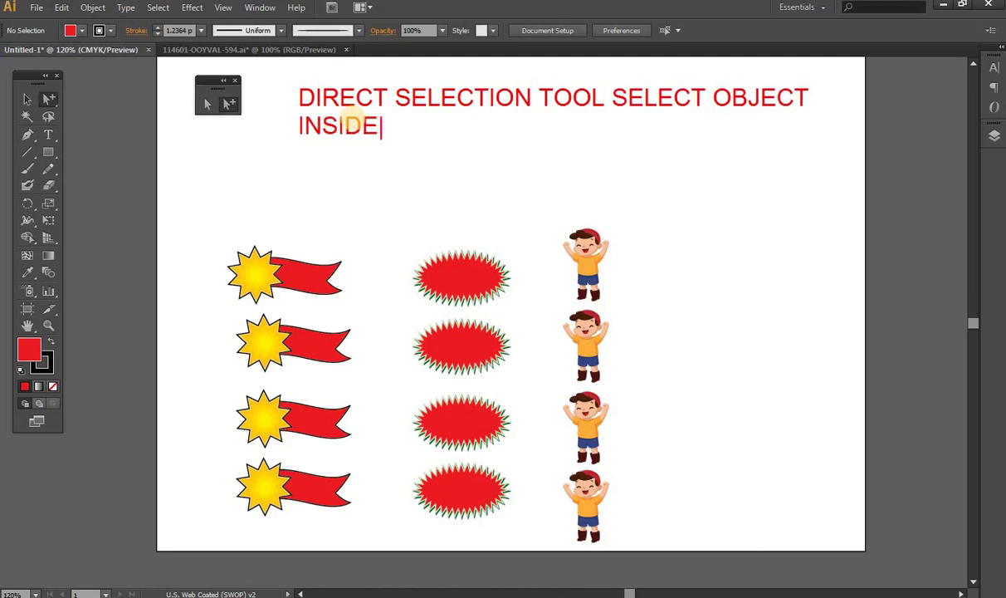
text(THE GROP)
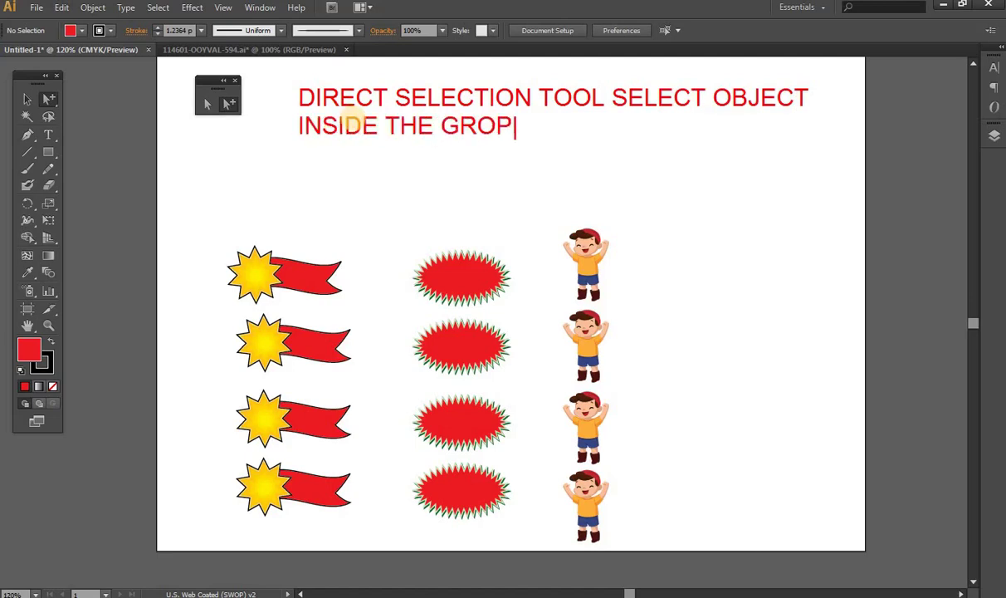
text(U)
key(BackSpace)
key(BackSpace)
text(UP)
text( AND CHANG)
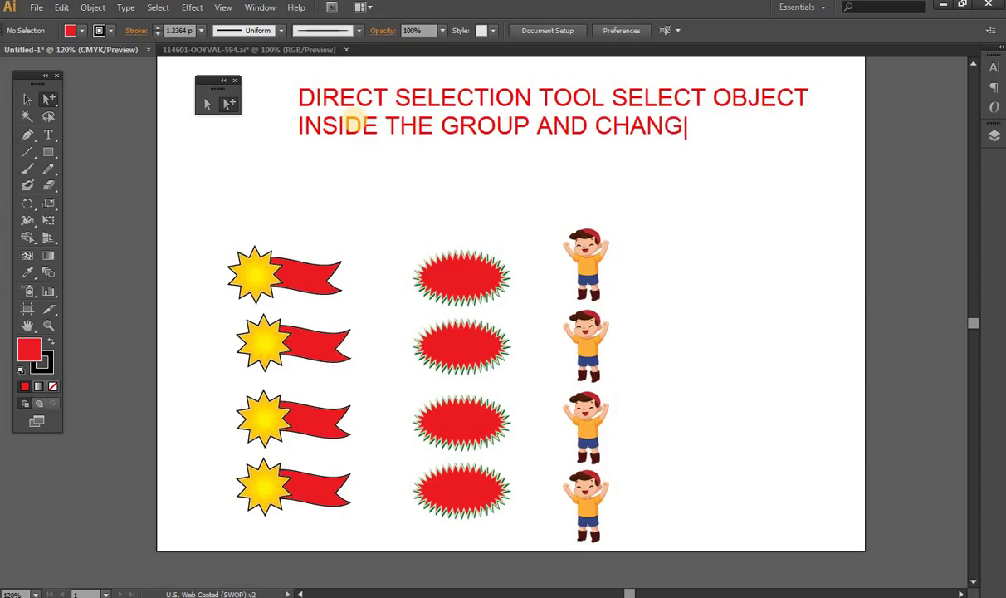
text(E)
key(BackSpace)
key(BackSpace)
key(BackSpace)
key(BackSpace)
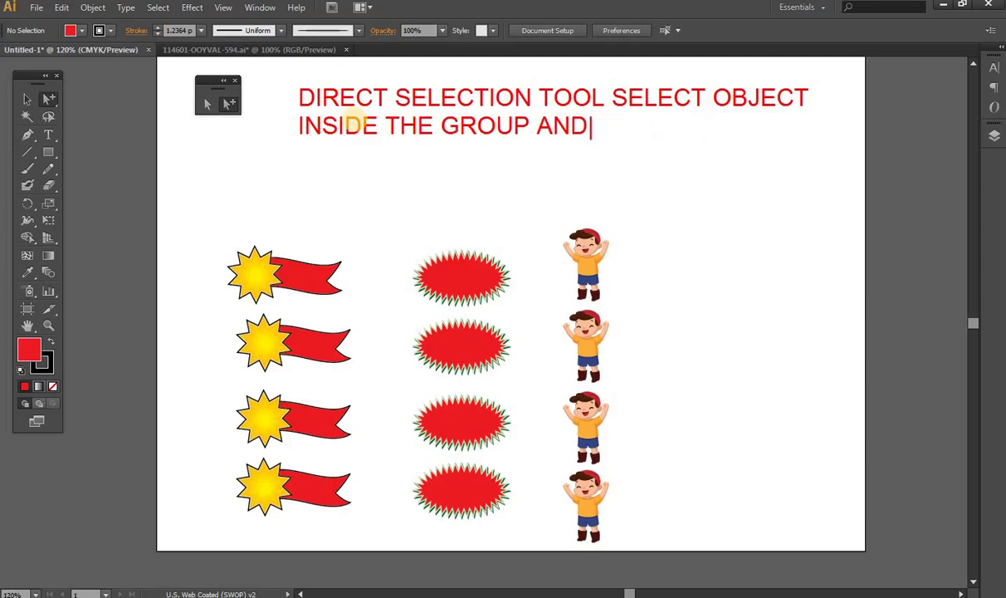
text( ALSO CH)
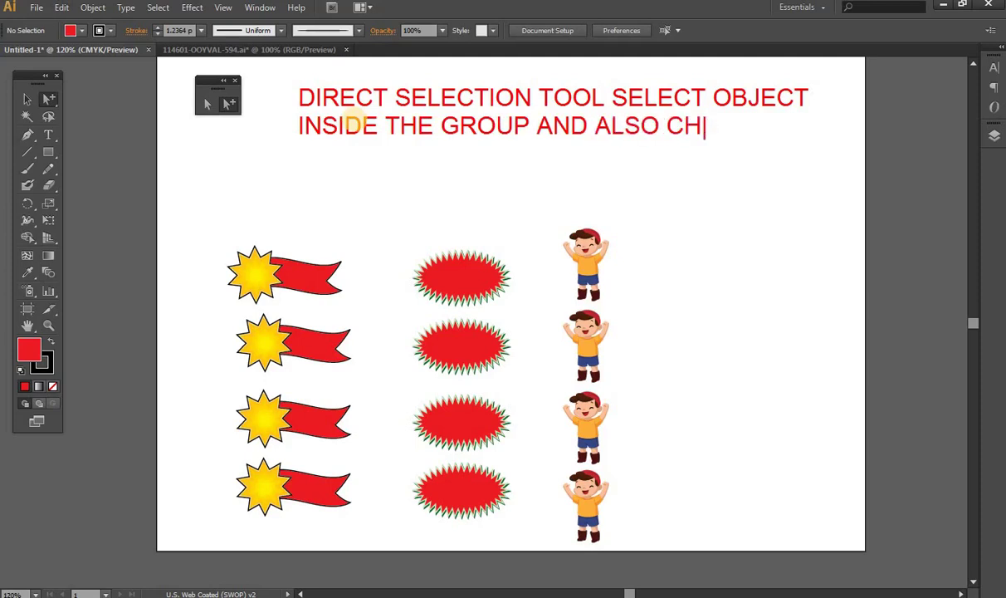
text(ANGE )
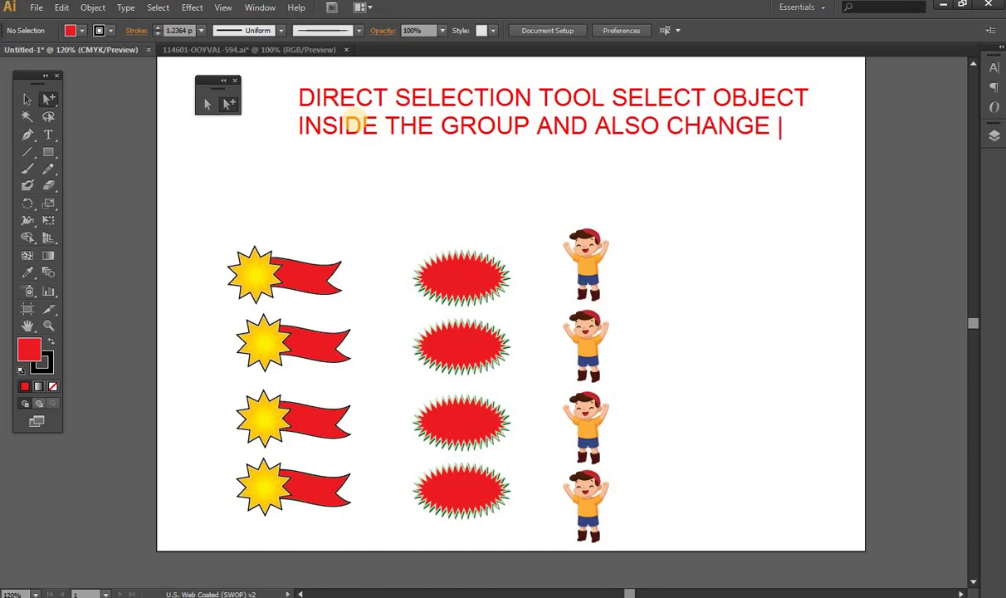
text(TH)
text(EIR PROP)
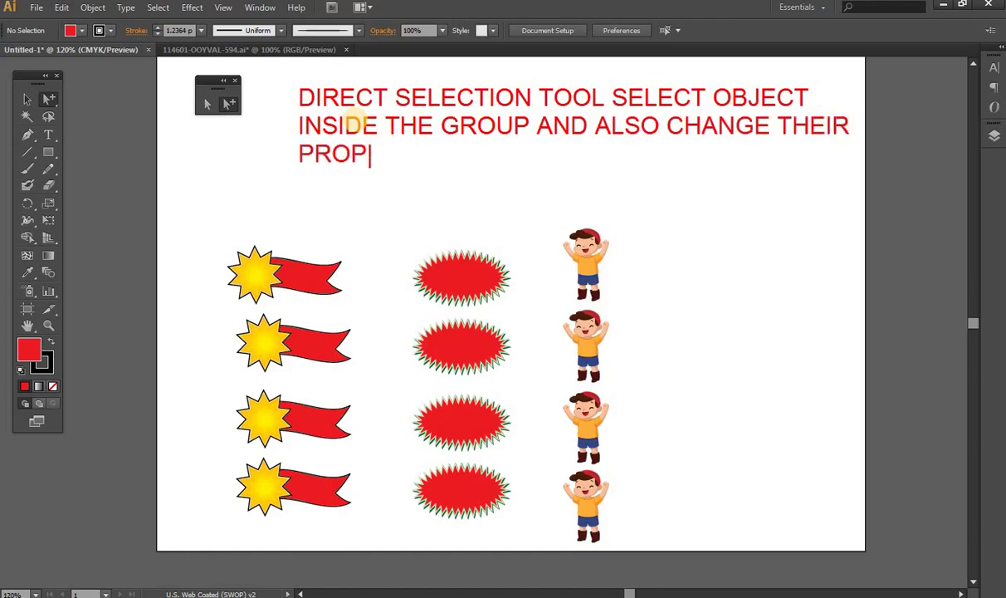
text(ERTIES)
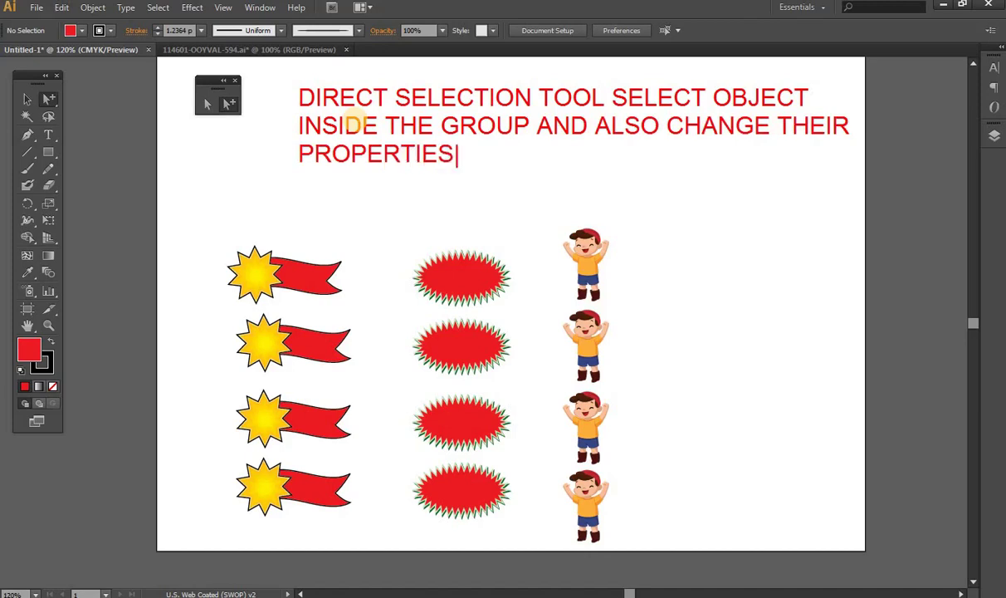
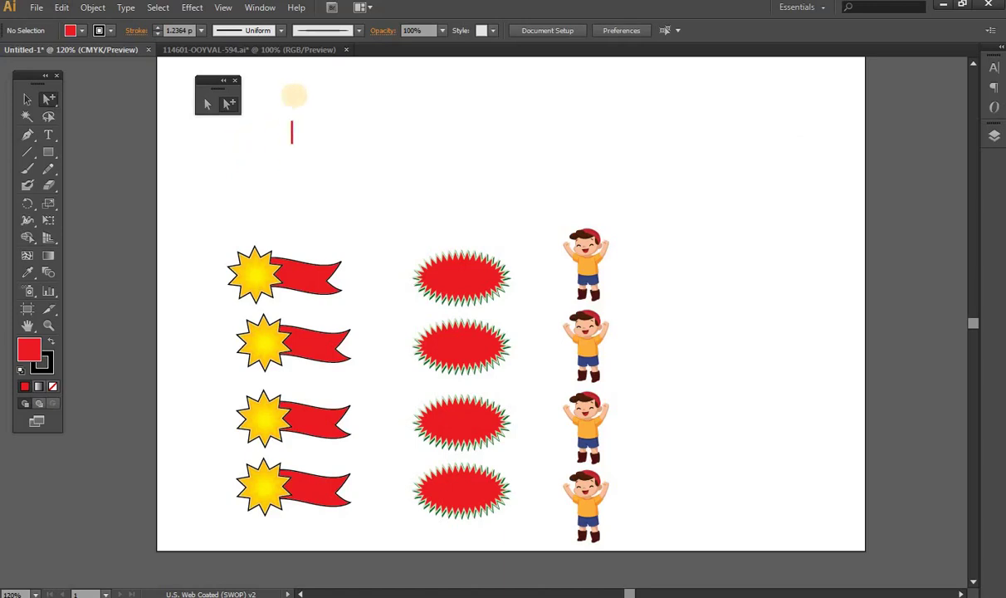
At the artboard top, type the red caption 'AND GROUP SELECTION TOOL BY FIRST CLICK… SELECT WHOLE GROUP'
click(301, 76)
text(AND )
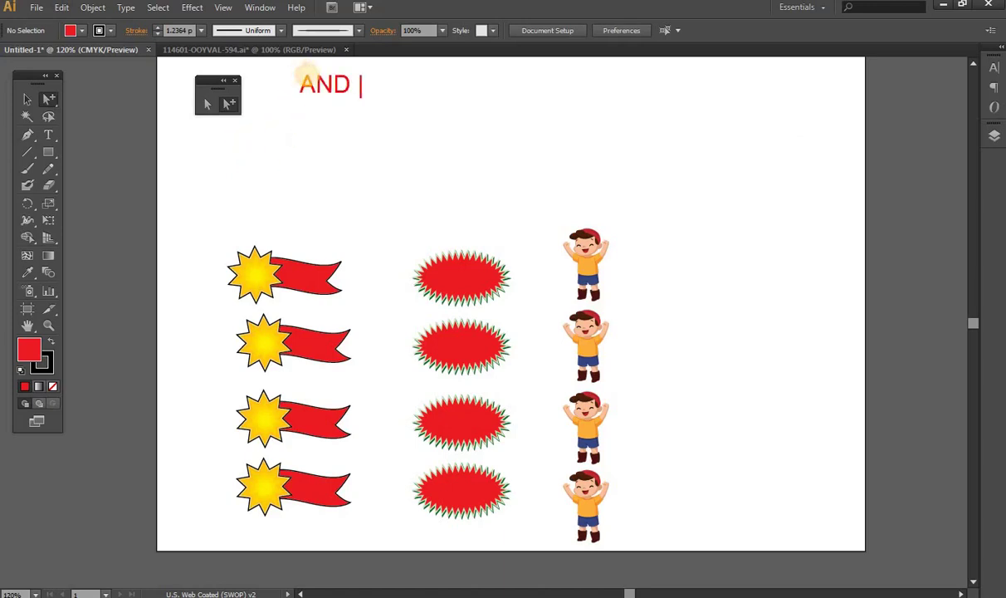
text(GROUP S)
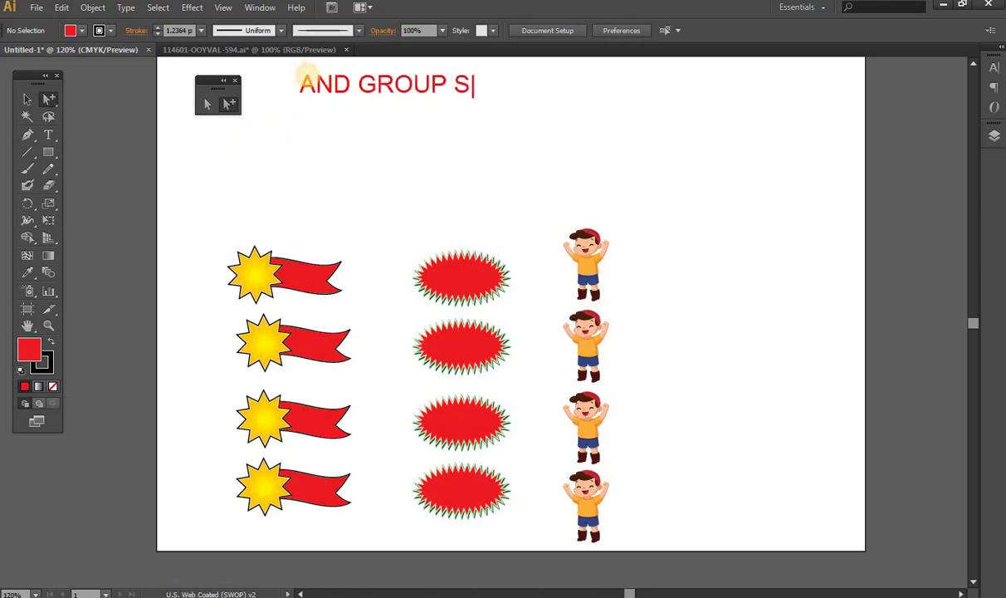
text(ELECTION )
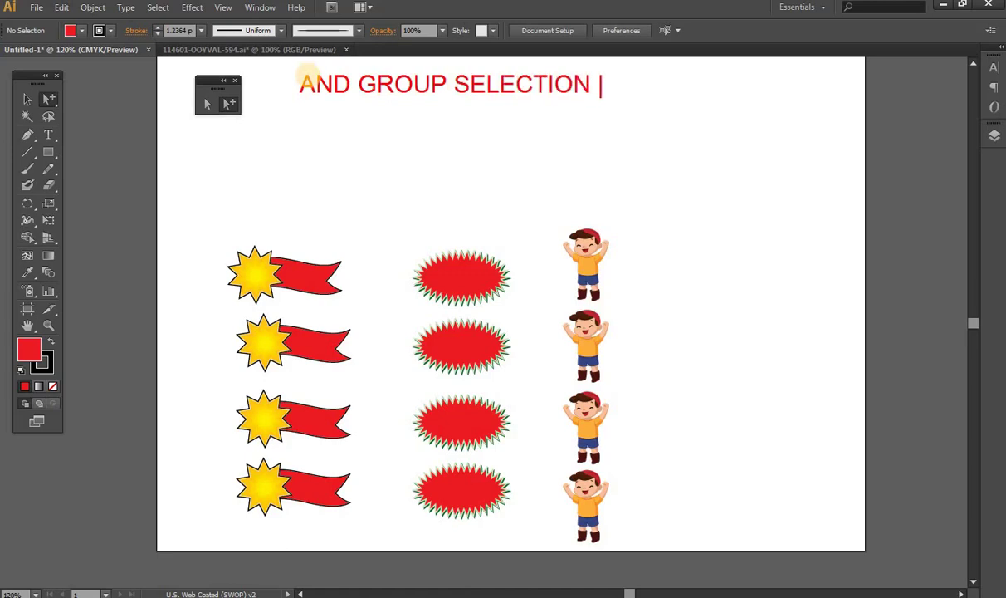
text(TOOL)
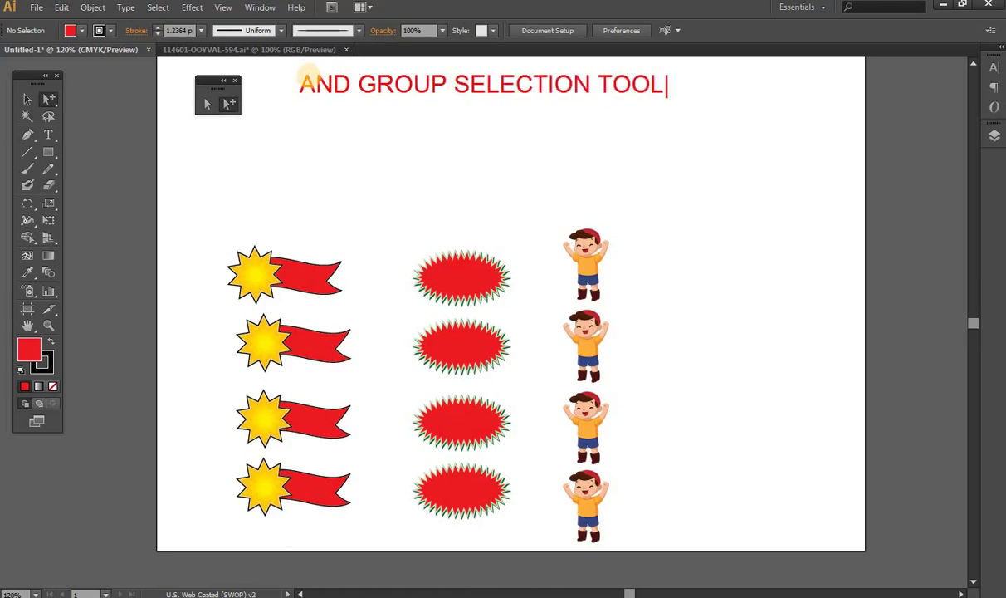
text( SE)
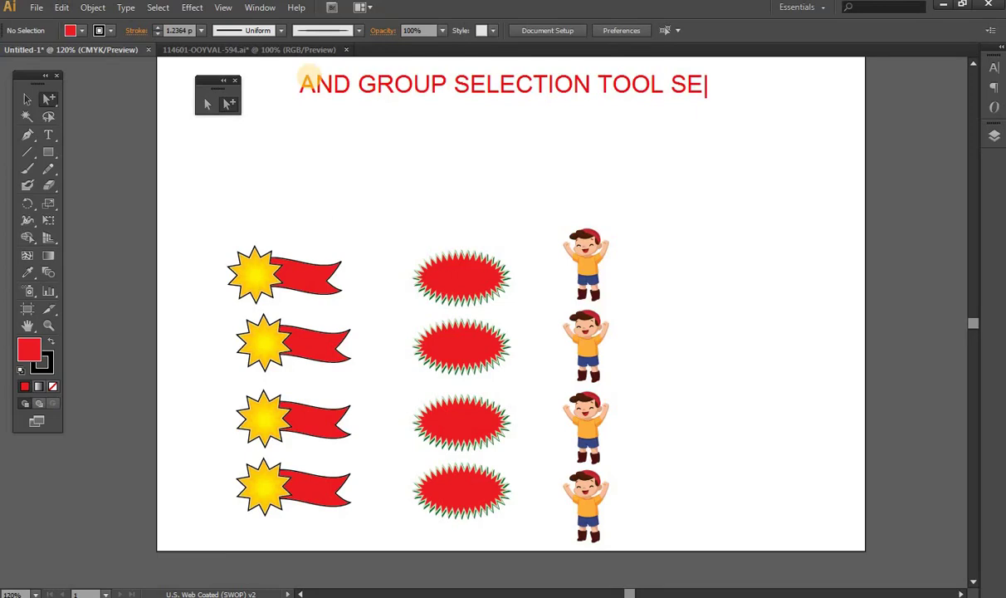
key(BackSpace)
key(BackSpace)
text(BY FIRST)
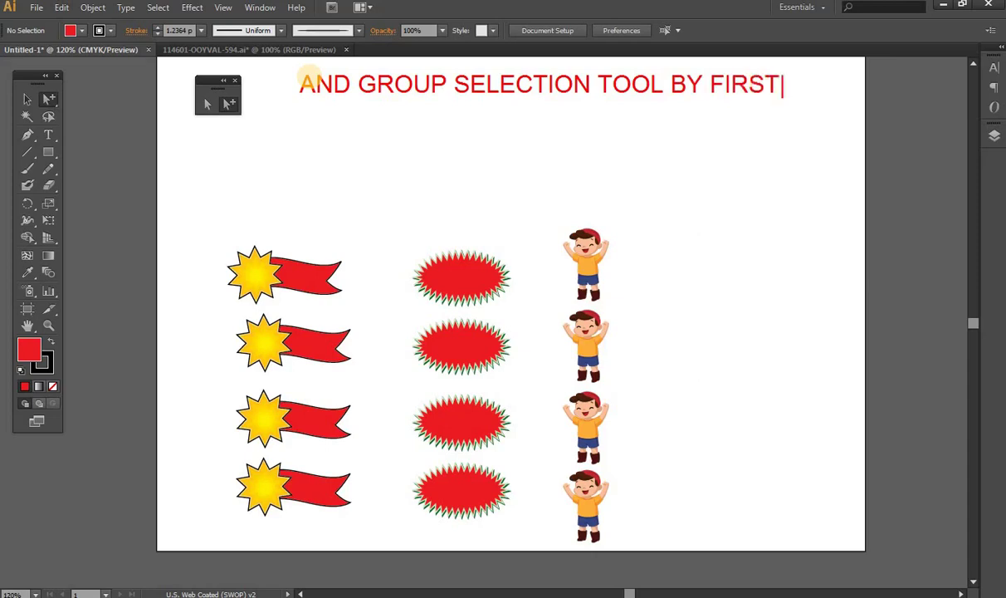
text( CLICK ON )
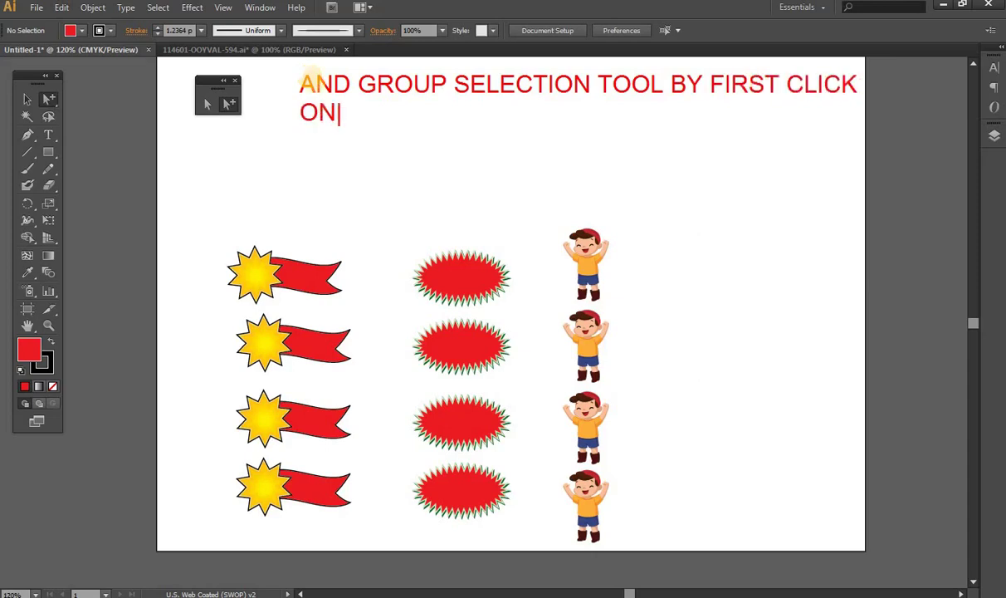
text(THE )
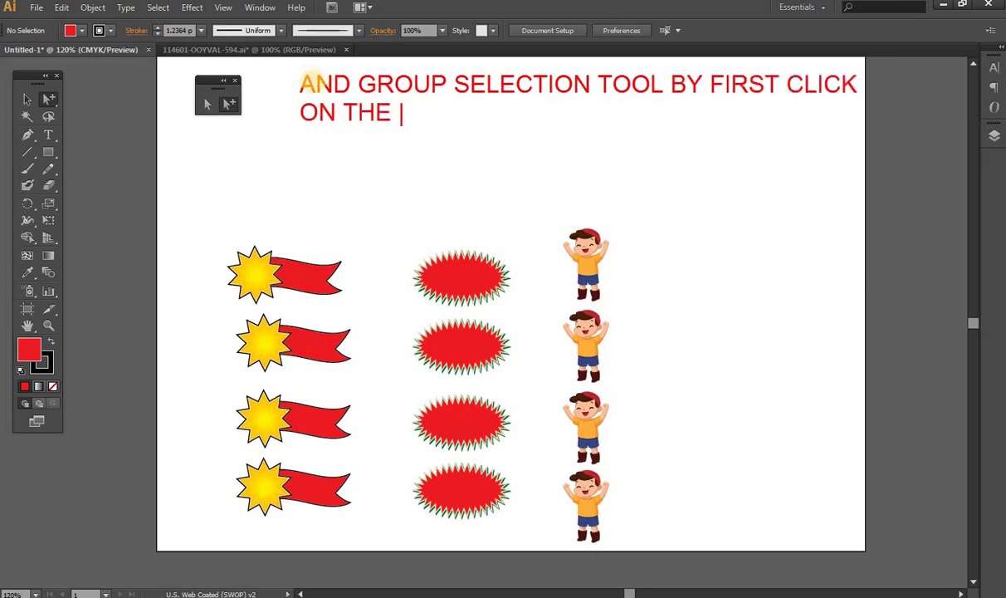
text(GROUP)
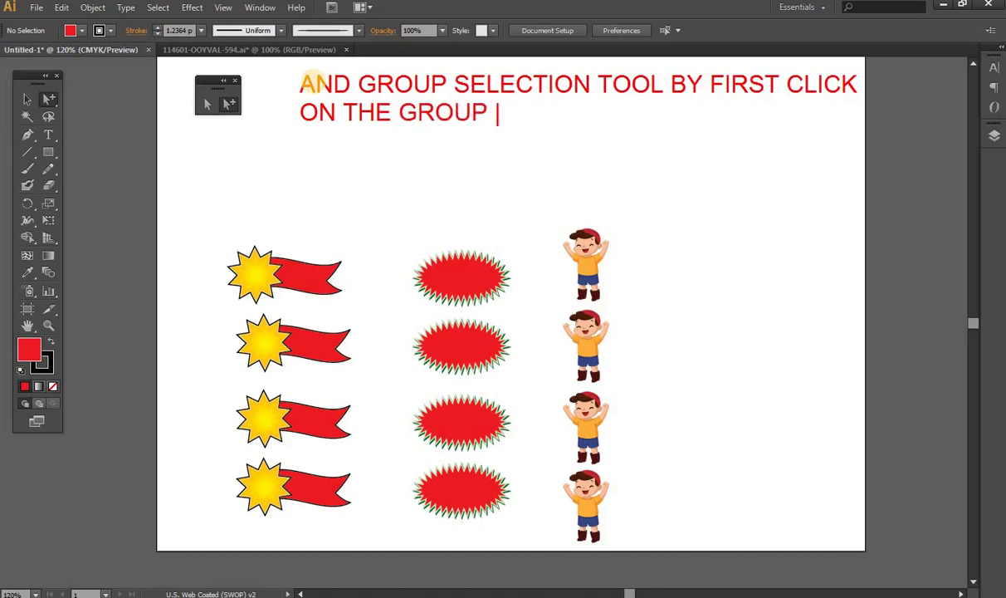
text( SELECT )
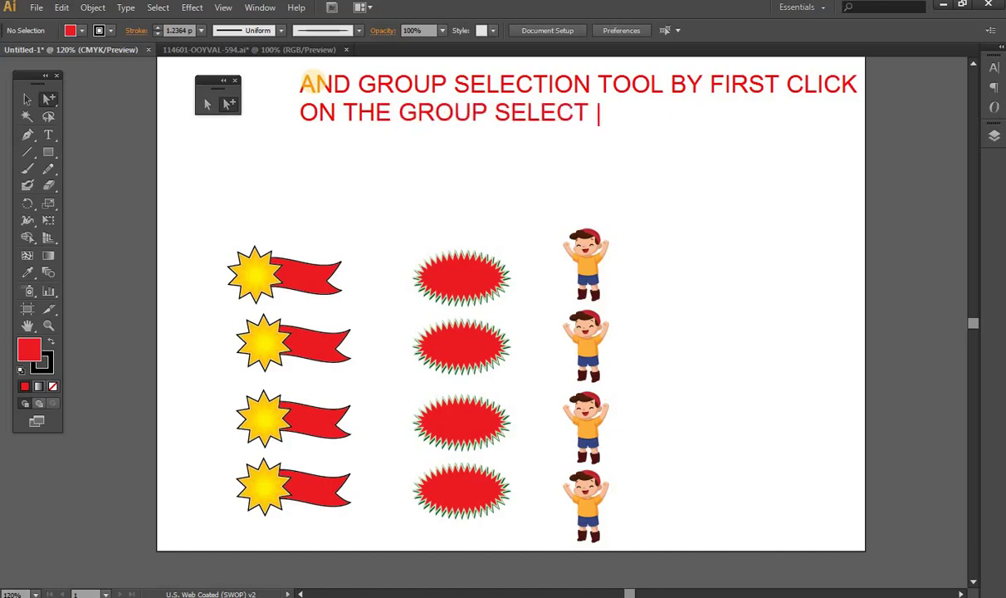
text(OBJECT IN)
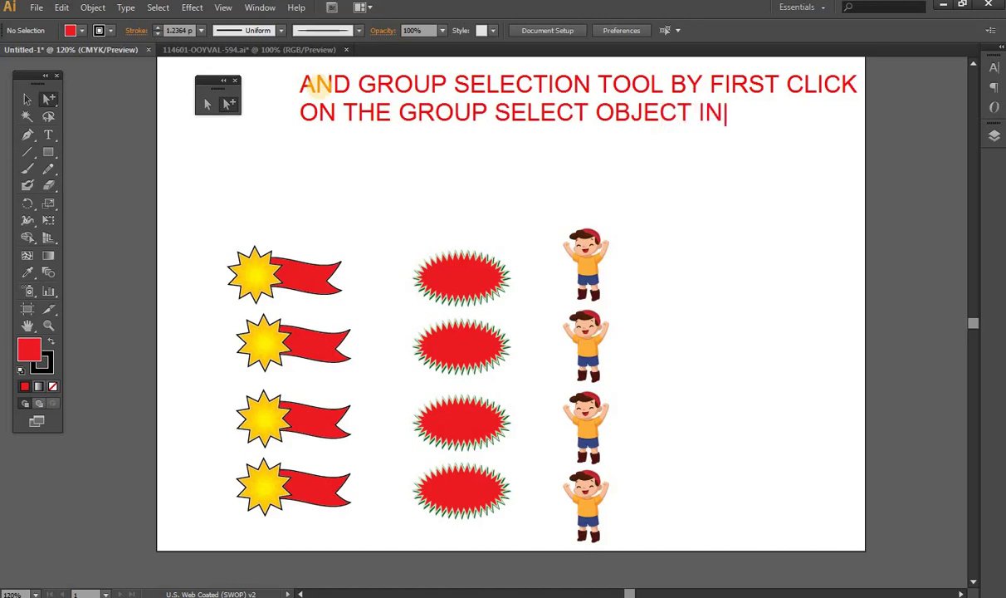
text(SIDE THE )
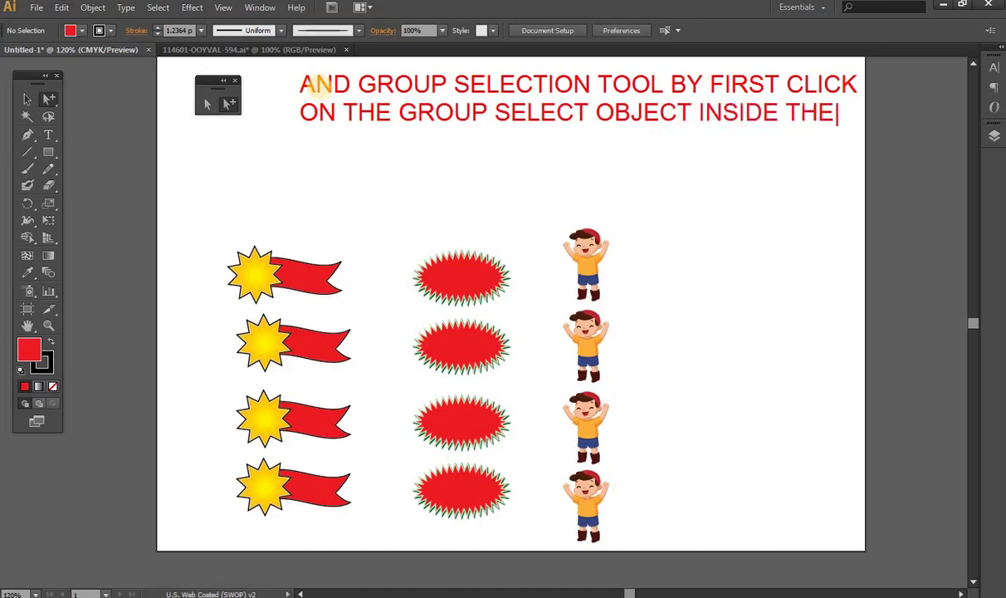
text(GROP)
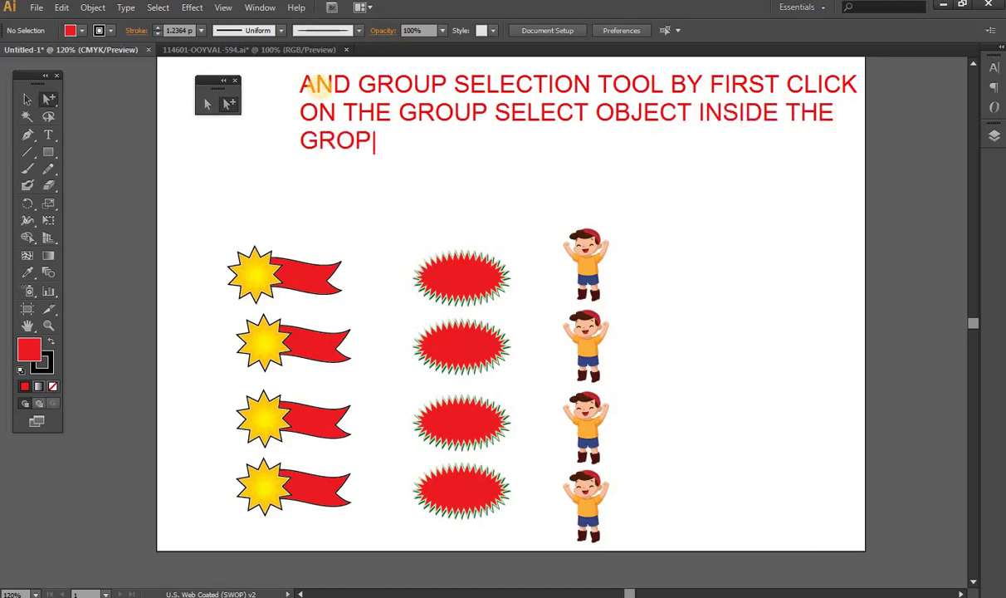
key(BackSpace)
key(BackSpace)
text(OUP)
key(BackSpace)
key(BackSpace)
text(OUP)
text( SELECT CLI)
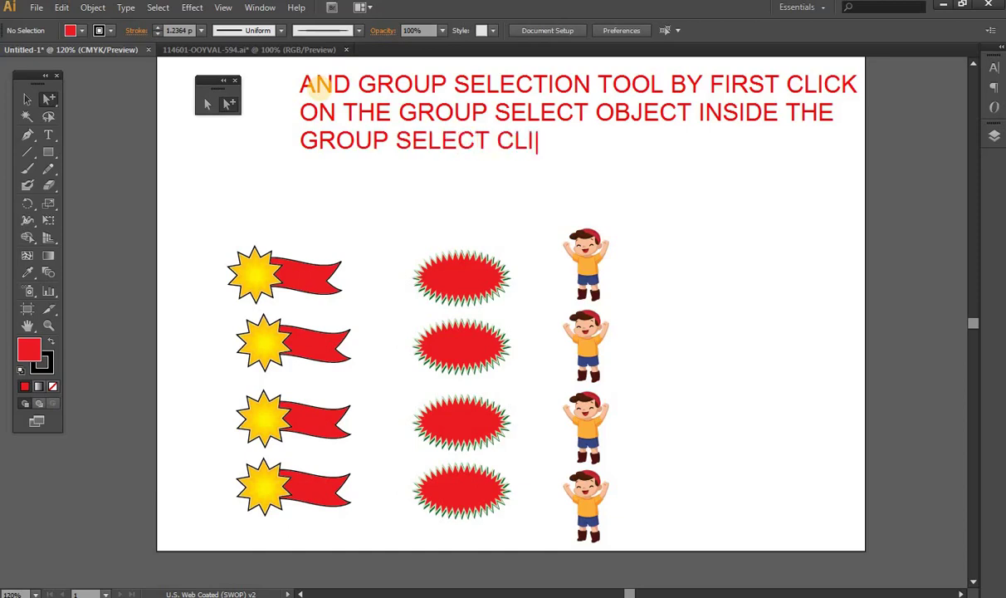
text(CK)
text( S)
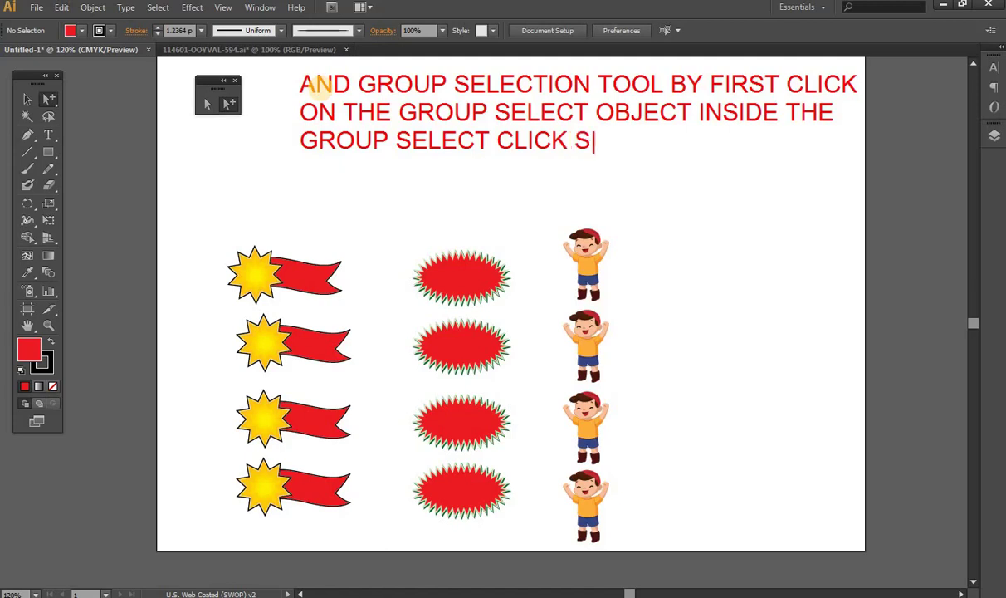
text(ELECT WHOL)
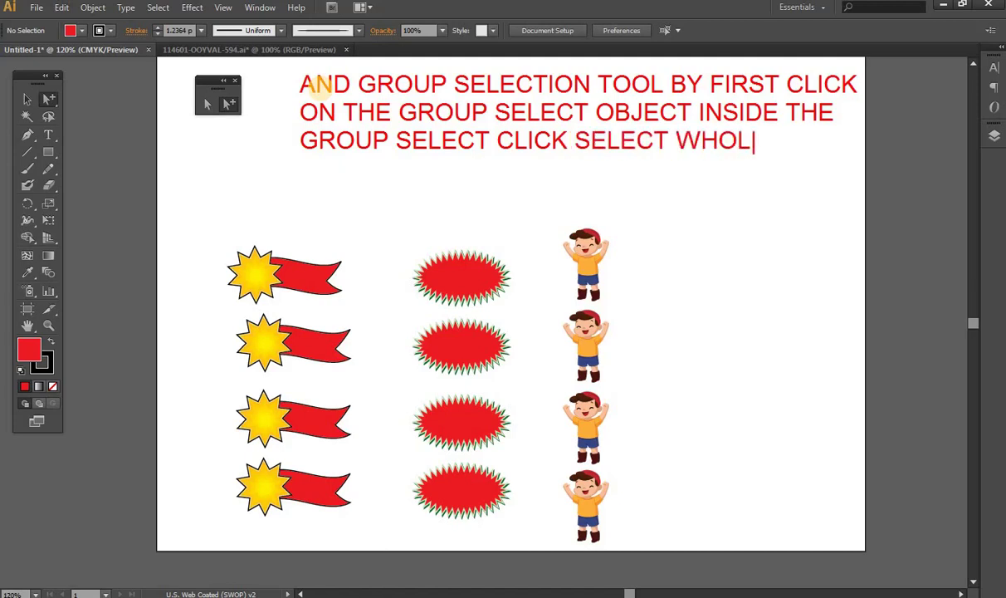
text(E)
text( GR)
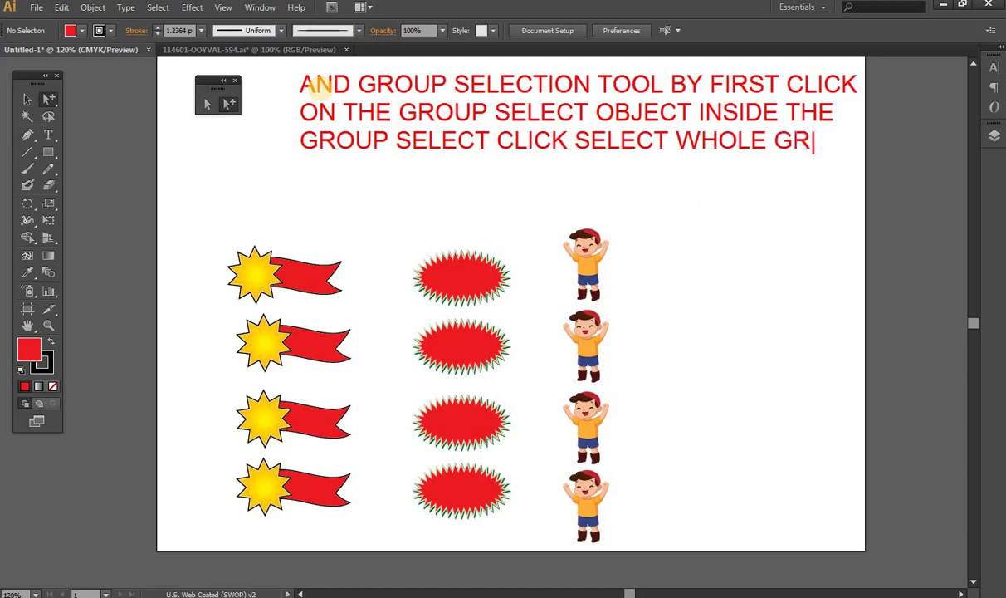
text(OUP)
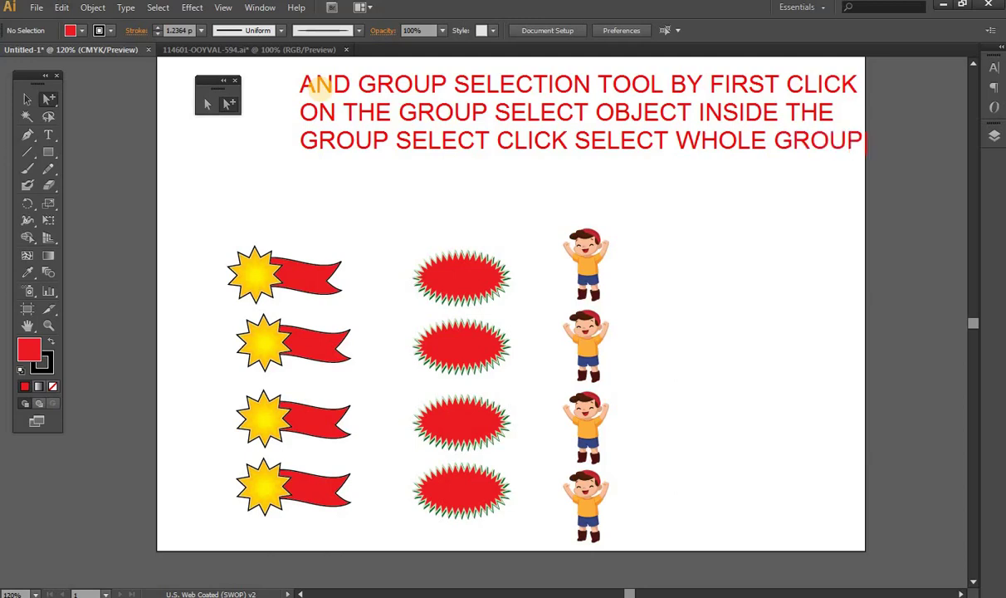
Continue the caption with 'AGAIN CLICK SELECT OTHER GROUP INSIDE THAT GROUP AND CLICK AGAIN AND AGAIN TO SELECT'
key(Return)
text(AGA)
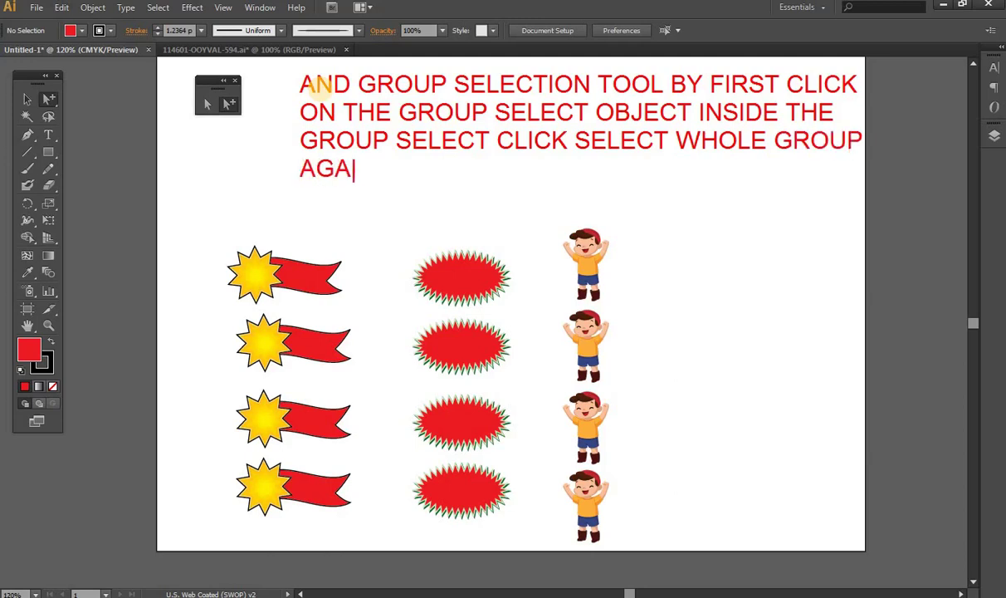
text(IN CLICK )
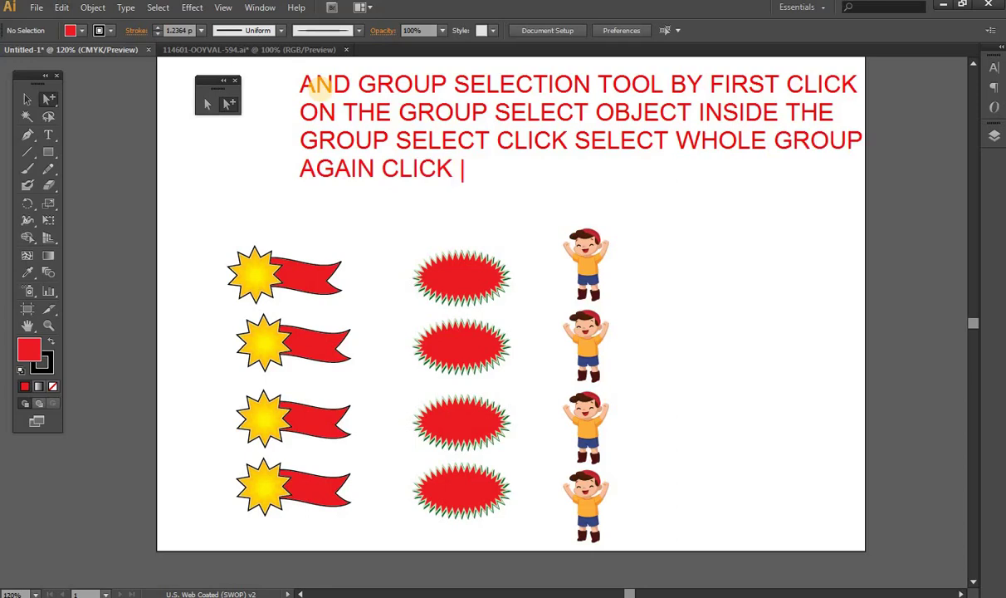
text(SELEC)
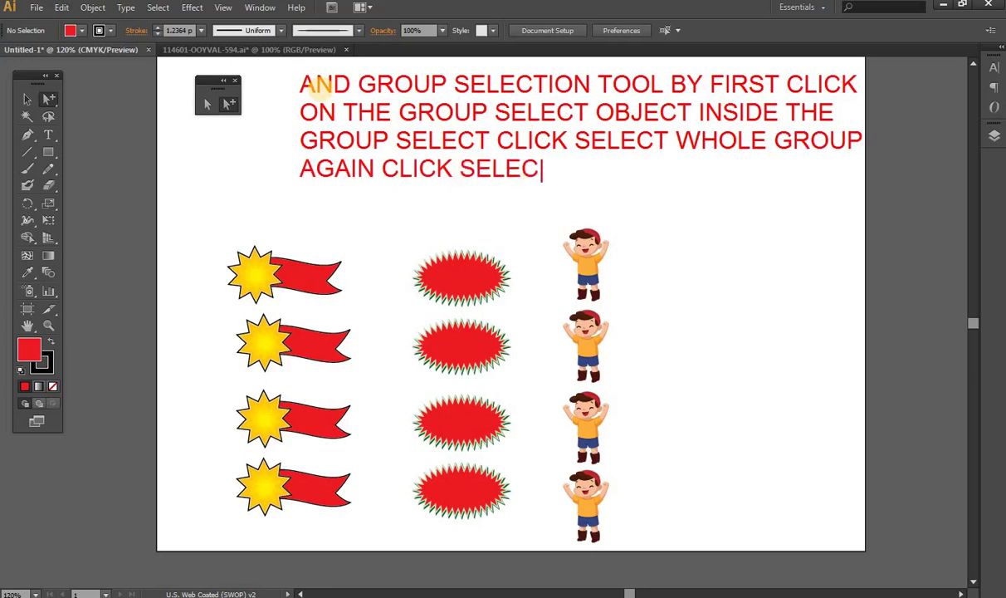
text(T IN)
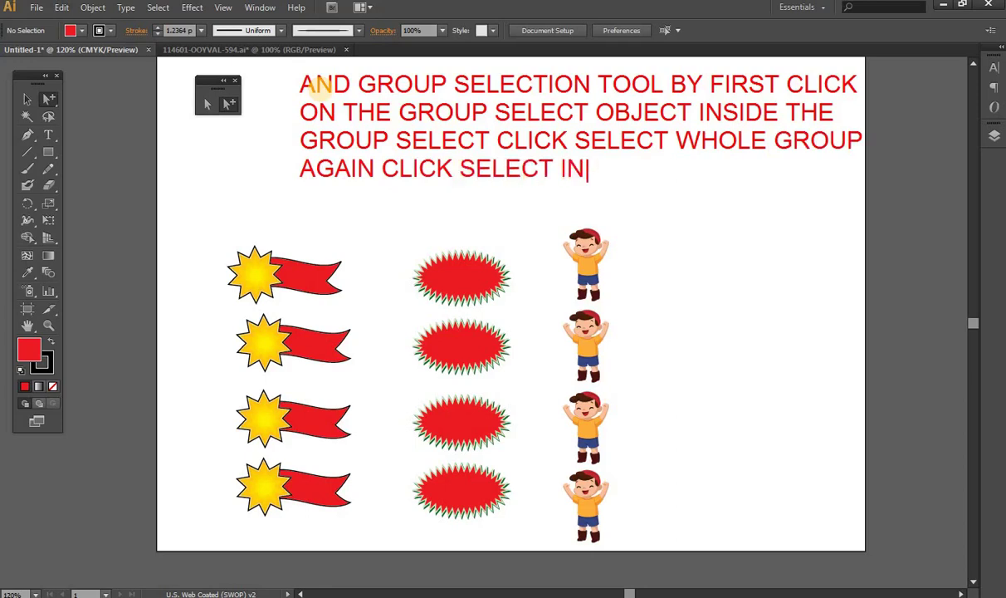
key(BackSpace)
key(BackSpace)
text(O)
key(BackSpace)
text(O)
text(THER )
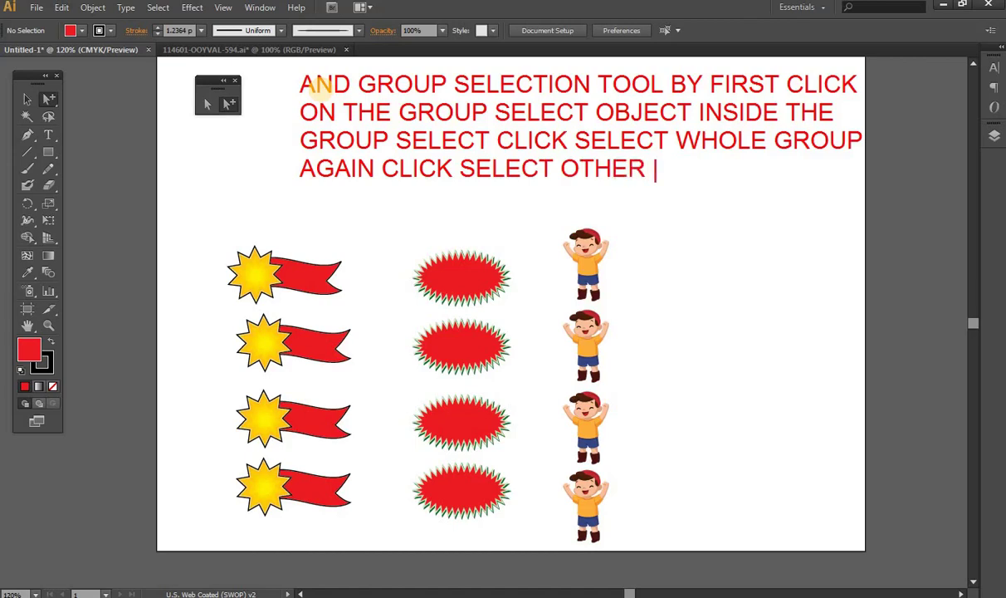
text(GROUP)
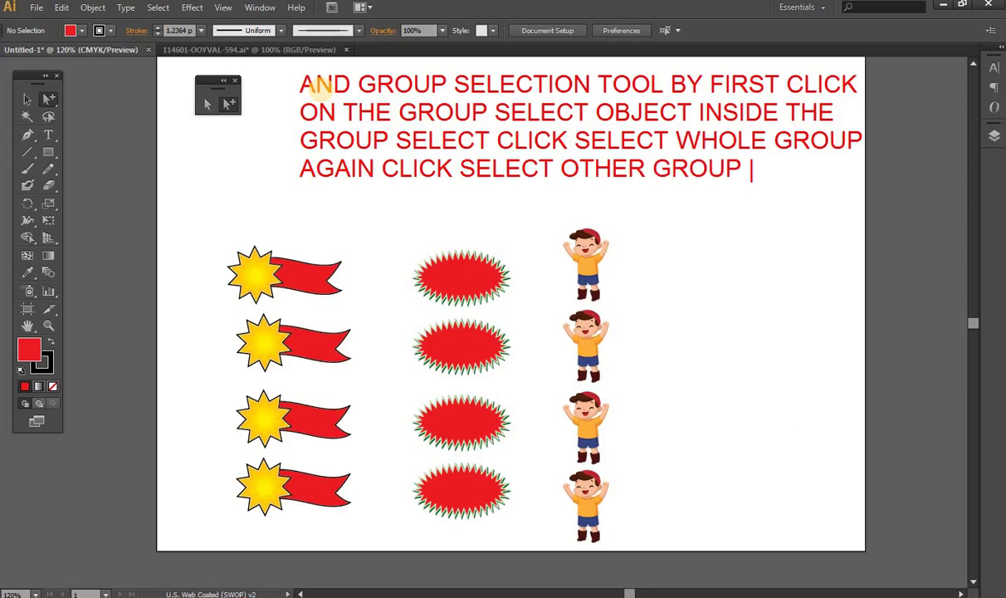
text(INSIDE )
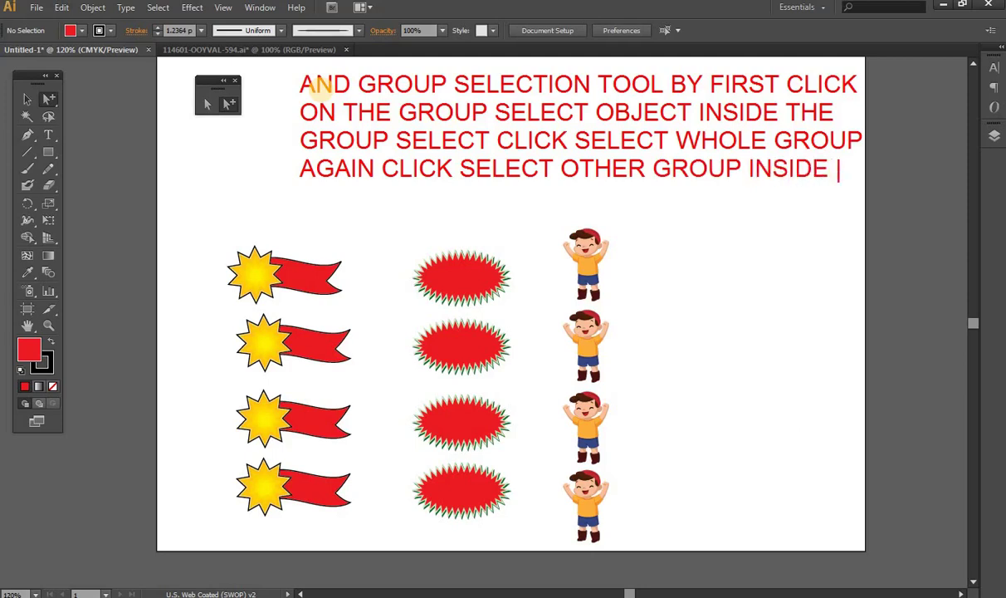
text(T)
text(HAT)
key(Return)
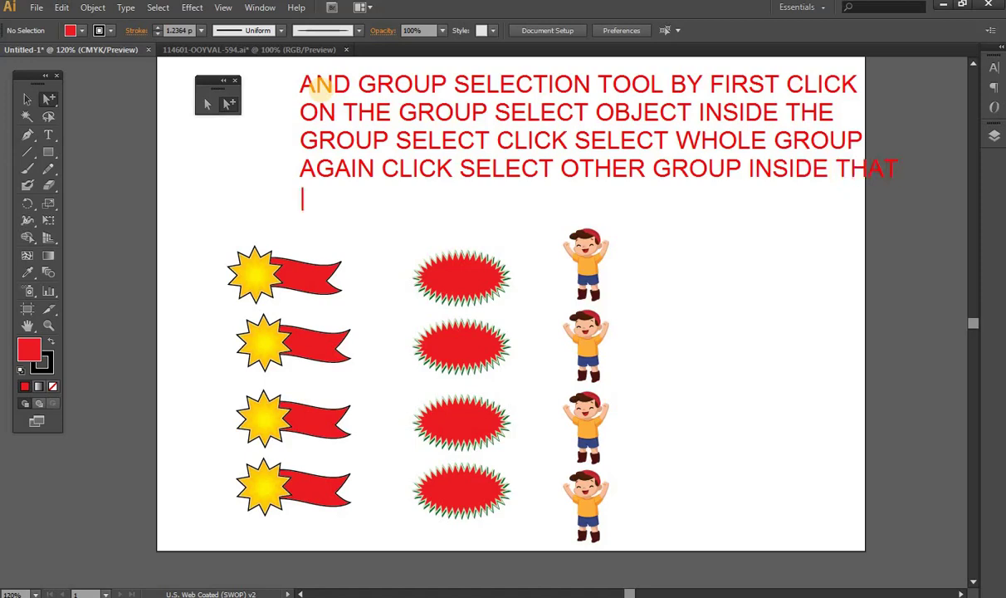
text(G)
text(ROUP)
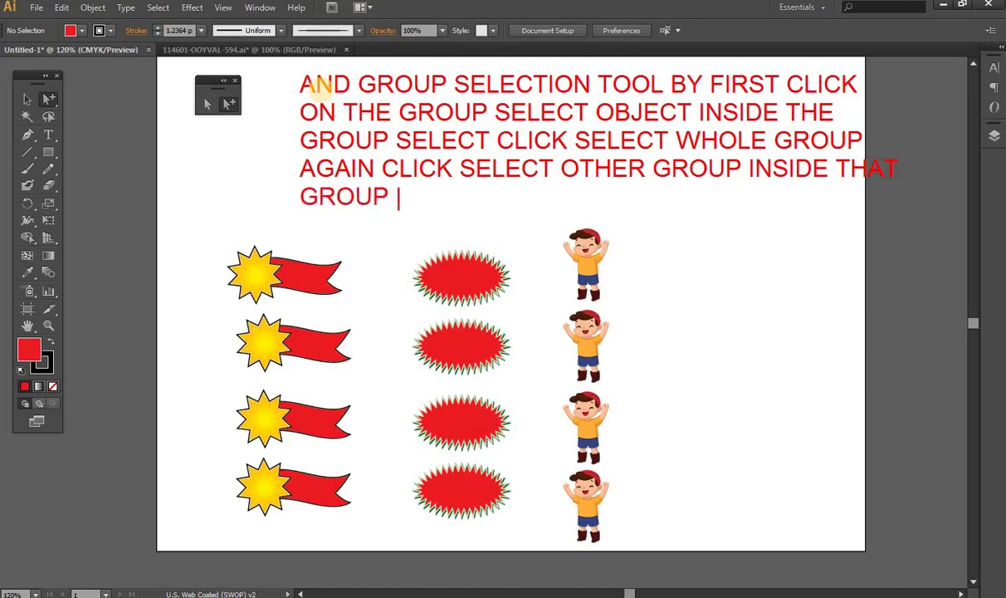
text( AND )
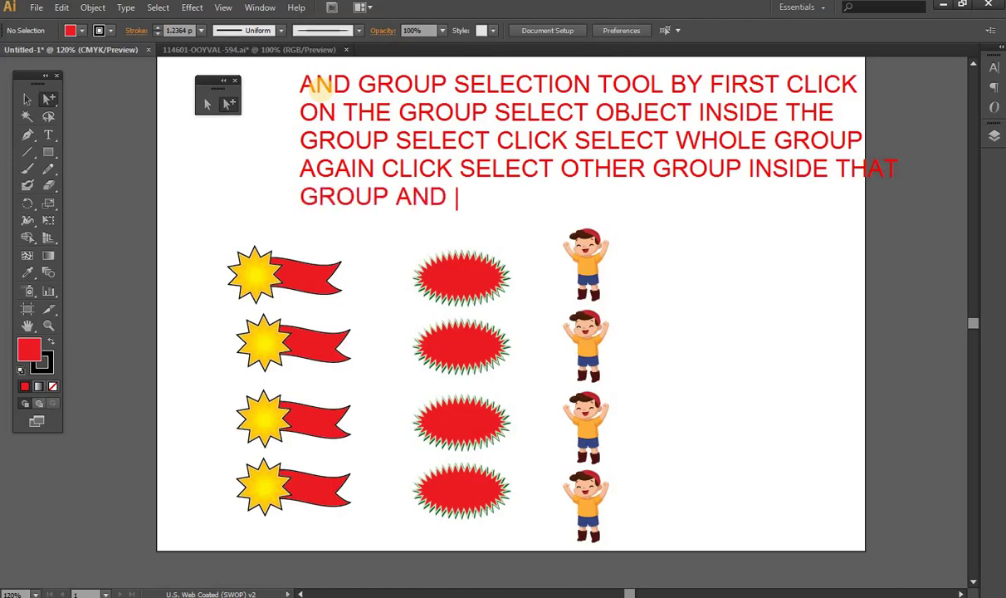
text(CLICK)
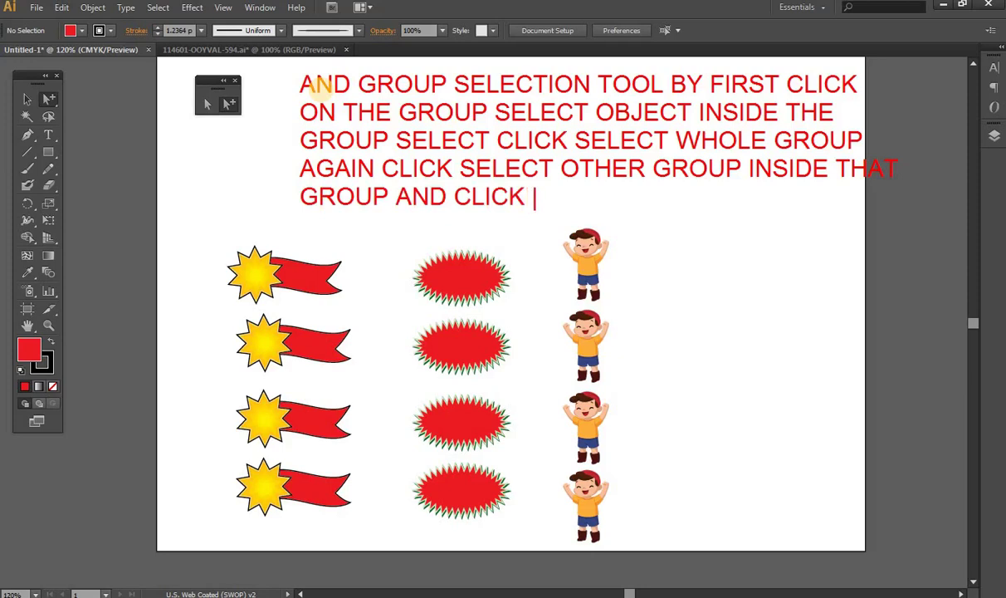
key(BackSpace)
key(BackSpace)
key(BackSpace)
key(BackSpace)
key(BackSpace)
key(BackSpace)
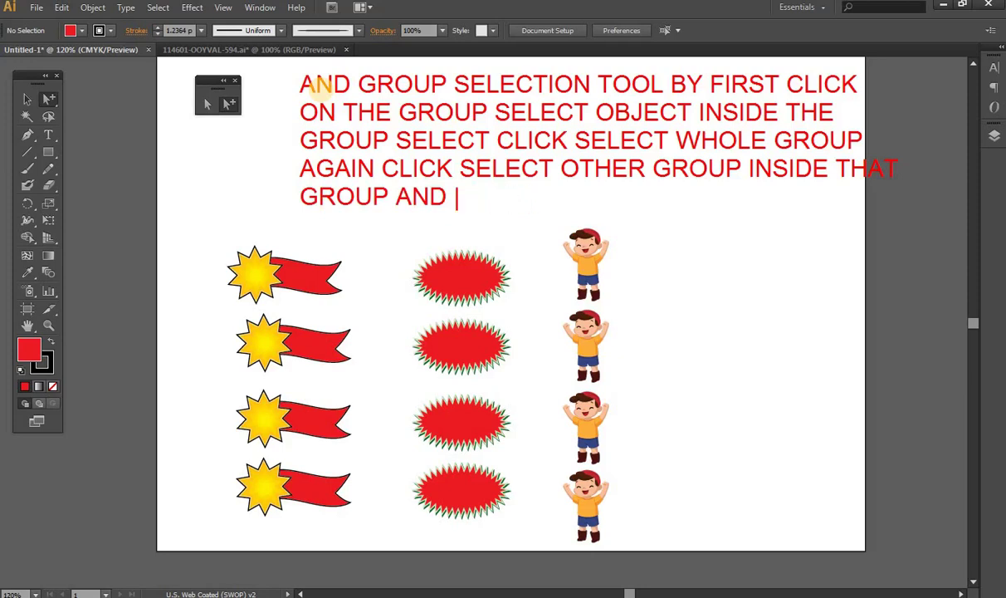
text(CLICK )
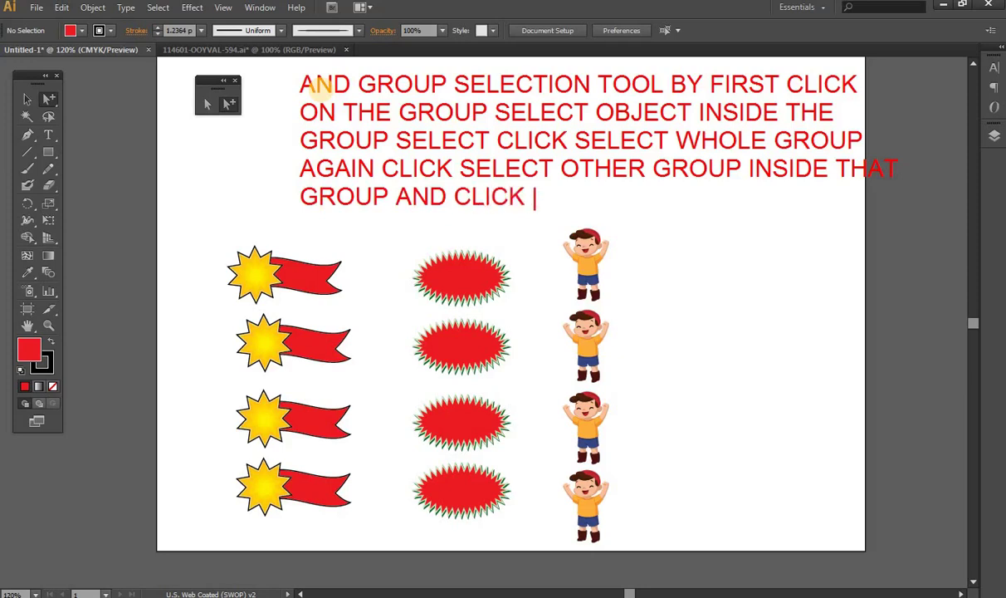
text(AGAIN )
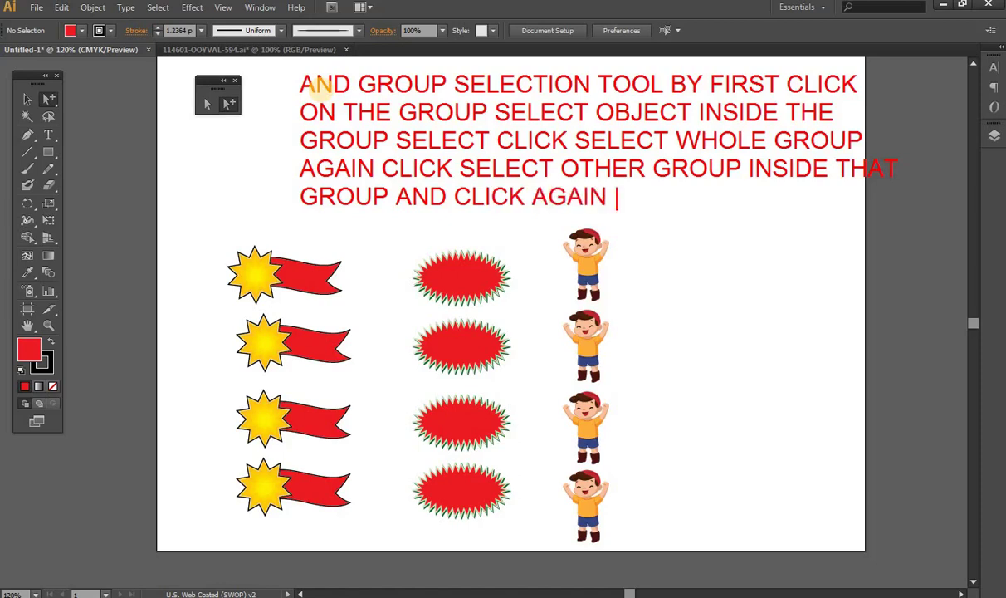
text(AND A)
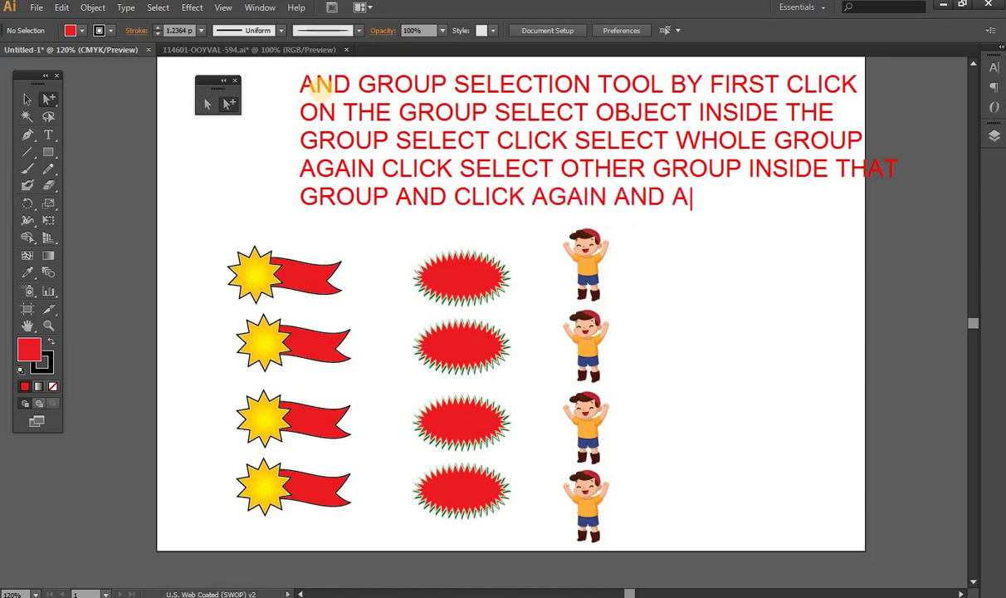
text(GAIN T)
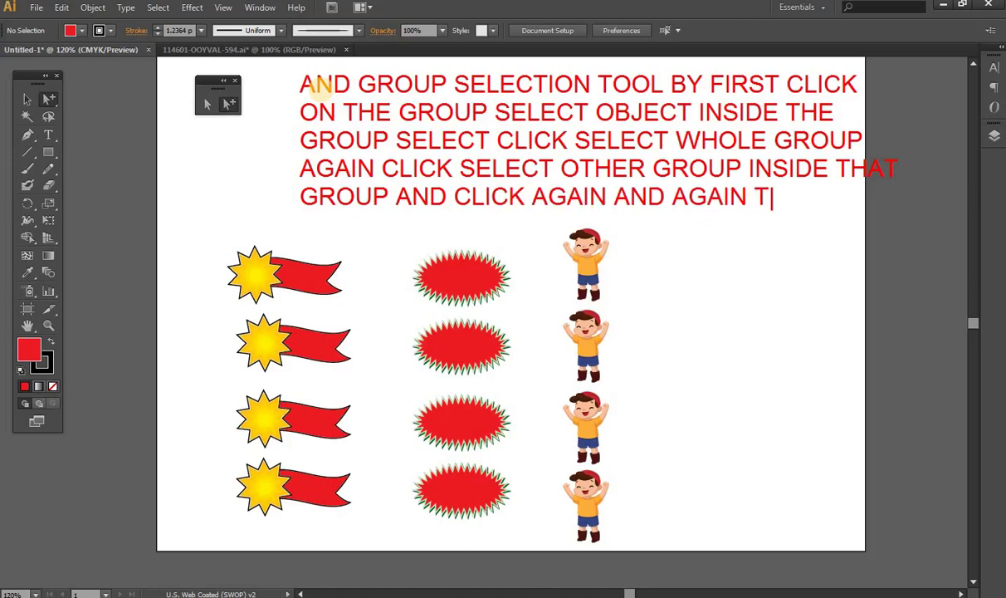
text(O S)
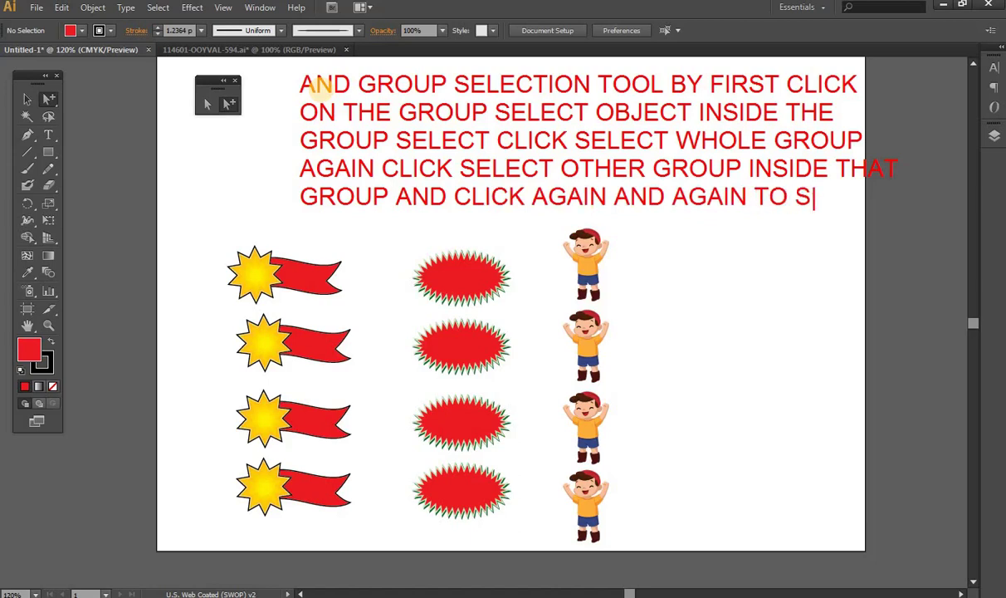
text(ELEC)
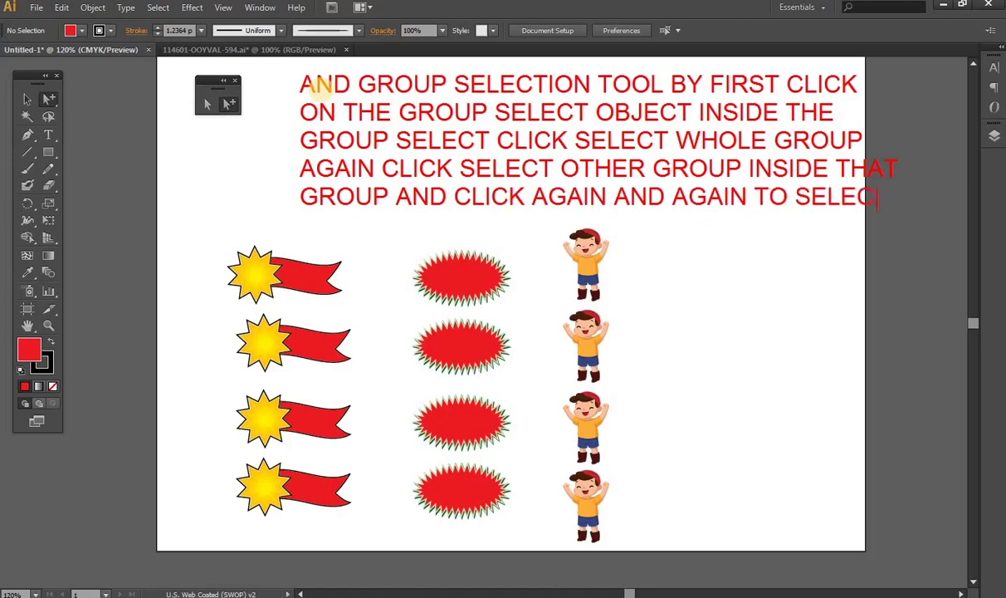
text(T)
Add the caption line 'MORE GROUP INSIDE THE GROUP AND'
key(Return)
text(MOR)
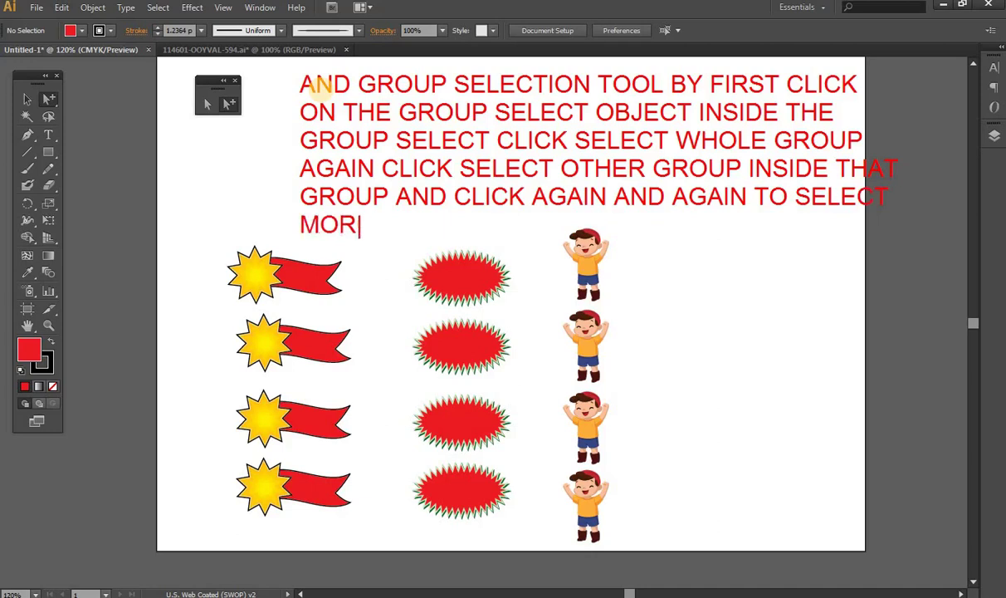
text(E )
text(GROUP)
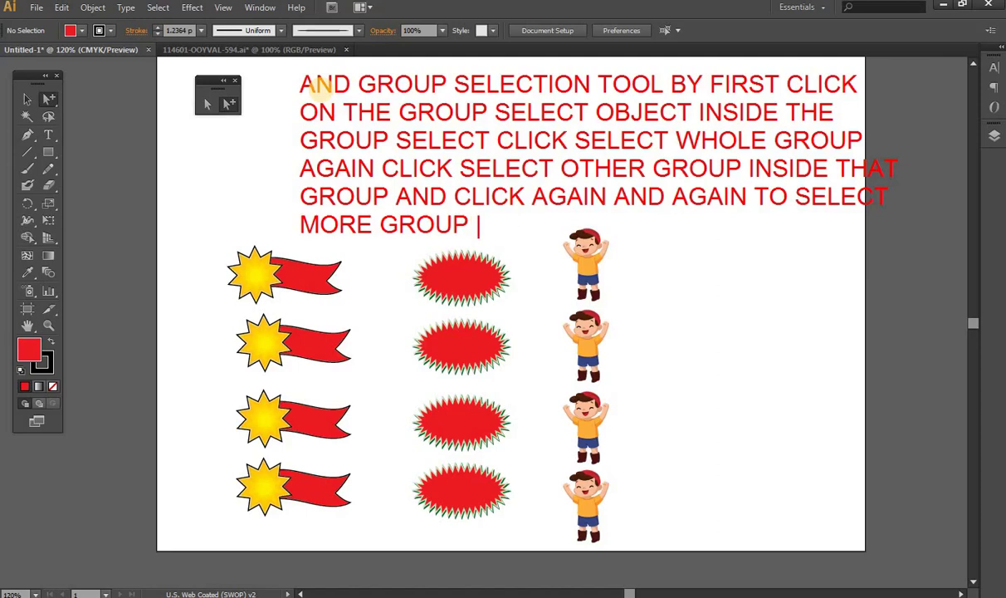
text(INS)
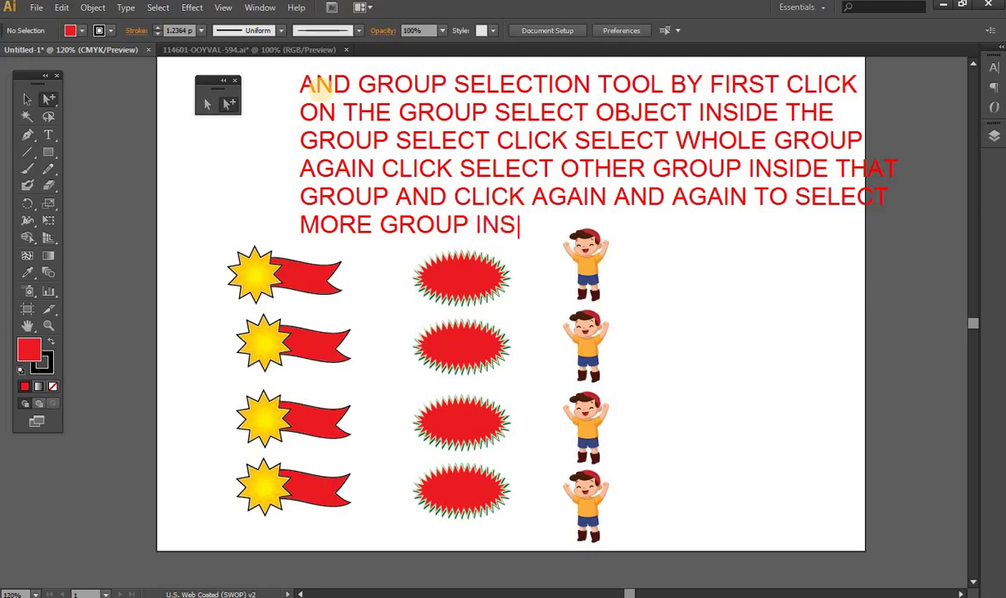
text(IDE THE )
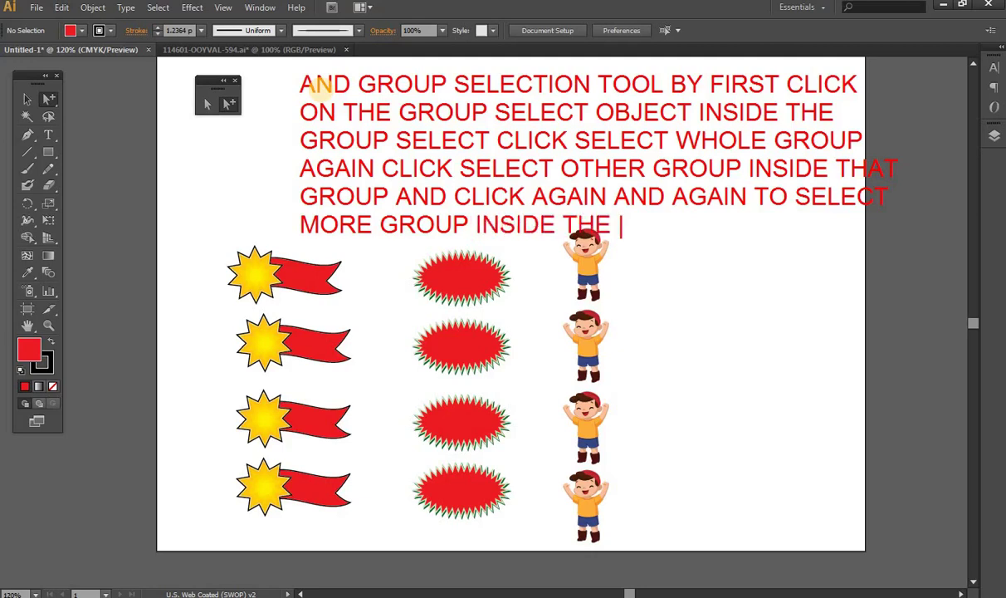
text(G)
text(ROUP )
text(A)
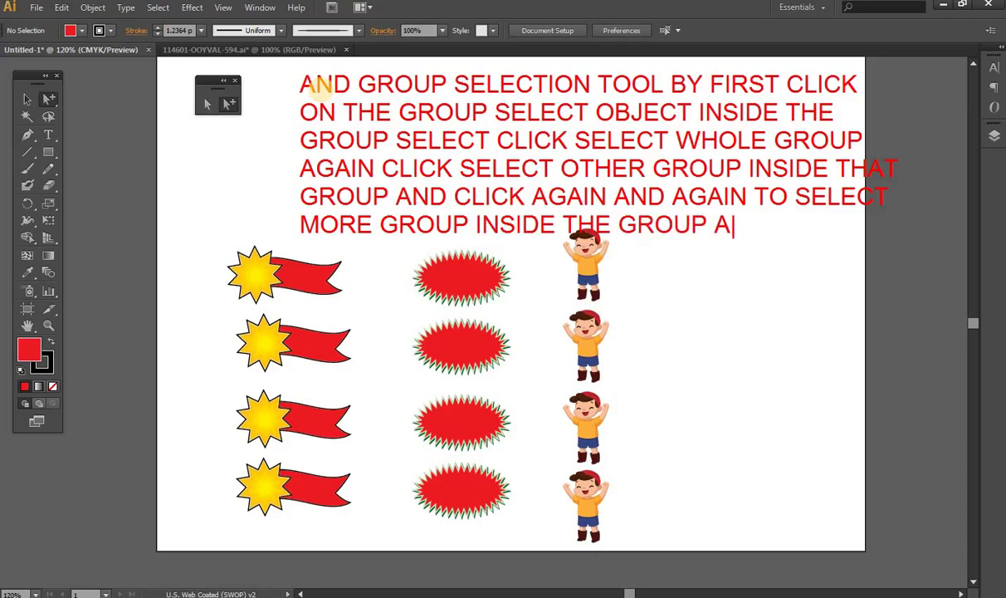
text(N)
key(BackSpace)
key(BackSpace)
text(AND )
text(IN)
End the caption with 'MORE INSIDE THE GROUP', then clear it from the artboard
key(BackSpace)
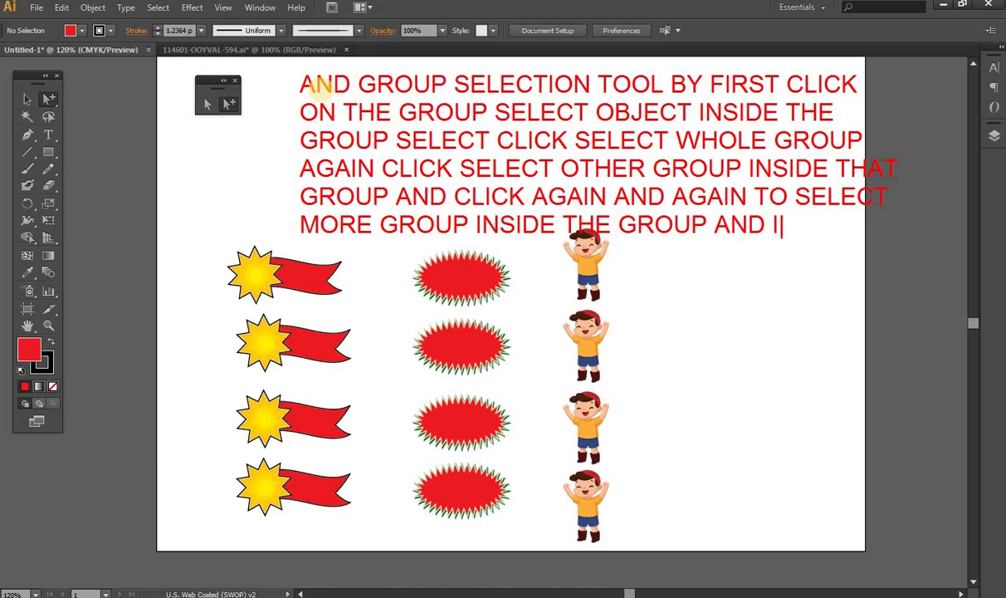
key(BackSpace)
text(MORE)
key(Return)
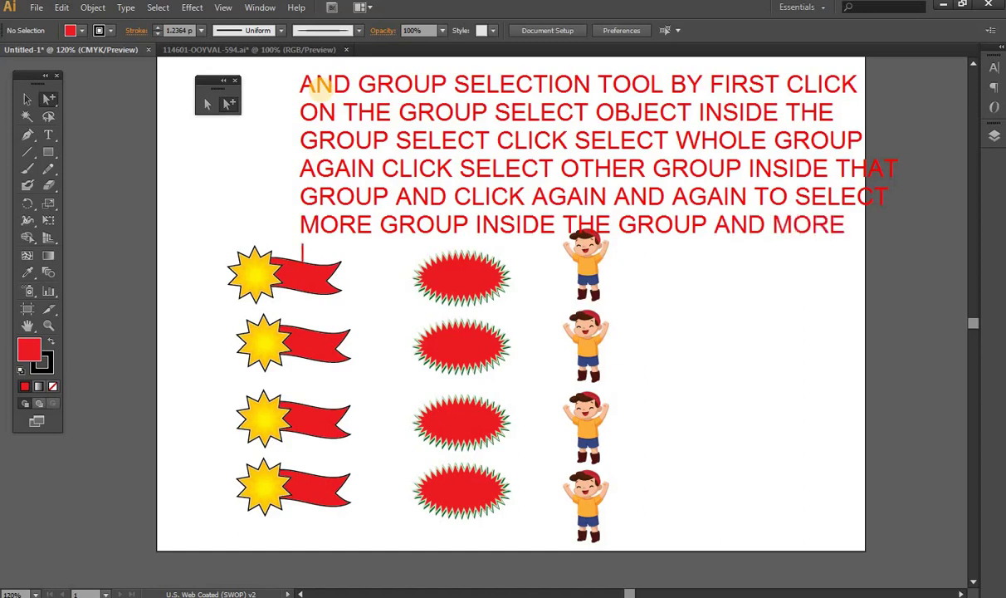
text(INSIDE )
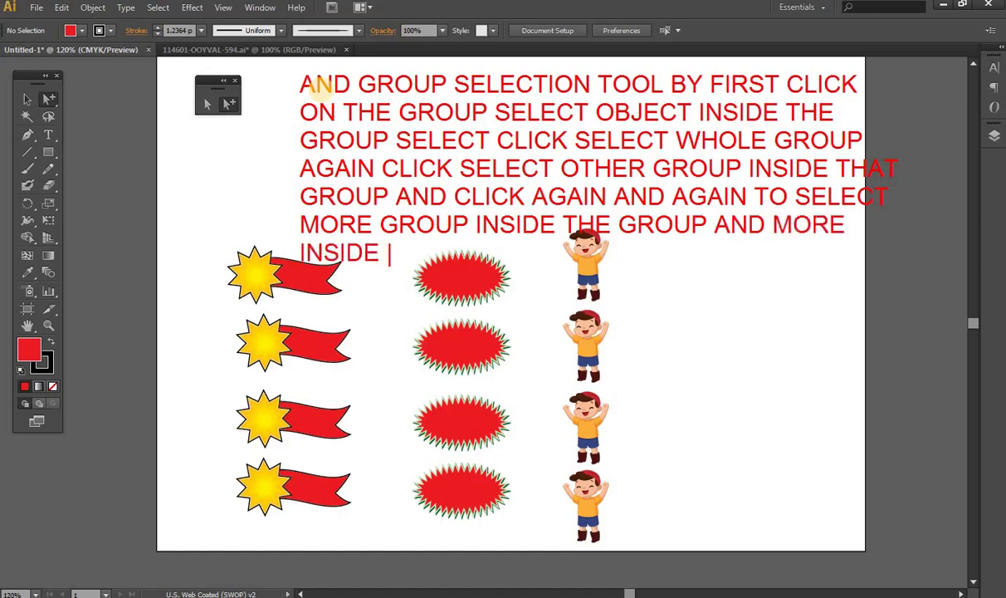
text(THE G)
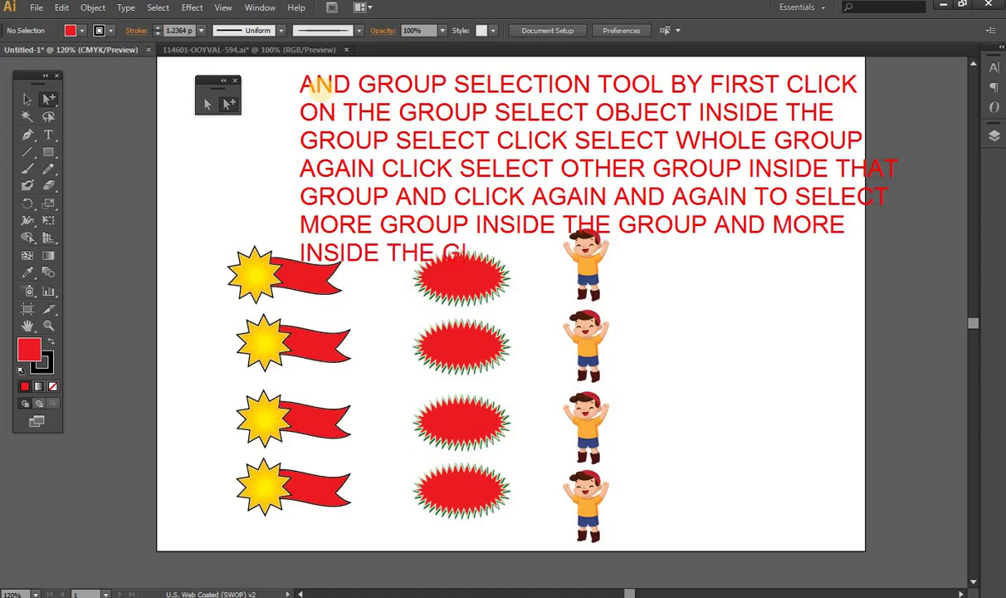
text(ROUP.)
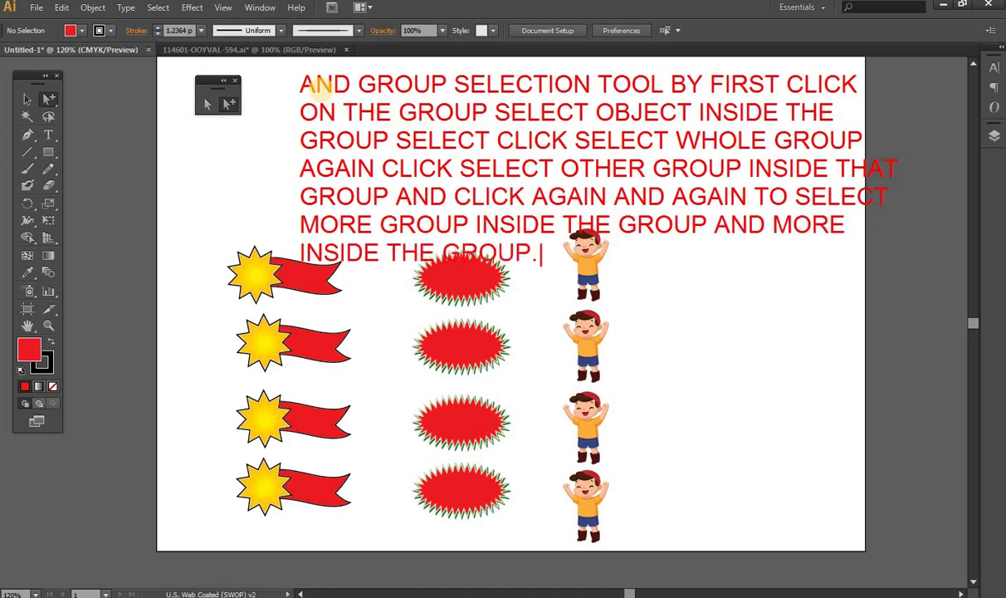
key(BackSpace)
text(S)
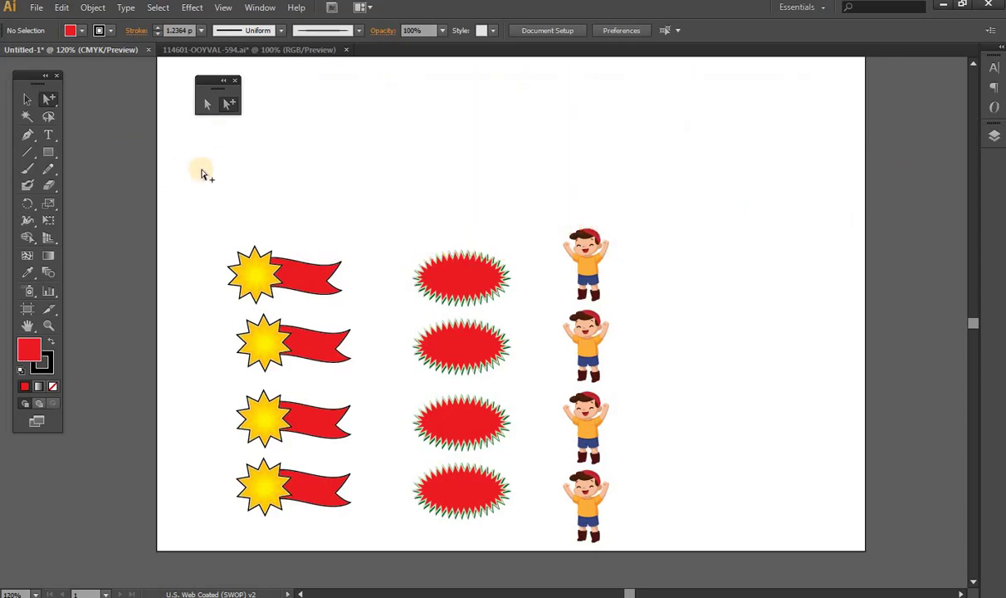
text(v)
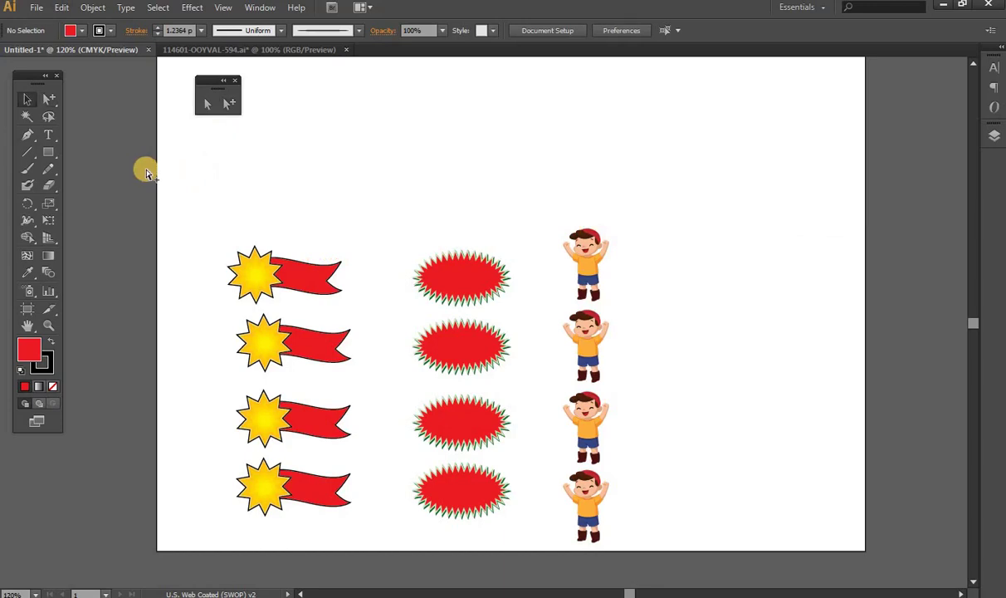
click(291, 108)
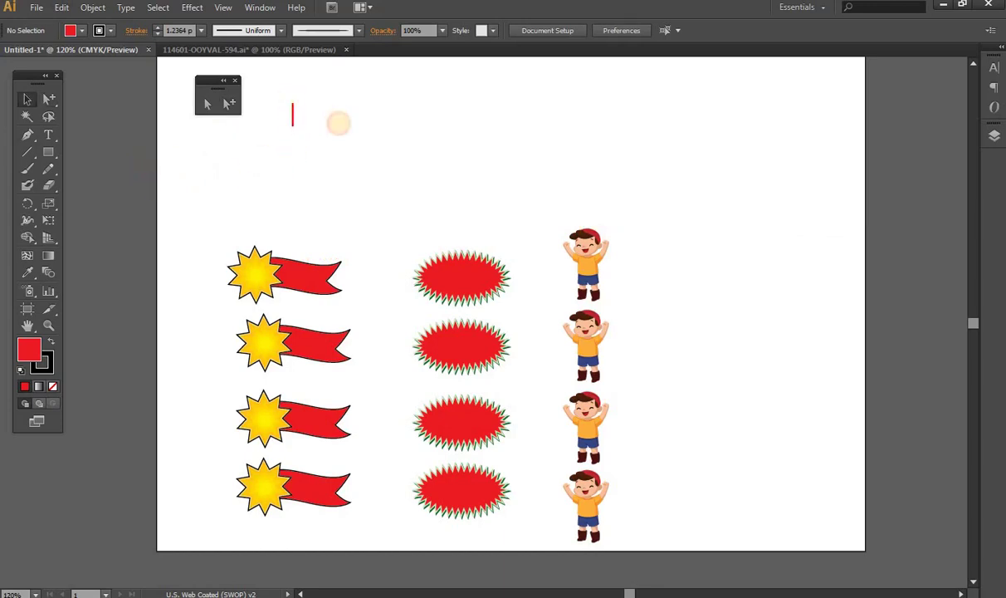
text(PICK UP )
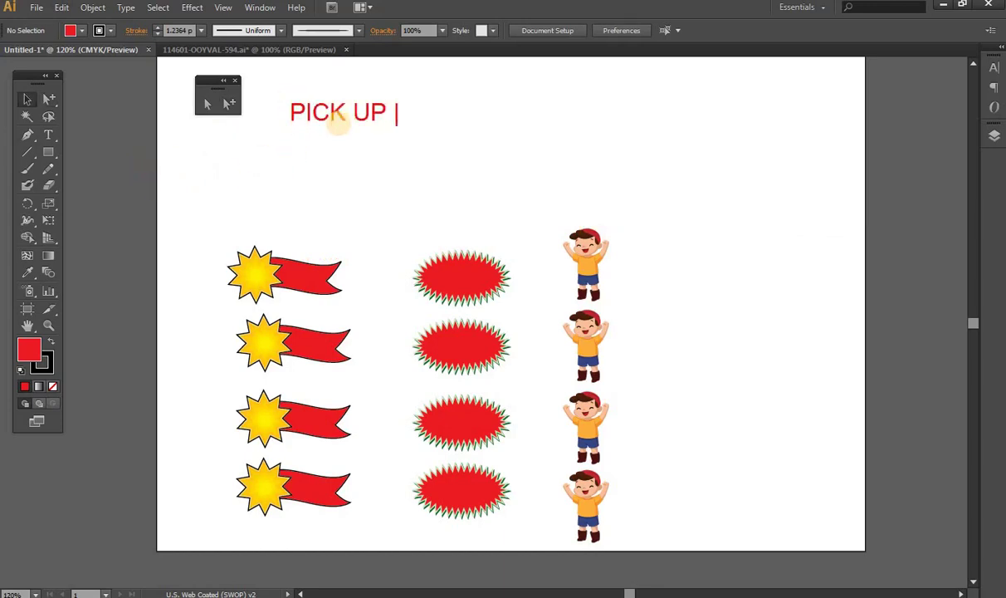
text(THE REGUL)
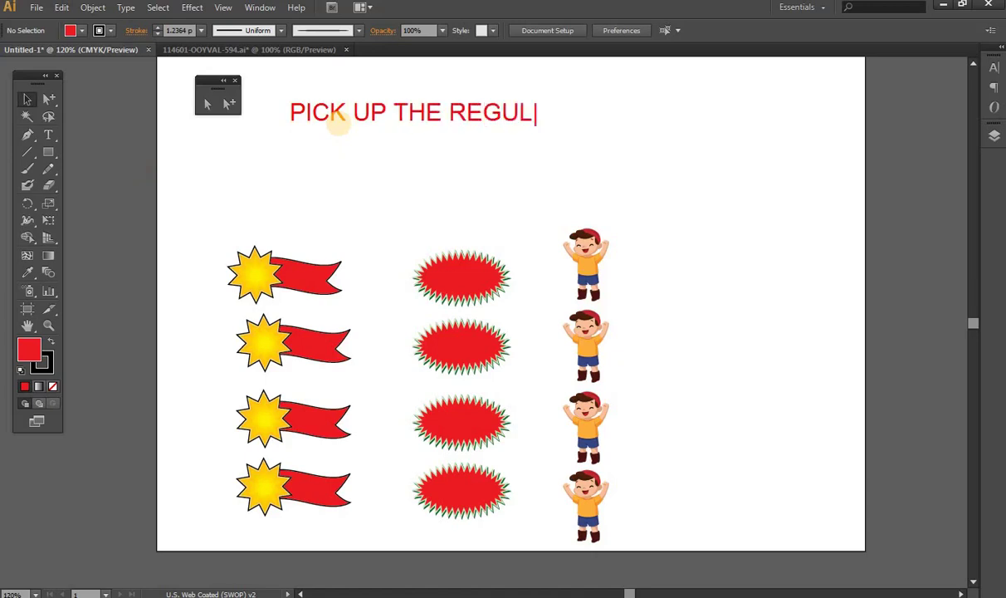
text(AR SELEC)
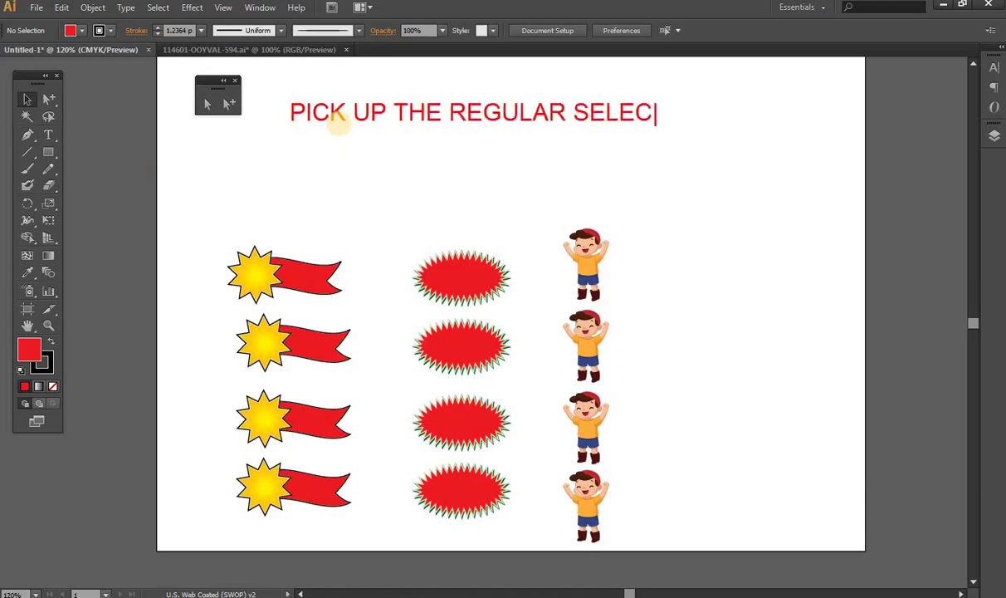
text(TION TOOL)
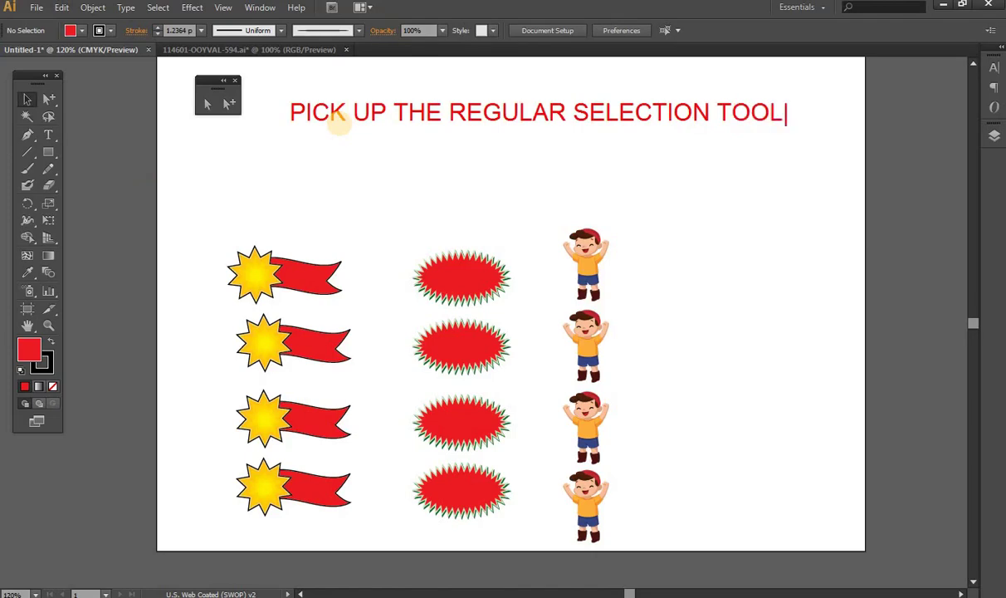
key(Return)
text(AND)
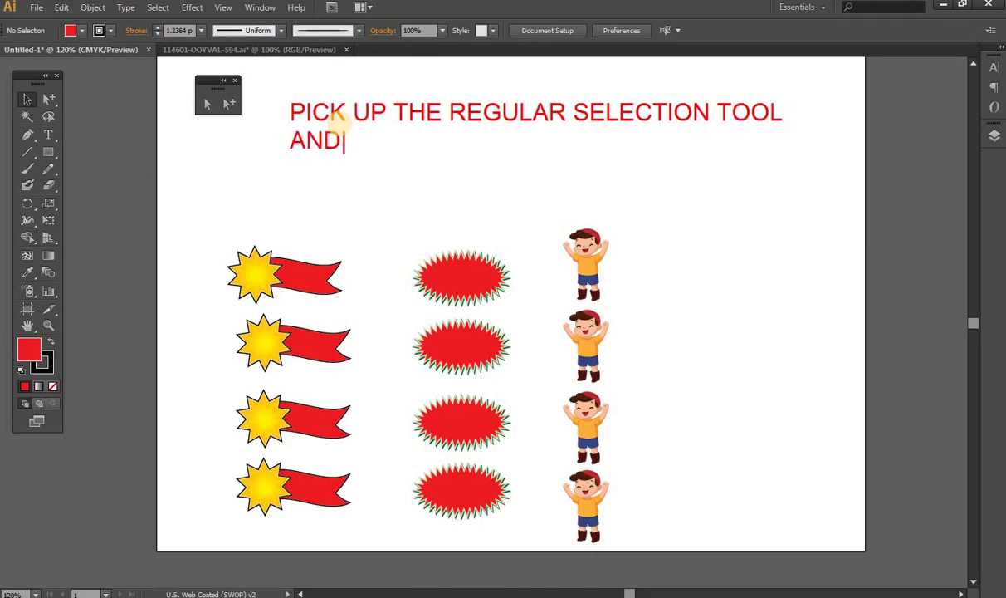
text( CLICK ON )
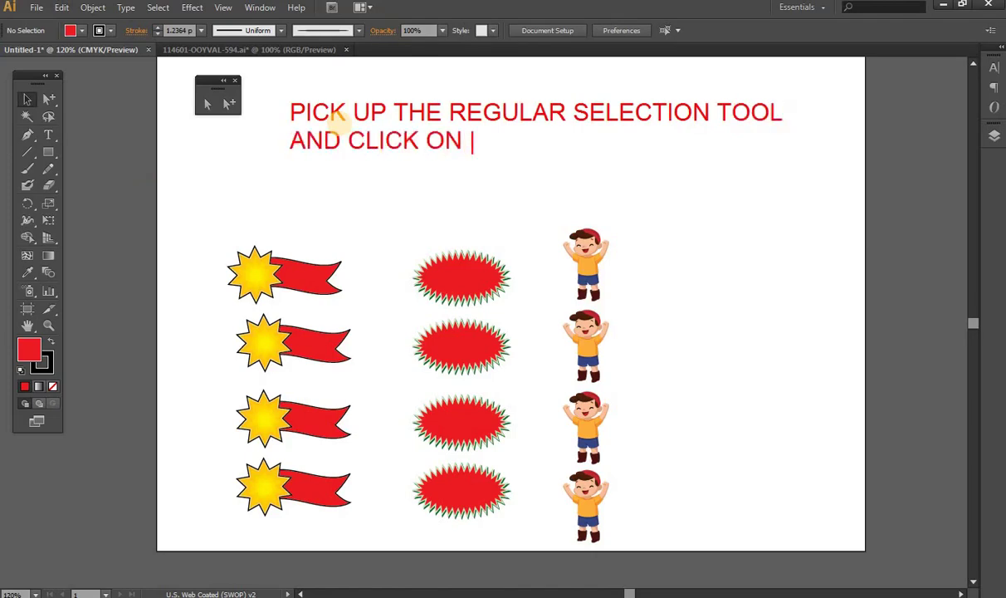
text(THE )
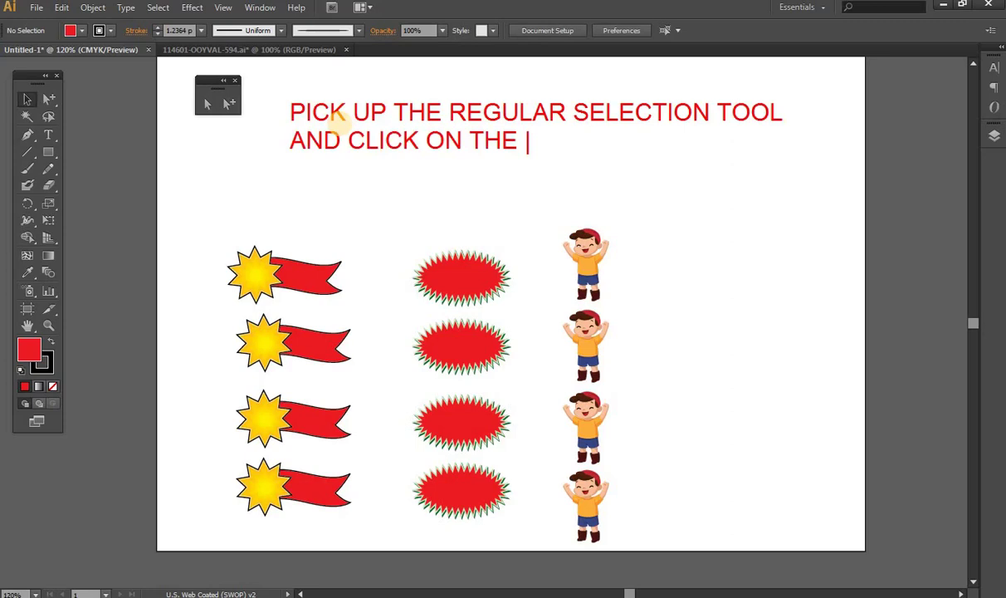
text(GROUP )
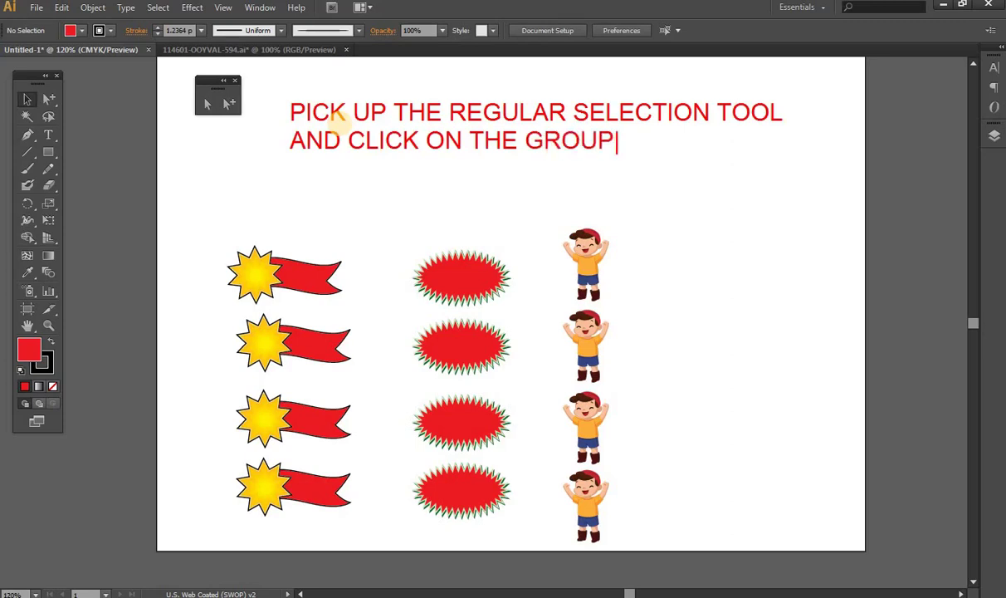
text(FOR S)
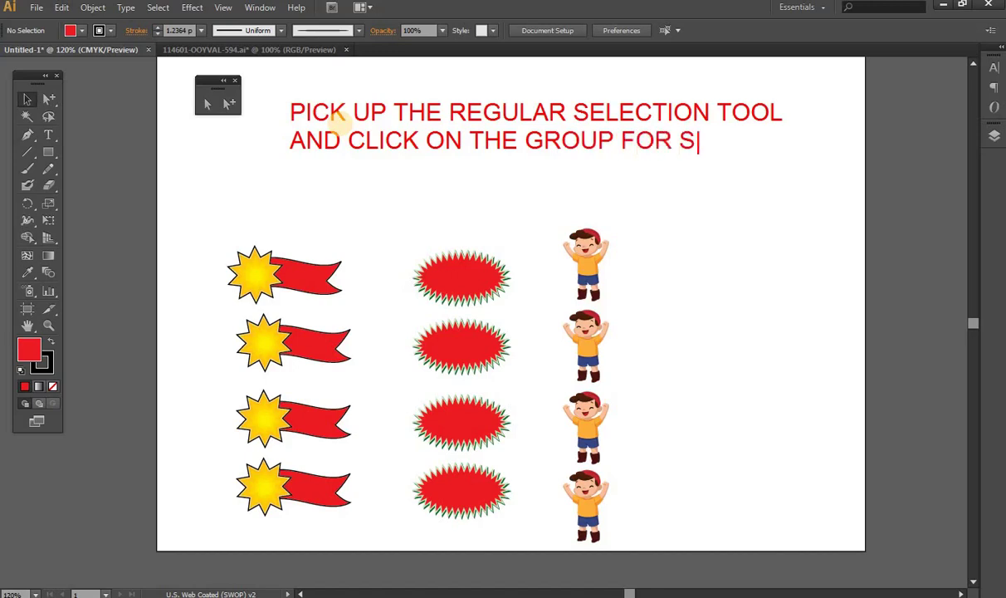
text(ELECTION)
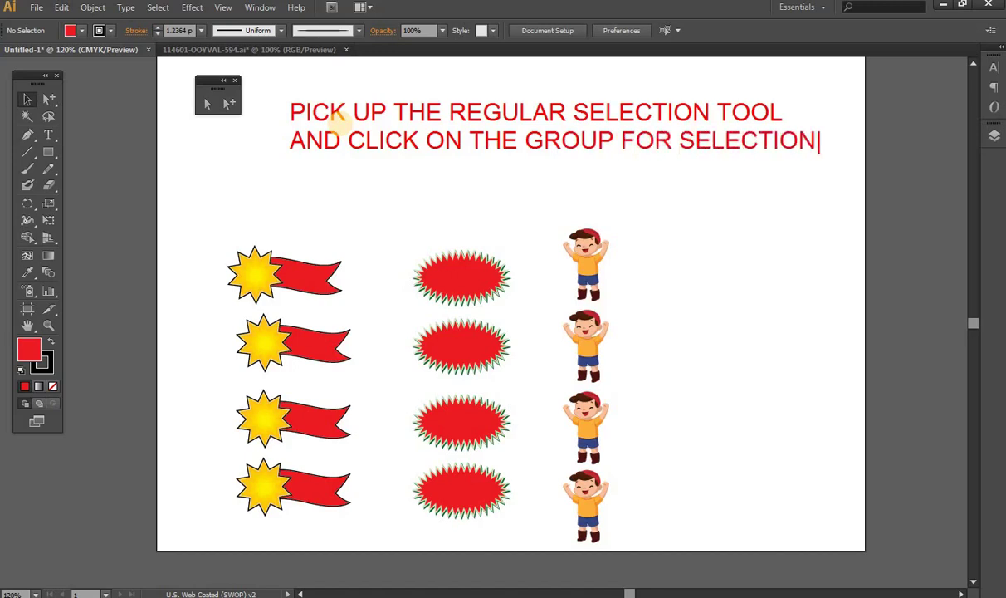
key(Return)
text(AND THEN )
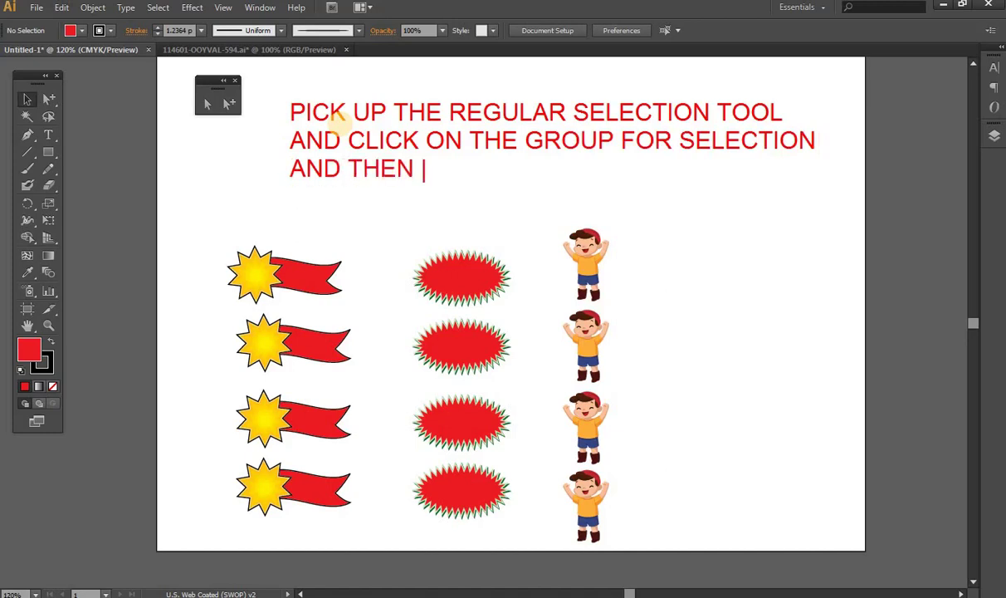
text(DOUBLE )
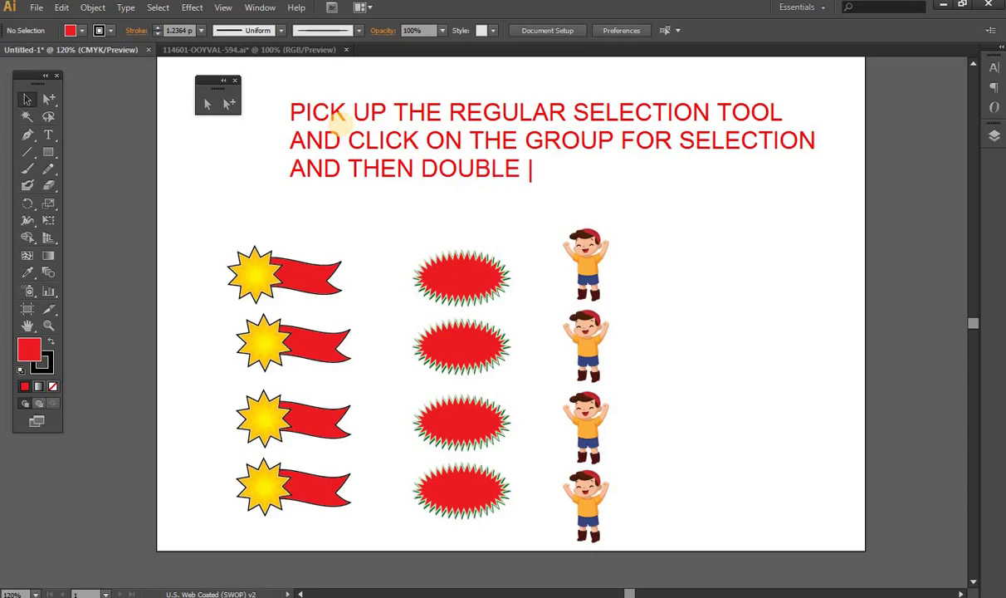
text(CLI)
text(CK AGAIN )
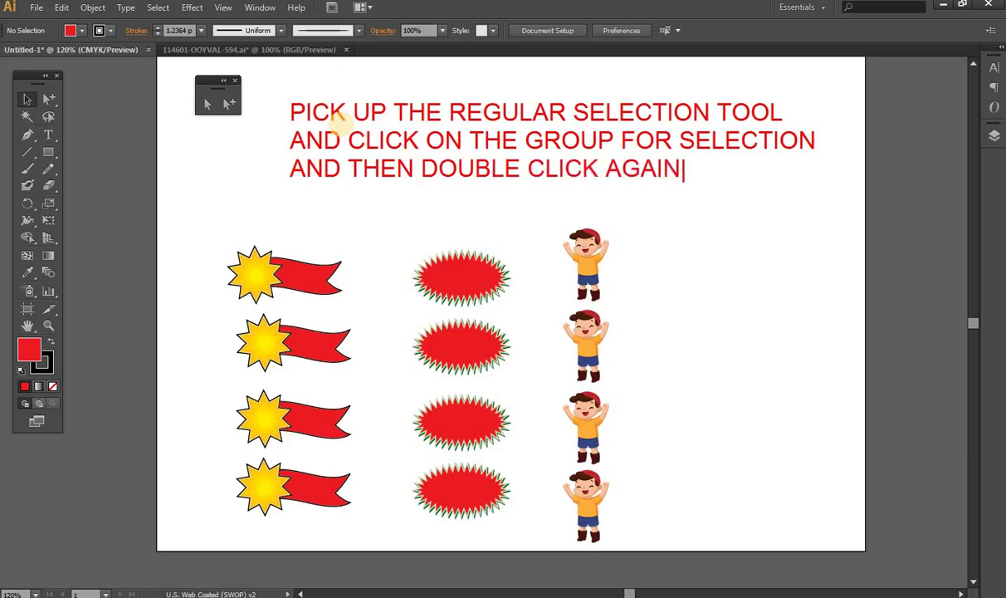
text(NOTIC)
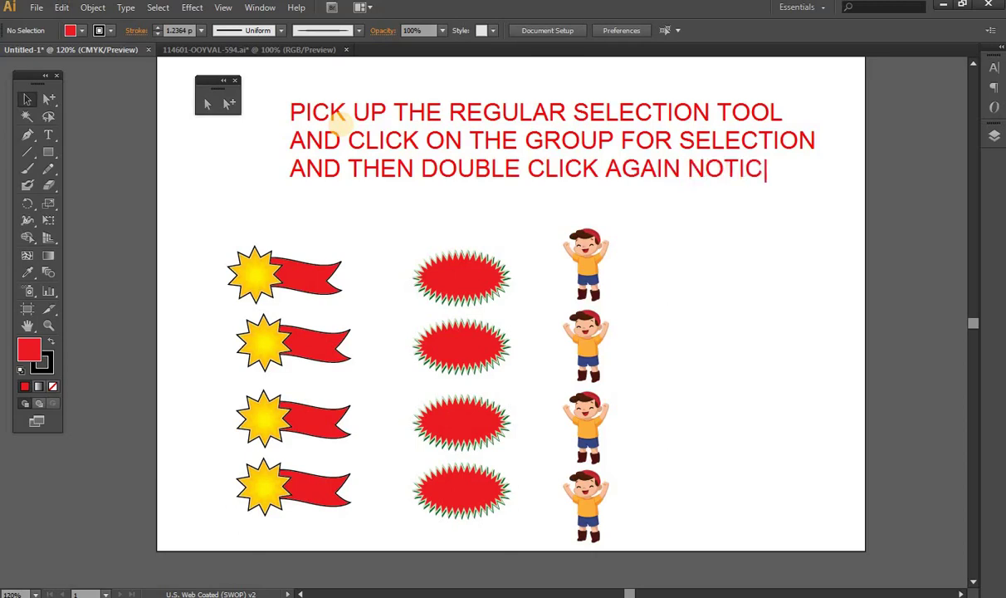
text(E)
key(Return)
text(ONE G)
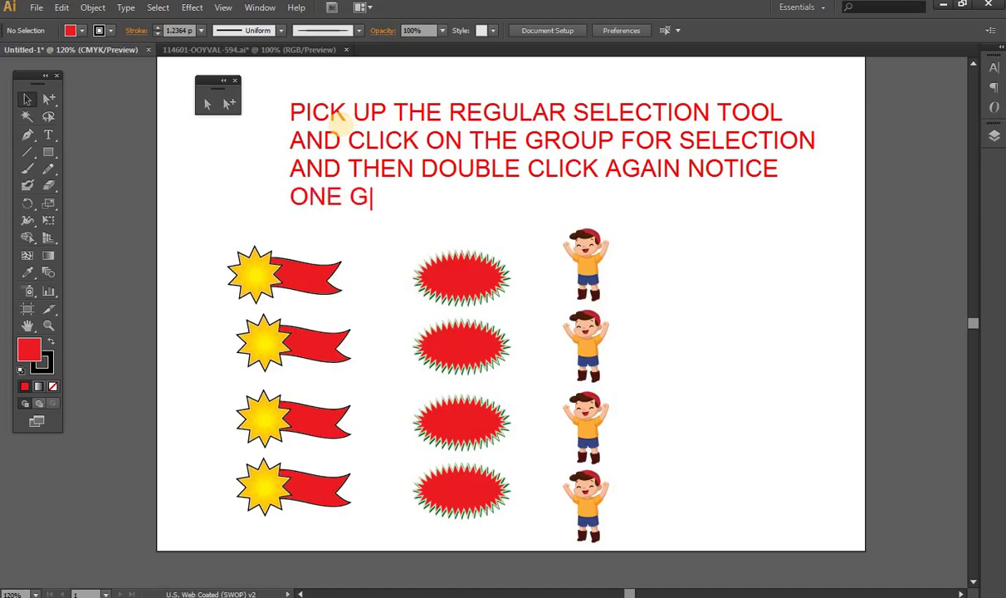
text(ROUP )
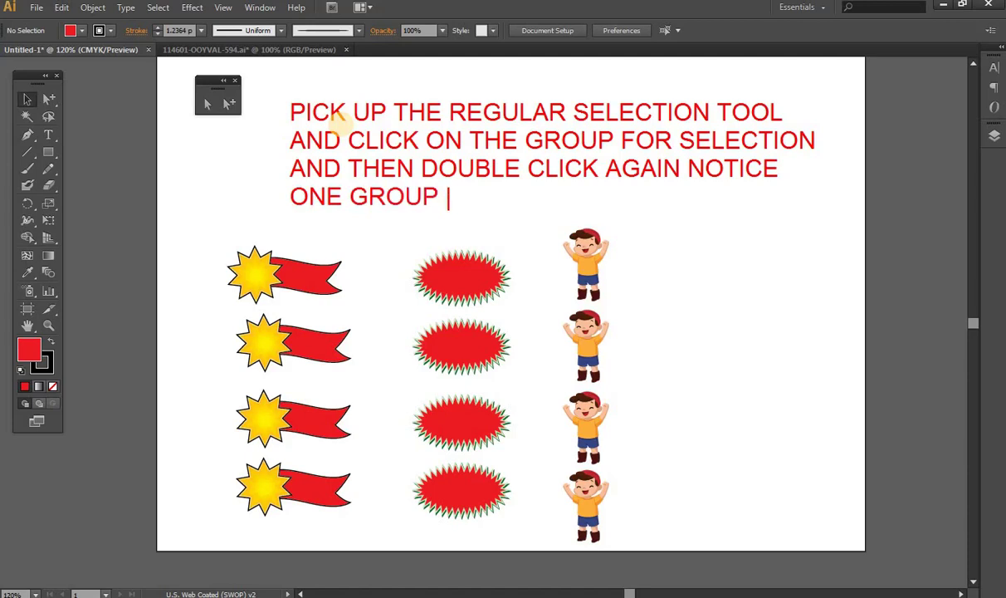
text(IN)
text( GE)
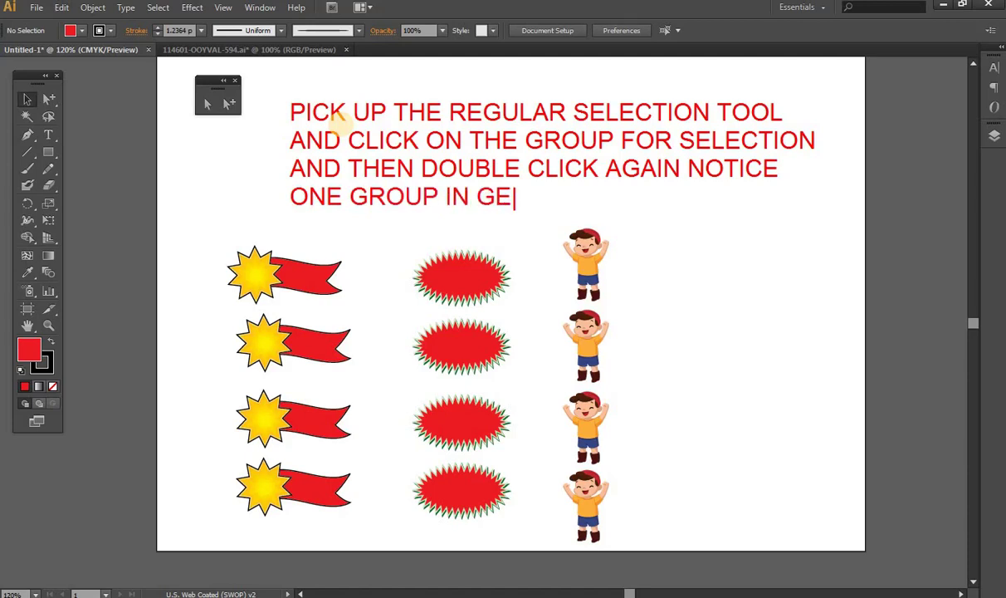
text(RY)
key(BackSpace)
key(BackSpace)
key(BackSpace)
key(BackSpace)
text(SHO)
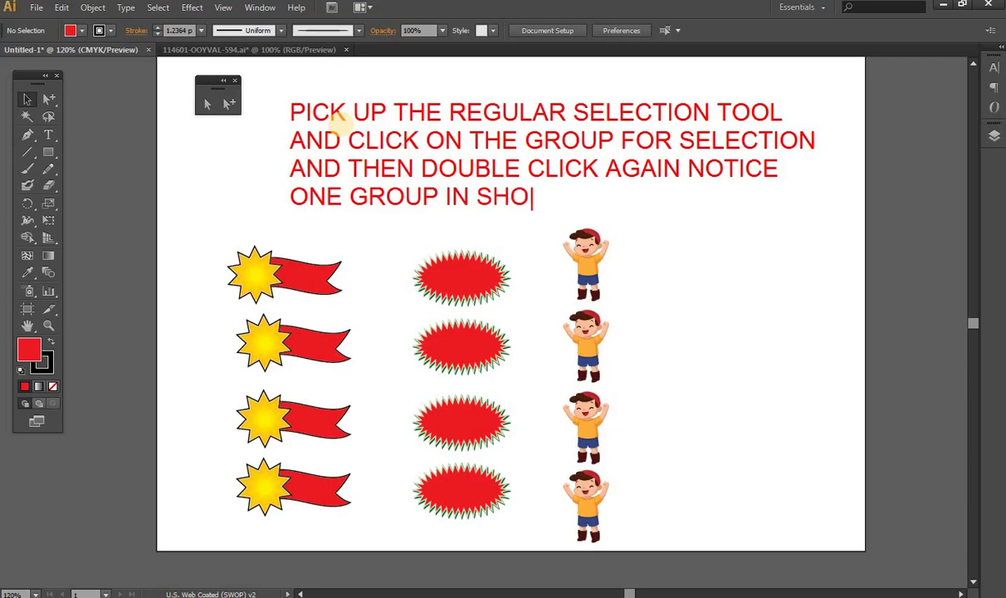
text(WING IN GR)
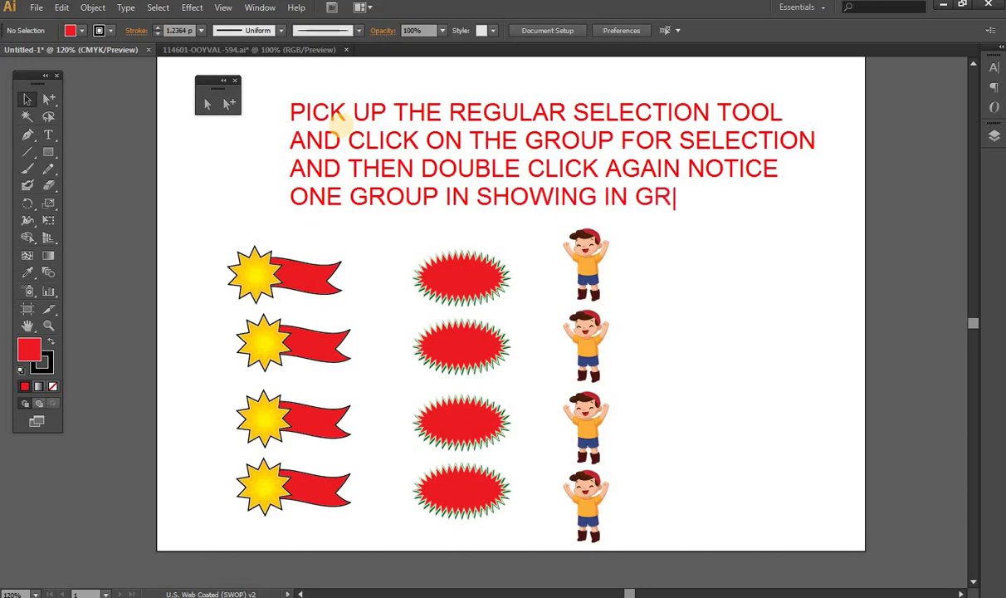
text(EY COLOR)
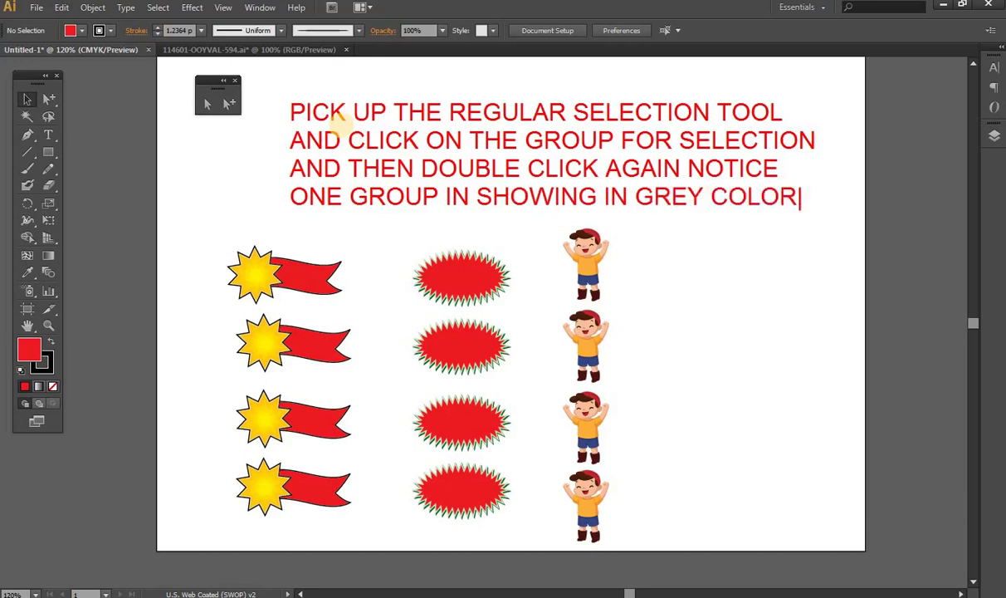
key(Return)
text(DO)
key(BackSpace)
key(BackSpace)
text(DUE TO )
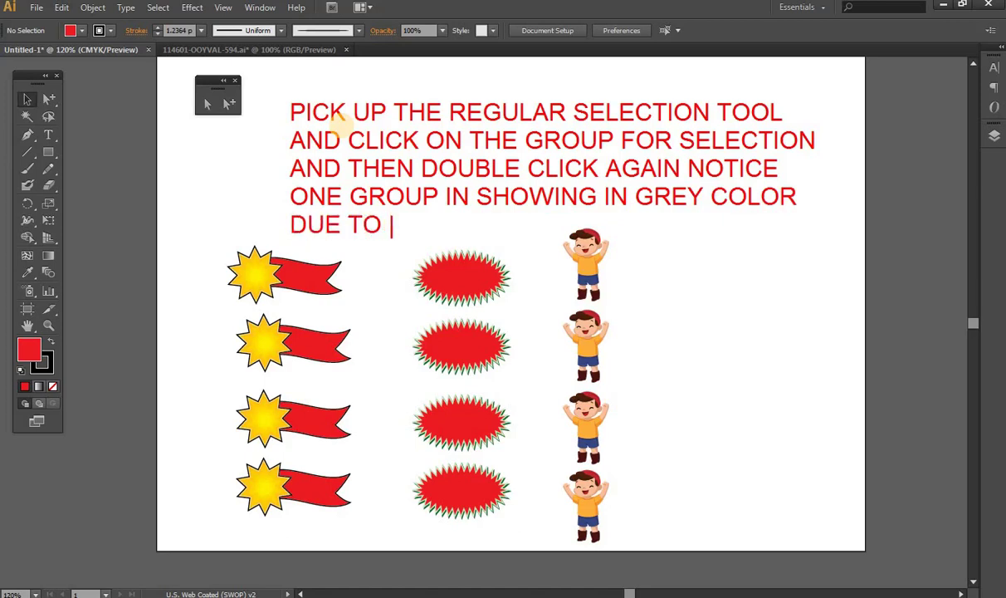
text(YOU ARE )
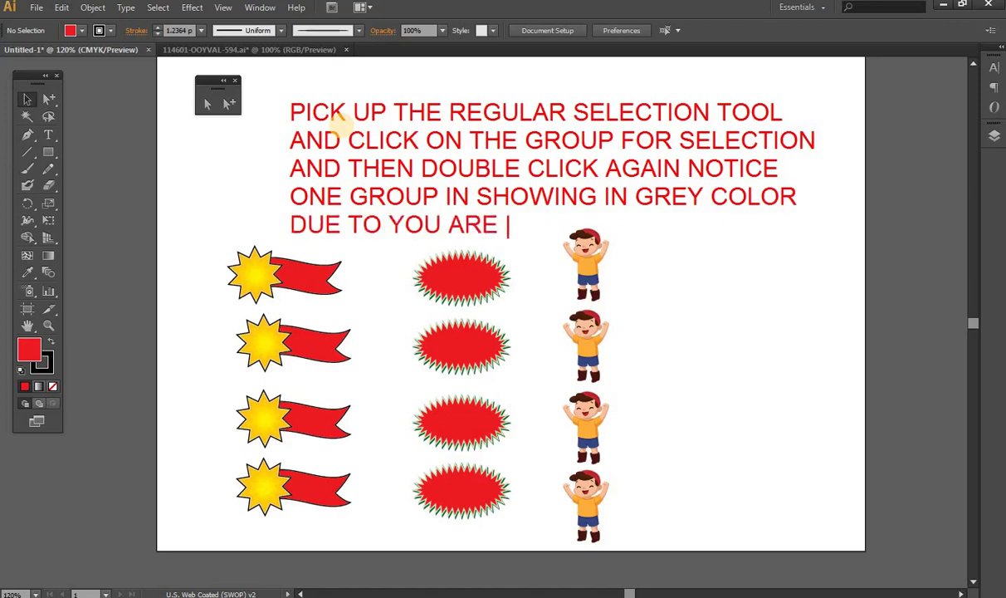
text(ENTER I)
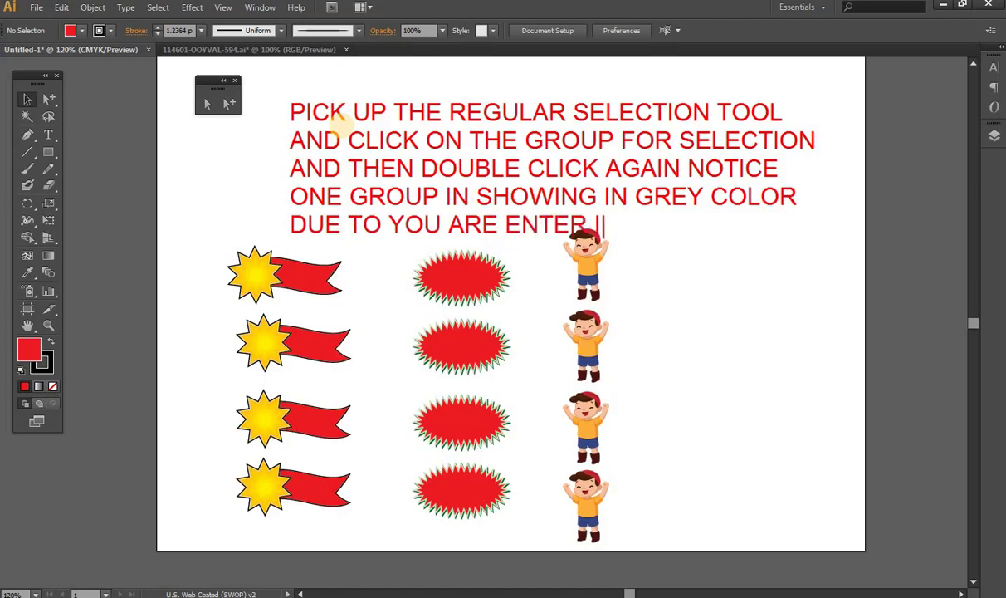
text(N)
text(SIDE THE )
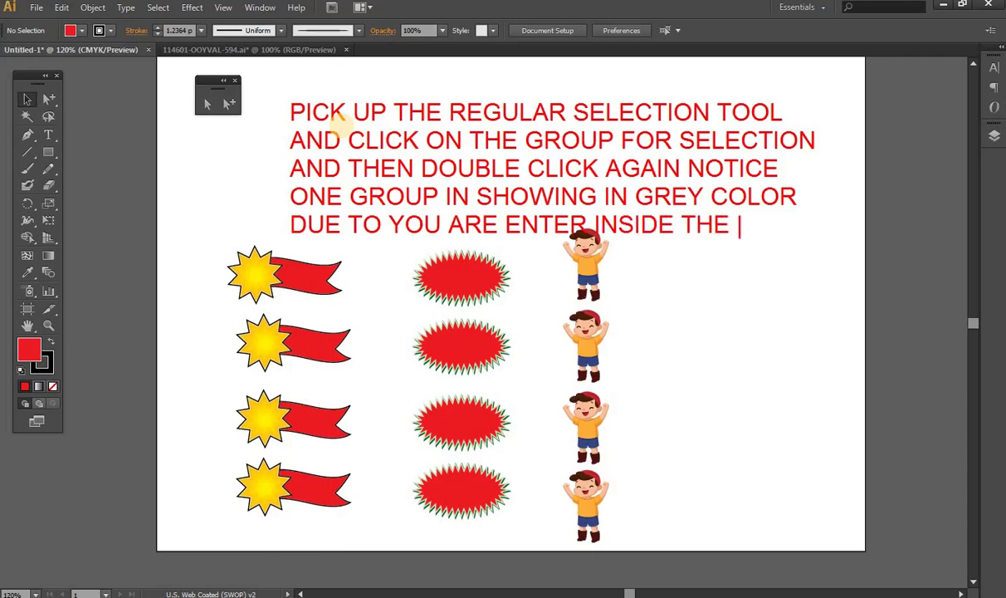
text(GROUP)
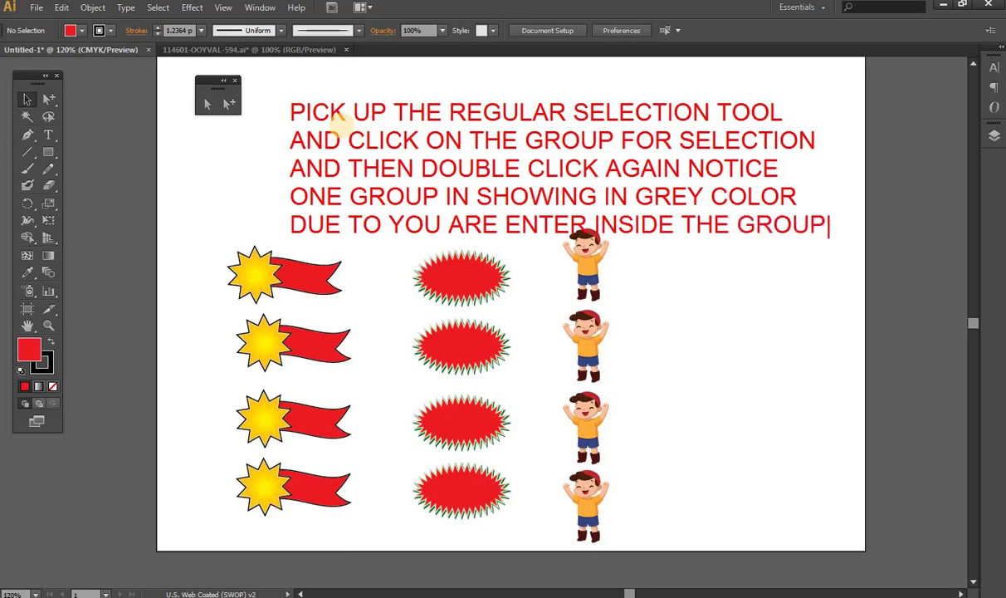
text(.)
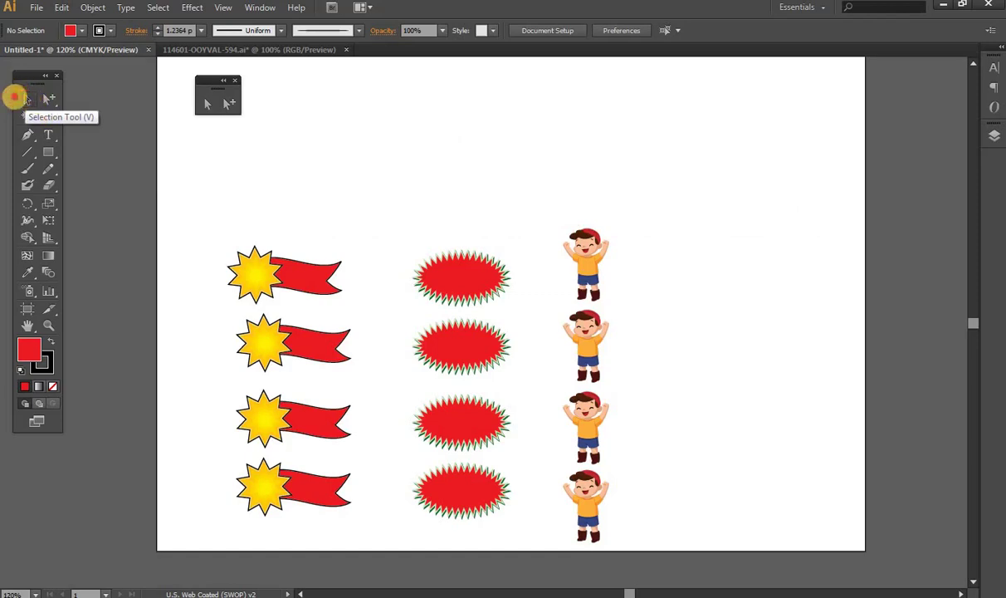
With the Selection Tool (V) active, select every object on the artboard using Ctrl+A
click(27, 99)
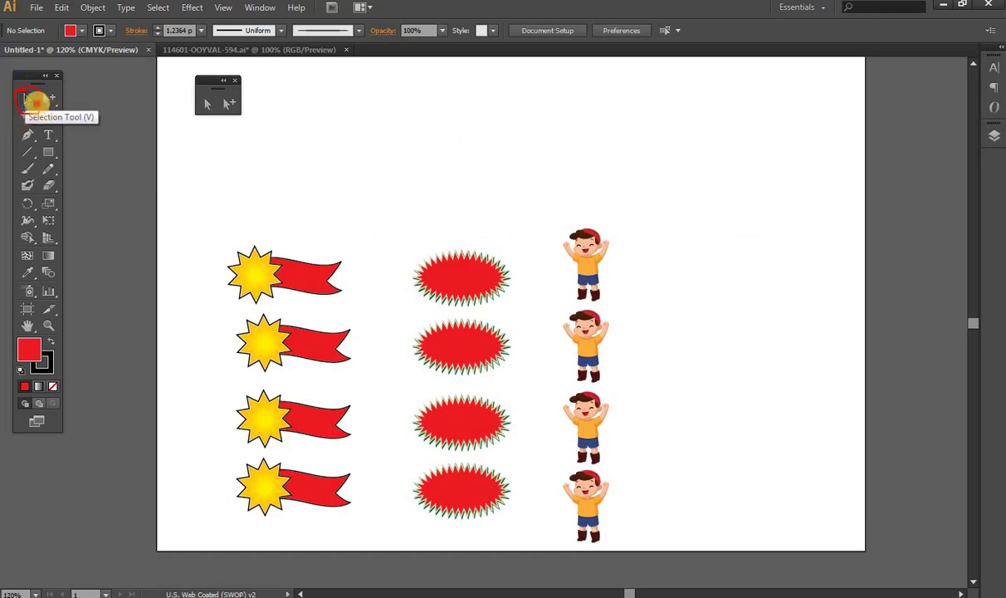
drag(37, 106, 224, 249)
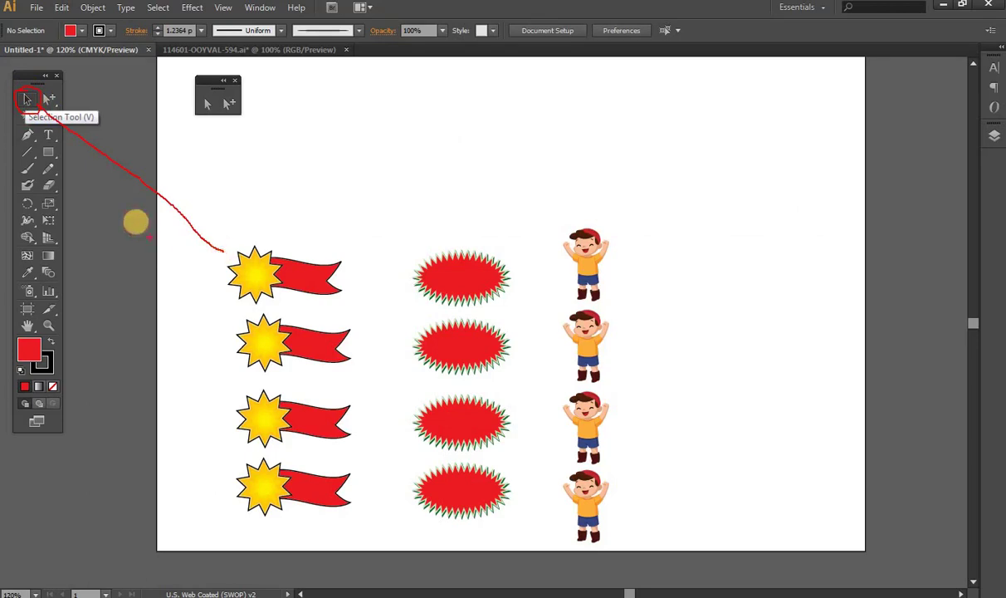
click(139, 207)
click(25, 97)
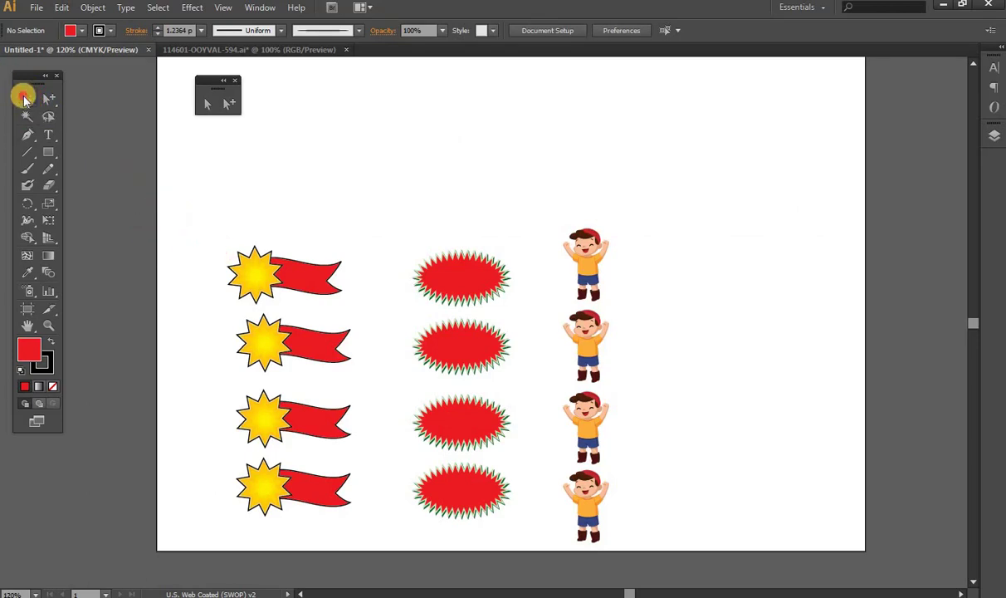
key(ctrl+a)
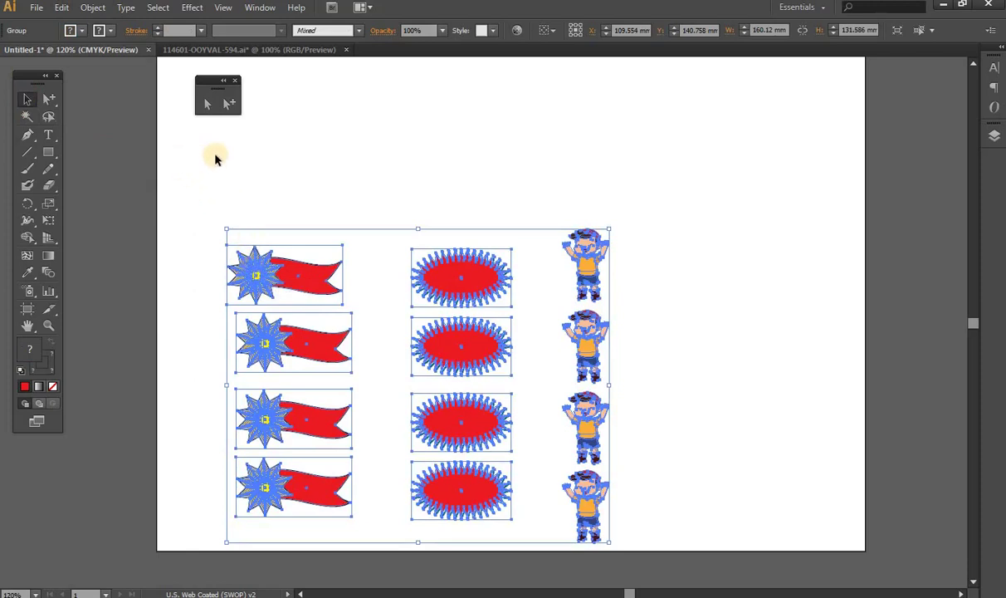
key(a)
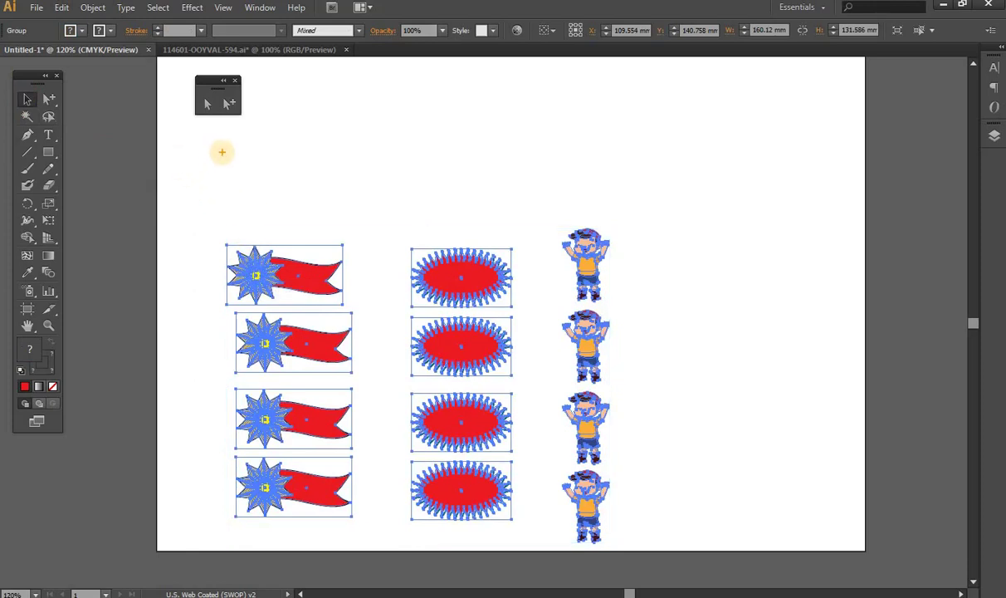
click(241, 157)
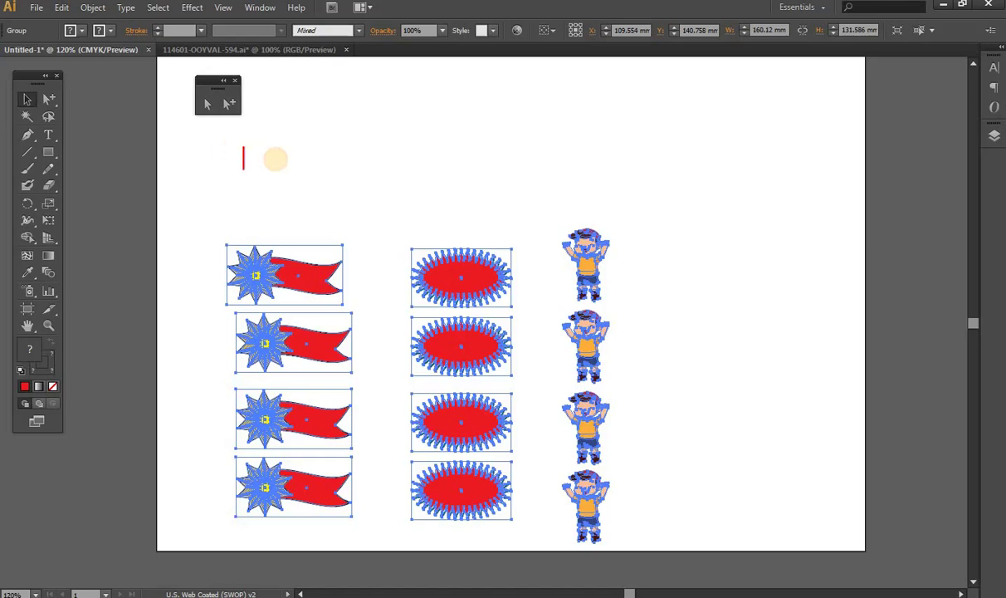
text(DOUBLE CLIC)
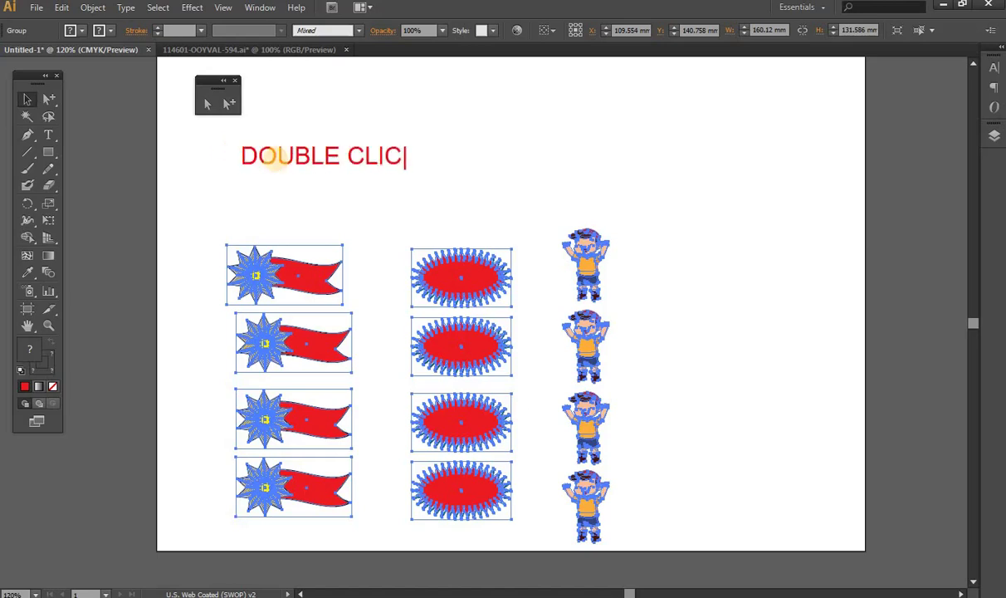
text(K AGAIN)
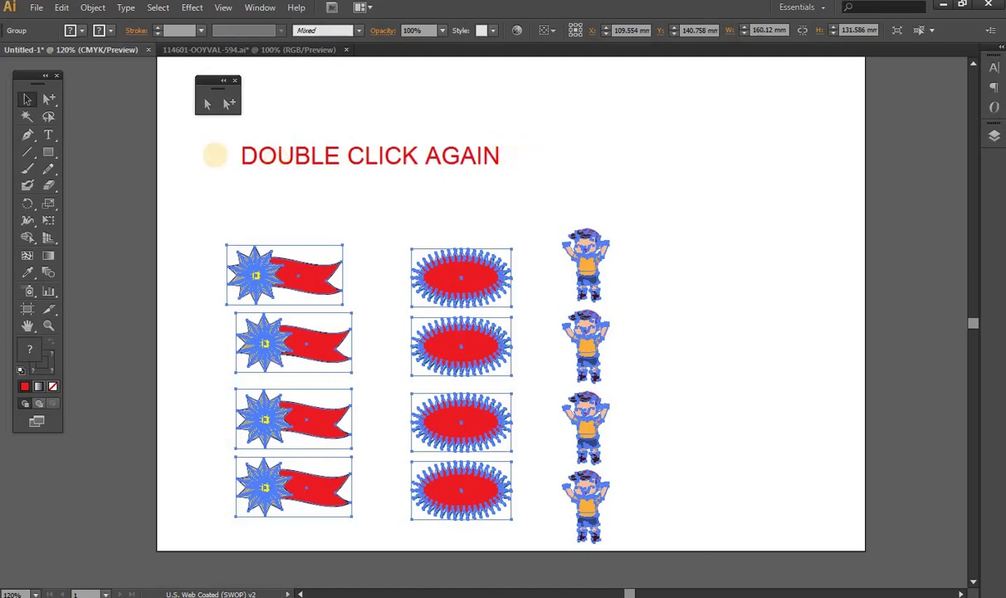
Double-click into the artwork group and its nested group, then return to the full artboard
double_click(214, 155)
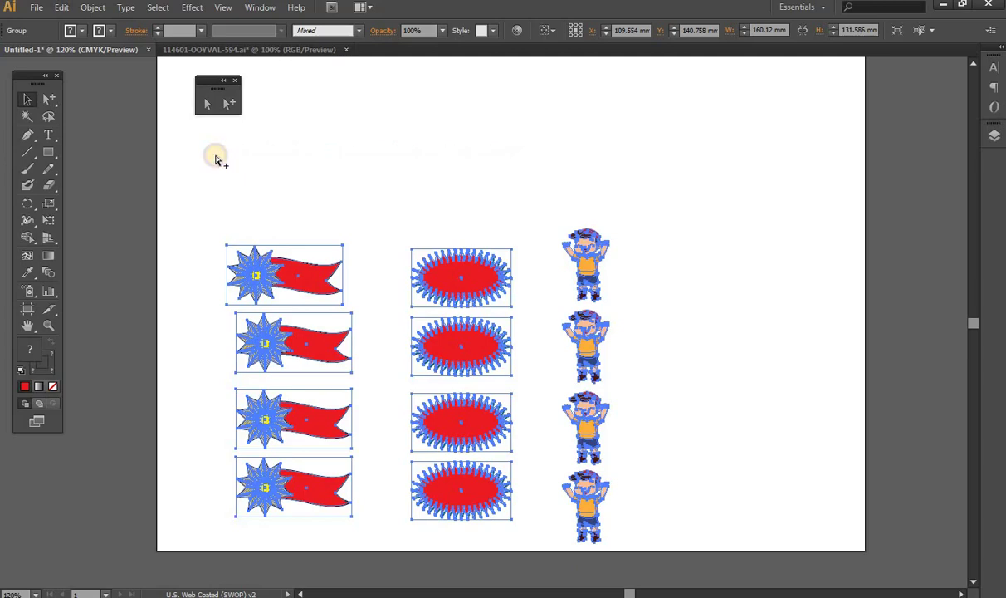
double_click(259, 265)
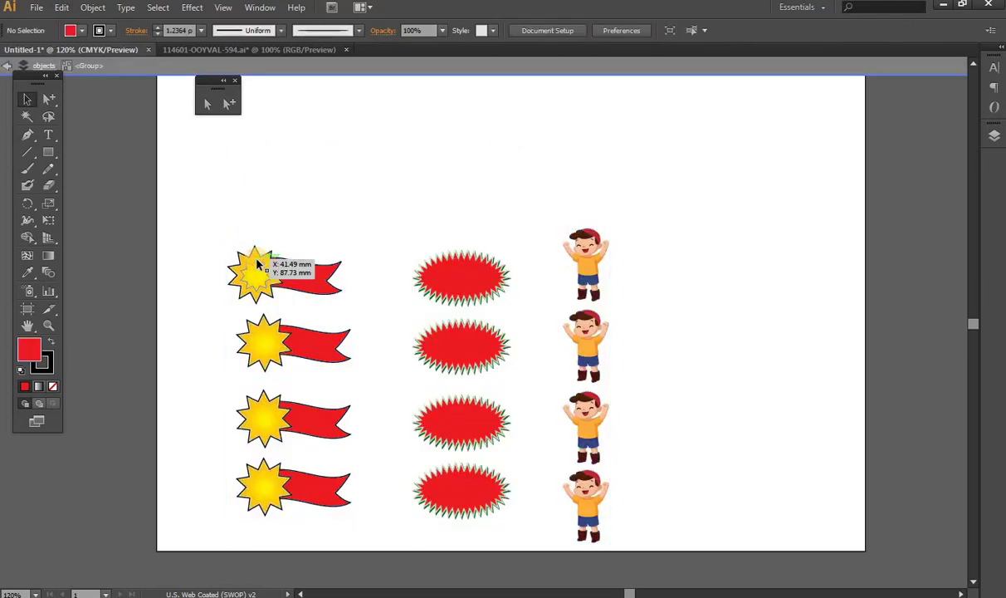
double_click(259, 266)
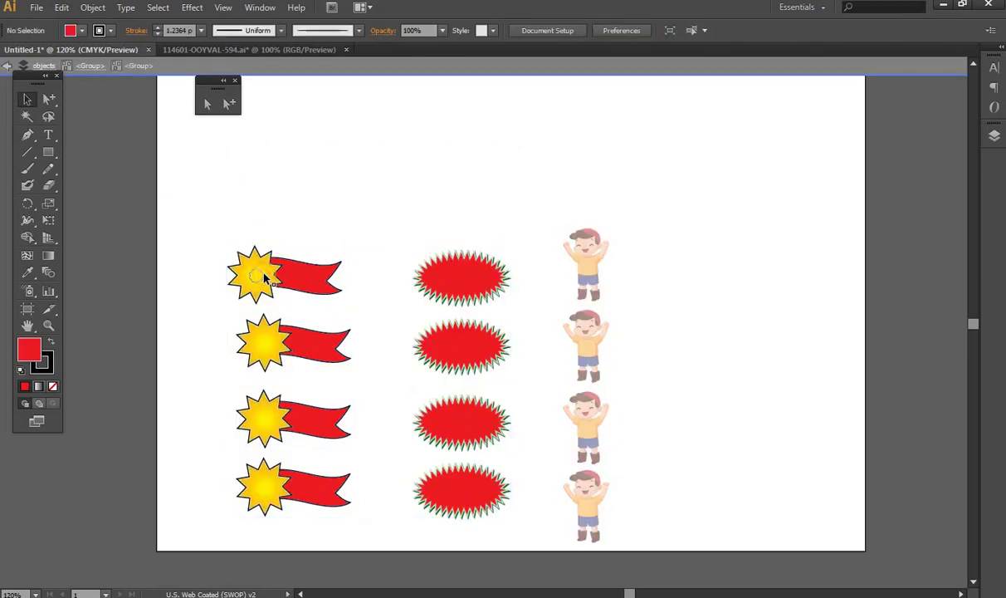
double_click(220, 205)
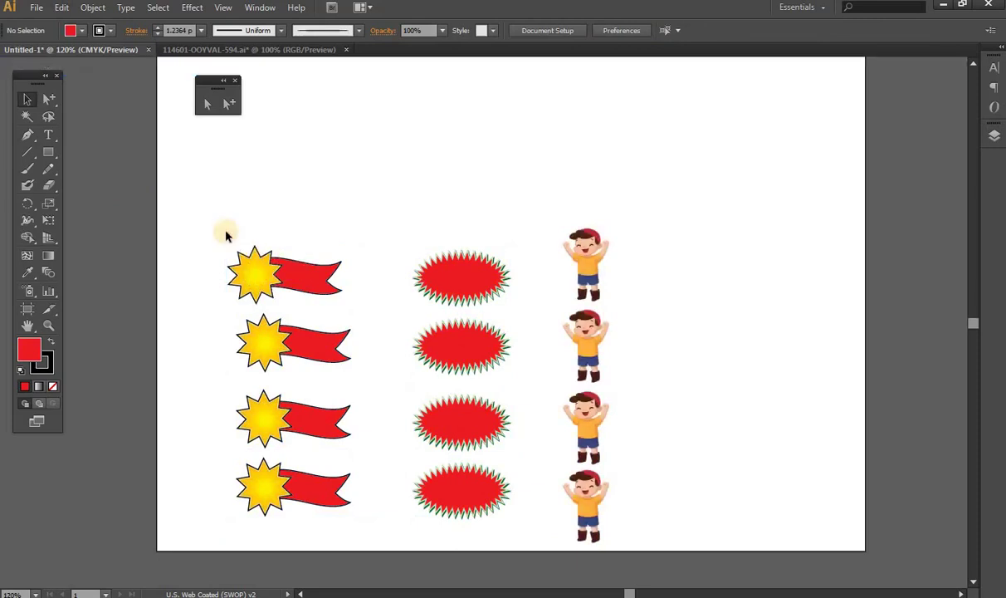
Isolate the artwork group, then its nested badges-and-ovals group, dimming the boys
click(277, 265)
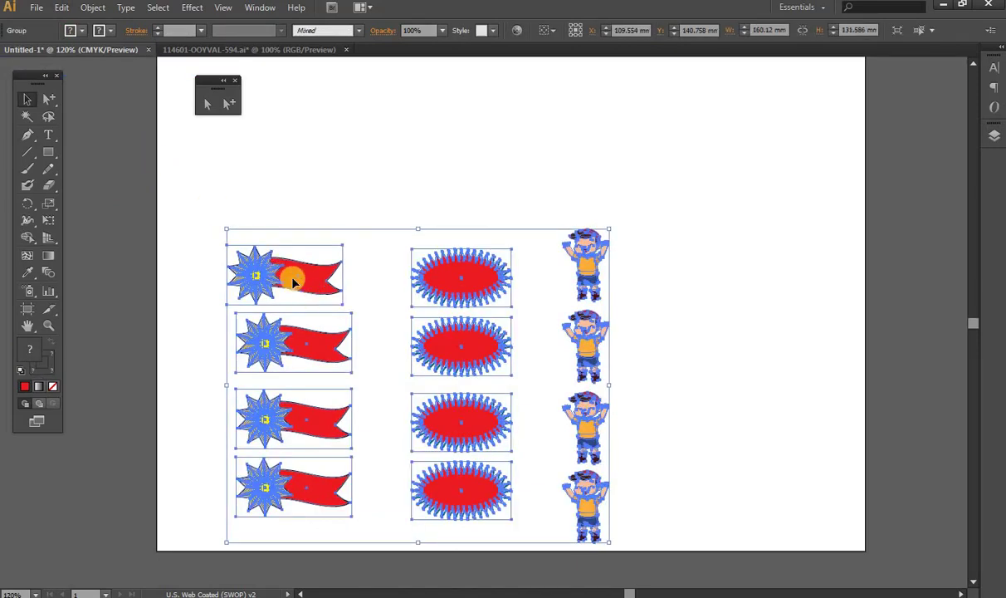
double_click(290, 280)
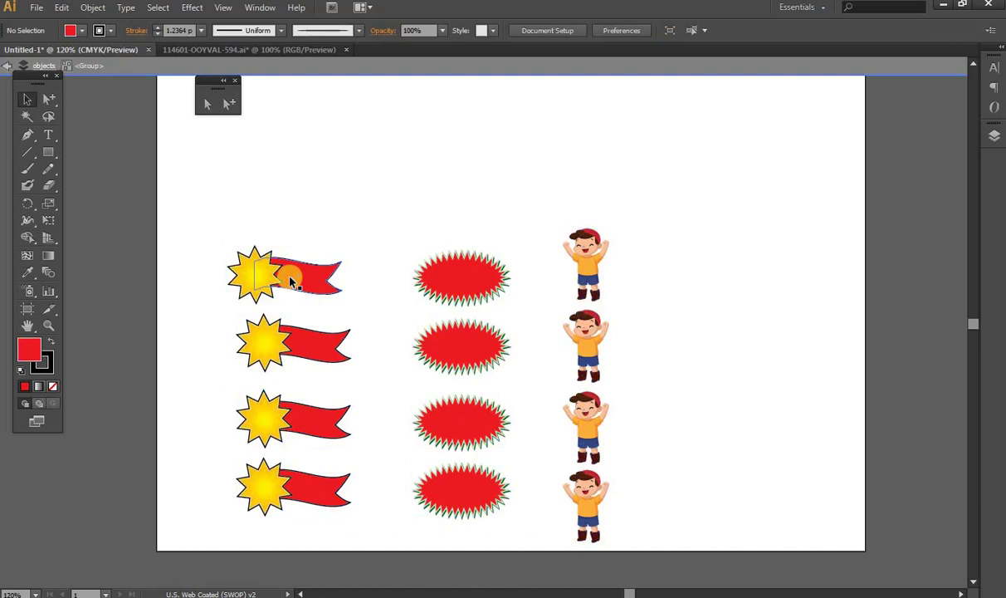
click(291, 281)
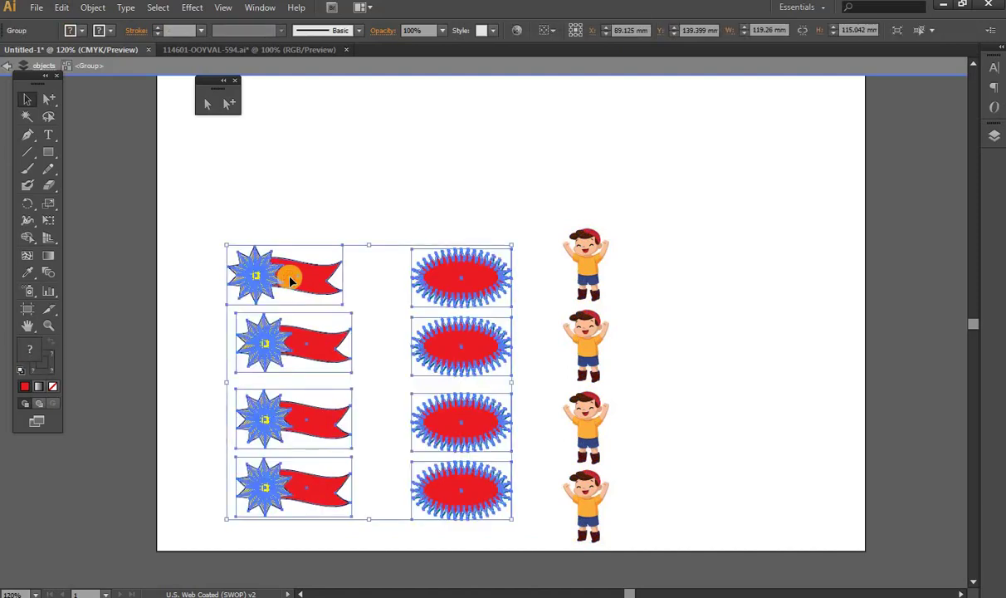
double_click(290, 281)
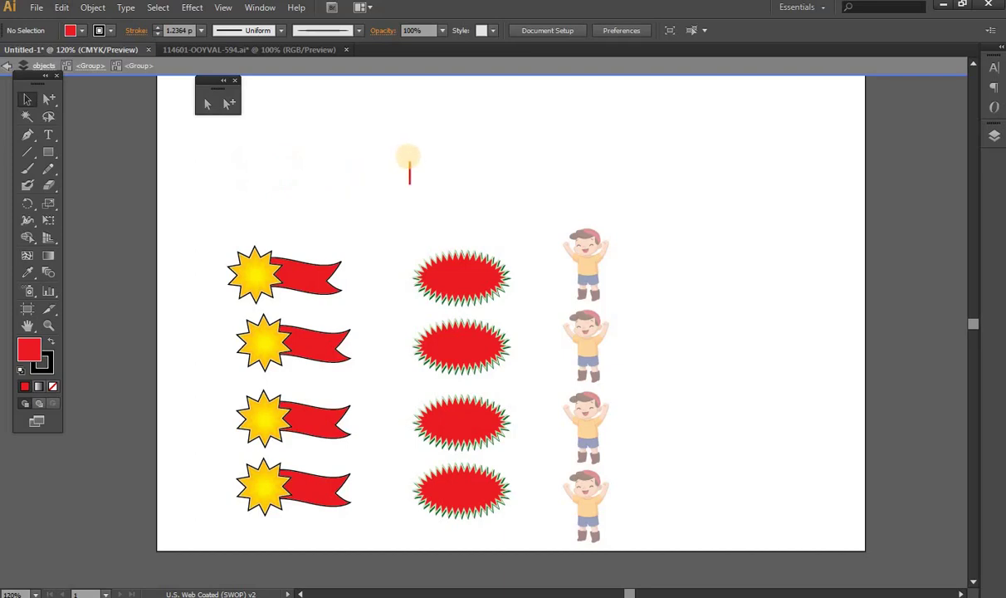
Type the red caption lines 'THAT LINE IN GREY, AND WE ENTER INSIDE THE GROUP'
mouse_move(561, 214)
mouse_down()
mouse_move(624, 533)
mouse_move(556, 216)
mouse_move(646, 176)
mouse_up()
text(THA)
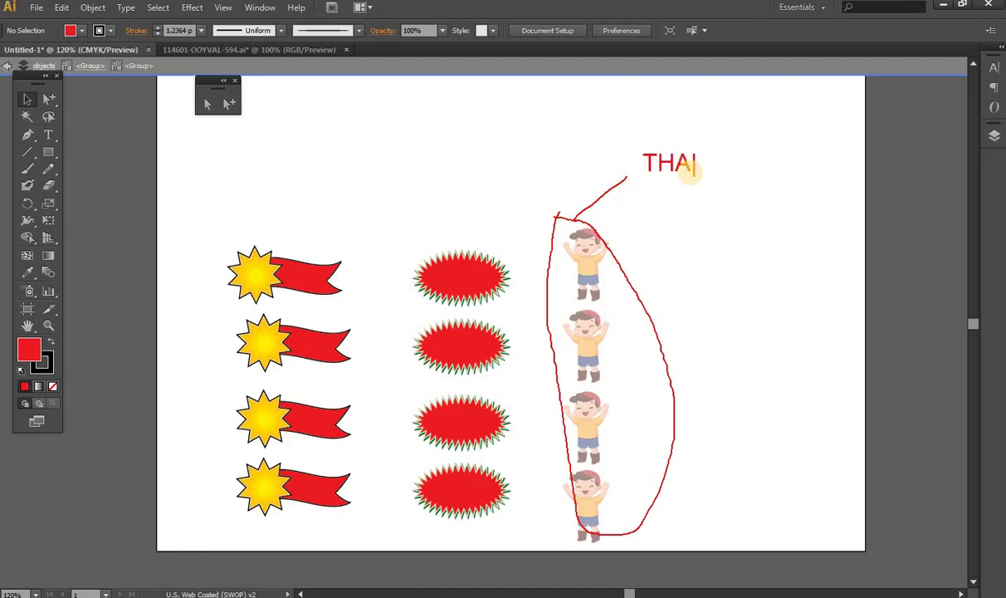
text(T LINE I)
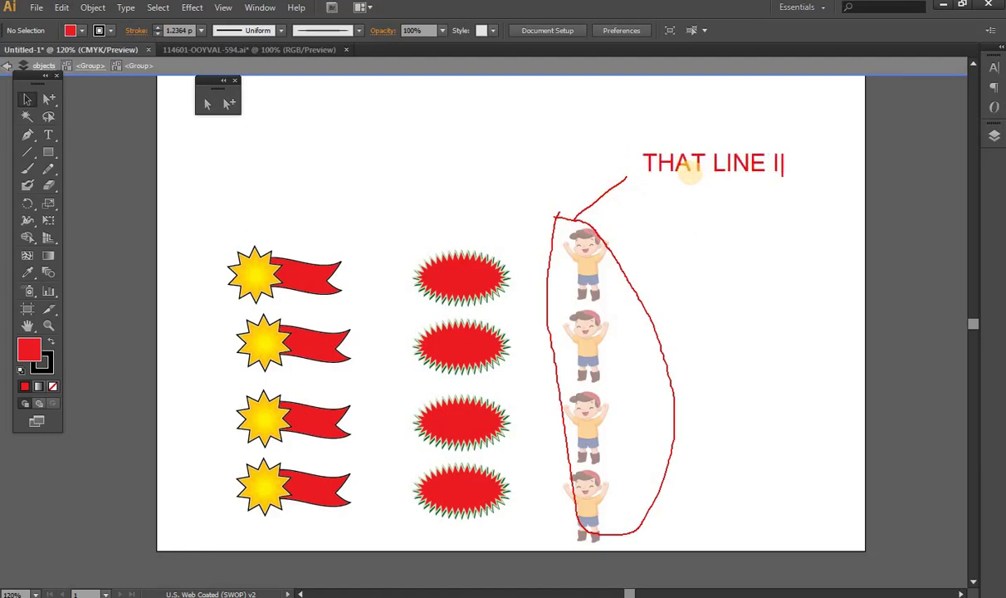
text(N)
key(Return)
text(GRE)
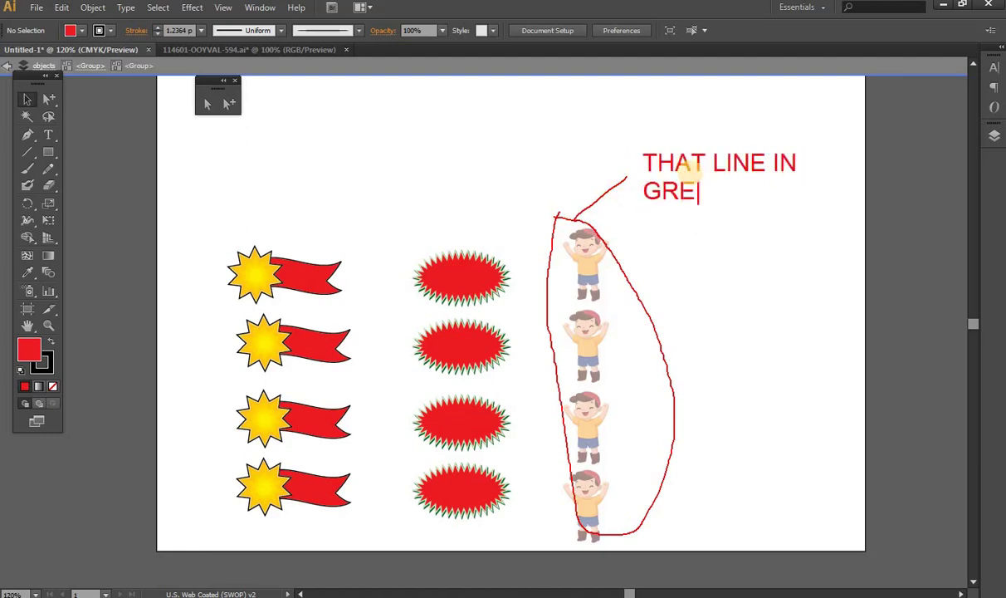
text(Y)
key(BackSpace)
key(BackSpace)
text(Y)
text(, AND)
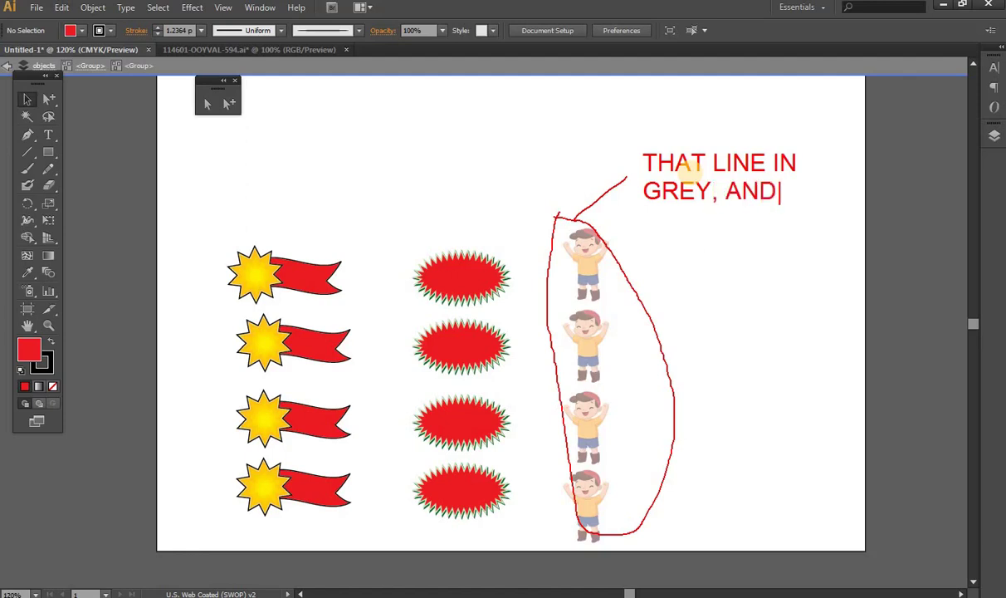
text( WE ENT)
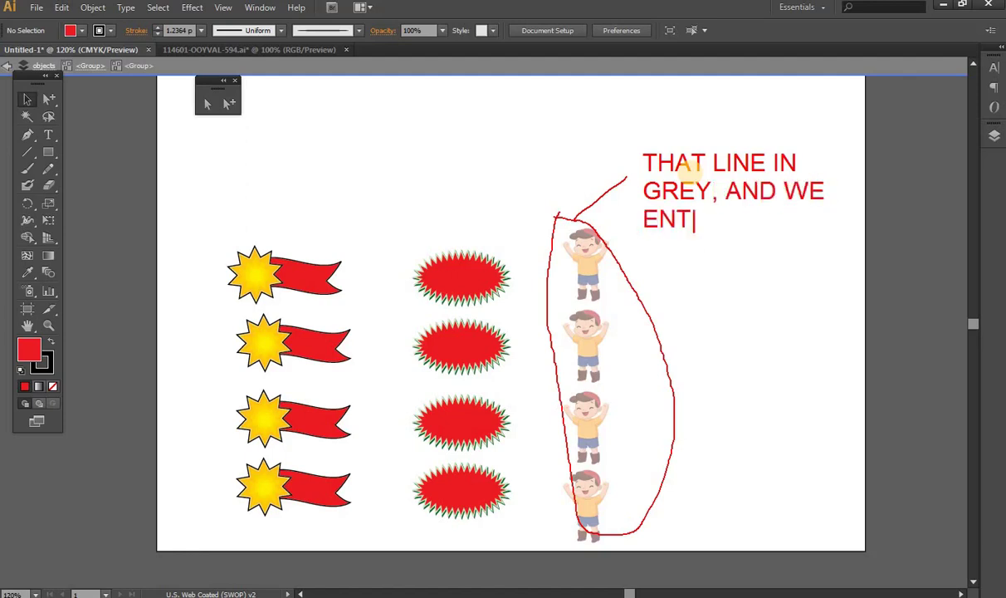
text(ER IN)
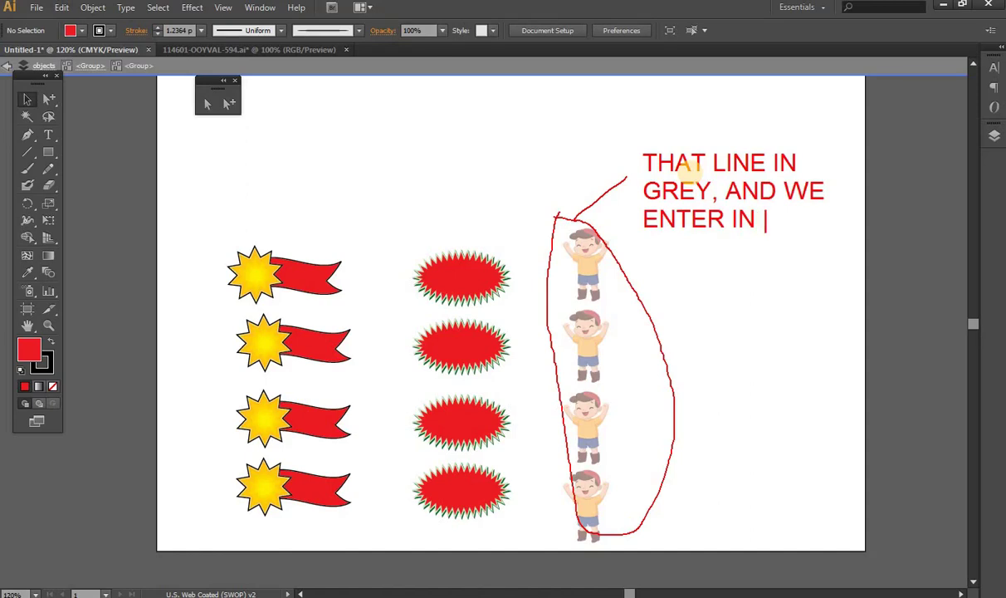
key(BackSpace)
text(SIDE)
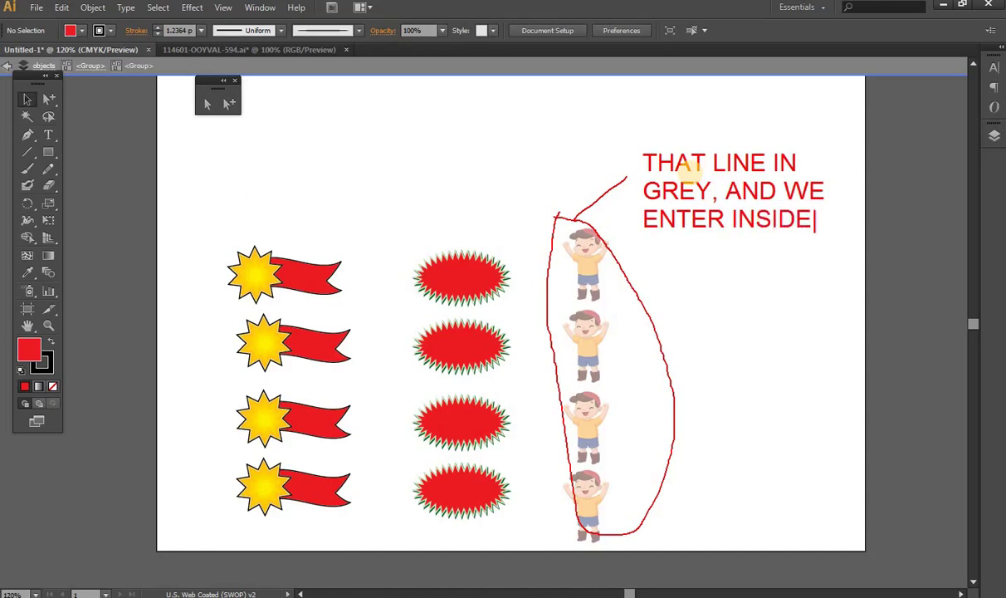
key(Return)
text(THE G)
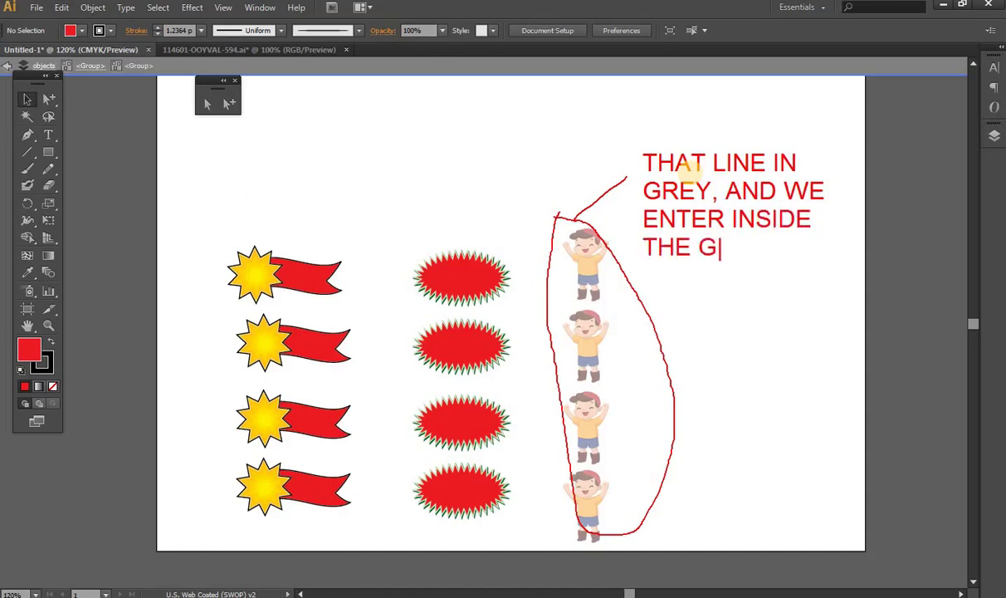
text(ROUP)
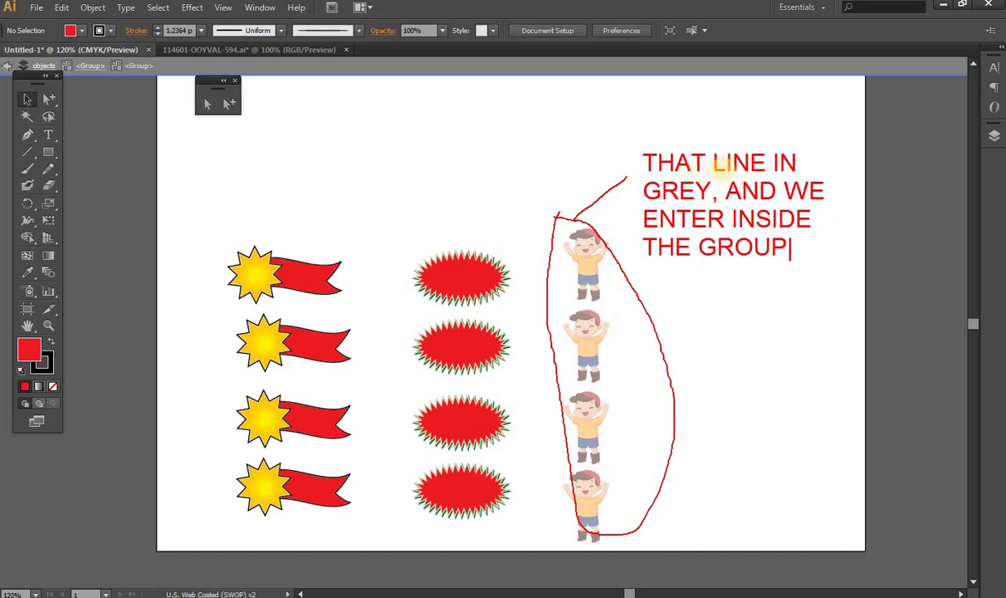
Add 'DOUBLE CLICK AGAIN THEN ENTER MORE INSIDE THE GROUP' and clear all red annotations
key(Return)
text(CLIC)
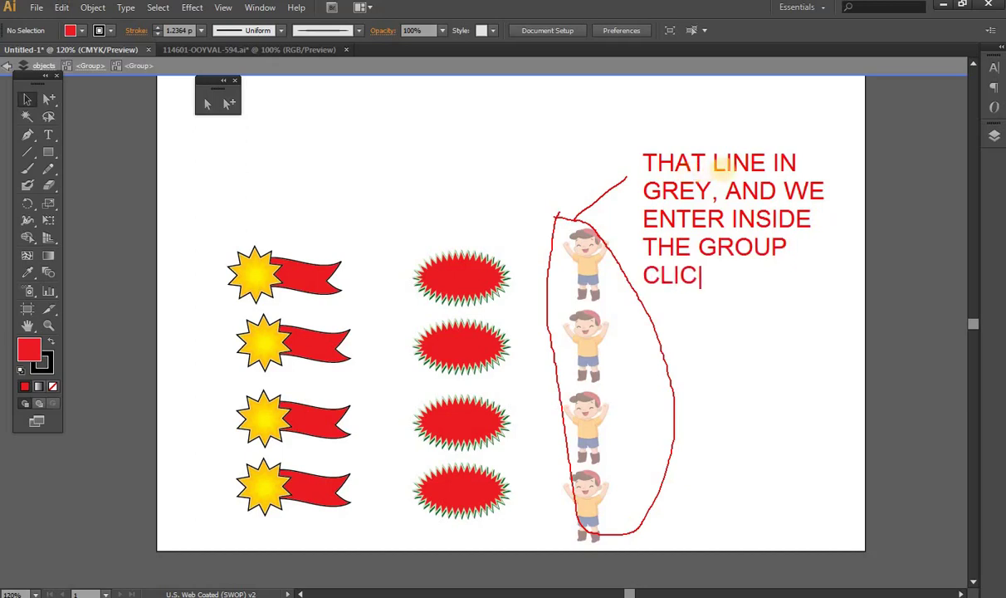
key(BackSpace)
key(BackSpace)
key(BackSpace)
key(BackSpace)
text(DOUBLE)
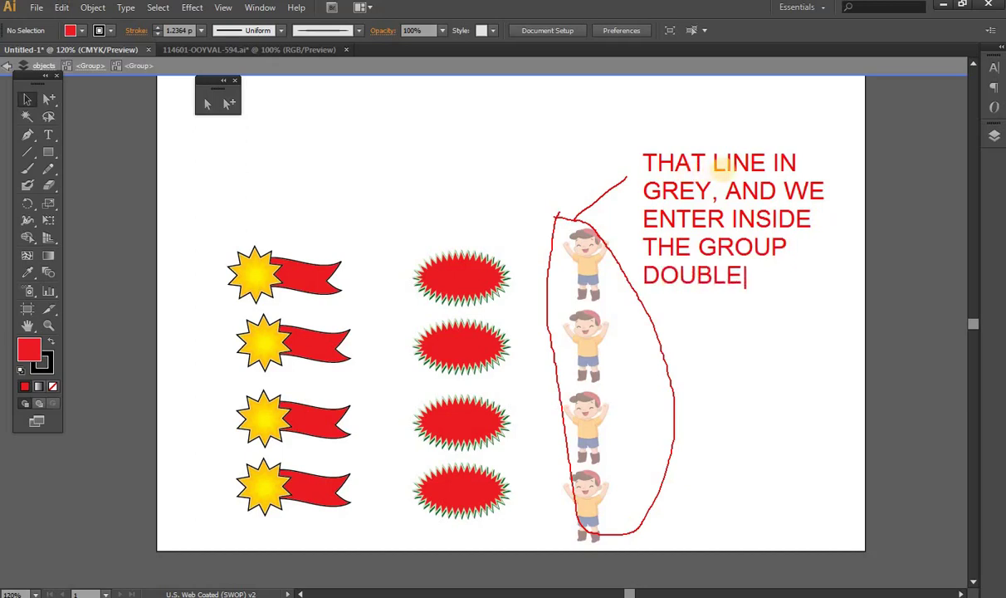
text( CLICK)
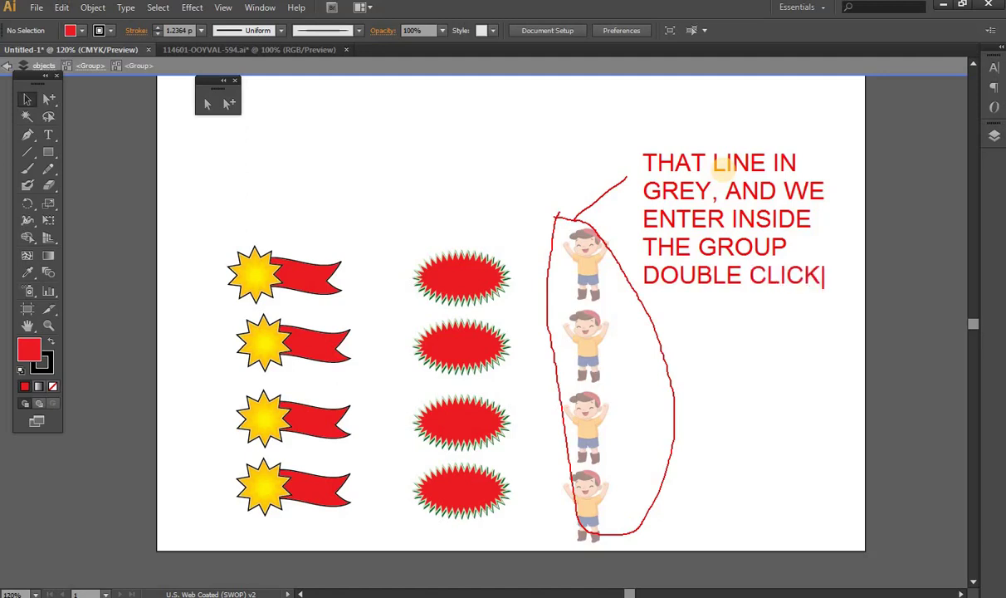
key(Return)
text(AGAIN)
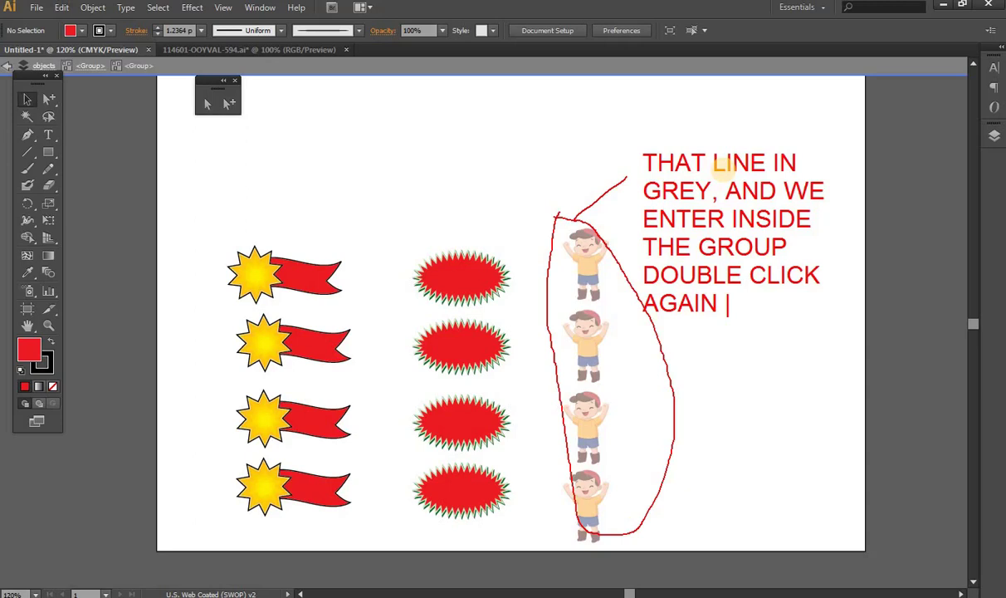
text(THEN)
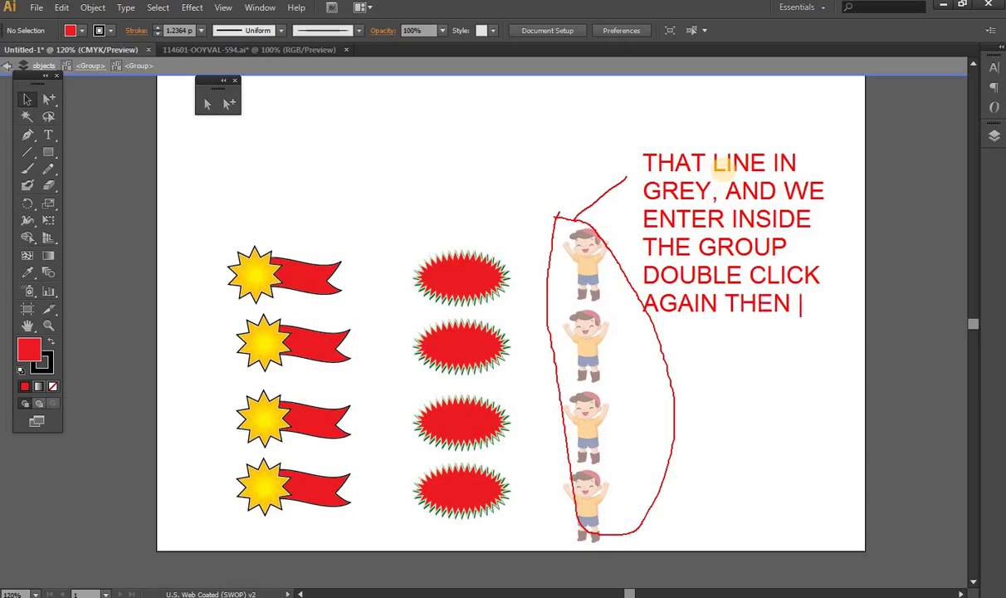
key(Return)
text(EN)
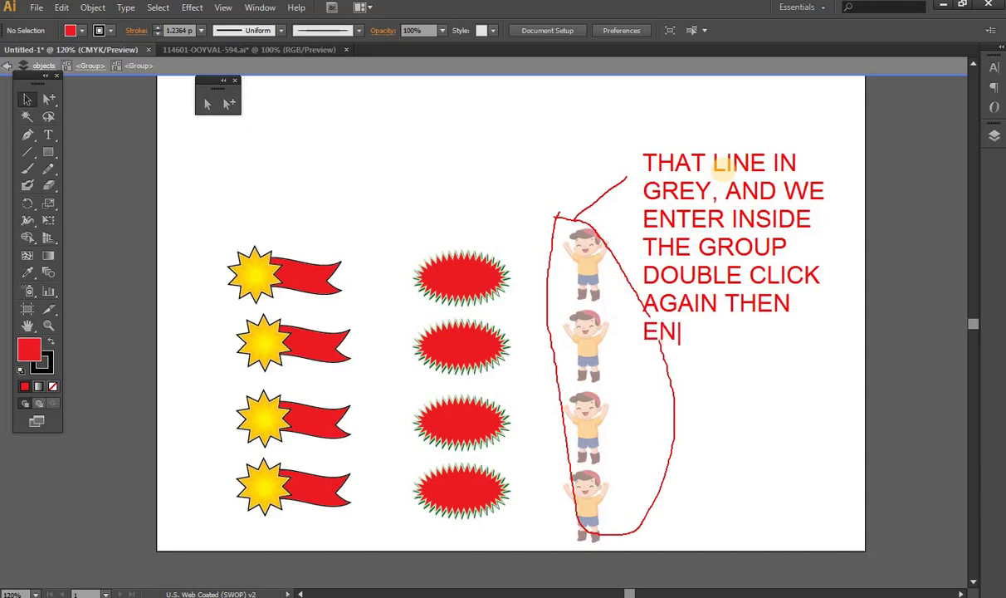
text(TER )
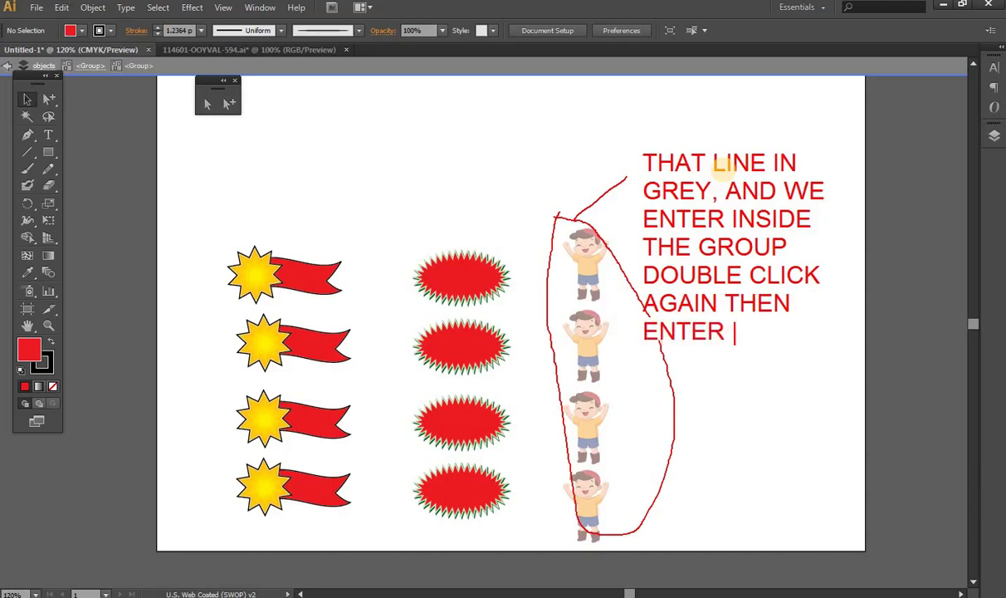
text(MORE)
key(Return)
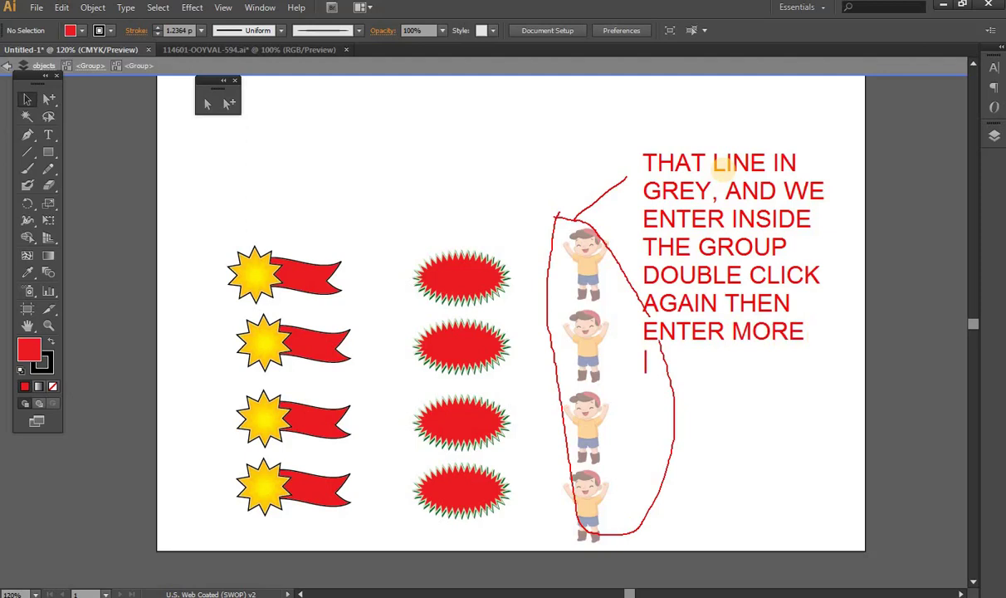
text(INSIDE T)
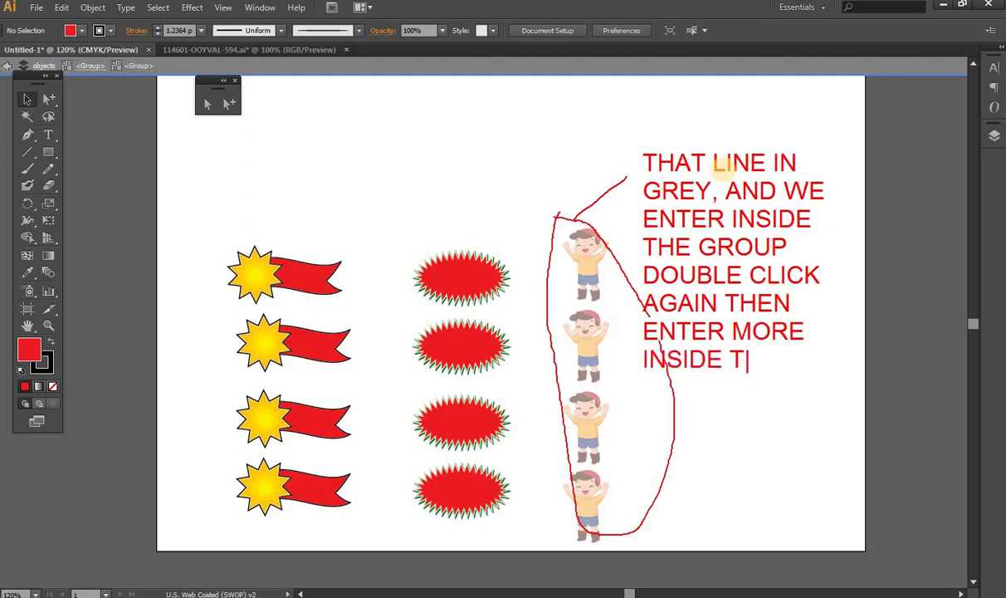
text(HE GORUP)
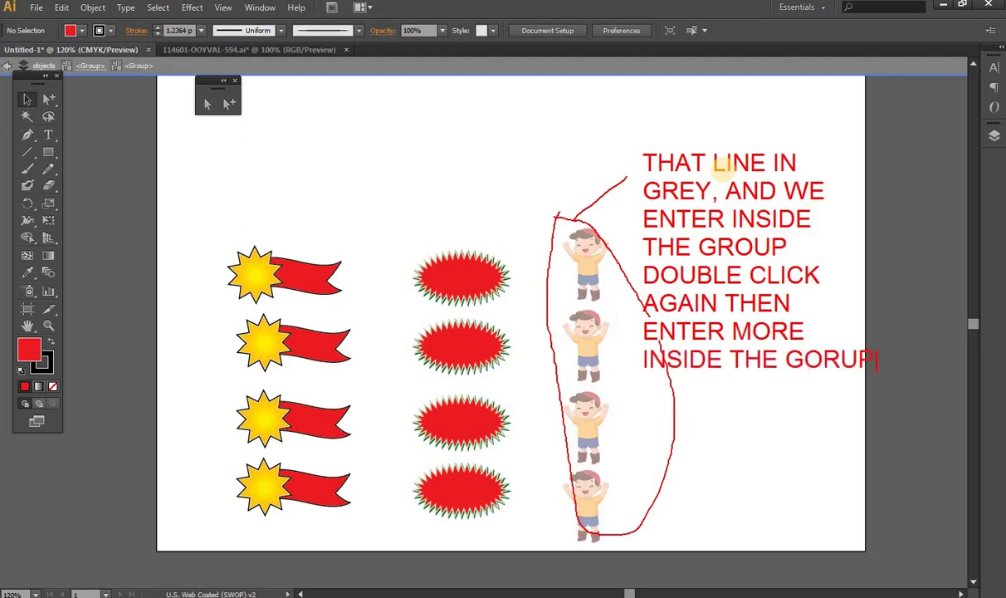
key(Escape)
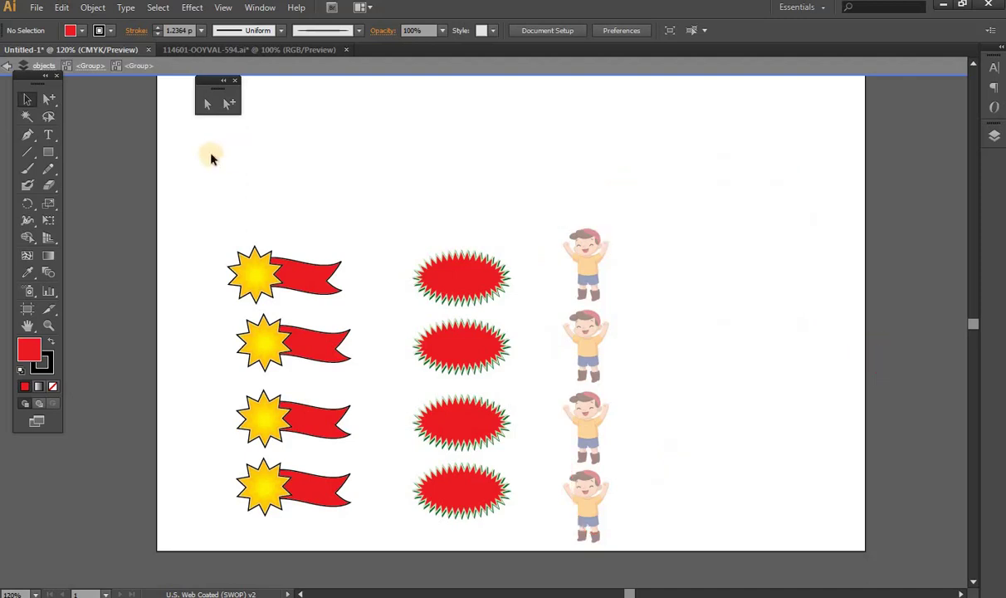
Select a star-and-ribbon badge and double-click it to isolate the badge group
click(286, 270)
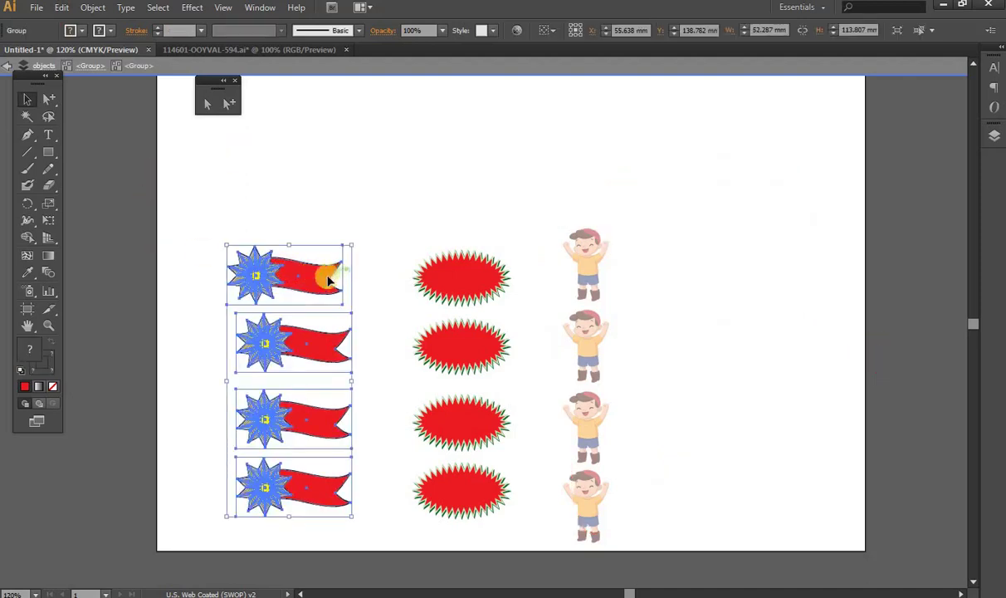
double_click(304, 280)
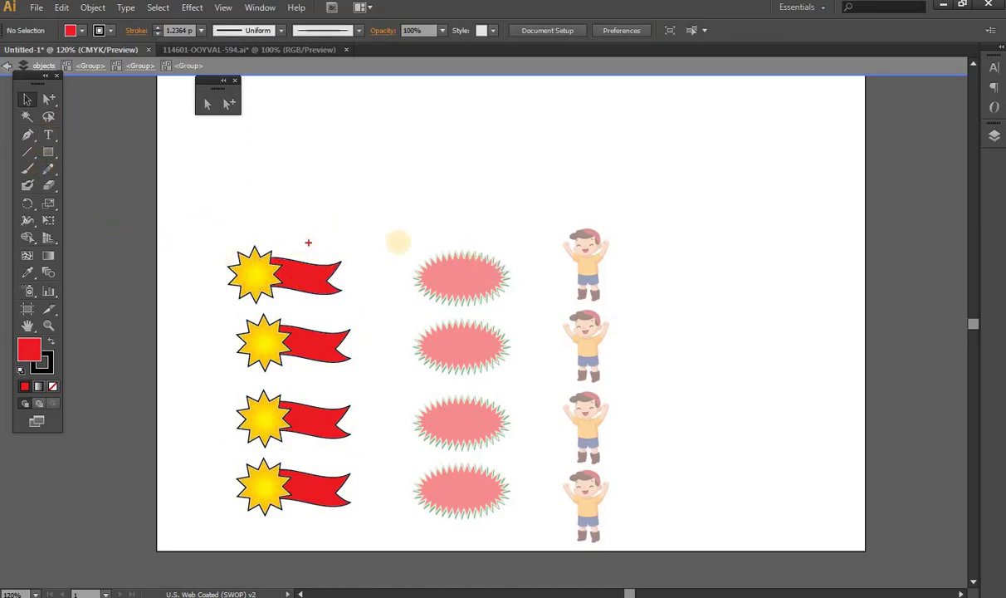
drag(450, 218, 425, 544)
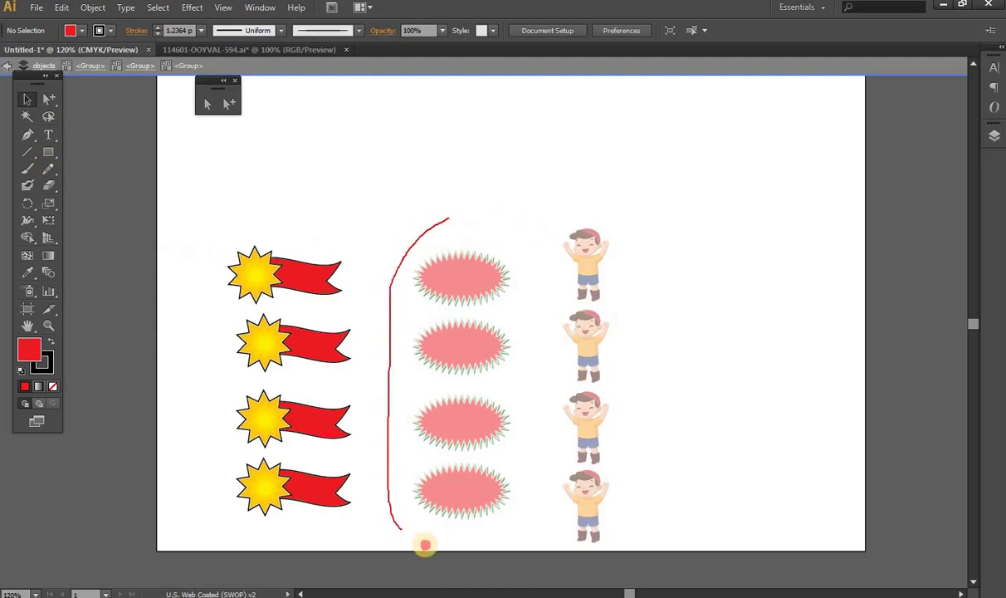
mouse_move(425, 544)
mouse_down()
mouse_move(459, 221)
mouse_move(415, 230)
mouse_up()
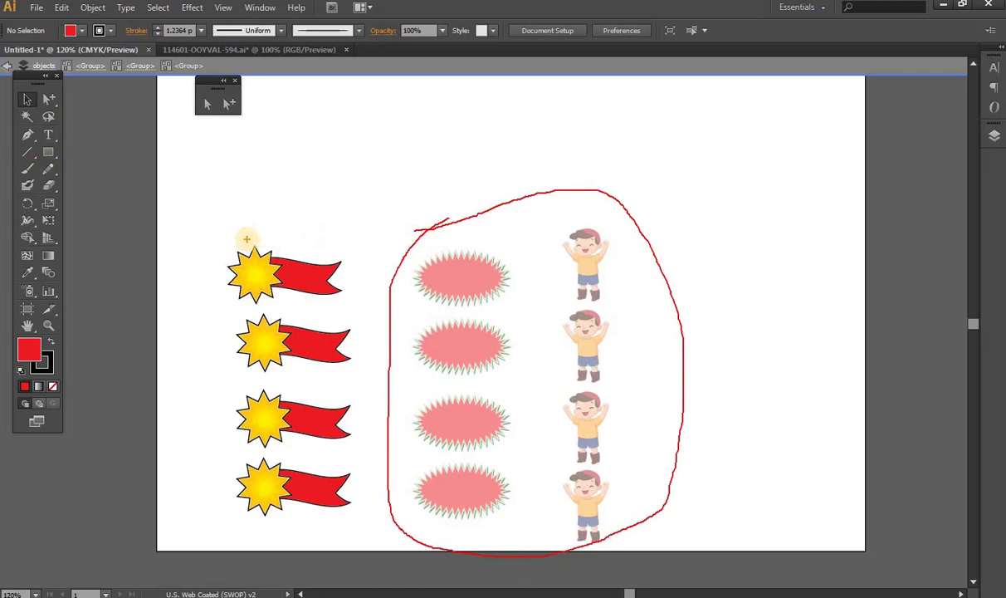
drag(247, 238, 308, 192)
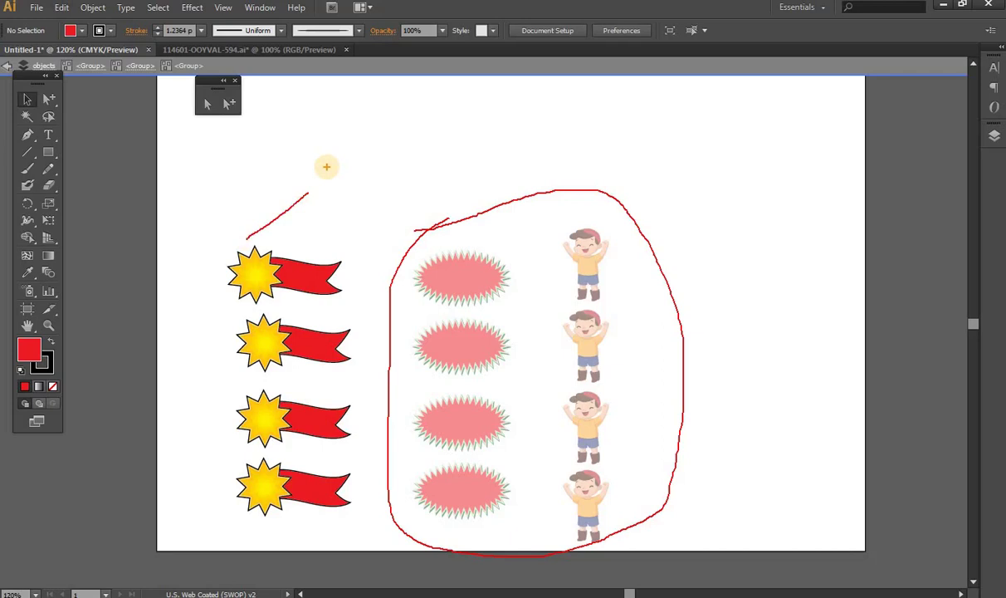
drag(319, 172, 319, 152)
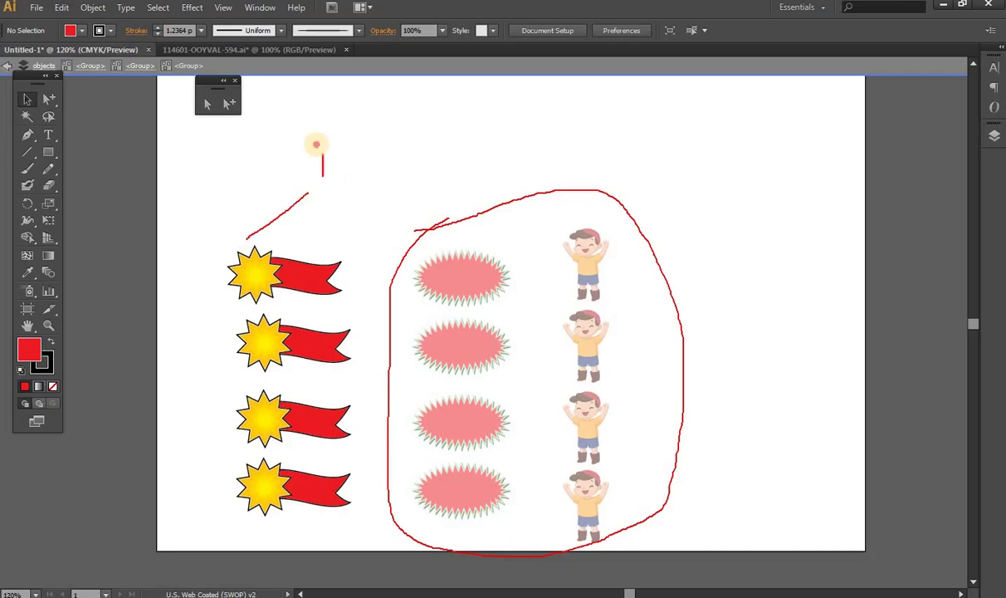
text(WE EN)
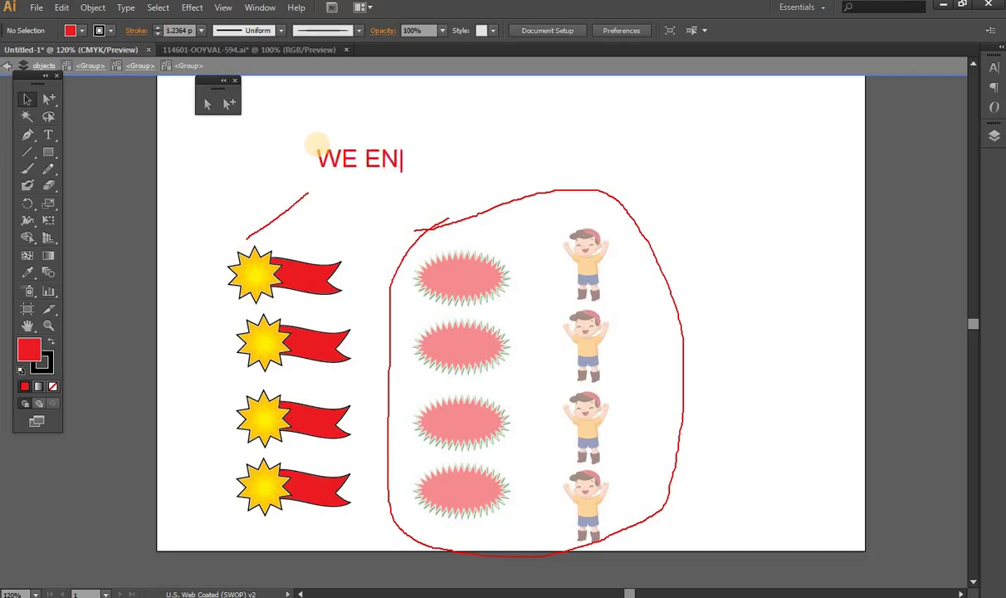
text(TER IN )
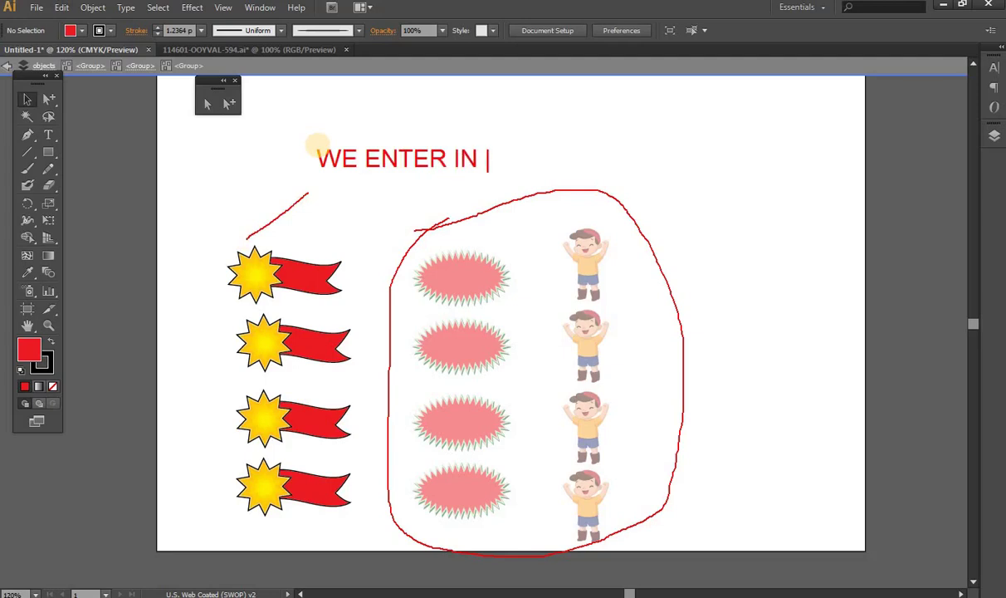
text(THI)
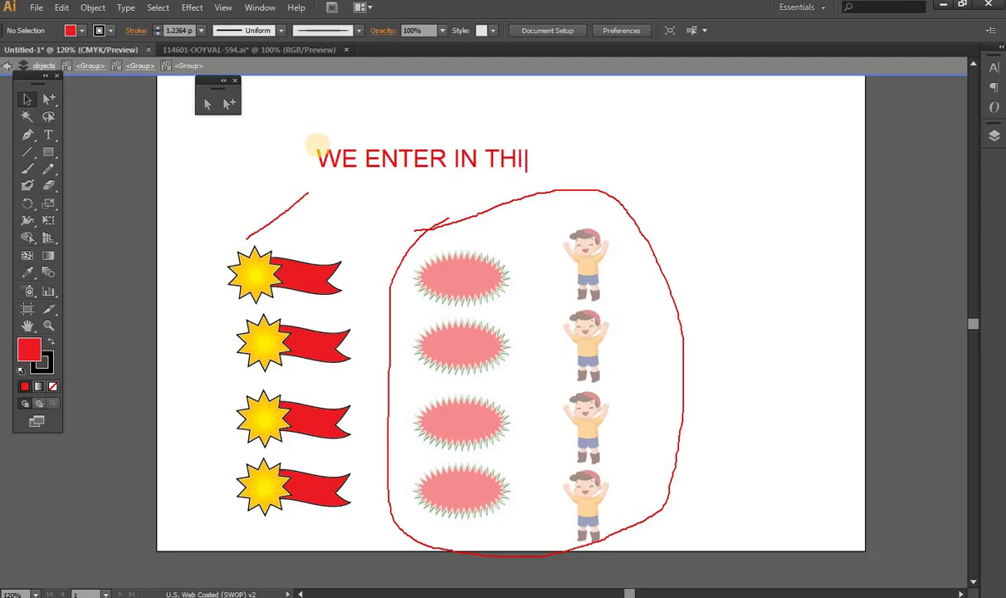
text(S )
text(GROUP )
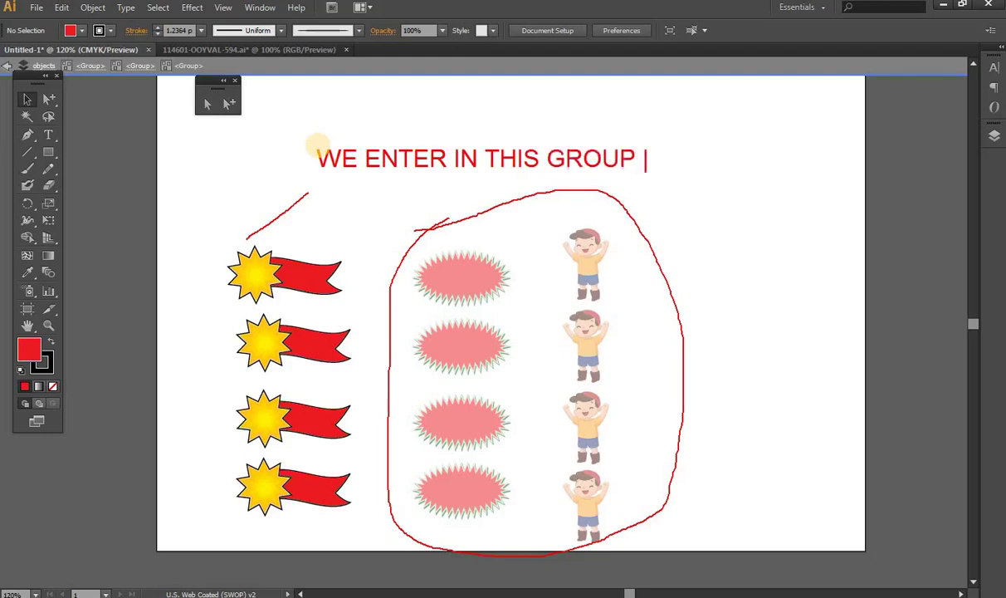
text(WE)
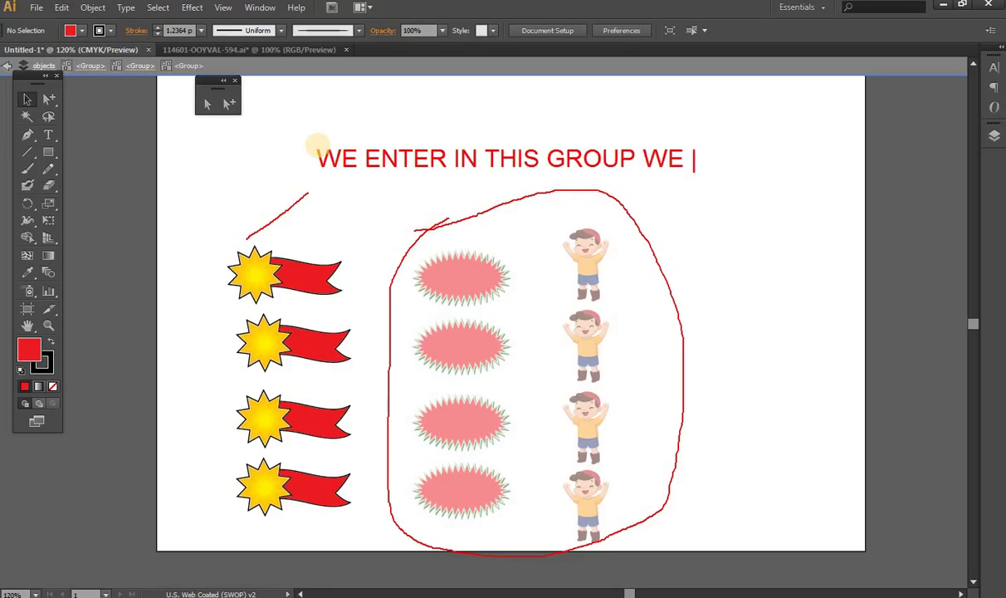
text(CURR)
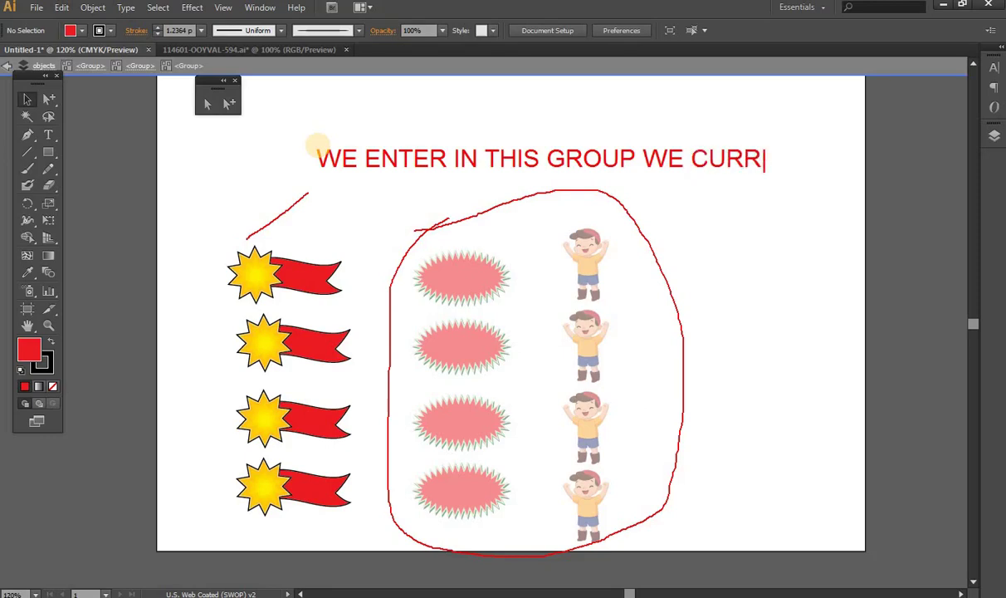
text(ENT)
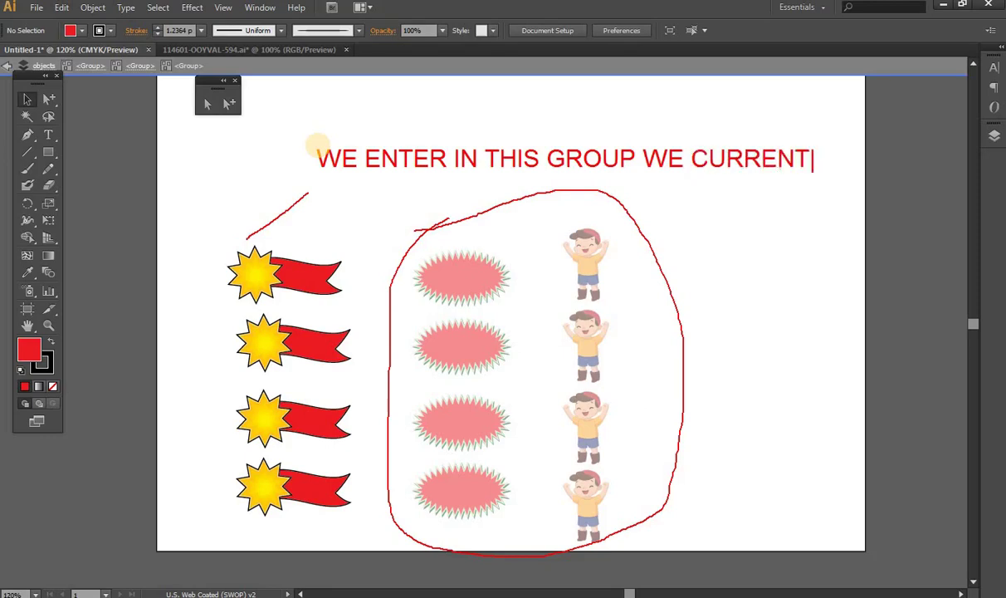
text(LY)
key(Return)
text(WORK)
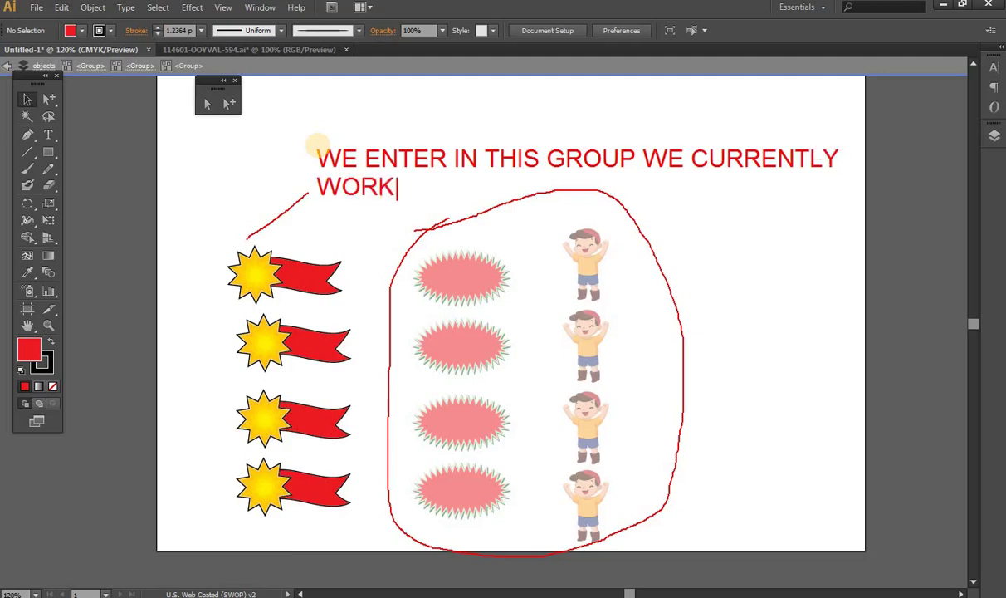
text( ON THIS )
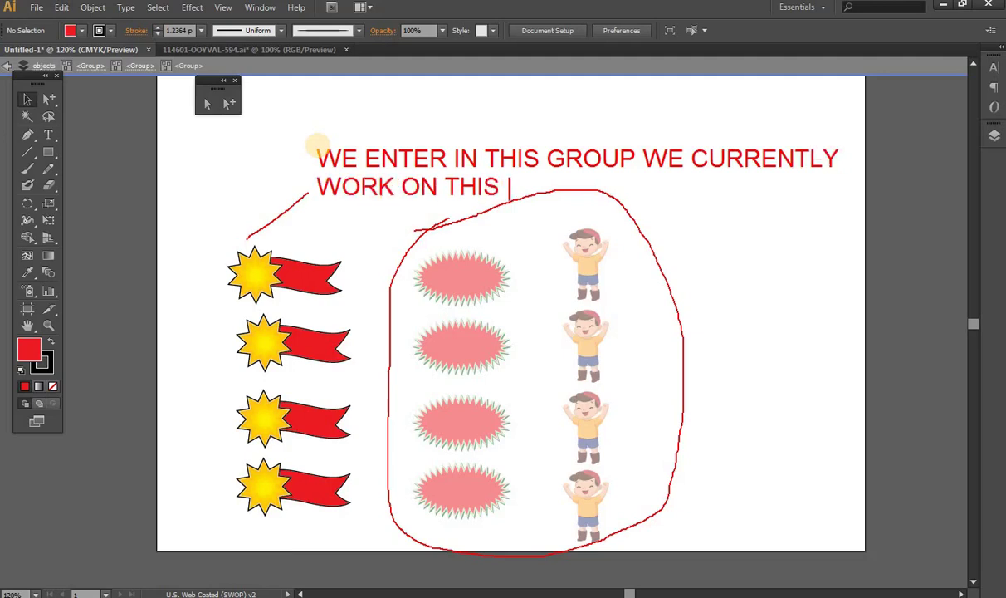
text(GORUP)
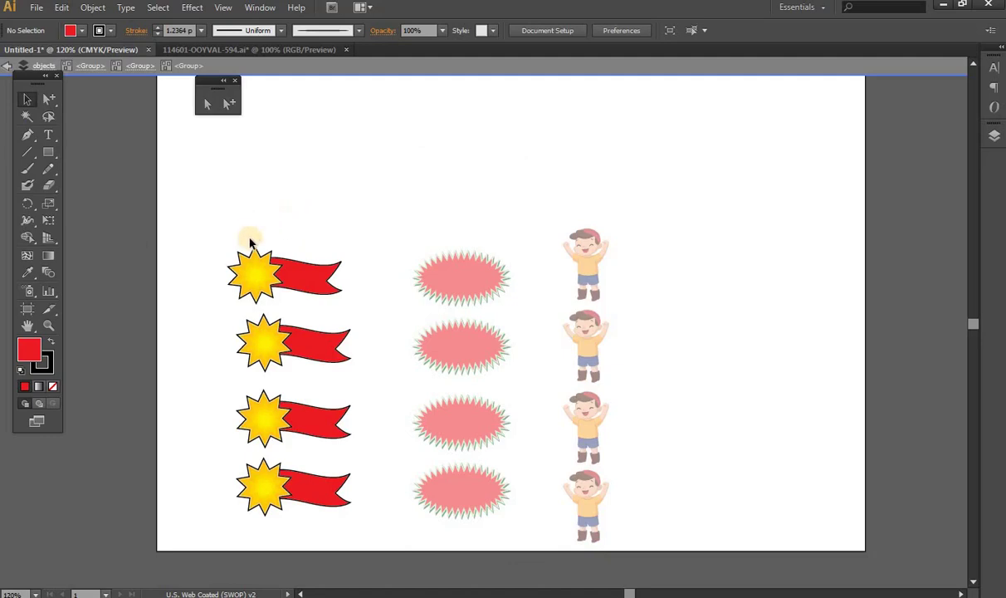
Drill through the top badge's nested groups to the ribbon path and drag it above the rows
click(242, 268)
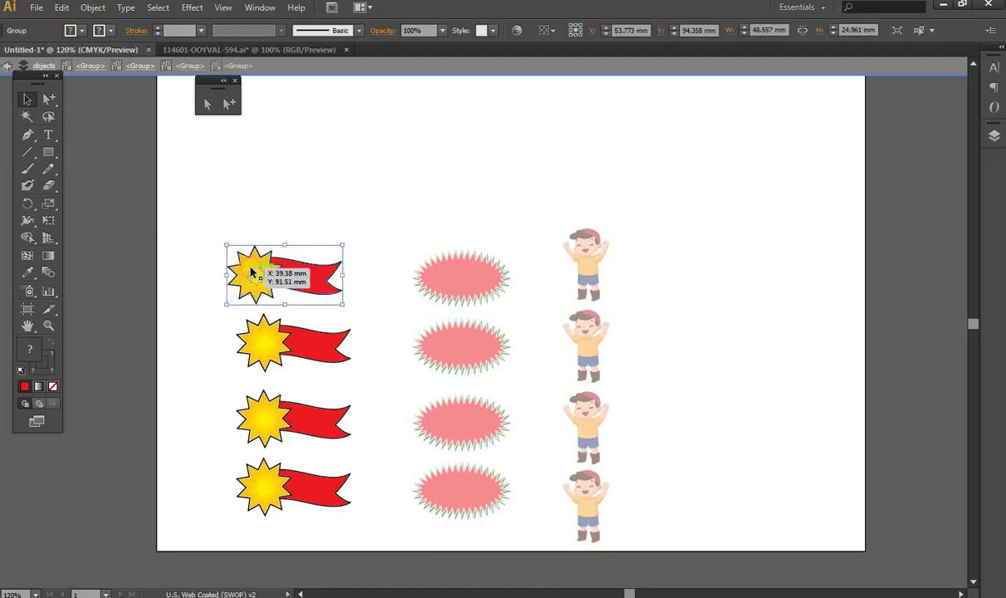
double_click(252, 271)
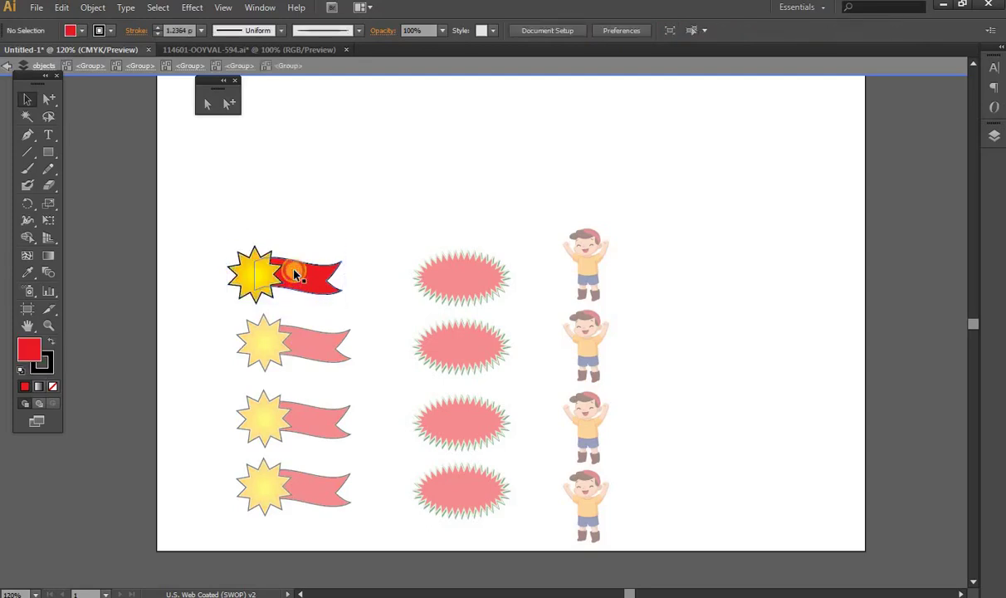
click(318, 279)
double_click(318, 279)
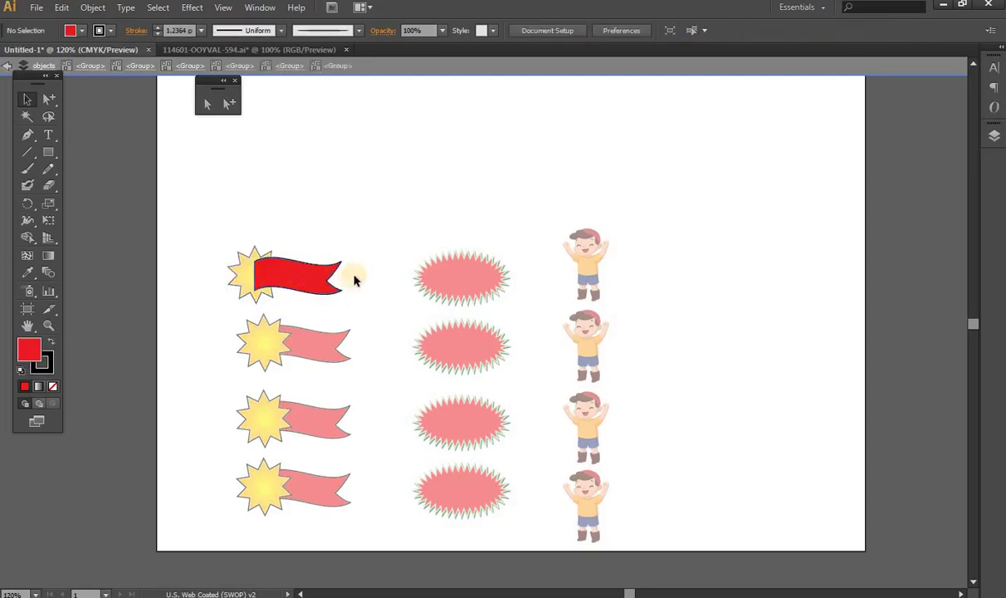
click(321, 278)
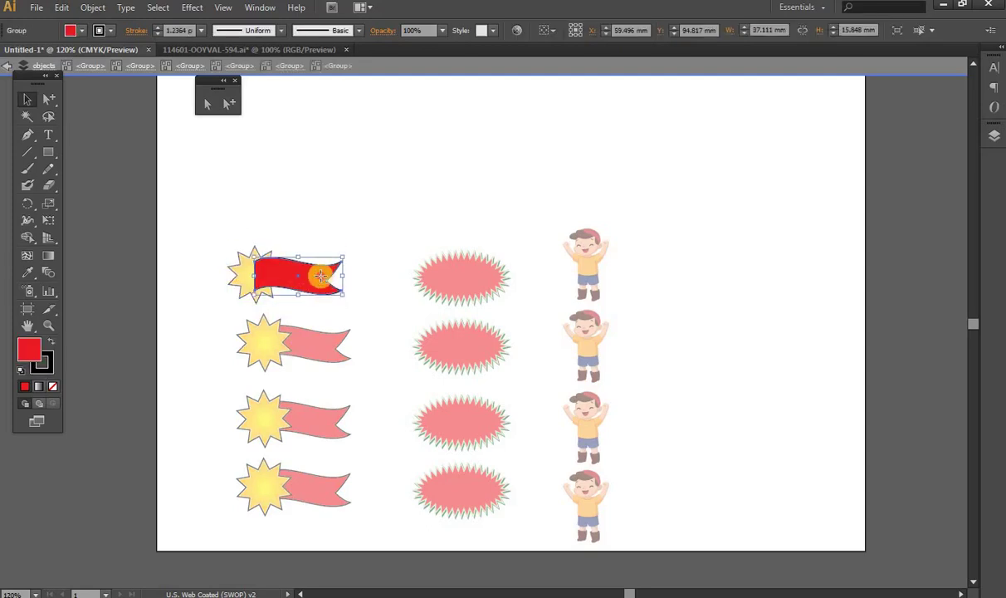
double_click(320, 279)
drag(318, 280, 340, 171)
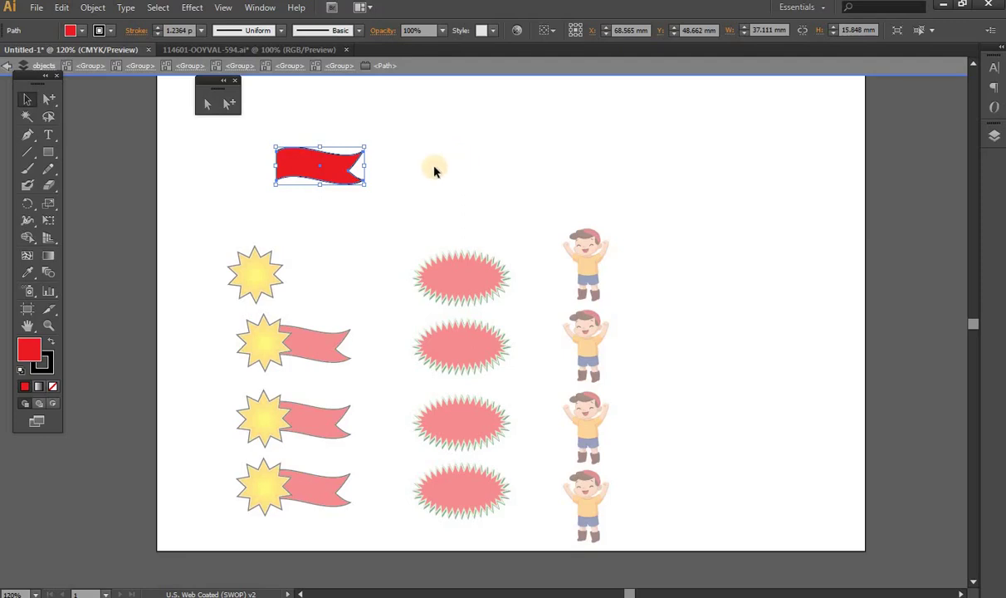
Type the caption 'DOUBLE CLICK AGAIN AND AGAIN… ONE OBJECT INSIDE THE GROUP THIS IS CALLED ISOLATION'
key(ctrl+shift+b)
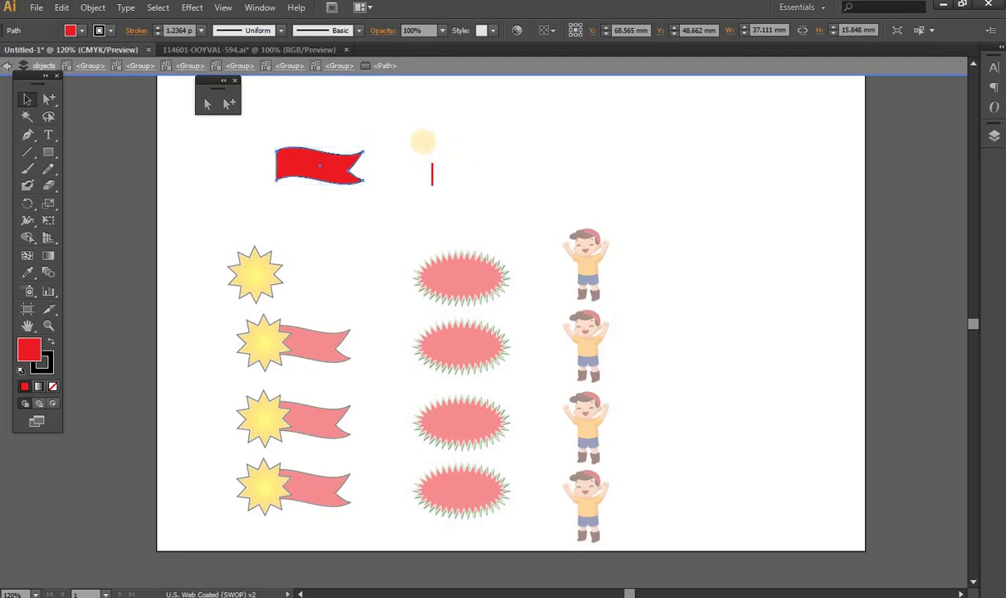
text(DOU)
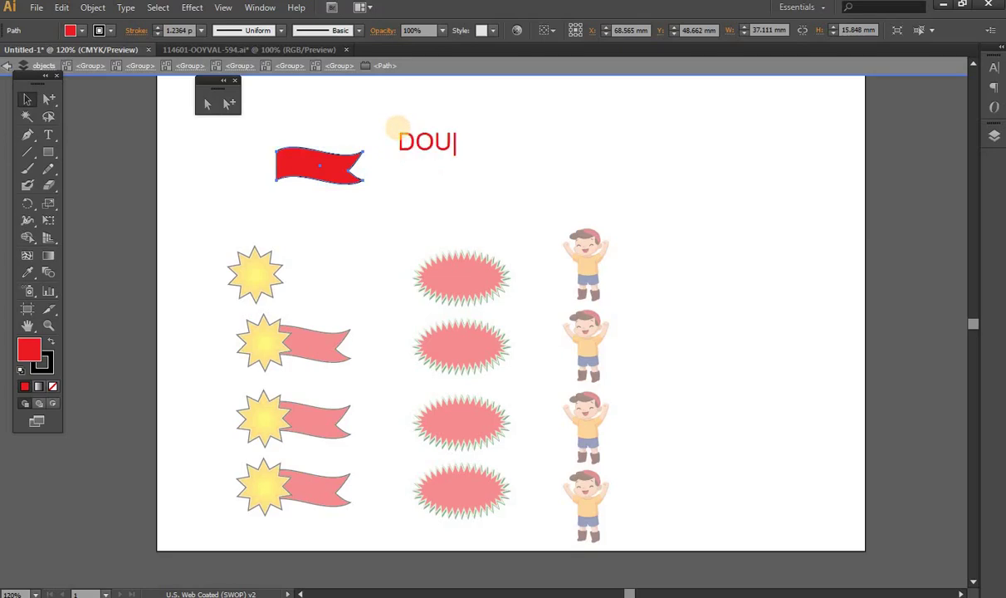
text(BLE CLICK A)
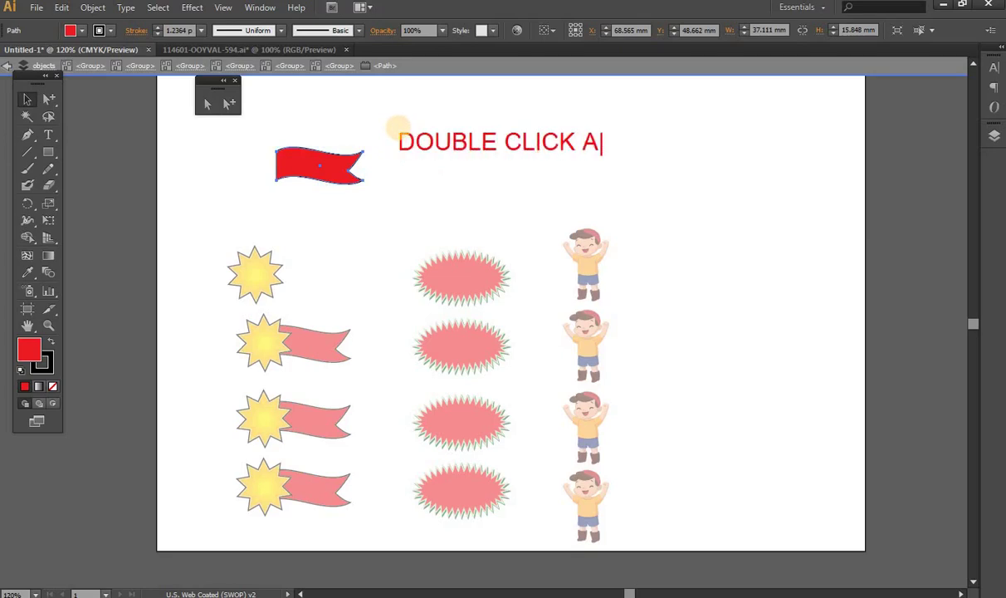
text(GAIN )
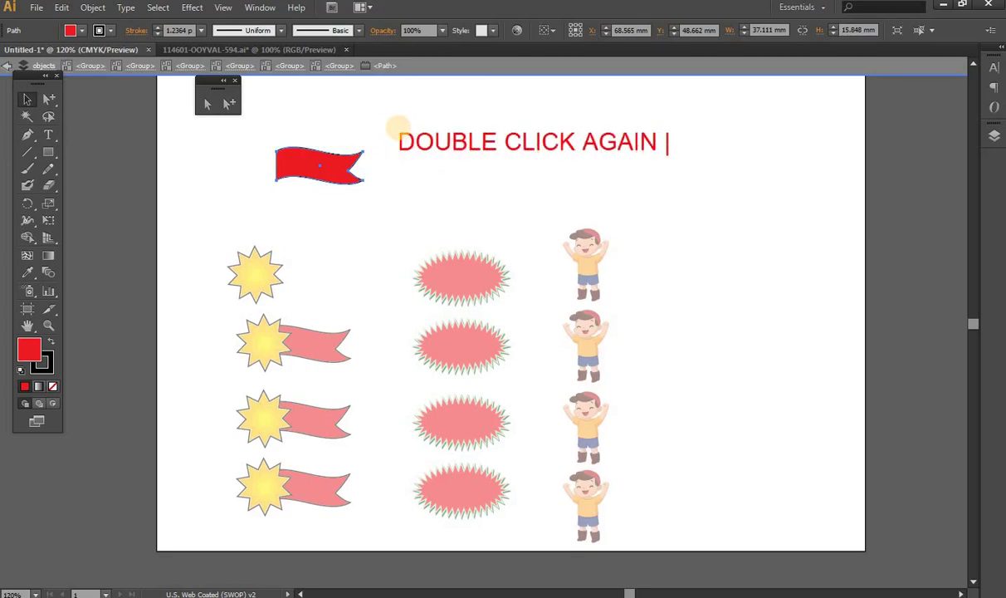
text(AND A)
key(BackSpace)
key(BackSpace)
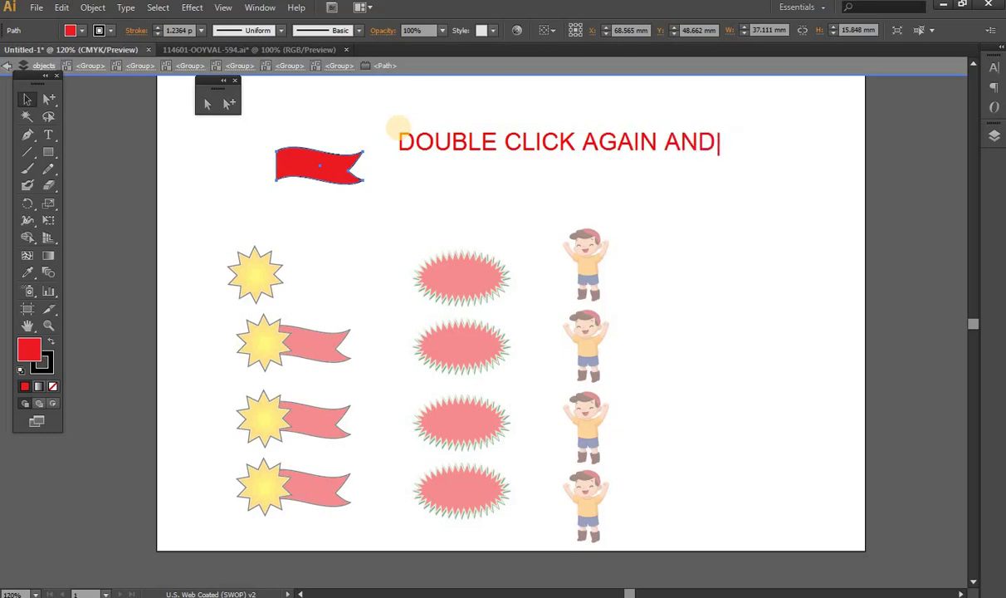
text( DOUB)
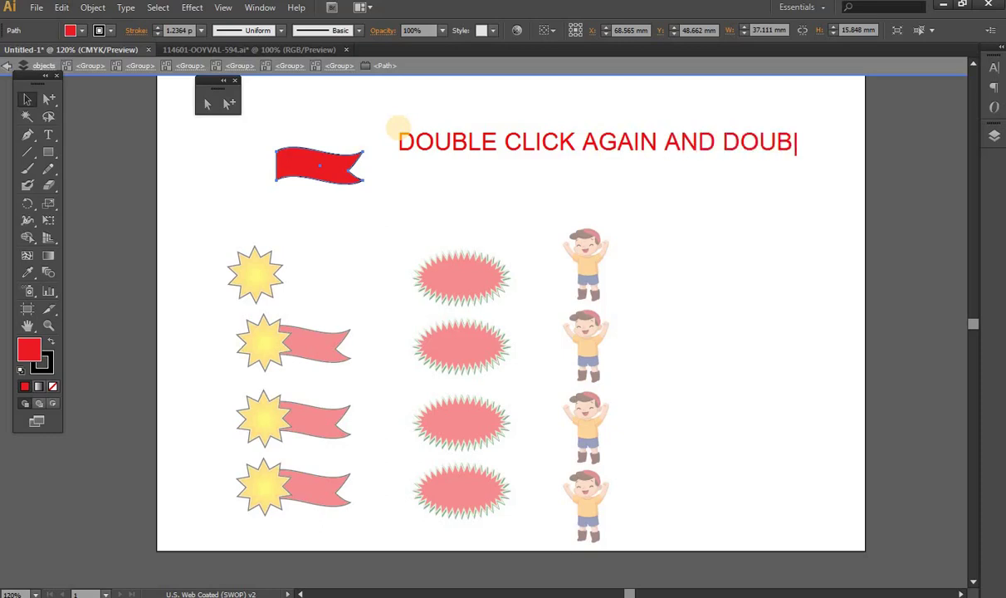
text(LE)
key(Return)
text(CLICK )
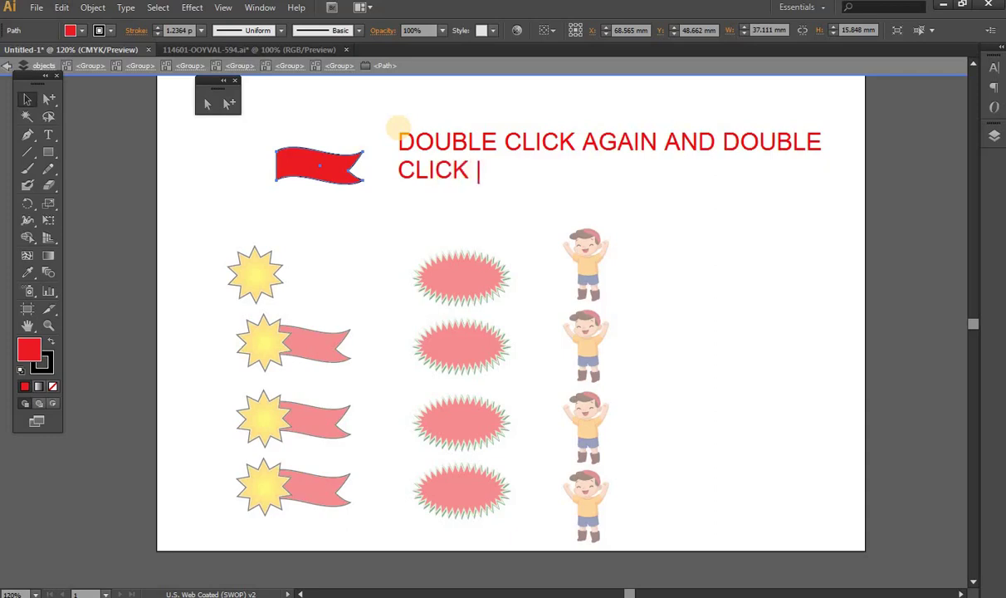
text(AGAIN)
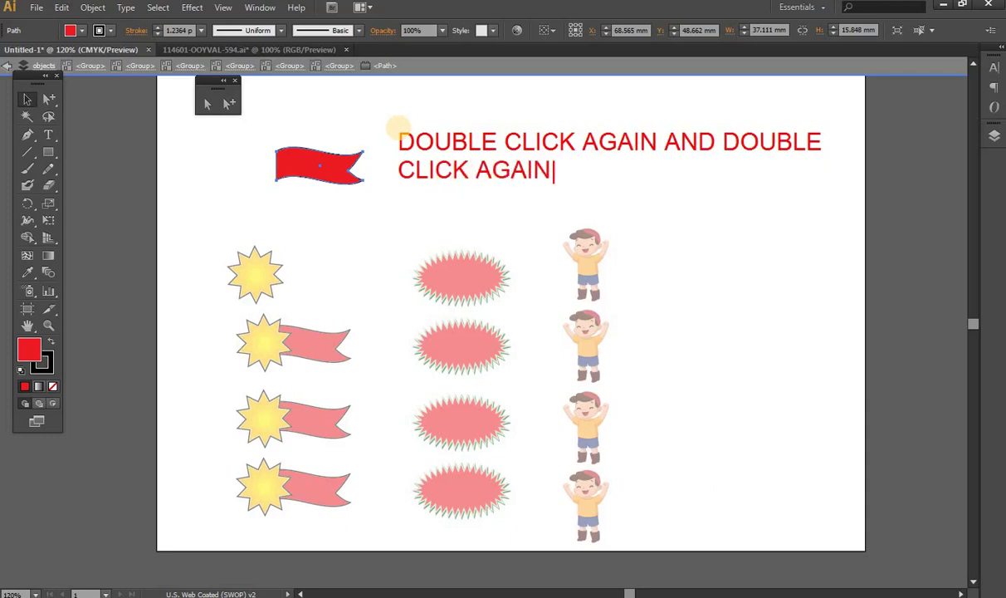
text( AND A)
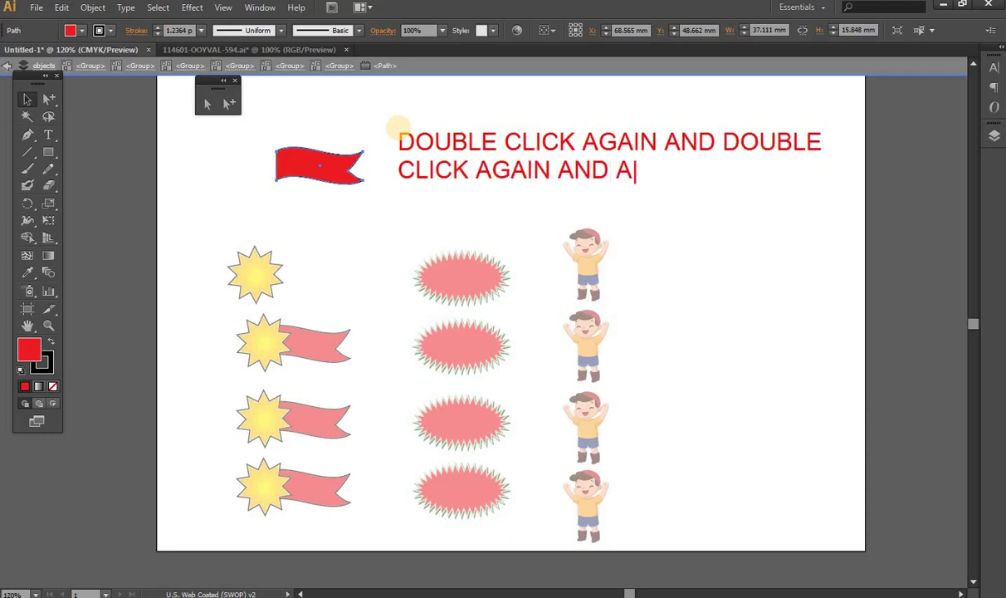
text(GAIN LAS)
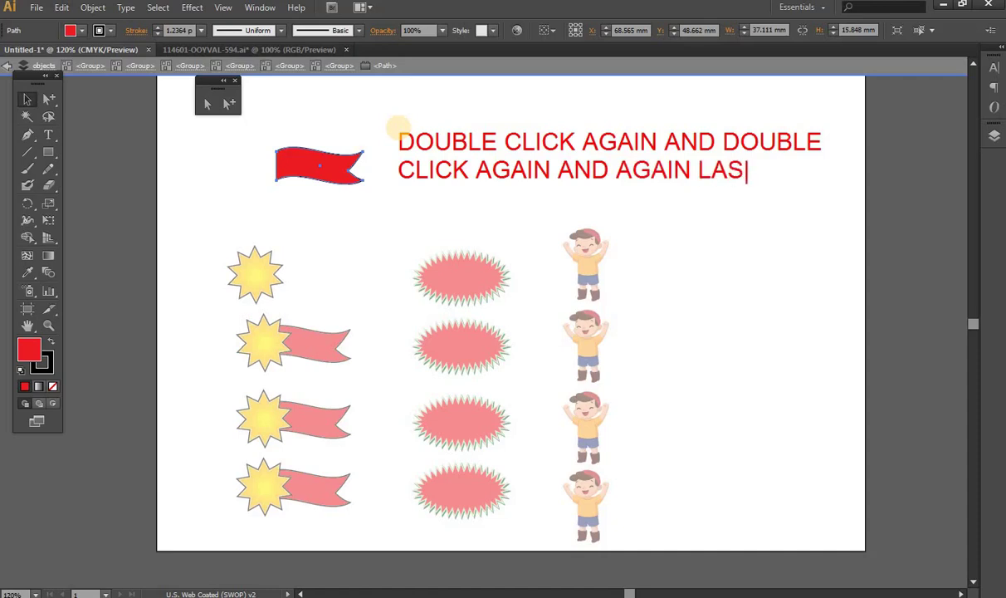
text(T )
text(DOUB)
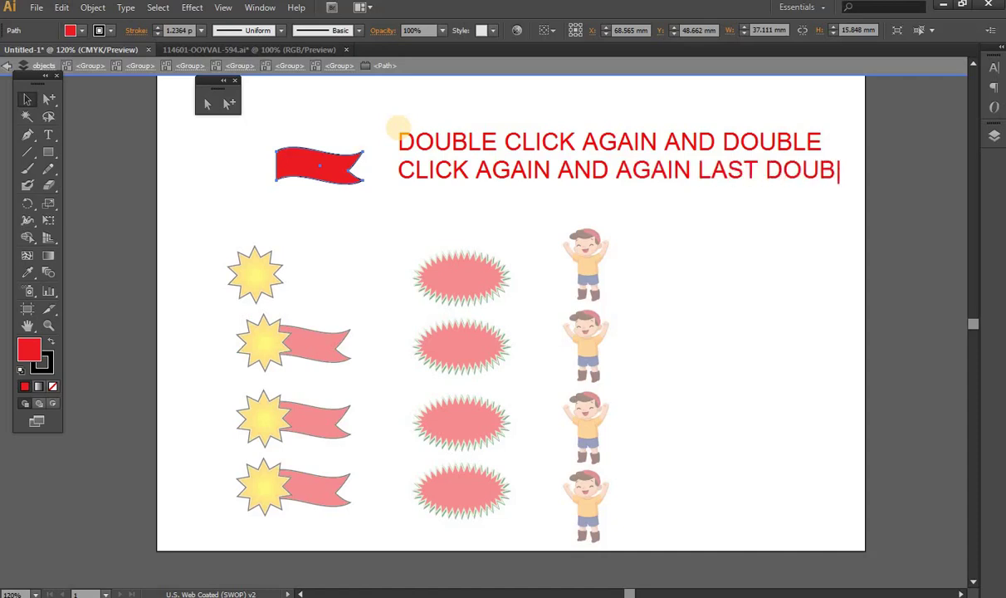
text(LE )
text(CLIC)
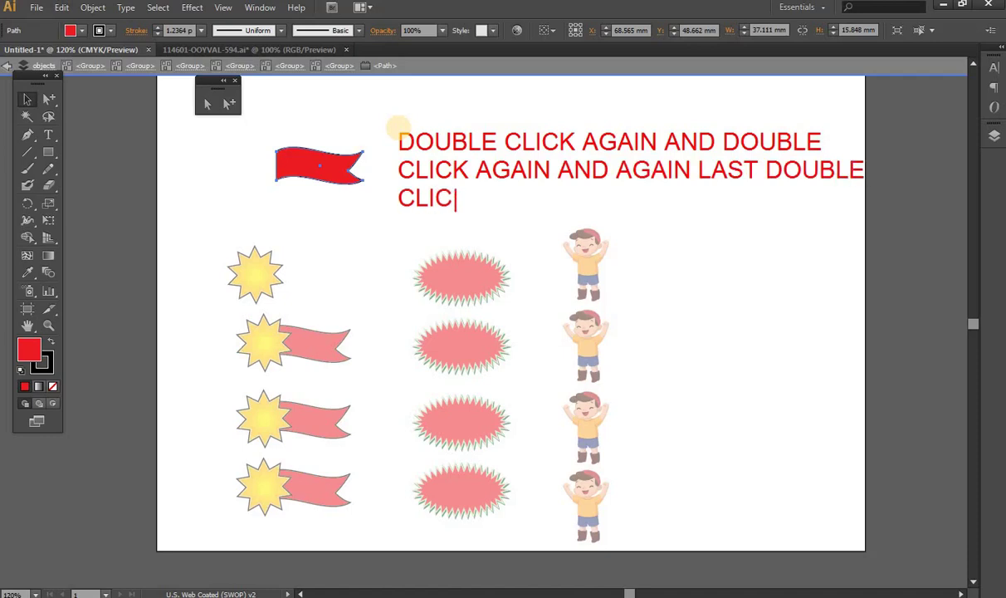
text(K WE SELE)
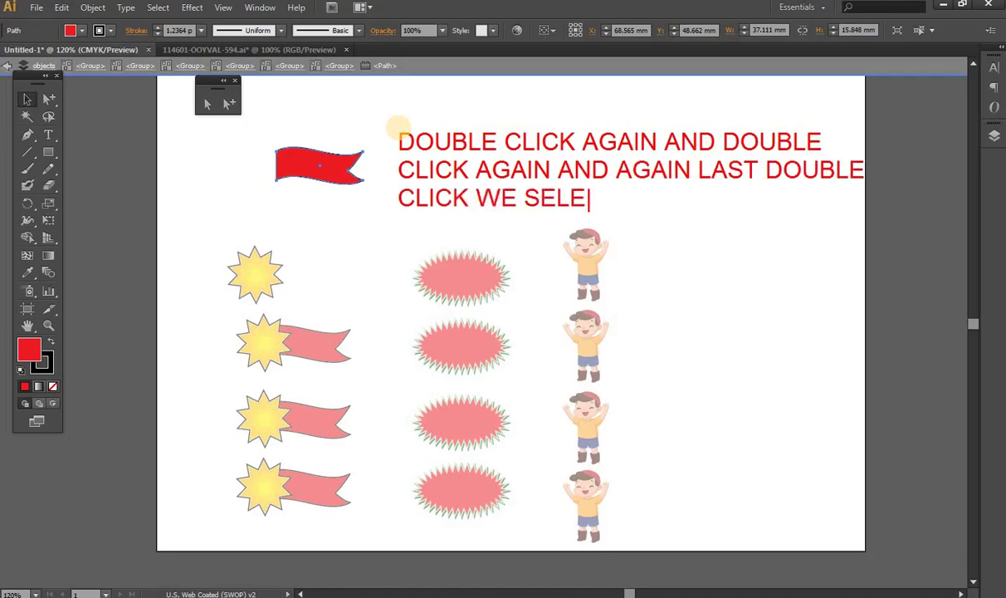
text(CT )
text(A )
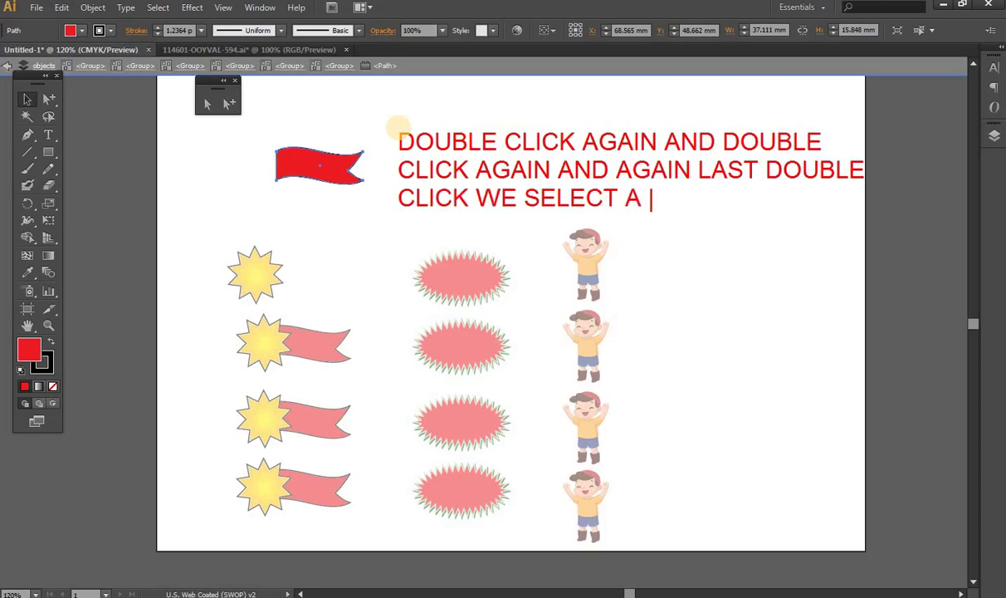
text(ONE )
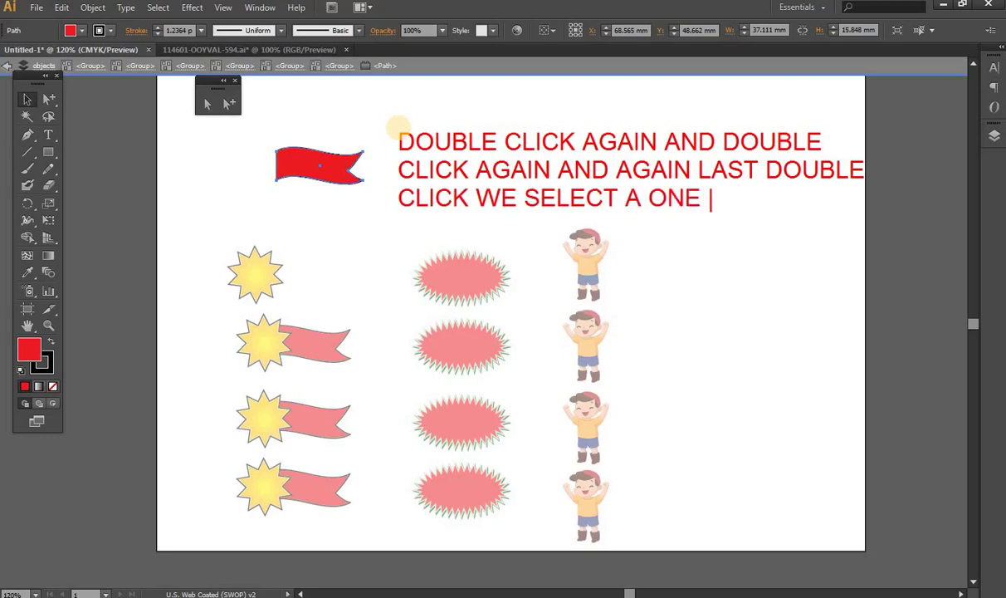
text(OBJECT )
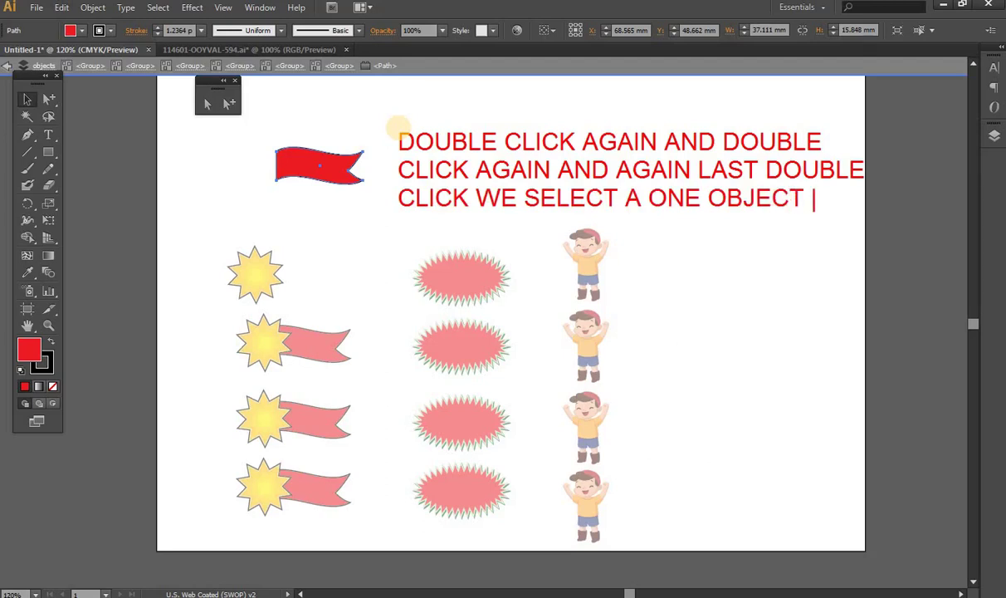
text(INSIDE T)
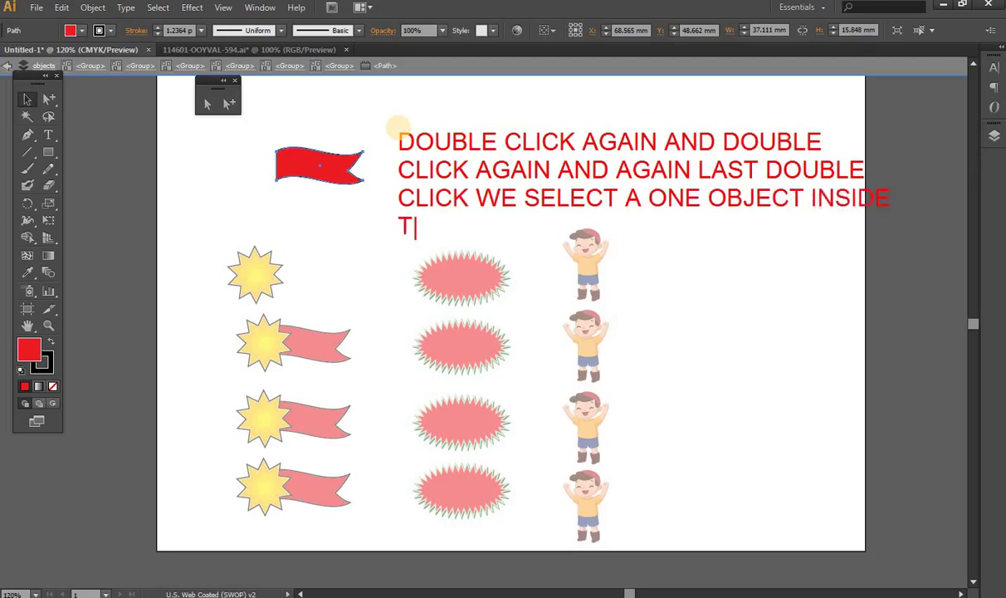
text(HE GROU)
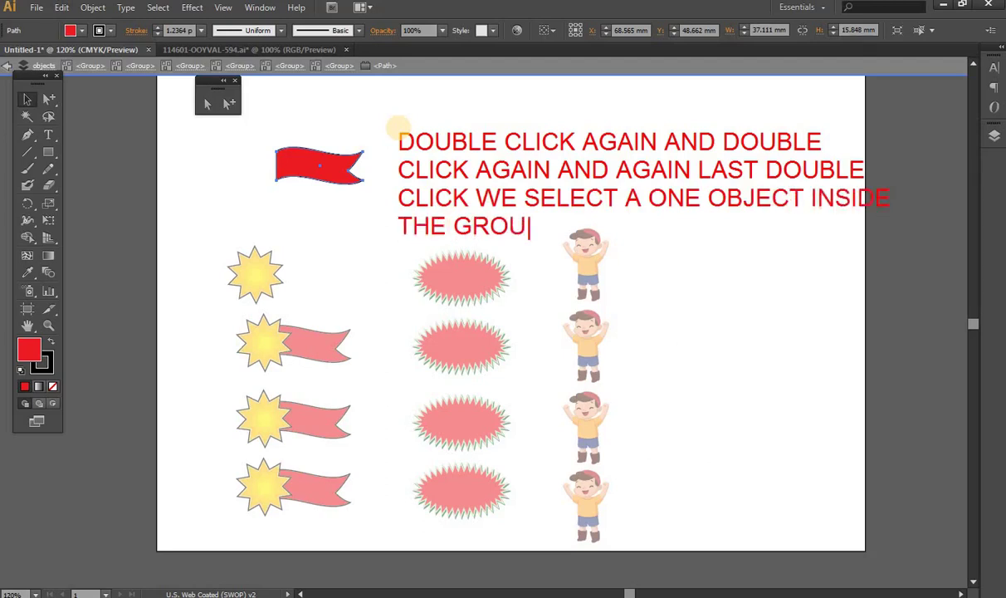
text(P THES)
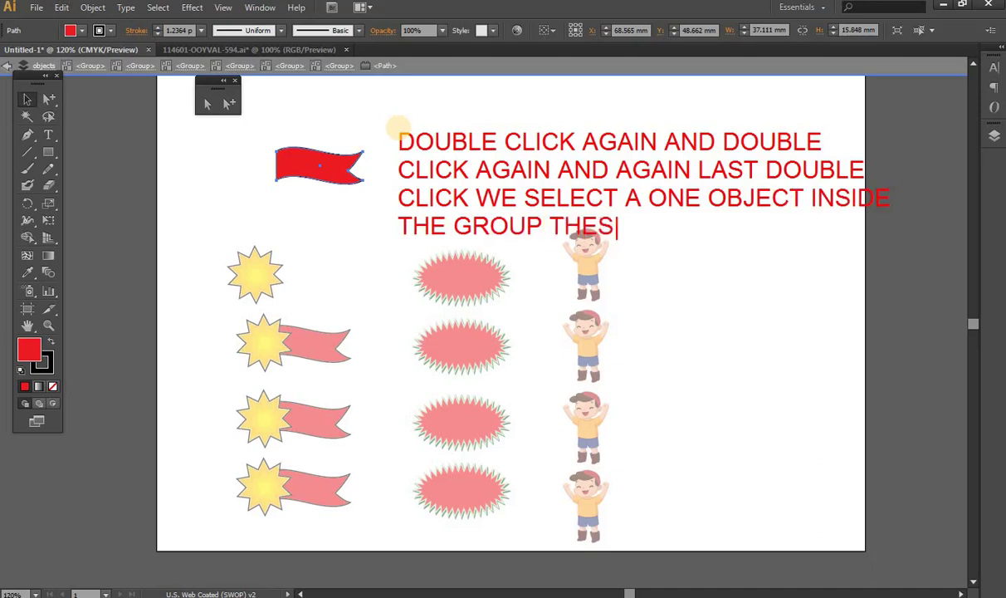
key(BackSpace)
key(BackSpace)
text(IS)
text( IS )
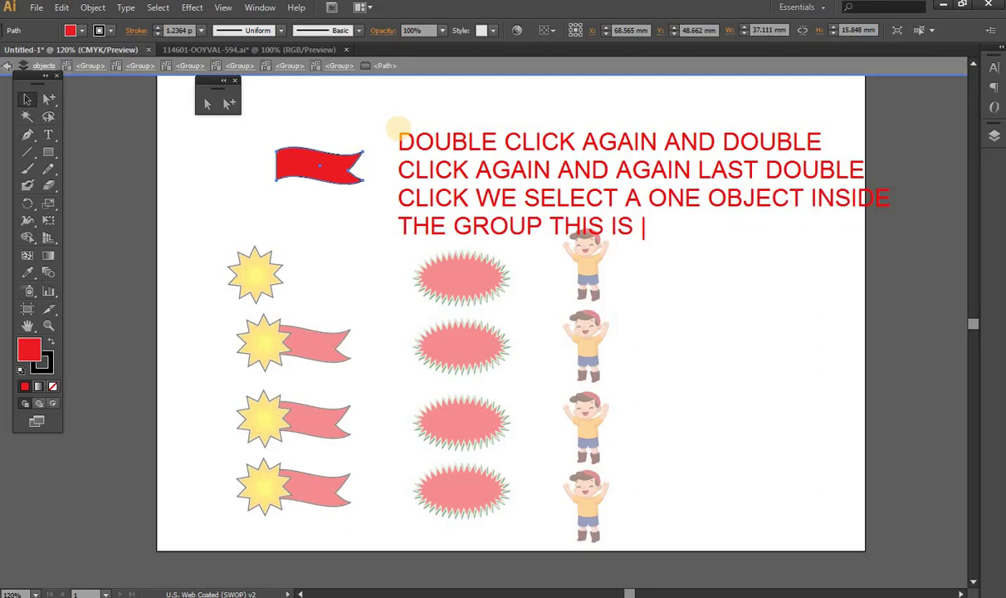
text(CALLED I)
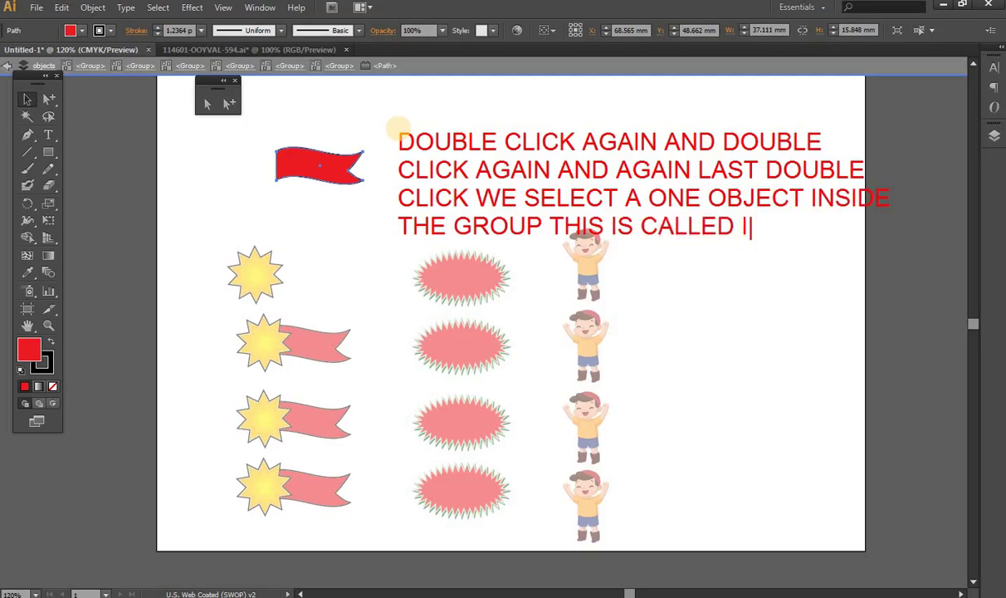
text(SOLATION)
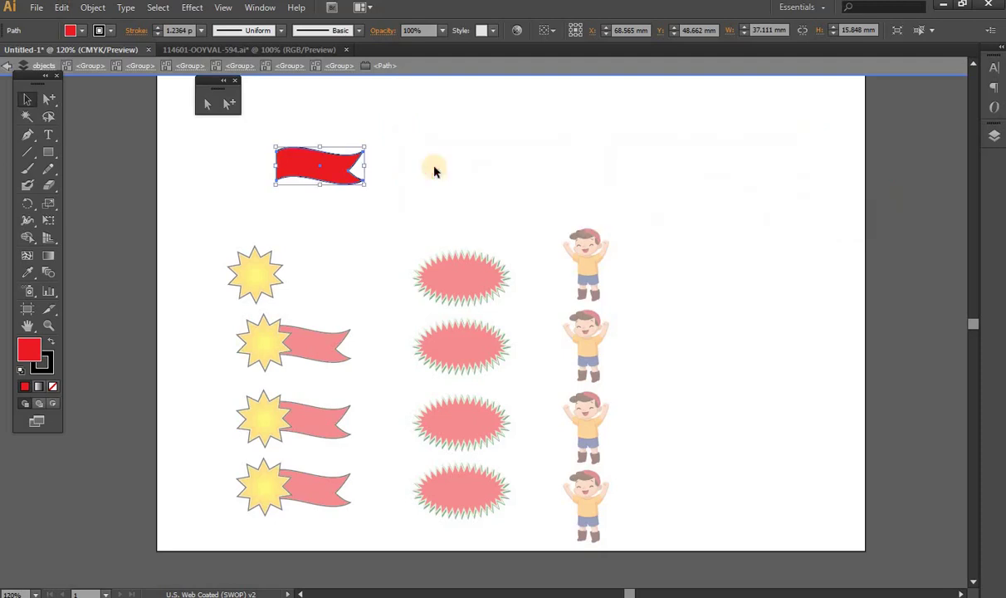
Exit isolation mode and undo the move so the red ribbon rejoins the first star
double_click(413, 154)
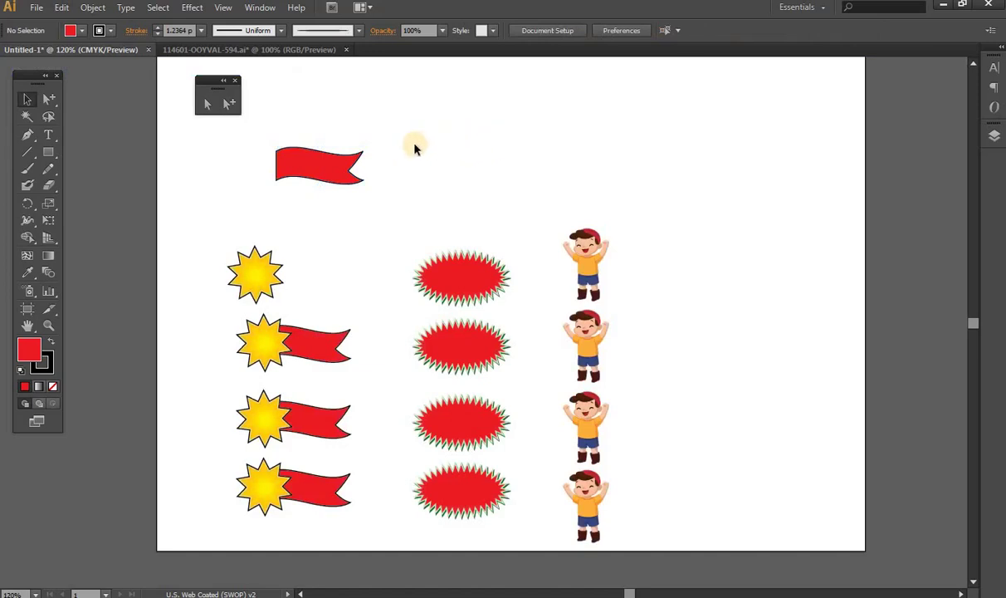
key(ctrl+z)
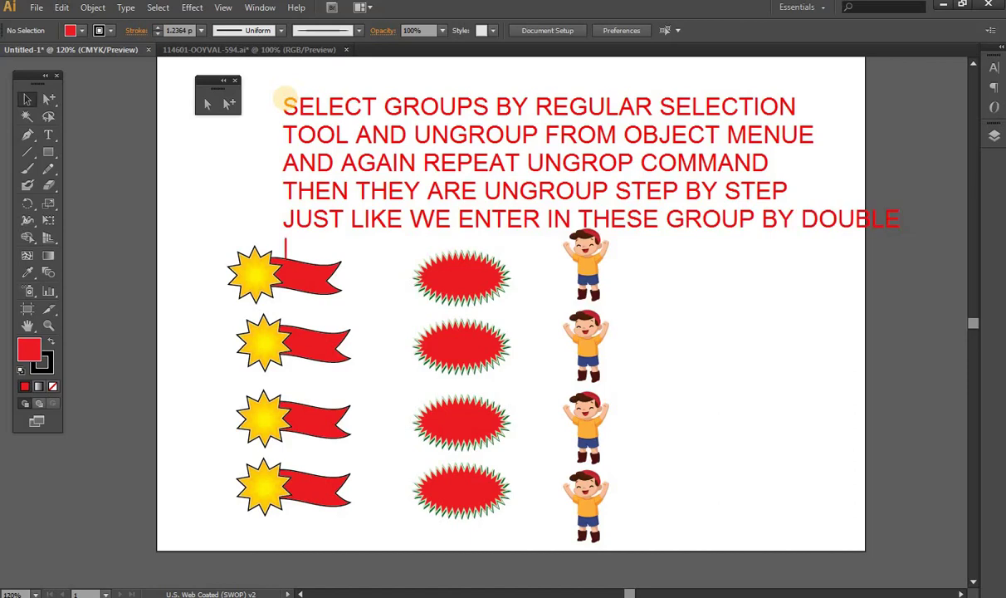
text(CLICK.)
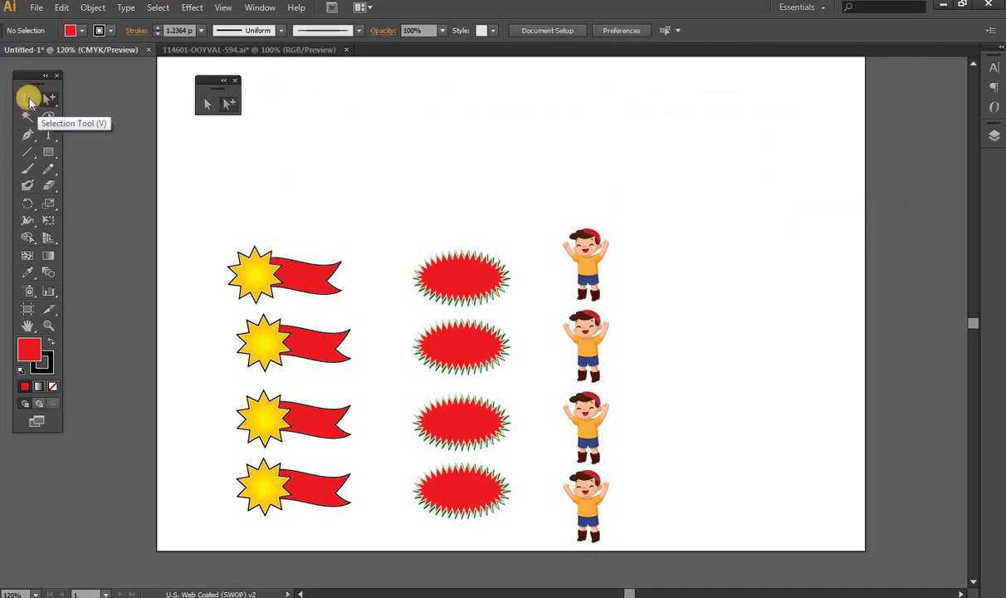
With the group Selection tool, ungroup the selected star badges and spiky ovals
click(29, 100)
click(264, 272)
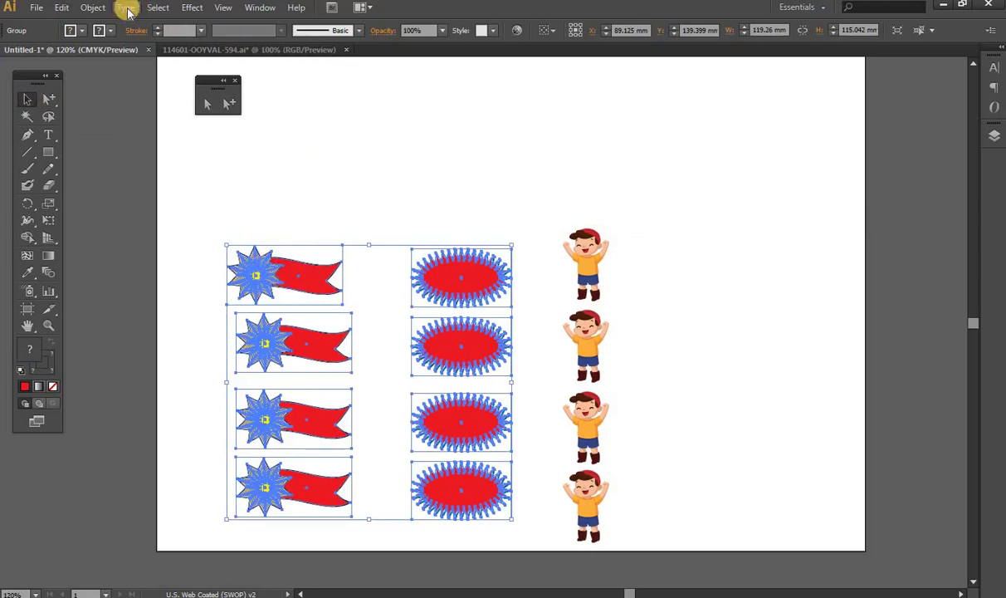
click(93, 7)
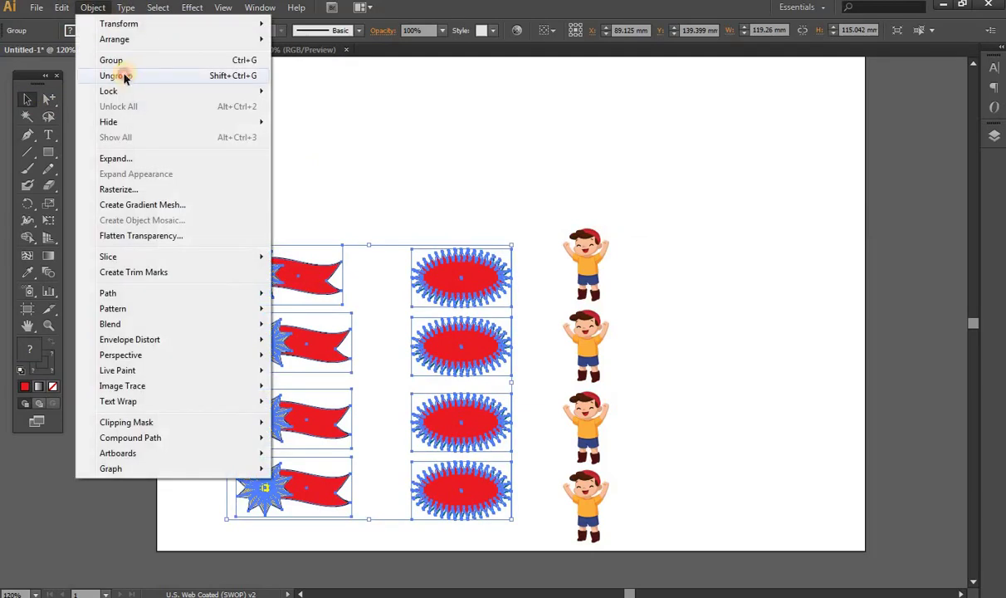
click(124, 77)
Ungroup the four star-and-ribbon badges once more
click(330, 141)
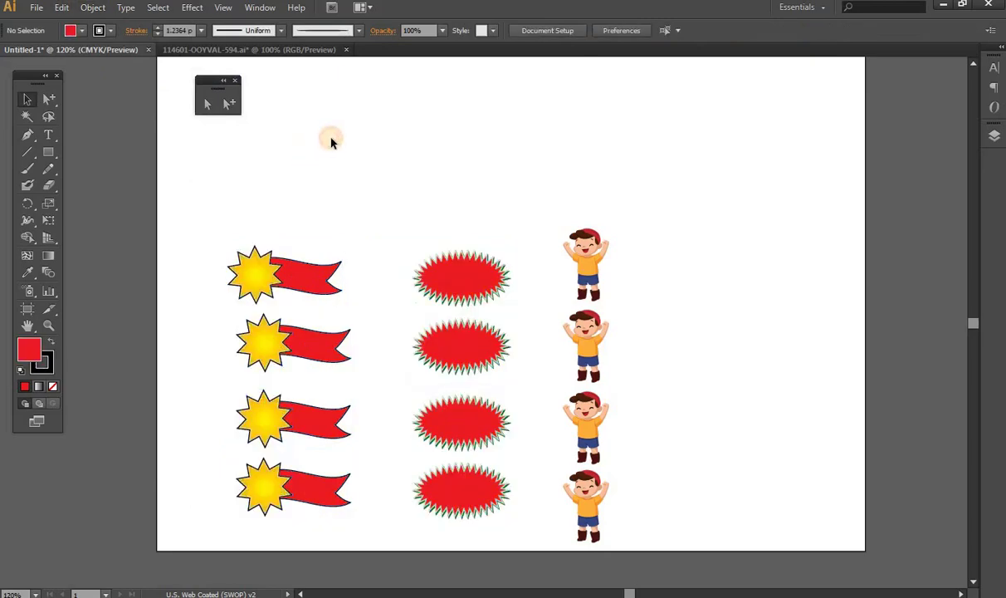
click(310, 284)
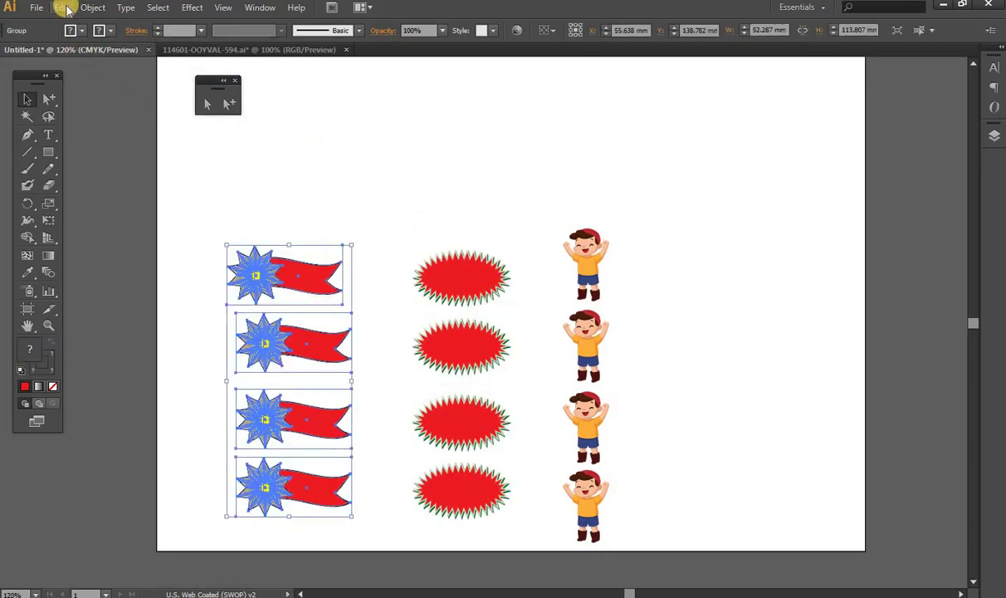
click(103, 10)
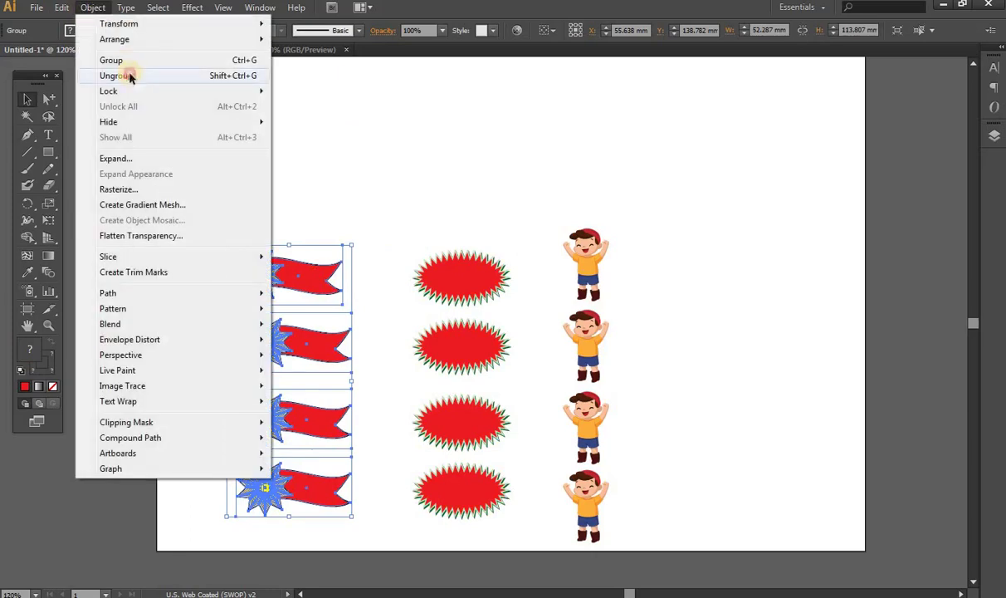
click(126, 75)
Ungroup the top star-and-ribbon badge twice to separate its pieces
click(260, 174)
click(264, 270)
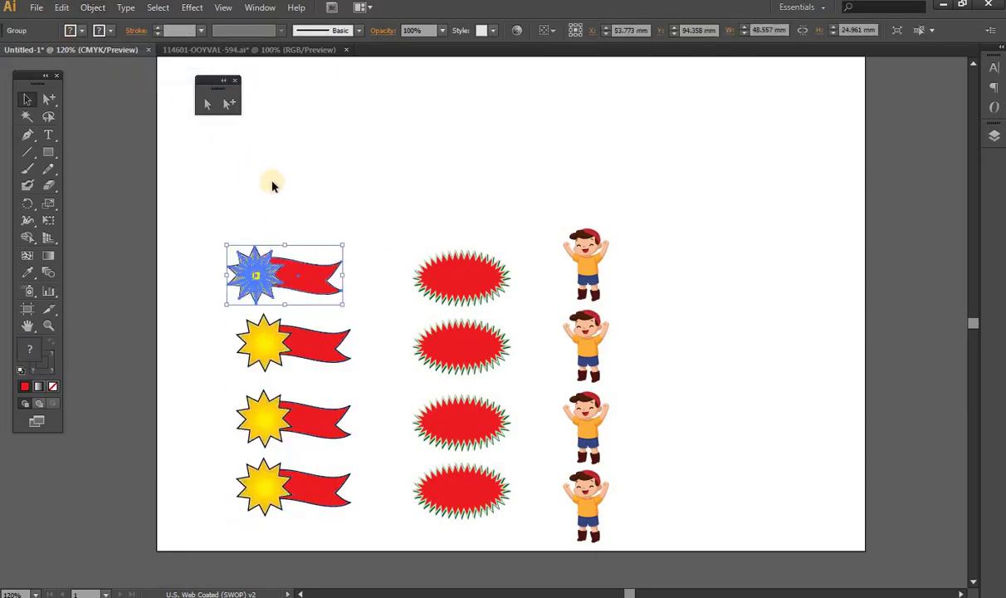
click(92, 7)
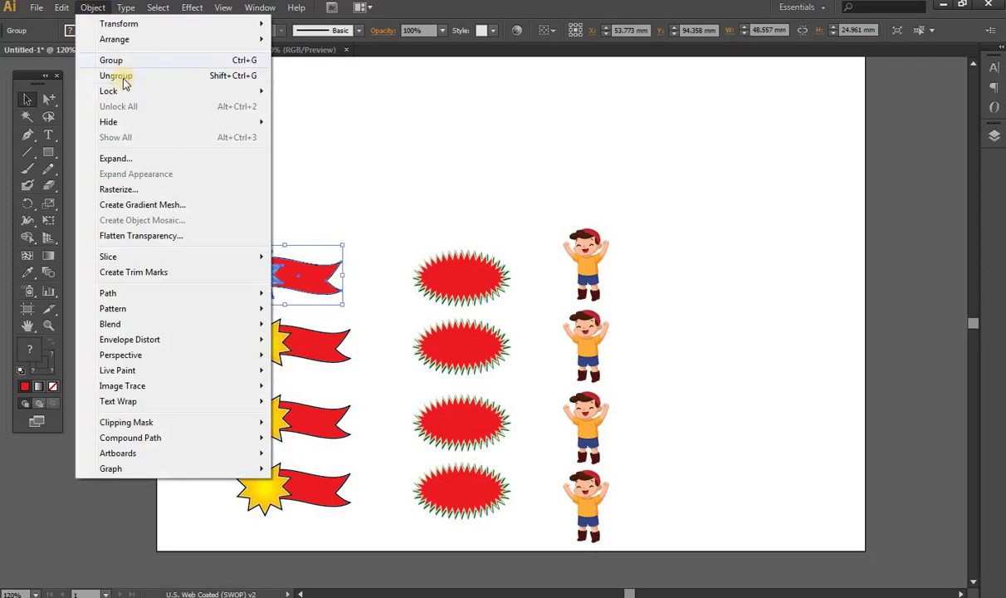
click(125, 76)
click(258, 154)
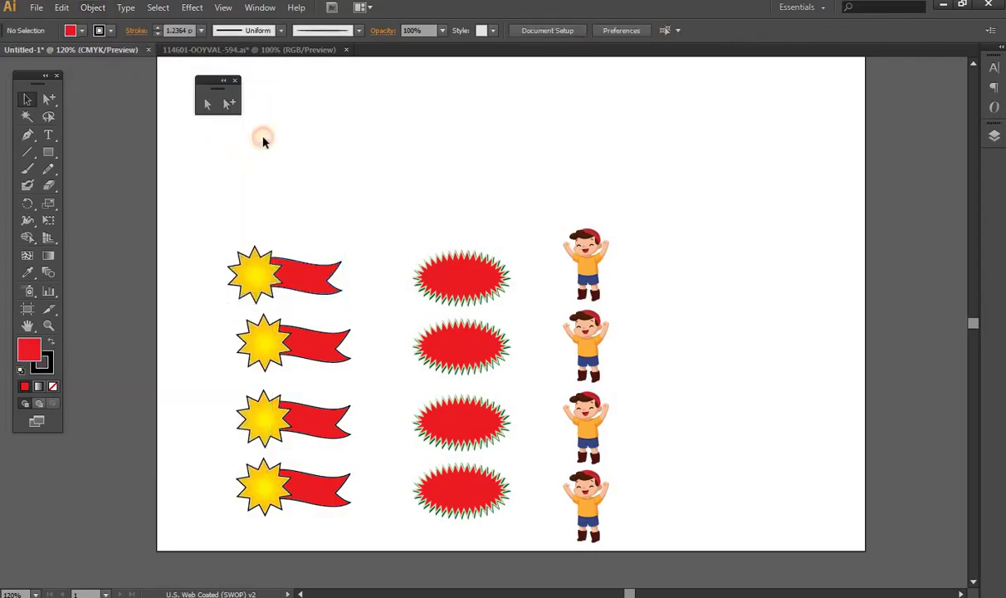
click(268, 272)
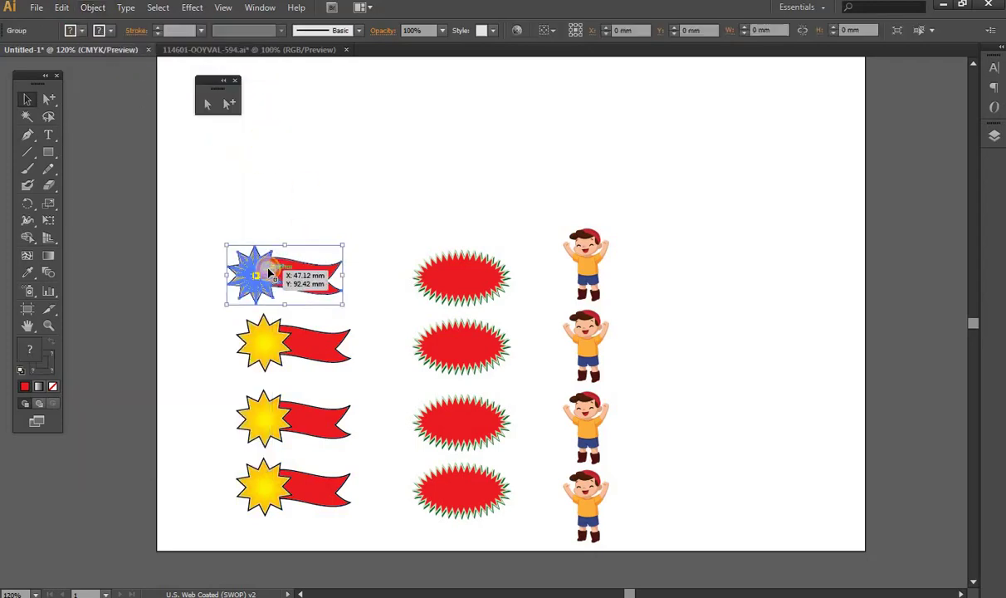
click(92, 7)
click(116, 74)
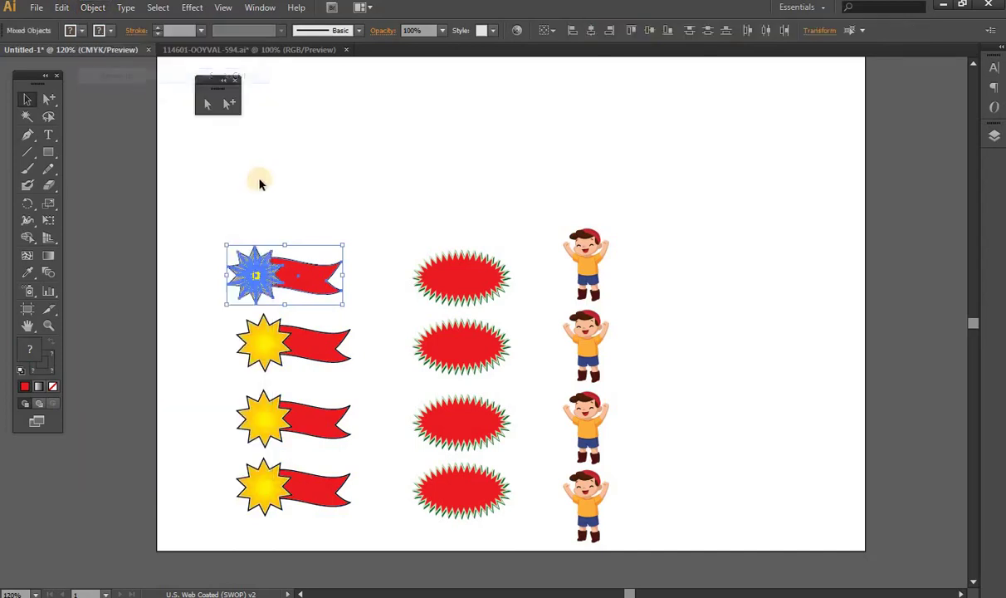
Select the top badge's red ribbon alone and drag it up and right above the star
click(255, 160)
click(259, 274)
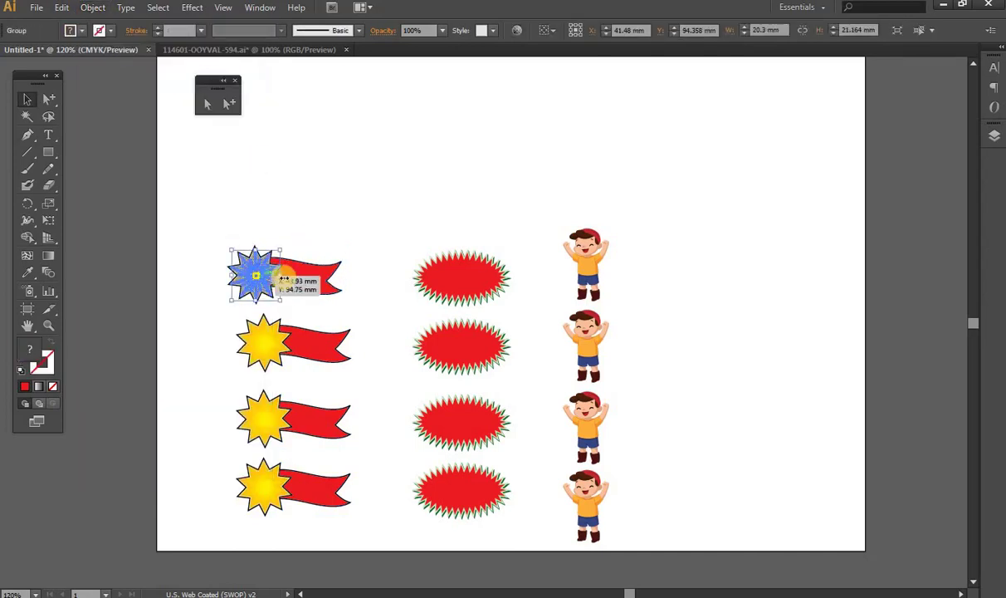
click(303, 277)
drag(331, 252, 351, 212)
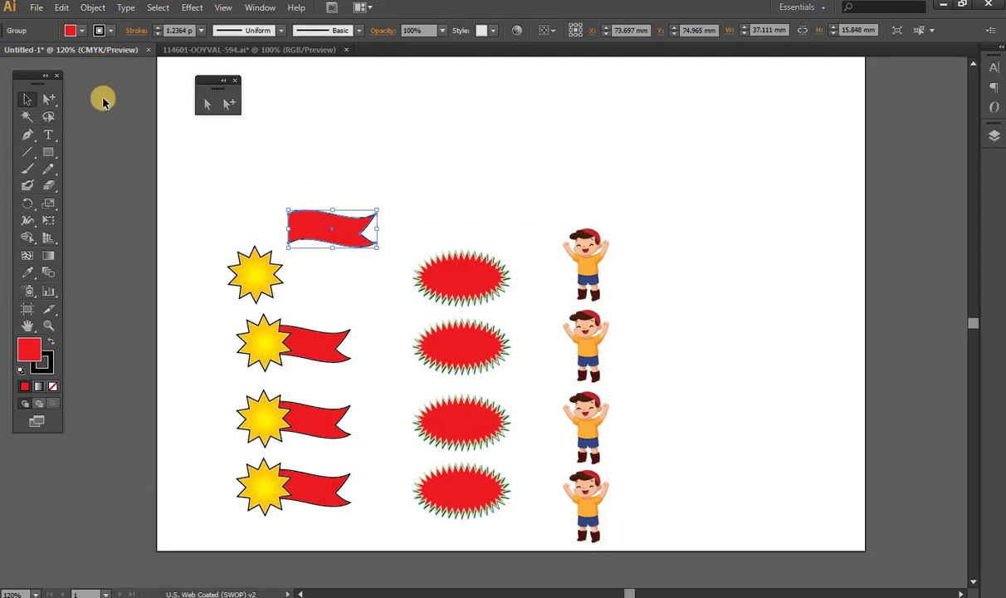
key(ctrl+shift+b)
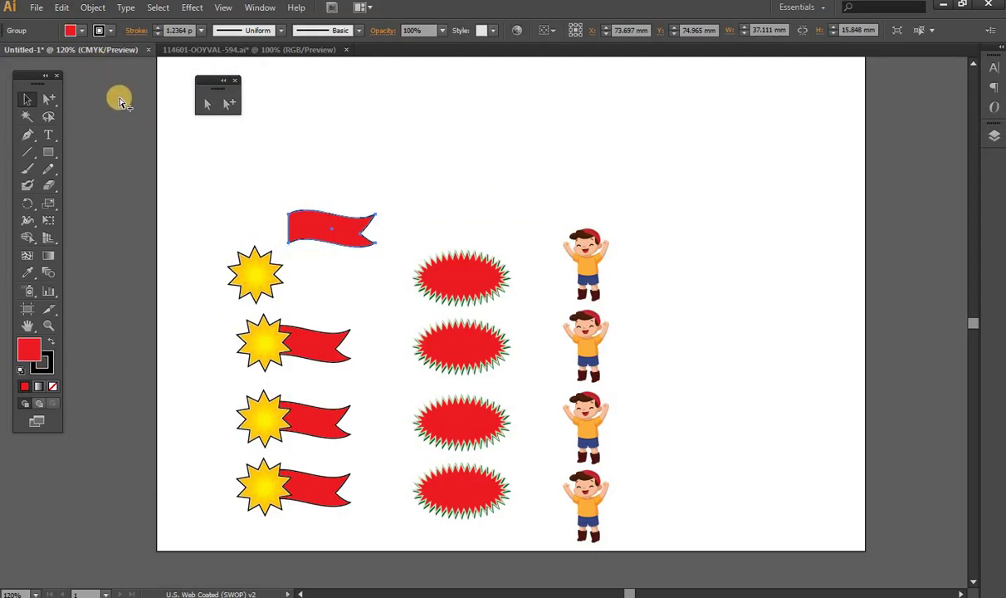
key(ctrl+shift+b)
key(ctrl+shift+b)
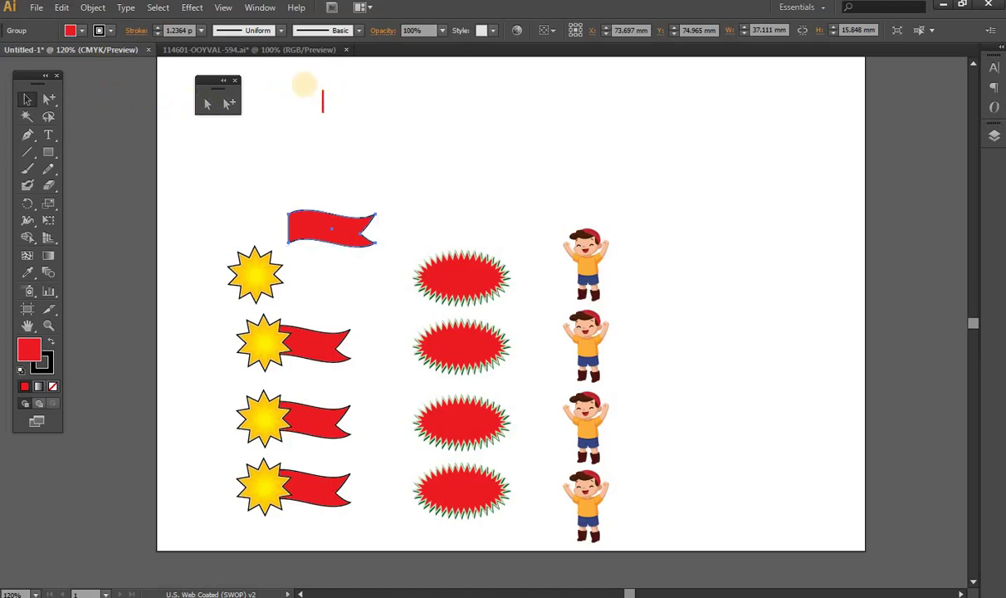
text(AFT)
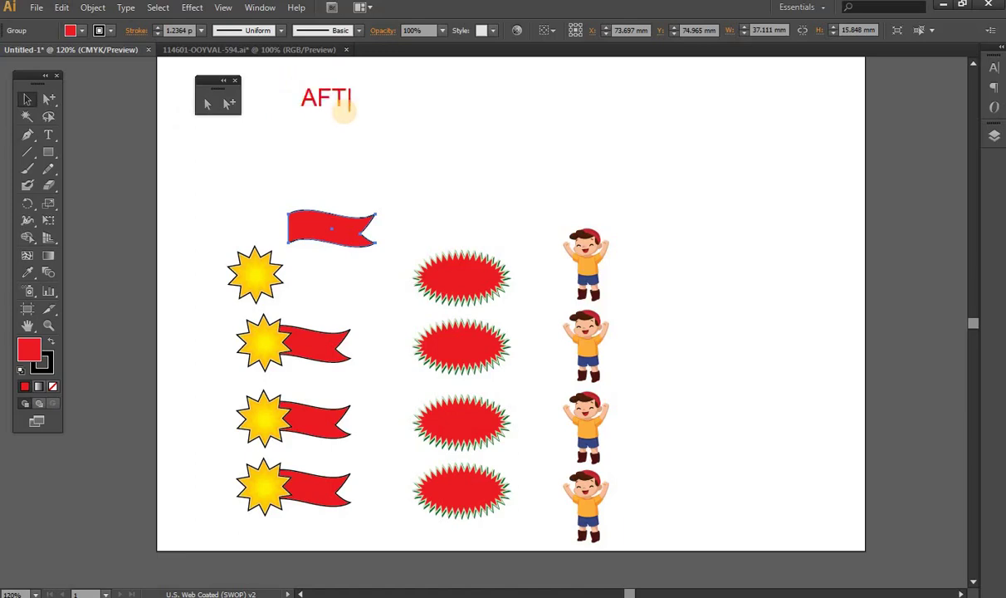
text(ER LAST )
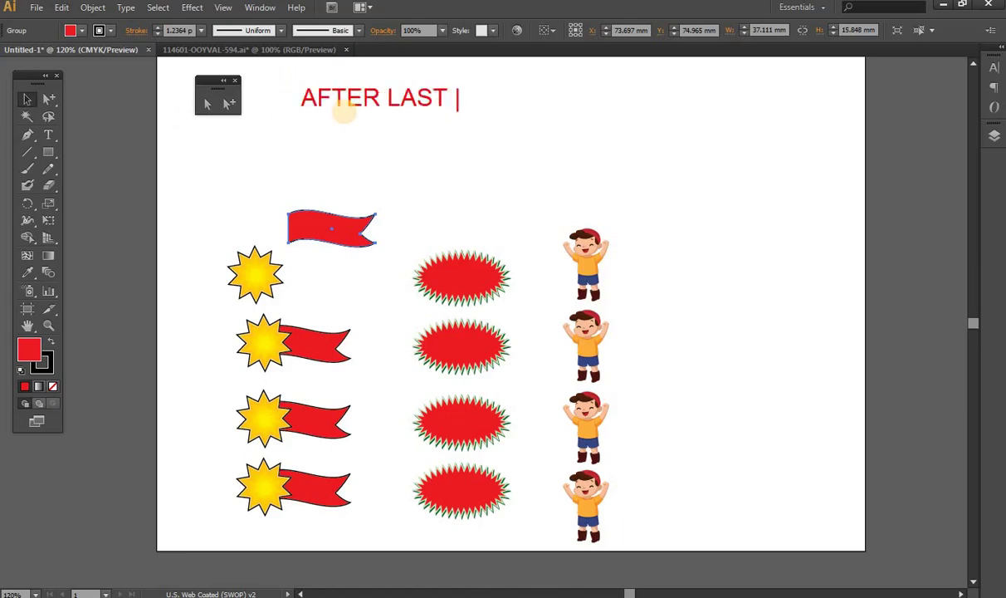
text(UNG)
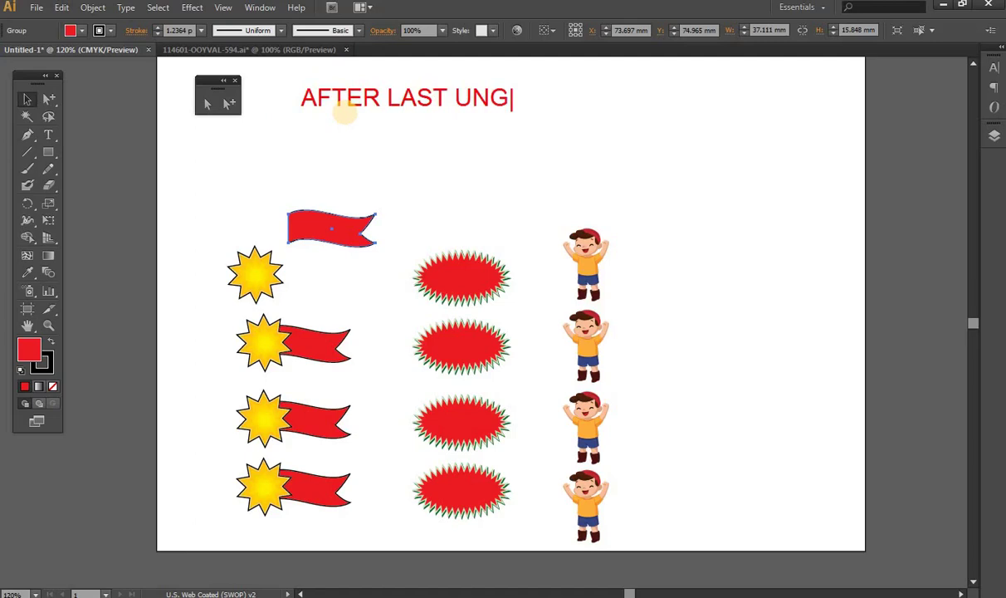
text(ROUPIN)
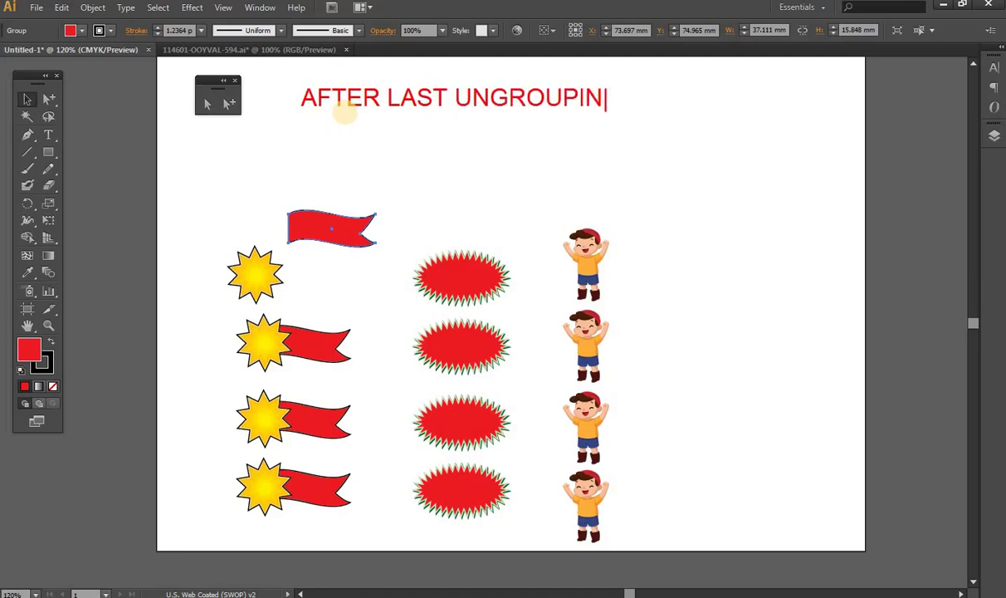
text(G)
key(BackSpace)
key(BackSpace)
key(BackSpace)
key(BackSpace)
key(BackSpace)
key(BackSpace)
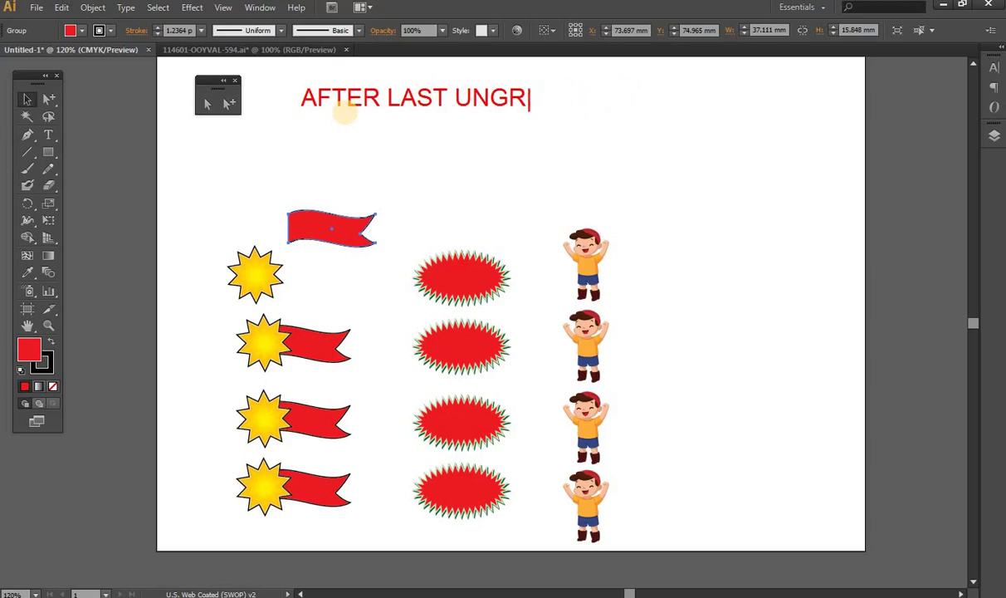
text(OUP )
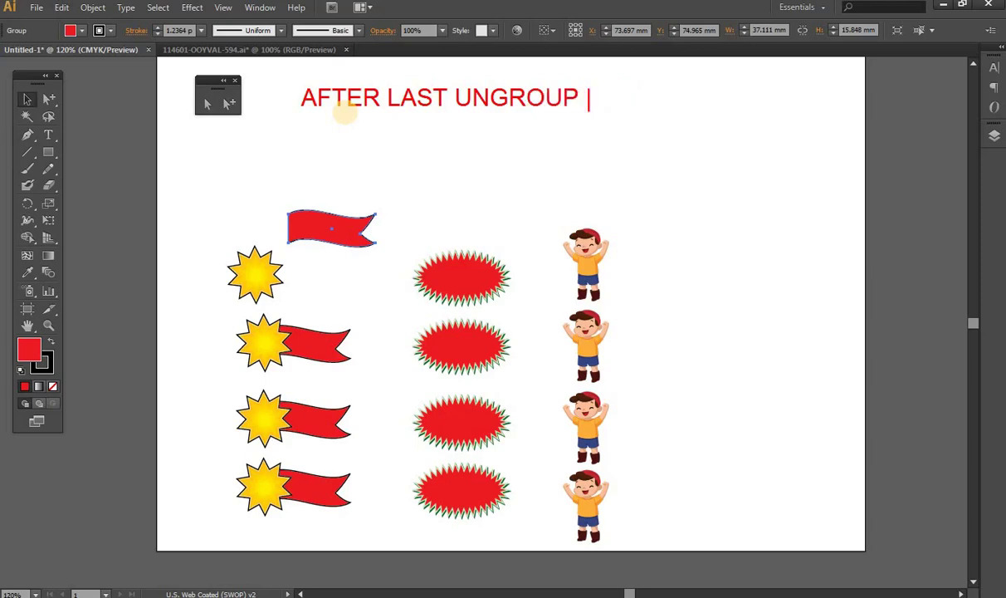
text(OF)
text( THEN )
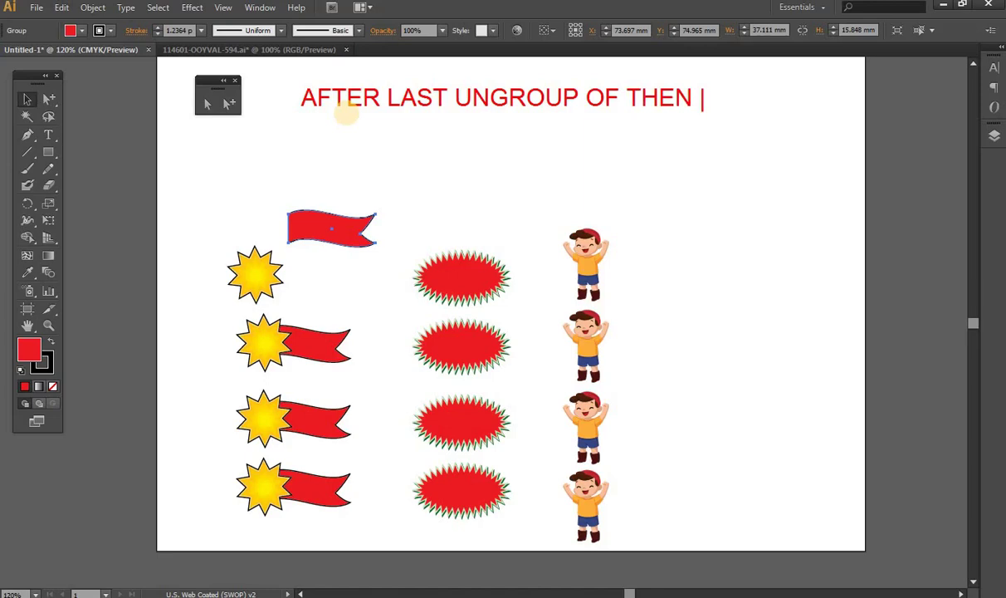
text(WE SELEC)
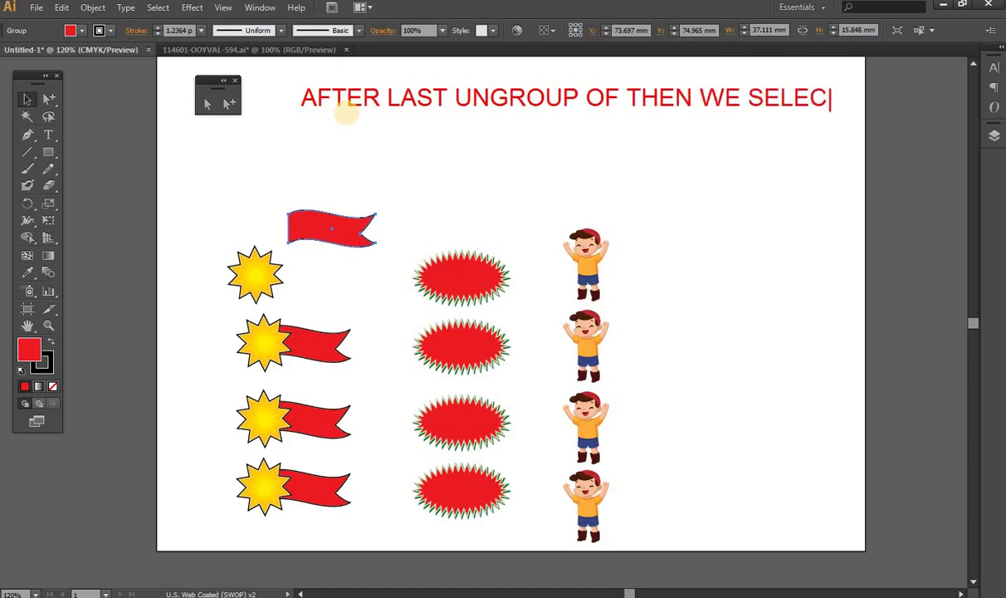
text(T)
key(Return)
text(ONLY )
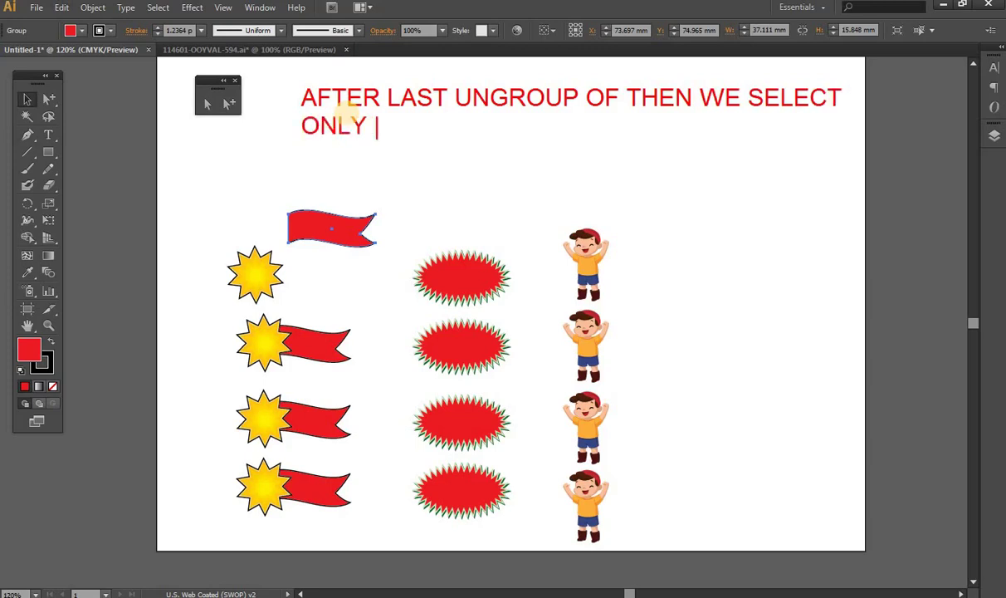
text(OBJECT )
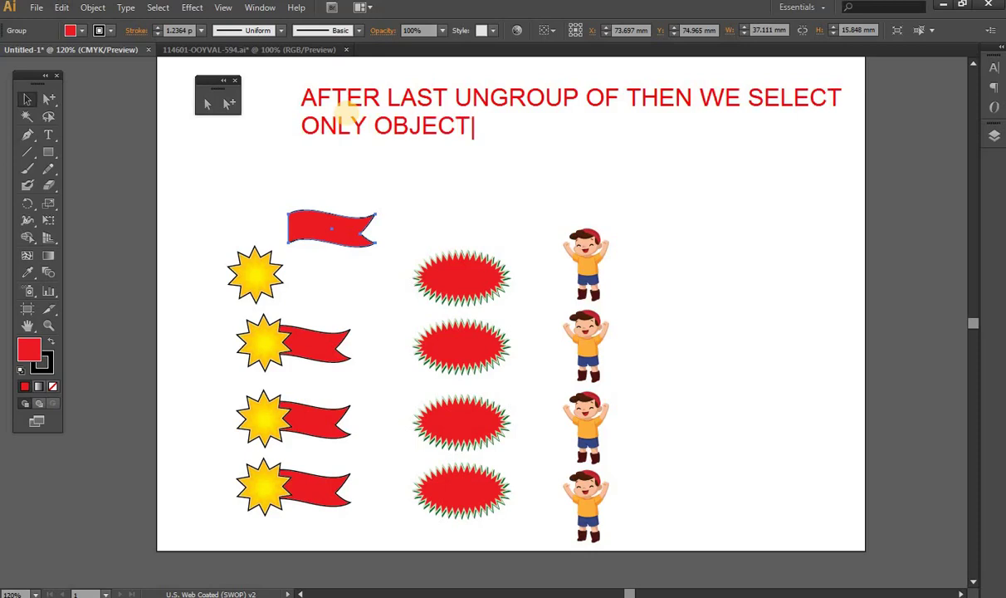
text(IN)
text(SIDE THE )
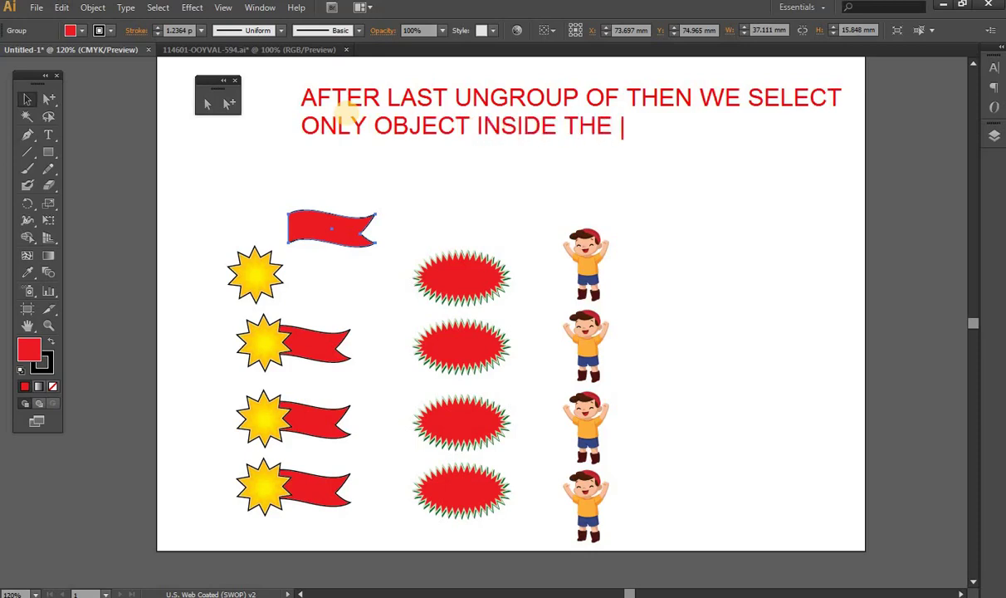
text(GROUP)
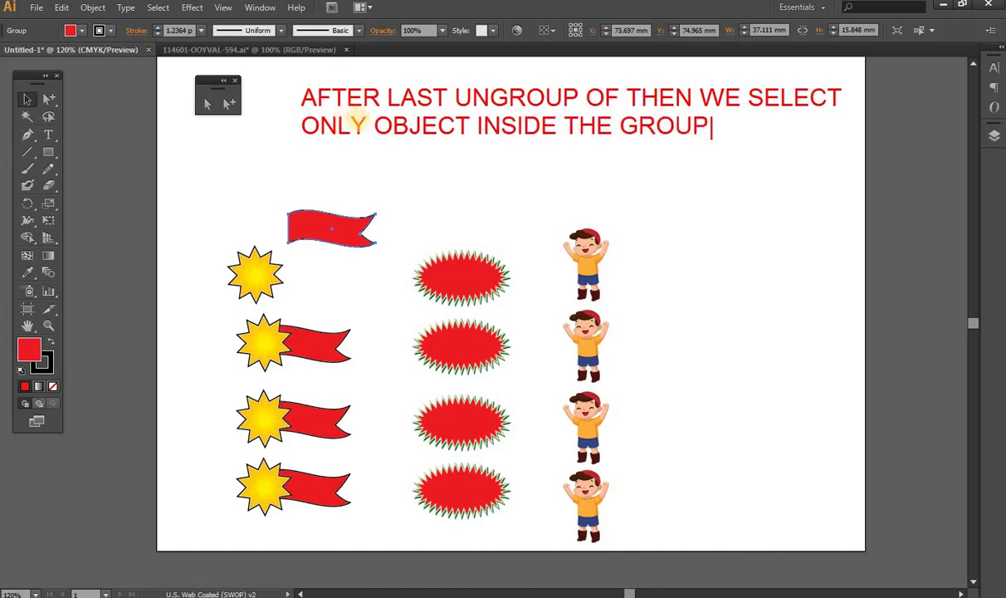
text(.)
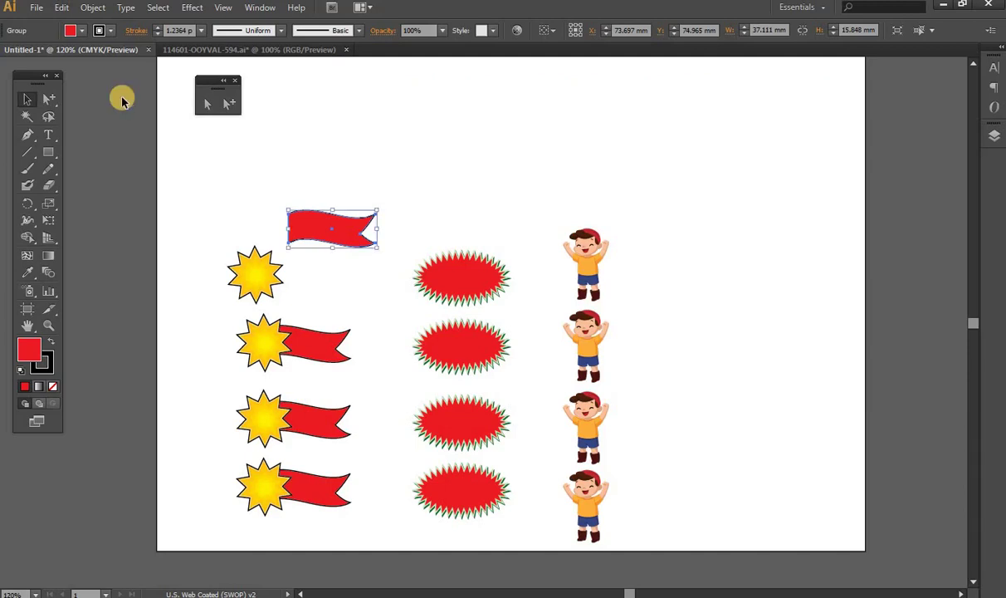
Reposition the red ribbon so it sits just above the top star
drag(340, 228, 381, 171)
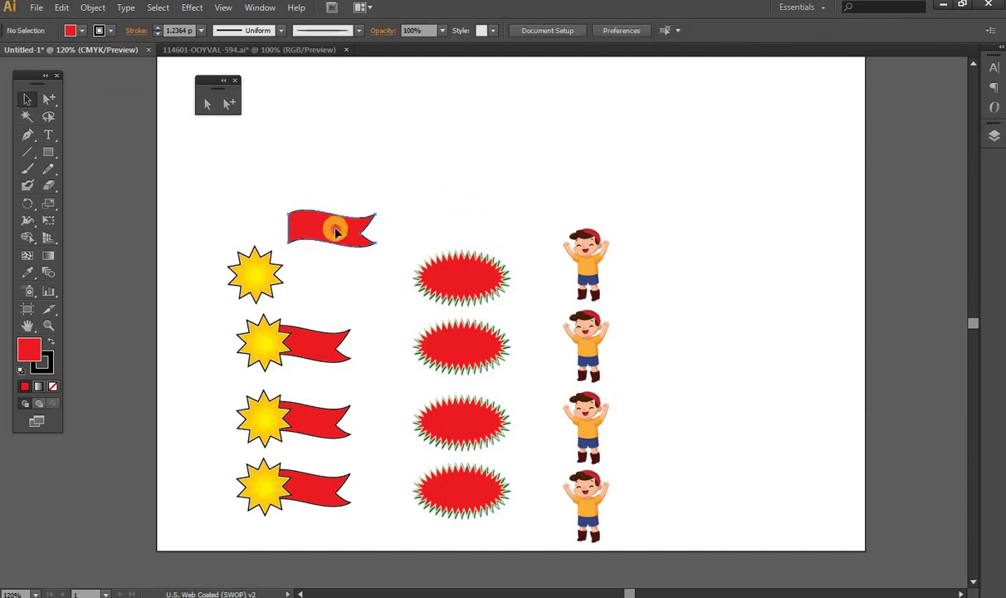
click(449, 176)
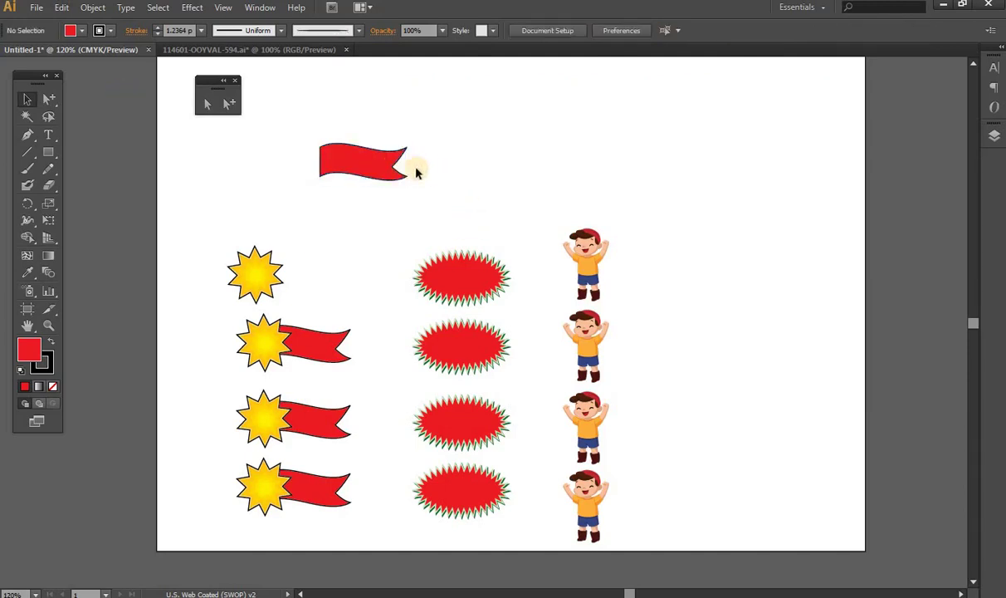
mouse_move(384, 170)
mouse_down()
mouse_move(346, 226)
mouse_move(350, 213)
mouse_up()
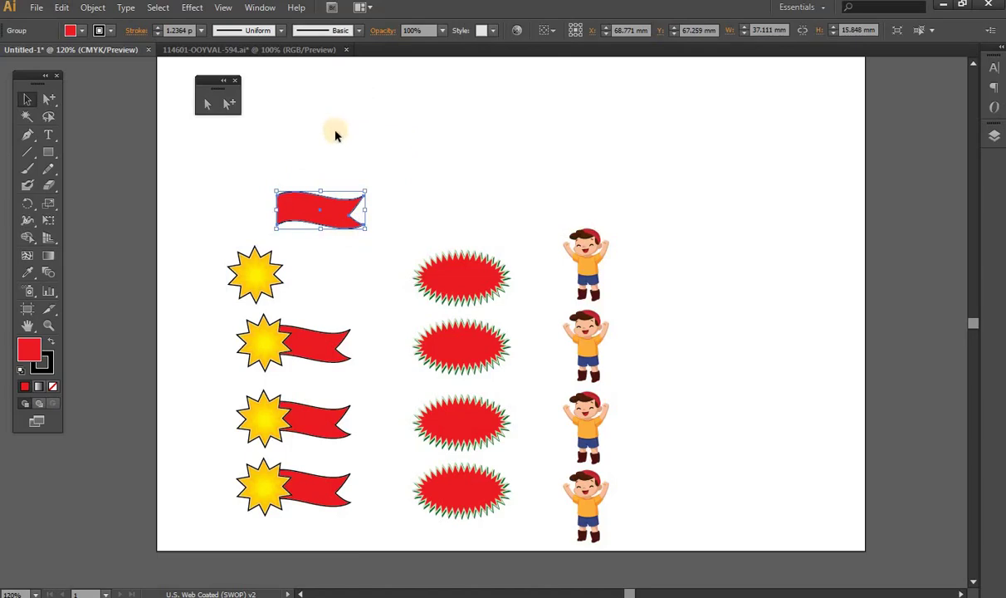
Deselect the ribbon and close the floating selection-tools panel
click(286, 151)
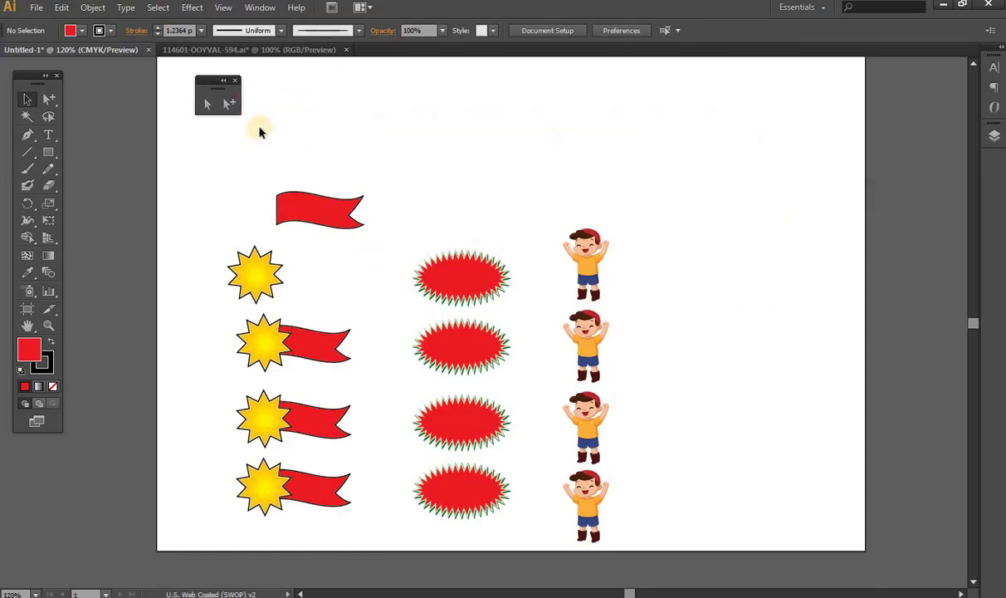
click(237, 83)
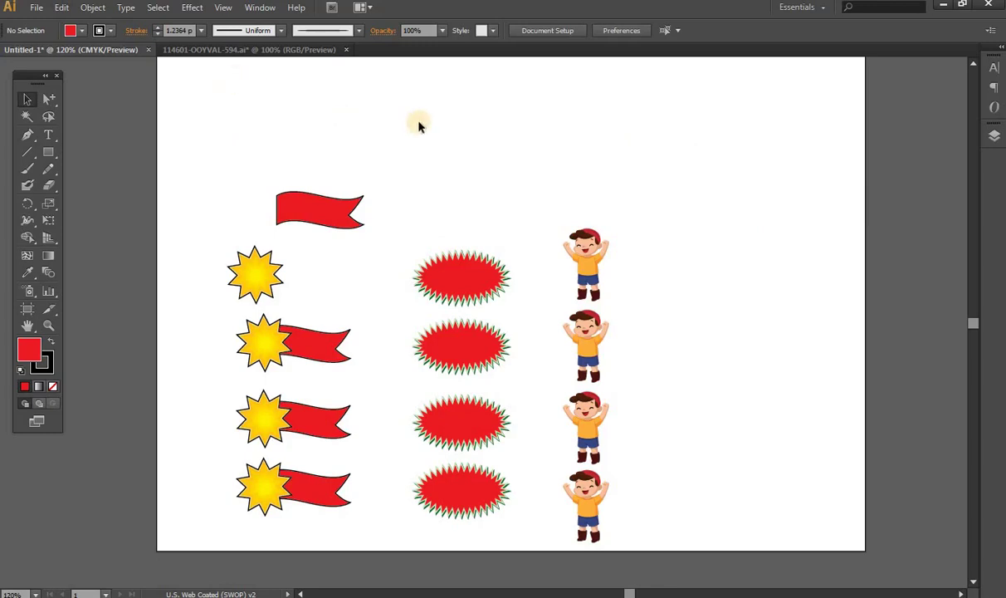